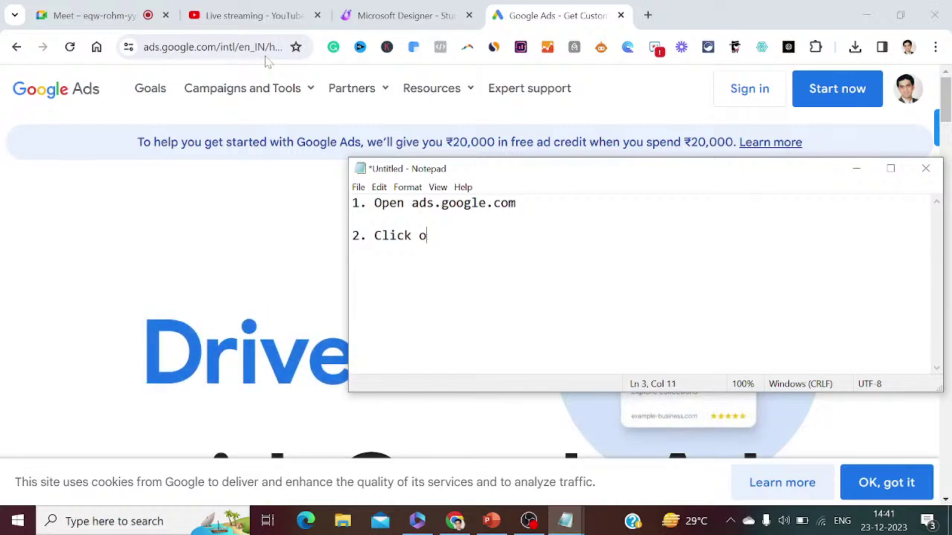
# - Complete the second Notepad line as "2. Click on Sign in", and switch to the browser to sign in to Google Ads
pyautogui.write('n Sign in')
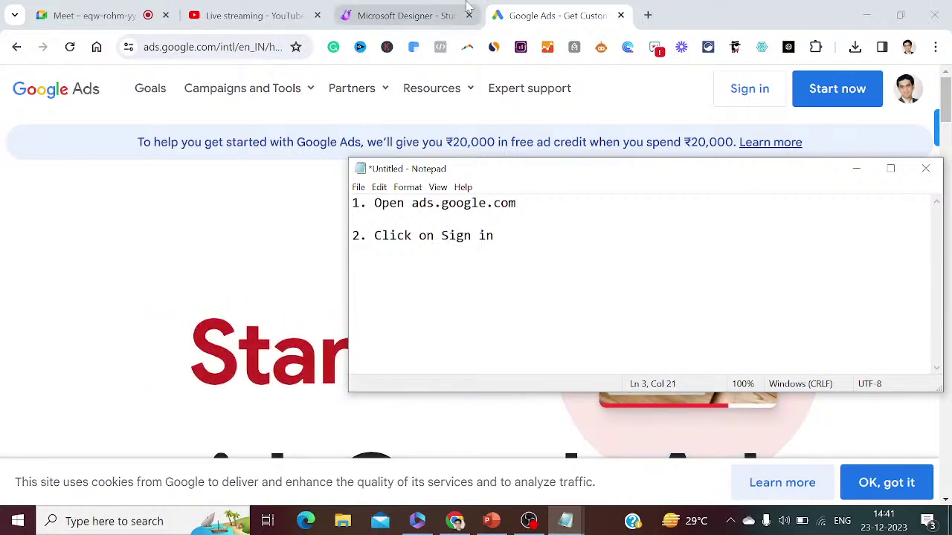
pyautogui.click(740, 93)
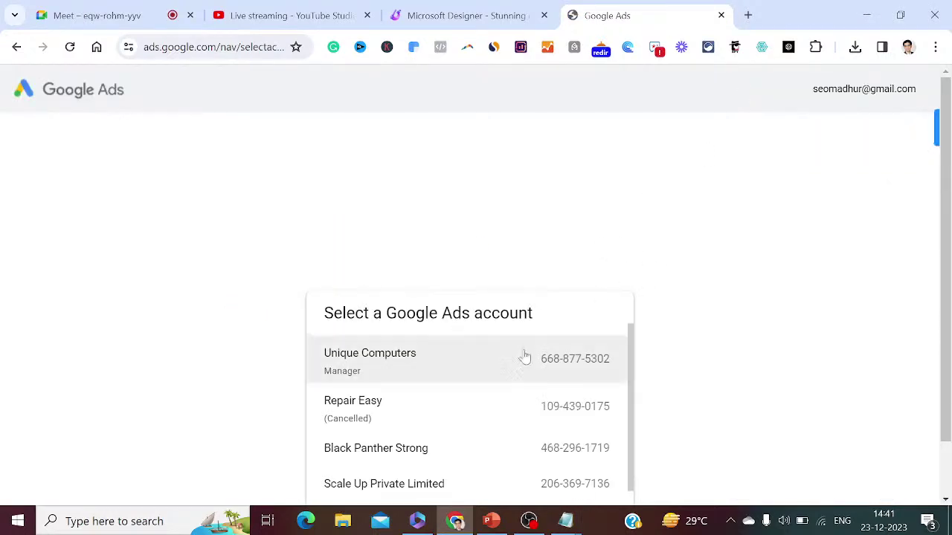
# - Switch to the Notepad step list, add "3. Select your google ads account", and put the notes out of view
pyautogui.moveTo(570, 526)
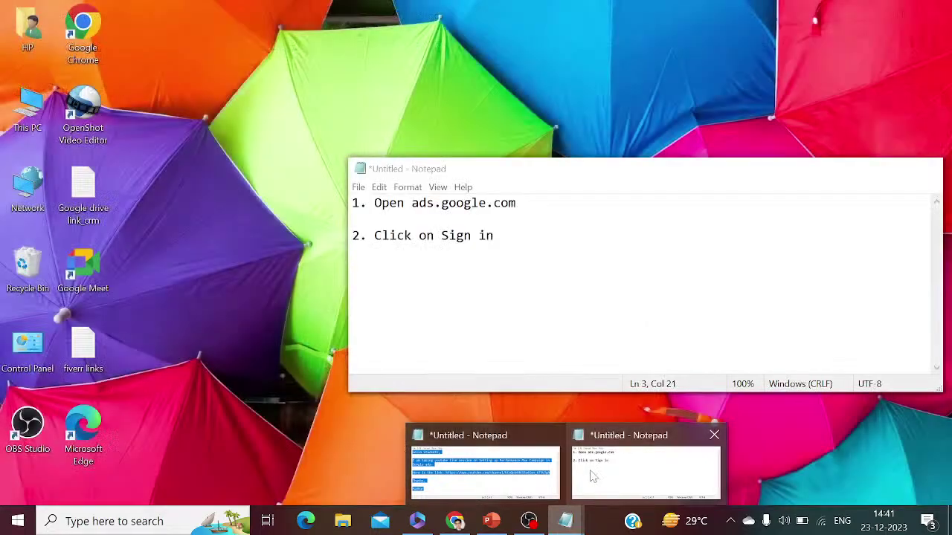
pyautogui.click(591, 476)
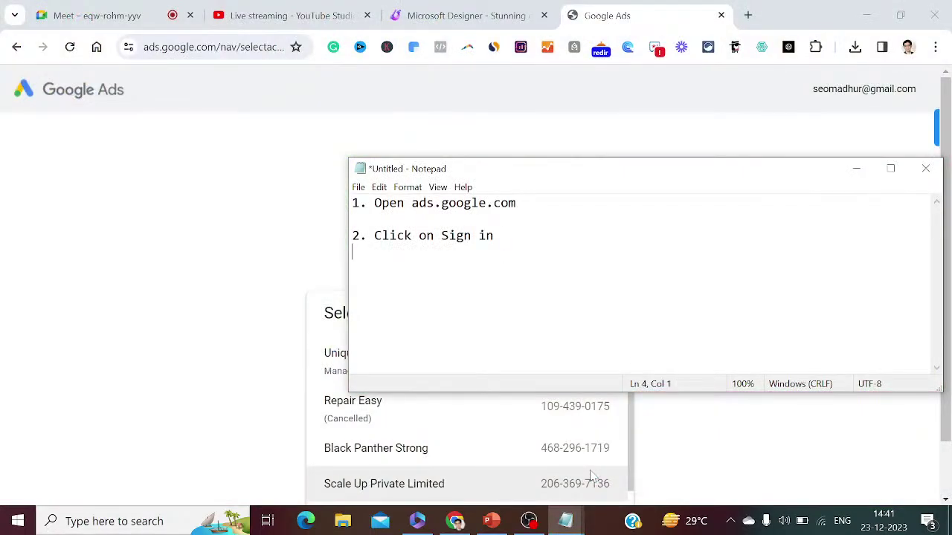
pyautogui.write('3. S')
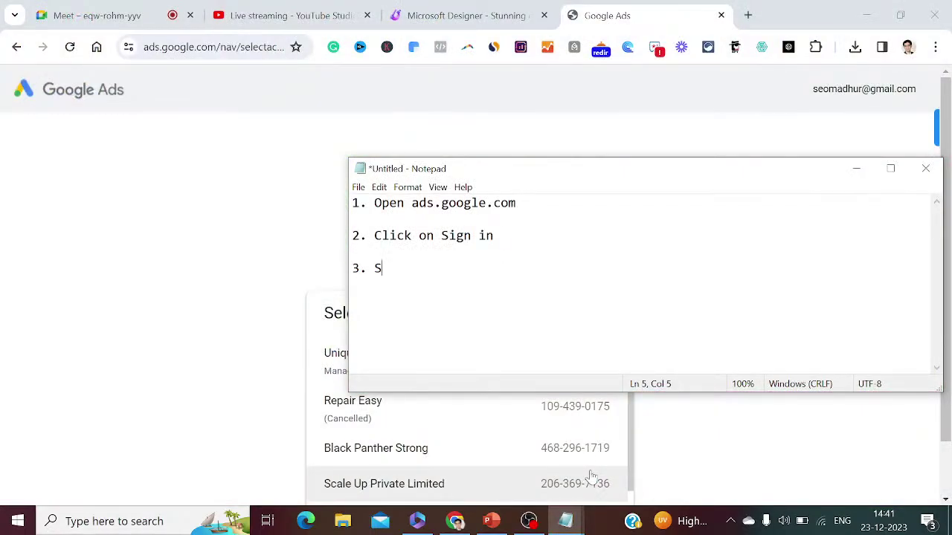
pyautogui.write('elect your google ads')
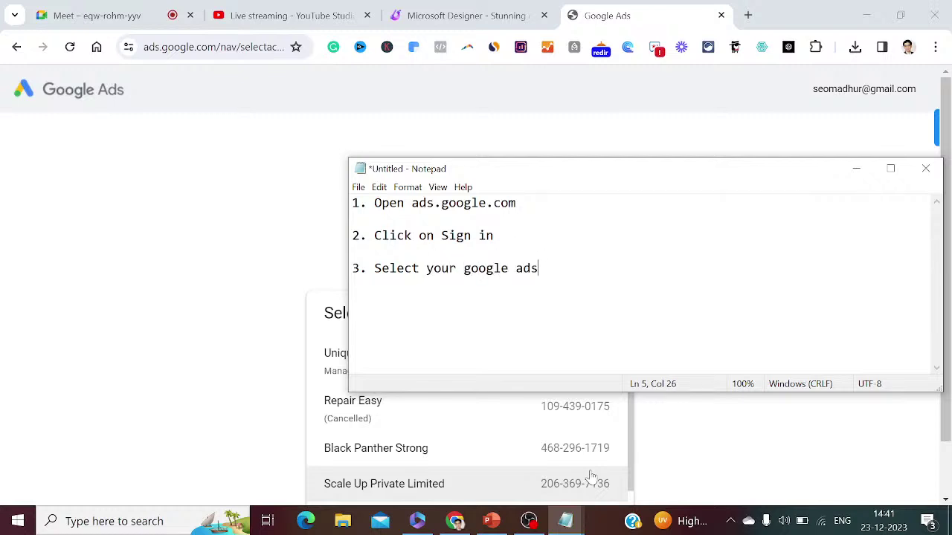
pyautogui.write(' account')
pyautogui.press('Return')
pyautogui.press('Return')
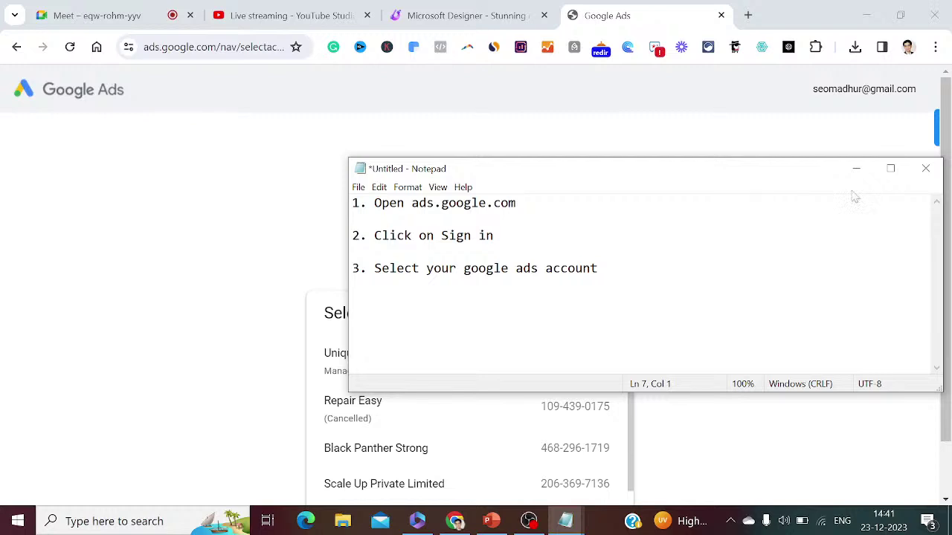
pyautogui.click(857, 168)
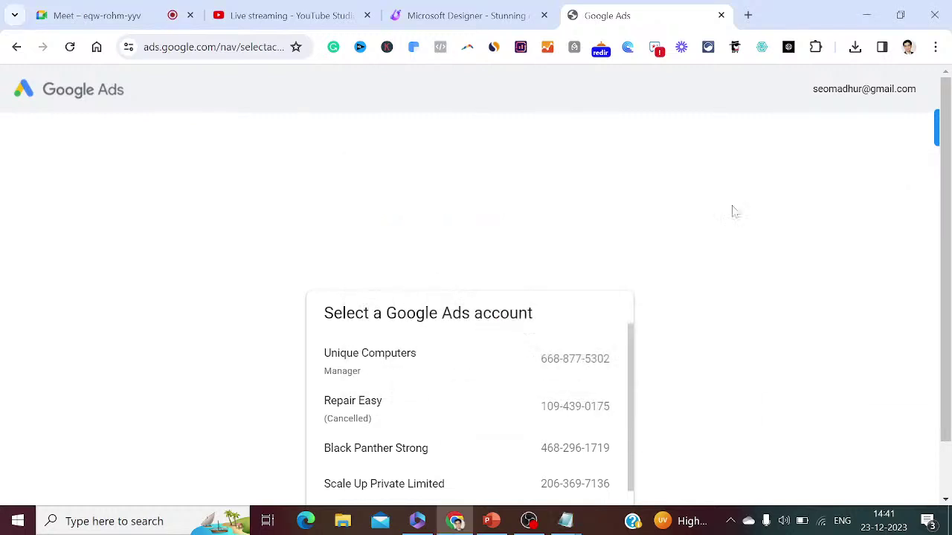
# - Open the Unique Computers manager account in Google Ads and check the live stream in YouTube Studio while it loads
pyautogui.click(376, 360)
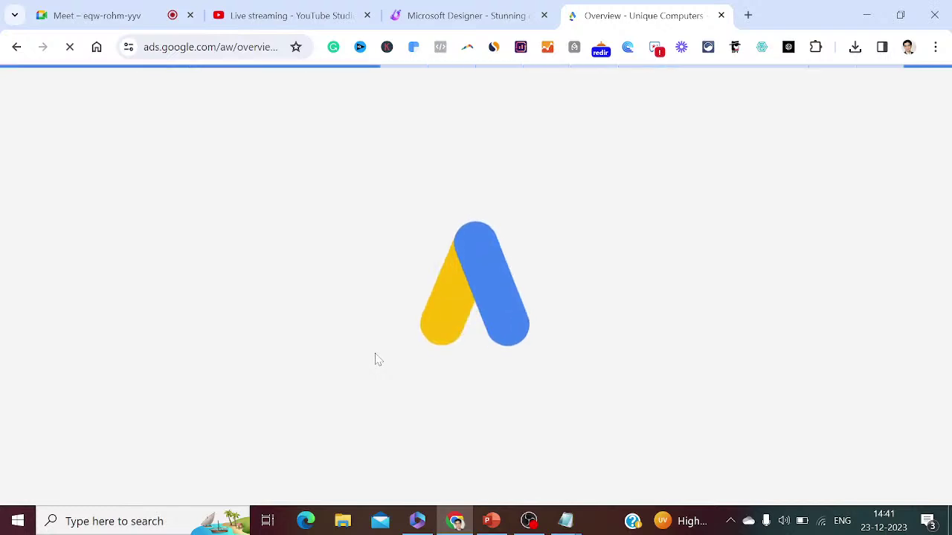
pyautogui.click(272, 9)
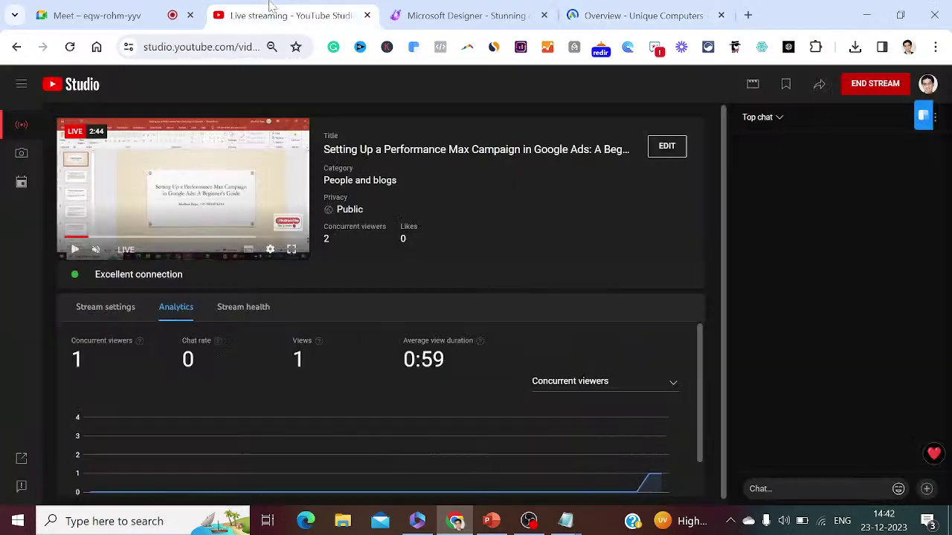
pyautogui.click(629, 13)
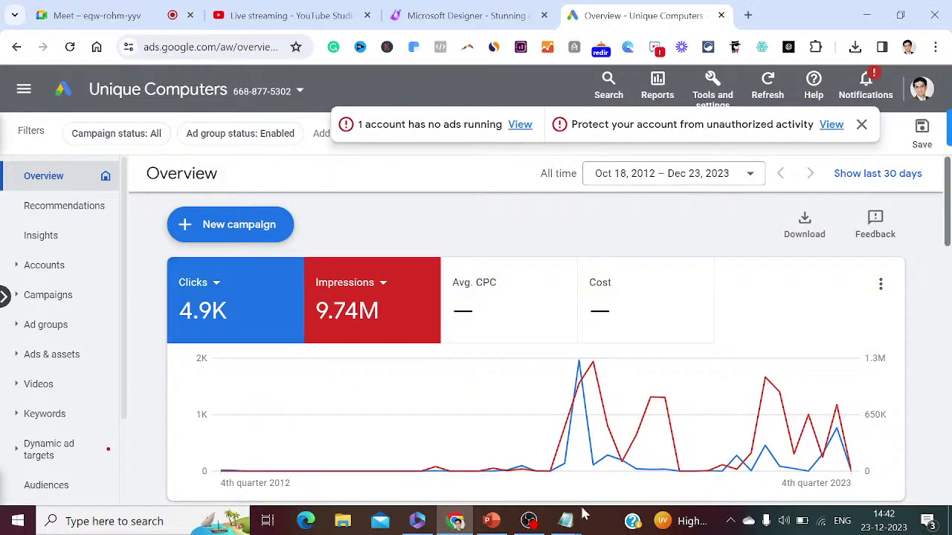
# - Add "4. Click on the campaigns tab" and the number 5 to the Notepad list, and open the account's Campaigns page in Google Ads
pyautogui.moveTo(566, 520)
pyautogui.click(628, 478)
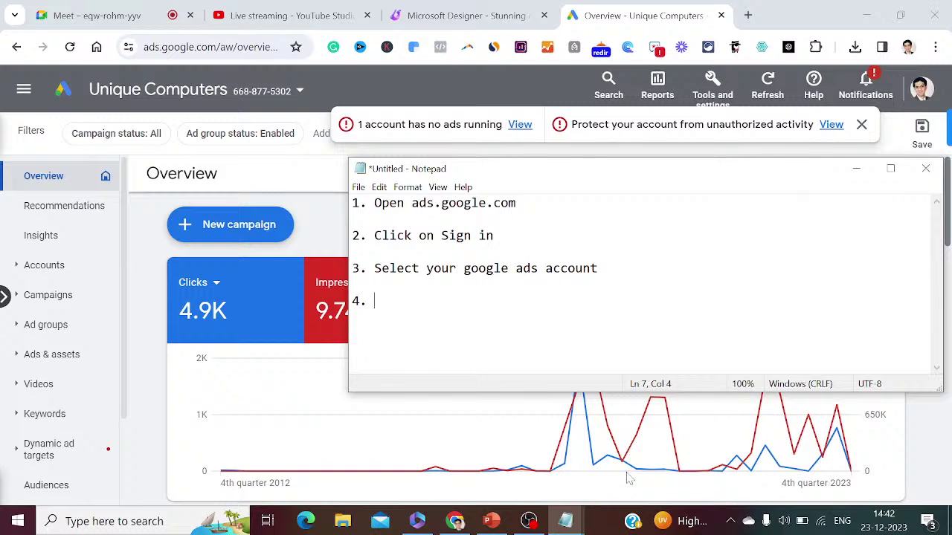
pyautogui.write('ick on the campaigns ')
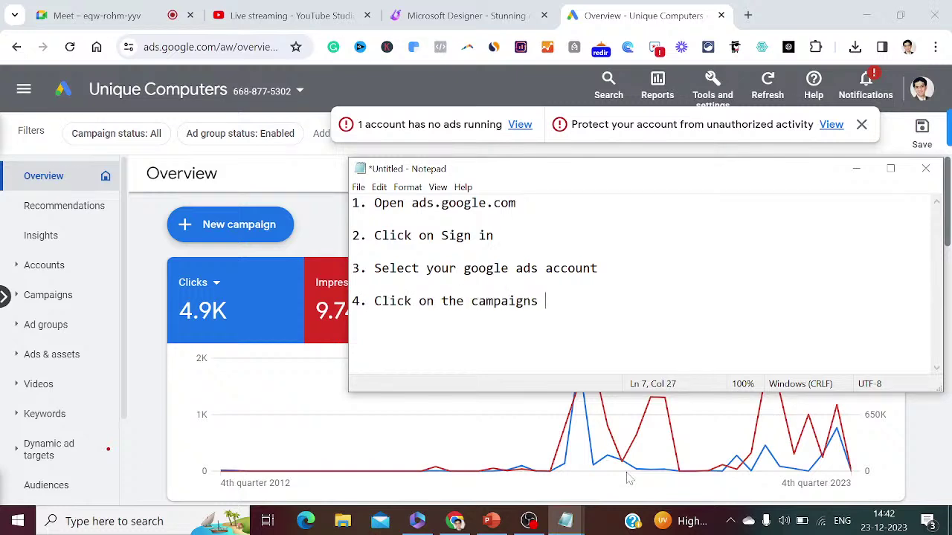
pyautogui.write('tab')
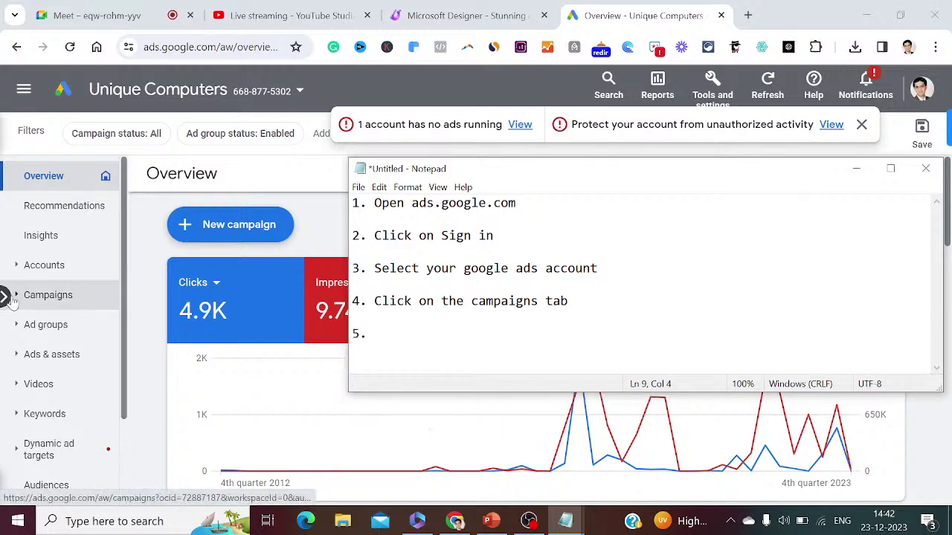
pyautogui.click(45, 301)
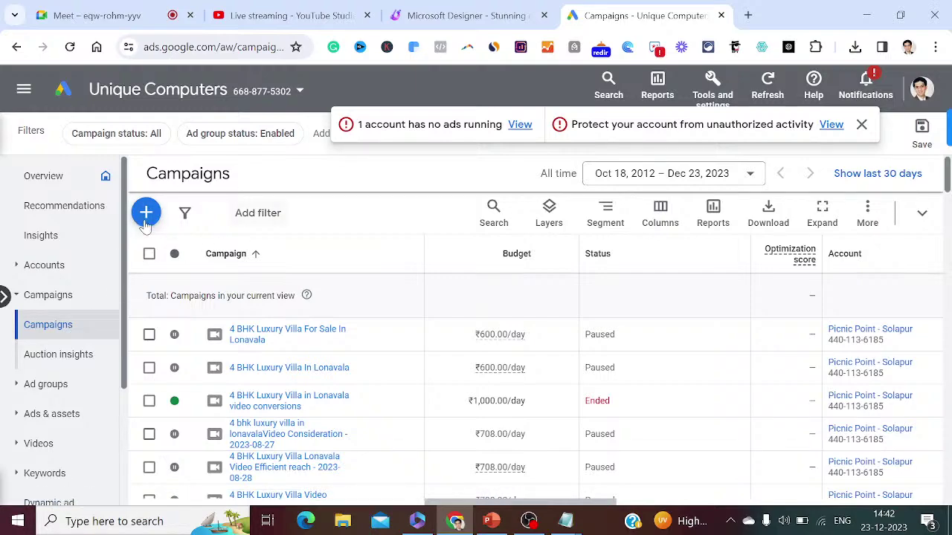
# - Complete Notepad line 5 as "Click on the + icon", add the number 6, and start a new Google Ads campaign for Picnic Point - Solapur
pyautogui.moveTo(565, 521)
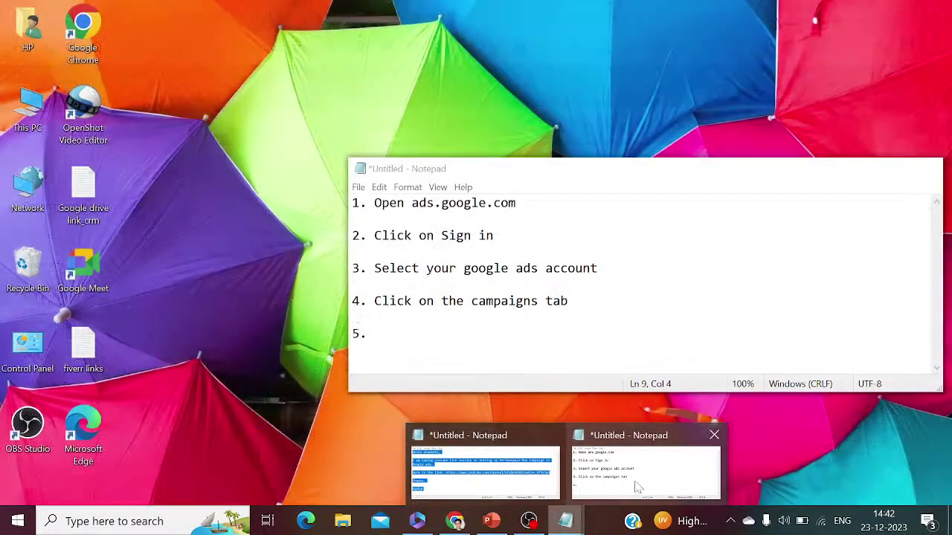
pyautogui.click(632, 476)
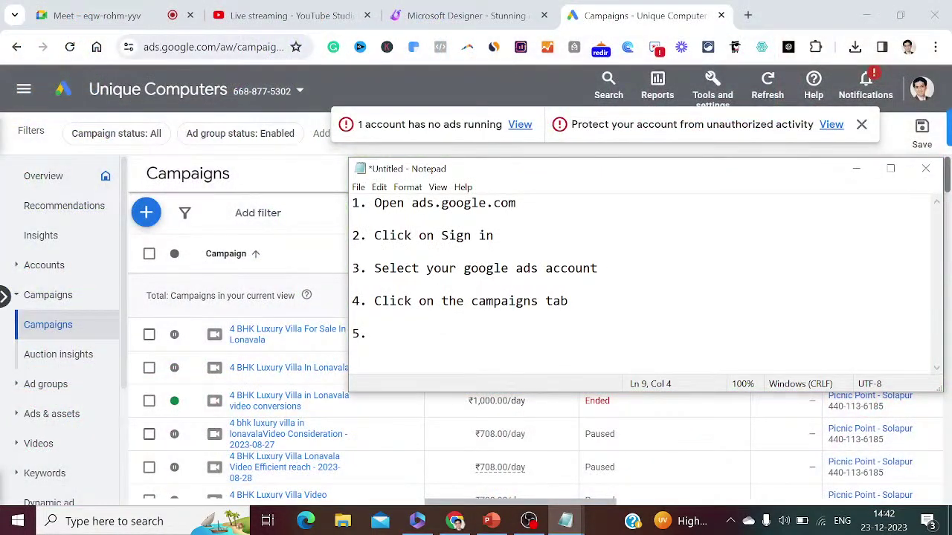
pyautogui.write('ick on the ')
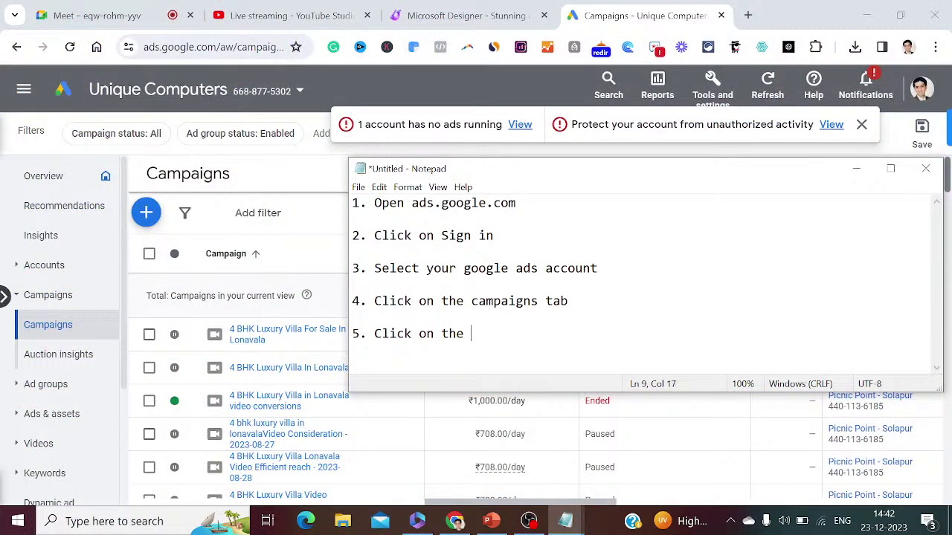
pyautogui.write('+ icon')
pyautogui.press('Return')
pyautogui.write('6.')
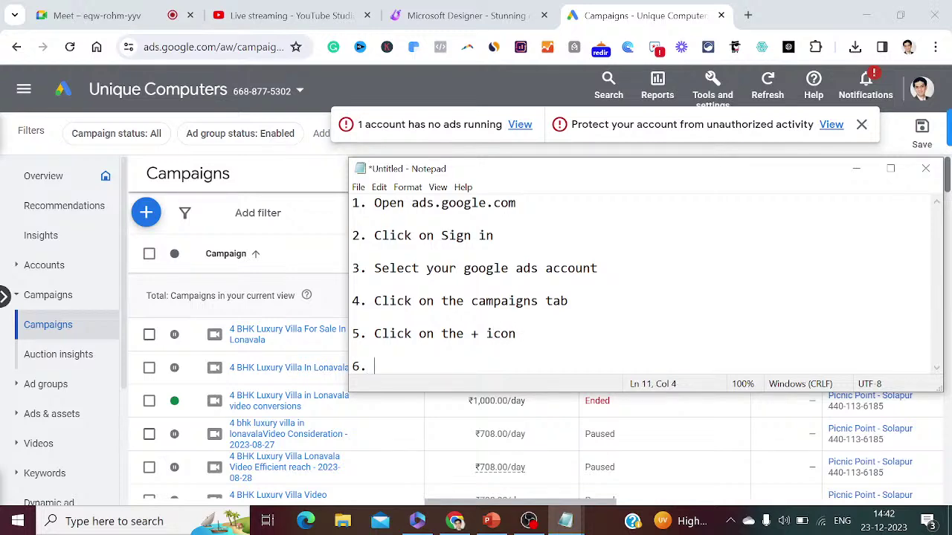
pyautogui.click(146, 213)
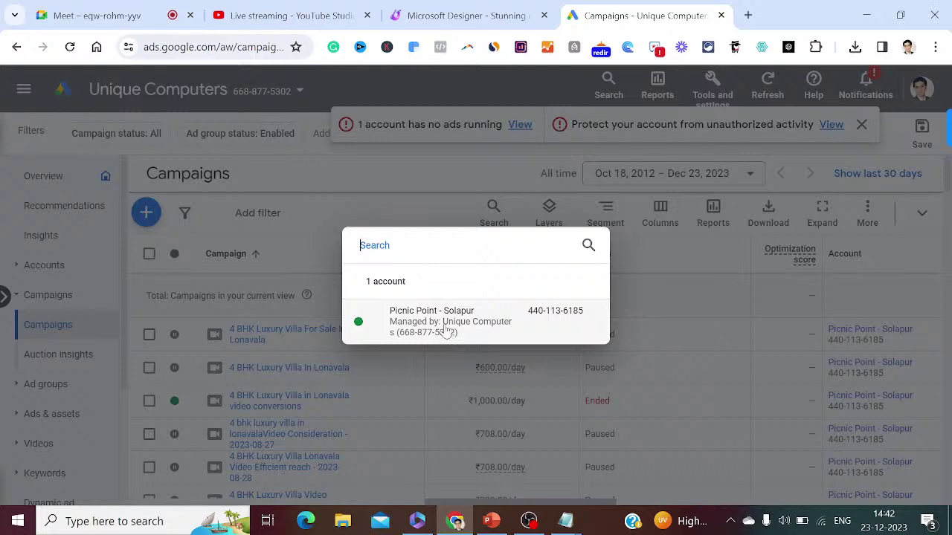
pyautogui.click(445, 331)
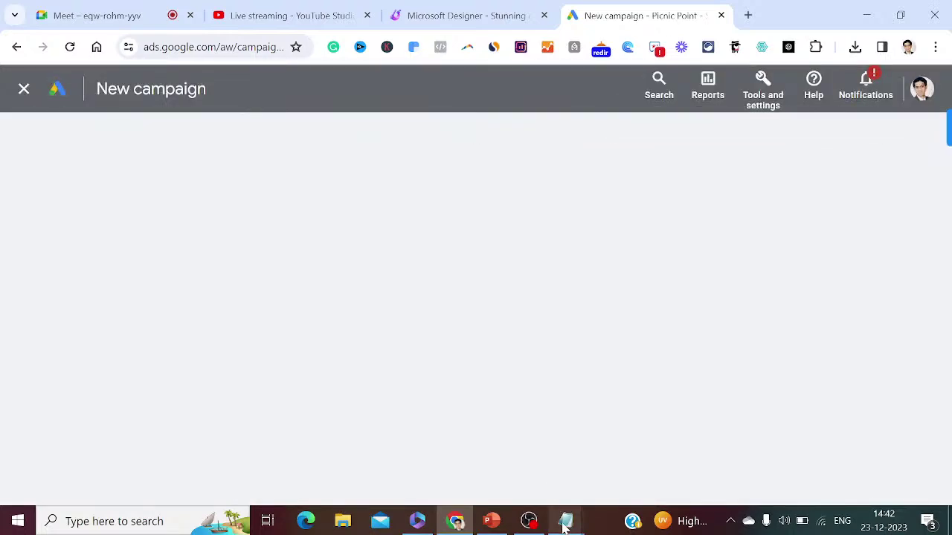
# - Complete Notepad line 6 as "Select your account here", and choose Leads as the new campaign's objective in Google Ads
pyautogui.moveTo(564, 527)
pyautogui.click(622, 484)
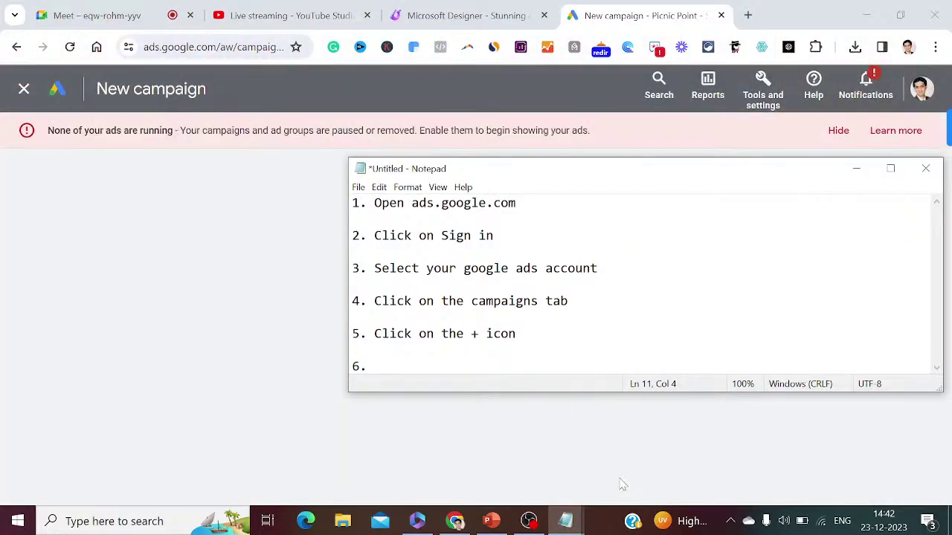
pyautogui.write('Select')
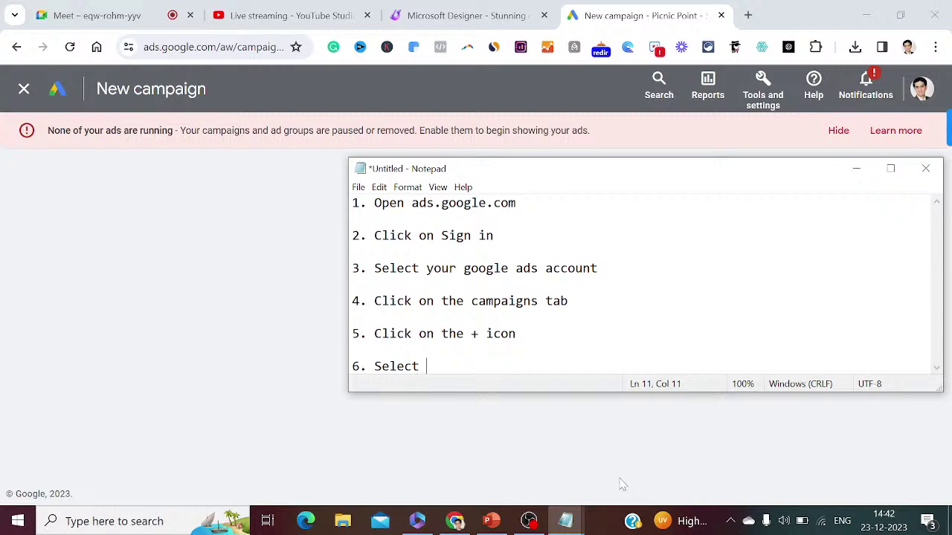
pyautogui.write(' your accoun')
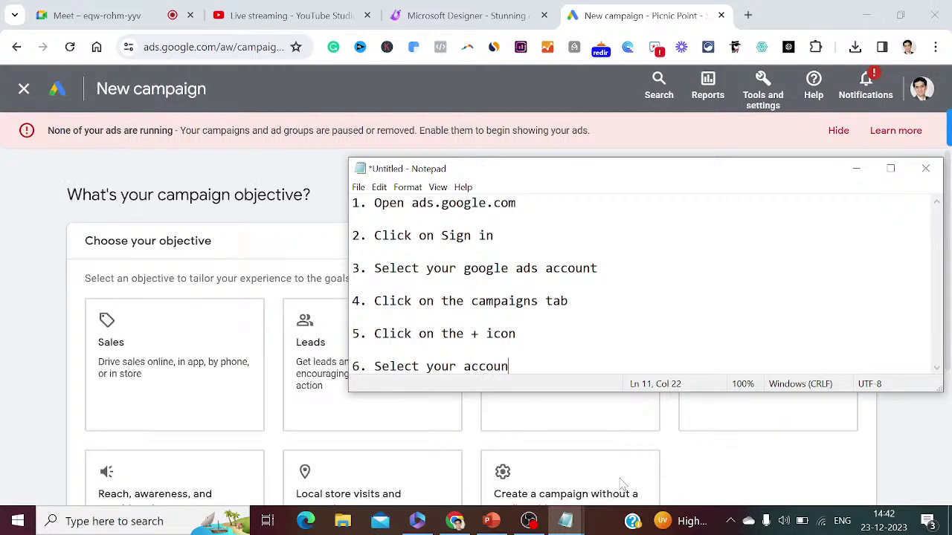
pyautogui.write('t here')
pyautogui.press('Return')
pyautogui.press('Return')
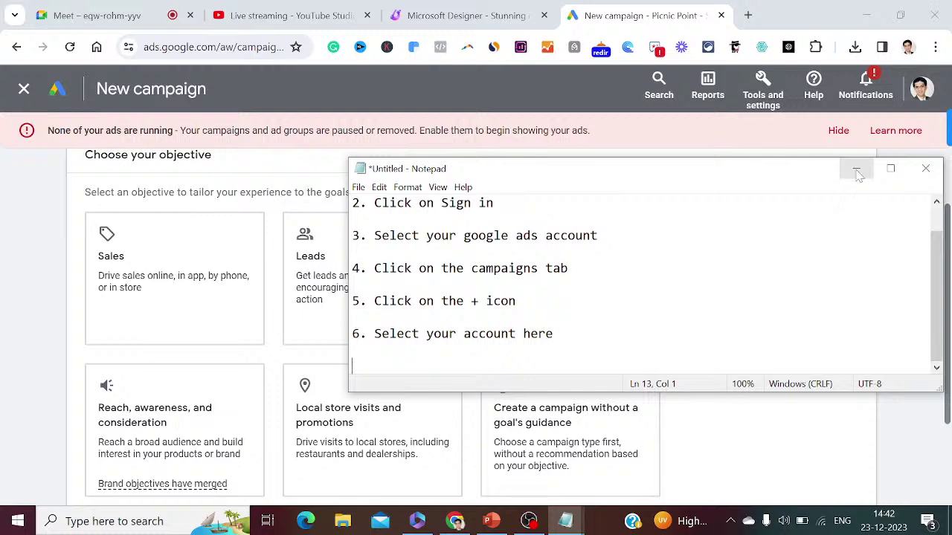
pyautogui.click(856, 168)
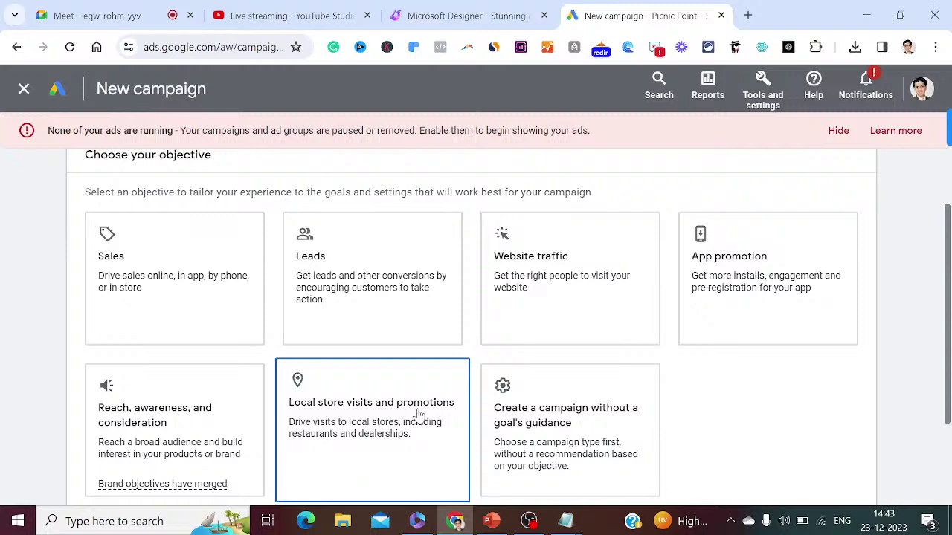
pyautogui.click(368, 292)
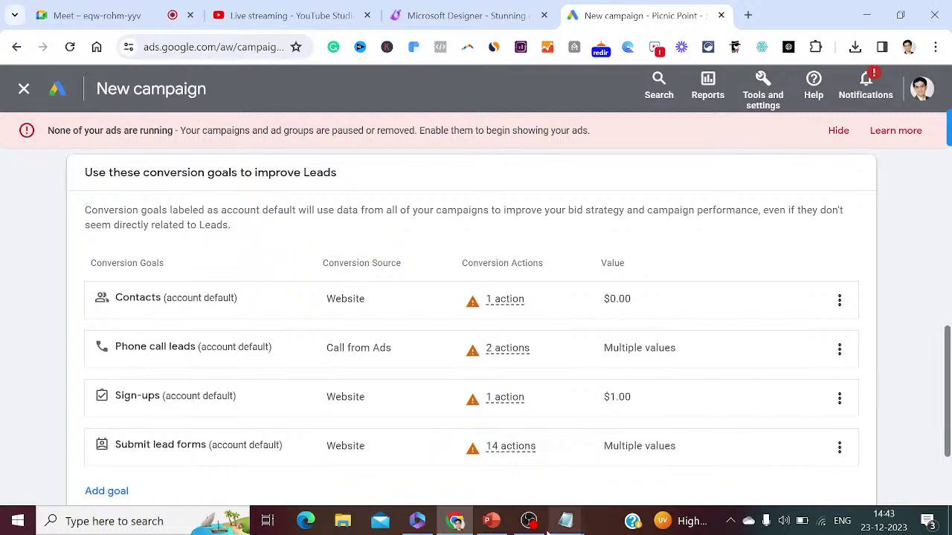
# - Switch to the Notepad list and add "7. Select the campaign objective as leads" followed by a new line
pyautogui.moveTo(557, 526)
pyautogui.click(593, 485)
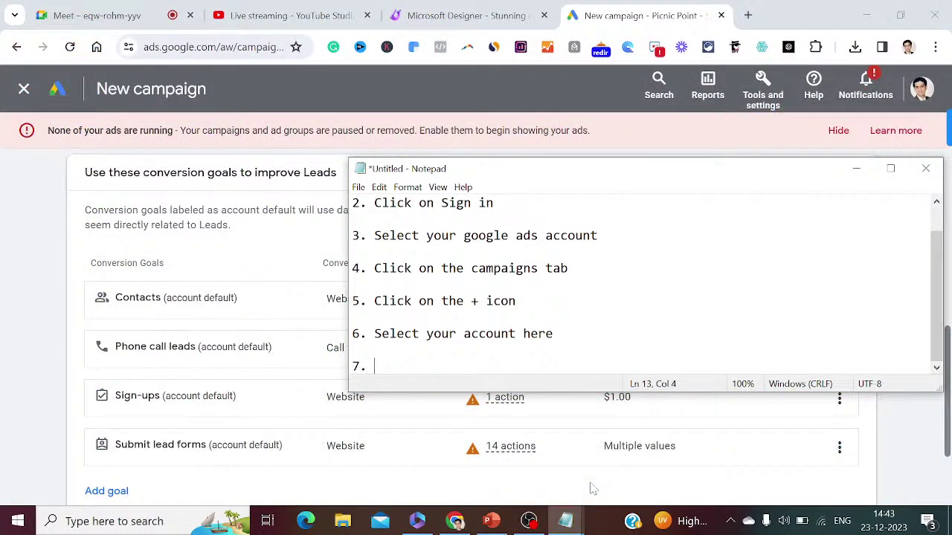
pyautogui.write('7. Select the ')
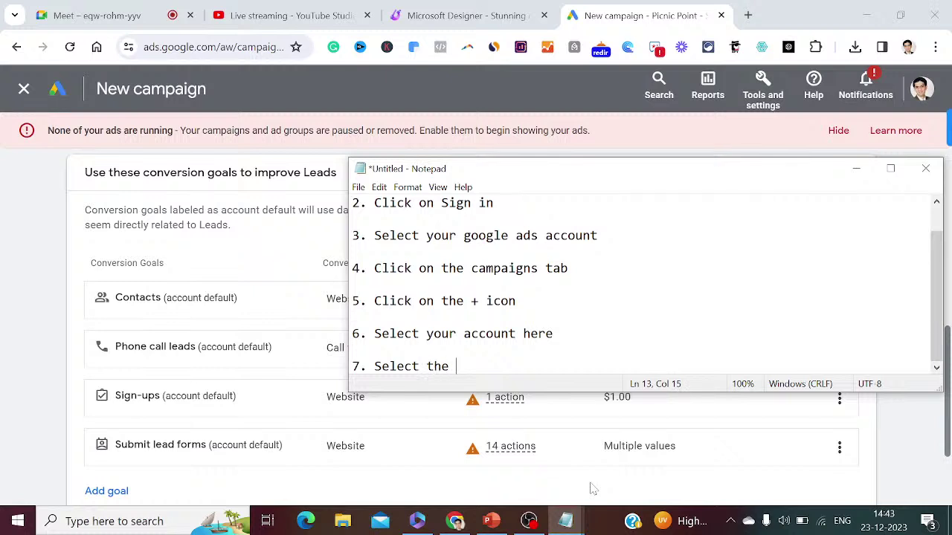
pyautogui.write('campaign ob')
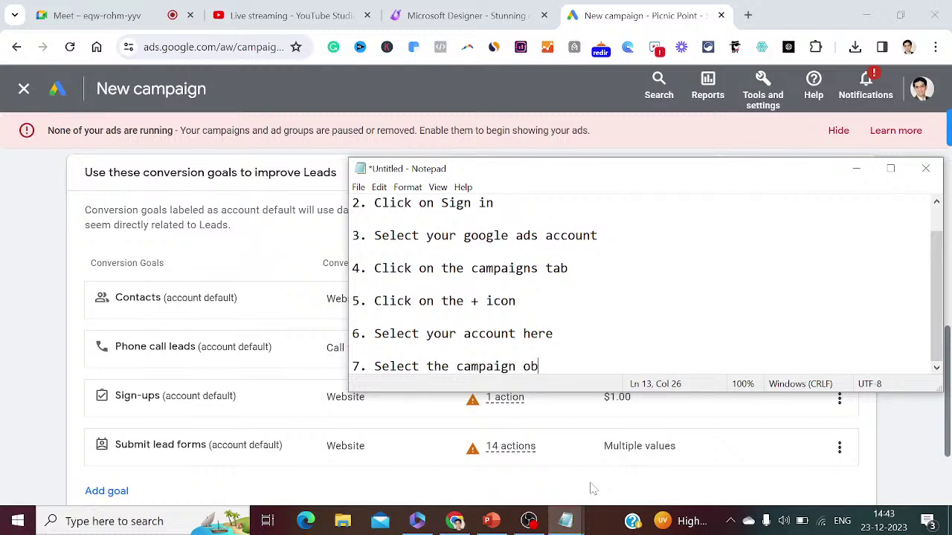
pyautogui.write('jective ad ')
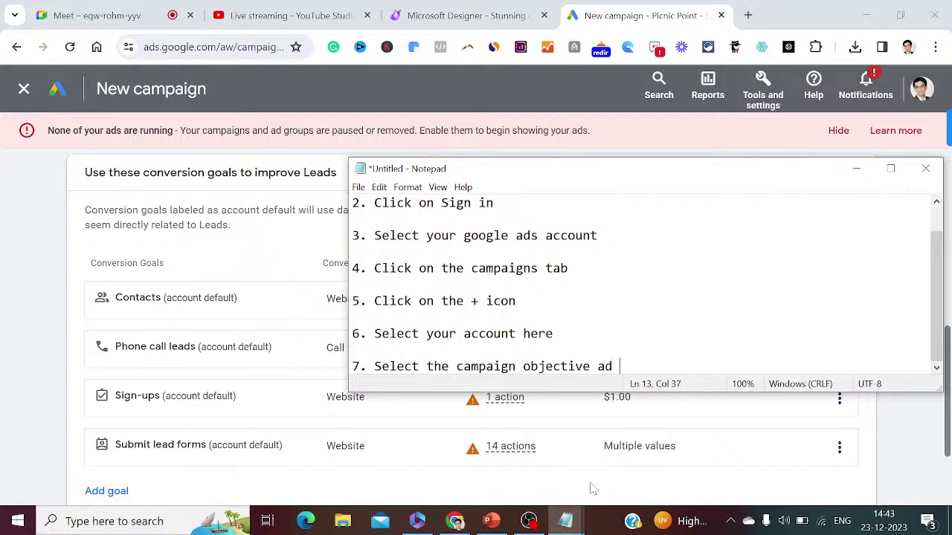
pyautogui.write('s leads')
pyautogui.press('Return')
pyautogui.press('Return')
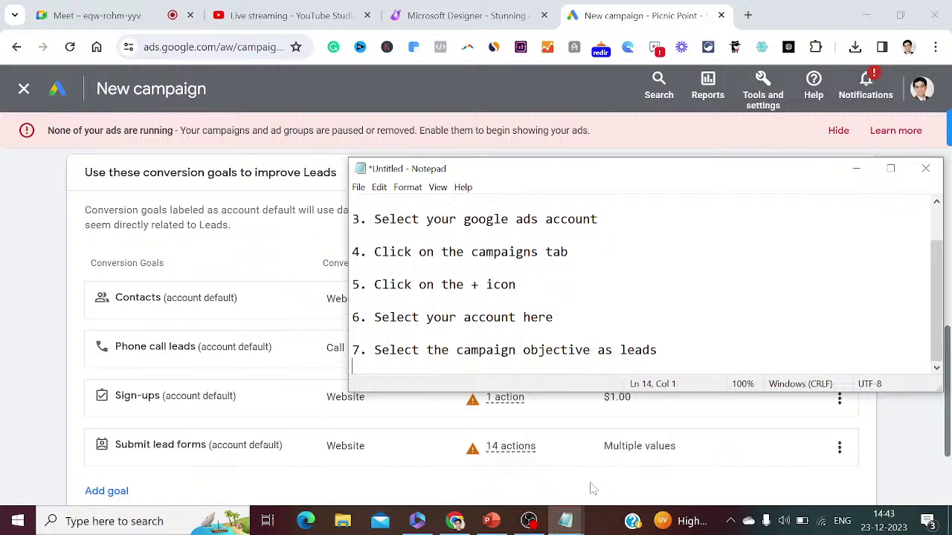
# - Check the live stream's analytics and chat in YouTube Studio, and return to the new campaign to review its Leads conversion goals
pyautogui.click(266, 6)
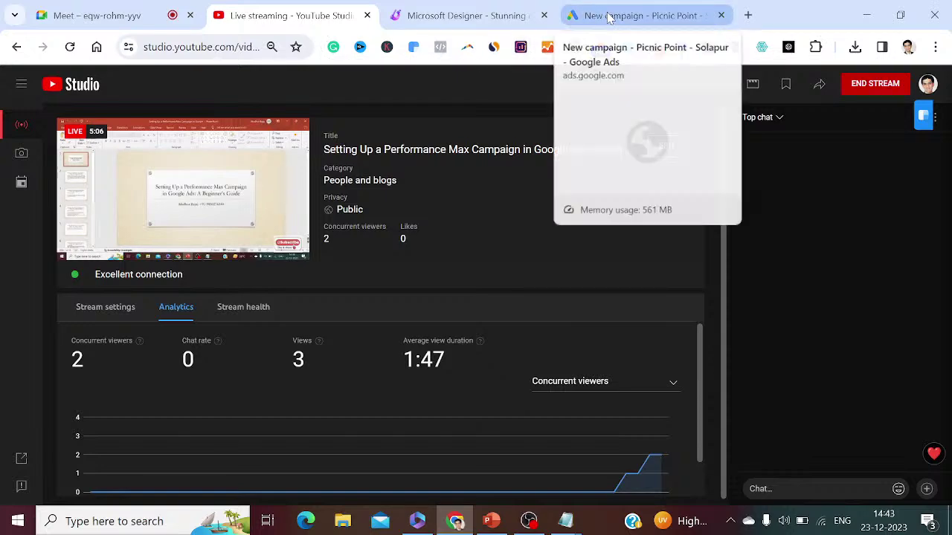
pyautogui.click(608, 16)
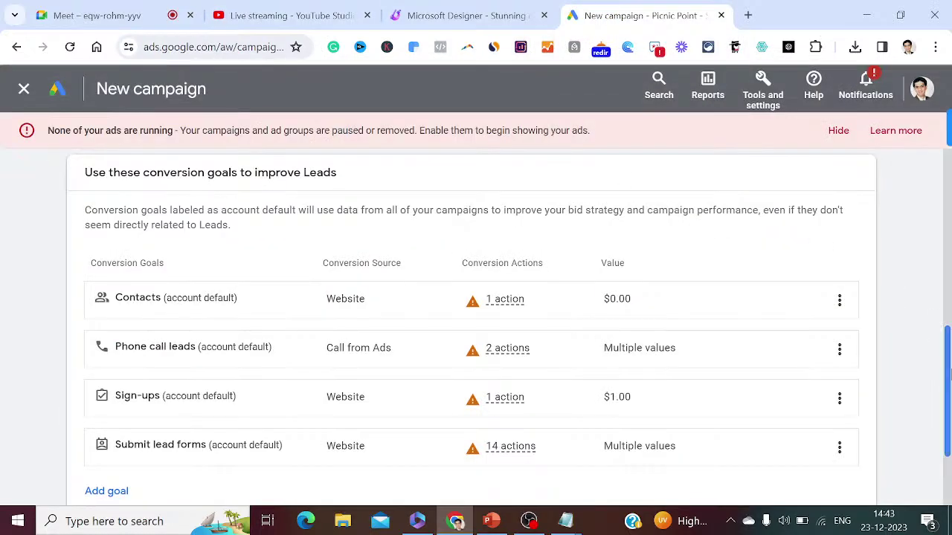
pyautogui.scroll(-2, 897, 307)
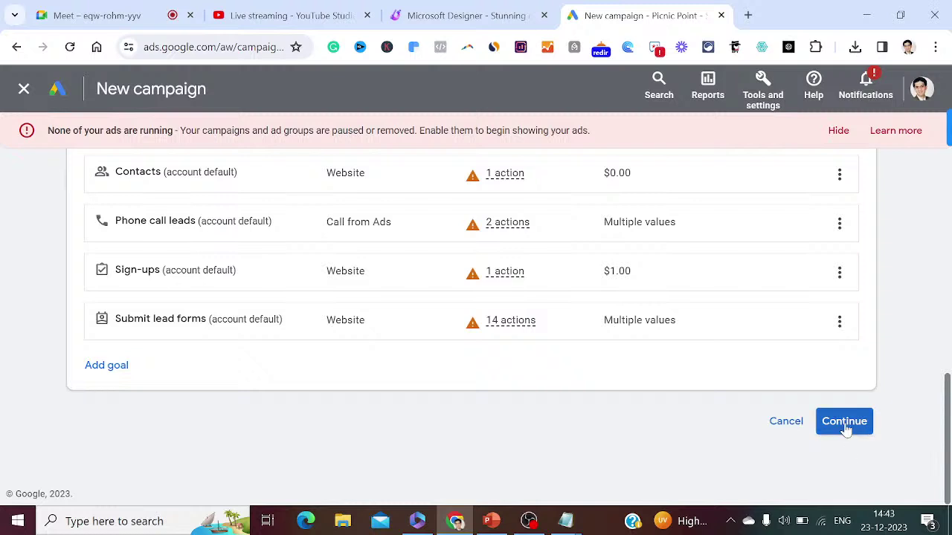
# - Continue past the Leads conversion goals, and write "8. Click on continue" in the Notepad list followed by a blank line
pyautogui.click(846, 423)
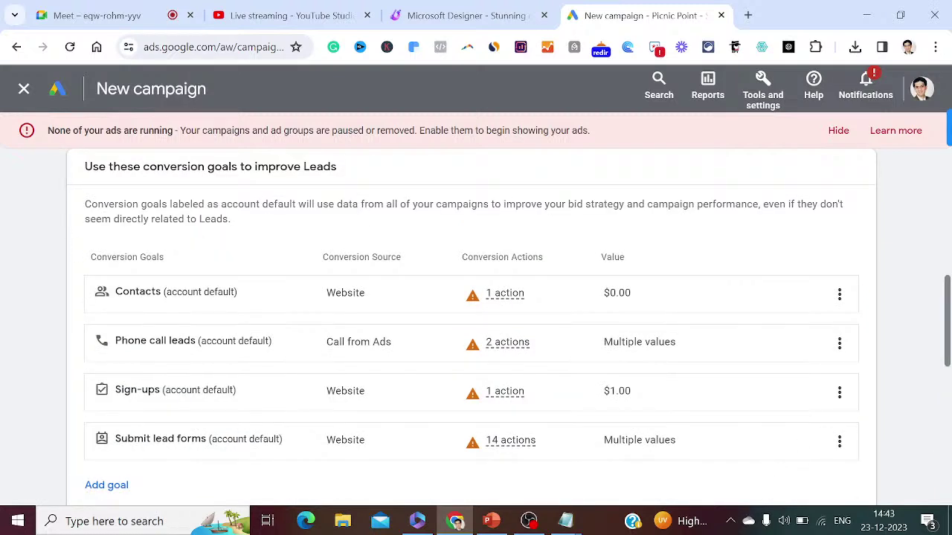
pyautogui.click(568, 525)
pyautogui.click(601, 497)
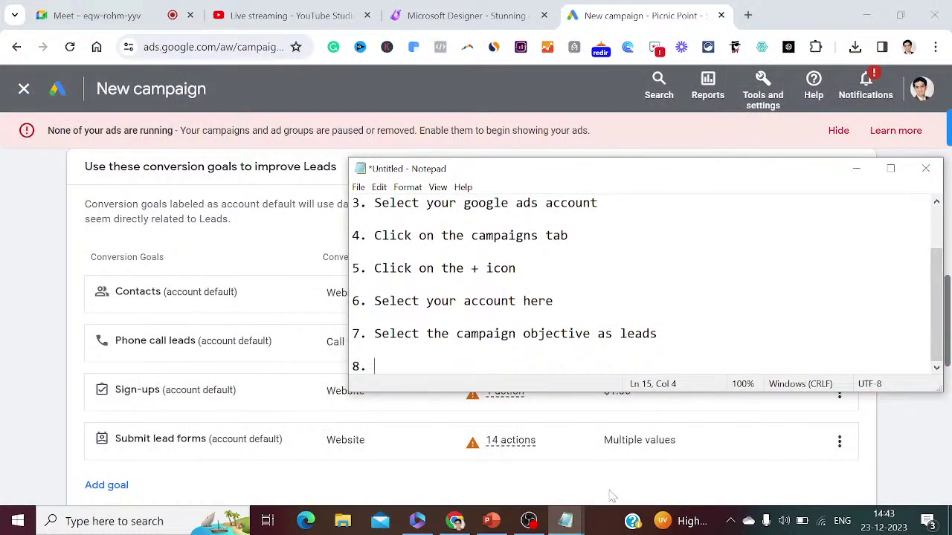
pyautogui.write('ck on continue')
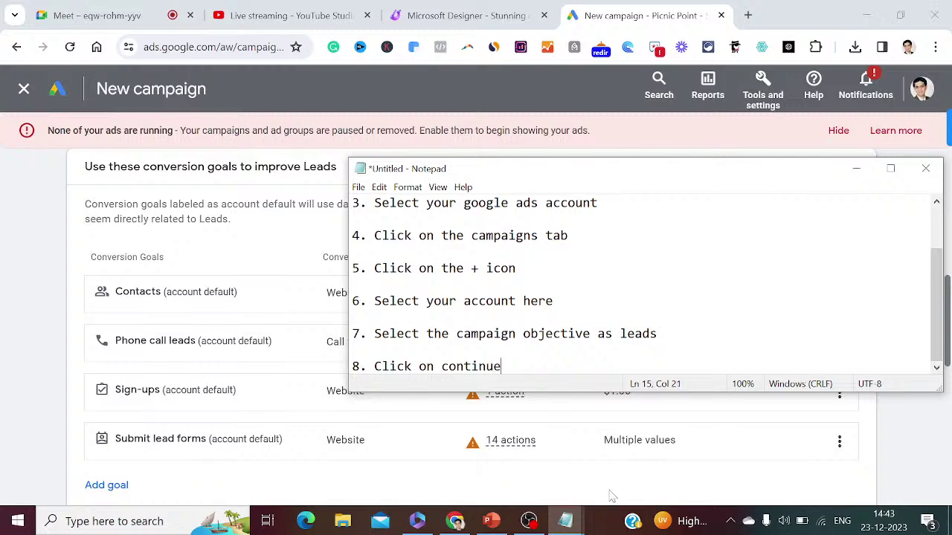
pyautogui.press('Return')
pyautogui.press('Return')
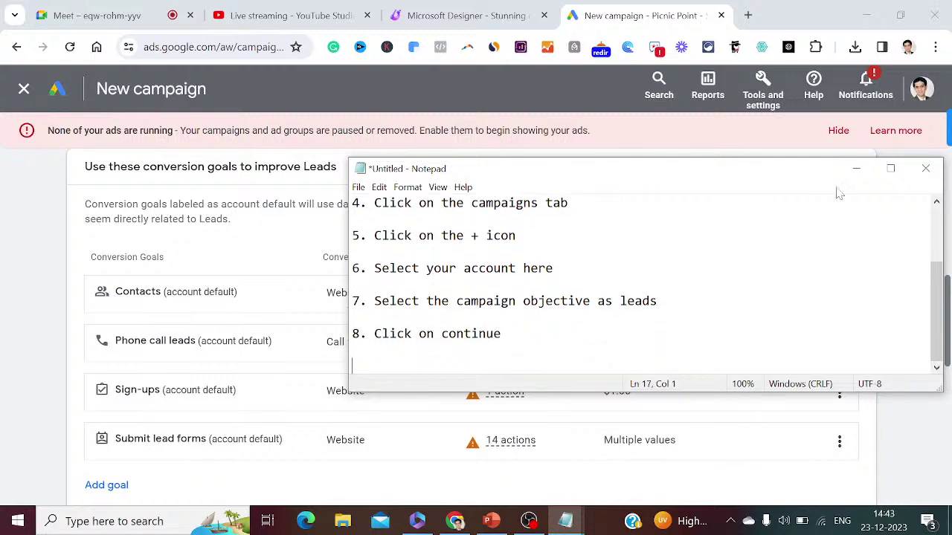
pyautogui.click(855, 169)
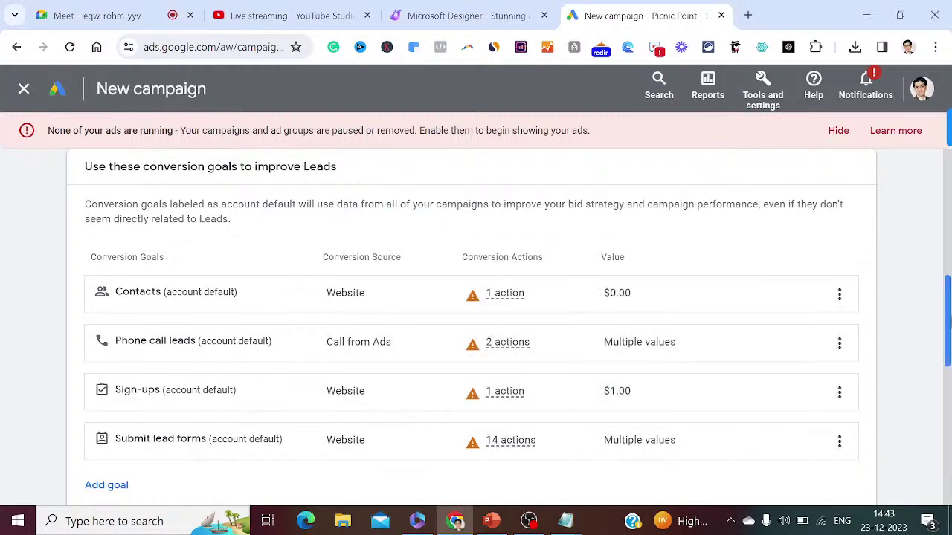
# - Go to the campaign type choices, and add "9. Select the campaign type" and the number 10 to the Notepad list
pyautogui.scroll(-5, 435, 282)
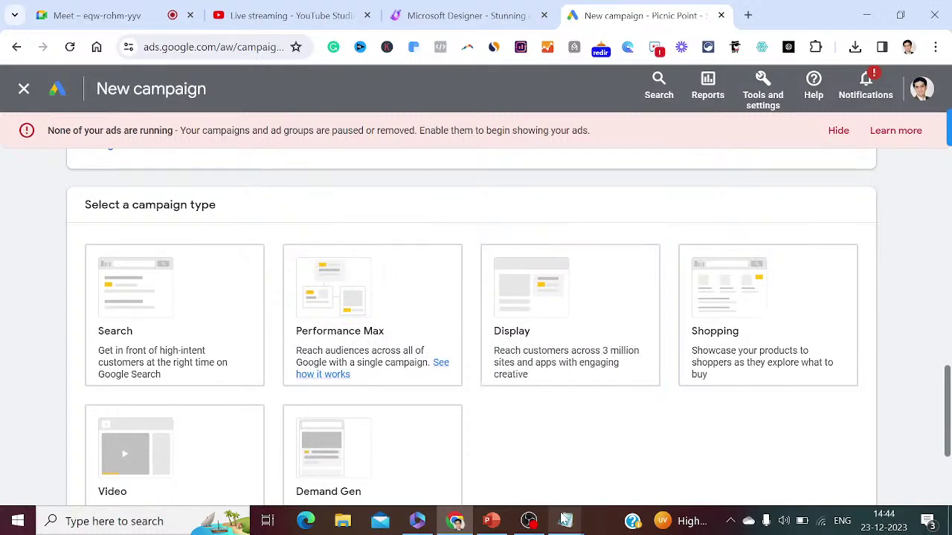
pyautogui.moveTo(565, 520)
pyautogui.click(610, 492)
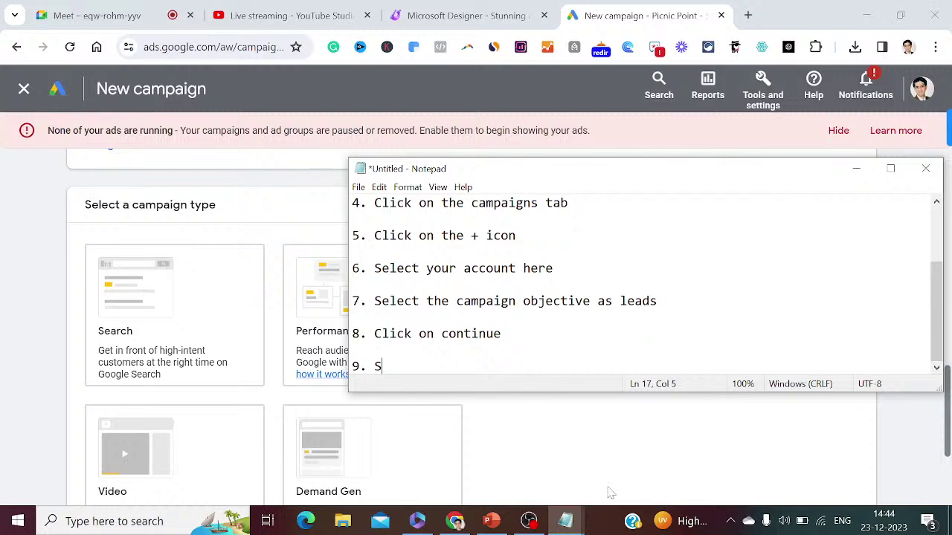
pyautogui.write('ect the cama')
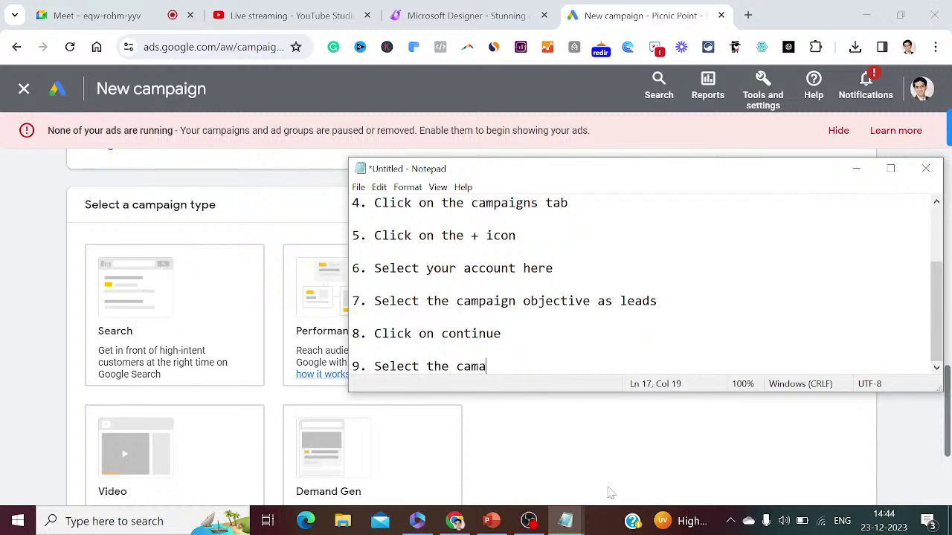
pyautogui.write('aign type')
pyautogui.press('Return')
pyautogui.press('Return')
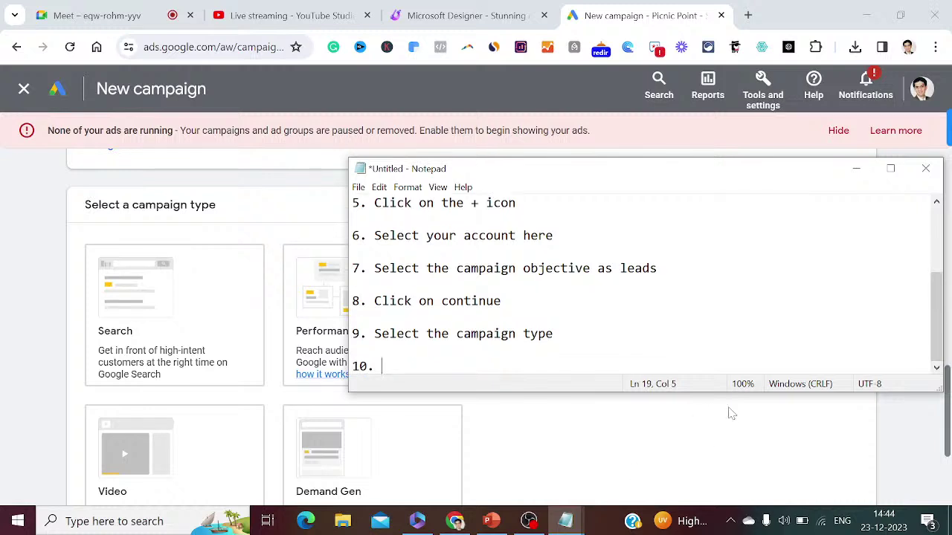
# - Choose Performance Max as the campaign type in Google Ads, and complete Notepad line 10 as "Select here as performance max"
pyautogui.click(855, 168)
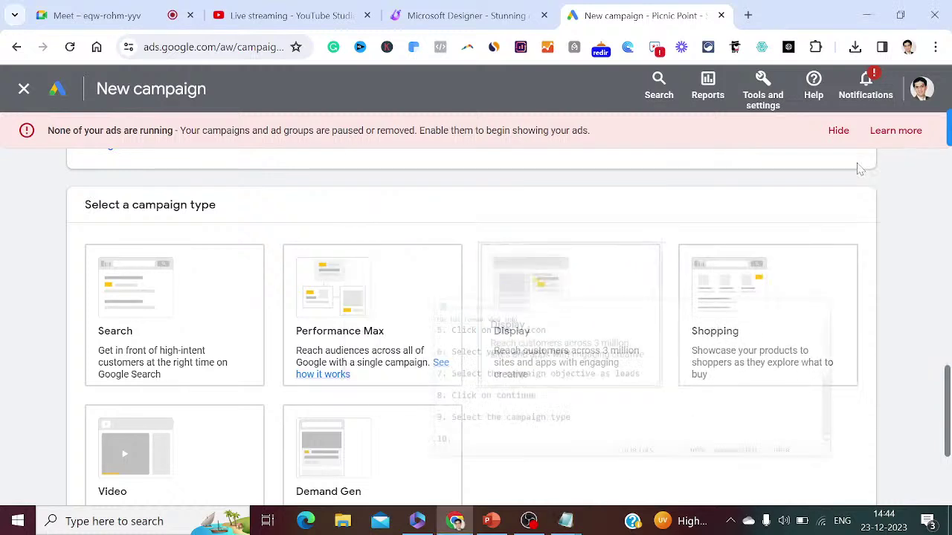
pyautogui.click(393, 305)
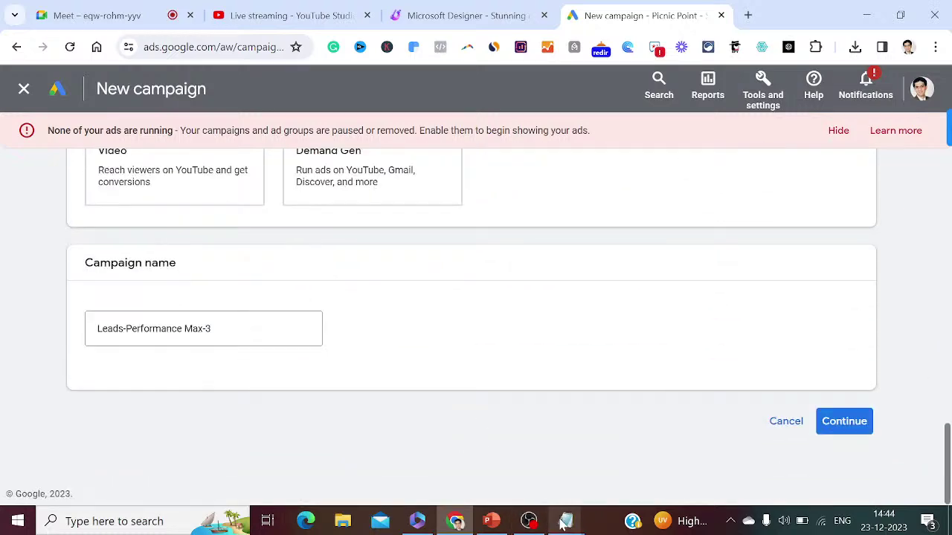
pyautogui.moveTo(565, 524)
pyautogui.click(592, 500)
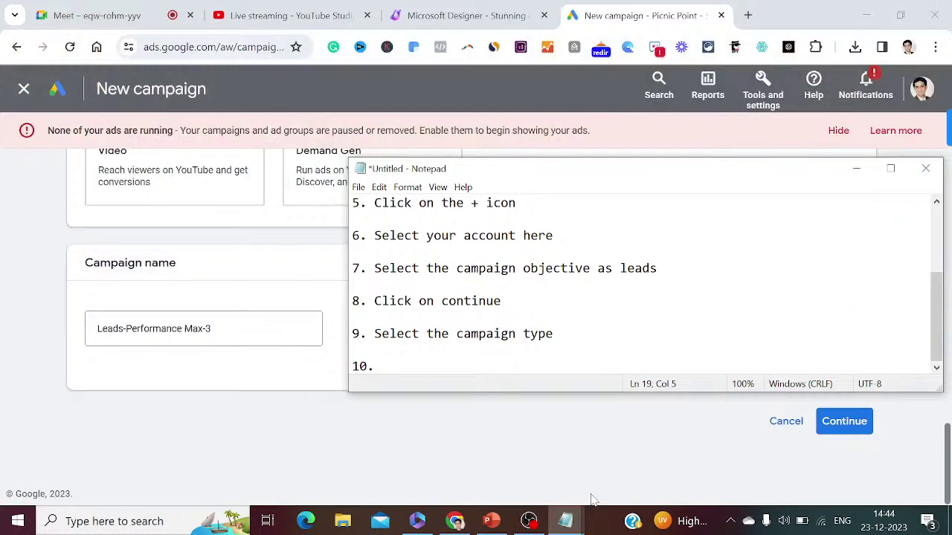
pyautogui.write('lect here as per')
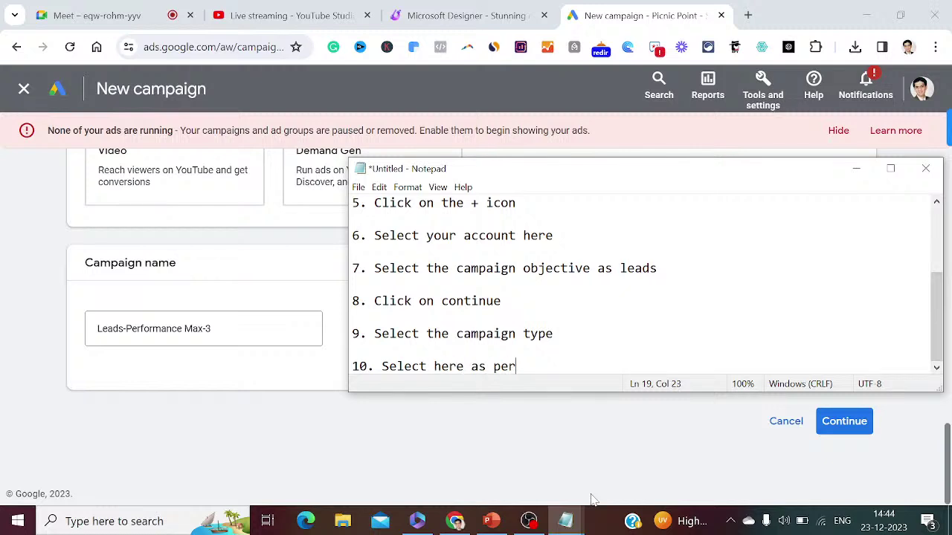
pyautogui.write('formance max')
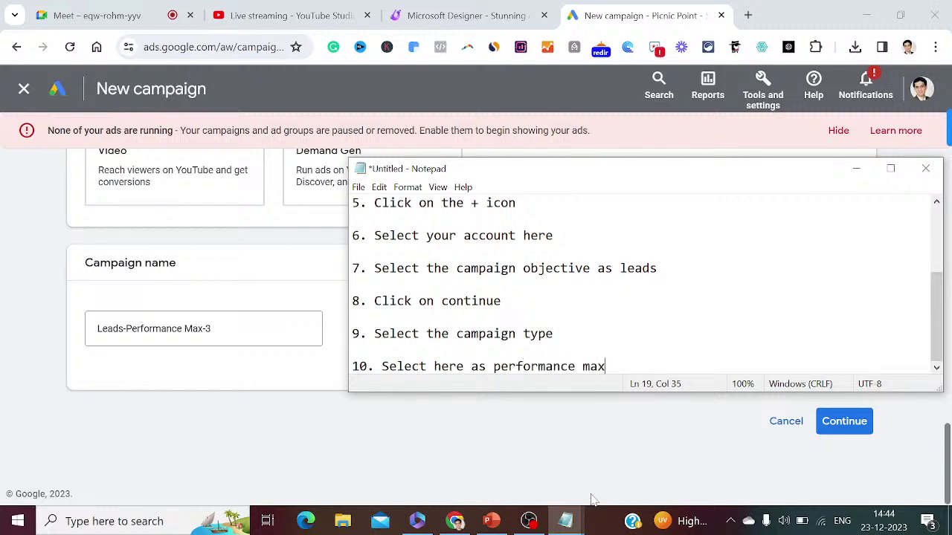
pyautogui.press('Return')
pyautogui.press('Return')
# - Add "11. Define your Campaign name" to the Notepad list, followed by a blank line
pyautogui.write('11. ')
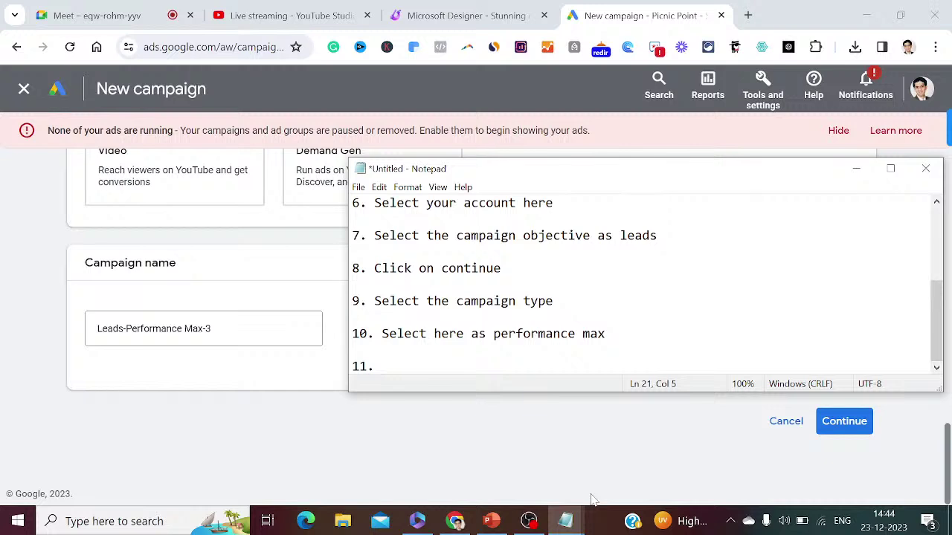
pyautogui.write('Define your Ca')
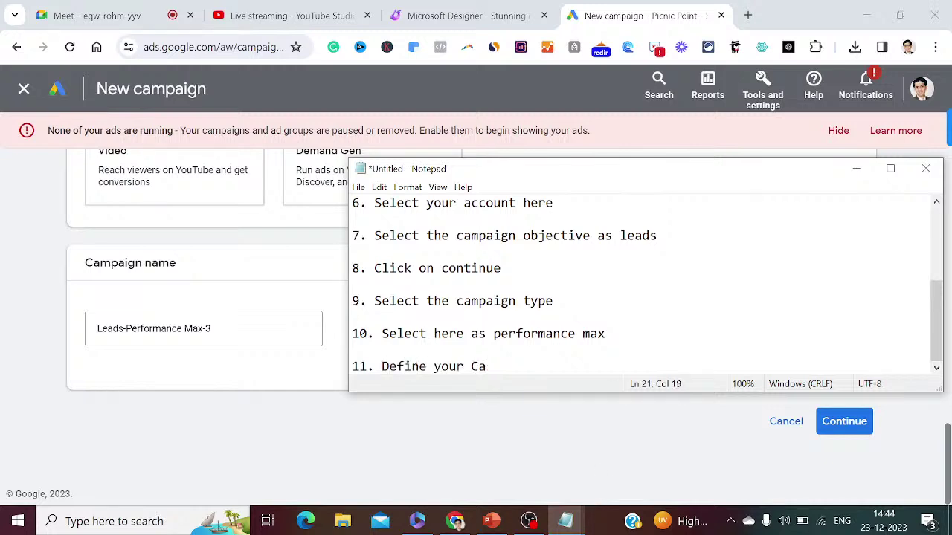
pyautogui.write('mpaign name')
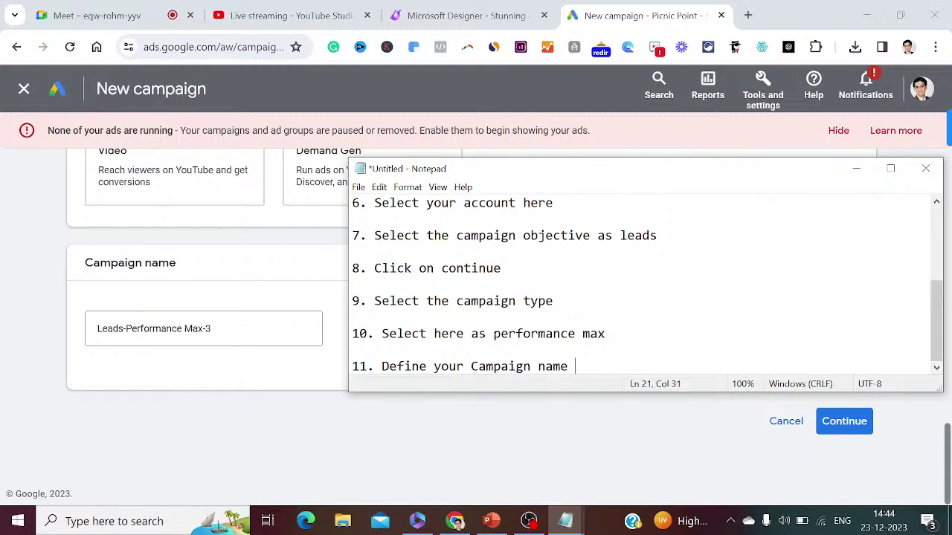
pyautogui.press('Return')
pyautogui.press('Return')
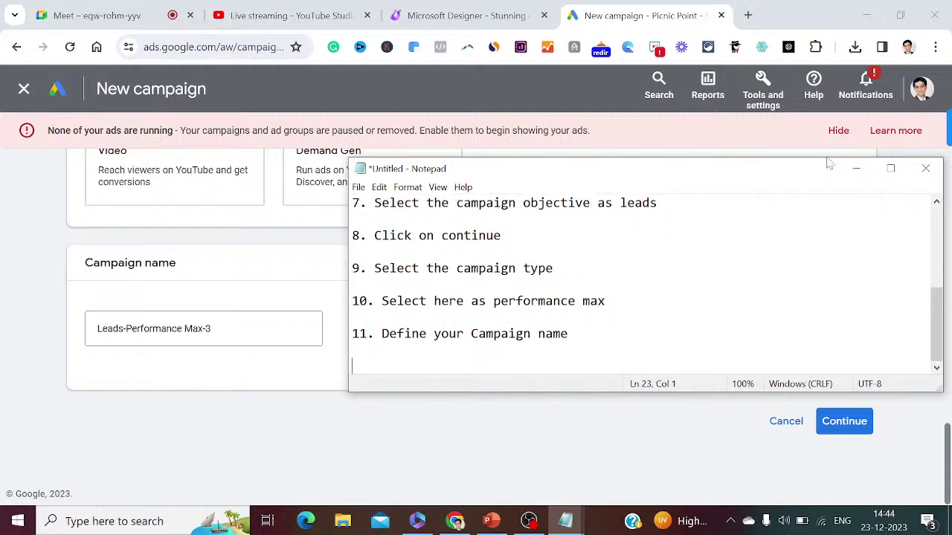
# - Return to Google Ads and set the campaign name to "Leads - Fleetroot last mile delivery software"
pyautogui.click(854, 169)
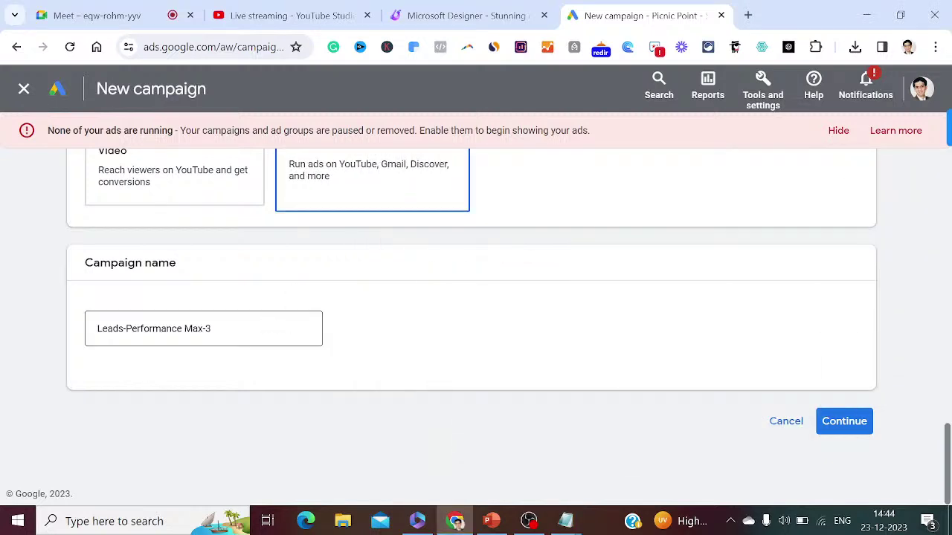
pyautogui.click(204, 329)
pyautogui.hotkey('ctrl', 'a')
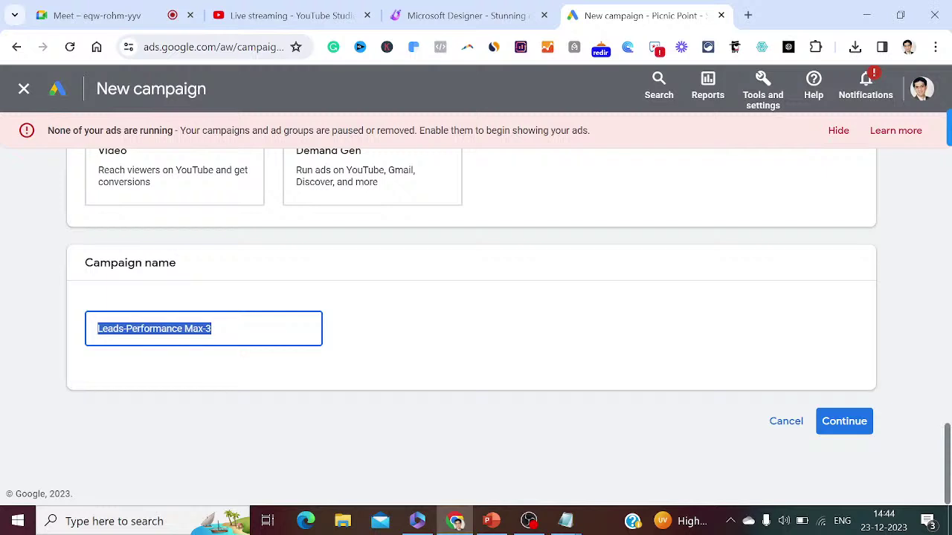
pyautogui.write('Lea')
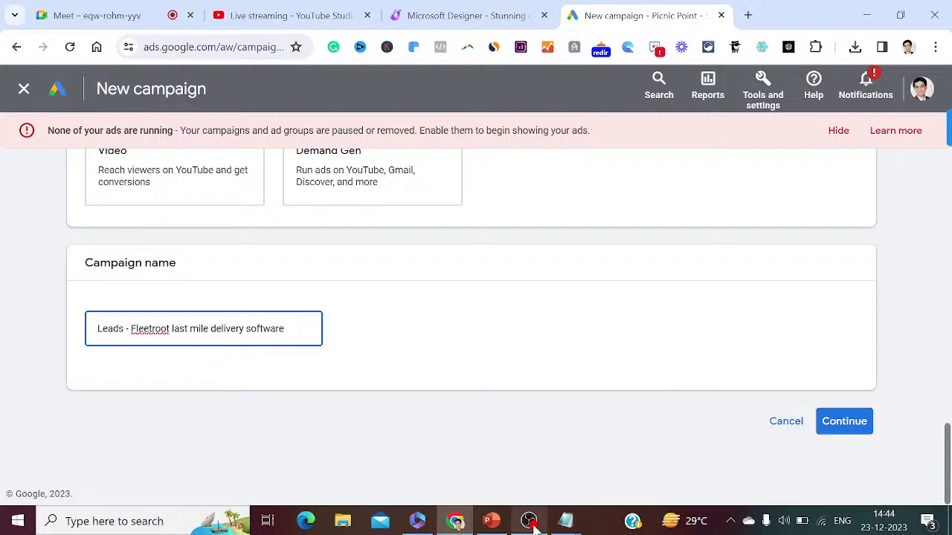
# - Write "Leads - Fleetroot Last Mile Delivery Software" beneath line 11 of the Notepad list, and add the number 12
pyautogui.click(568, 519)
pyautogui.click(605, 497)
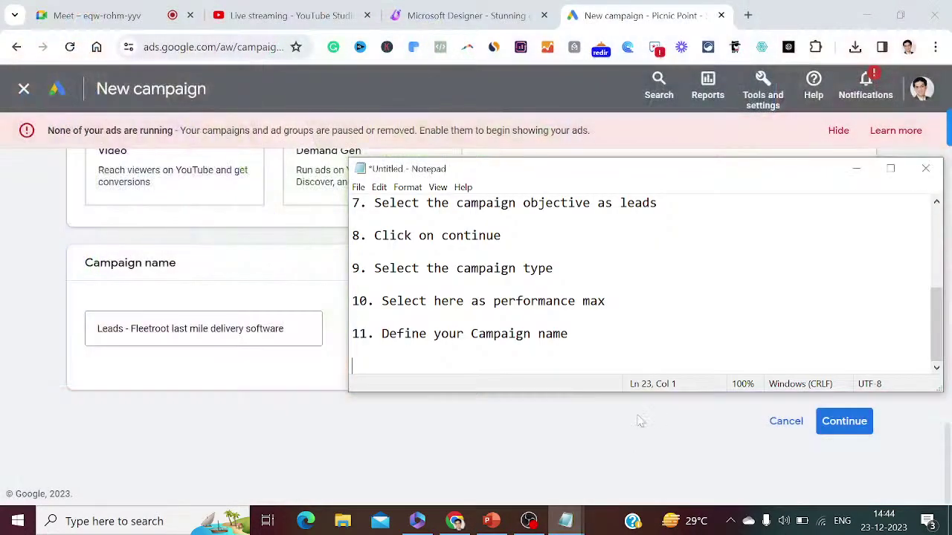
pyautogui.write('Leads ')
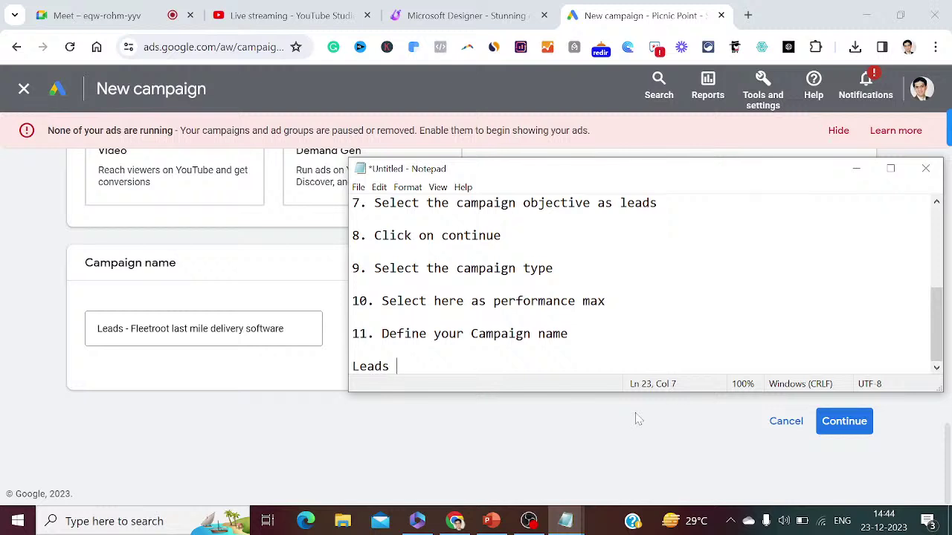
pyautogui.write('- Fleetroot Last ')
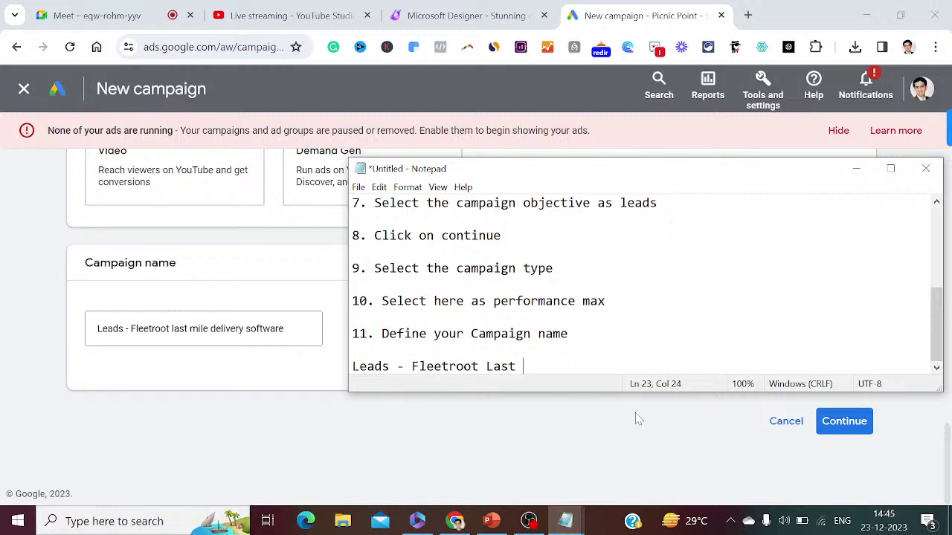
pyautogui.write('Mile Delivery Software')
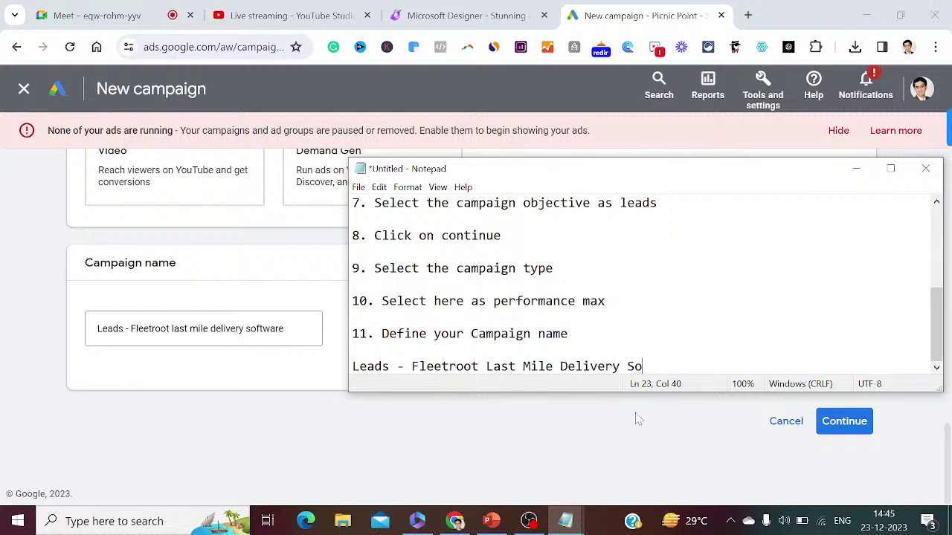
pyautogui.press('Return')
pyautogui.press('Return')
pyautogui.write('12.')
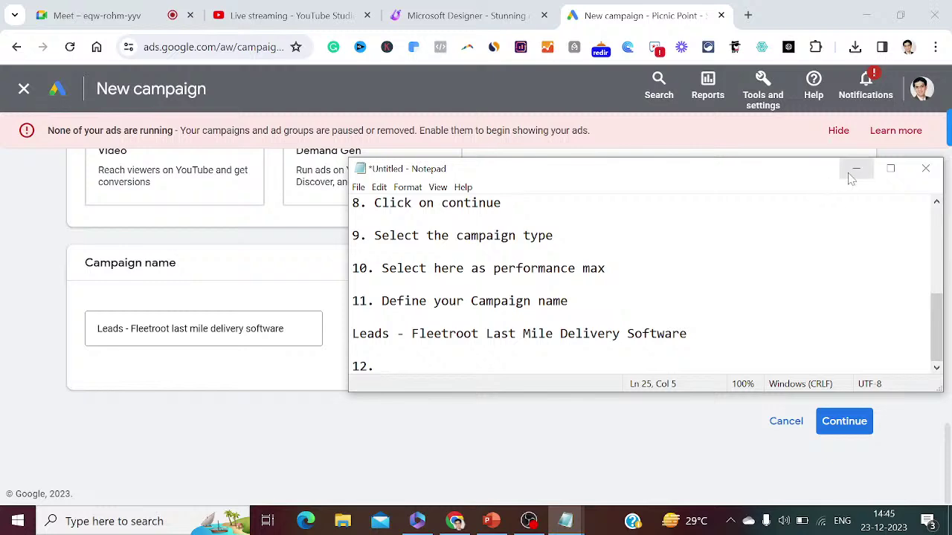
# - Submit the campaign type and name in Google Ads, then complete Notepad line 12 as "Click on continue" and add the number 13
pyautogui.click(854, 168)
pyautogui.click(853, 424)
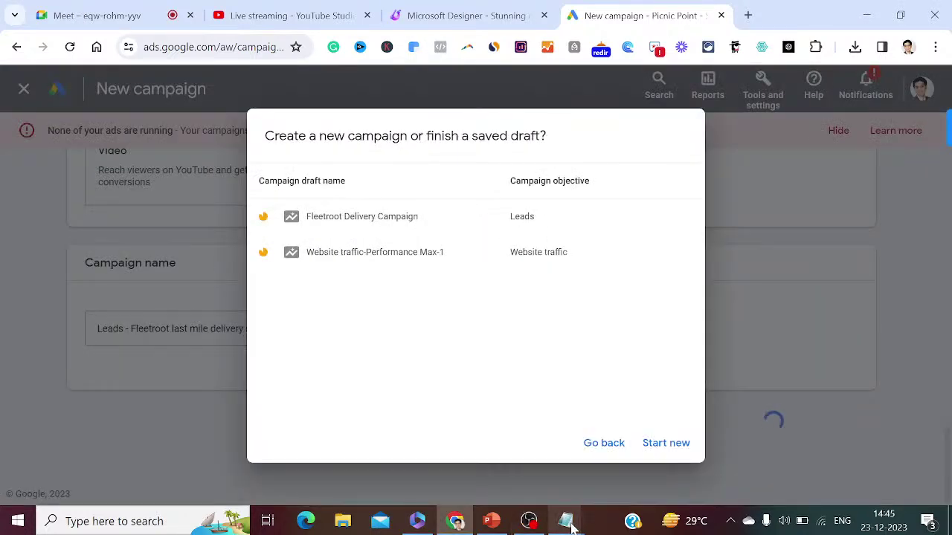
pyautogui.moveTo(566, 521)
pyautogui.click(631, 481)
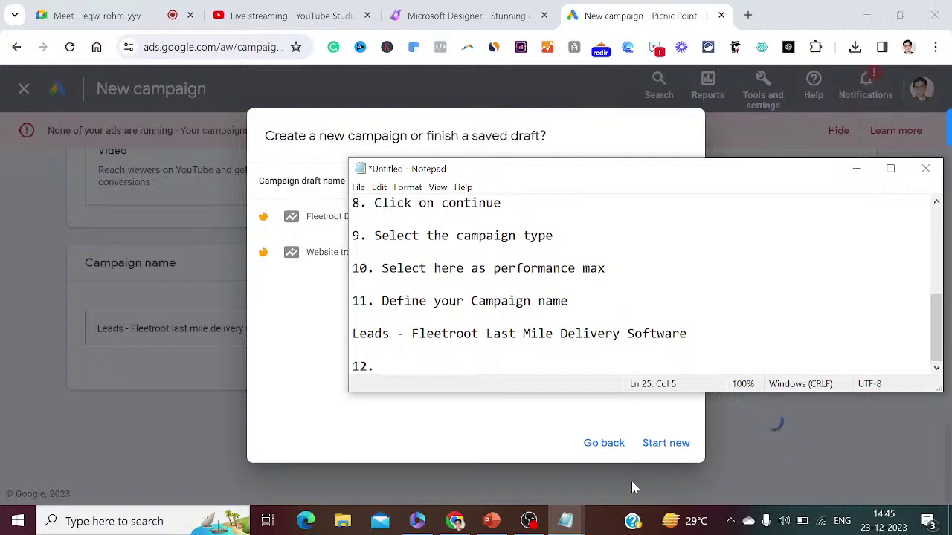
pyautogui.write('Click on')
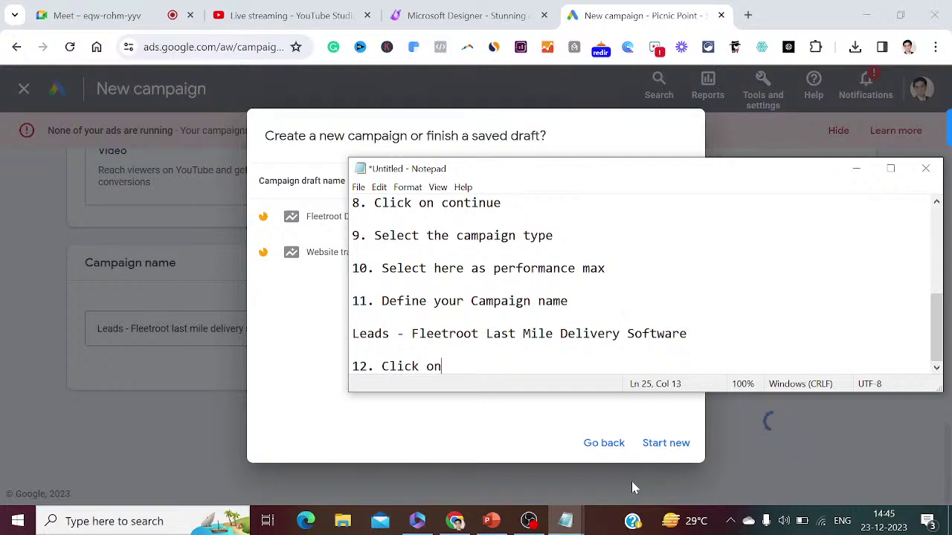
pyautogui.write(' continue')
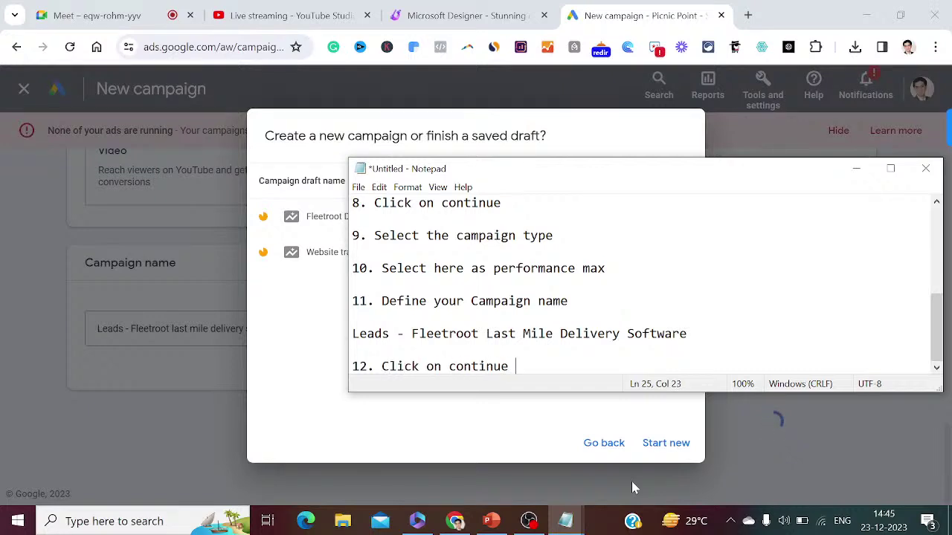
pyautogui.press('Return')
pyautogui.press('Return')
pyautogui.write('13.')
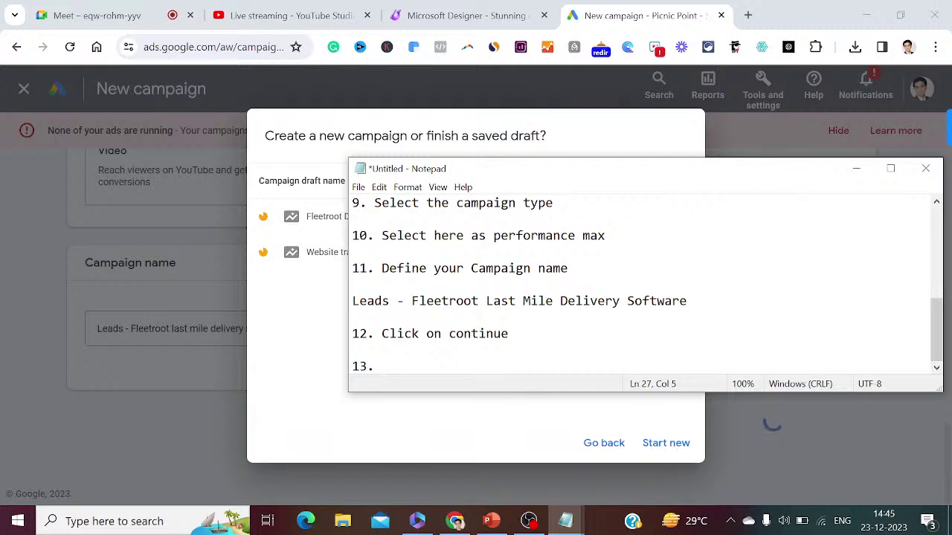
# - Start a new campaign in Google Ads instead of resuming a saved draft, and complete Notepad line 13 as "click on start new"
pyautogui.click(855, 170)
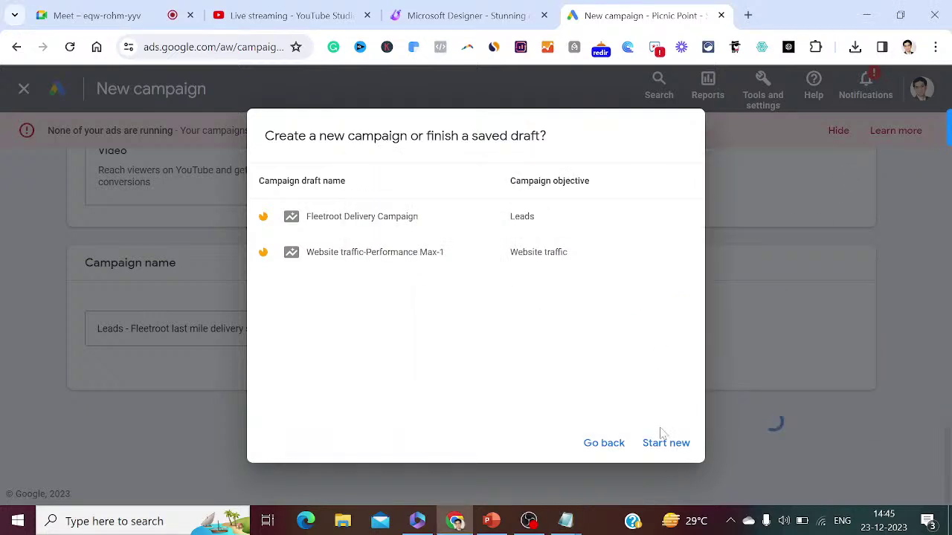
pyautogui.click(666, 450)
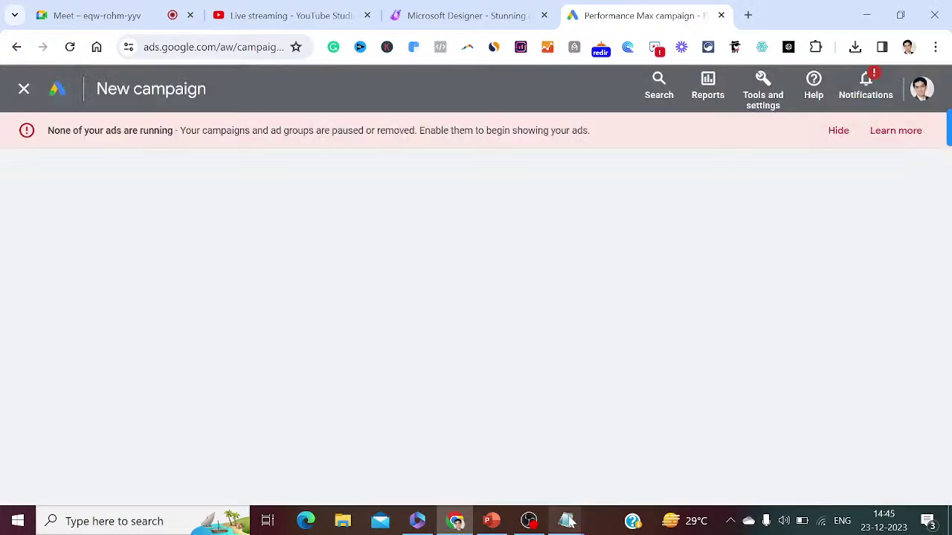
pyautogui.moveTo(565, 519)
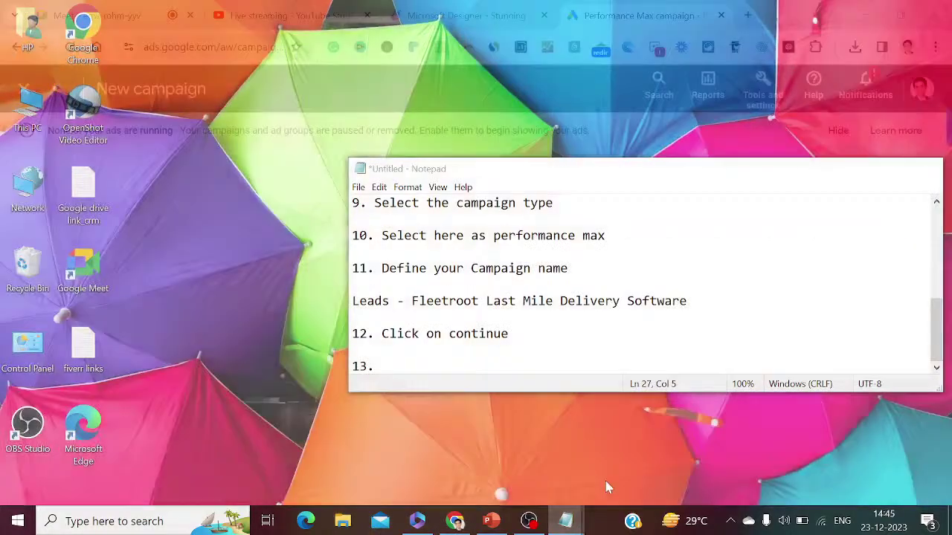
pyautogui.click(608, 486)
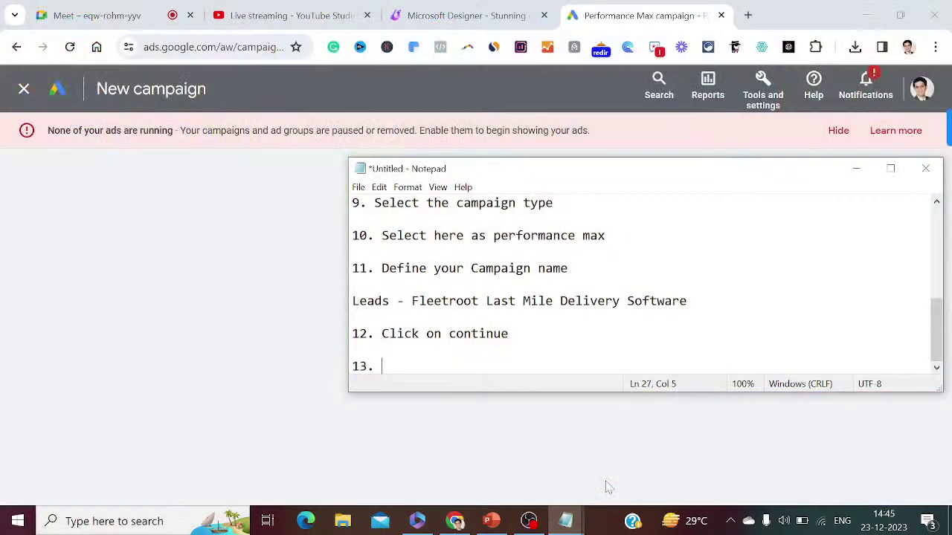
pyautogui.click(607, 487)
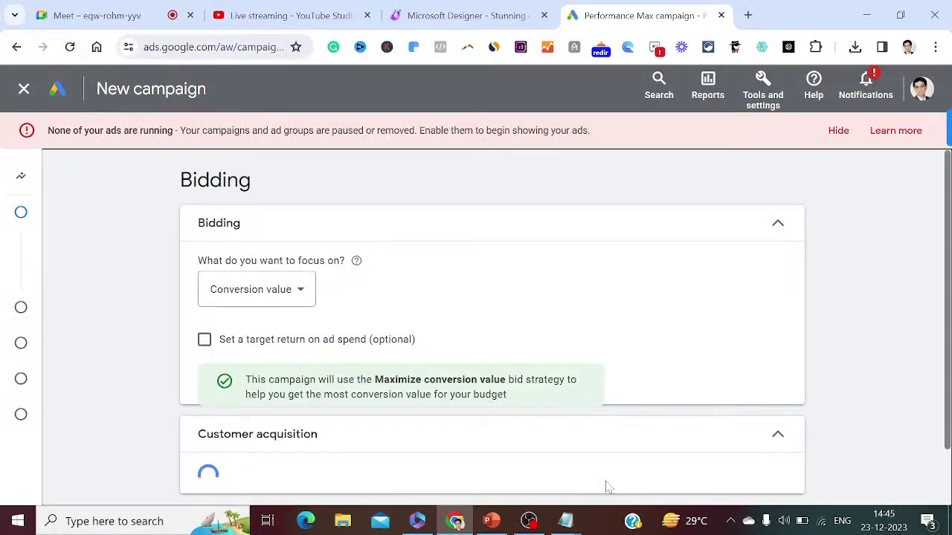
pyautogui.moveTo(566, 524)
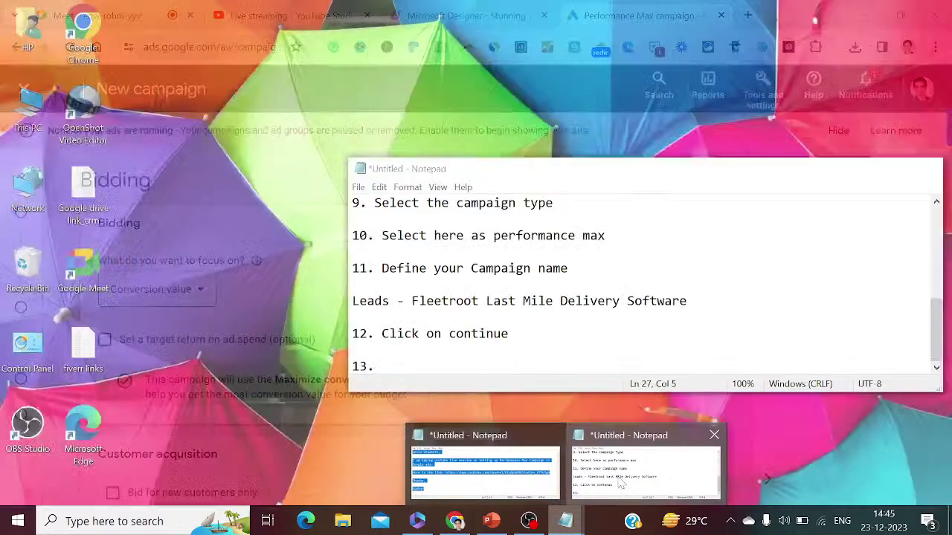
pyautogui.click(608, 486)
pyautogui.write('click')
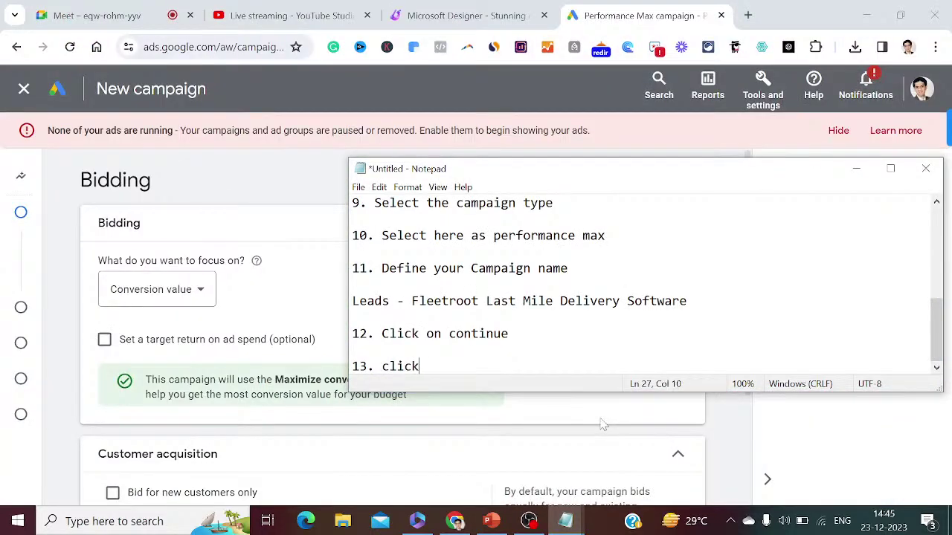
pyautogui.write(' on start new')
pyautogui.press('Return')
pyautogui.press('Return')
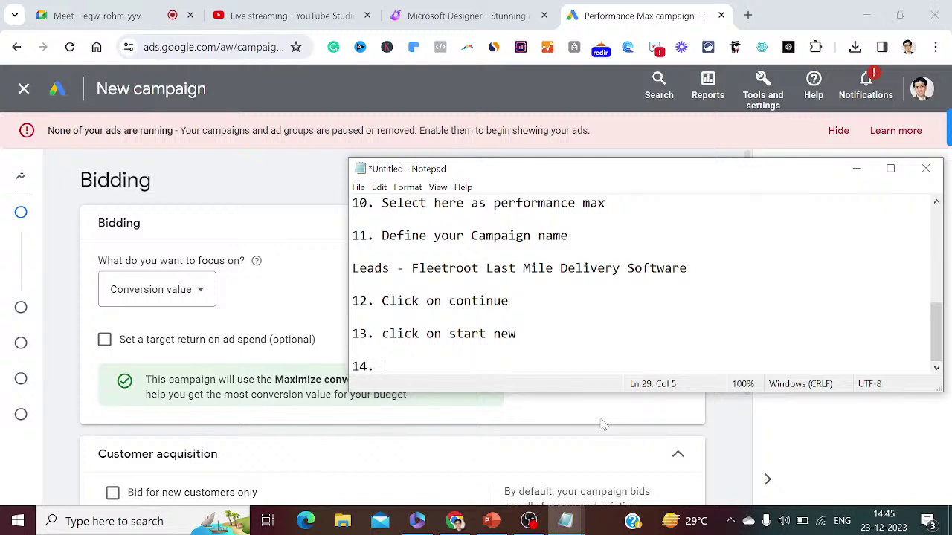
# - Add "14. Lets define the bidding strategy" to the Notepad list, followed by the number 15 after a blank line
pyautogui.write('14. Lets define the bi')
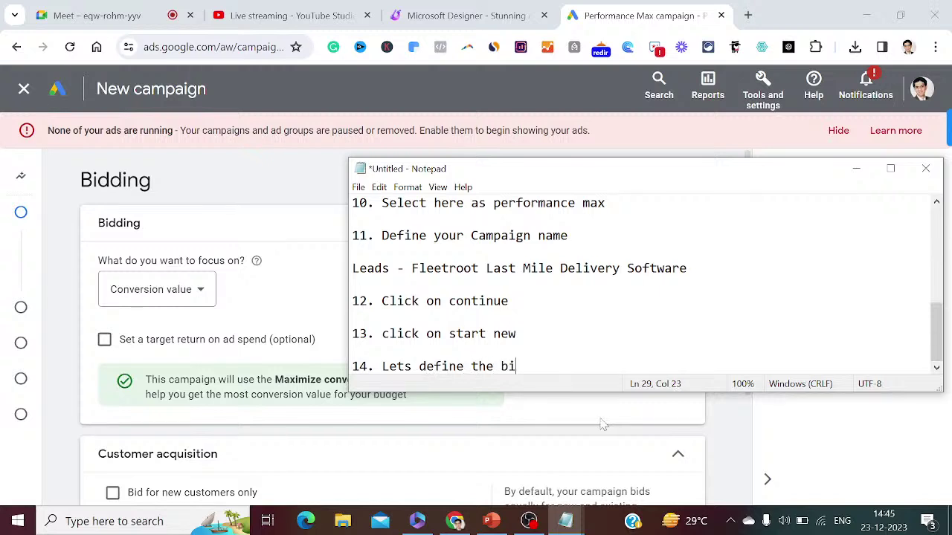
pyautogui.write('dding strategy')
pyautogui.press('Return')
pyautogui.press('Return')
pyautogui.write('15.')
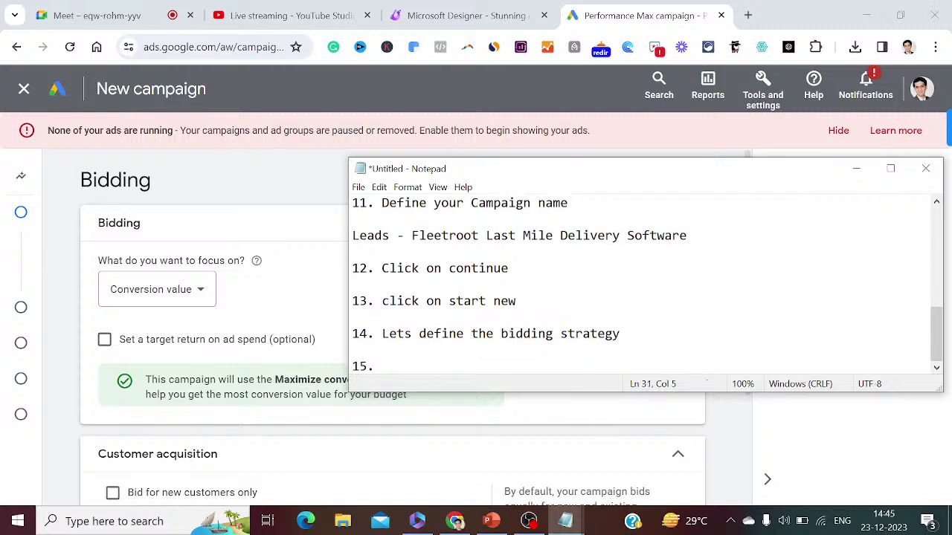
# - Return to Google Ads and set the bidding focus to Conversions
pyautogui.click(856, 170)
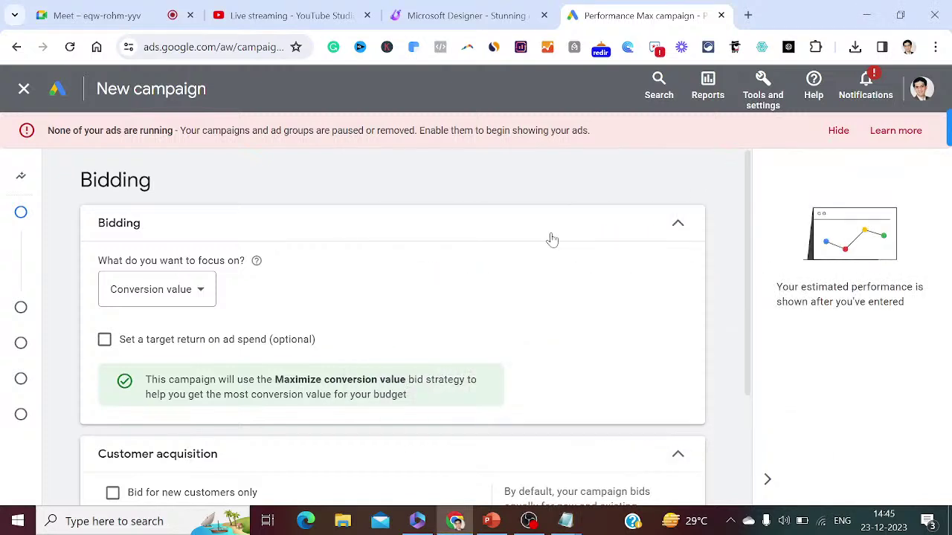
pyautogui.click(206, 290)
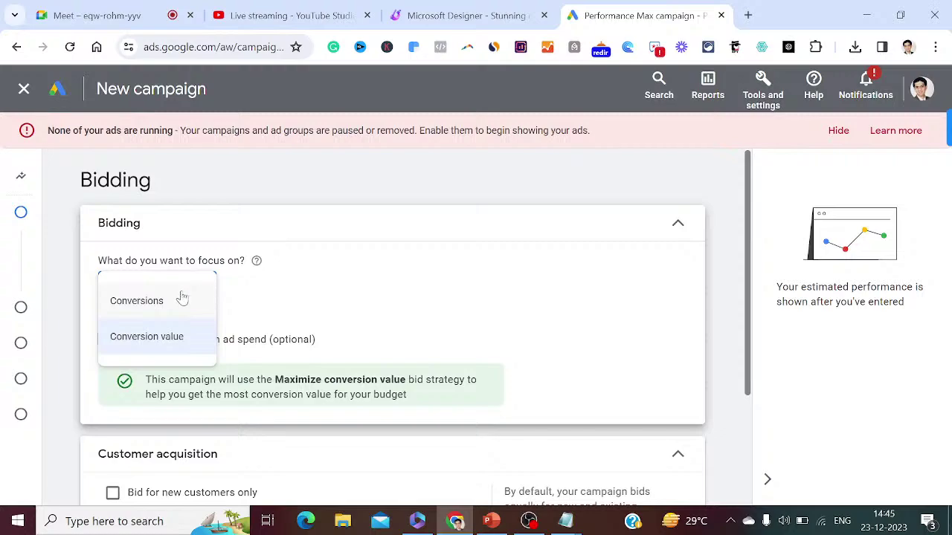
pyautogui.click(138, 301)
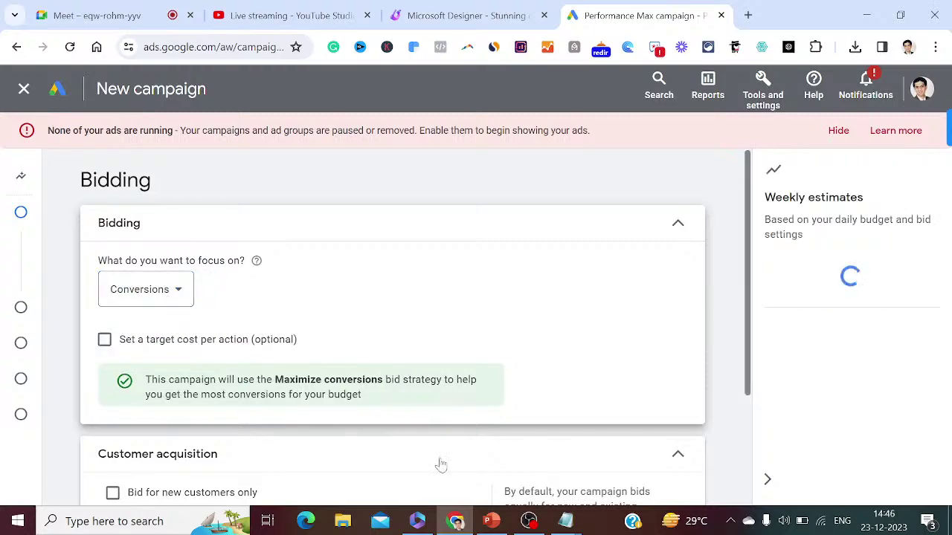
# - Complete Notepad line 15 as "Select the option of conversions", and add the number 16 after a blank line
pyautogui.moveTo(565, 521)
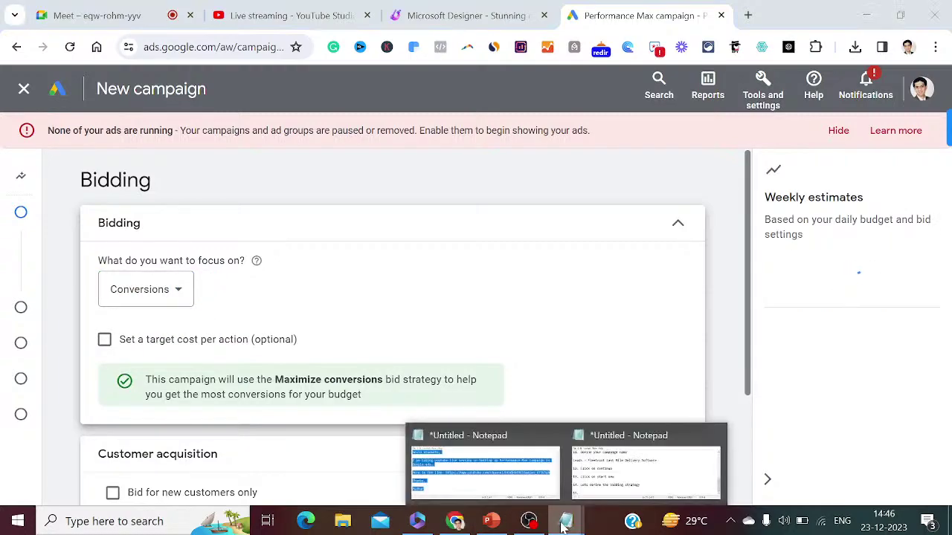
pyautogui.click(604, 499)
pyautogui.write('Se')
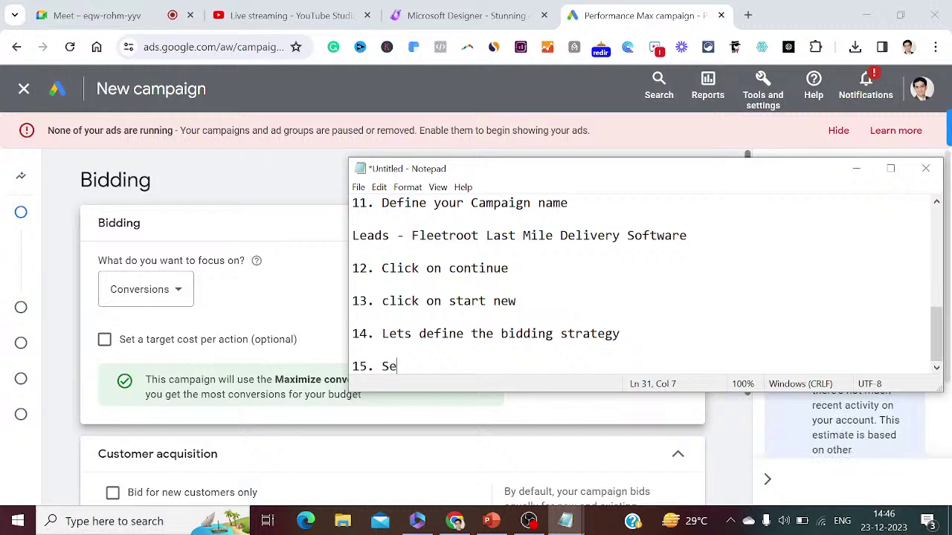
pyautogui.write('lect the op')
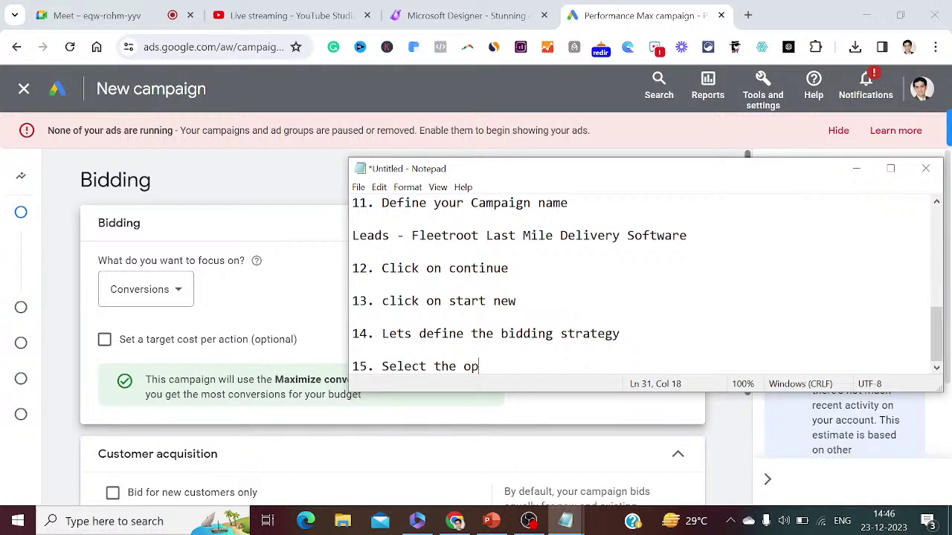
pyautogui.write('tion of conve')
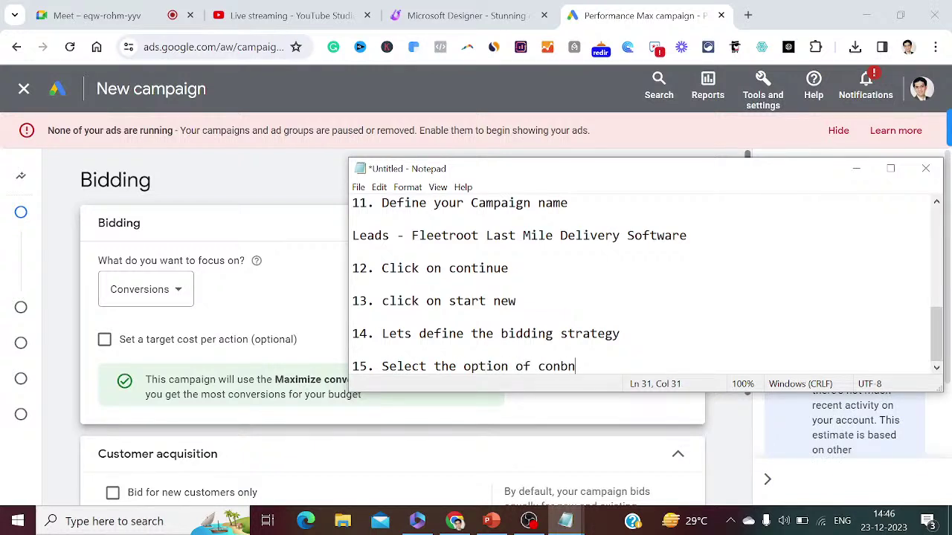
pyautogui.press('BackSpace')
pyautogui.press('BackSpace')
pyautogui.write('n')
pyautogui.press('BackSpace')
pyautogui.write('versions')
pyautogui.press('Return')
pyautogui.press('Return')
pyautogui.write('16.')
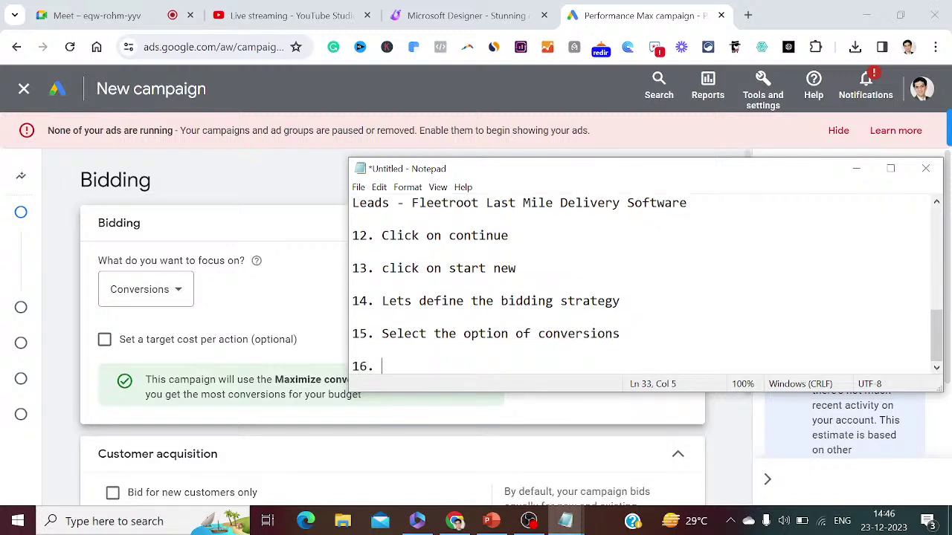
# - Check the live stream's status in YouTube Studio, and return to Google Ads to review the campaign's weekly estimates
pyautogui.click(856, 169)
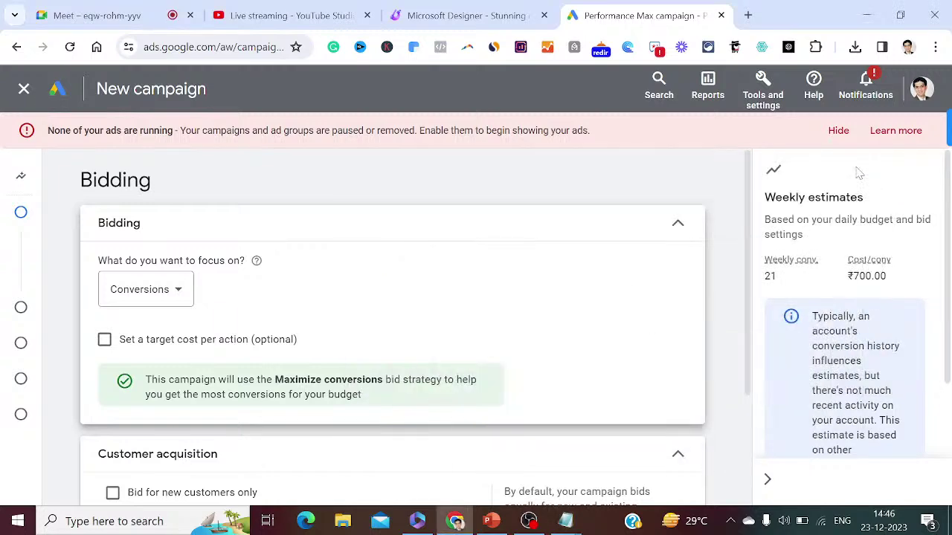
pyautogui.click(298, 8)
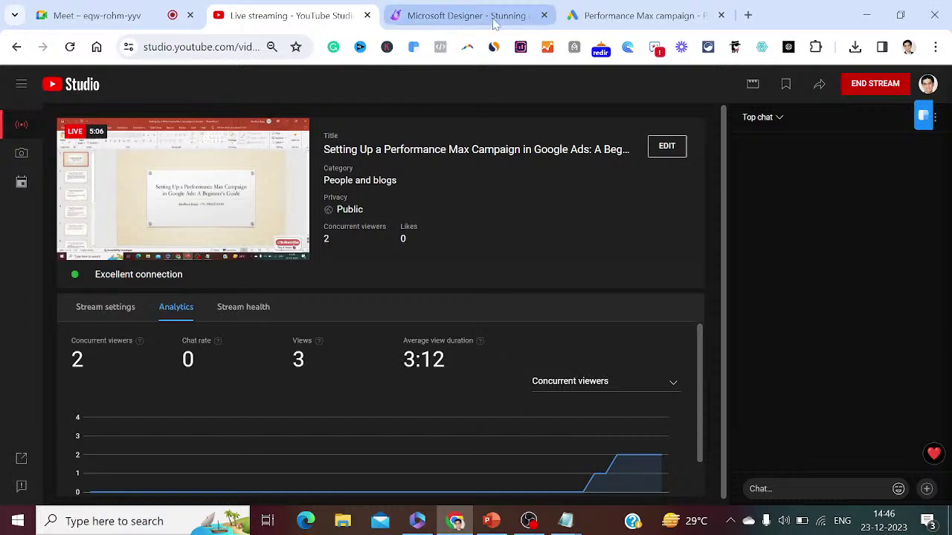
pyautogui.click(660, 12)
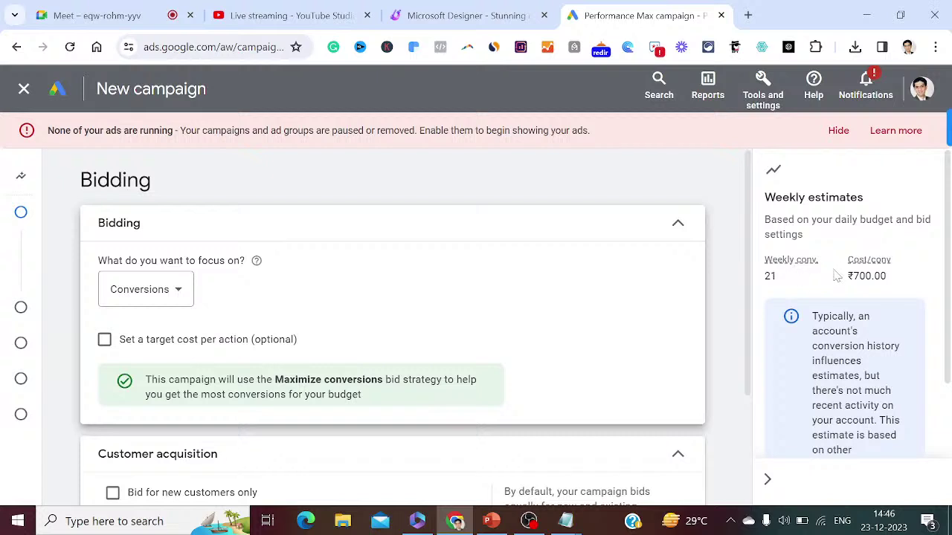
pyautogui.moveTo(793, 268)
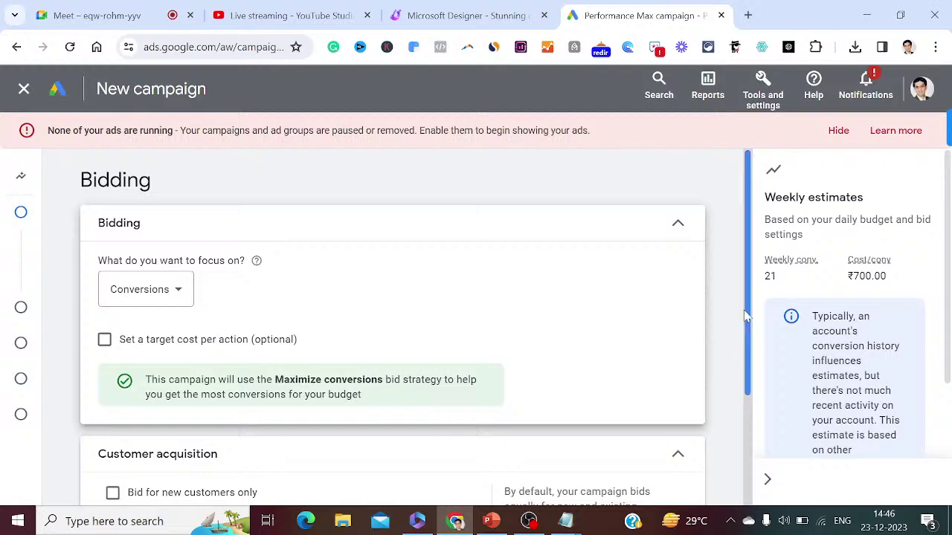
# - Try the option to bid for new customers only under Customer acquisition, and turn it off again
pyautogui.moveTo(749, 315); pyautogui.dragTo(750, 373)
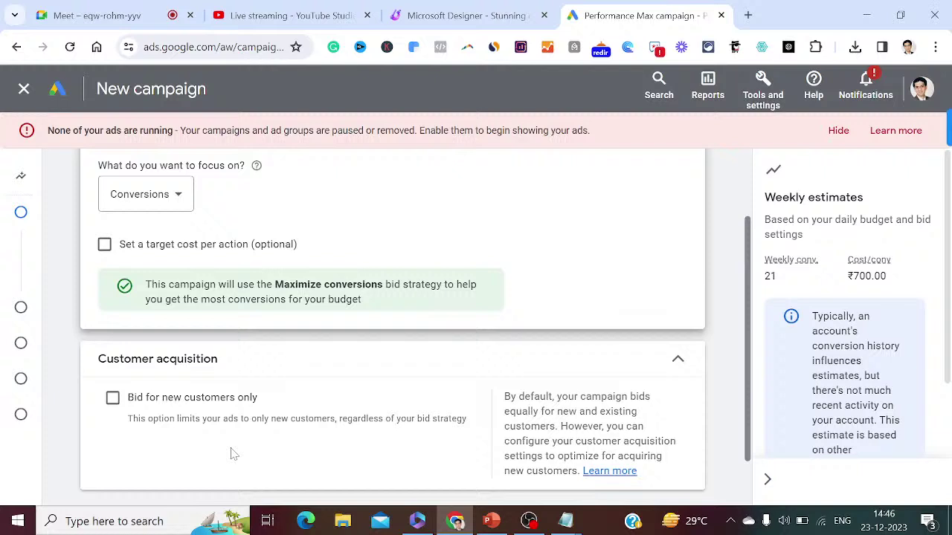
pyautogui.click(112, 399)
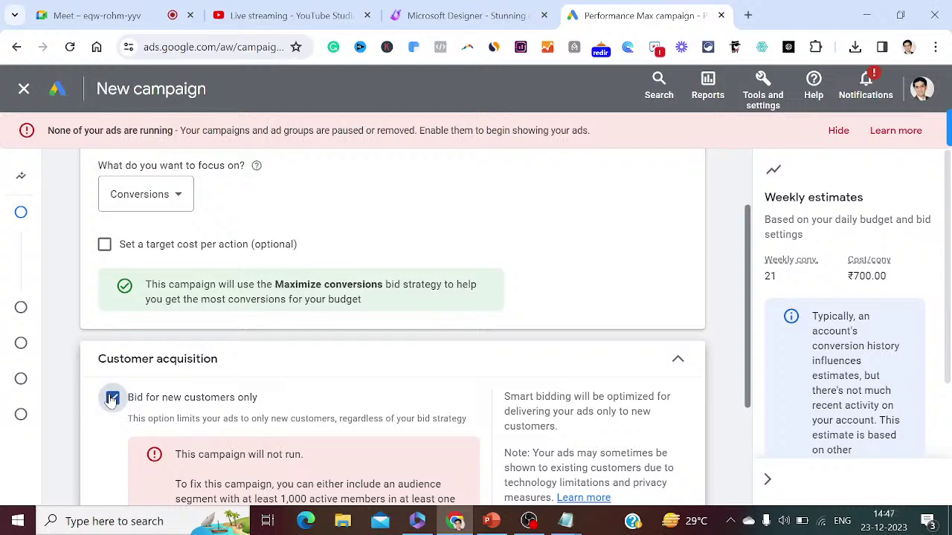
pyautogui.click(112, 399)
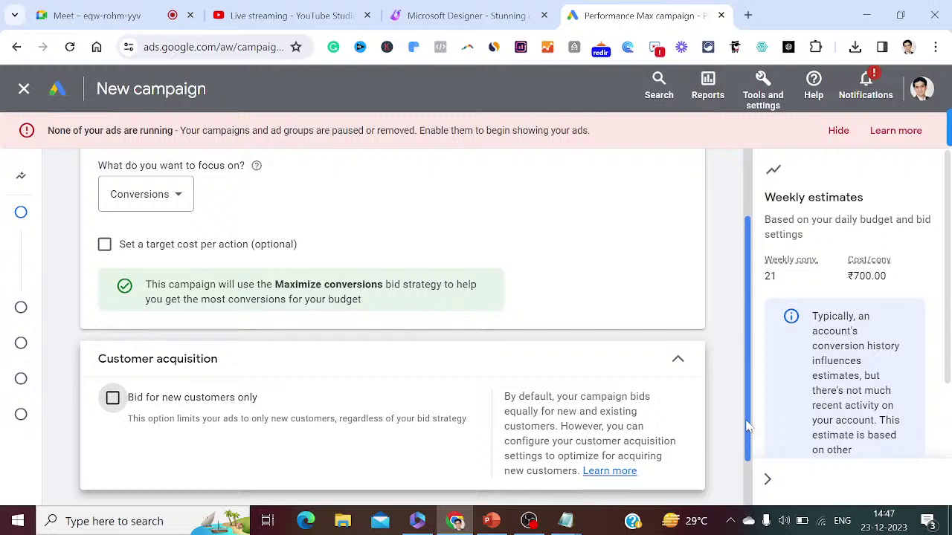
pyautogui.scroll(-2, 747, 426)
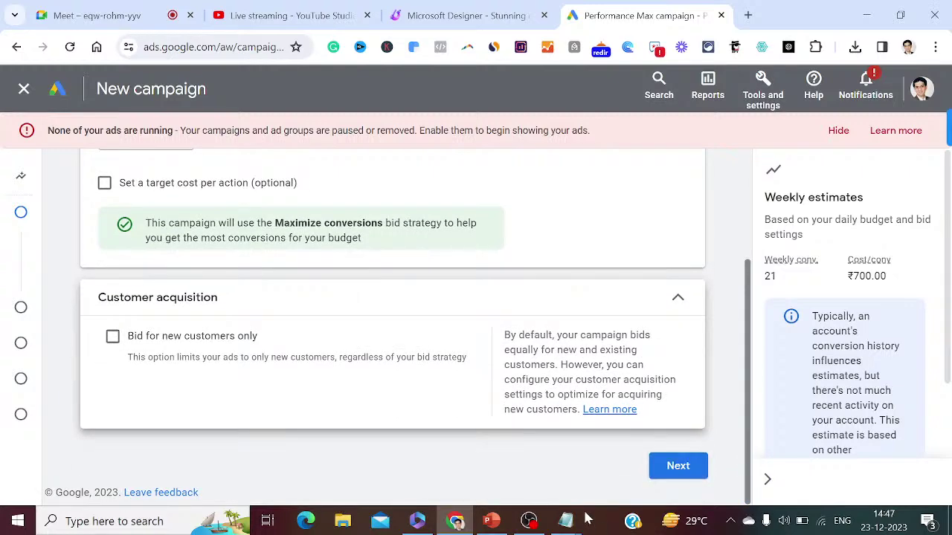
# - Complete Notepad line 16 as "Click on next", and proceed from Bidding to the campaign settings in Google Ads
pyautogui.moveTo(577, 520)
pyautogui.click(615, 493)
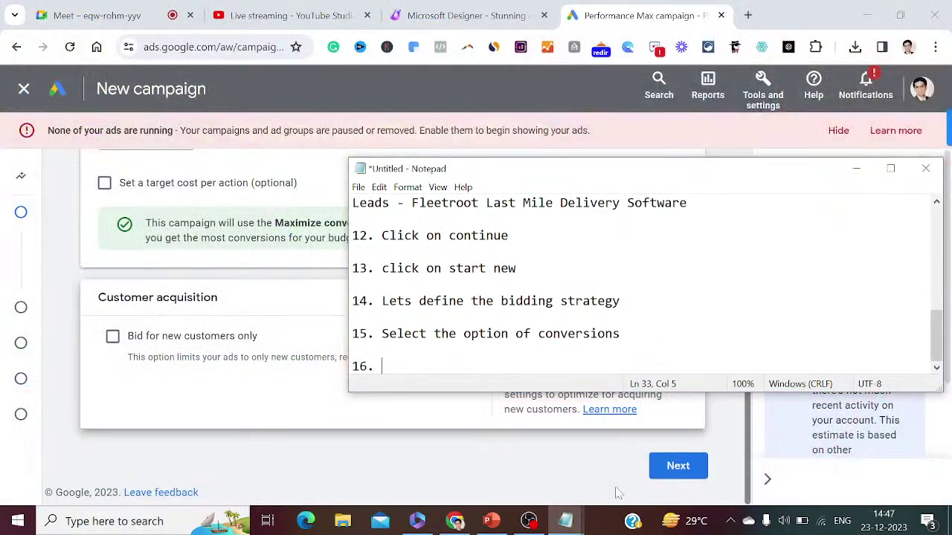
pyautogui.write('Click on next')
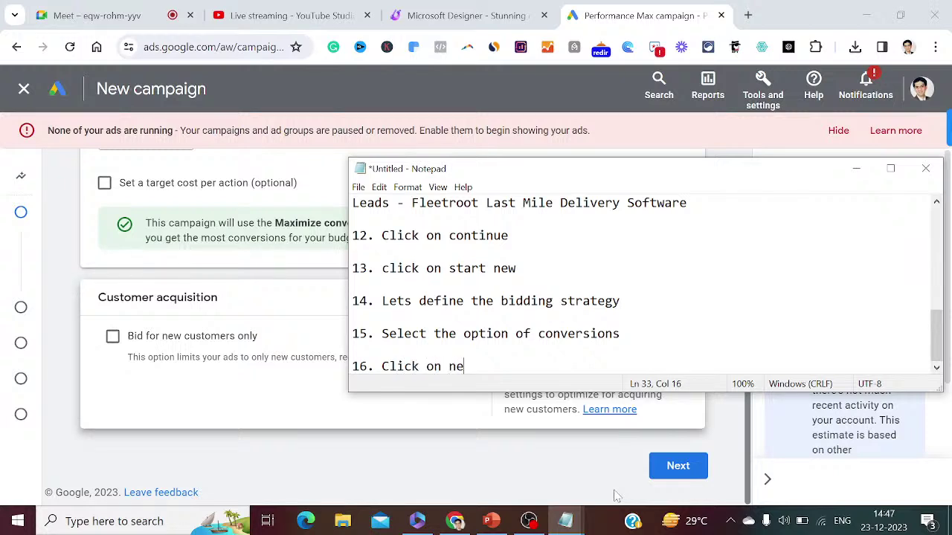
pyautogui.press('Return')
pyautogui.press('Return')
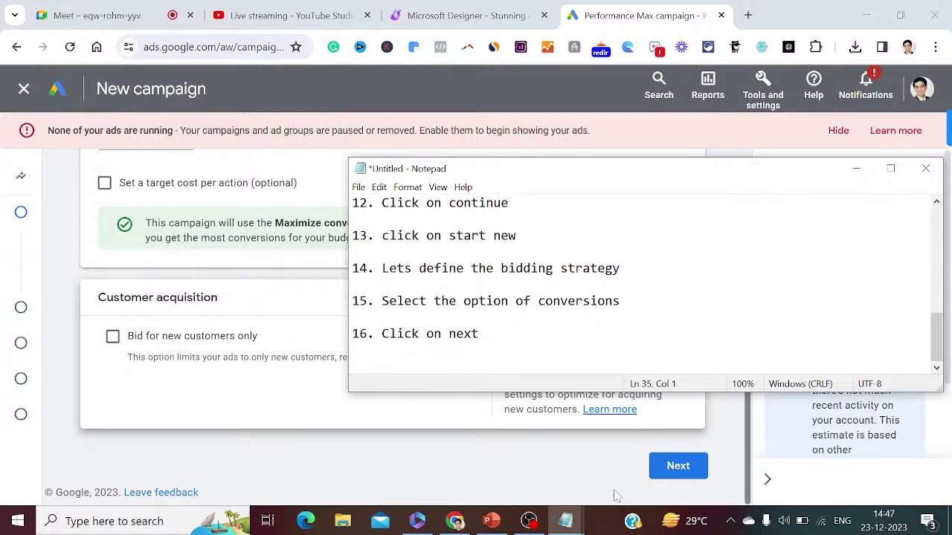
pyautogui.click(856, 170)
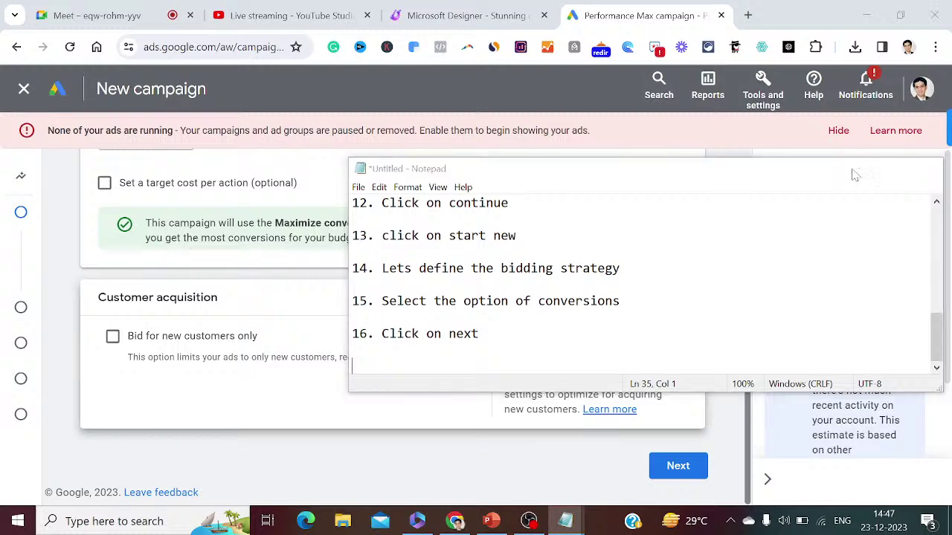
pyautogui.click(676, 467)
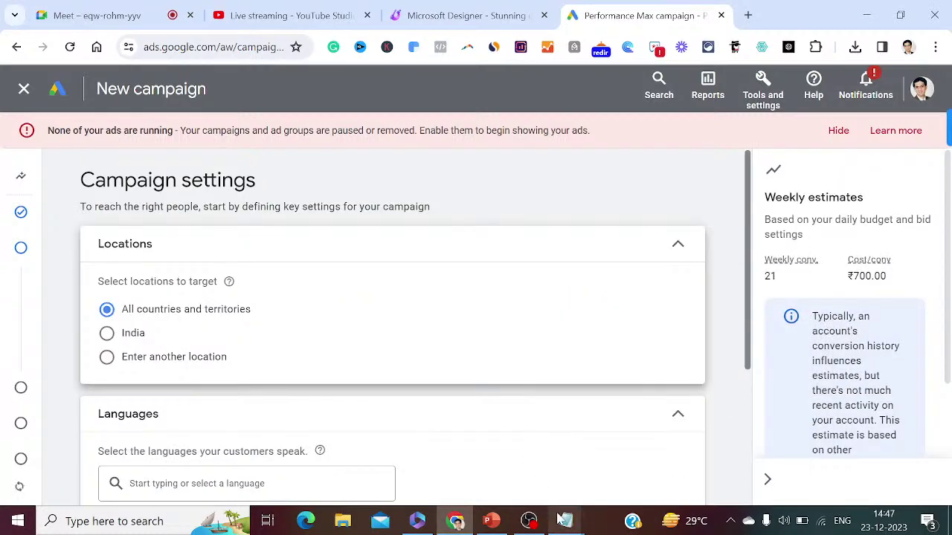
# - Add "17. Select your locations" to the Notepad list, followed by a blank line, and return to Google Ads
pyautogui.moveTo(565, 521)
pyautogui.click(609, 490)
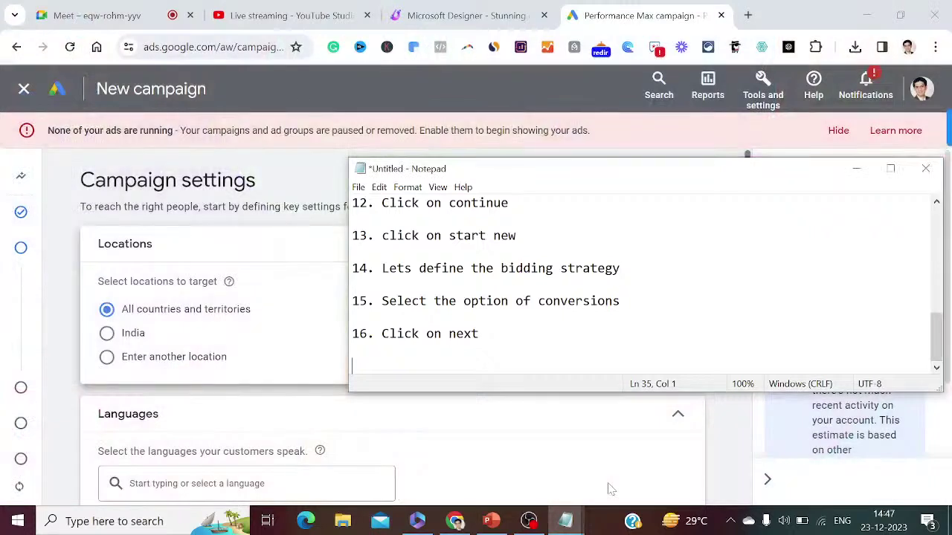
pyautogui.write('17. Select your locations')
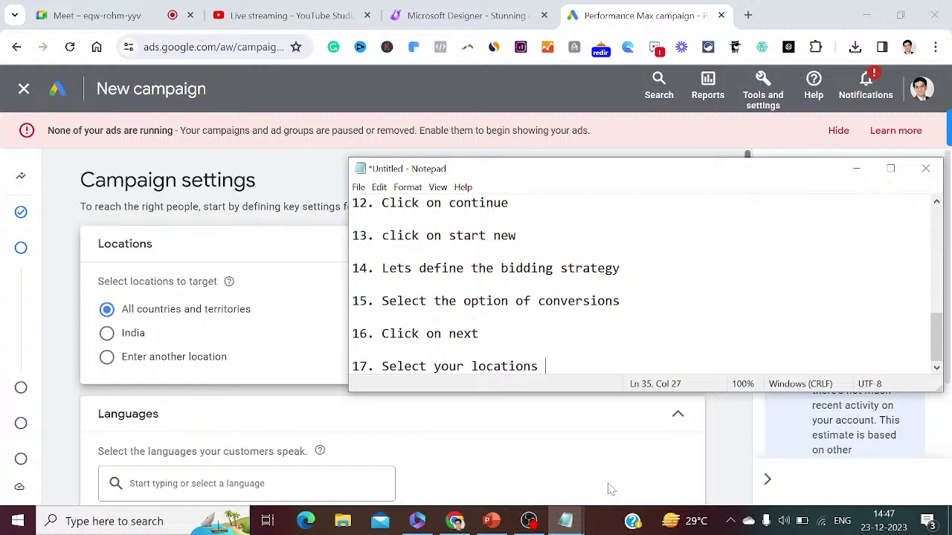
pyautogui.press('Return')
pyautogui.press('Return')
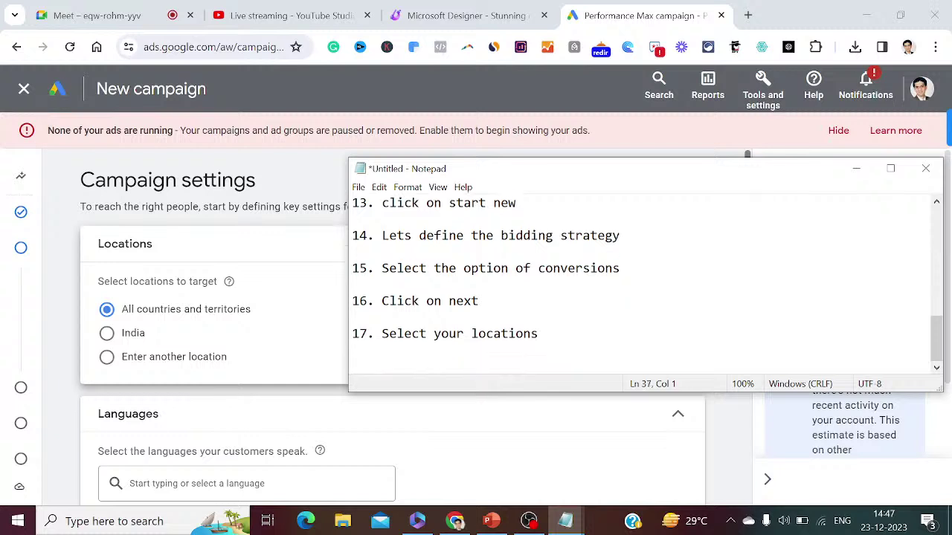
pyautogui.click(855, 169)
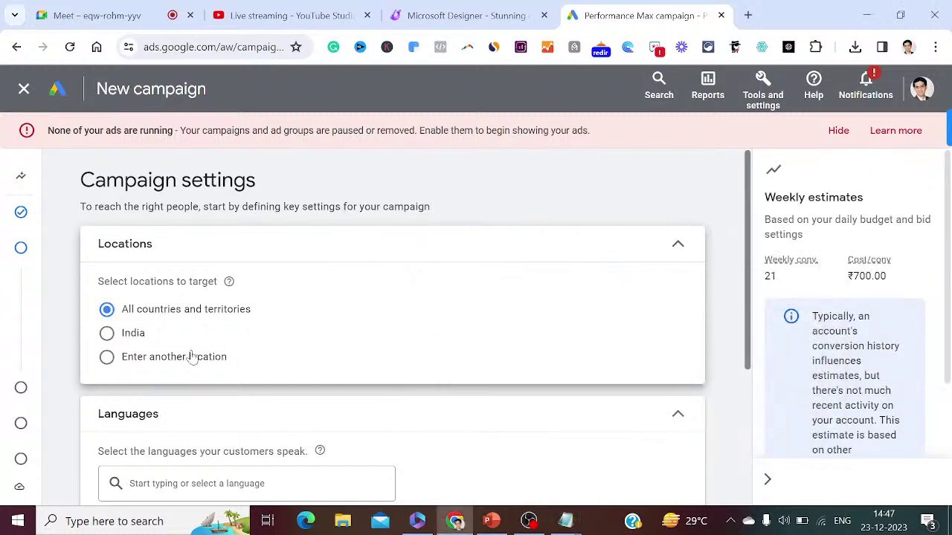
# - Set the campaign's locations to another location and target the country United Arab Emirates
pyautogui.click(107, 356)
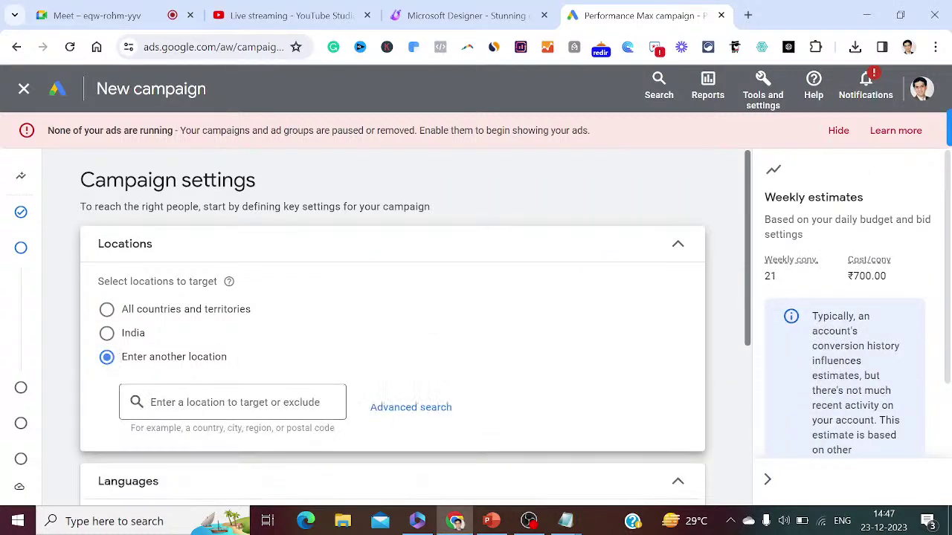
pyautogui.click(238, 413)
pyautogui.write('united ')
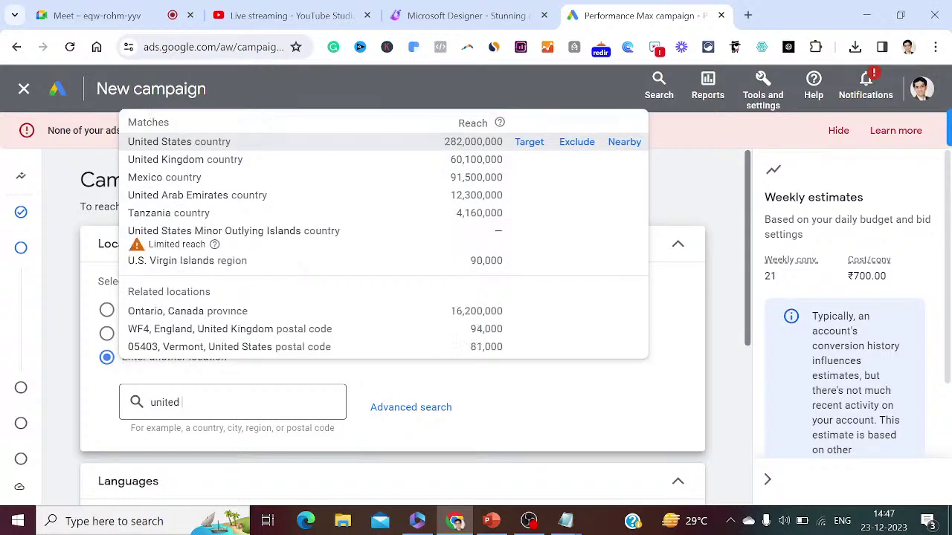
pyautogui.write('arab em')
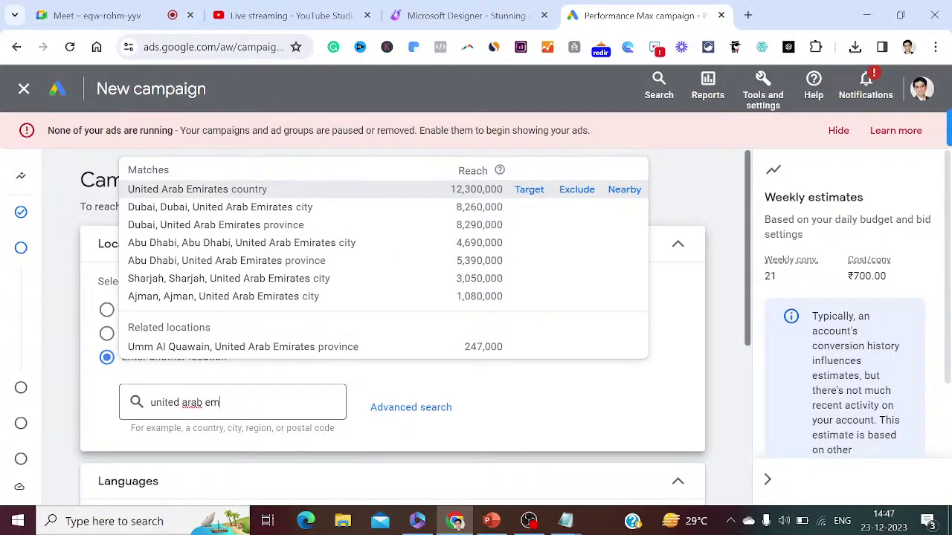
pyautogui.write('irates')
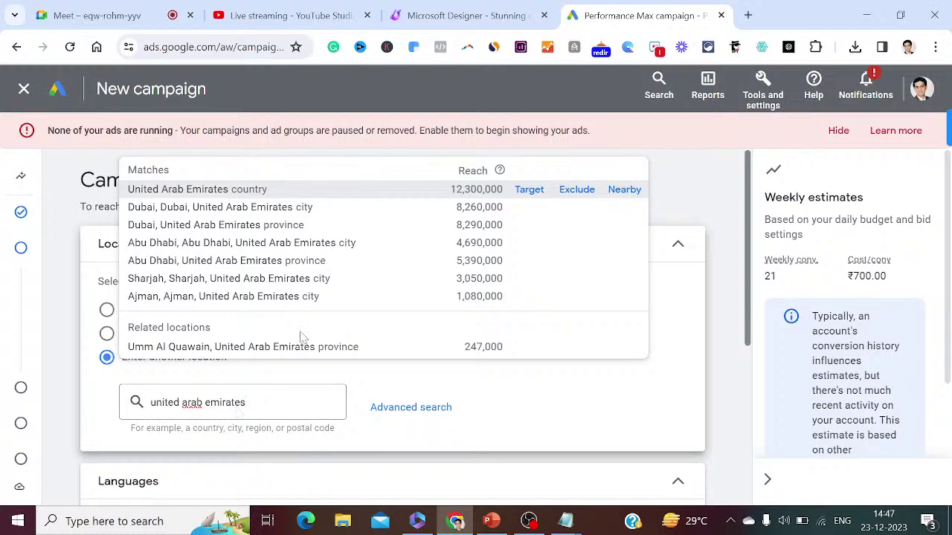
pyautogui.click(530, 193)
# - Add "United Arab emirates" below line 17 in the Notepad list, followed by a blank line, and return to Google Ads
pyautogui.moveTo(571, 523)
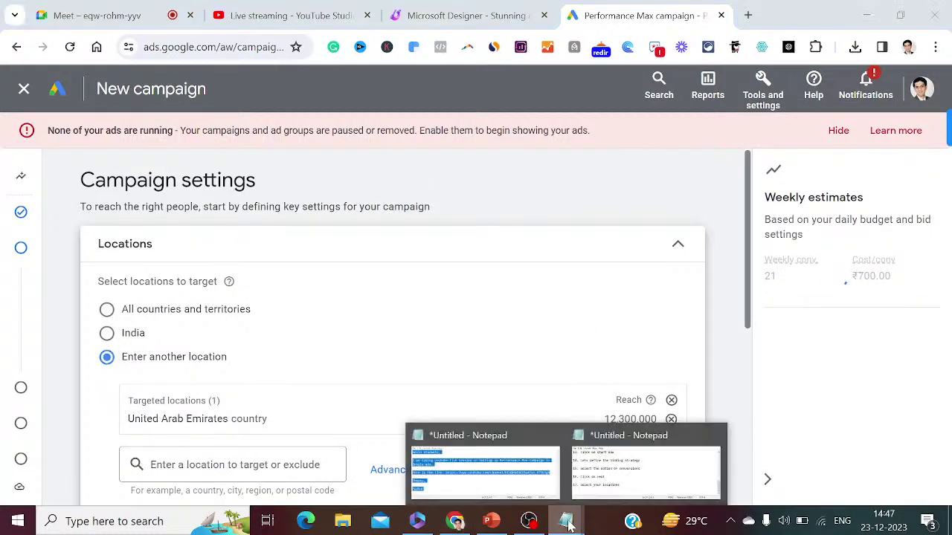
pyautogui.click(647, 491)
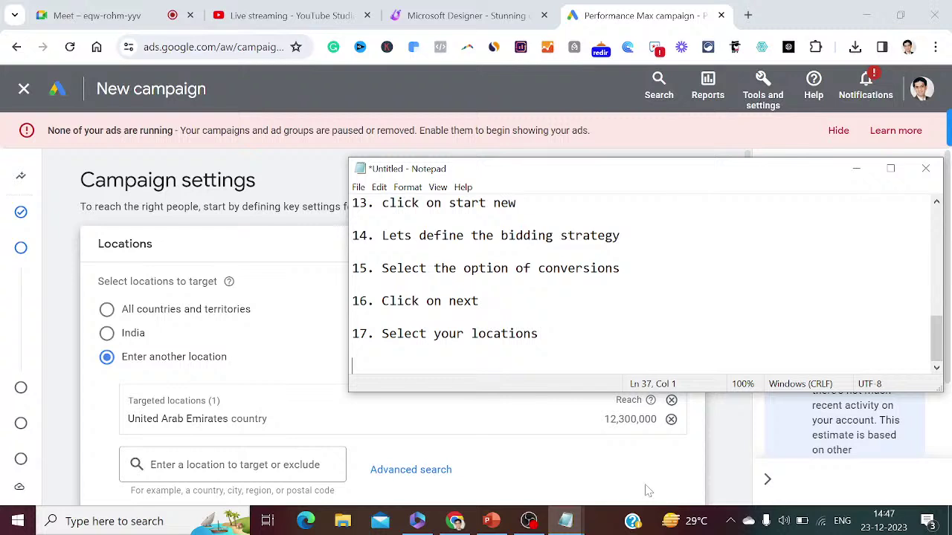
pyautogui.write('United Arab emi')
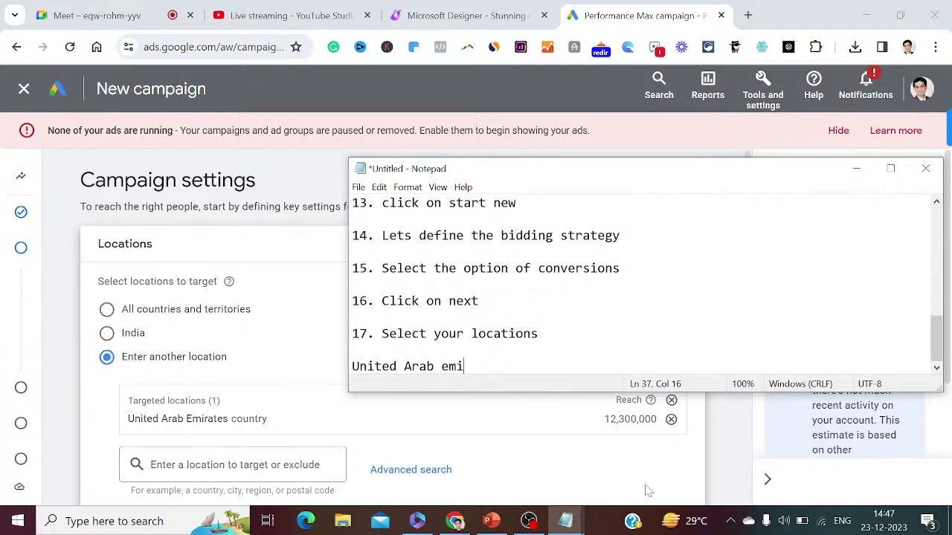
pyautogui.write('rates')
pyautogui.press('Return')
pyautogui.press('Return')
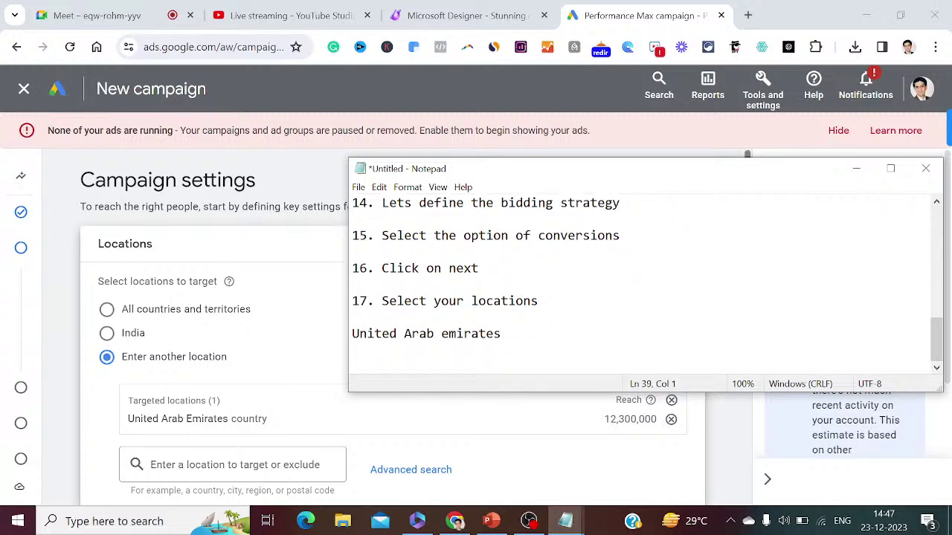
pyautogui.click(856, 168)
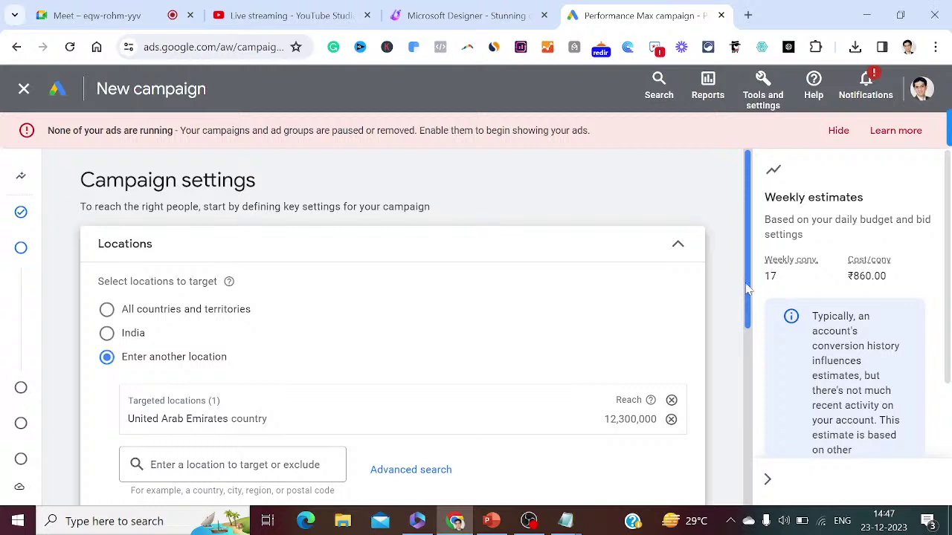
# - Bring the Languages section into view in Google Ads, and add "18. Define your languages" with a blank line to the Notepad list
pyautogui.moveTo(747, 290); pyautogui.dragTo(750, 316)
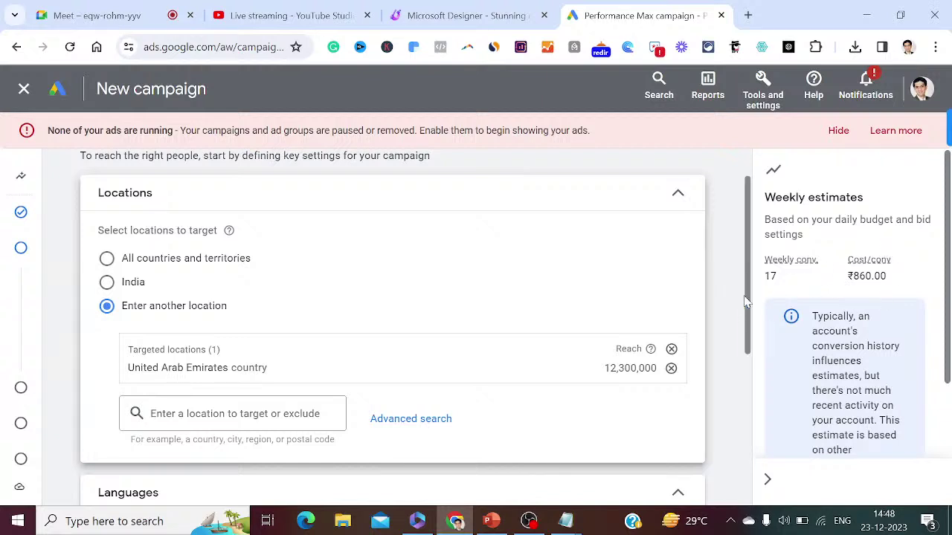
pyautogui.moveTo(746, 299); pyautogui.dragTo(747, 393)
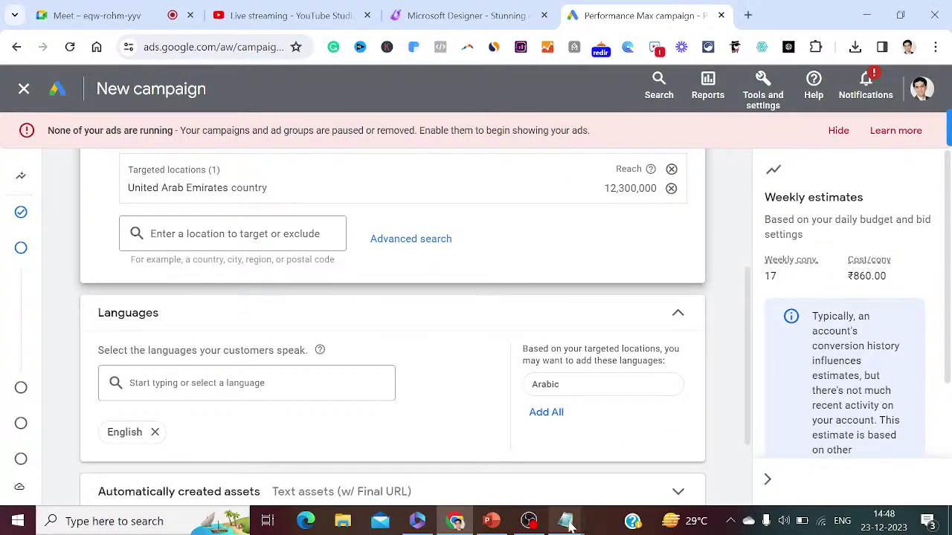
pyautogui.moveTo(567, 522)
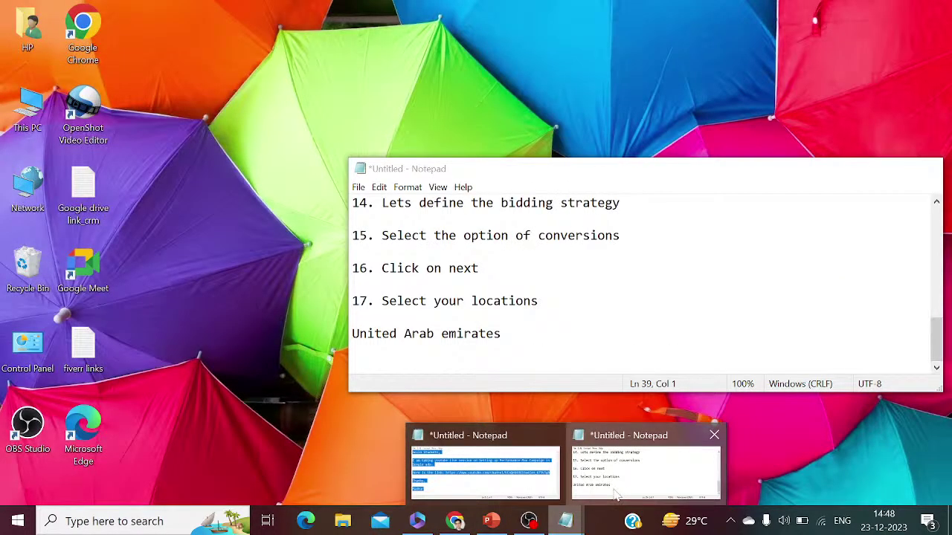
pyautogui.click(615, 491)
pyautogui.write('18')
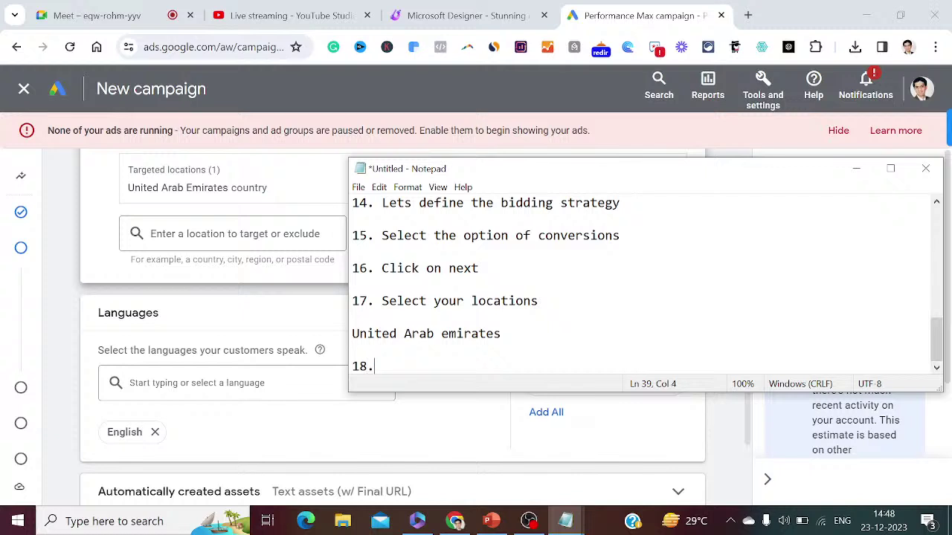
pyautogui.write('. Define tyour')
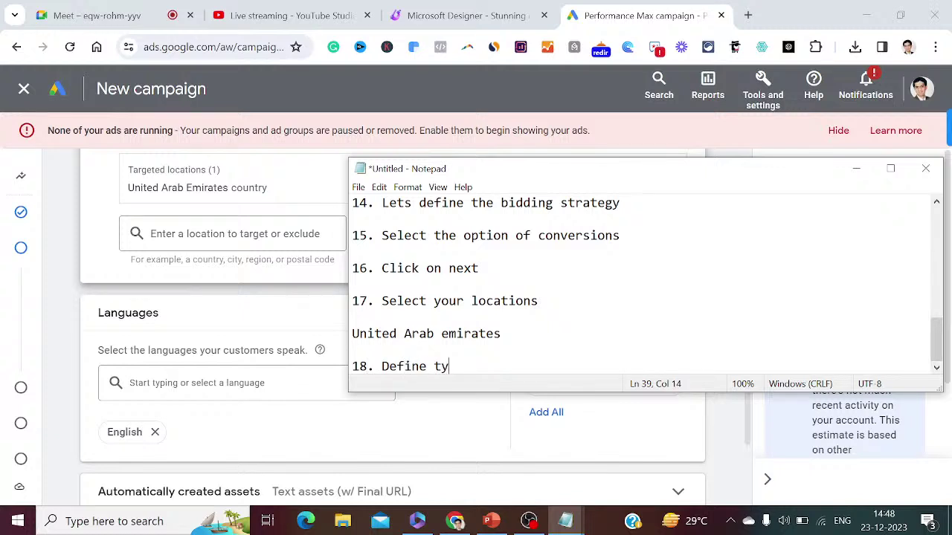
pyautogui.press('BackSpace')
pyautogui.press('BackSpace')
pyautogui.press('BackSpace')
pyautogui.press('BackSpace')
pyautogui.press('BackSpace')
pyautogui.press('BackSpace')
pyautogui.write('your languages')
pyautogui.press('Return')
pyautogui.press('Return')
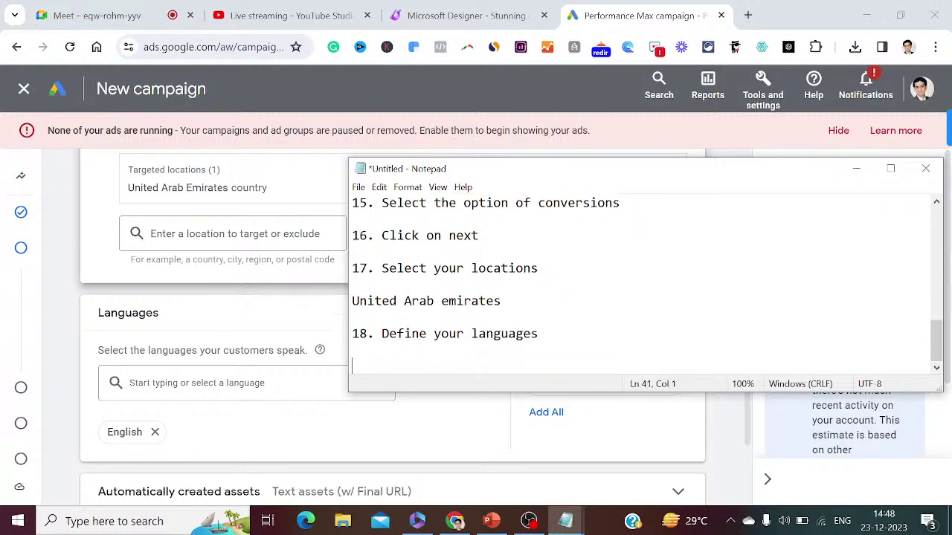
# - Enter "English" below line 18 in Notepad, and start a new line numbered "19." after a blank line
pyautogui.write('English')
pyautogui.press('Return')
pyautogui.press('Return')
pyautogui.write('19.')
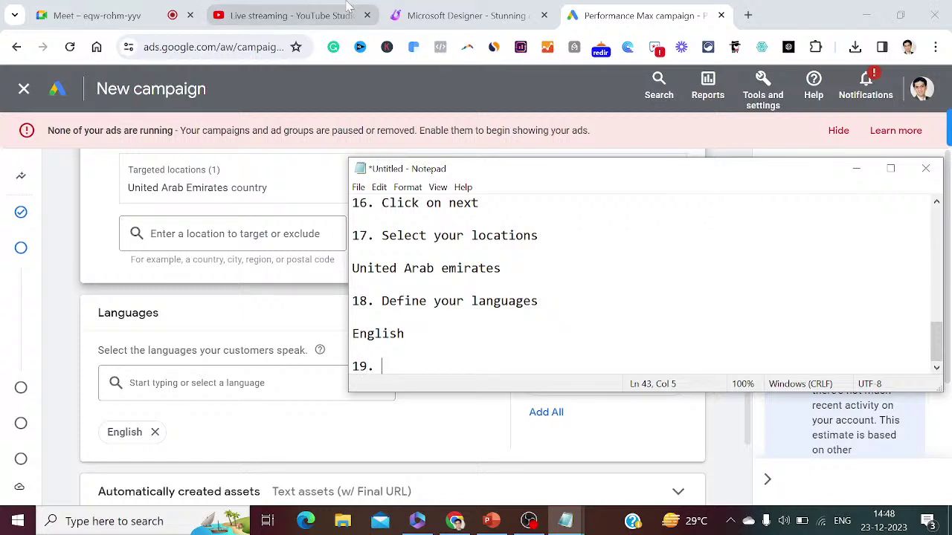
# - Check the live stream's analytics in YouTube Studio, and return to the remaining campaign settings in Google Ads
pyautogui.click(308, 8)
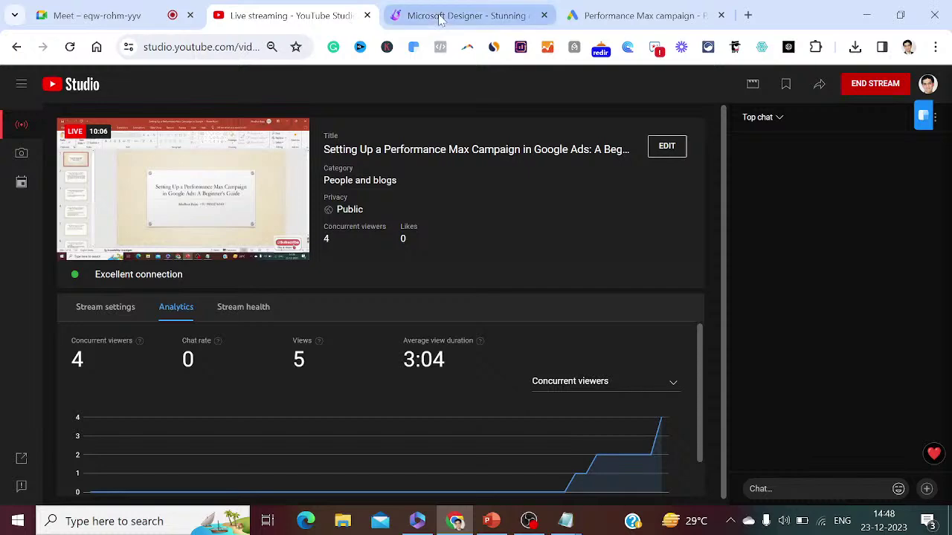
pyautogui.click(595, 17)
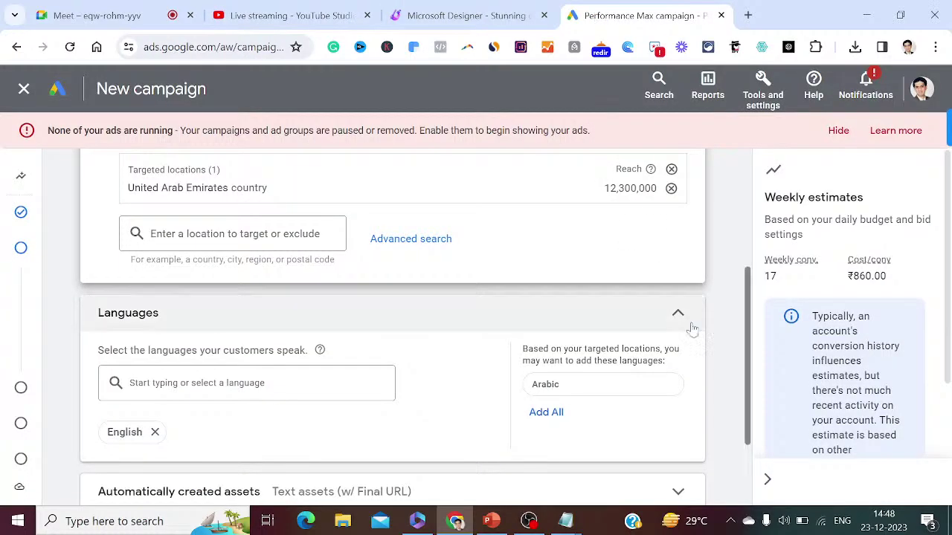
pyautogui.scroll(-3, 749, 370)
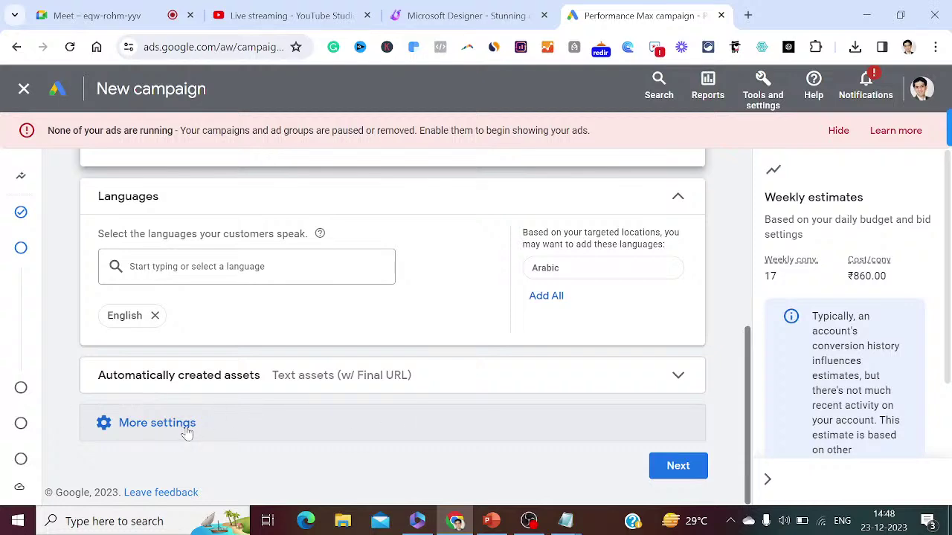
# - Complete Notepad line 19 as "Click on more settings" with a blank line after it, and expand More settings in Google Ads
pyautogui.moveTo(565, 521)
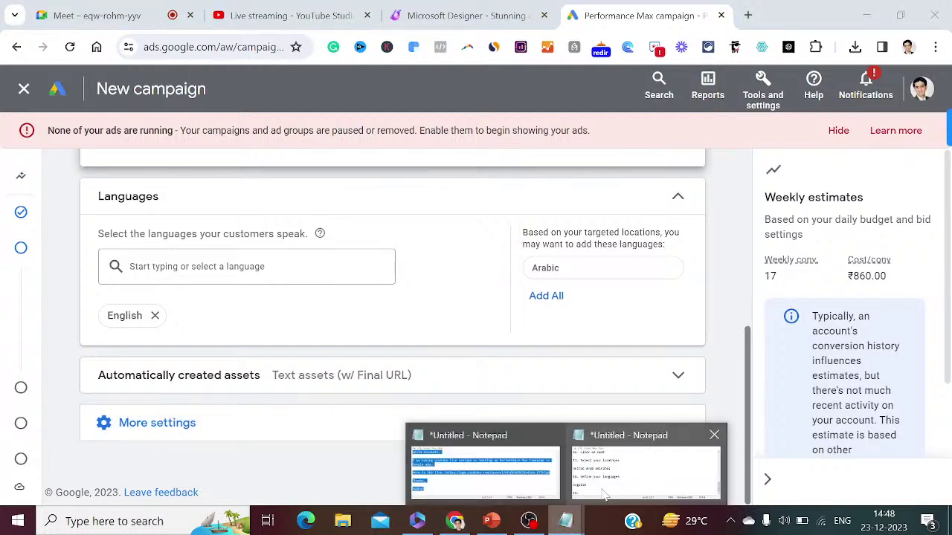
pyautogui.click(605, 493)
pyautogui.write('19. Clic')
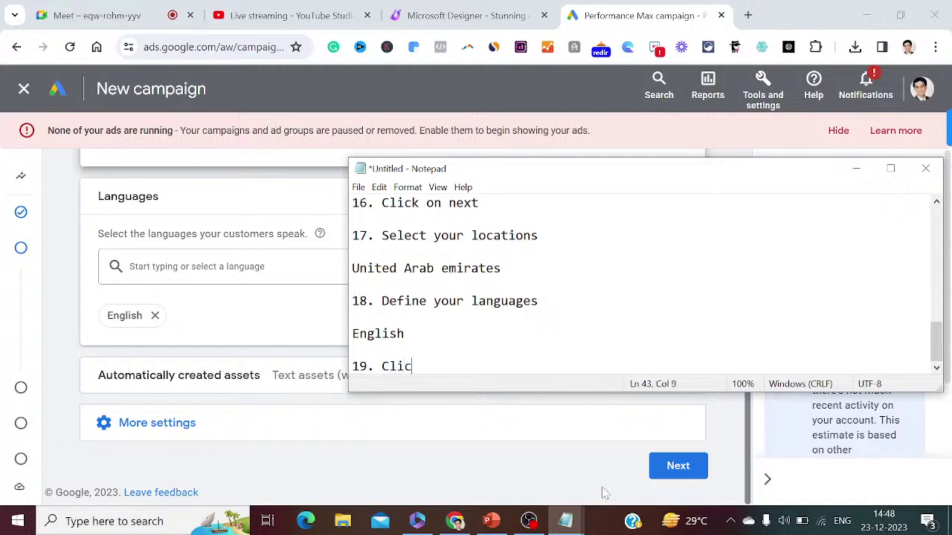
pyautogui.write('k on more settings')
pyautogui.press('Return')
pyautogui.press('Return')
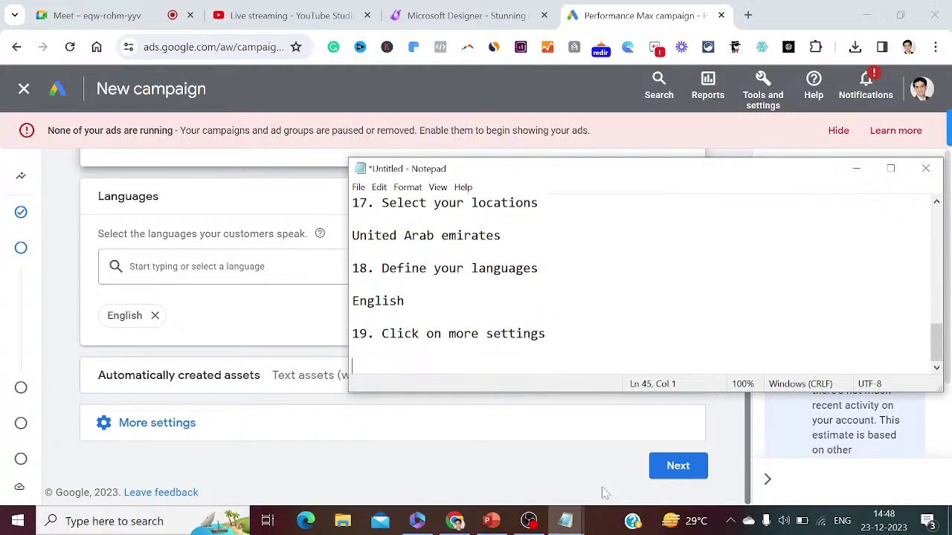
pyautogui.click(165, 423)
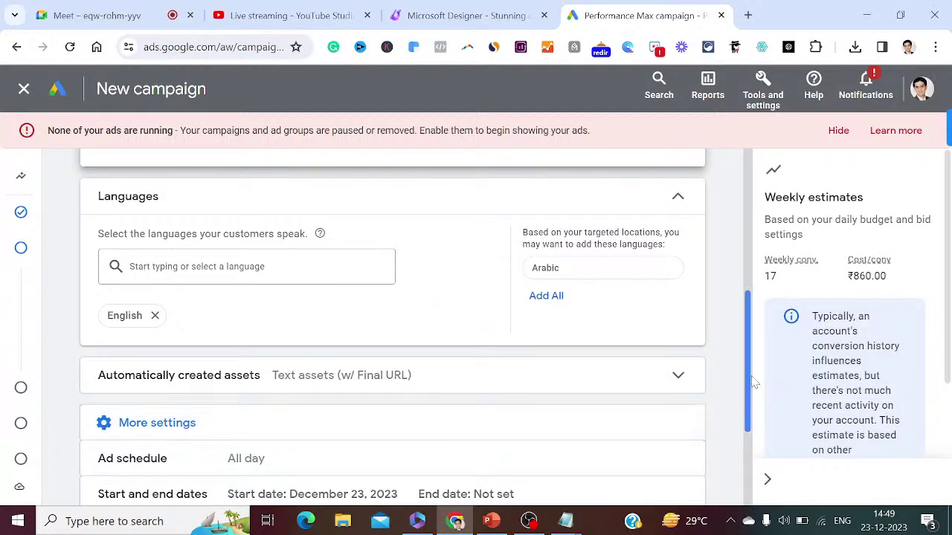
# - Add "20. Ad schedcule: All day" to the Notepad list, followed by a blank line
pyautogui.moveTo(753, 381); pyautogui.dragTo(751, 416)
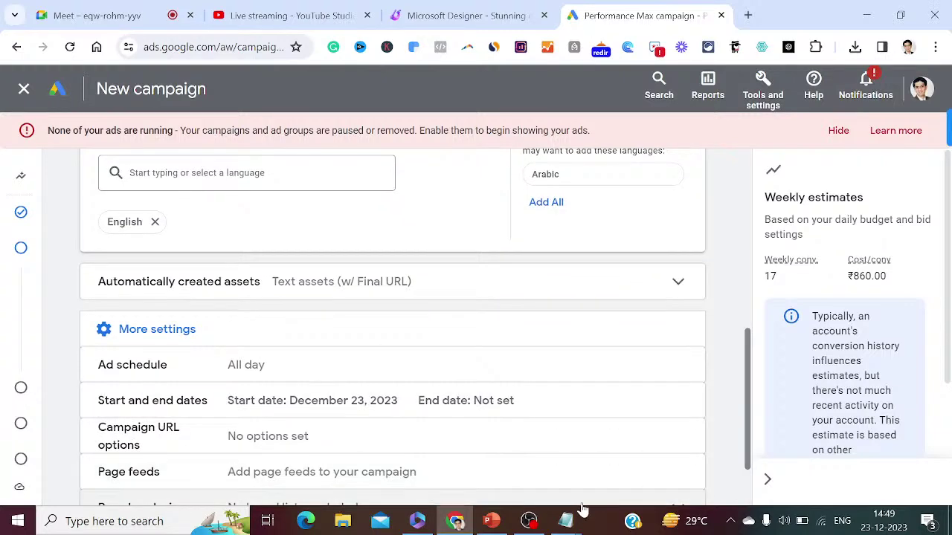
pyautogui.moveTo(572, 522)
pyautogui.click(623, 482)
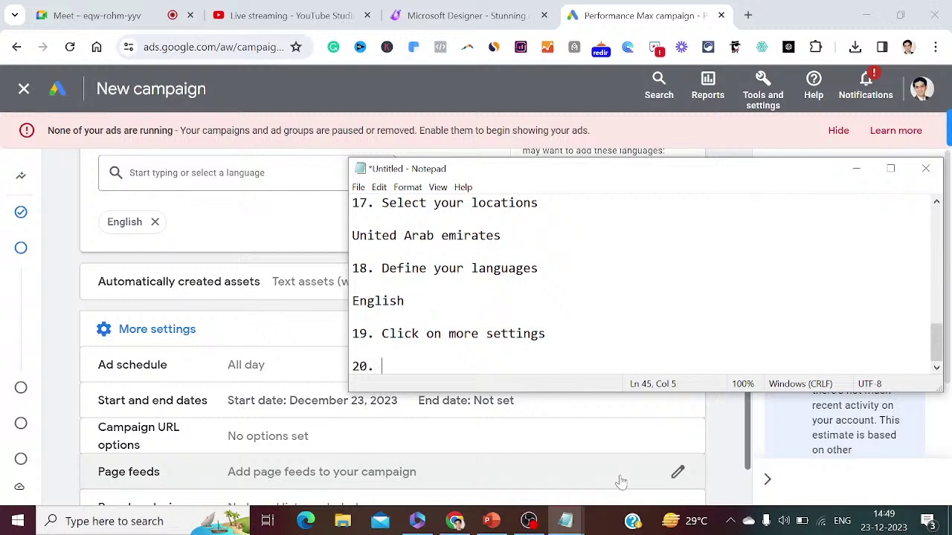
pyautogui.write('20. Ad schedcule: A')
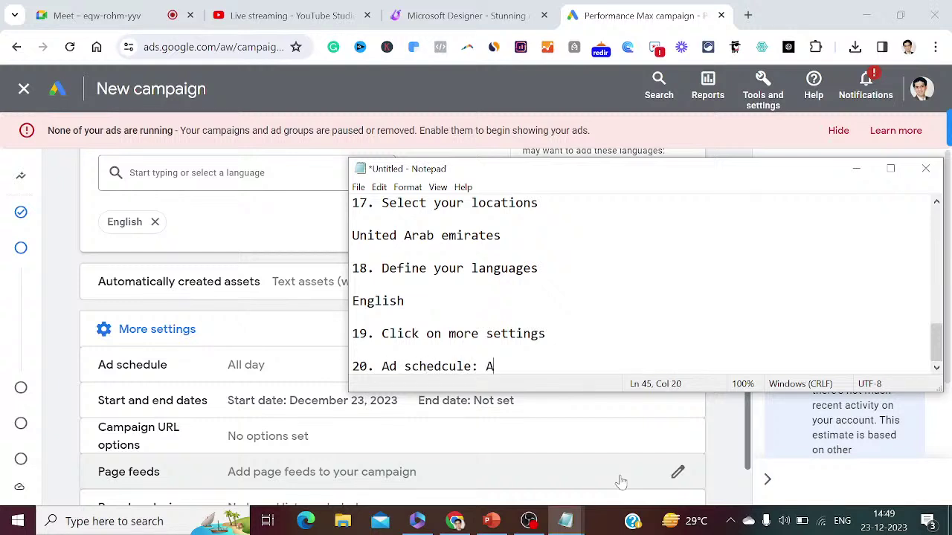
pyautogui.write('ll day')
pyautogui.press('Return')
pyautogui.press('Return')
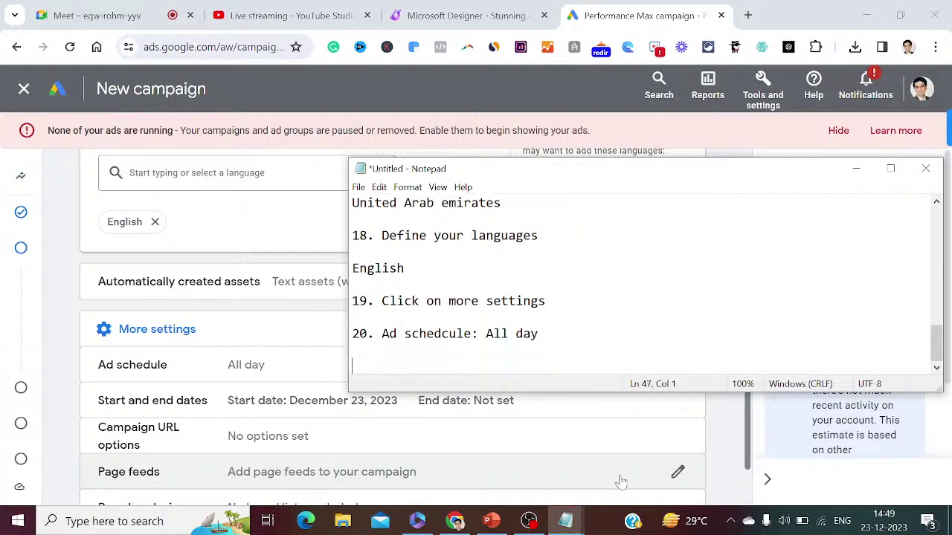
# - Add Notepad line 21 reading "Define start and end dates: Start date is 23rd December 2023"
pyautogui.write('21. Define start a')
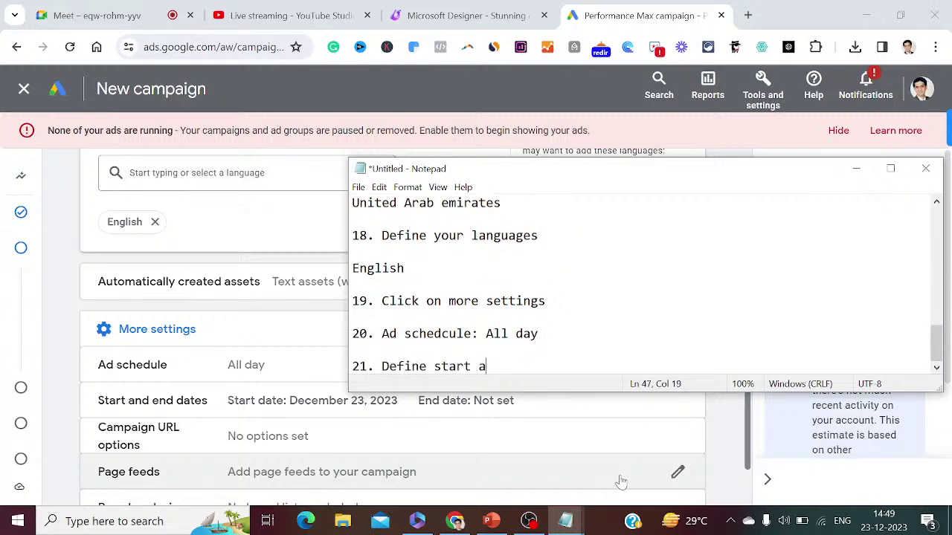
pyautogui.write('nd end dates:')
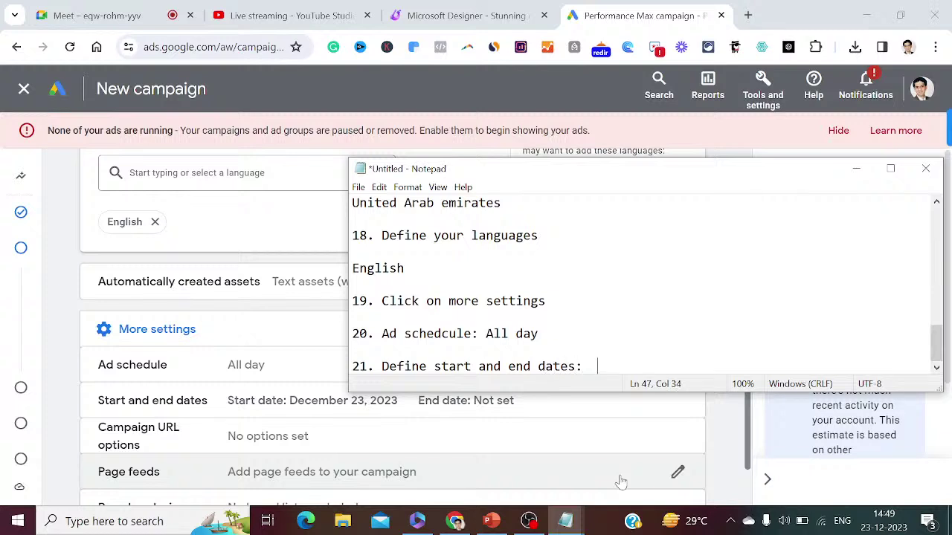
pyautogui.write('  Start date is 23rd Dece')
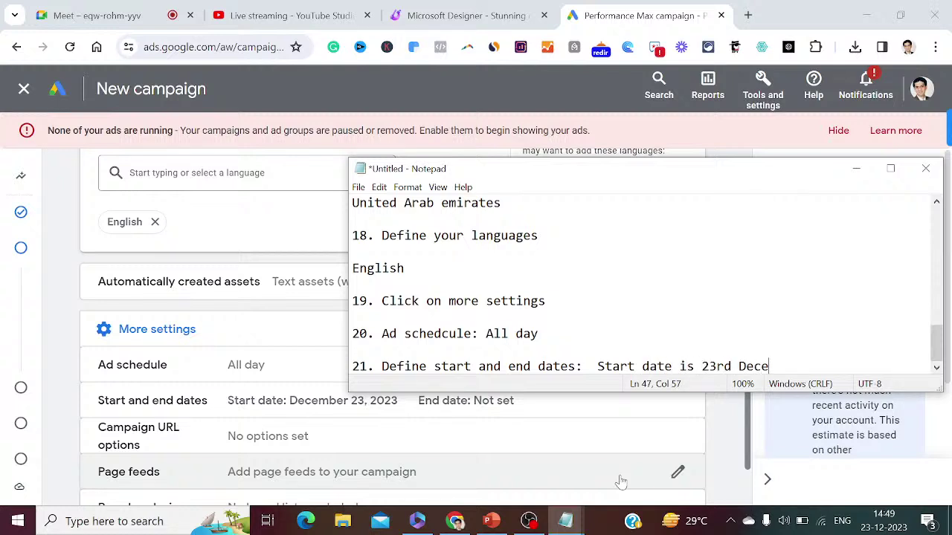
pyautogui.write('mber 2023')
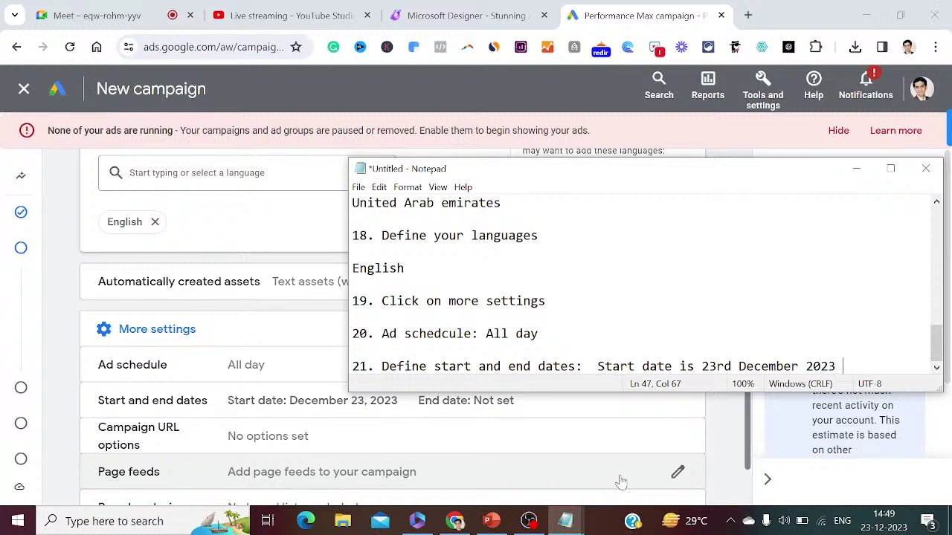
# - Add "End Date: 24th December 2023" below line 21 in Notepad, and return to the start and end dates in Google Ads
pyautogui.press('Return')
pyautogui.press('Return')
pyautogui.write('End ')
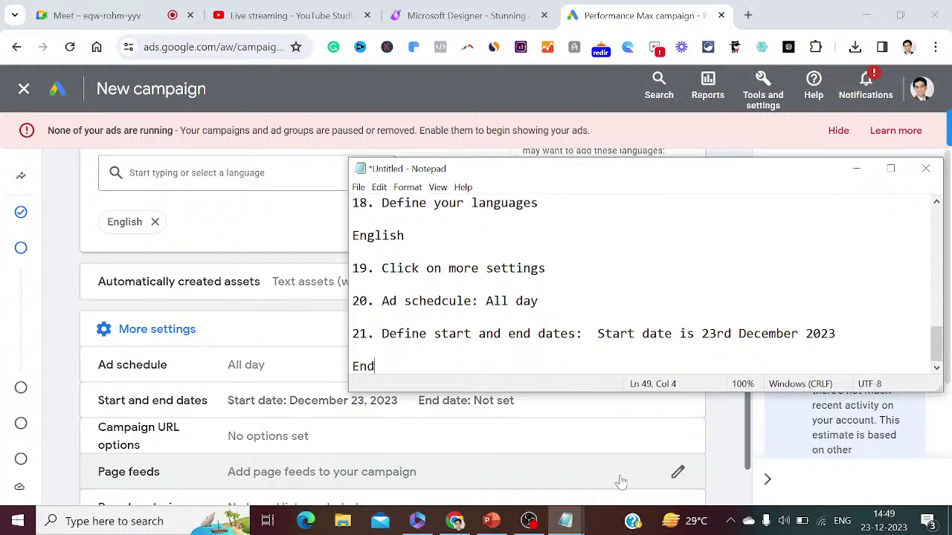
pyautogui.write('Date: 24th D')
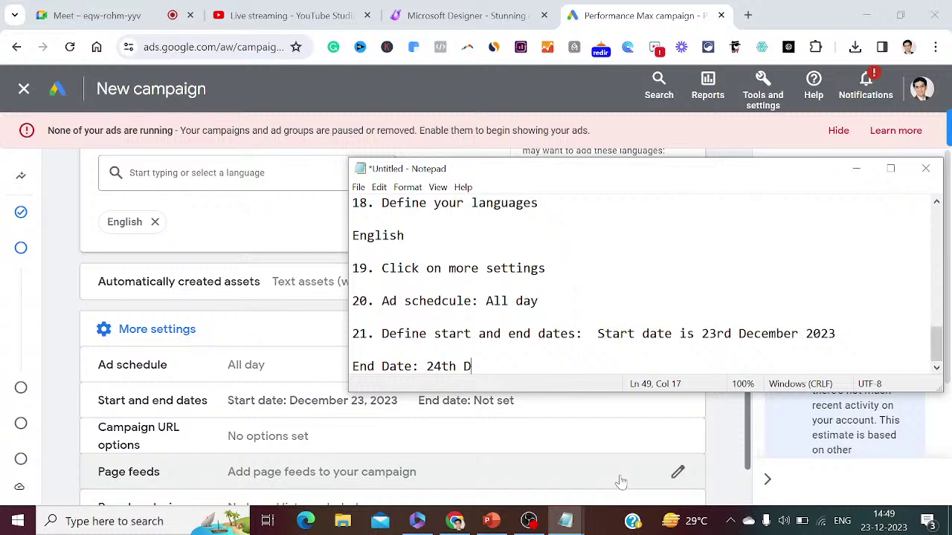
pyautogui.write('ecember 2023')
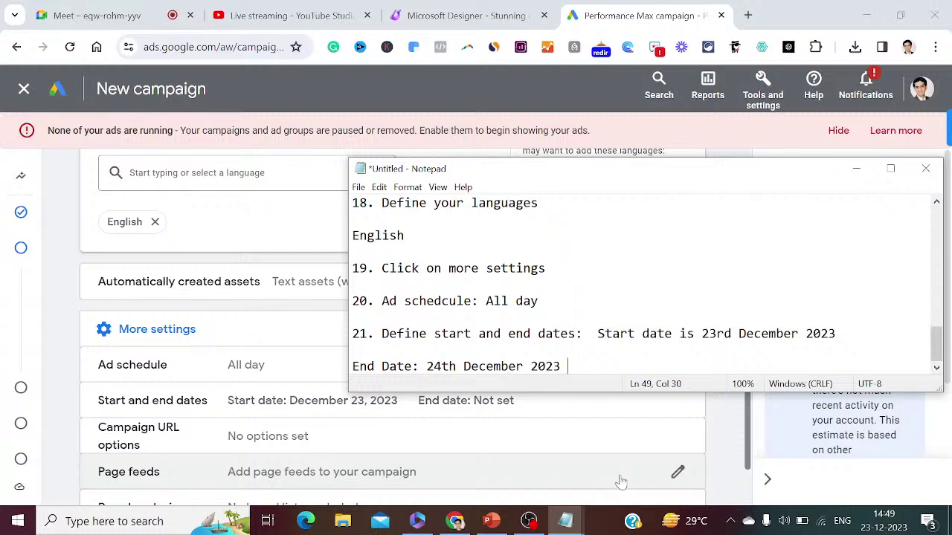
pyautogui.click(480, 408)
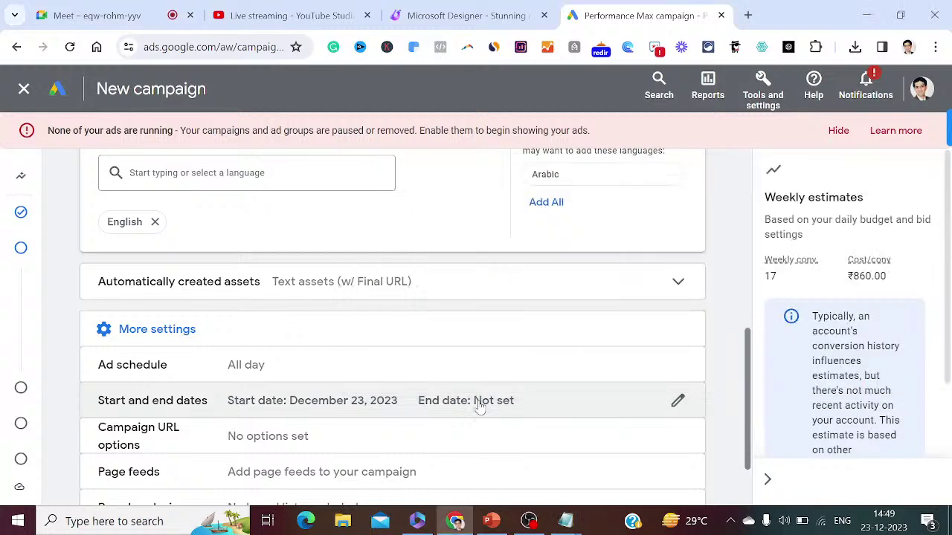
# - Set the campaign's end date to December 24, 2023 in the start and end dates settings
pyautogui.click(478, 405)
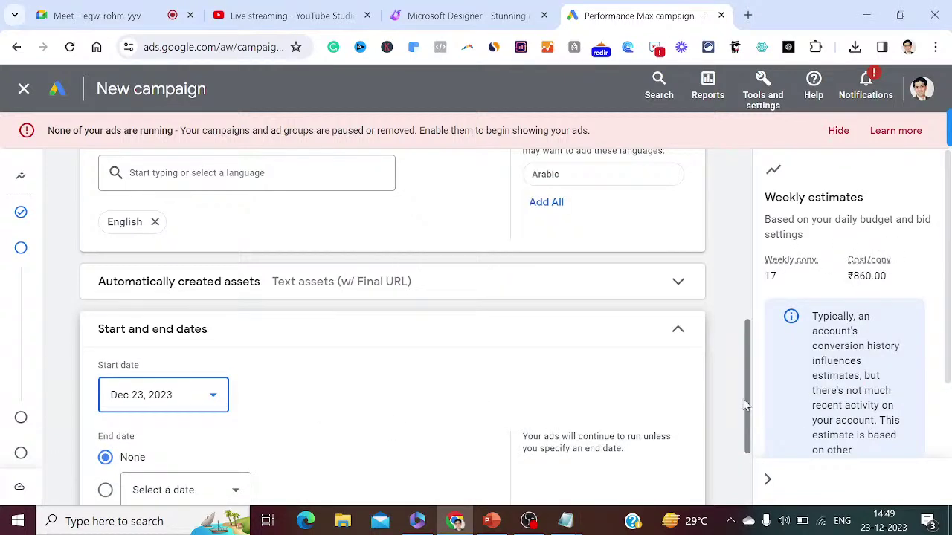
pyautogui.moveTo(751, 396); pyautogui.dragTo(748, 432)
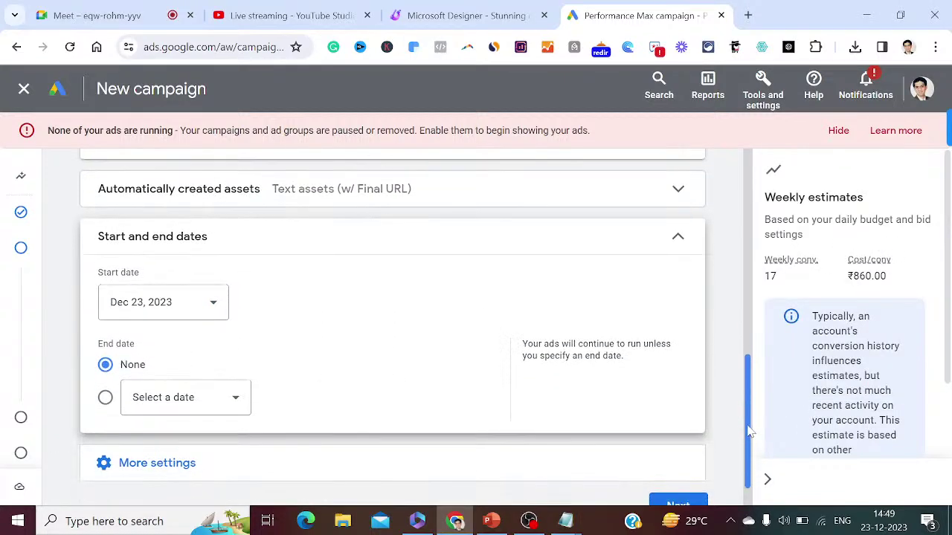
pyautogui.click(238, 405)
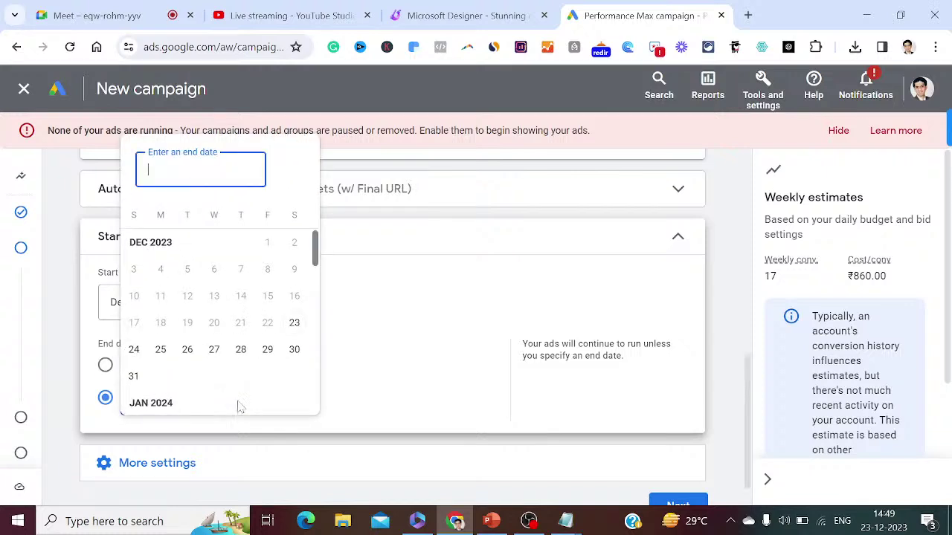
pyautogui.click(133, 349)
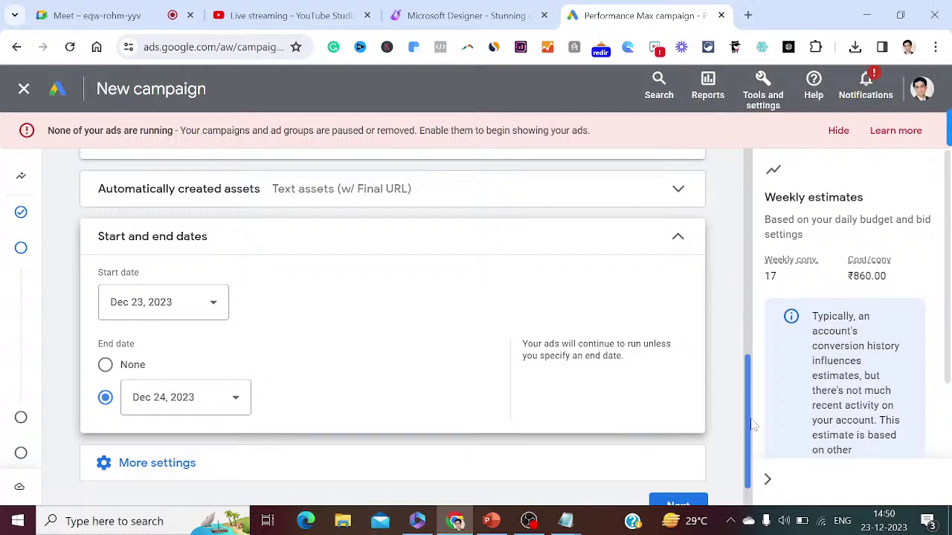
# - Expand More settings below the start and end dates to review the remaining campaign options
pyautogui.moveTo(748, 424); pyautogui.dragTo(751, 446)
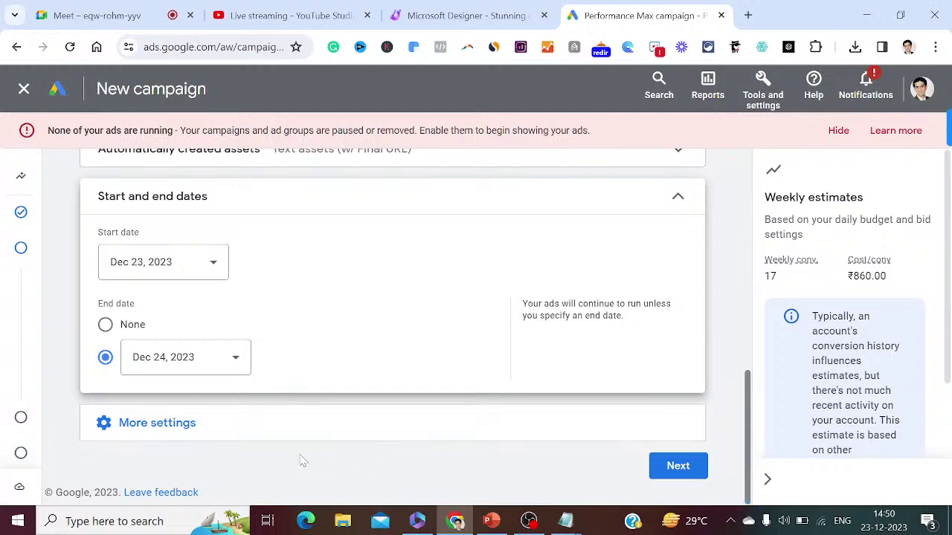
pyautogui.click(208, 431)
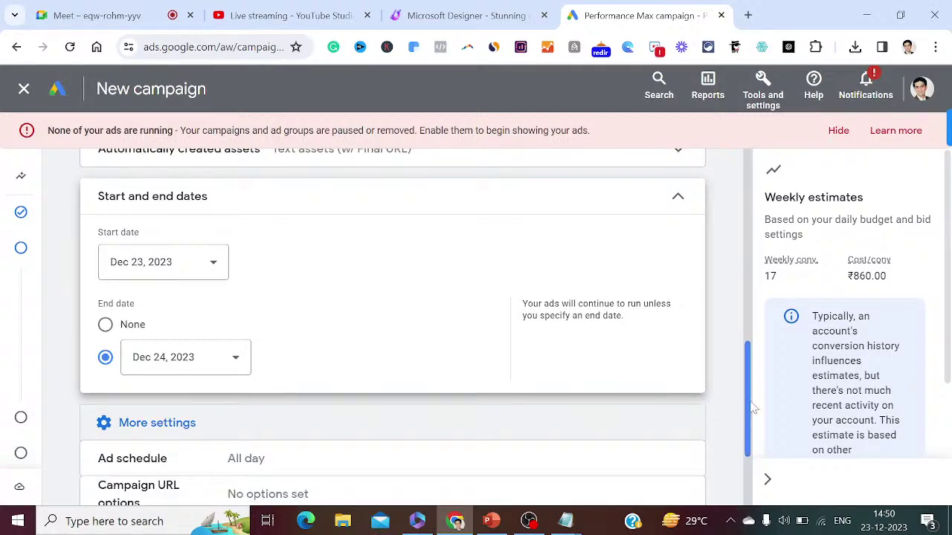
pyautogui.moveTo(753, 409); pyautogui.dragTo(762, 477)
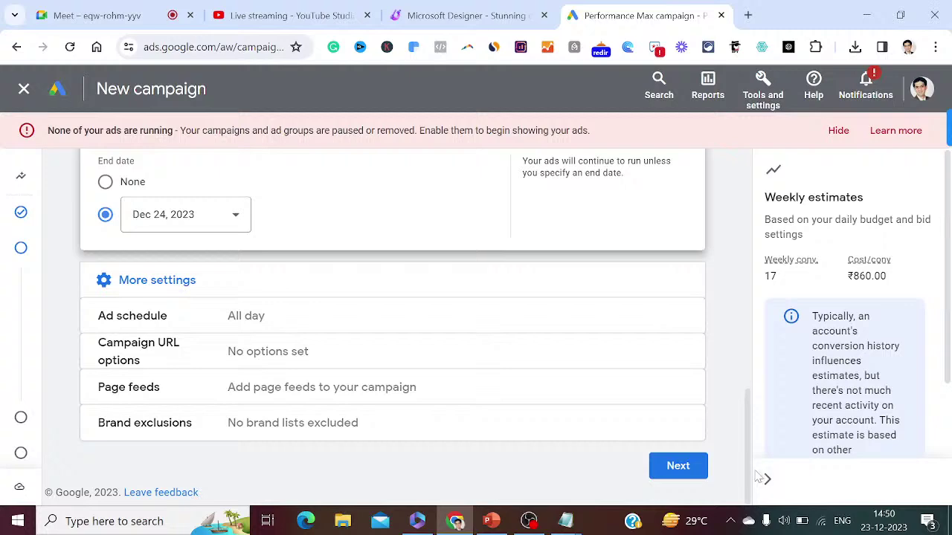
pyautogui.click(676, 468)
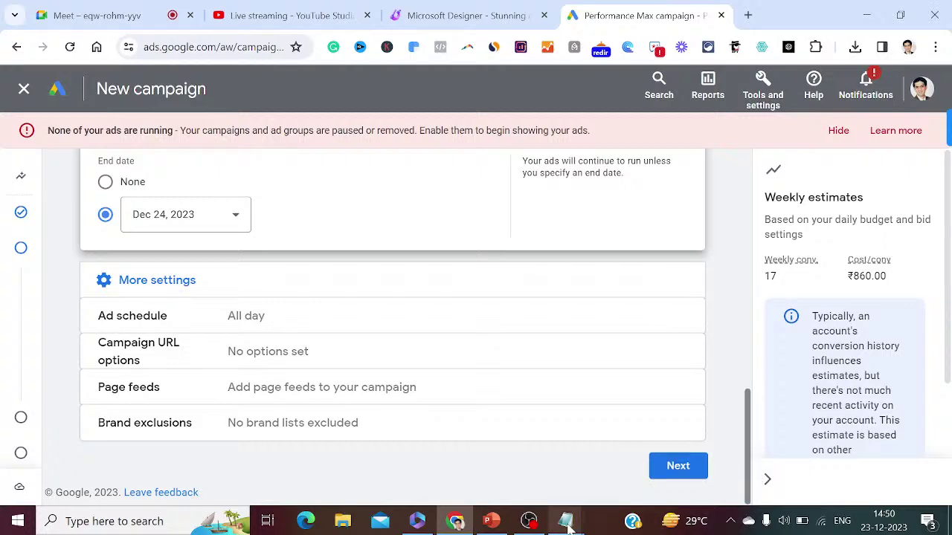
# - Add "22. Click on next" to the Notepad list, followed by a blank line
pyautogui.moveTo(568, 525)
pyautogui.click(613, 505)
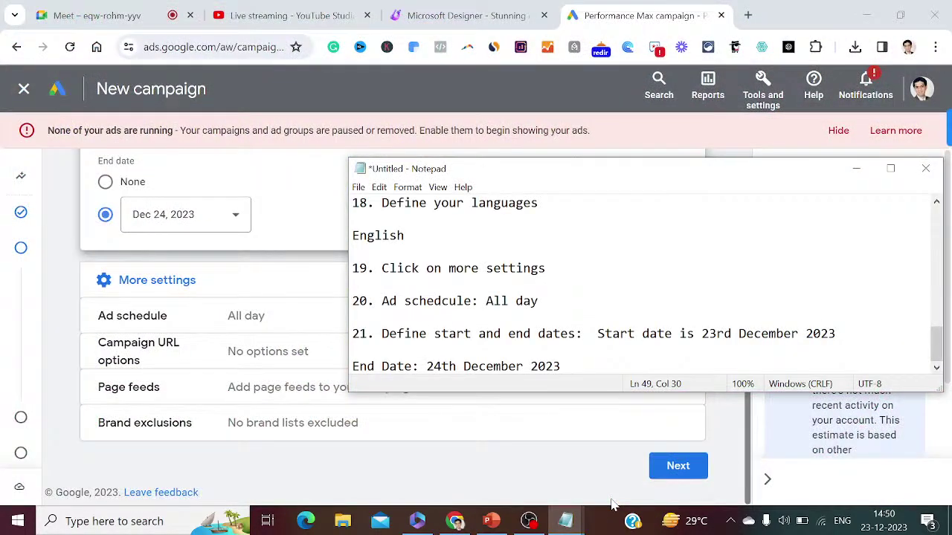
pyautogui.press('Return')
pyautogui.press('Return')
pyautogui.write('22.')
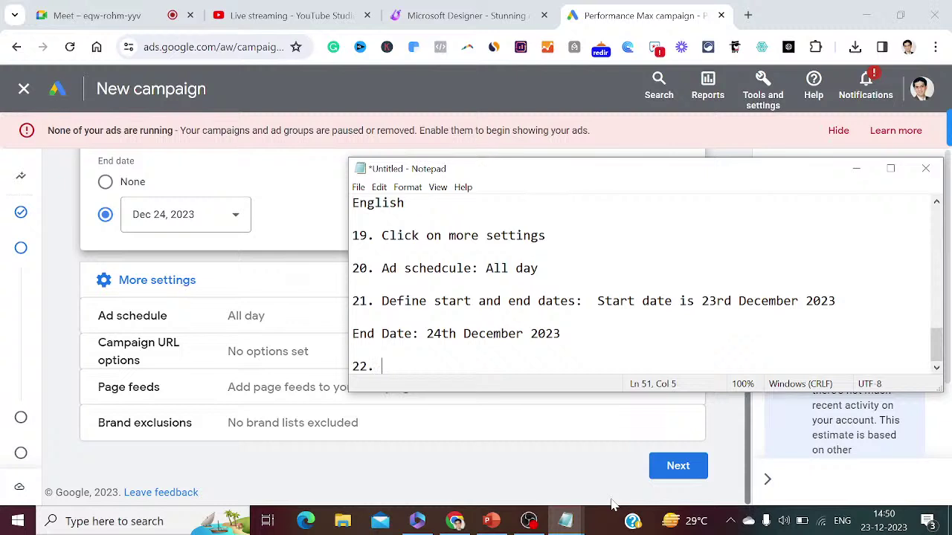
pyautogui.write(' Click on next')
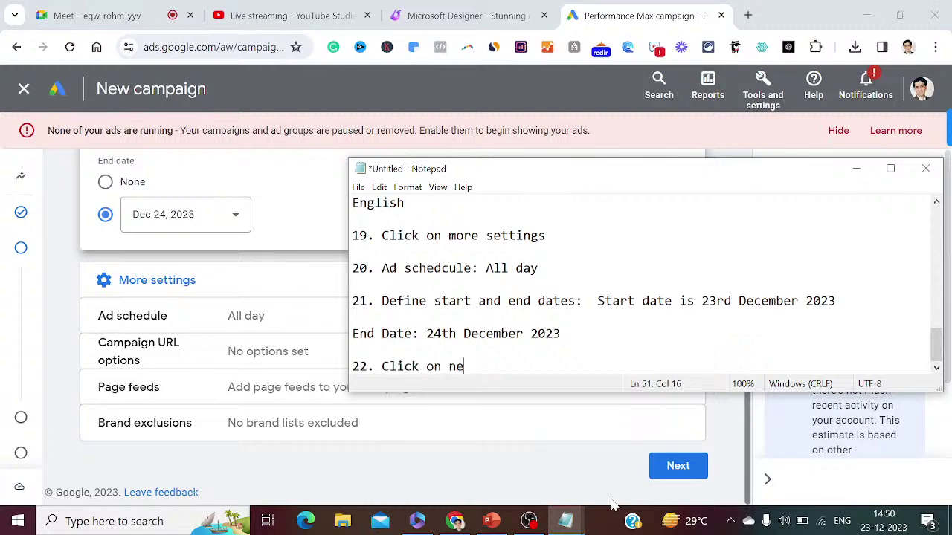
pyautogui.press('Return')
pyautogui.press('Return')
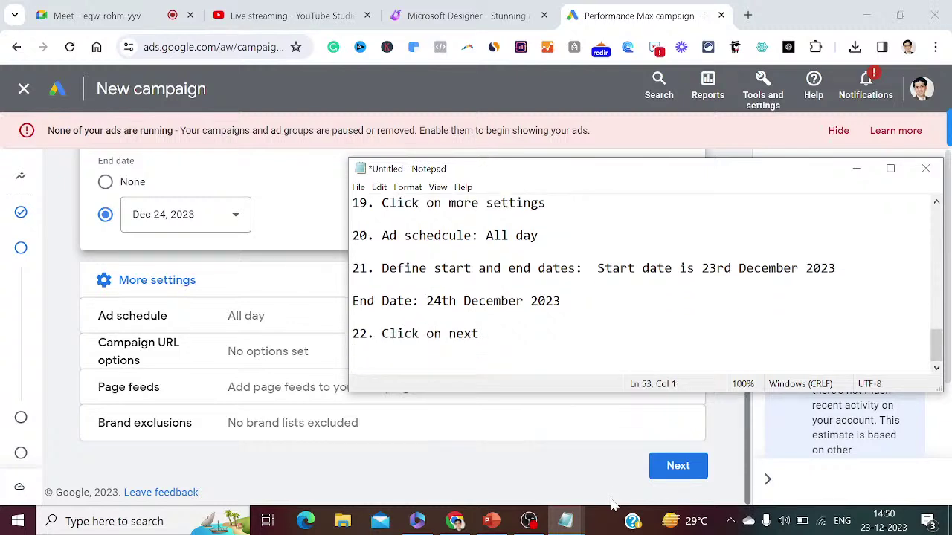
# - Continue to the Asset group page in Google Ads, and add "23. Create asset group" to the Notepad list
pyautogui.click(690, 473)
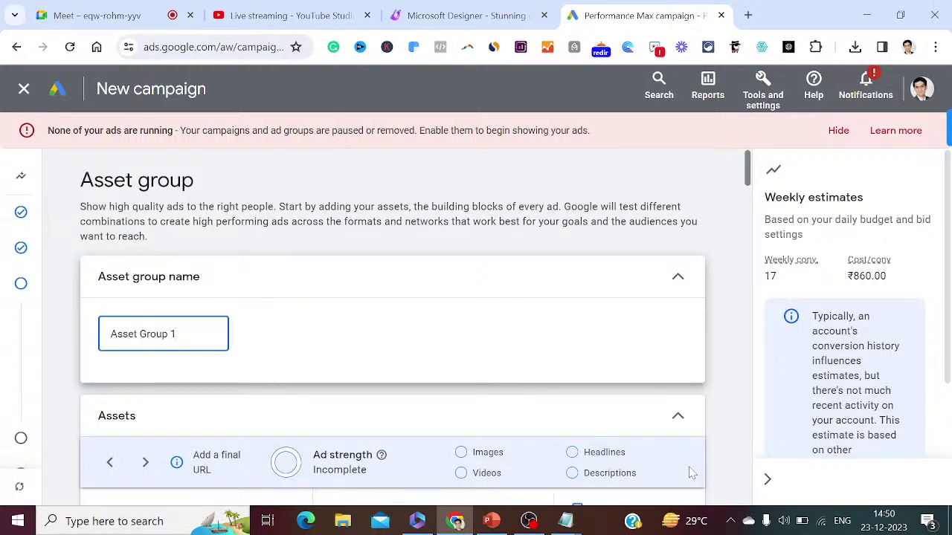
pyautogui.click(578, 514)
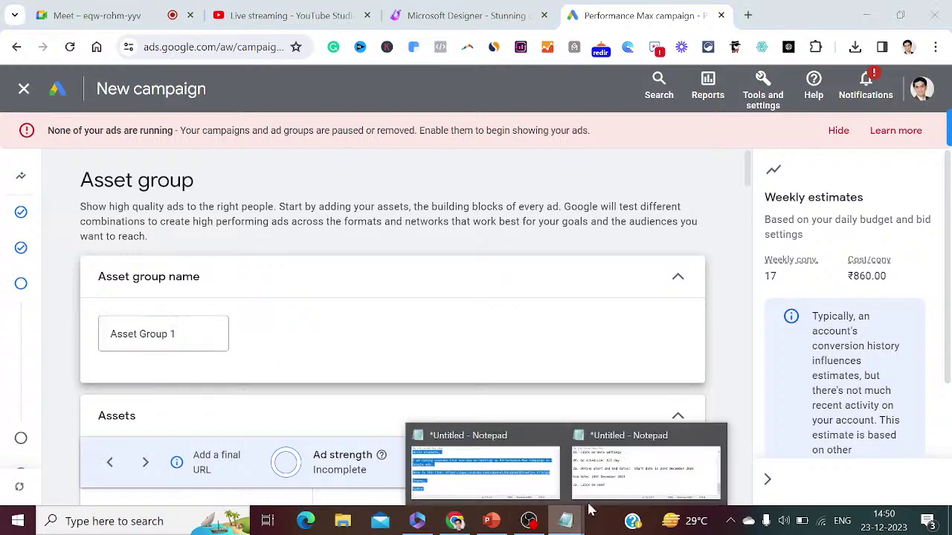
pyautogui.click(616, 483)
pyautogui.write('2')
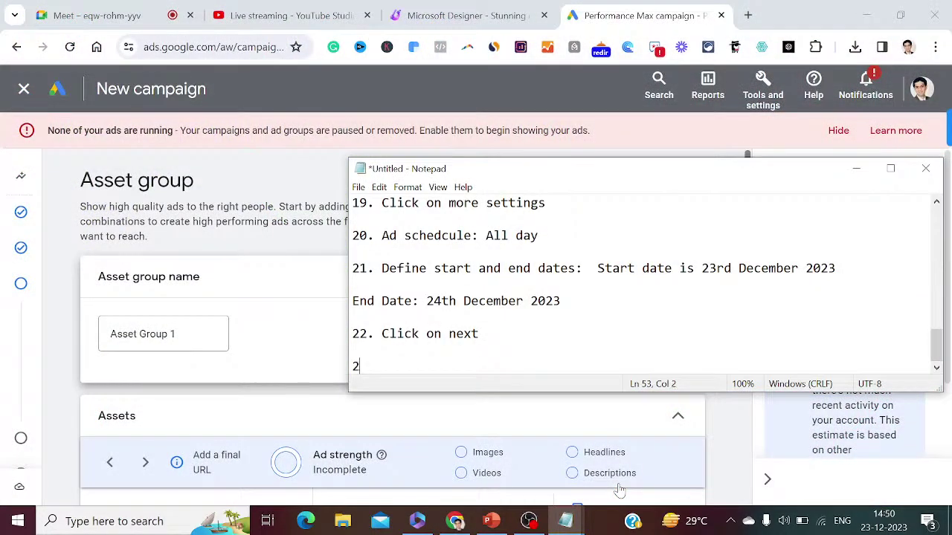
pyautogui.write('3. Create asset')
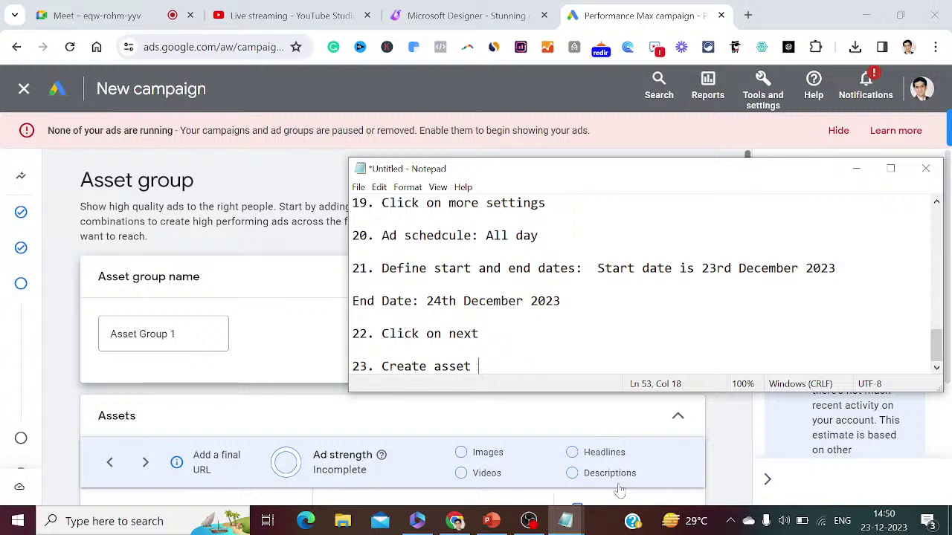
pyautogui.write(' group')
pyautogui.press('Return')
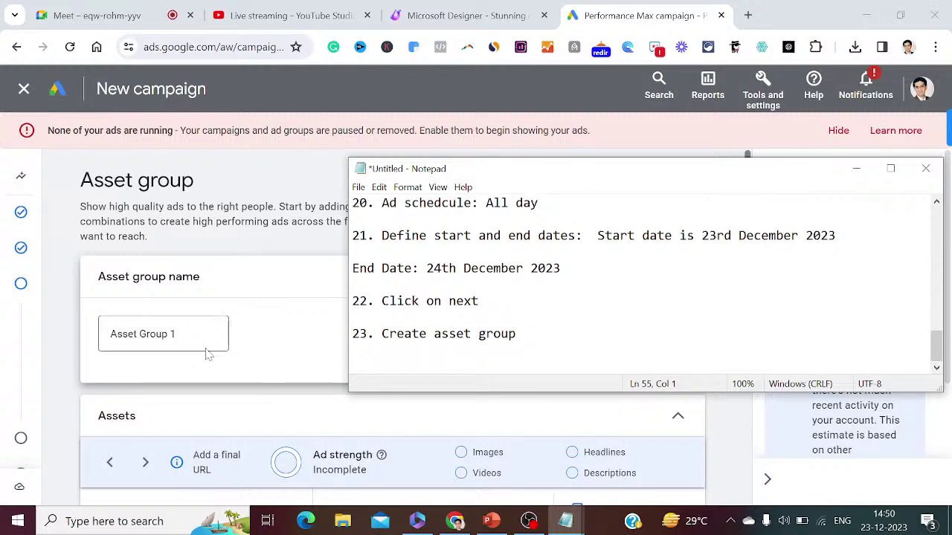
# - Rename the asset group "Fleetroot" in Google Ads
pyautogui.click(179, 338)
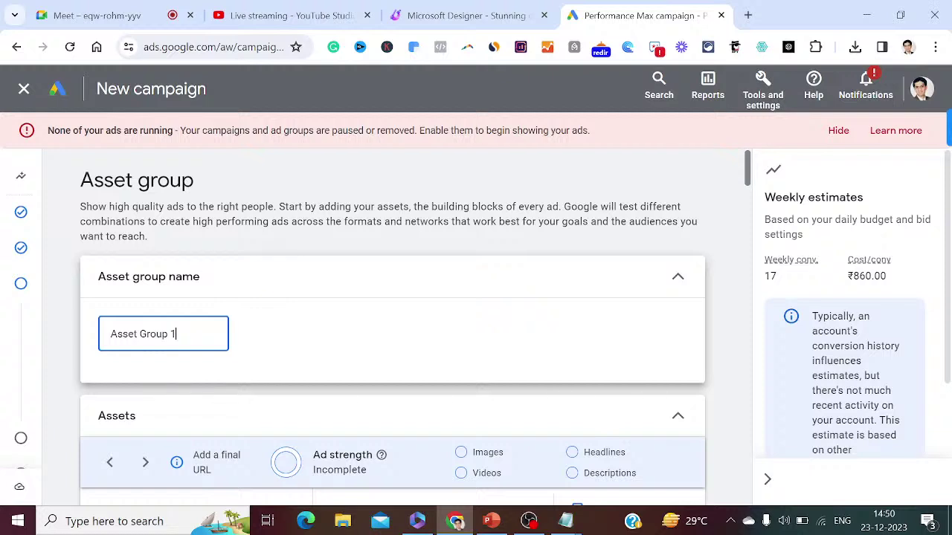
pyautogui.hotkey('ctrl', 'a')
pyautogui.press('BackSpace')
pyautogui.write('Fleetroot')
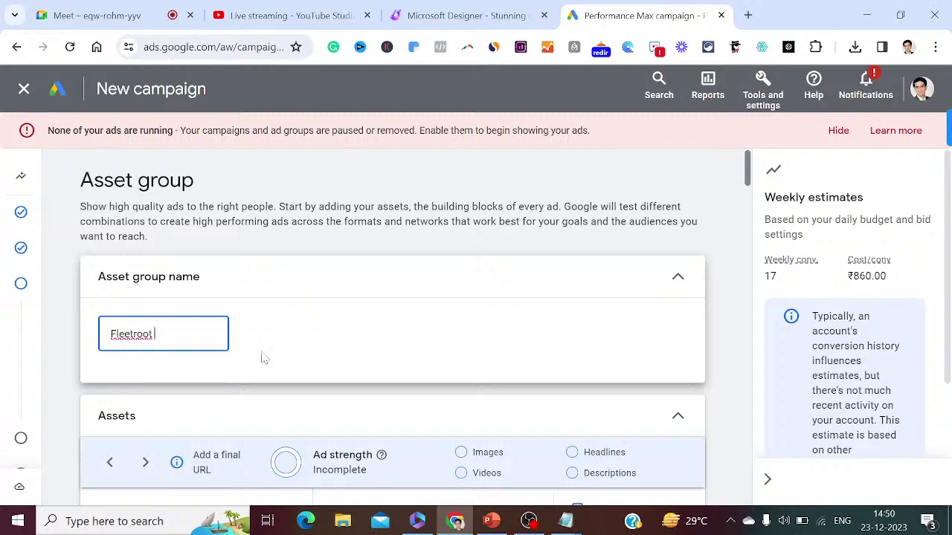
# - Add "Fleetroot - Asset group Name" below line 23 in Notepad, followed by a blank line
pyautogui.click(563, 520)
pyautogui.click(609, 491)
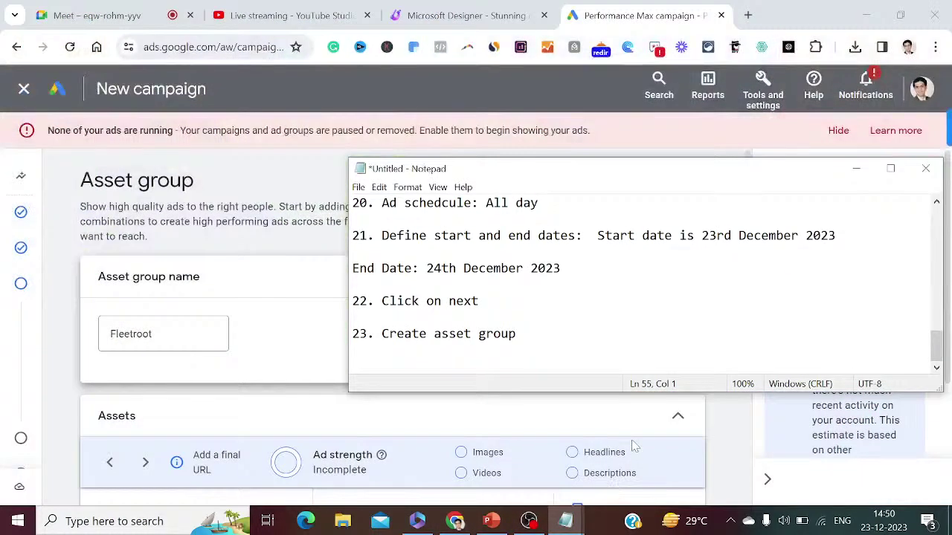
pyautogui.write('Fleetroo')
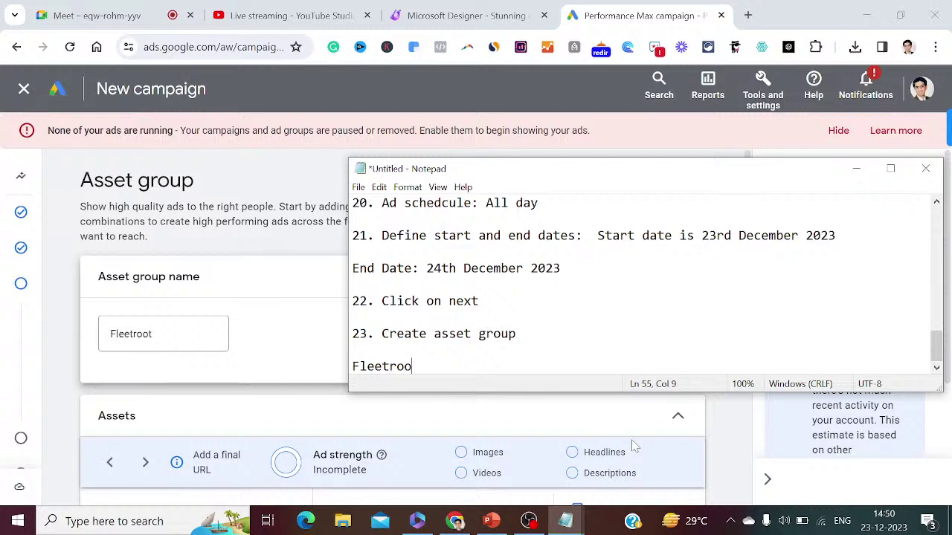
pyautogui.write('t - Asset group Name')
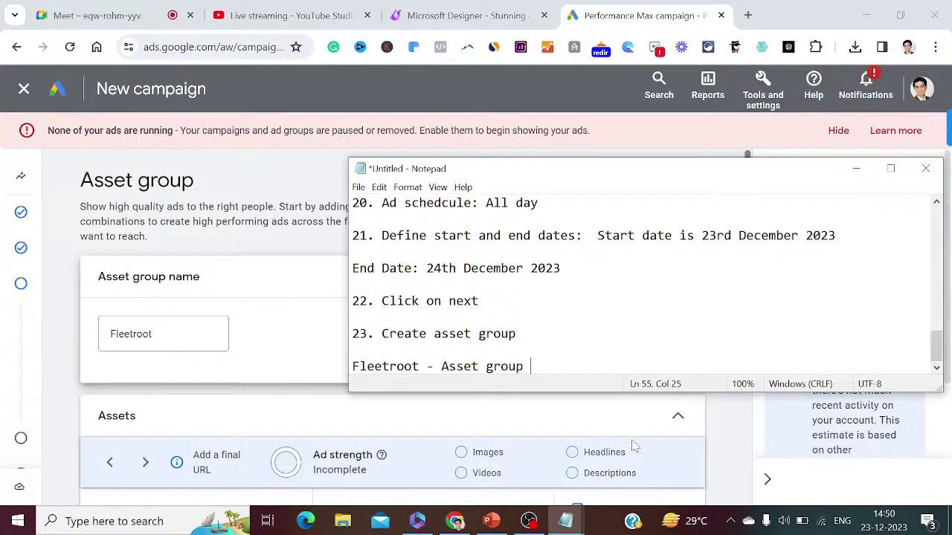
pyautogui.press('Return')
pyautogui.press('Return')
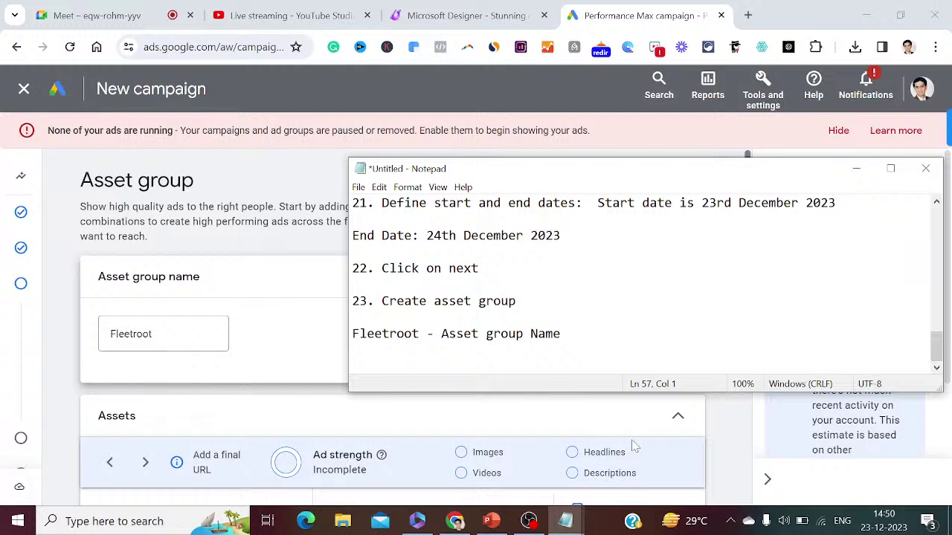
# - Add Notepad line 24 reading "Define the final url" after checking the campaign's Assets section, and start a line numbered "25."
pyautogui.write('24.')
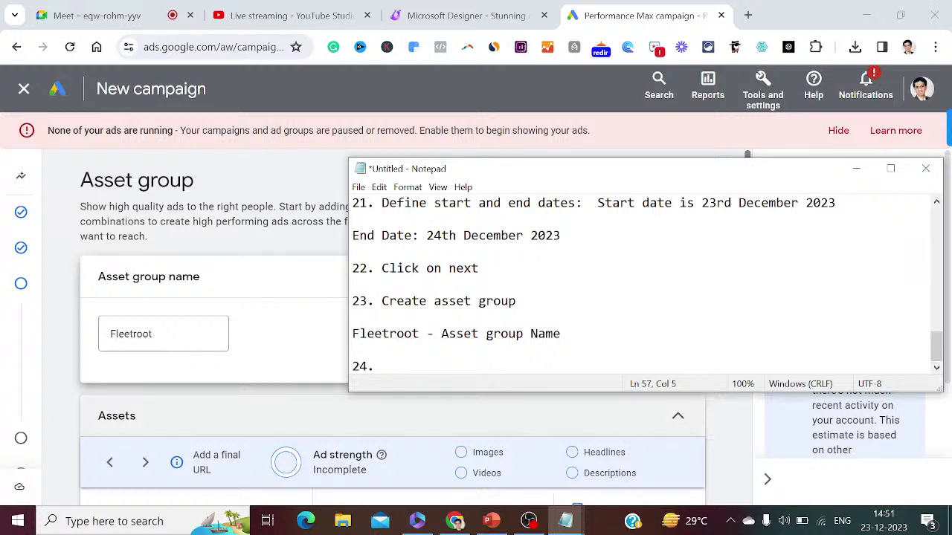
pyautogui.click(856, 168)
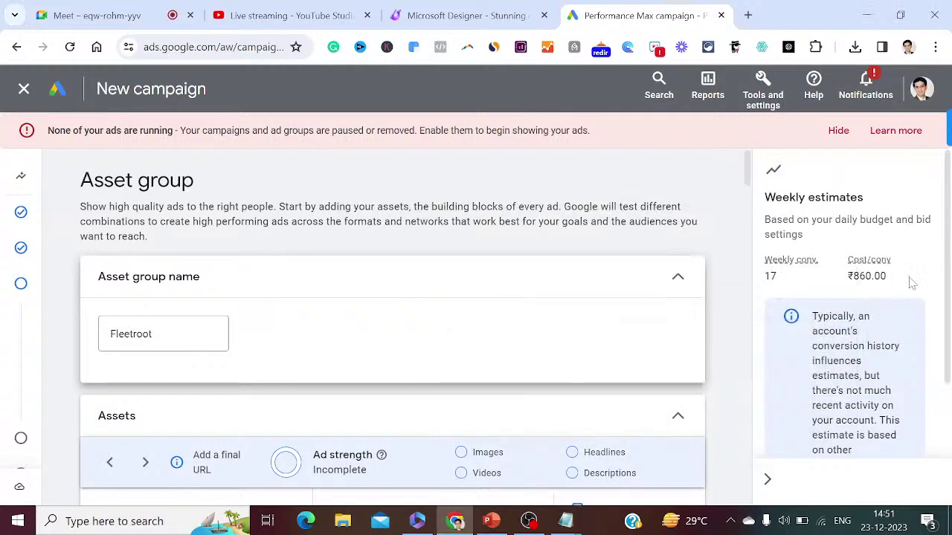
pyautogui.scroll(-1, 949, 290)
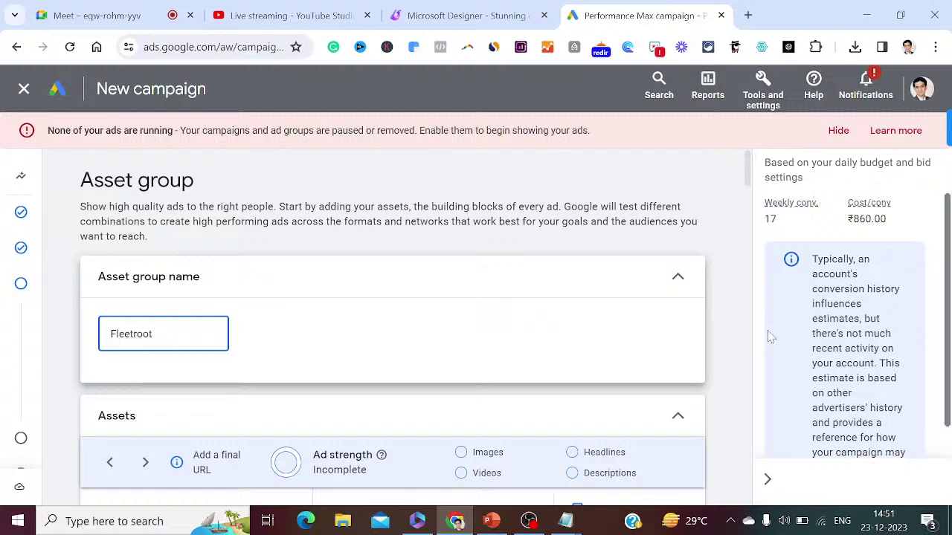
pyautogui.moveTo(747, 175); pyautogui.dragTo(751, 193)
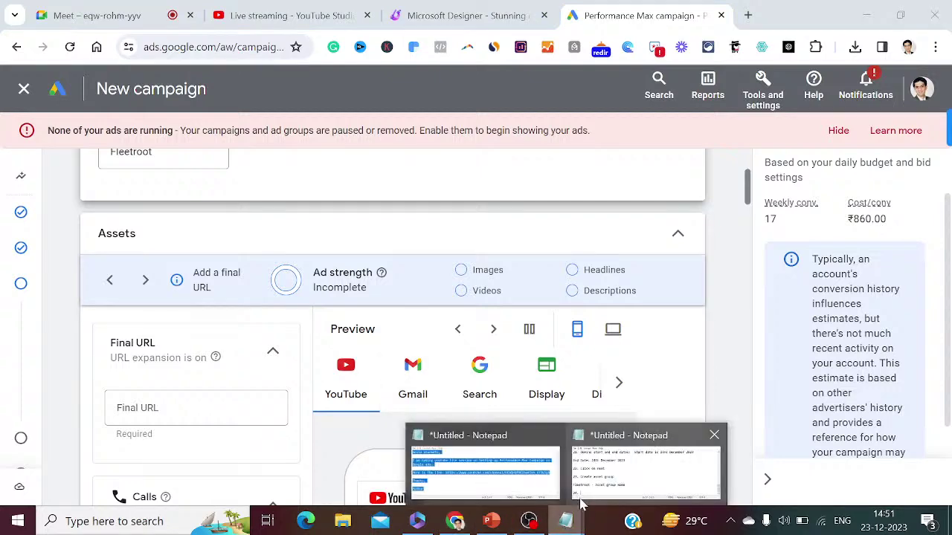
pyautogui.click(580, 498)
pyautogui.write('D')
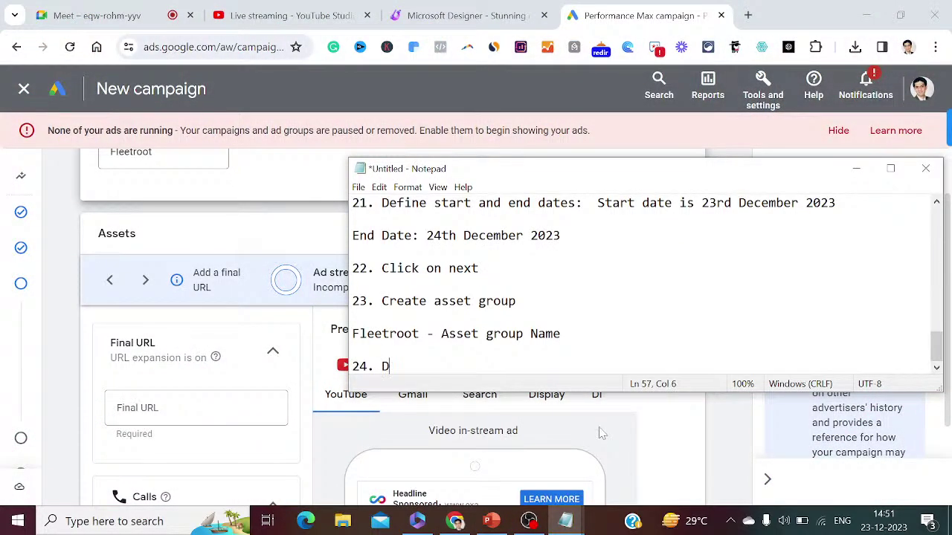
pyautogui.write('efine the fi')
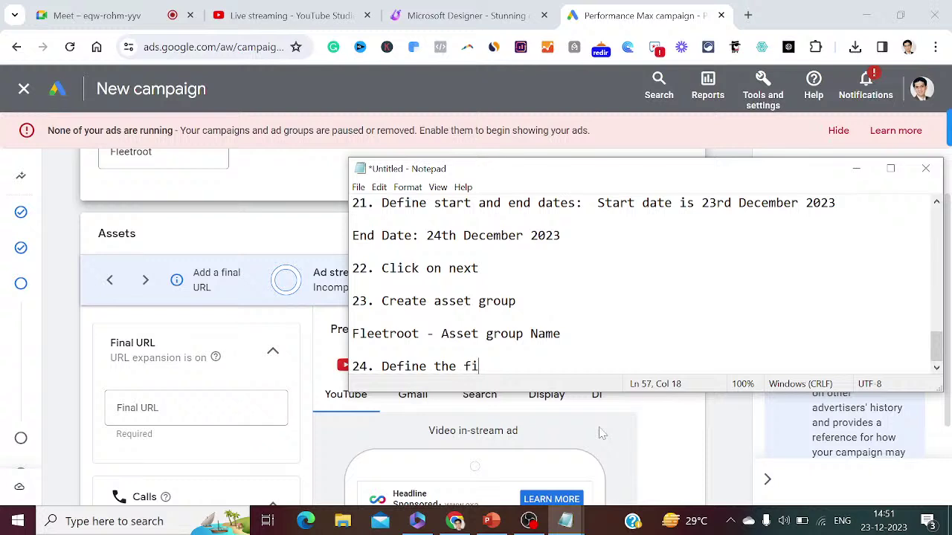
pyautogui.write('nal url')
pyautogui.press('Return')
pyautogui.press('Return')
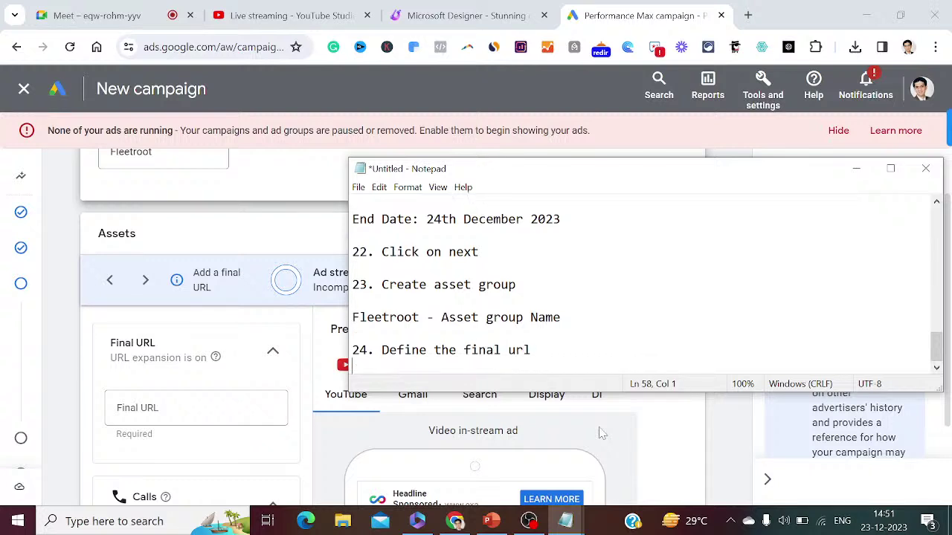
pyautogui.write('25.')
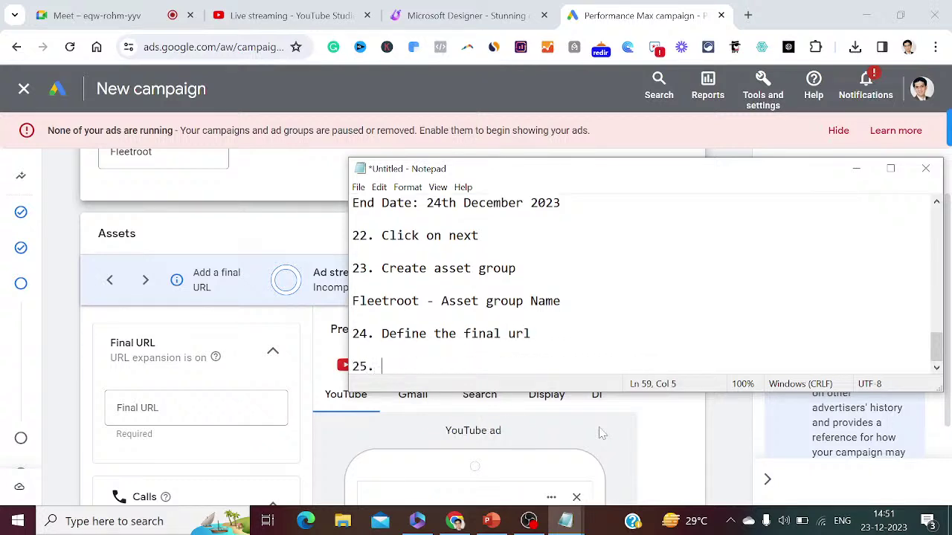
# - Open fleetroot.com in a new browser tab, copy its address, and return to the Google Ads campaign
pyautogui.click(748, 15)
pyautogui.write('fl')
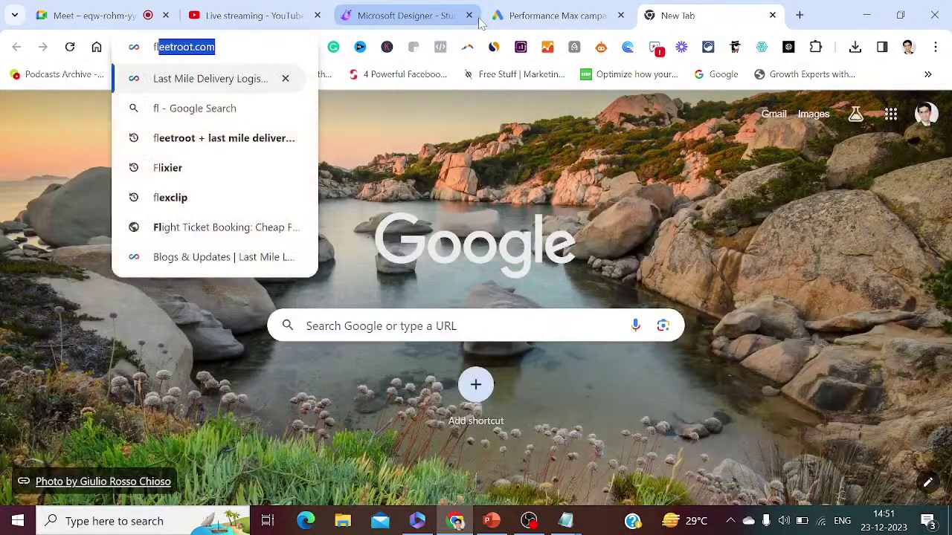
pyautogui.write('eet')
pyautogui.press('Return')
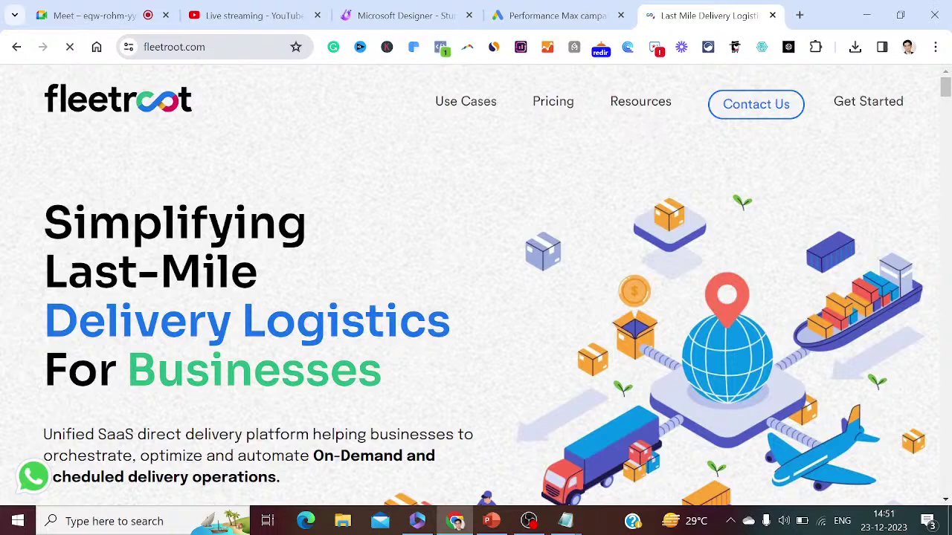
pyautogui.hotkey('ctrl', 'l')
pyautogui.hotkey('ctrl', 'c')
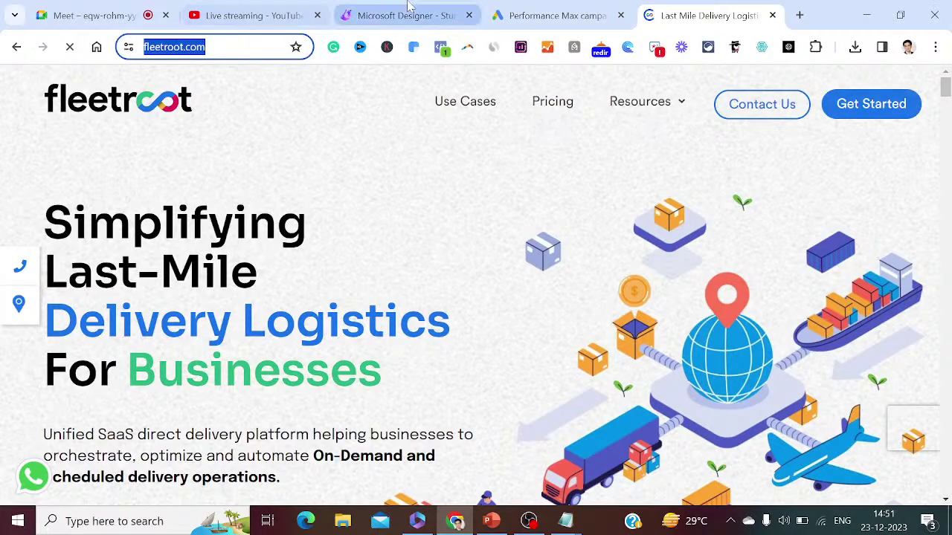
pyautogui.click(540, 13)
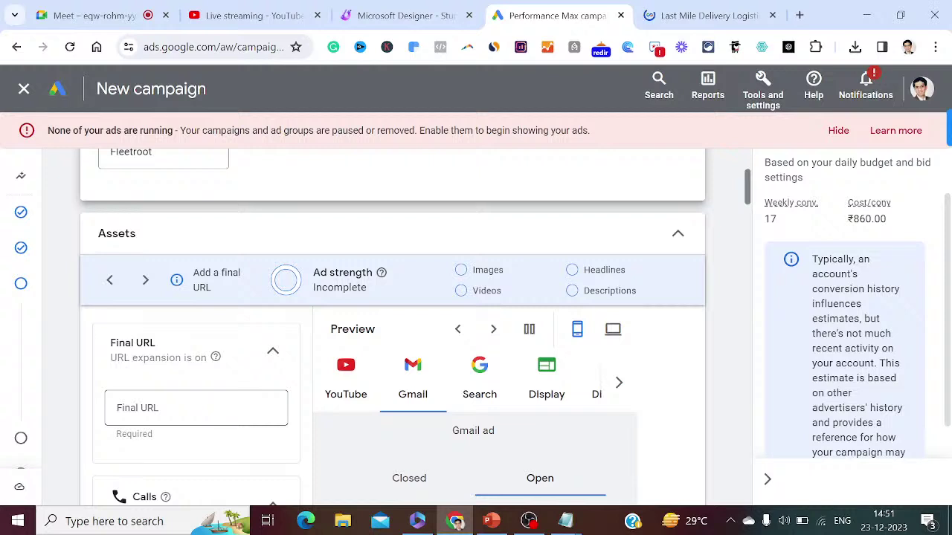
pyautogui.click(196, 407)
pyautogui.hotkey('ctrl', 'v')
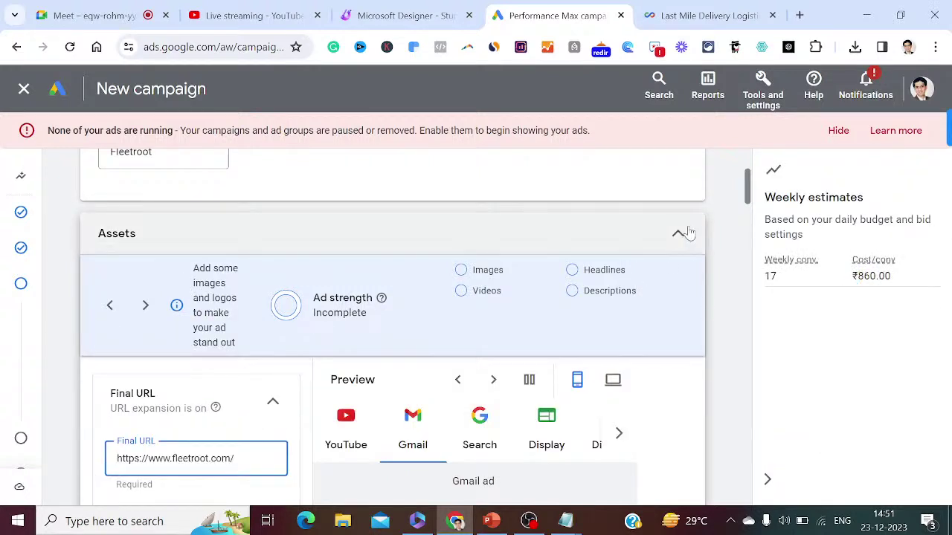
pyautogui.moveTo(747, 184); pyautogui.dragTo(747, 213)
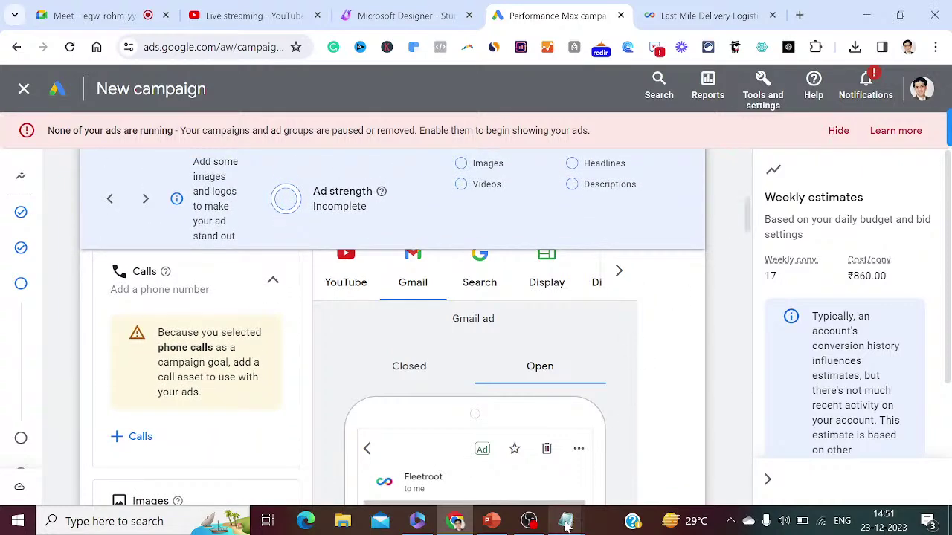
# - Complete Notepad line 25 as "Click on + calls option" and start a line numbered "26." after a blank line
pyautogui.moveTo(567, 520)
pyautogui.click(601, 501)
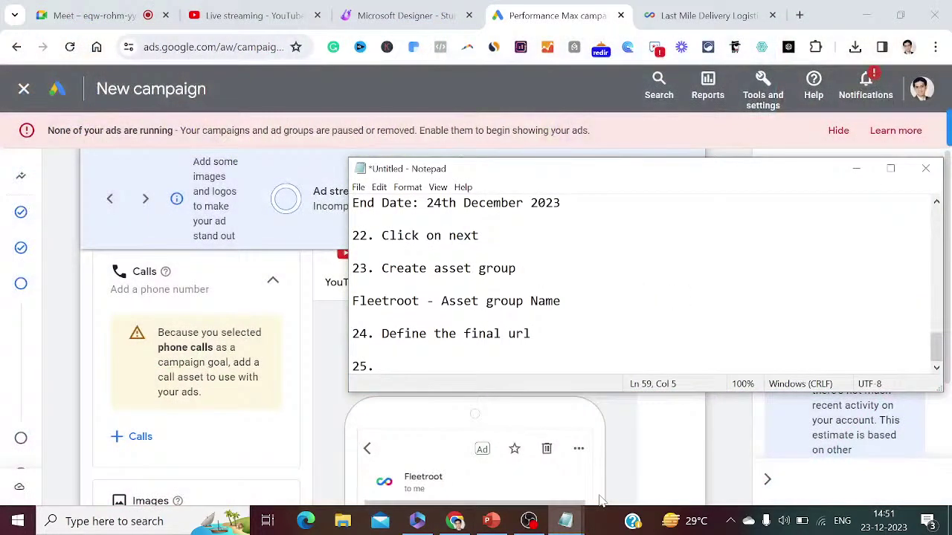
pyautogui.write('ick on + cal')
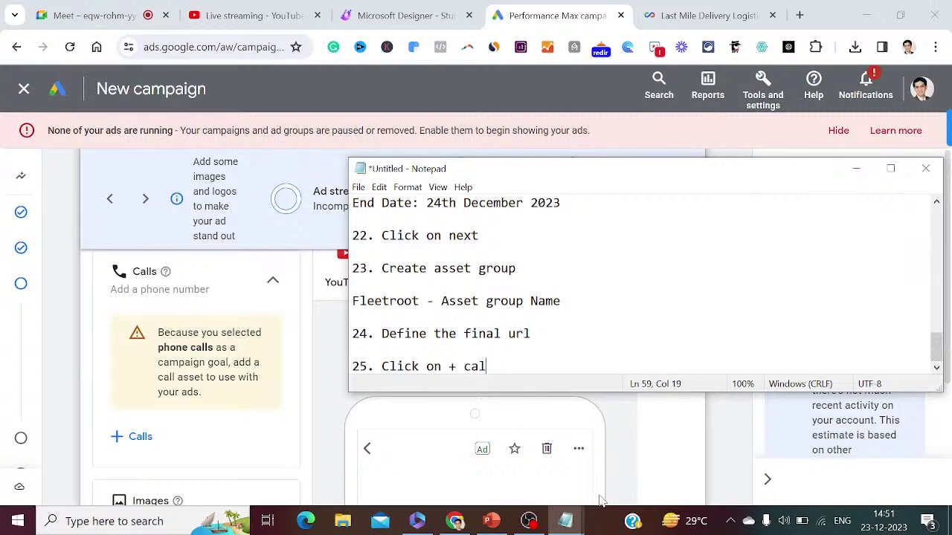
pyautogui.write('l  option')
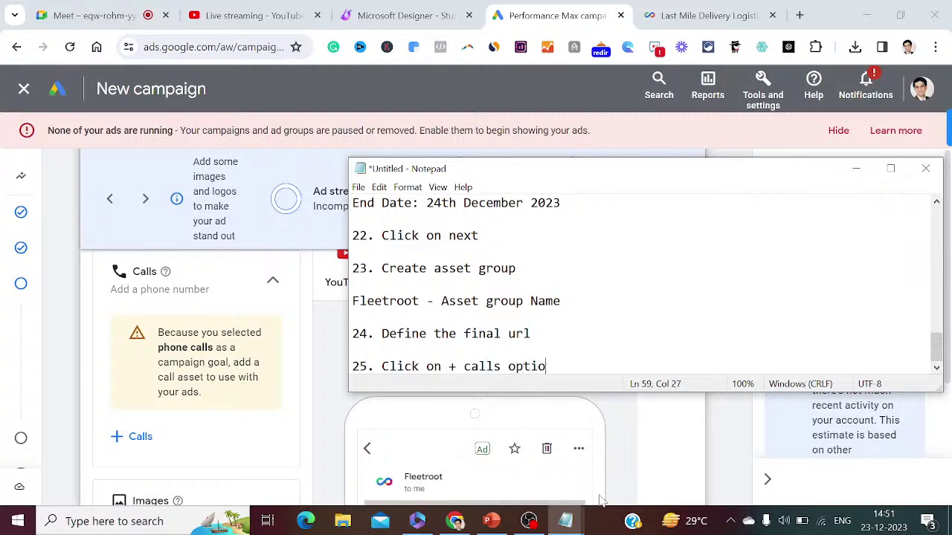
pyautogui.press('Return')
pyautogui.press('Return')
pyautogui.write('2')
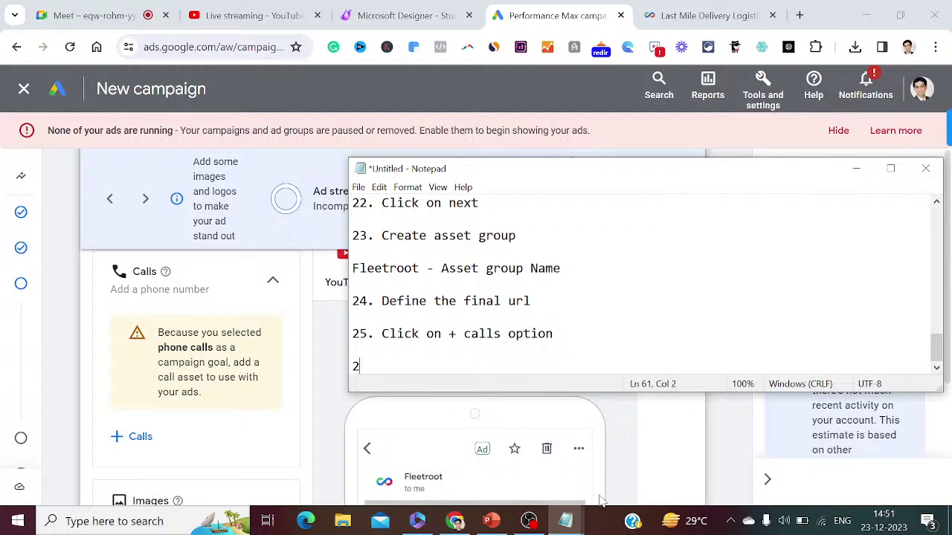
pyautogui.write('6.')
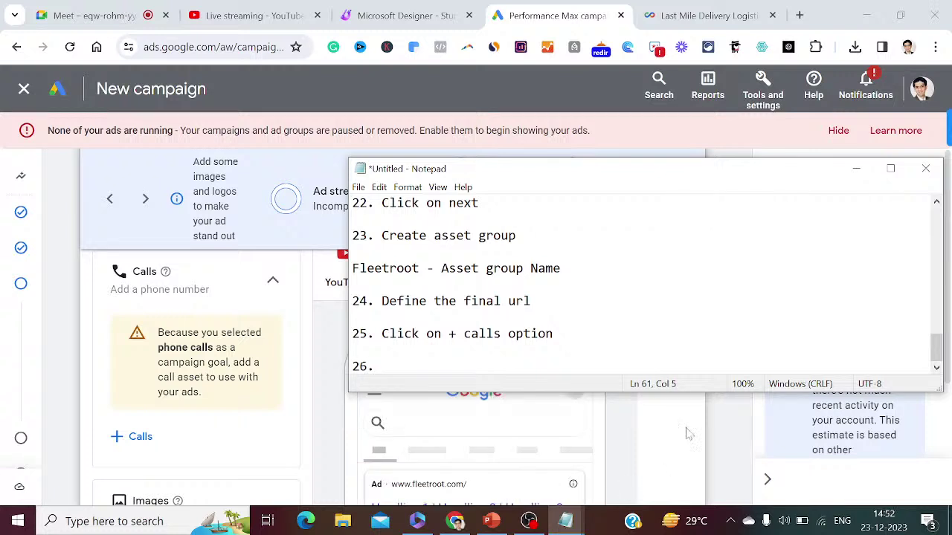
pyautogui.click(856, 168)
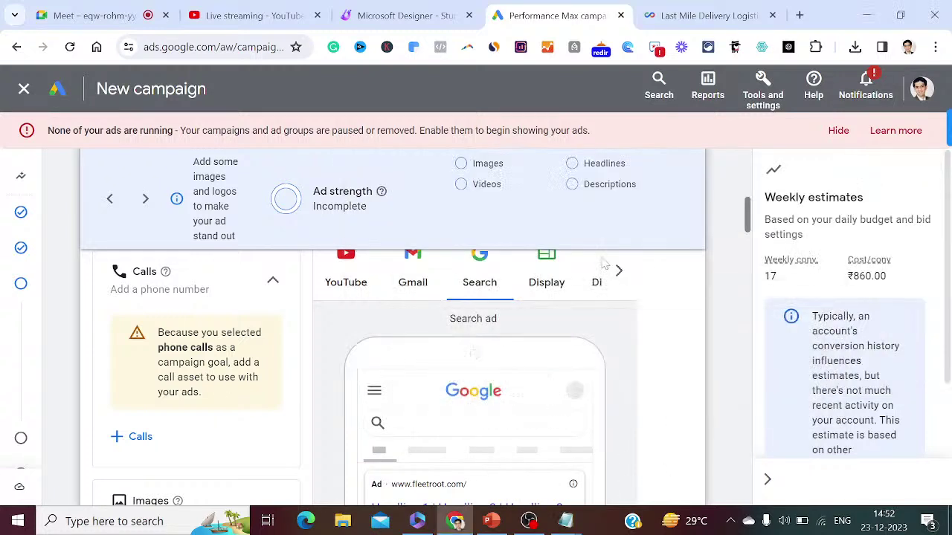
# - Open the campaign's call asset selection, complete Notepad line 26 as "Campaign Level calls", and start a line numbered "27."
pyautogui.click(141, 437)
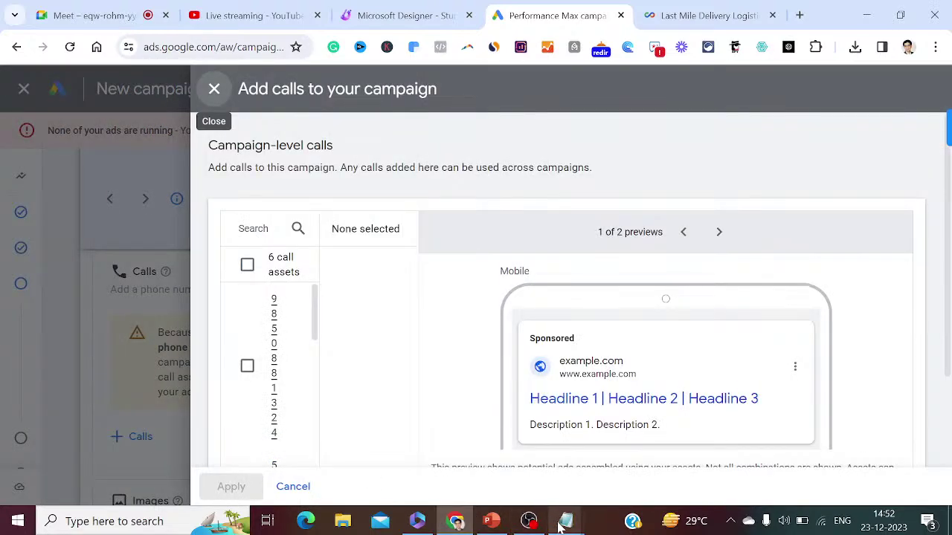
pyautogui.moveTo(566, 521)
pyautogui.click(614, 488)
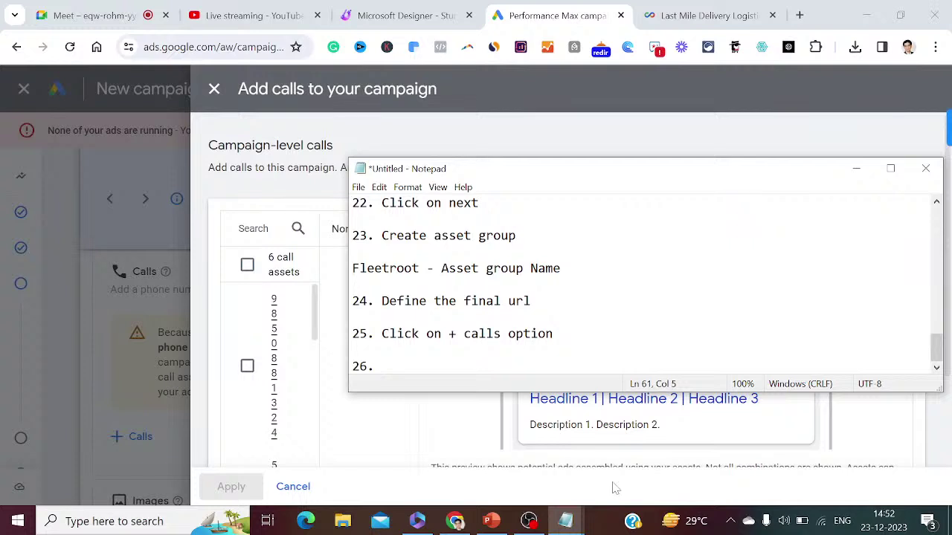
pyautogui.write('Campaign L')
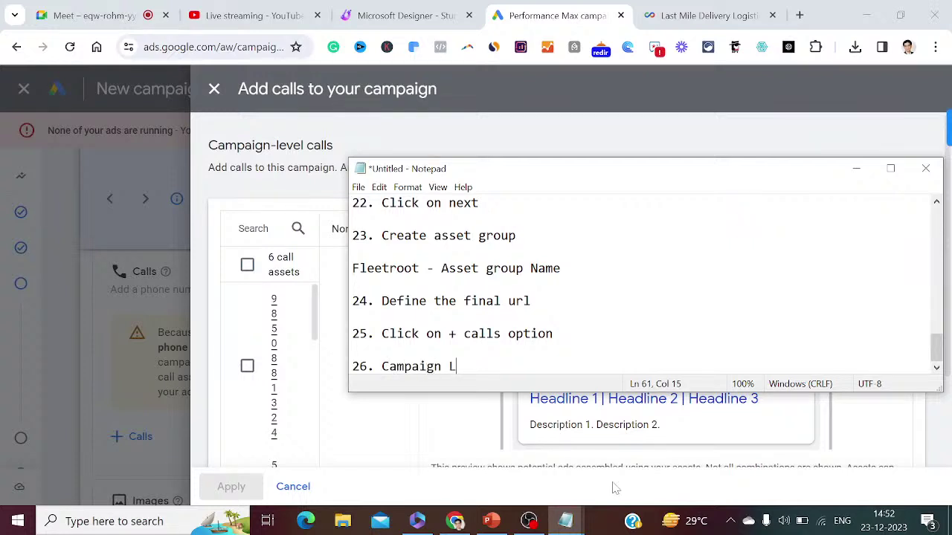
pyautogui.write('evel calls')
pyautogui.press('Return')
pyautogui.press('Return')
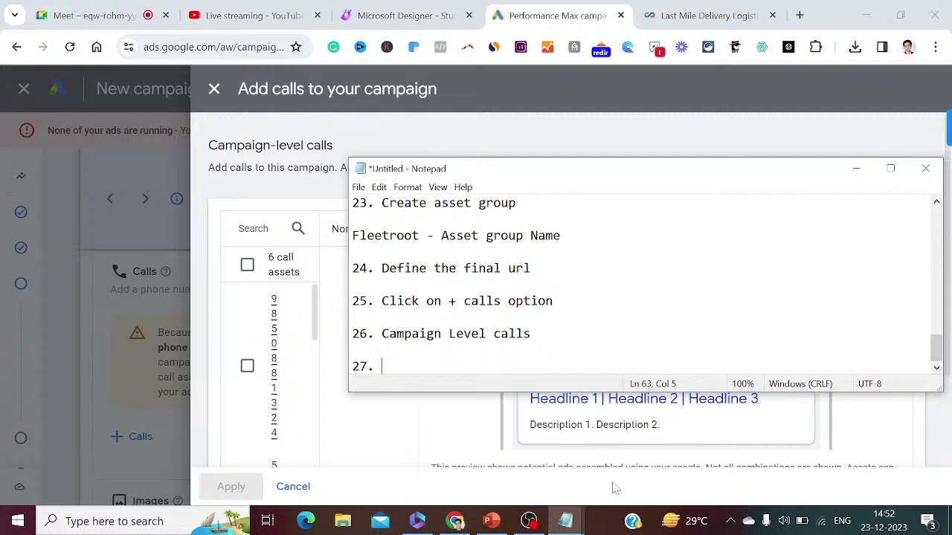
pyautogui.click(856, 168)
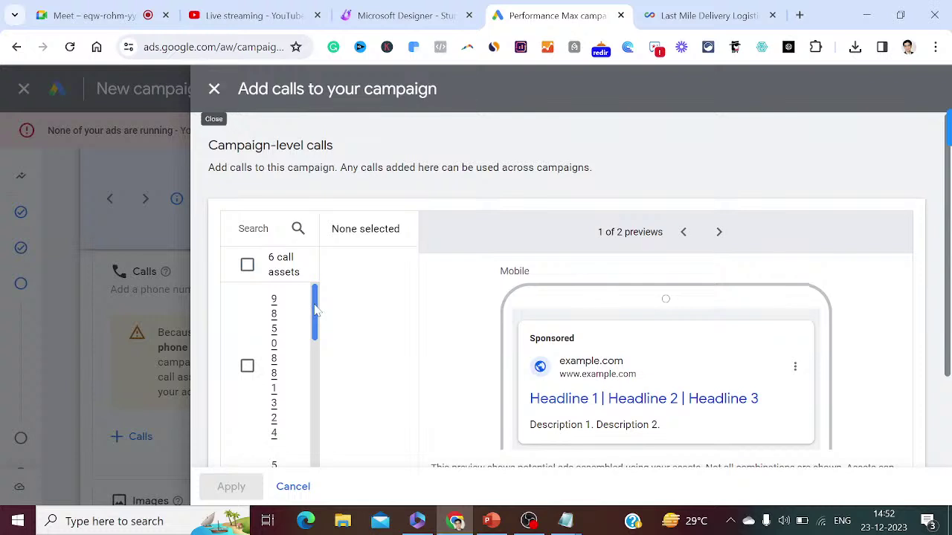
# - Choose the call asset at the end of the campaign-level list and apply it to the campaign
pyautogui.moveTo(316, 312); pyautogui.dragTo(337, 458)
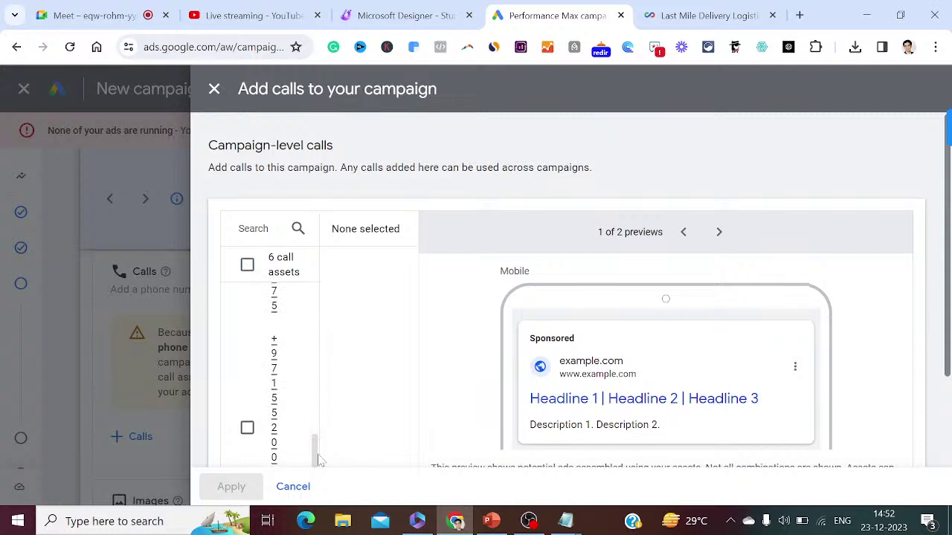
pyautogui.click(248, 429)
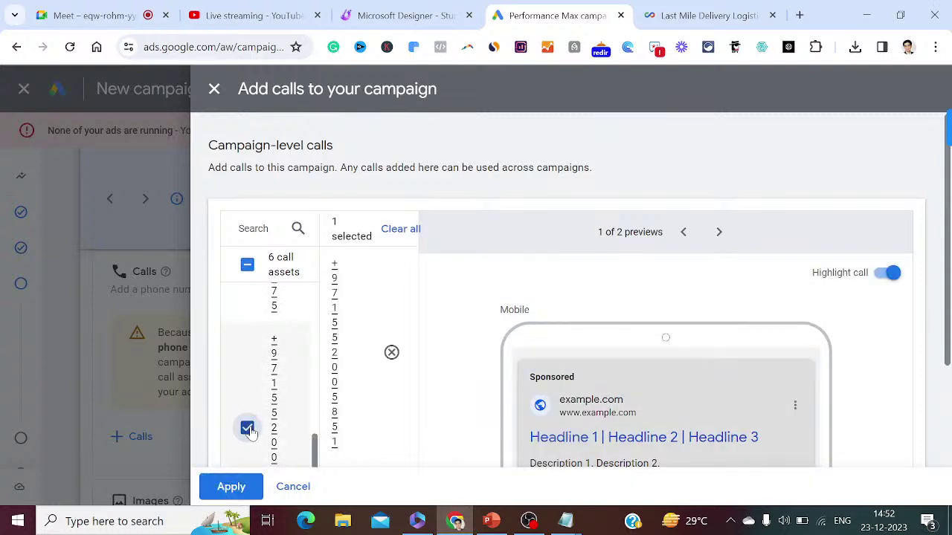
pyautogui.click(231, 487)
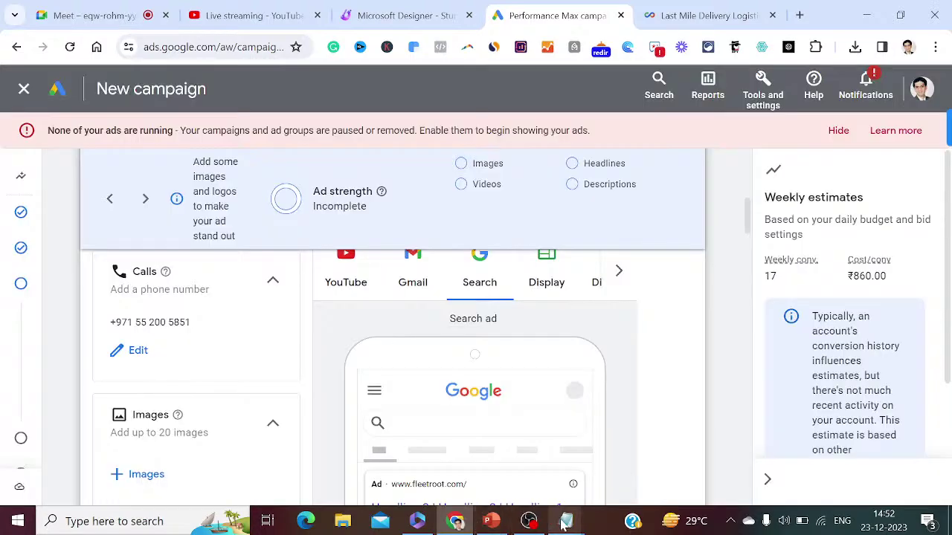
# - Complete Notepad line 27 as "Select the relevant call asset and click on apply", followed by a blank line
pyautogui.moveTo(565, 524)
pyautogui.click(637, 481)
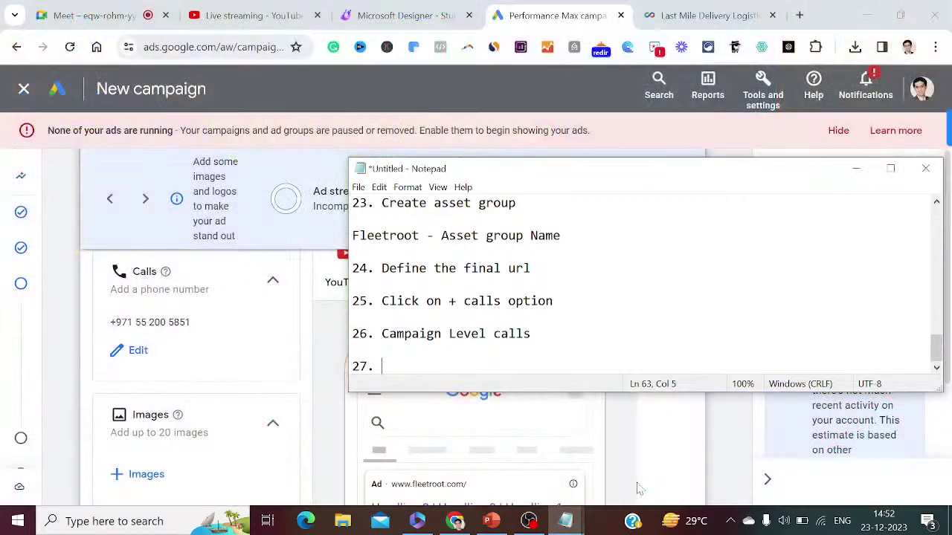
pyautogui.write('Selecty ')
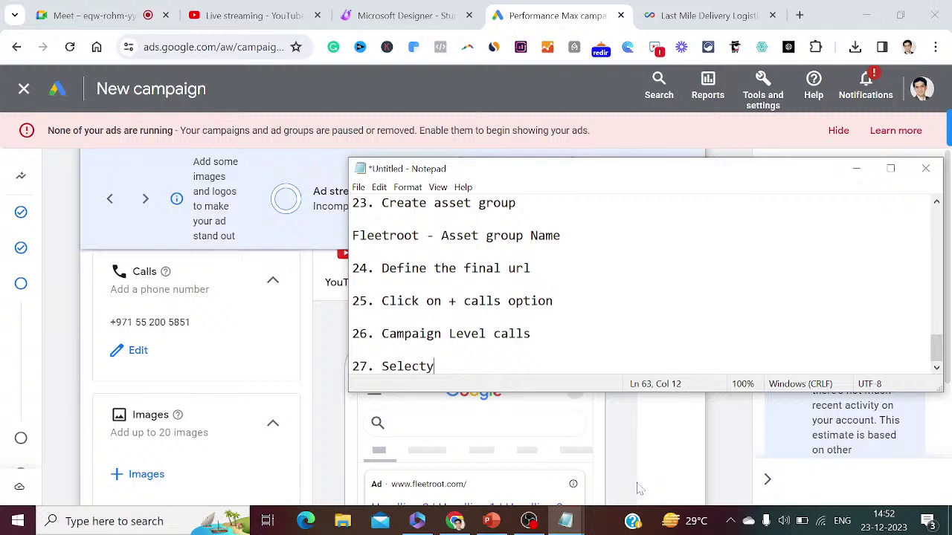
pyautogui.press('BackSpace')
pyautogui.press('BackSpace')
pyautogui.write(' the relevant call a')
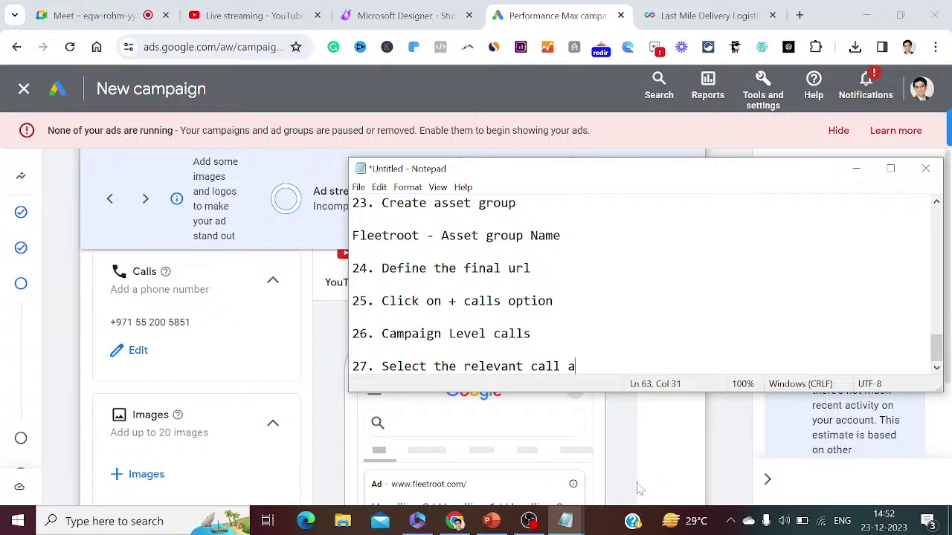
pyautogui.write('sset and click')
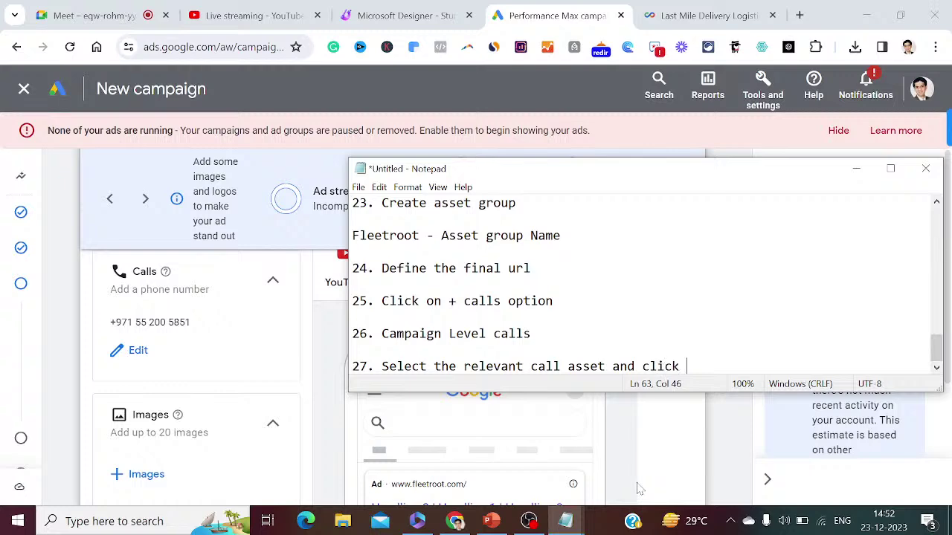
pyautogui.write(' on apply')
pyautogui.press('Return')
pyautogui.press('Return')
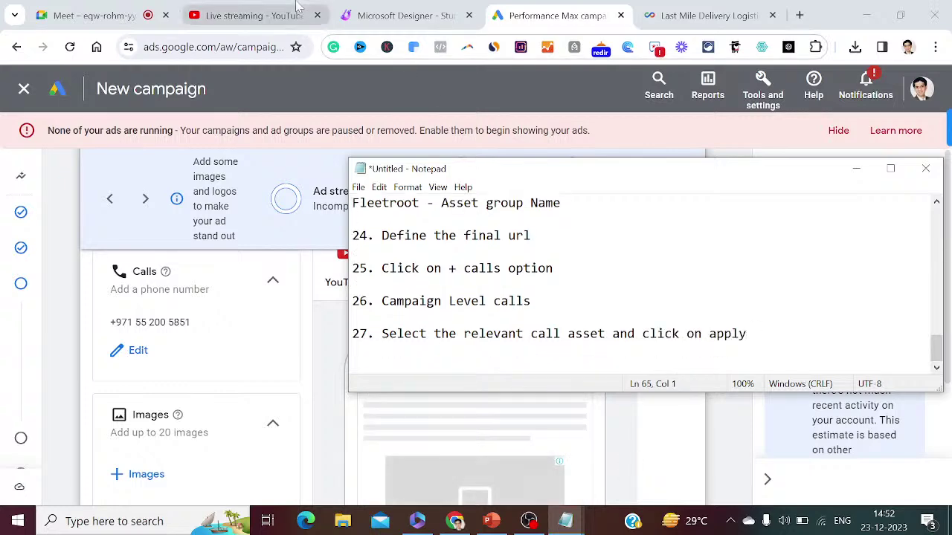
# - Check the YouTube Studio live stream and the Google Meet call, and return to the Google Ads campaign
pyautogui.click(275, 11)
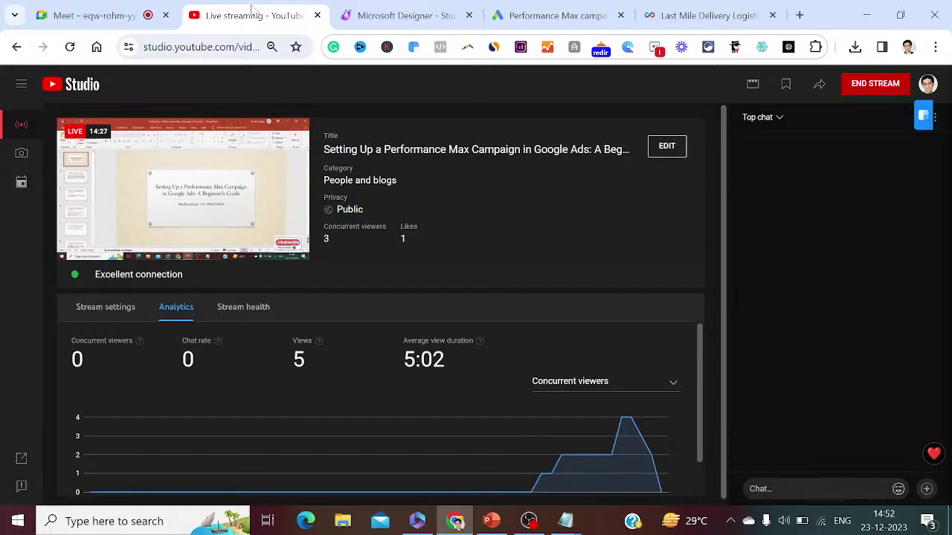
pyautogui.click(64, 13)
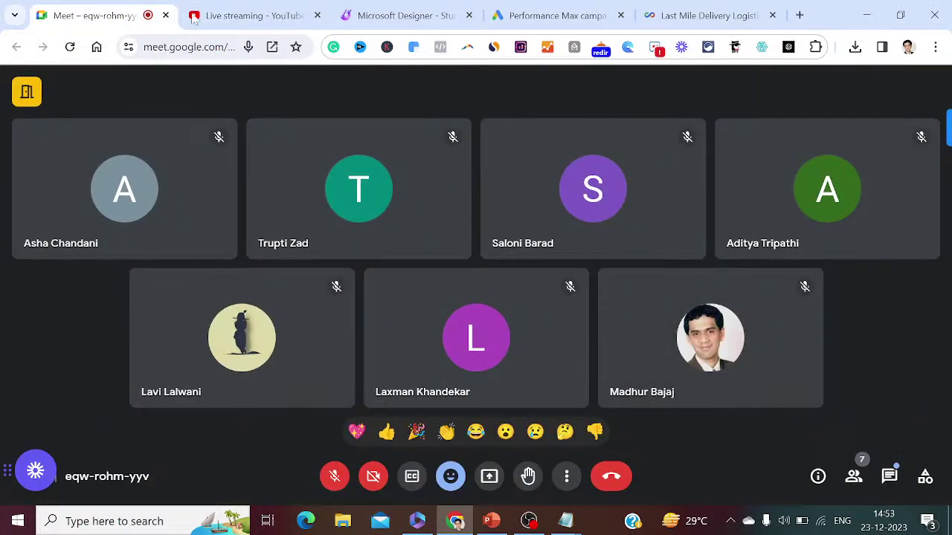
pyautogui.click(540, 17)
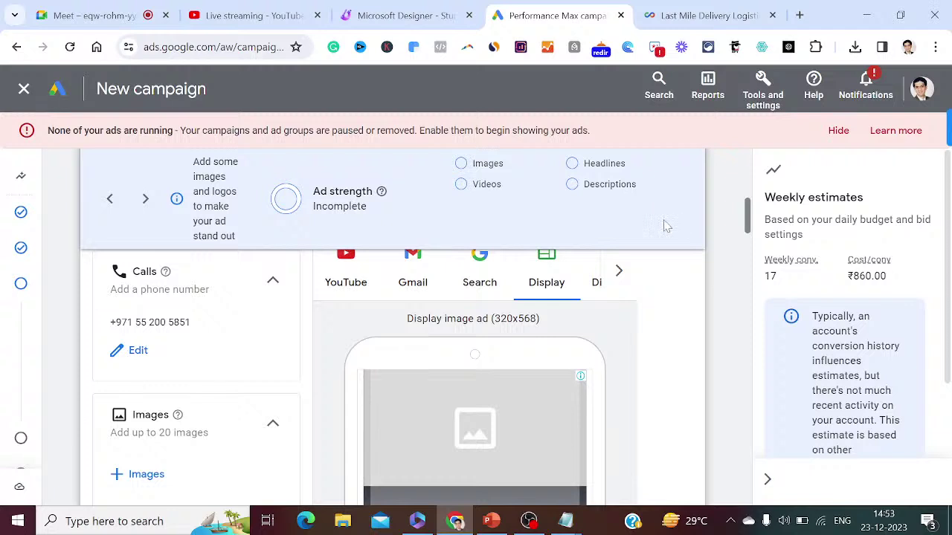
# - Add Notepad line 28 reading "Add images" with "Click on + images" below it, followed by a blank line
pyautogui.moveTo(751, 231); pyautogui.dragTo(751, 249)
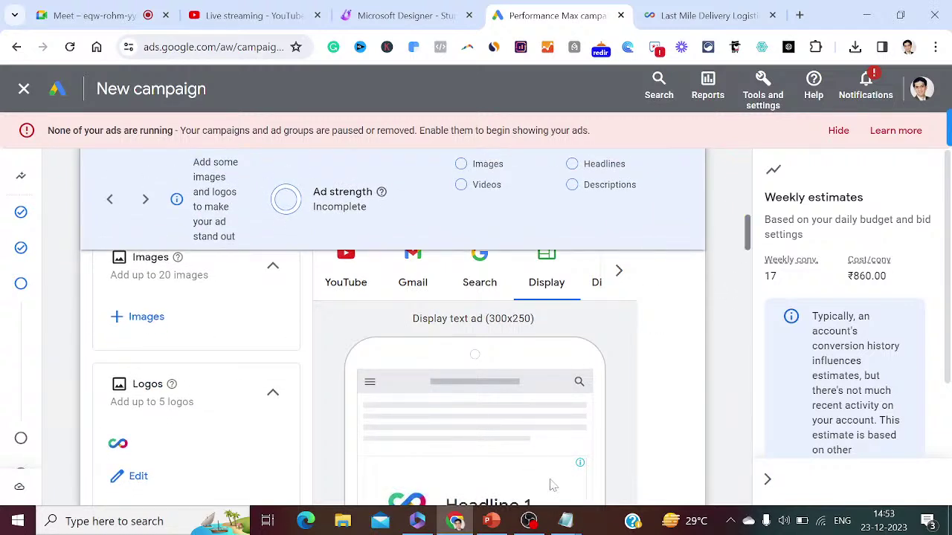
pyautogui.moveTo(565, 521)
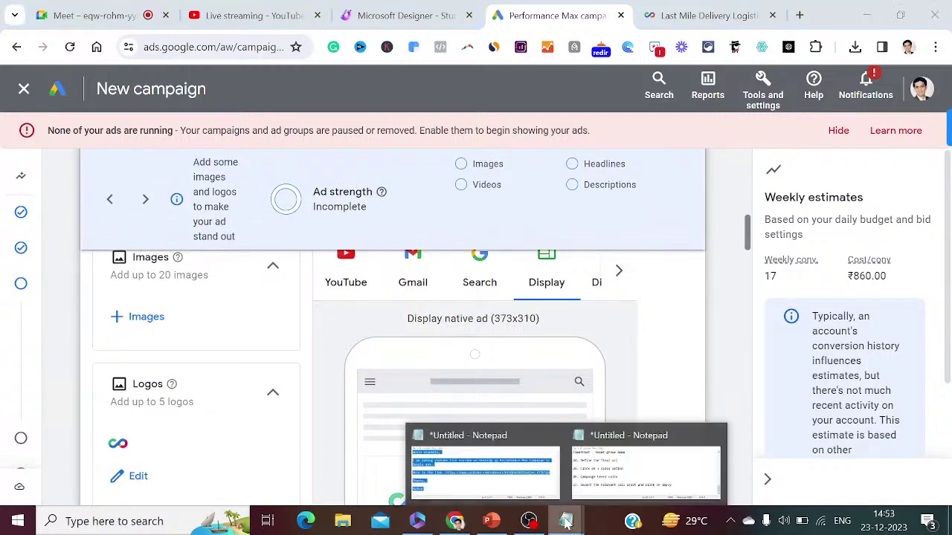
pyautogui.click(603, 493)
pyautogui.write('28. A')
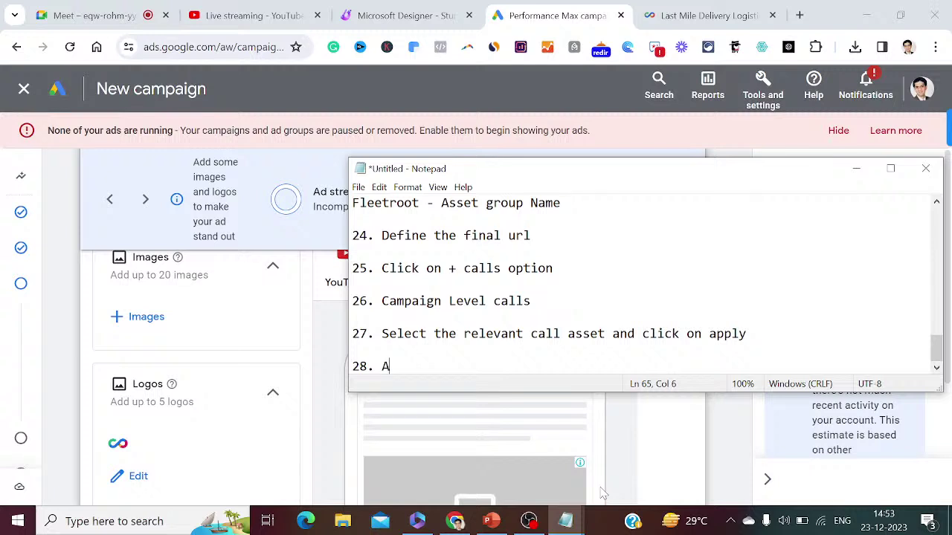
pyautogui.write('dd images')
pyautogui.press('Return')
pyautogui.press('Return')
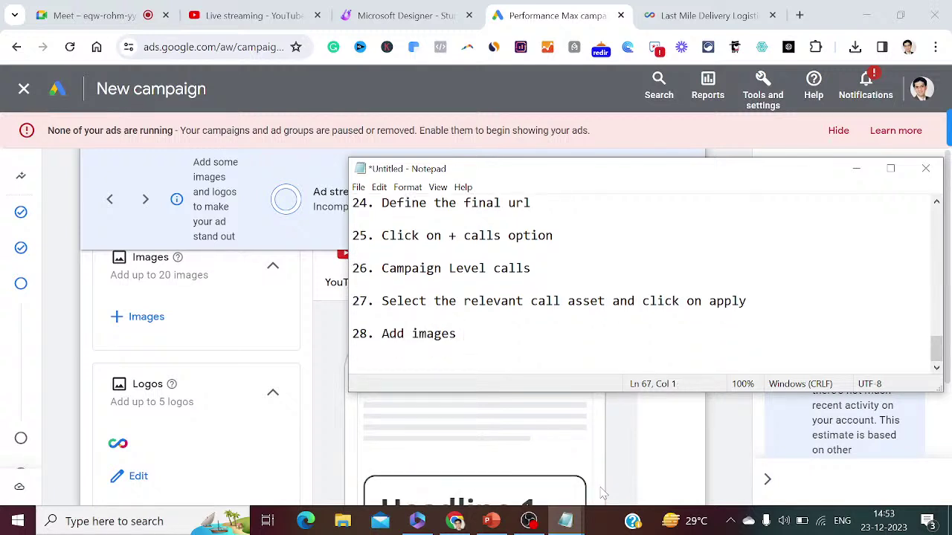
pyautogui.write('Click on + images')
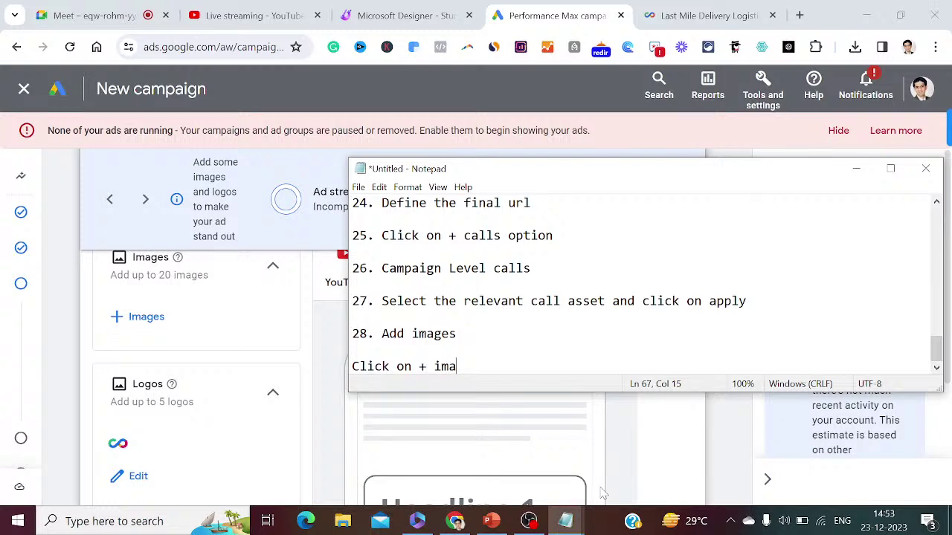
pyautogui.press('Return')
pyautogui.press('Return')
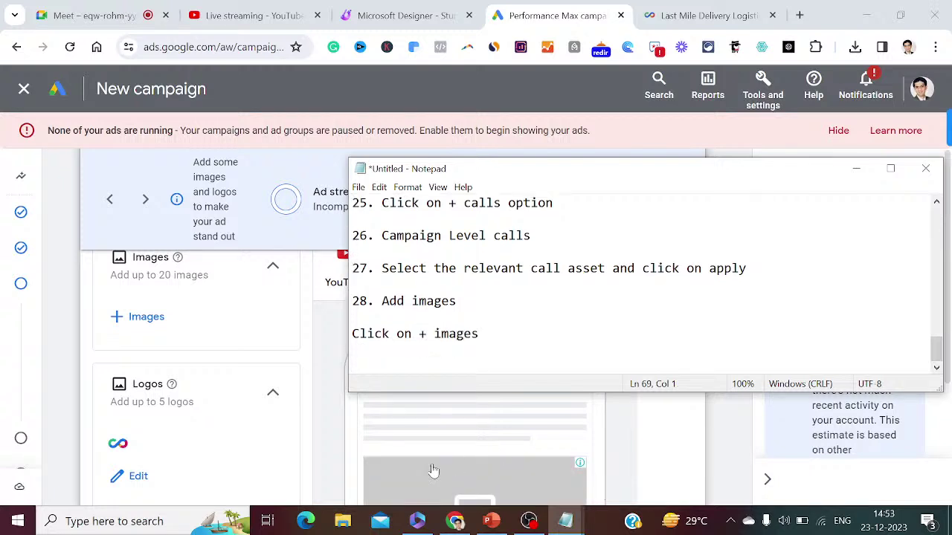
# - Open the asset group's image selection, choose the suggested pink scooter image, and remove its crops with errors
pyautogui.click(155, 319)
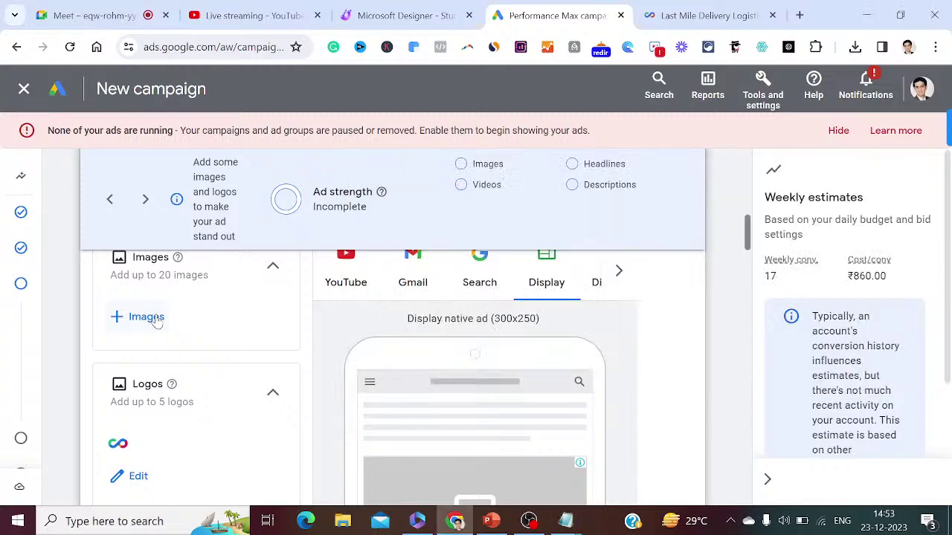
pyautogui.click(156, 319)
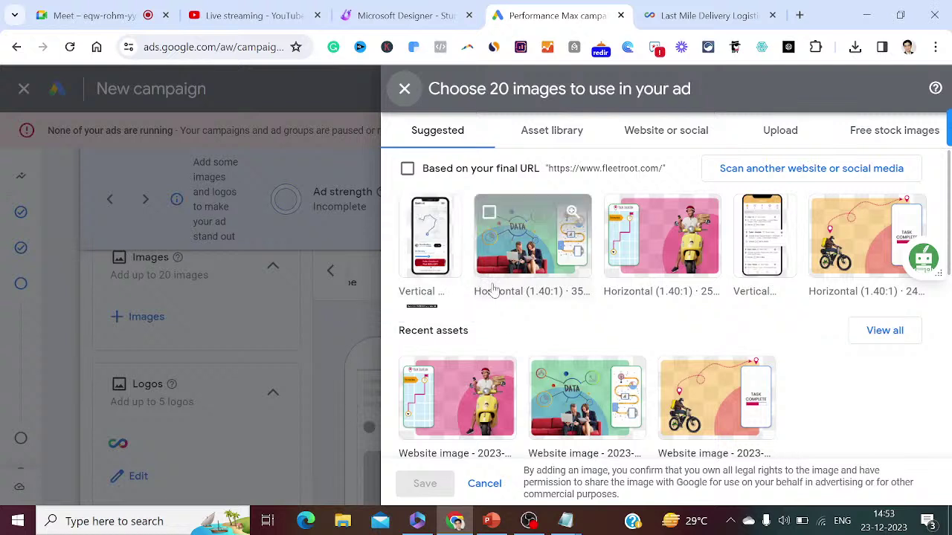
pyautogui.click(653, 243)
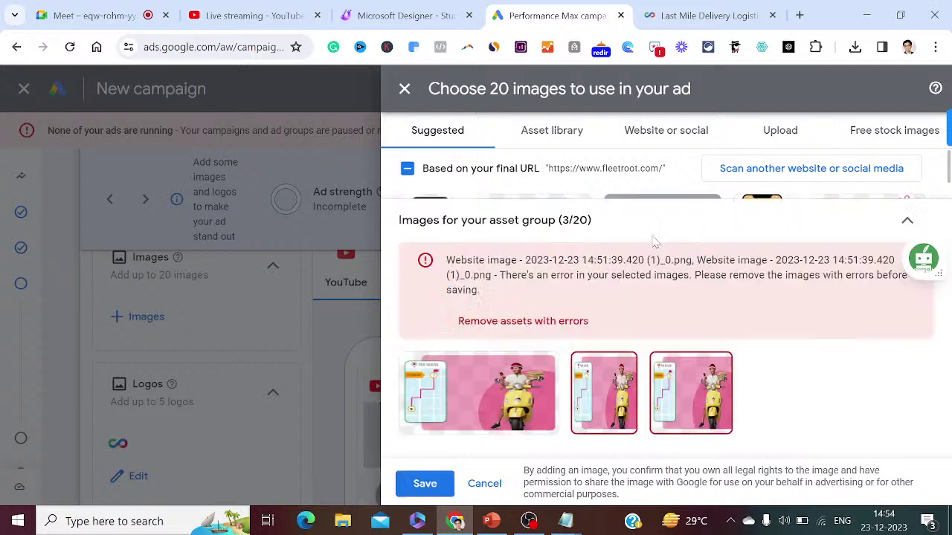
pyautogui.click(513, 321)
# - Choose the suggested green DATA image for the asset group and remove its crops with errors
pyautogui.moveTo(529, 251)
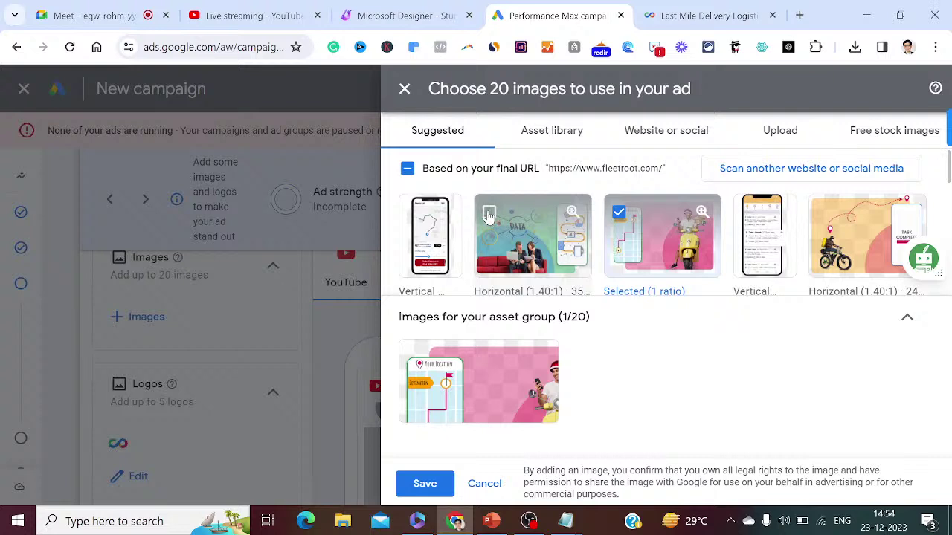
pyautogui.click(488, 215)
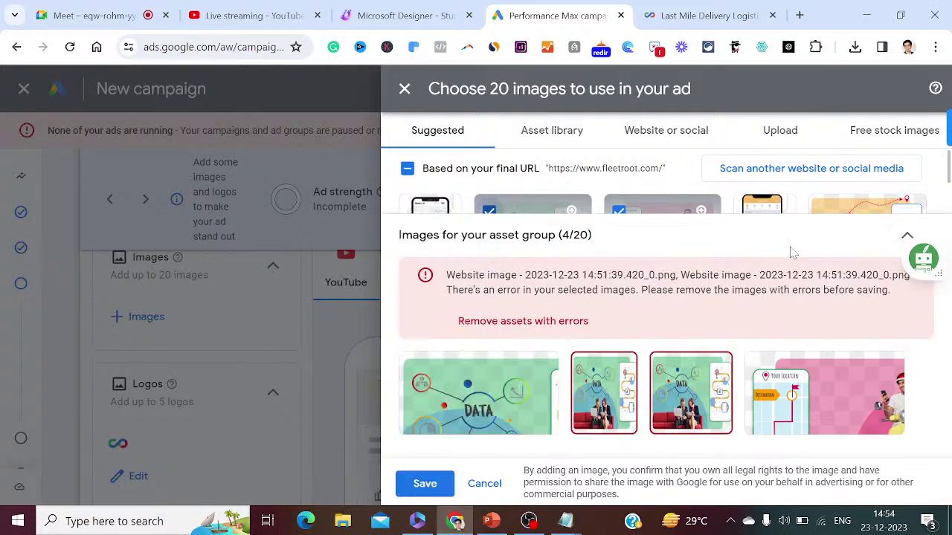
pyautogui.click(531, 322)
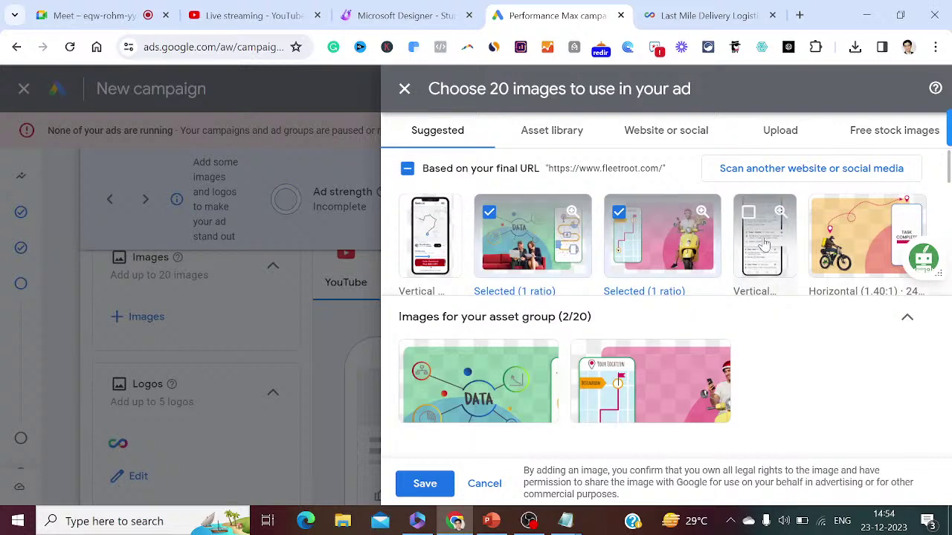
# - Try adding the suggested vertical phone screenshot with the orange header, and remove its crops with errors
pyautogui.click(752, 220)
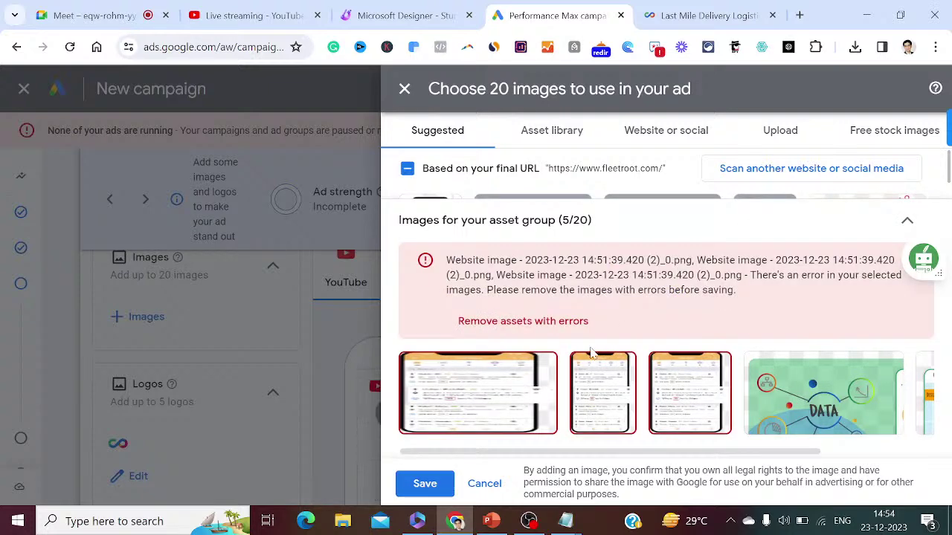
pyautogui.moveTo(550, 358)
pyautogui.click(535, 323)
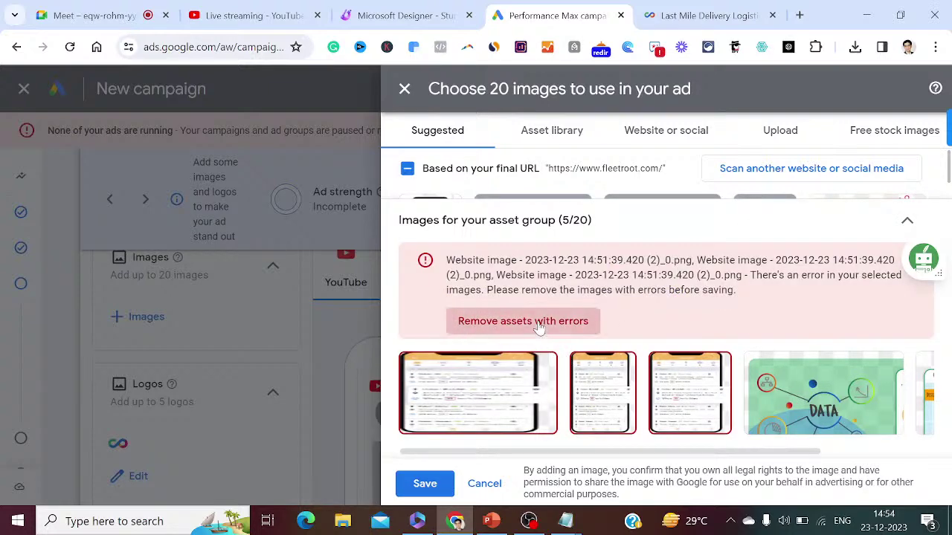
# - Choose the suggested orange cyclist image for the asset group and remove its crops with errors
pyautogui.moveTo(821, 275)
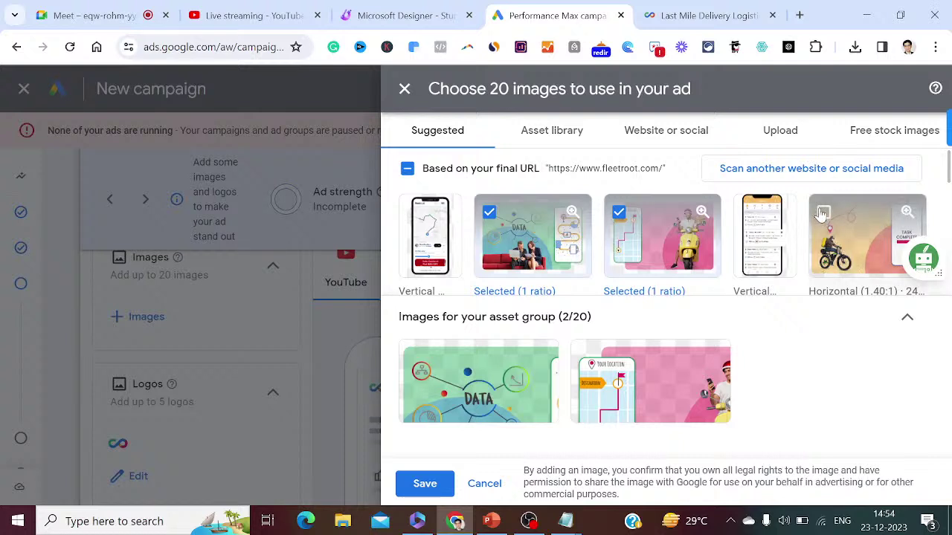
pyautogui.click(823, 214)
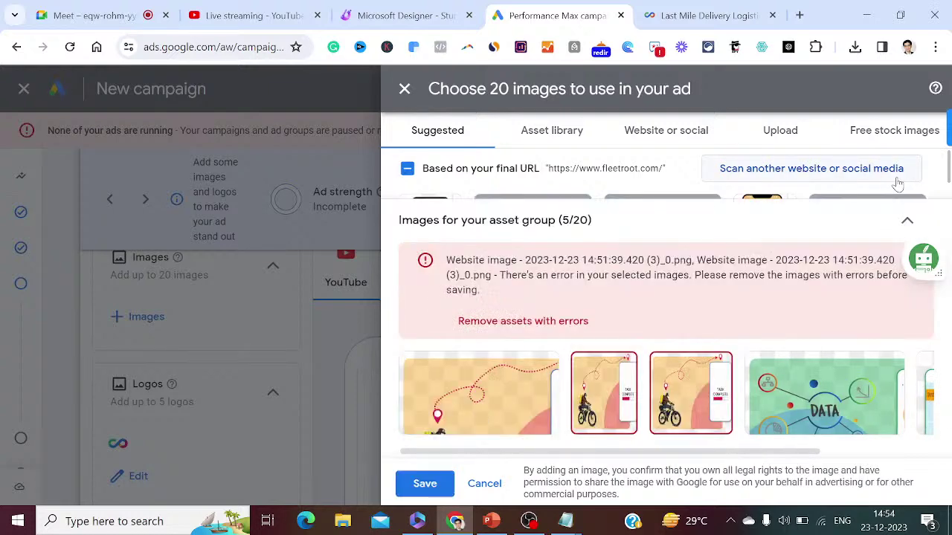
pyautogui.click(573, 322)
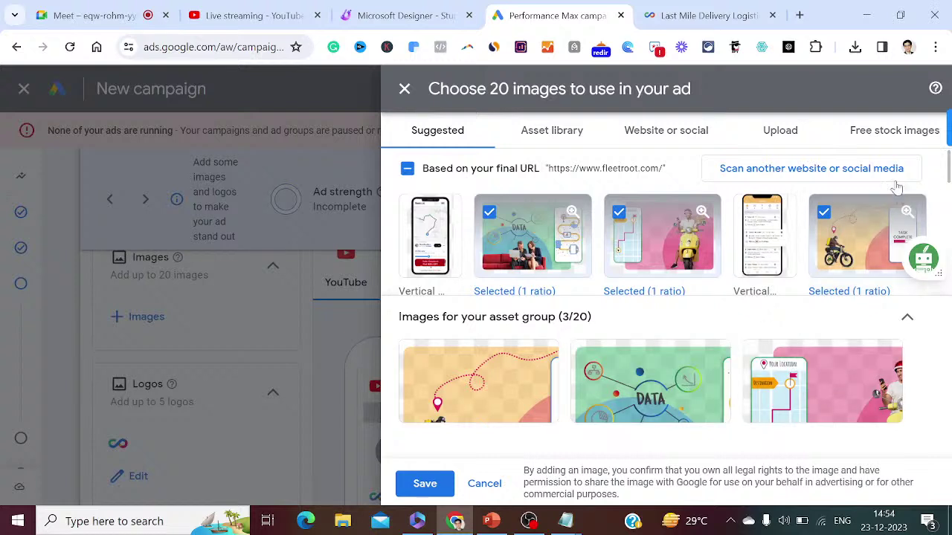
# - From the free stock images, choose the blue delivery truck, the hand holding a map phone, and the red truck beside a phone
pyautogui.click(884, 139)
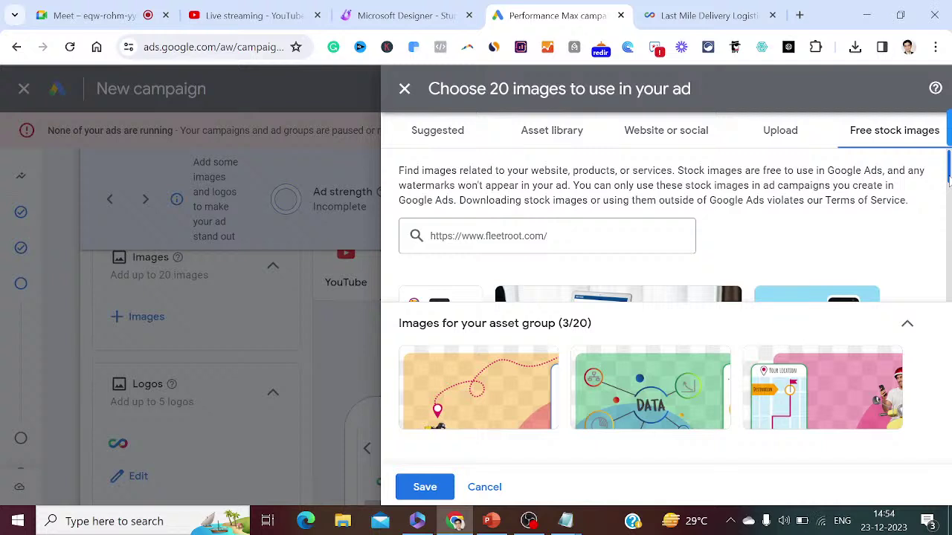
pyautogui.moveTo(948, 178); pyautogui.dragTo(945, 197)
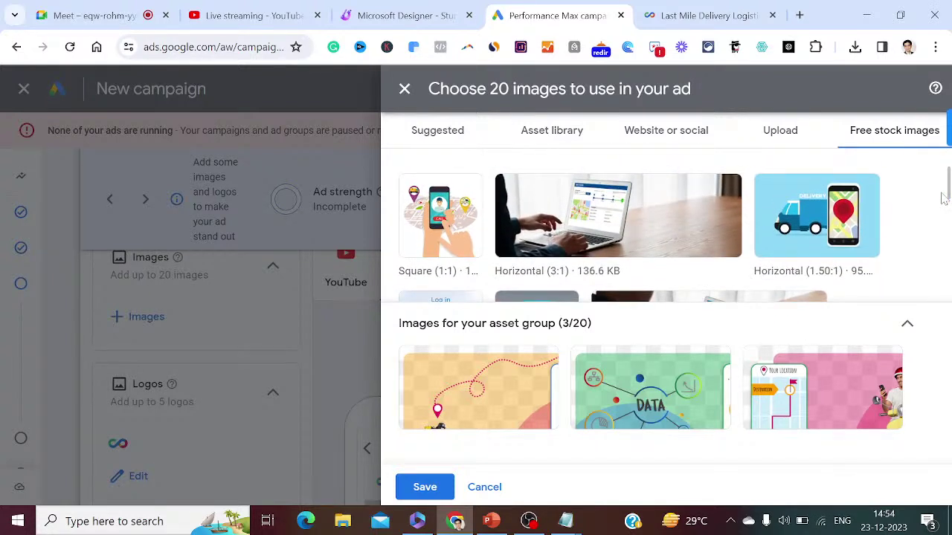
pyautogui.click(800, 236)
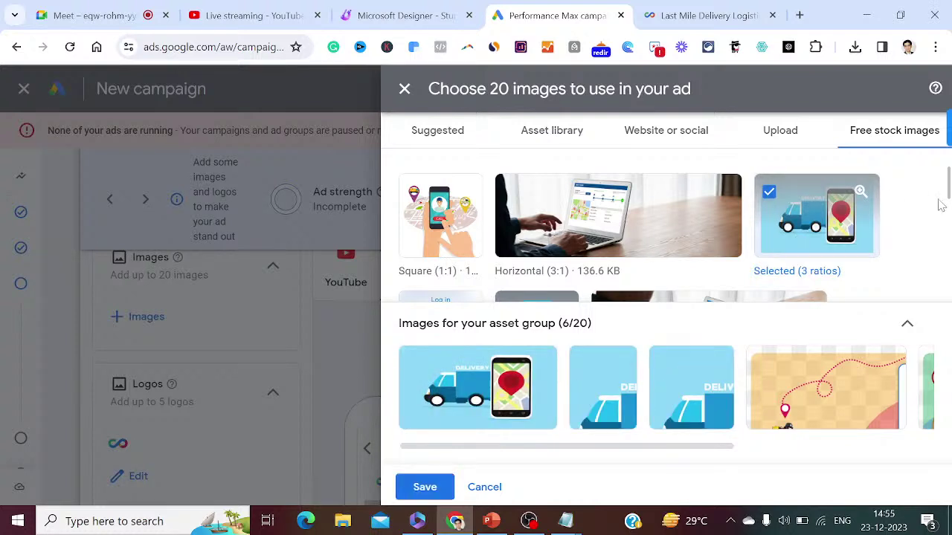
pyautogui.moveTo(948, 185); pyautogui.dragTo(949, 223)
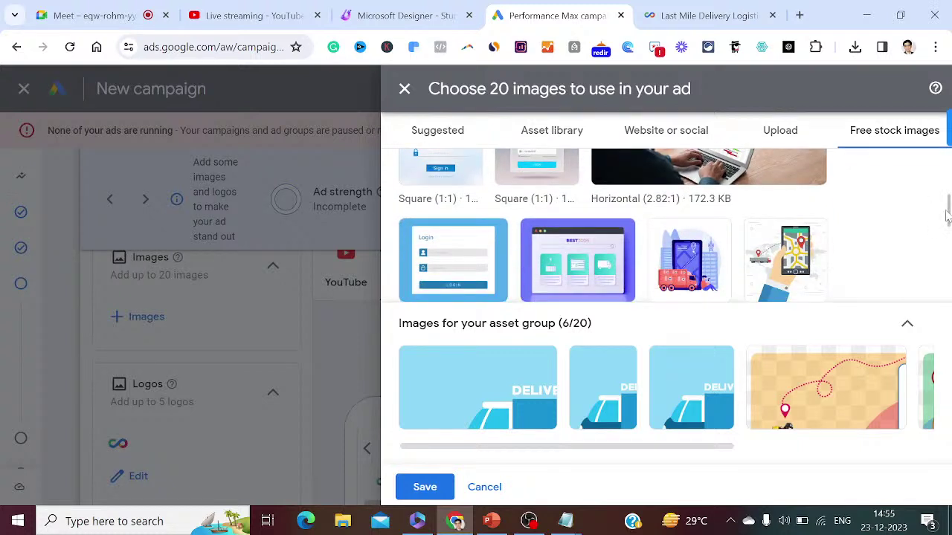
pyautogui.moveTo(948, 222)
pyautogui.mouseDown()
pyautogui.moveTo(949, 232)
pyautogui.moveTo(949, 221)
pyautogui.mouseUp()
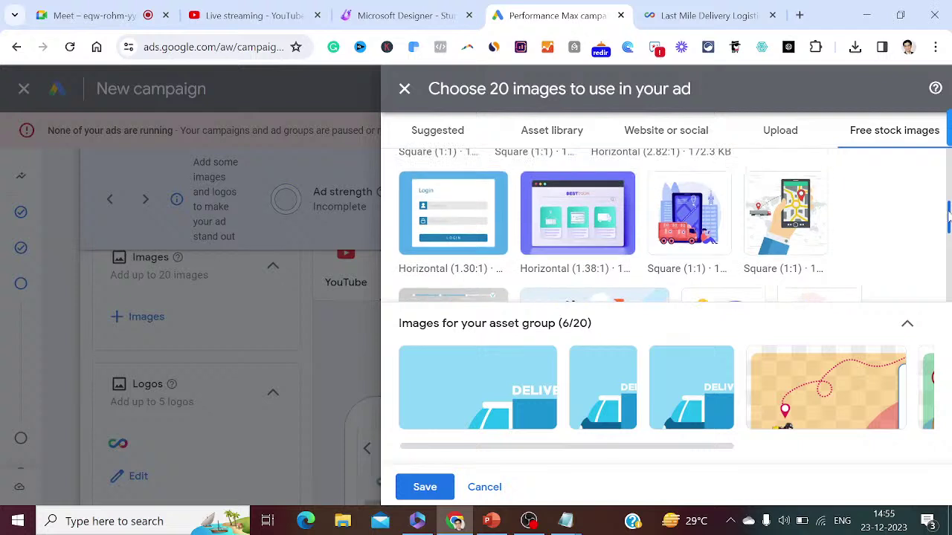
pyautogui.click(776, 233)
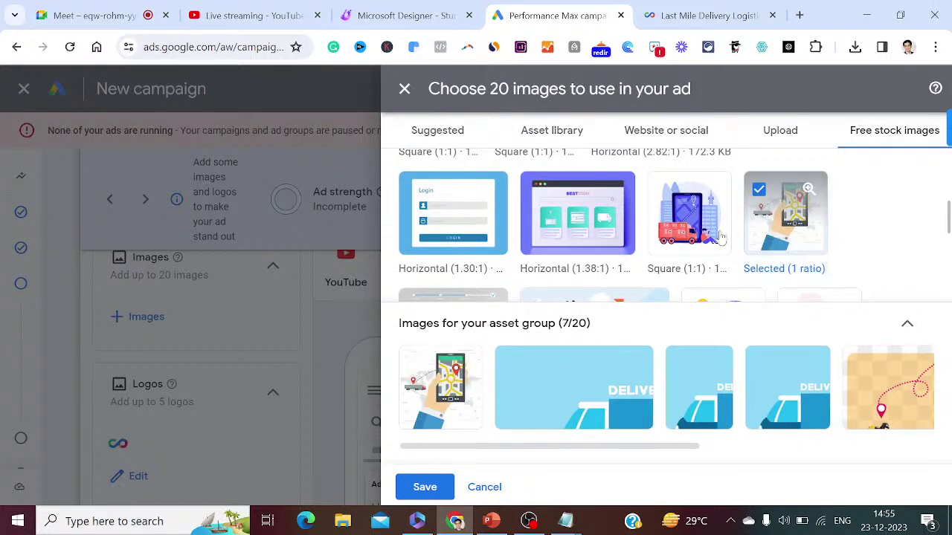
pyautogui.click(678, 235)
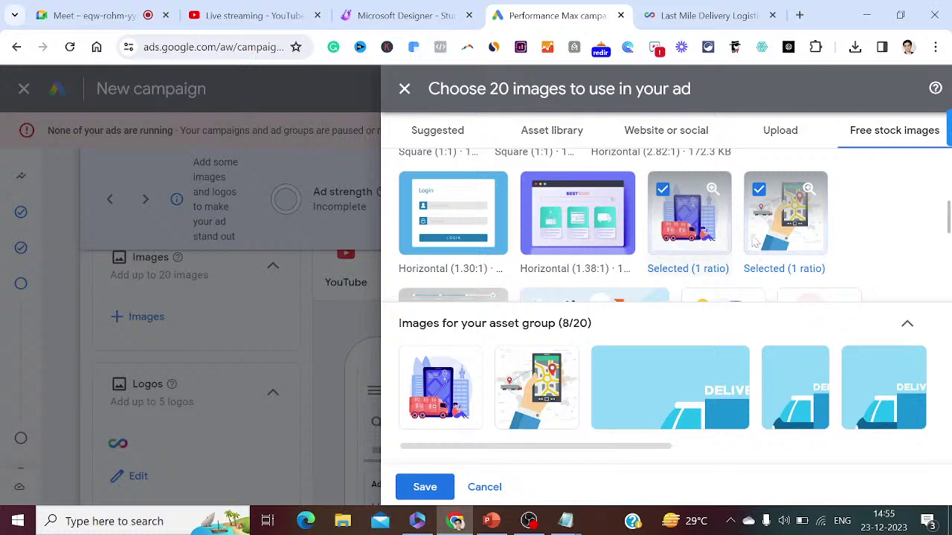
# - Choose all four stock images in the row with the grey delivery tracking picture and the 16:9 phone illustration
pyautogui.moveTo(948, 216); pyautogui.dragTo(948, 237)
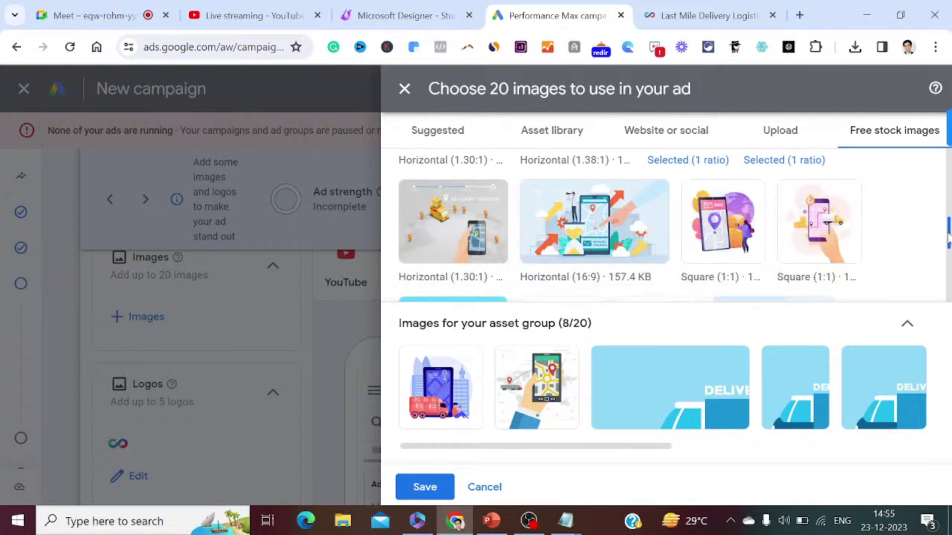
pyautogui.click(577, 246)
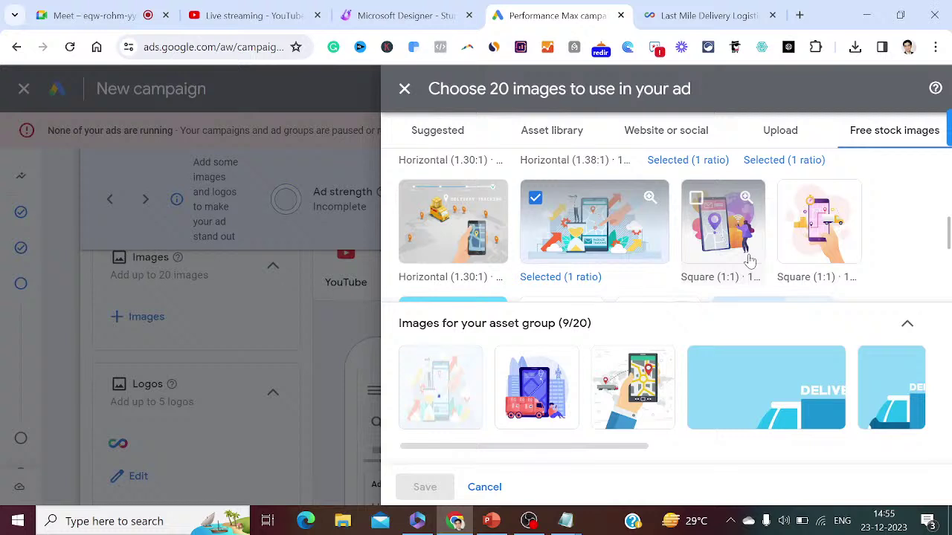
pyautogui.click(461, 219)
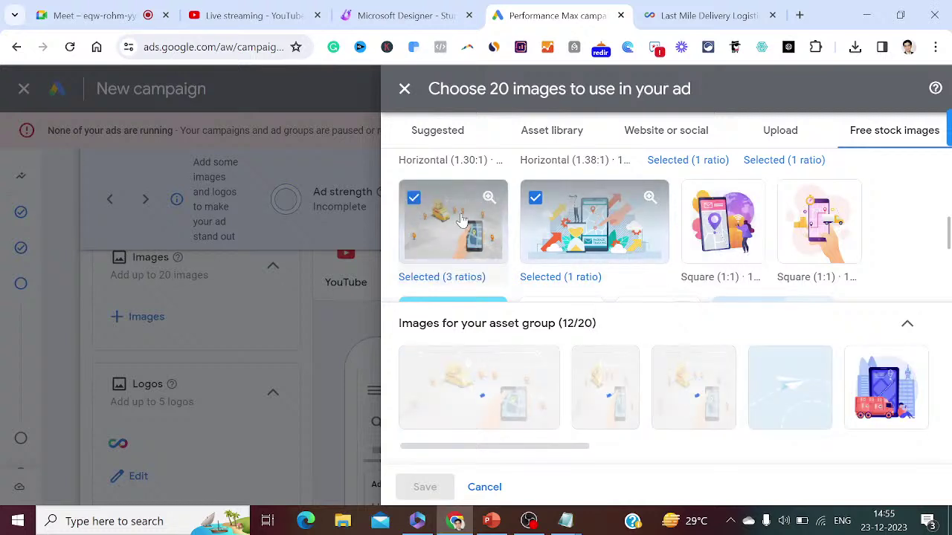
pyautogui.click(718, 236)
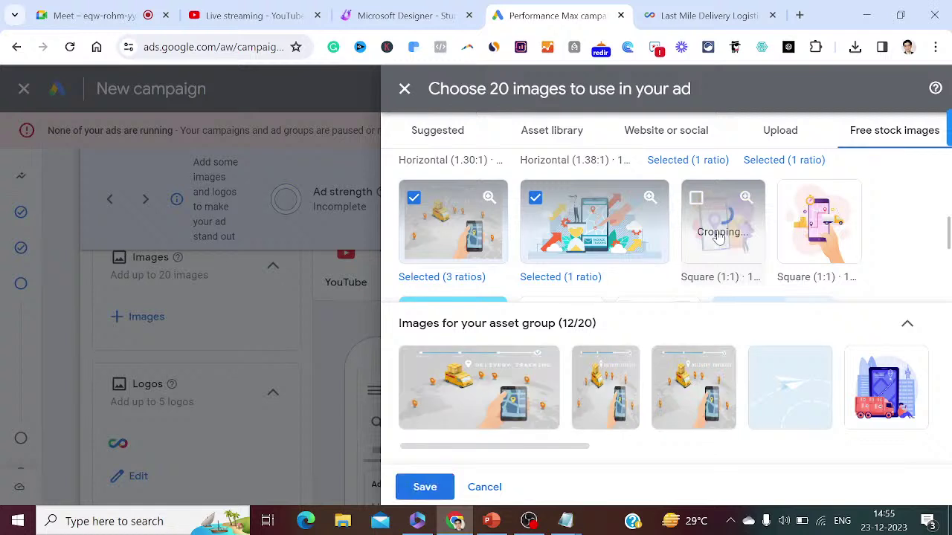
pyautogui.click(799, 217)
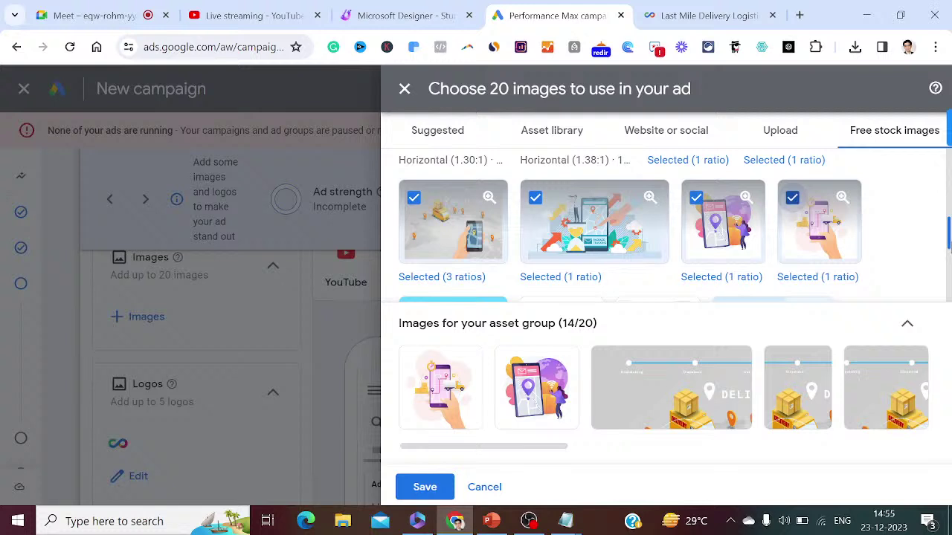
# - Choose the yellow delivery van, the last-mile delivery solution, and the freight transport monitoring stock images
pyautogui.scroll(-2, 948, 236)
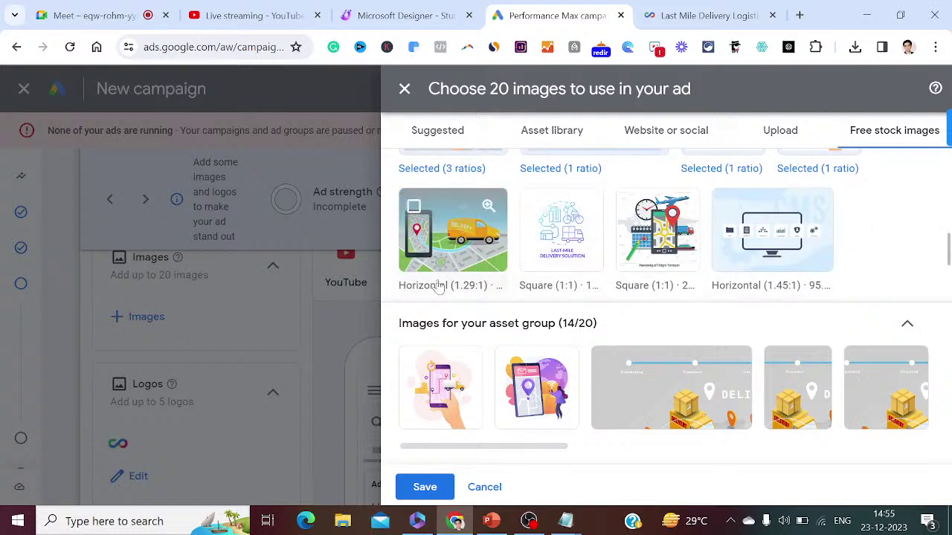
pyautogui.click(444, 264)
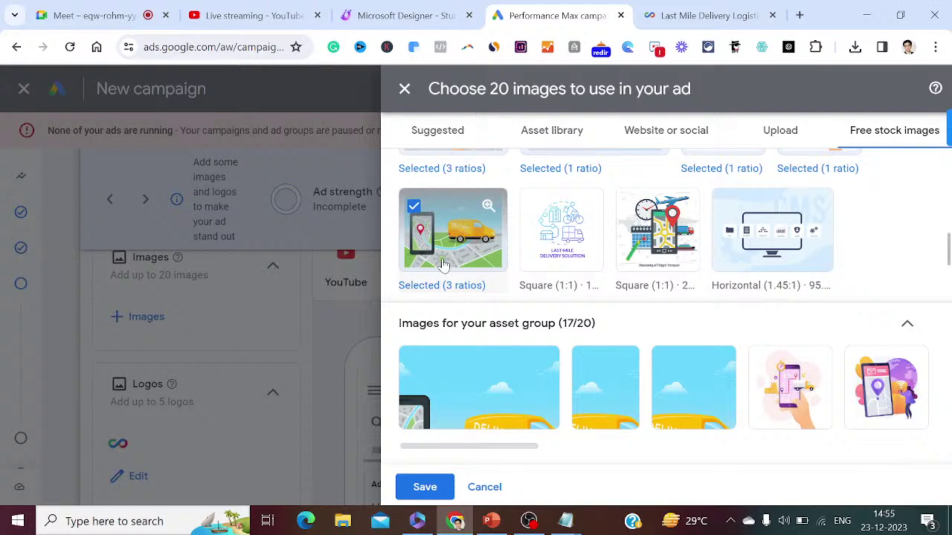
pyautogui.click(556, 245)
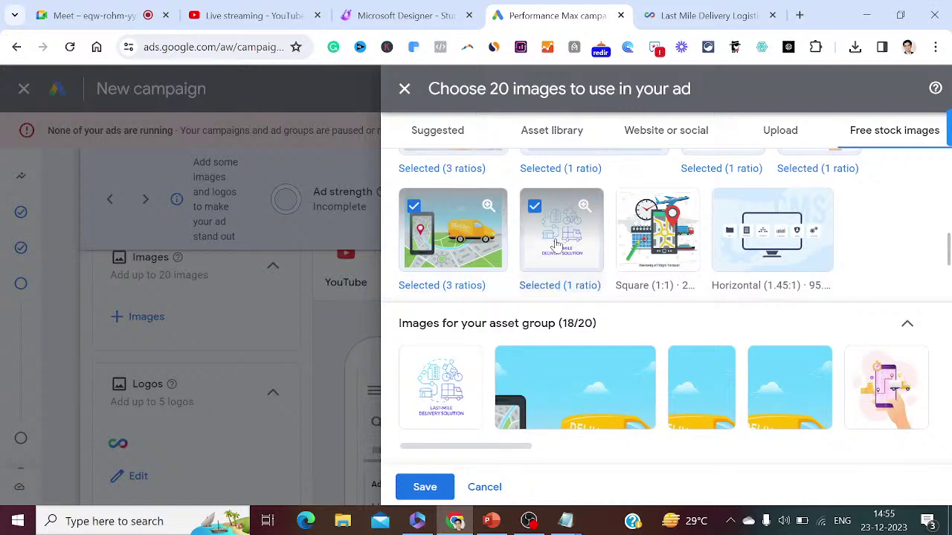
pyautogui.click(646, 253)
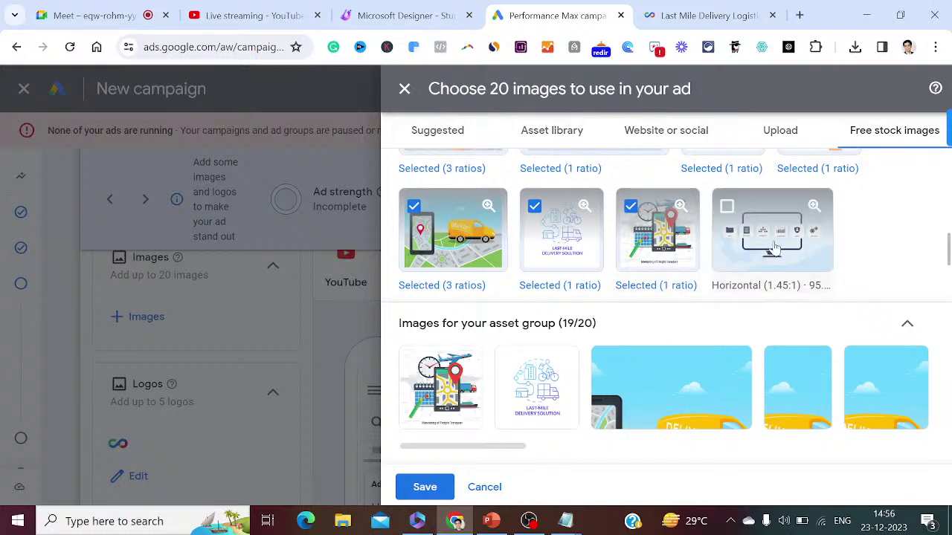
# - Try adding the CMS monitor stock image, remove assets with errors, and save the asset group's image selection
pyautogui.click(749, 252)
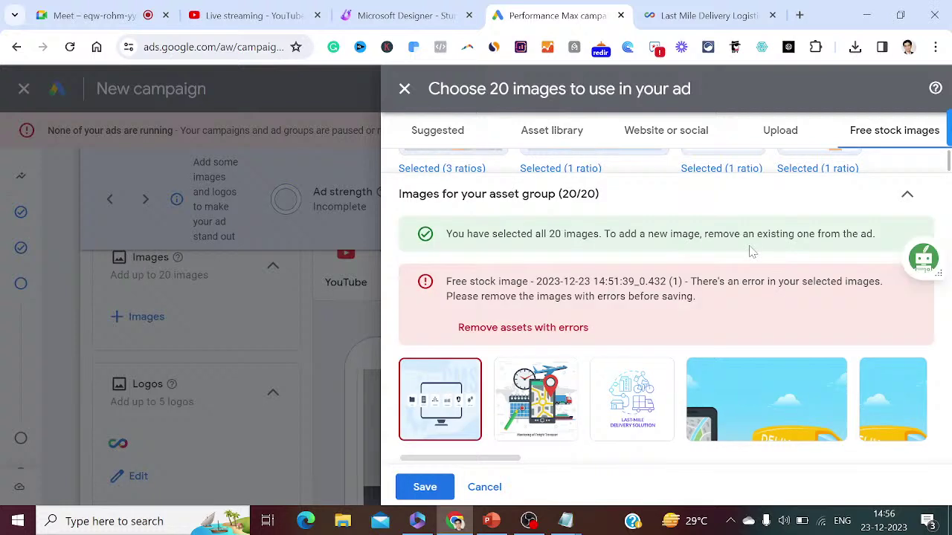
pyautogui.click(539, 334)
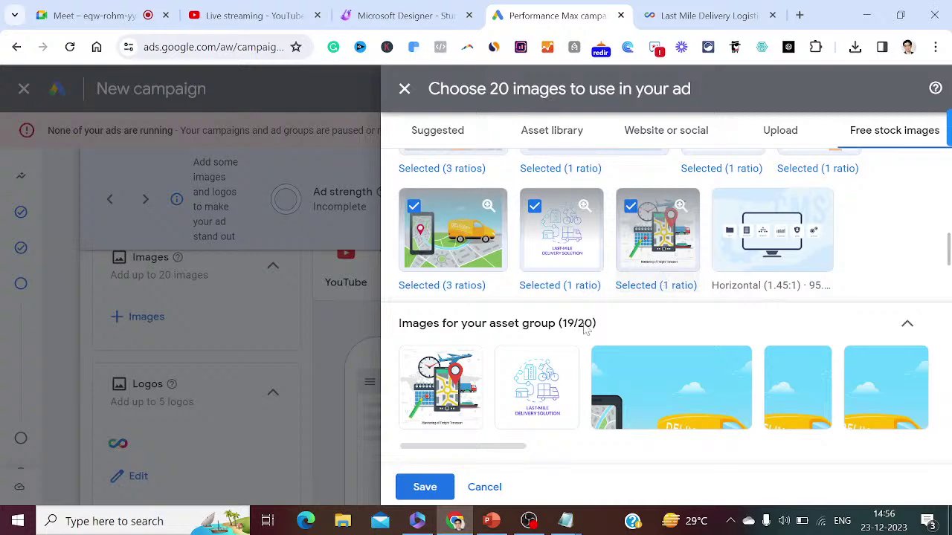
pyautogui.click(425, 489)
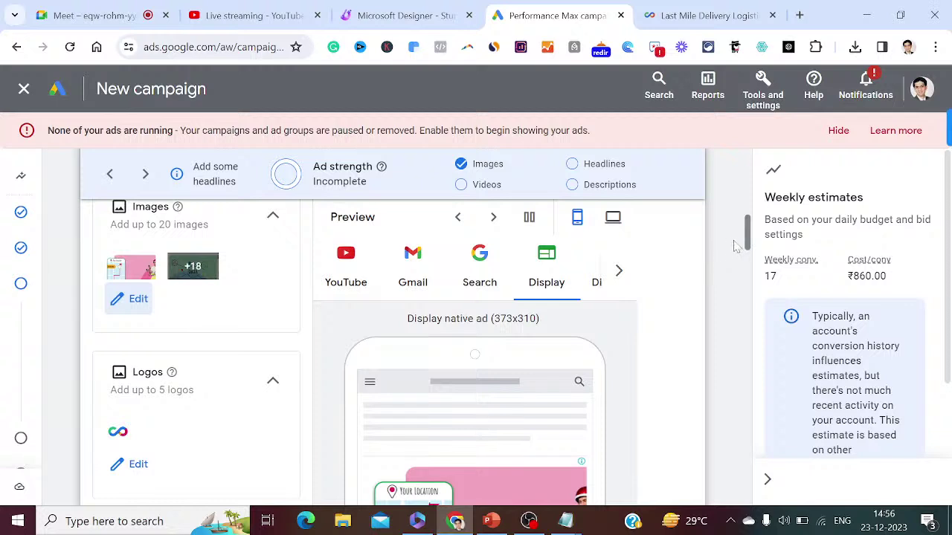
# - Add Notepad line 29 reading "Click on add logos", followed by a blank line
pyautogui.moveTo(747, 236)
pyautogui.mouseDown()
pyautogui.moveTo(747, 257)
pyautogui.moveTo(747, 240)
pyautogui.mouseUp()
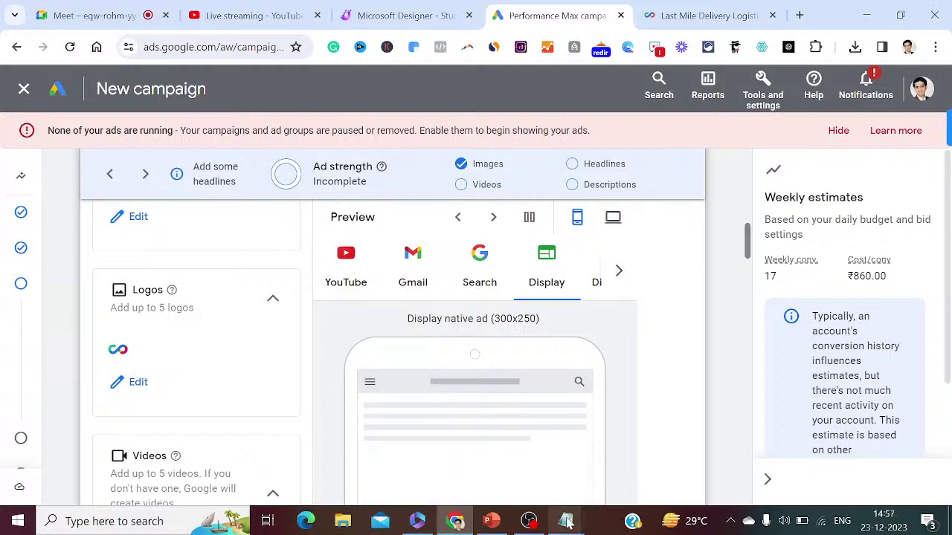
pyautogui.moveTo(566, 520)
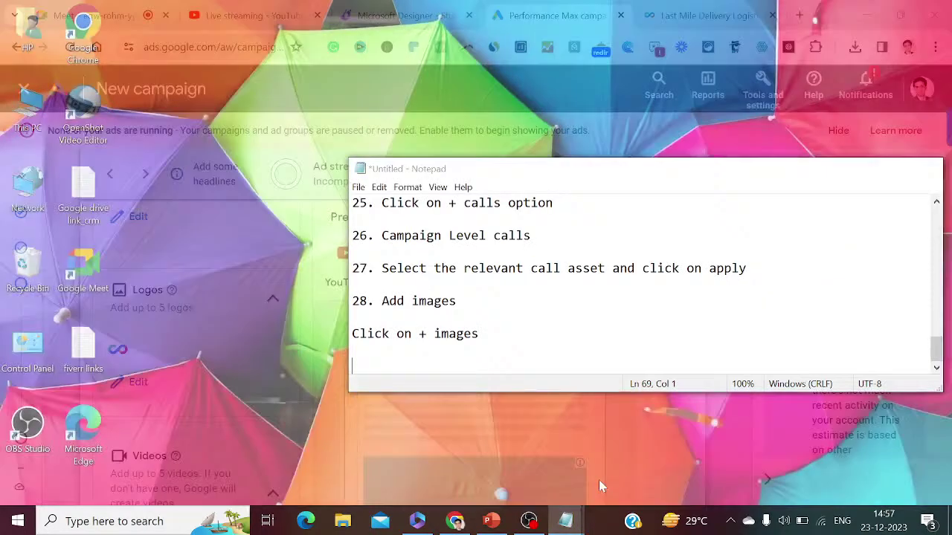
pyautogui.click(599, 480)
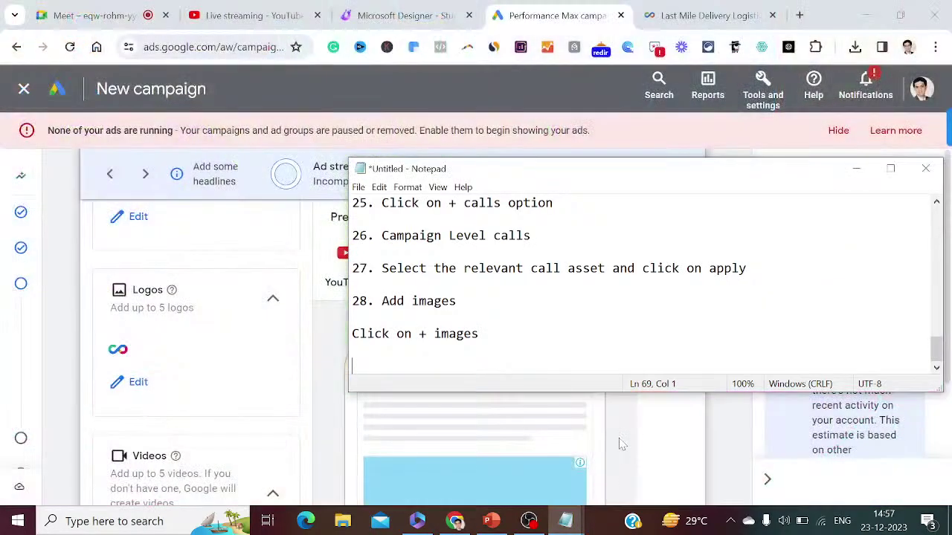
pyautogui.write('29. ')
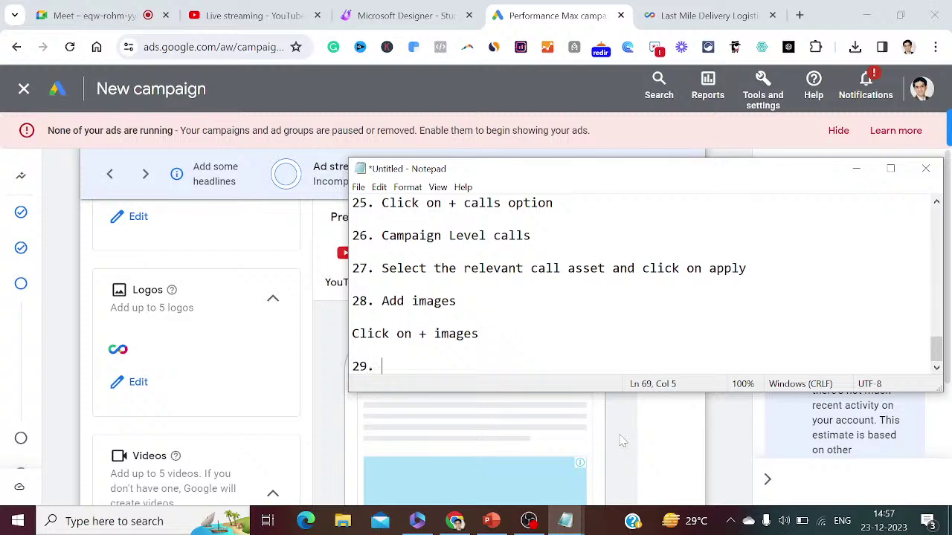
pyautogui.write('Click ')
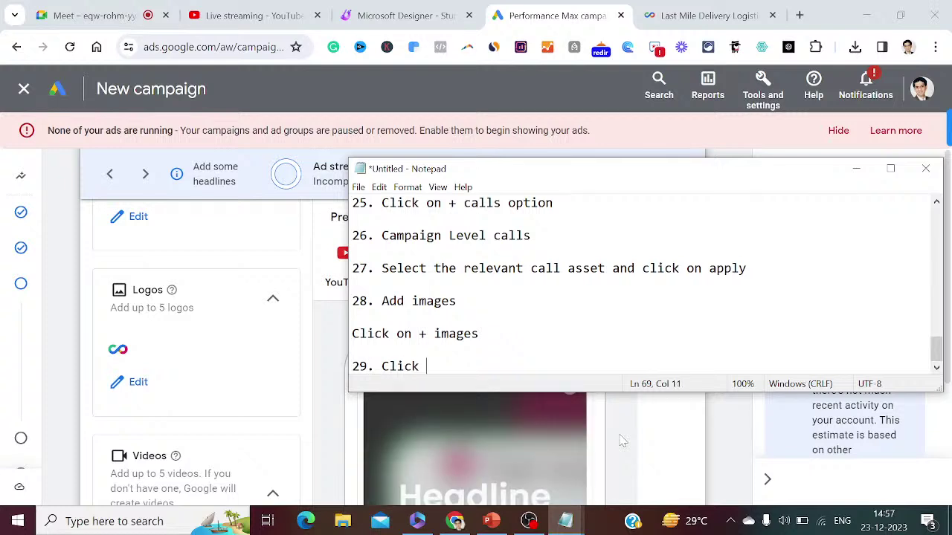
pyautogui.write('on')
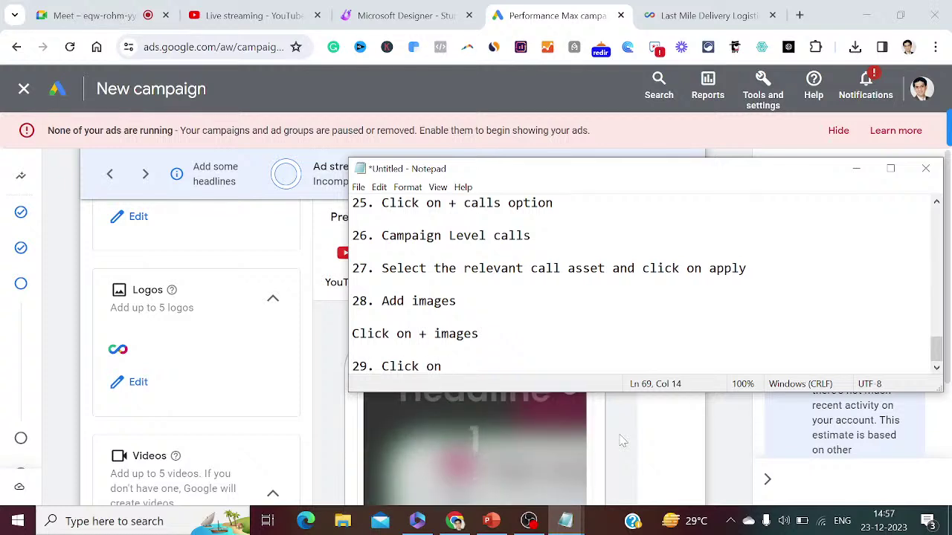
pyautogui.write('m add log')
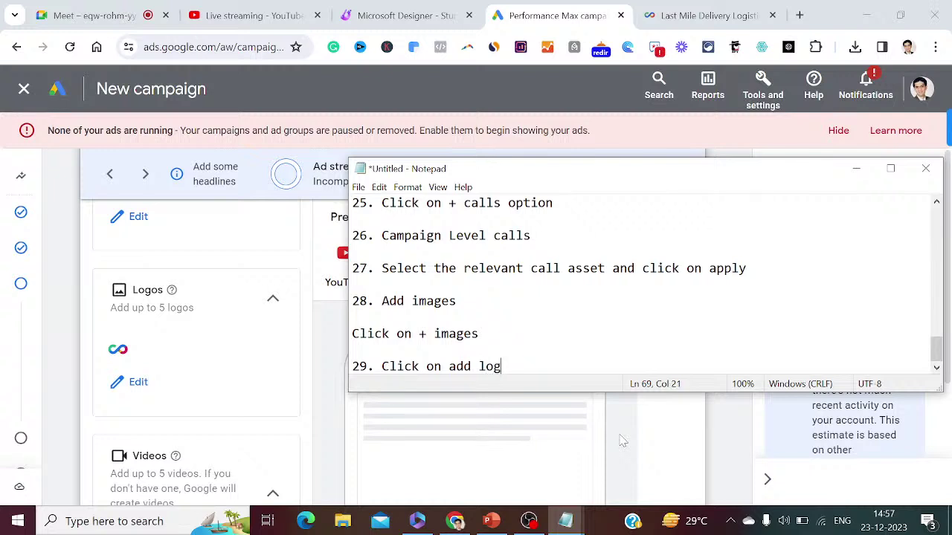
pyautogui.write('os')
pyautogui.press('Return')
pyautogui.press('Return')
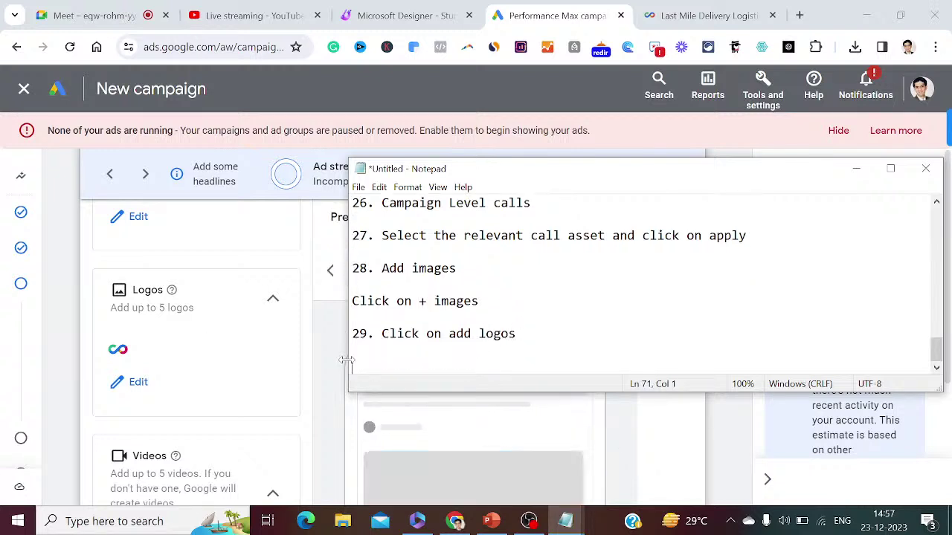
# - Review the asset group's existing logo and its crop options, and leave the logo selection without saving
pyautogui.click(140, 384)
pyautogui.click(139, 385)
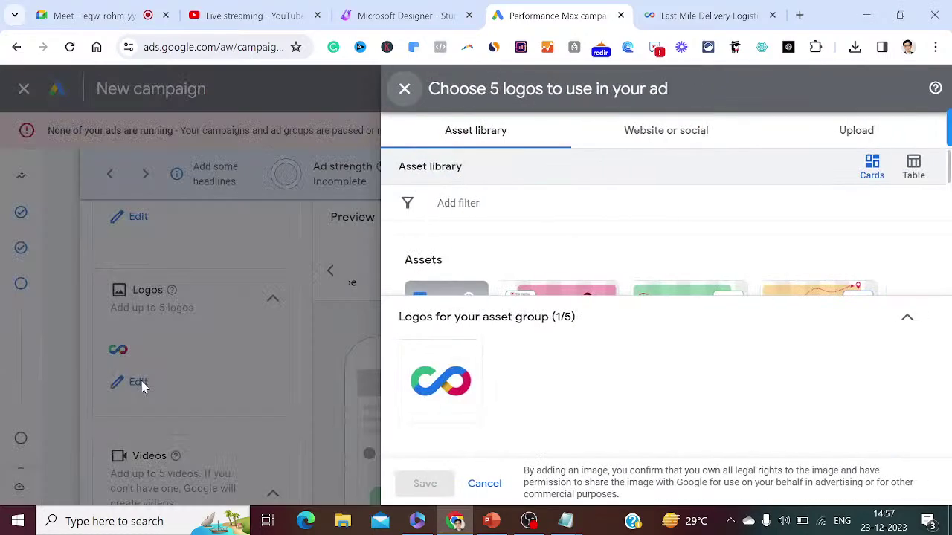
pyautogui.click(448, 382)
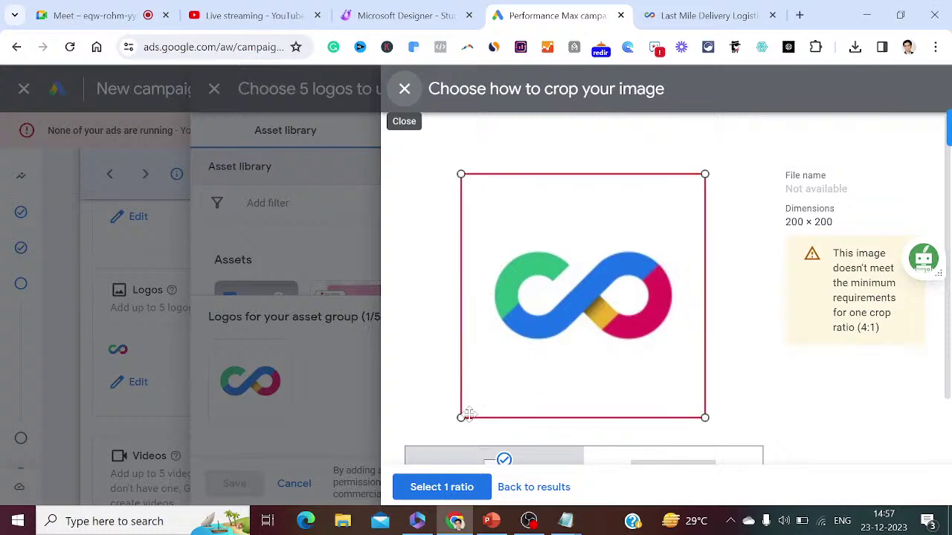
pyautogui.click(441, 488)
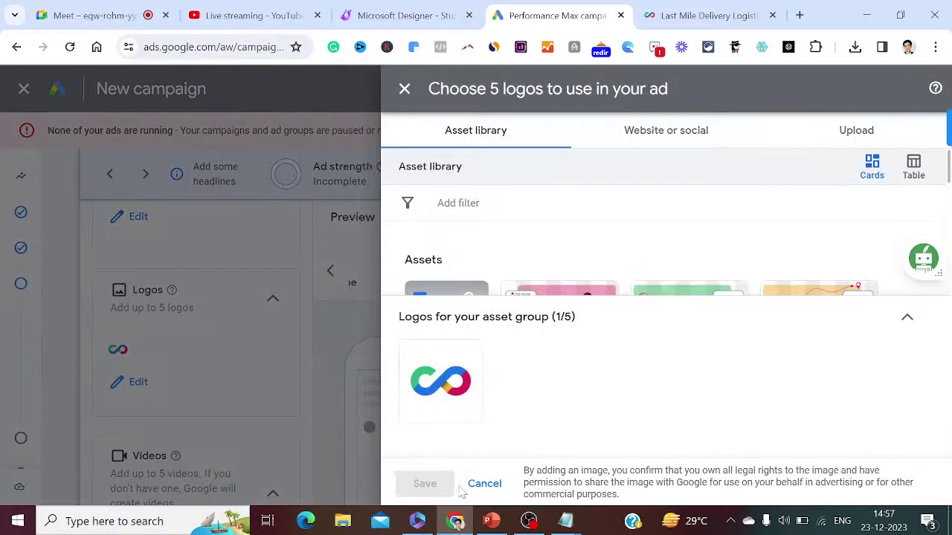
pyautogui.click(484, 484)
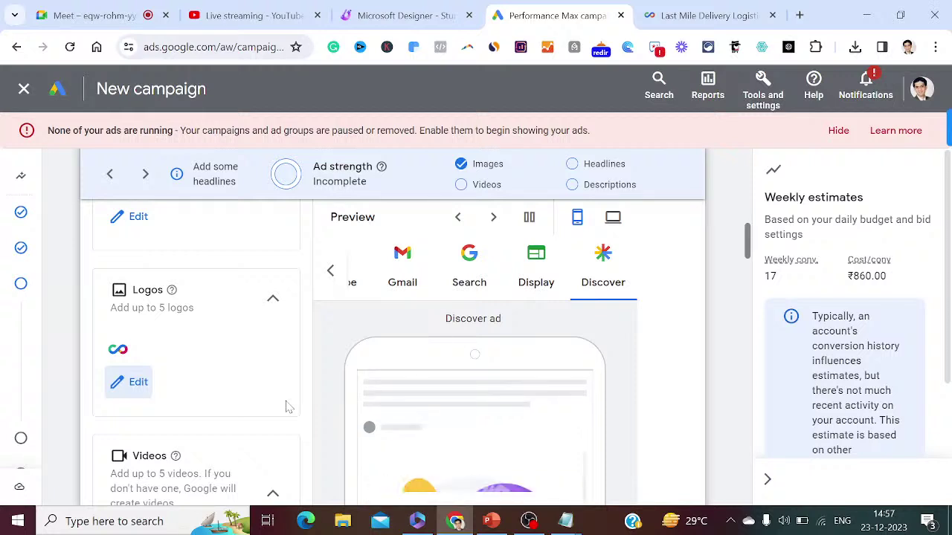
pyautogui.click(452, 294)
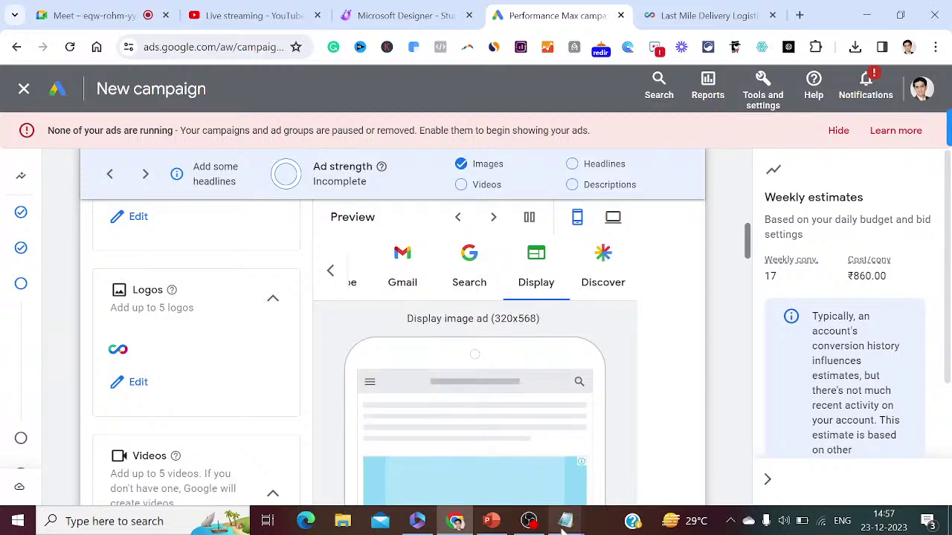
# - Add Notepad line 30 reading "Now lets add videos", followed by a blank line
pyautogui.moveTo(566, 522)
pyautogui.click(613, 476)
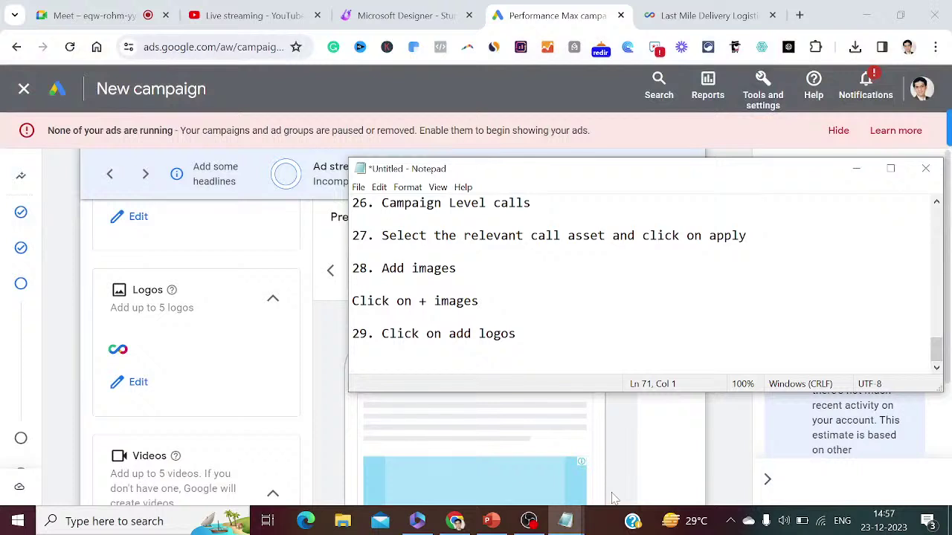
pyautogui.write('30.')
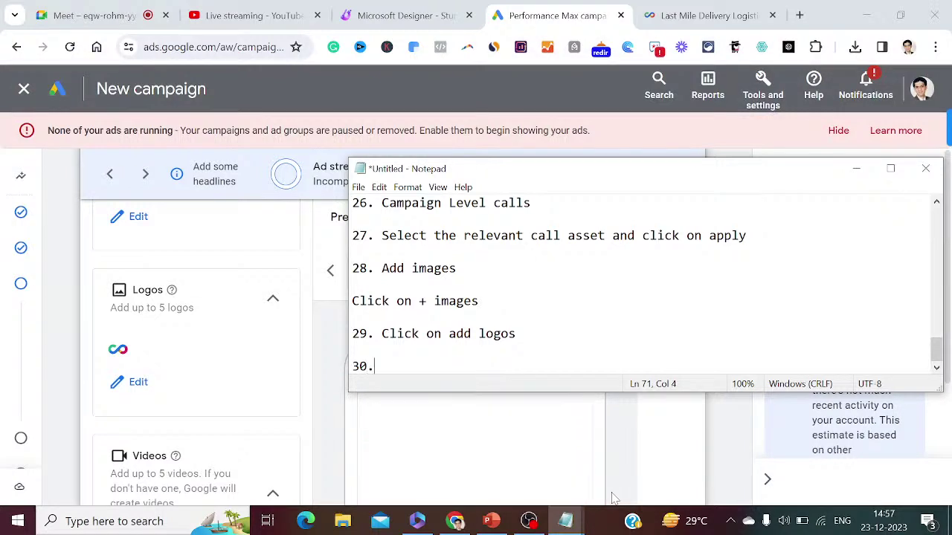
pyautogui.write(' Now le')
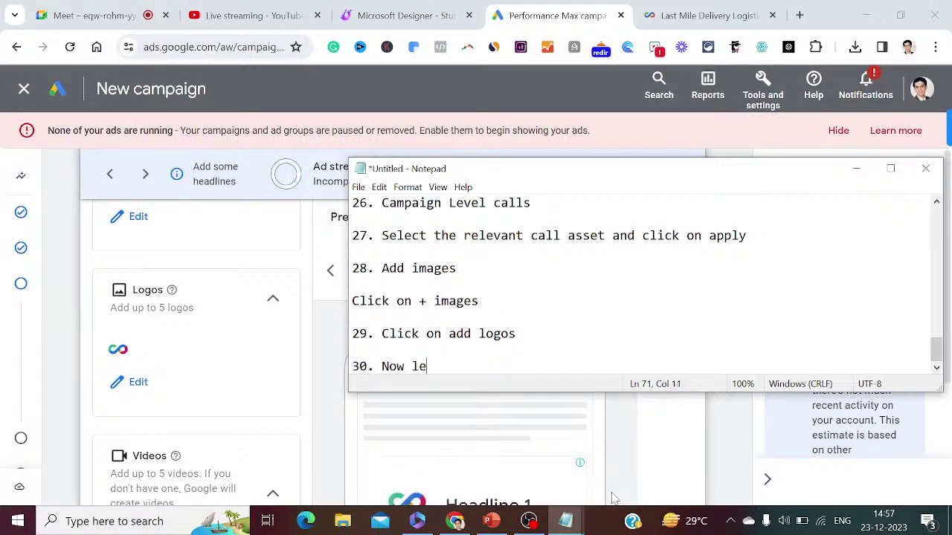
pyautogui.write('ts add videos')
pyautogui.press('Return')
pyautogui.press('Return')
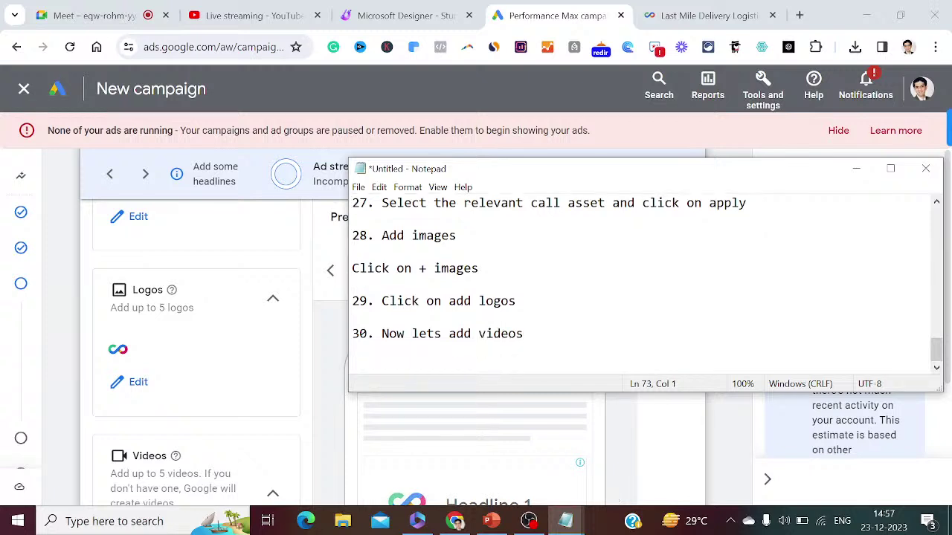
pyautogui.click(856, 168)
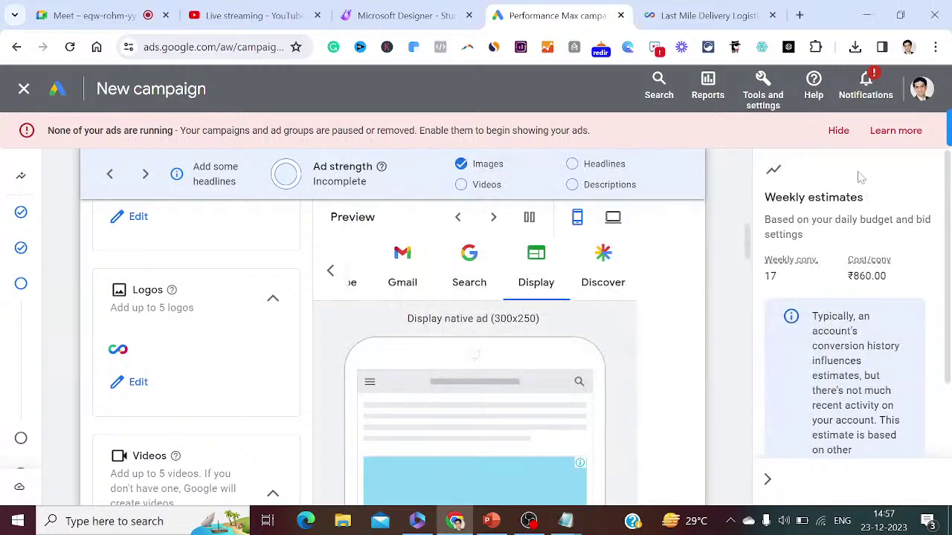
# - Check the Google Meet call and the YouTube Studio live stream, and return to the Google Ads campaign
pyautogui.click(96, 12)
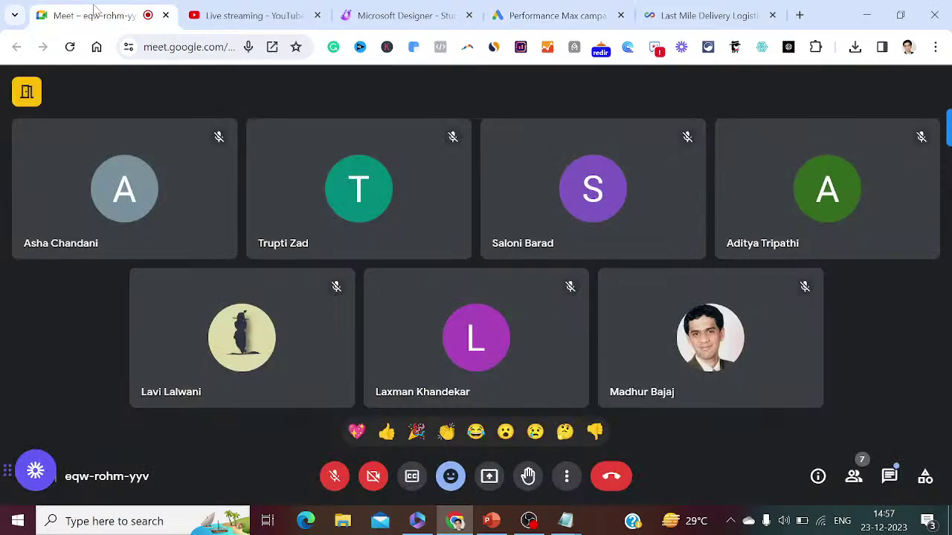
pyautogui.click(248, 15)
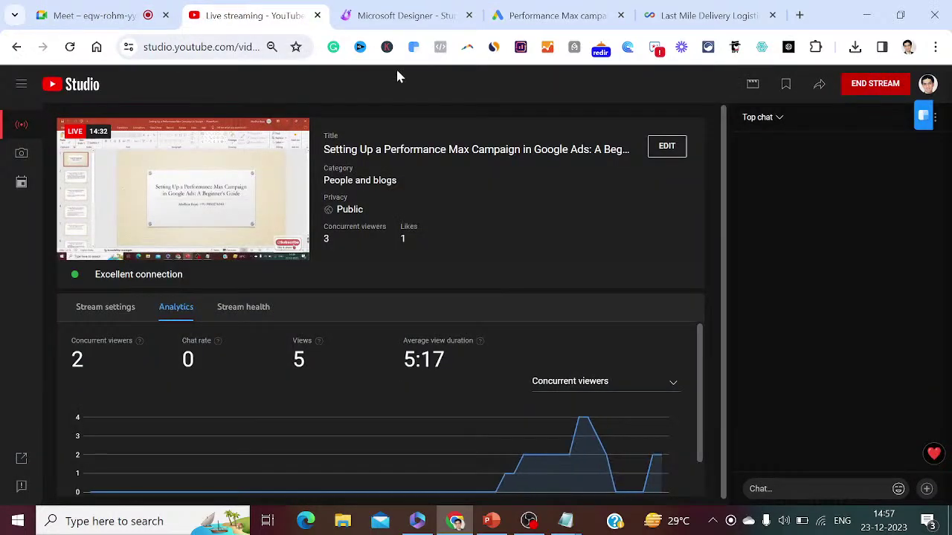
pyautogui.click(548, 16)
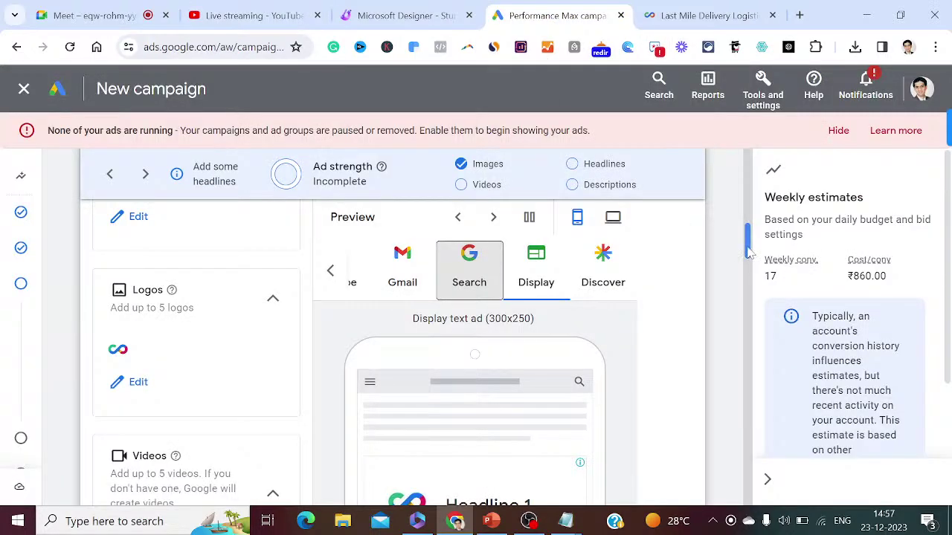
# - Add Notepad line 31 reading "Click on + videos", followed by a blank line
pyautogui.moveTo(749, 252); pyautogui.dragTo(748, 273)
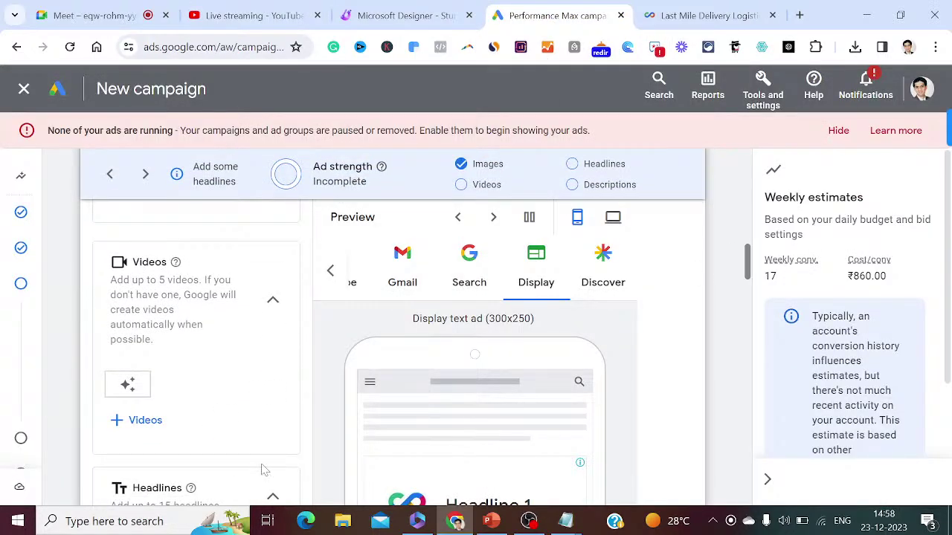
pyautogui.moveTo(565, 521)
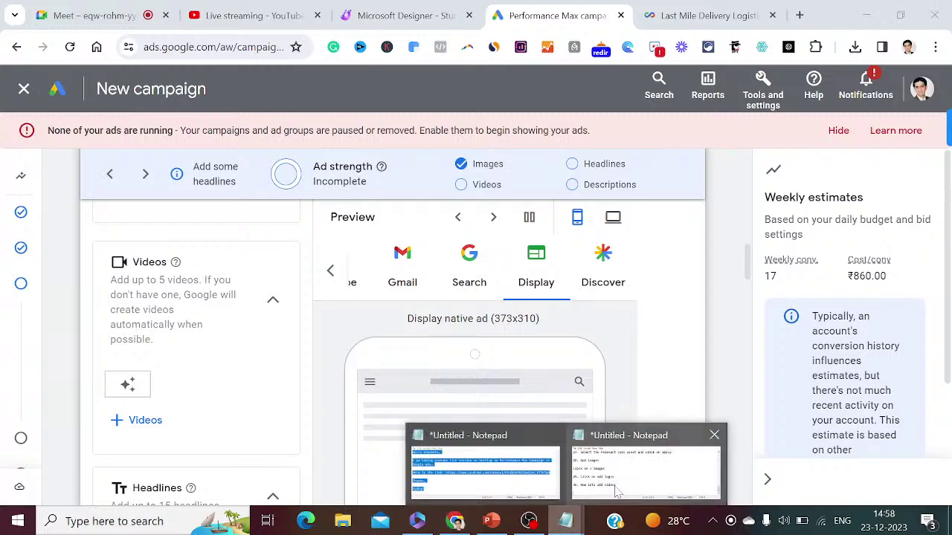
pyautogui.click(614, 490)
pyautogui.write('31.')
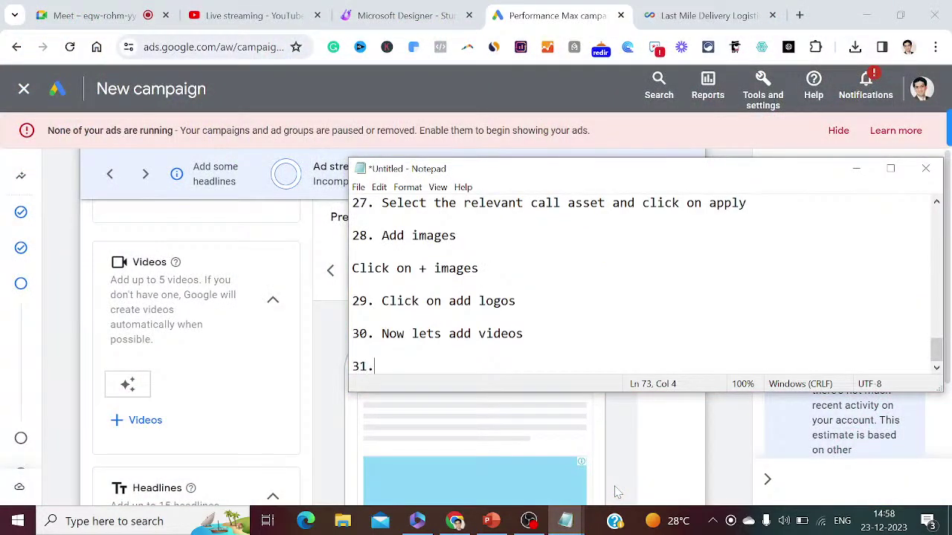
pyautogui.write(' Click')
pyautogui.write('onm')
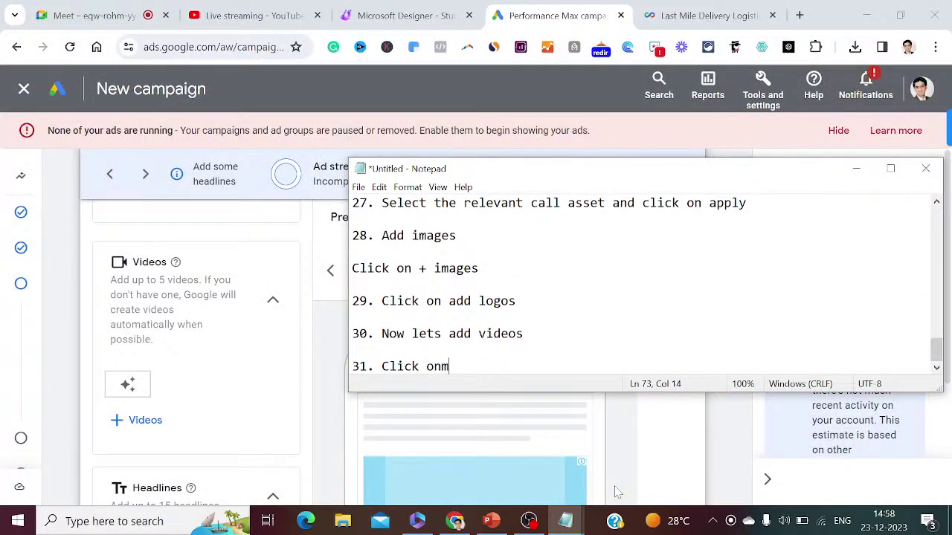
pyautogui.press('BackSpace')
pyautogui.write('+ videos')
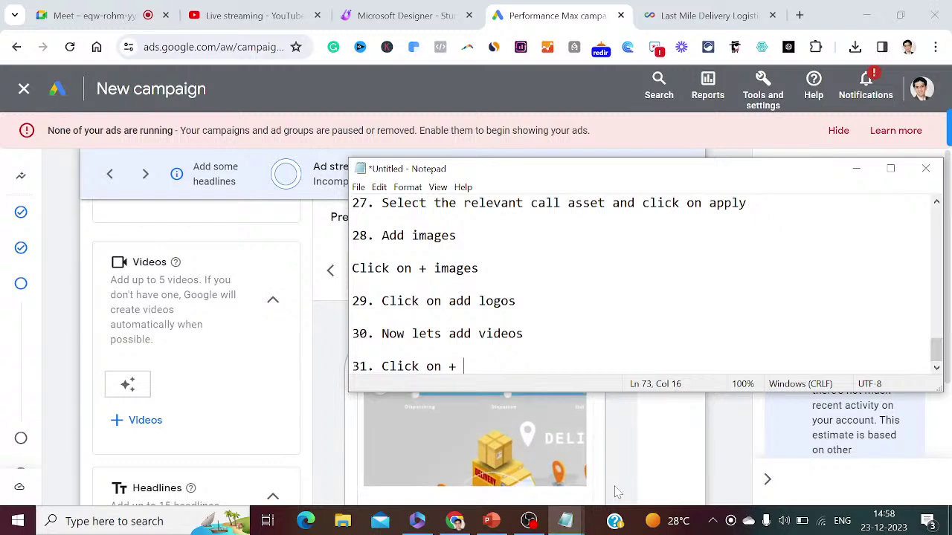
pyautogui.press('Return')
pyautogui.press('Return')
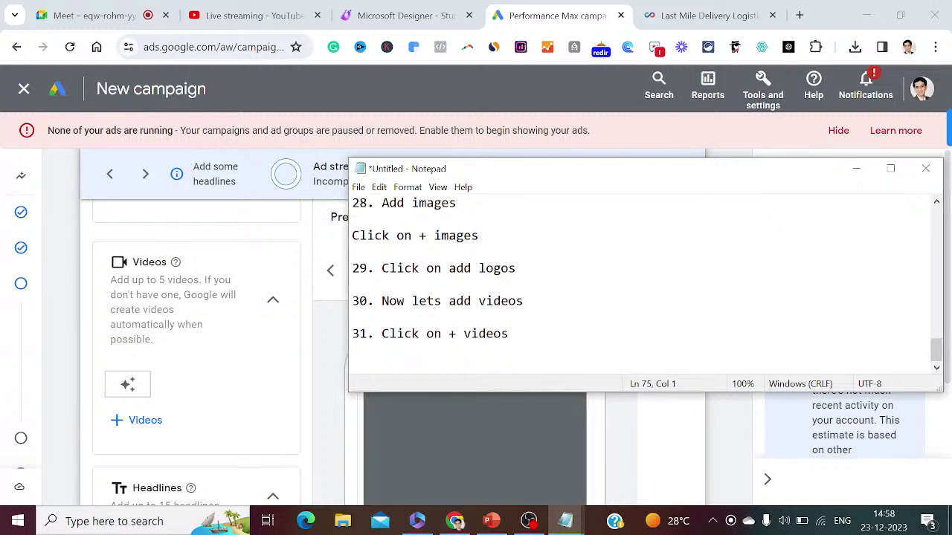
pyautogui.click(856, 168)
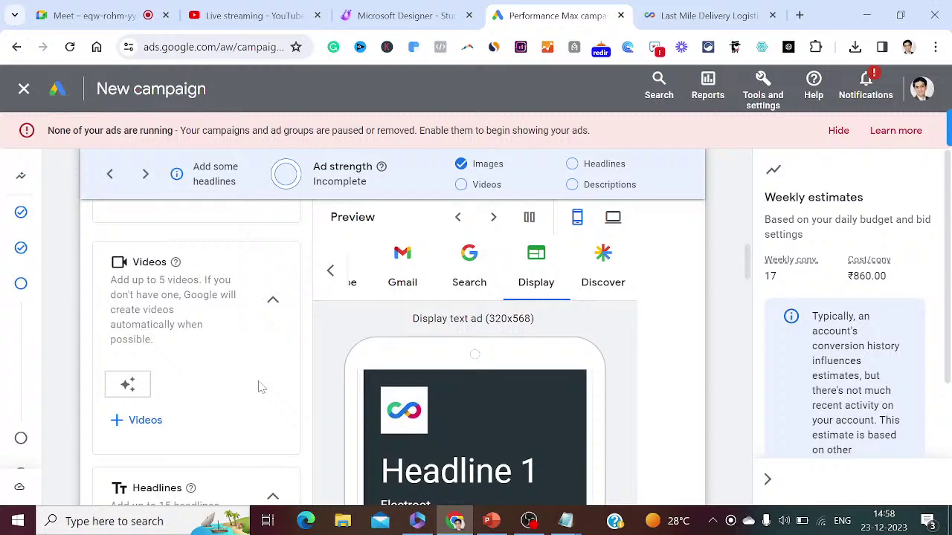
# - Start adding videos to the asset group in Google Ads and switch the video source to YouTube search
pyautogui.click(147, 421)
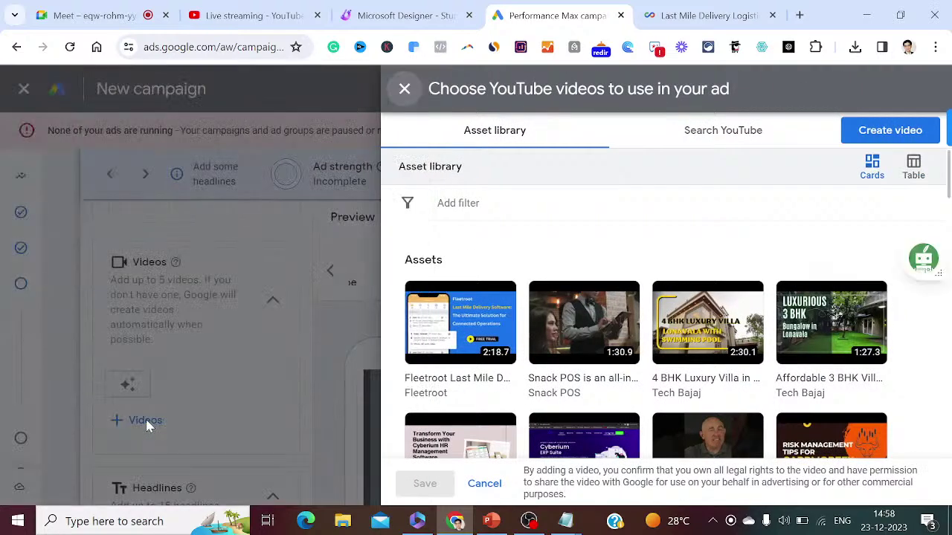
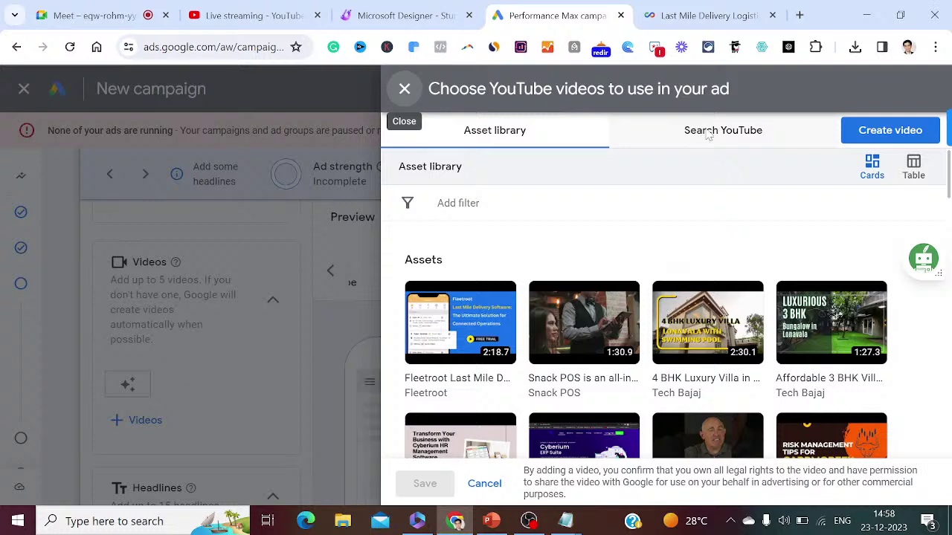
pyautogui.click(706, 132)
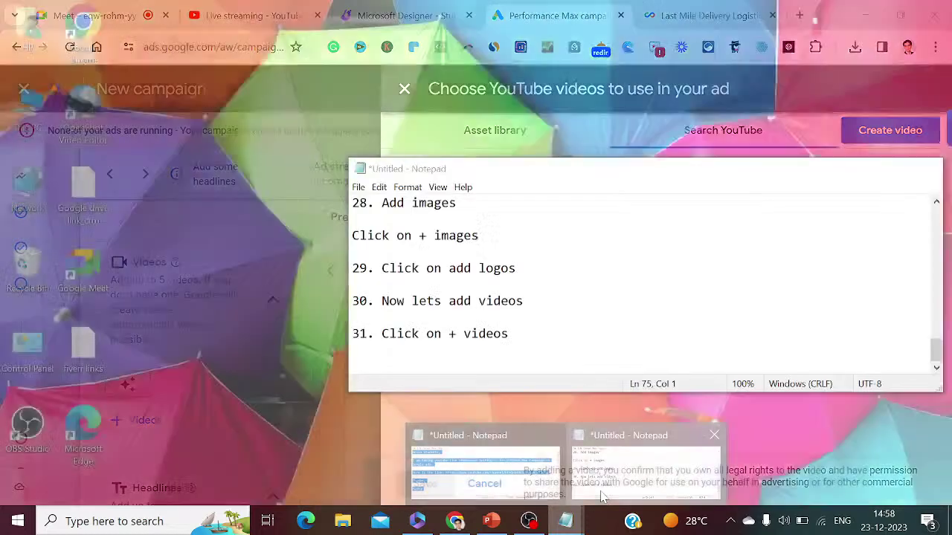
# - Add Notepad line 32 reading "Click on search youtube", followed by a blank line
pyautogui.click(602, 487)
pyautogui.write('32. ')
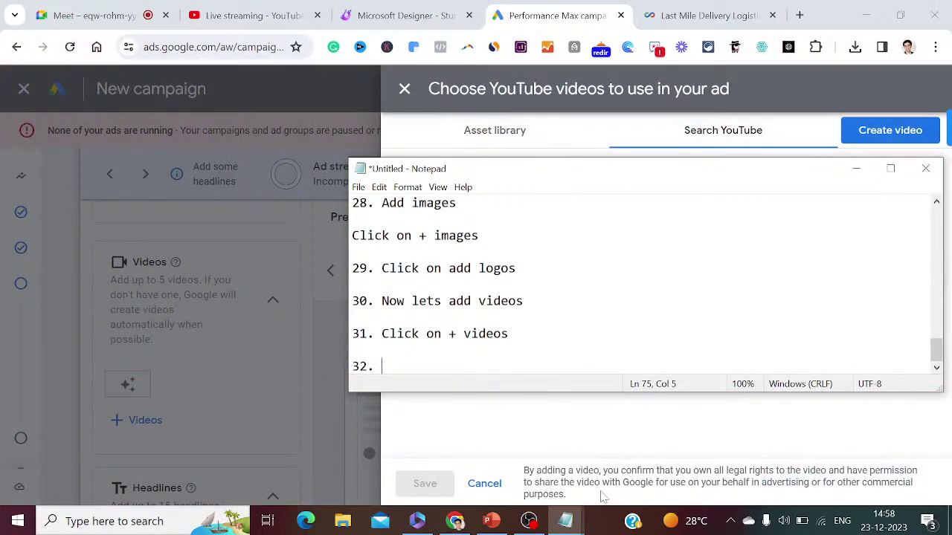
pyautogui.write('Clicj')
pyautogui.press('BackSpace')
pyautogui.press('BackSpace')
pyautogui.write('k on sear')
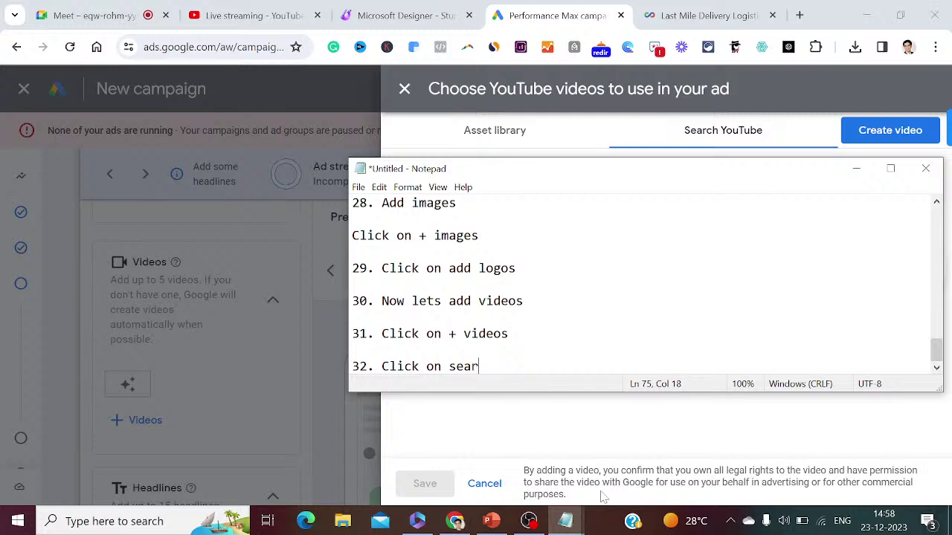
pyautogui.write('ch youtube')
pyautogui.press('Return')
pyautogui.press('Return')
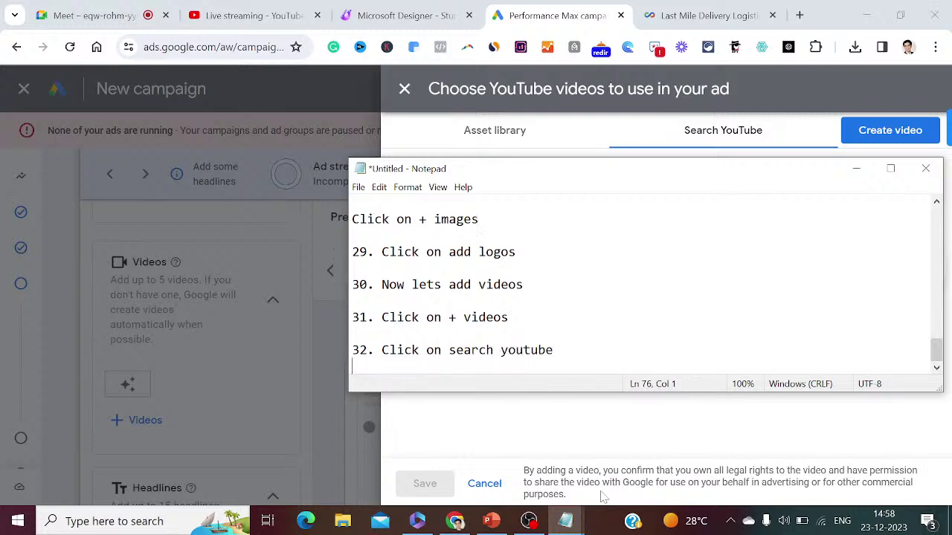
# - Add Notepad line 33 reading "Enter the channel name or youtube URL"
pyautogui.write('33.')
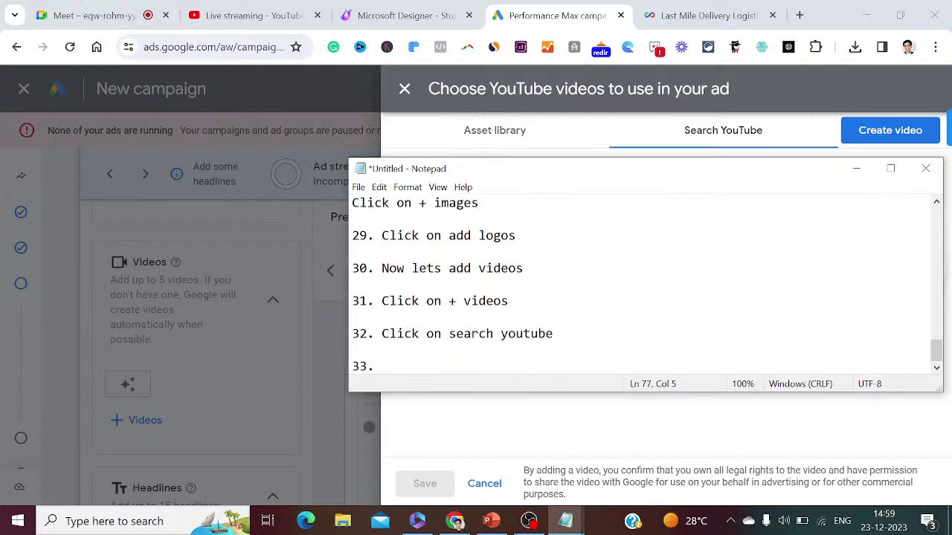
pyautogui.click(856, 168)
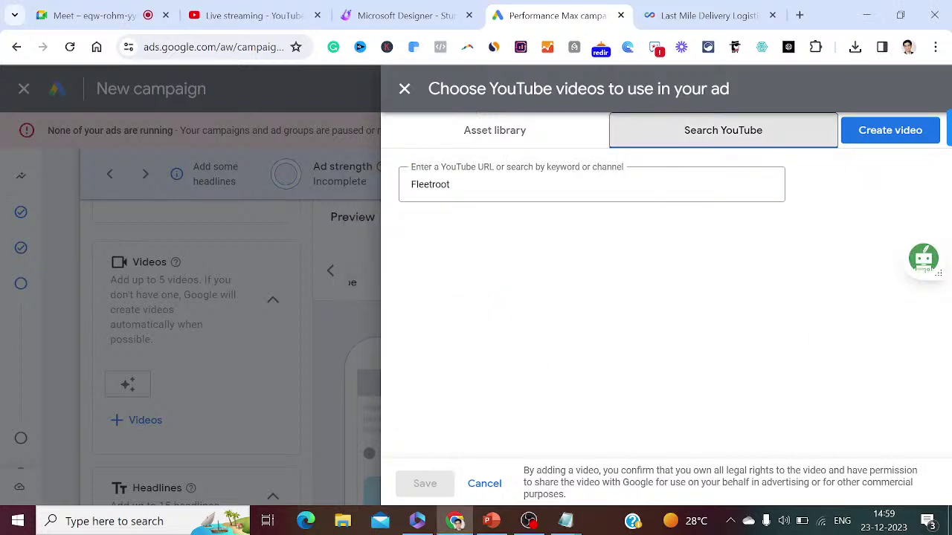
pyautogui.moveTo(565, 522)
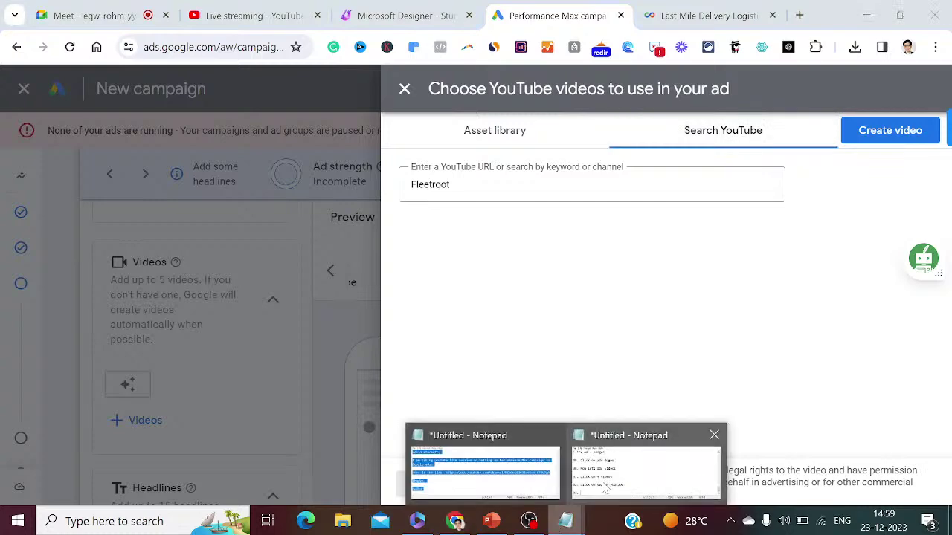
pyautogui.click(605, 490)
pyautogui.write('E')
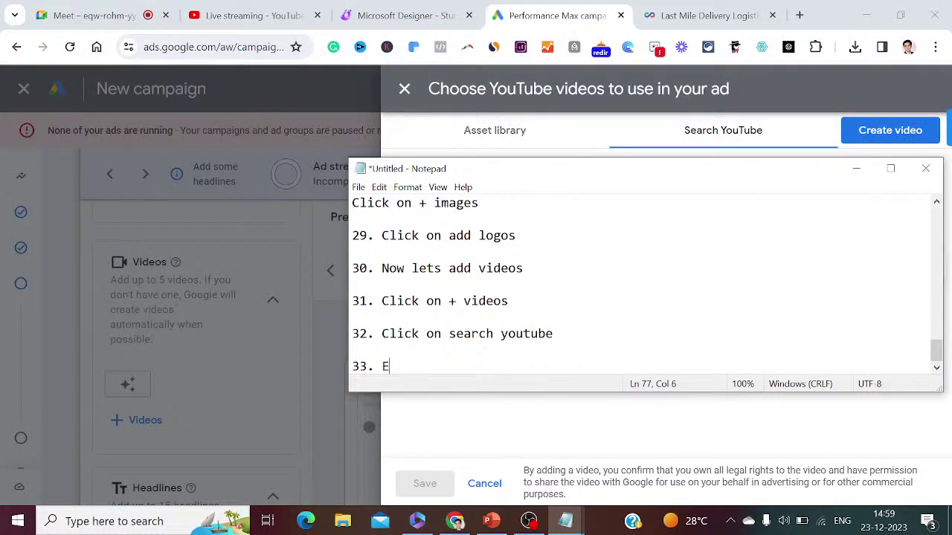
pyautogui.write('nter the chann')
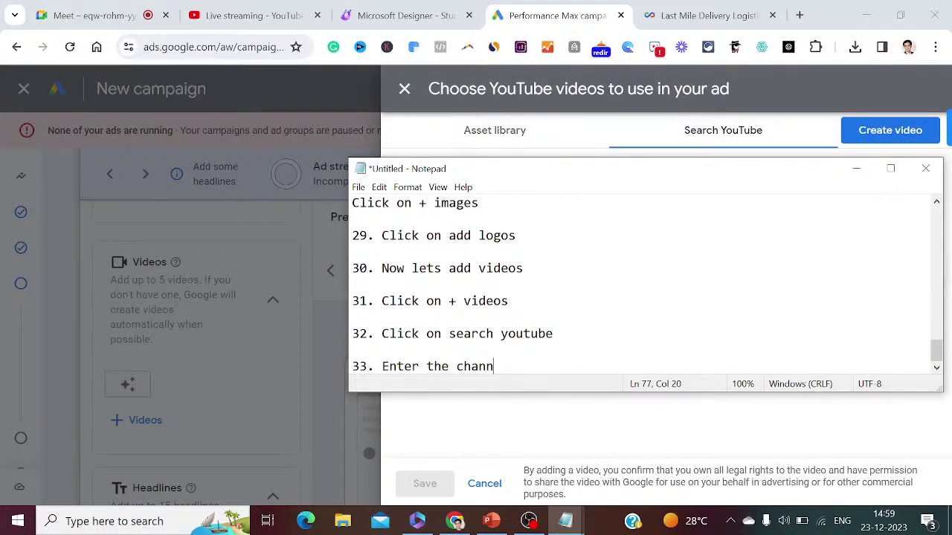
pyautogui.write('el name or')
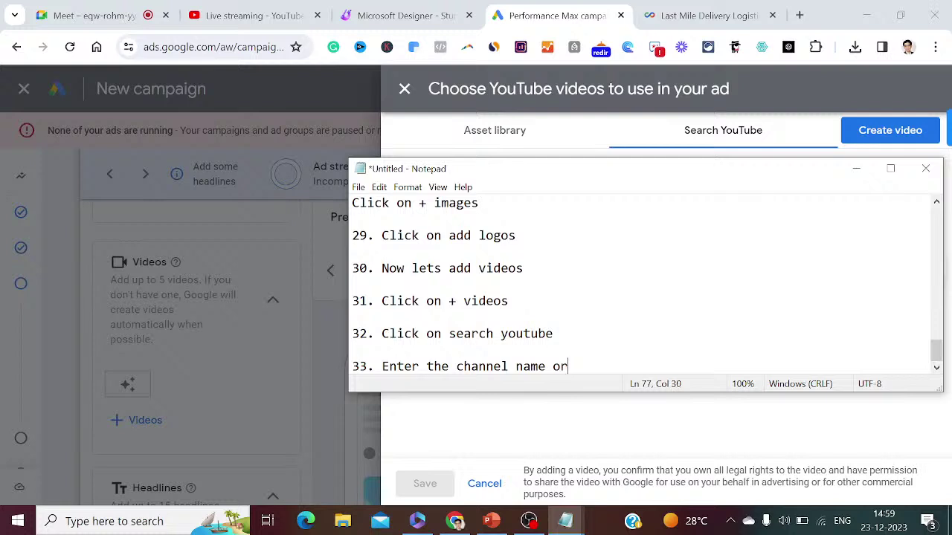
pyautogui.write(' youtube URL')
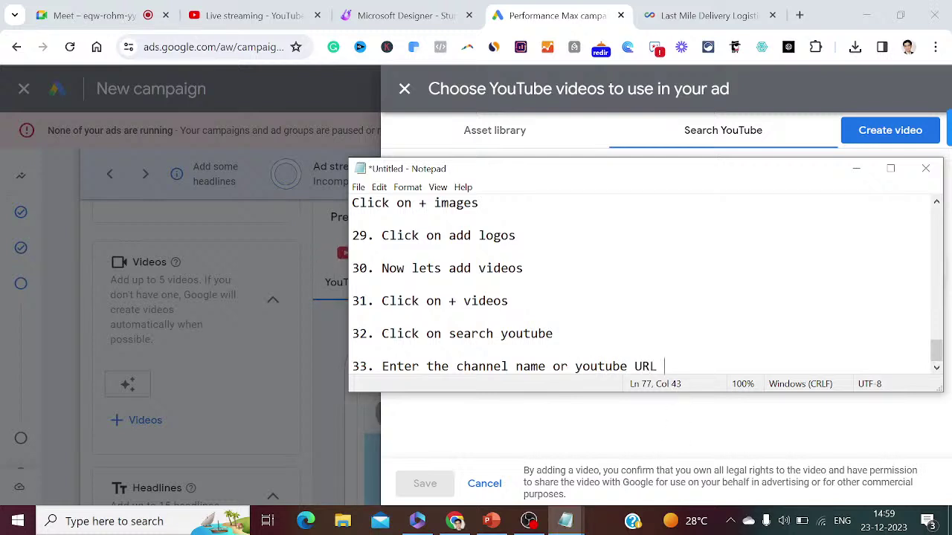
pyautogui.click(857, 169)
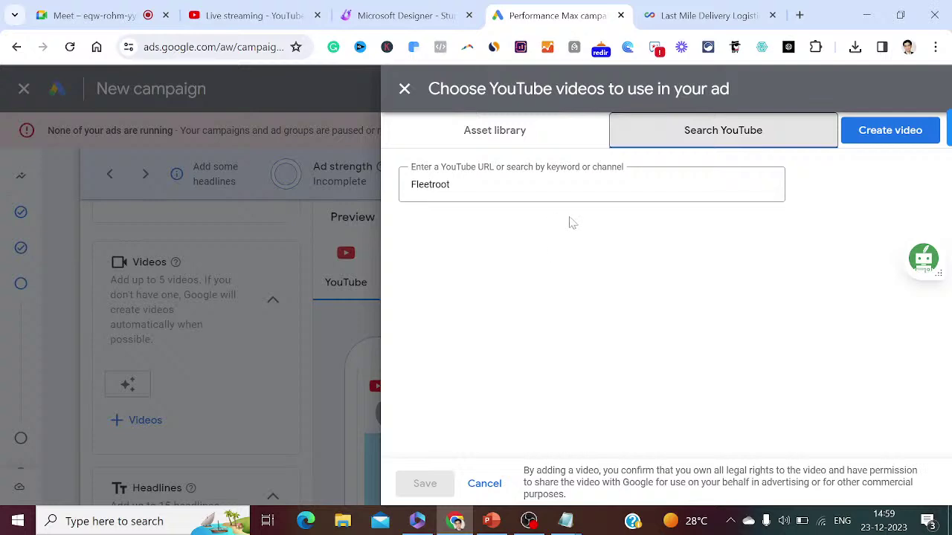
# - Bring up the YouTube video results for Fleetroot, and add Notepad line 34 reading "Click on search", followed by a blank line
pyautogui.click(563, 194)
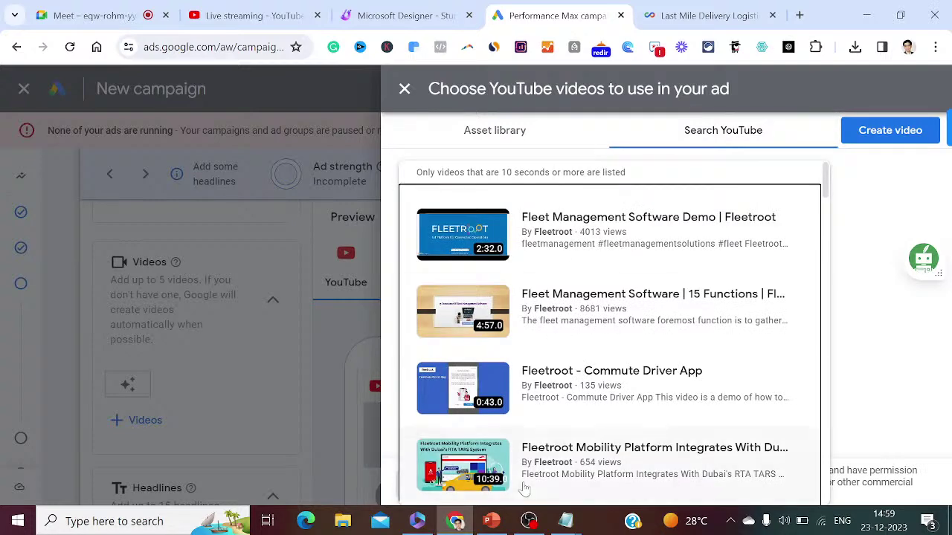
pyautogui.moveTo(566, 524)
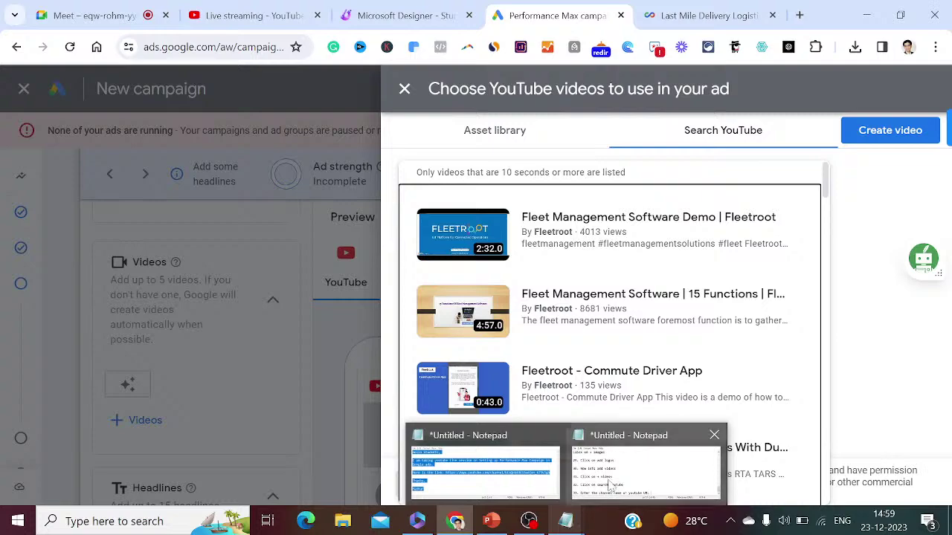
pyautogui.click(607, 486)
pyautogui.press('Return')
pyautogui.press('Return')
pyautogui.write('3')
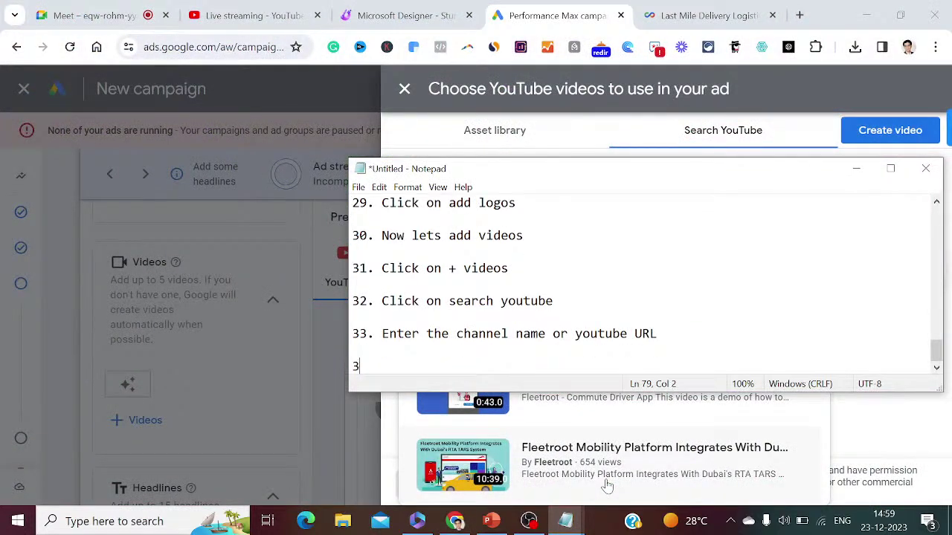
pyautogui.write('4. Click on search')
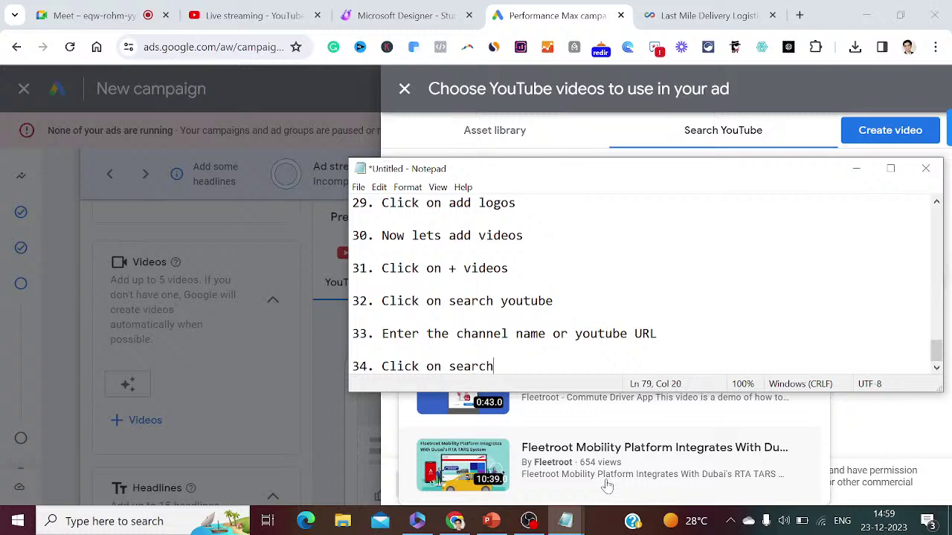
pyautogui.press('Return')
pyautogui.press('Return')
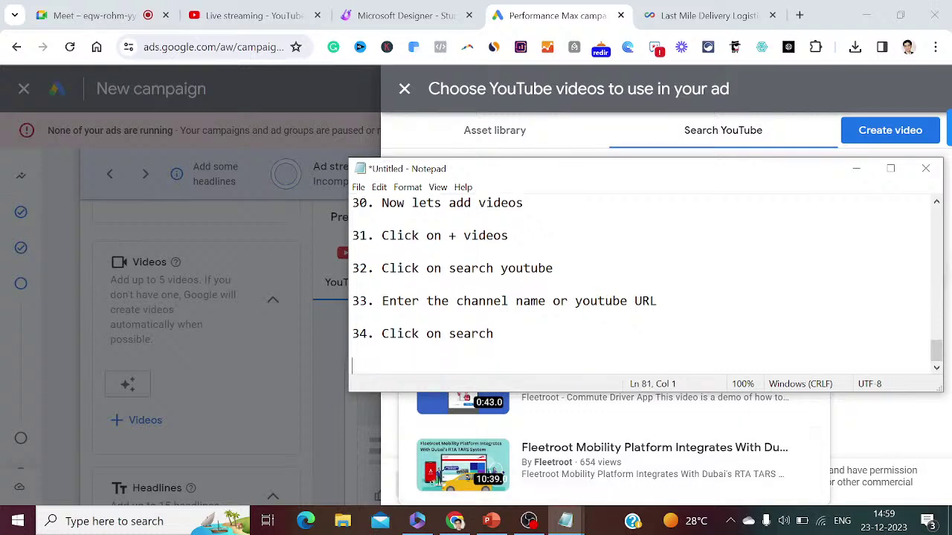
pyautogui.click(857, 171)
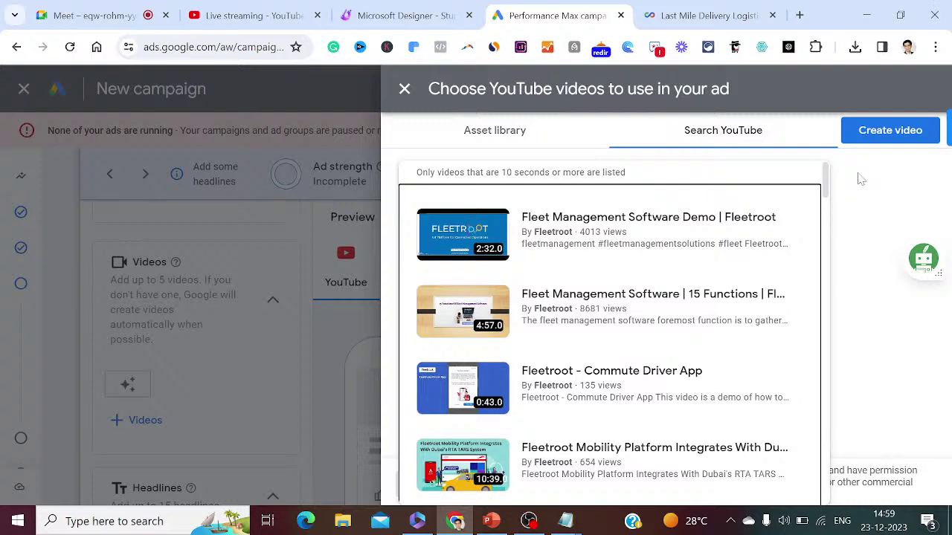
# - Select the "Fleetroot Last Mile Delivery Software" video from the YouTube results for the asset group
pyautogui.moveTo(827, 190); pyautogui.dragTo(825, 236)
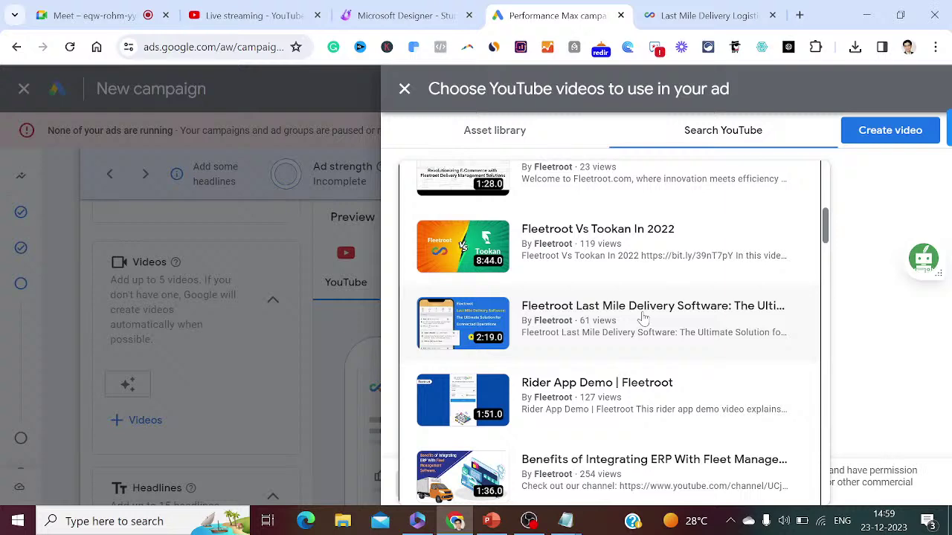
pyautogui.click(643, 318)
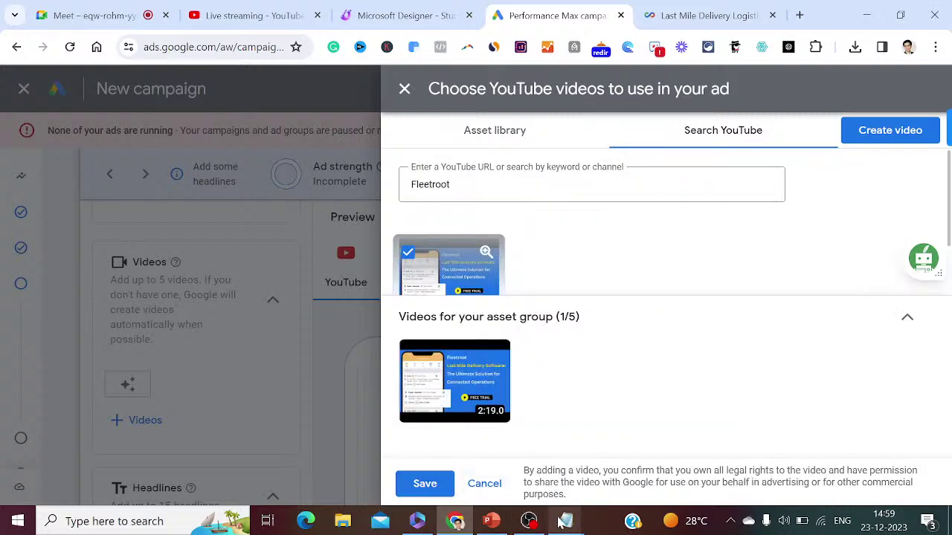
# - Add Notepad line 35 reading "Select the video and click on save", and save the chosen video to the asset group in Google Ads
pyautogui.moveTo(565, 521)
pyautogui.click(639, 475)
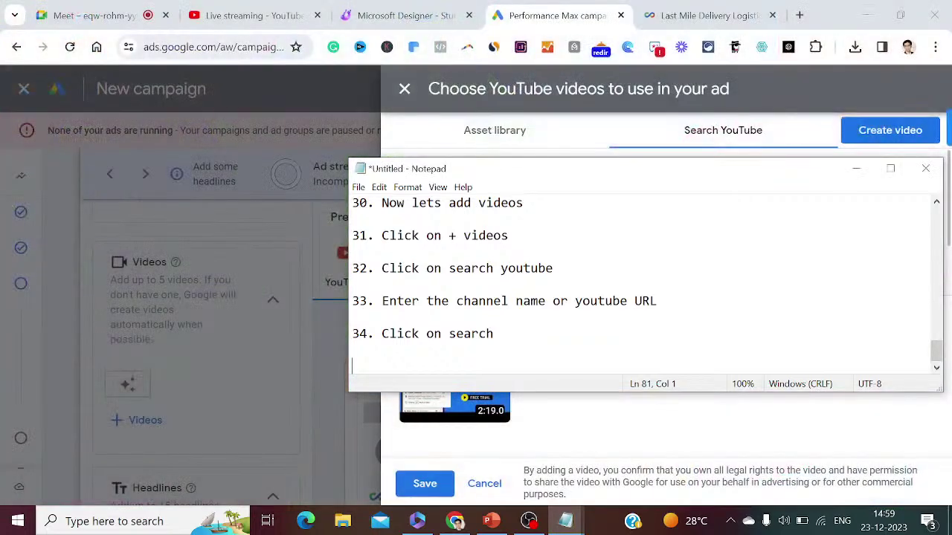
pyautogui.write('35. Select the vi')
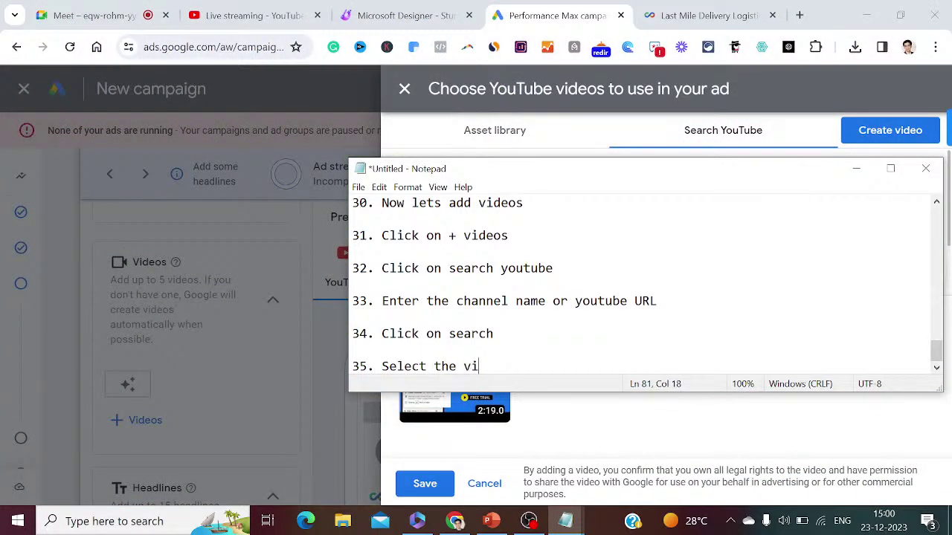
pyautogui.write('deo and clic')
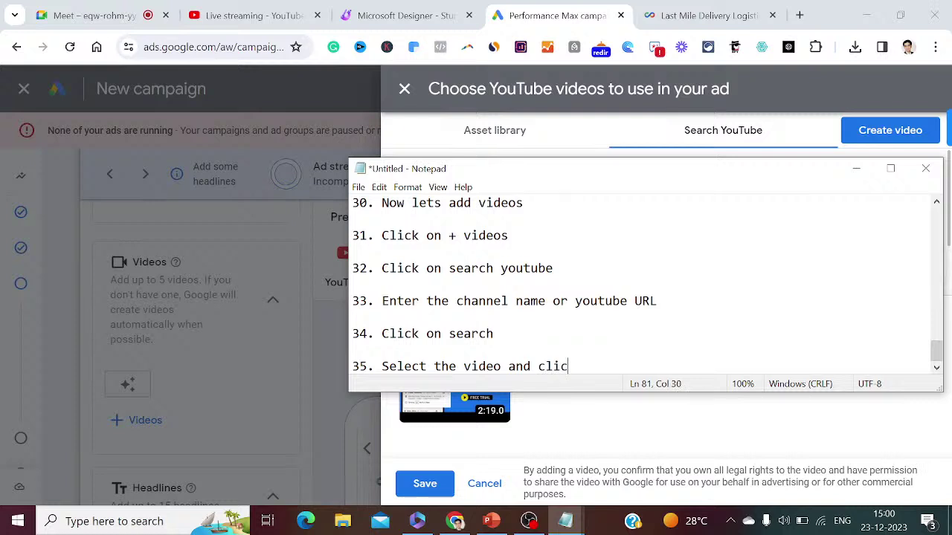
pyautogui.write('k on save')
pyautogui.click(856, 168)
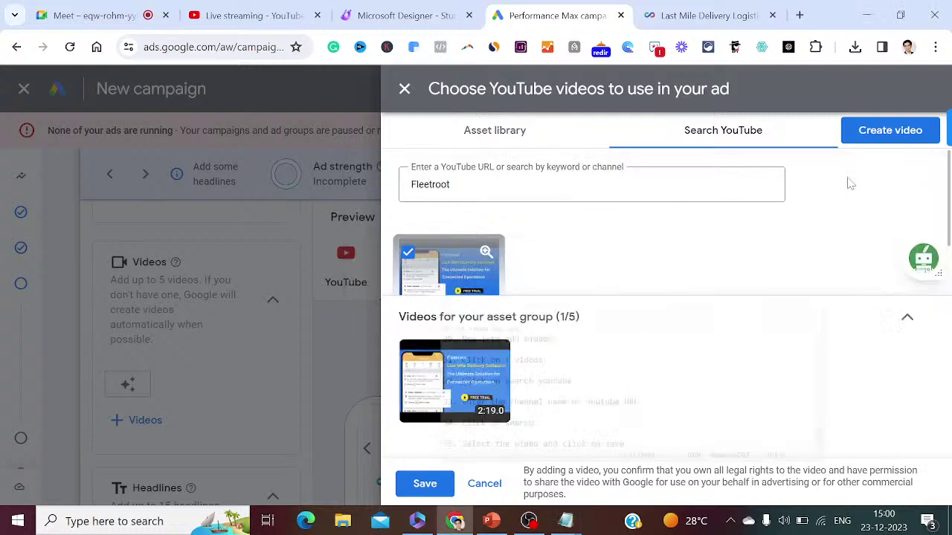
pyautogui.click(421, 485)
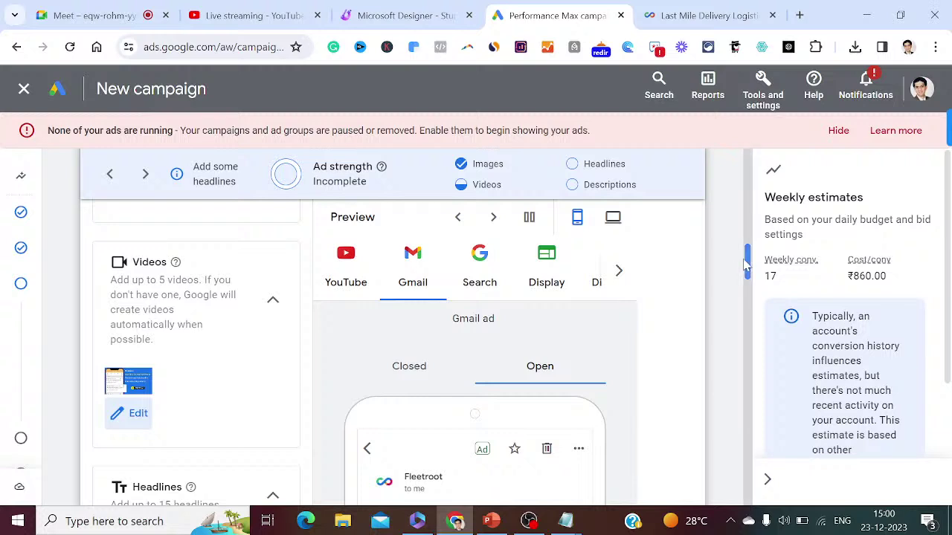
# - Add Notepad line 36 reading "Add 15 headlines", followed by a blank line
pyautogui.moveTo(746, 264); pyautogui.dragTo(746, 279)
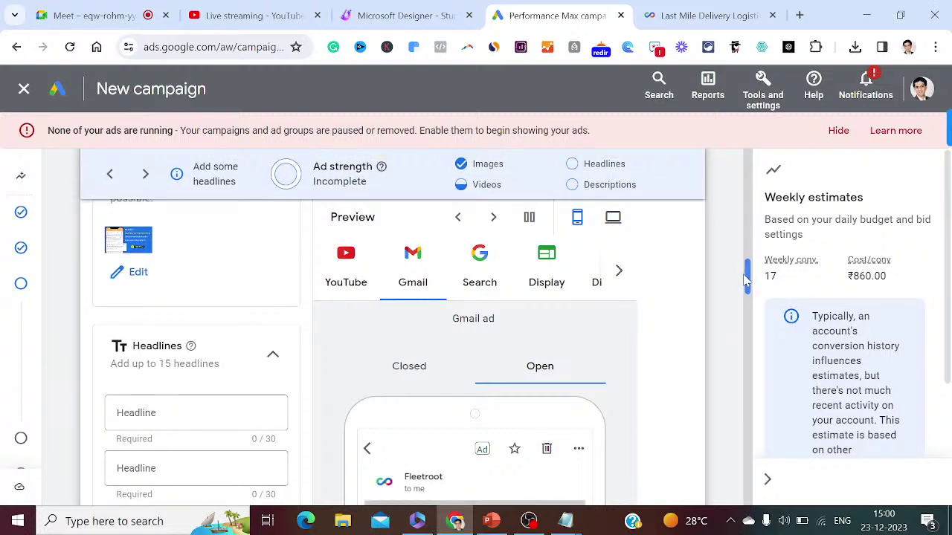
pyautogui.moveTo(573, 520)
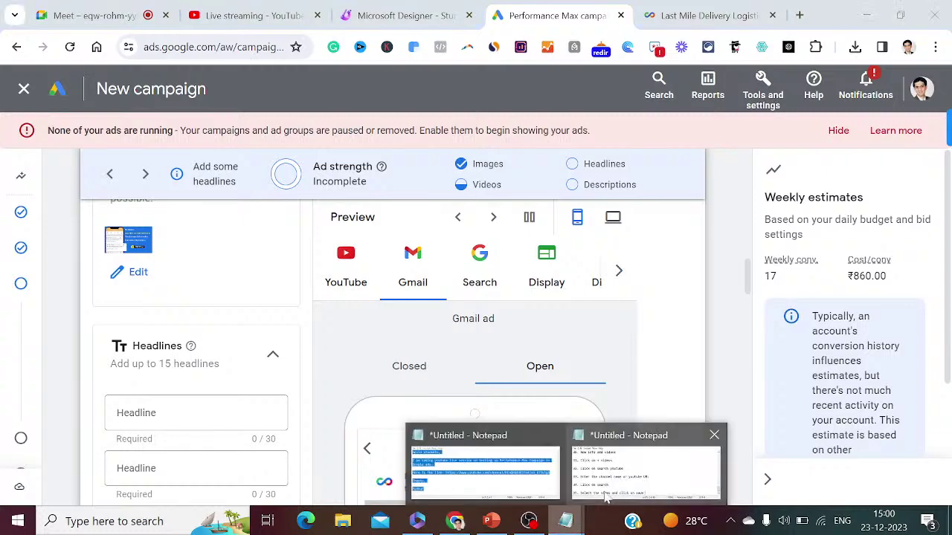
pyautogui.click(606, 498)
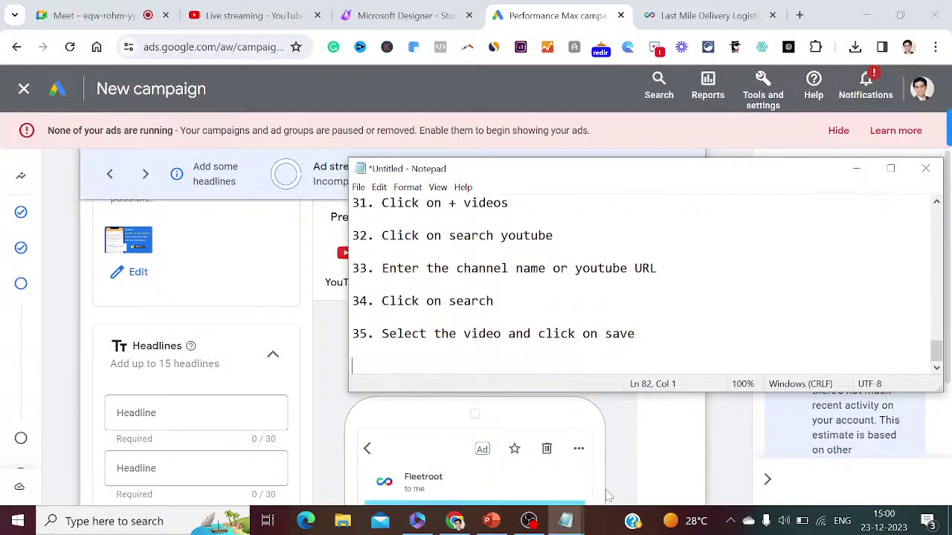
pyautogui.write('36. Add 1')
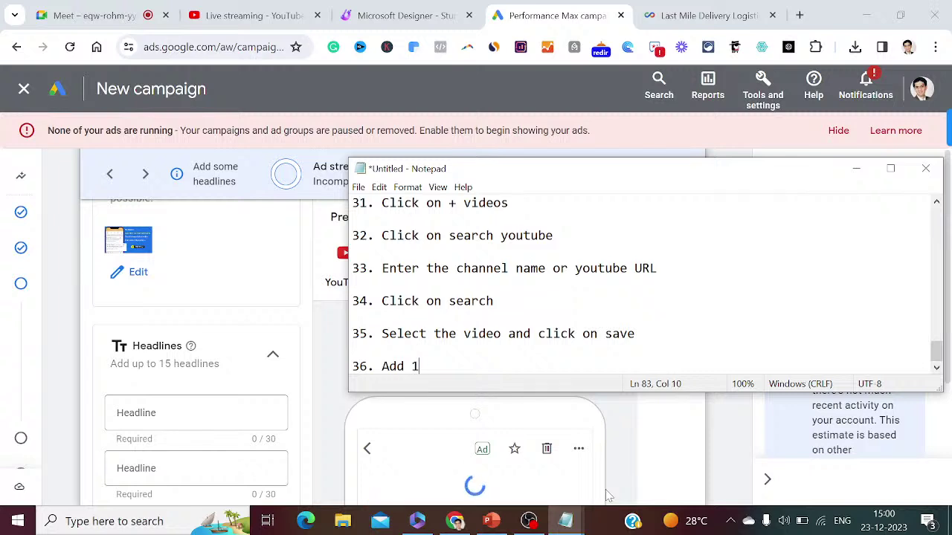
pyautogui.write('5 headlines')
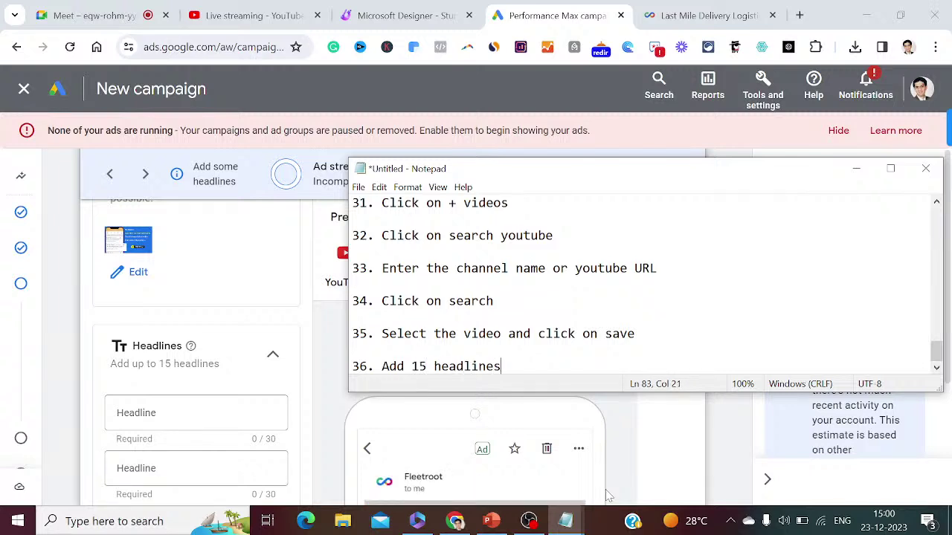
pyautogui.press('Return')
pyautogui.press('Return')
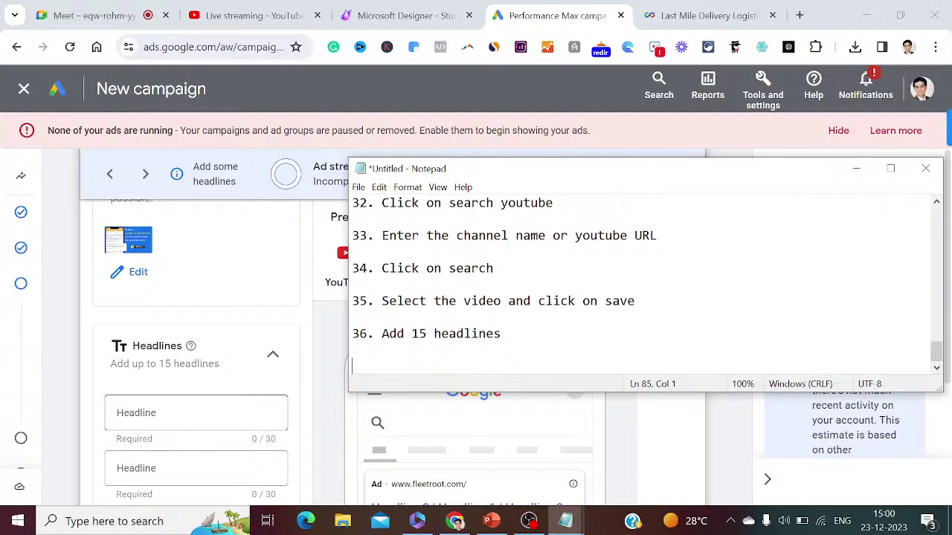
# - Fill the asset group's first headline in Google Ads with the suggested idea "Delivery Management System"
pyautogui.click(196, 413)
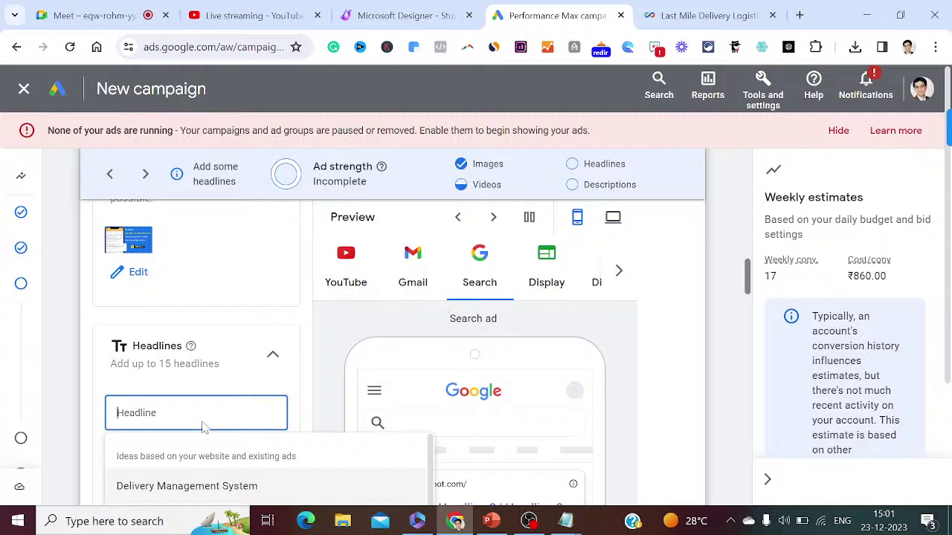
pyautogui.press('Down')
pyautogui.press('Down')
pyautogui.press('Down')
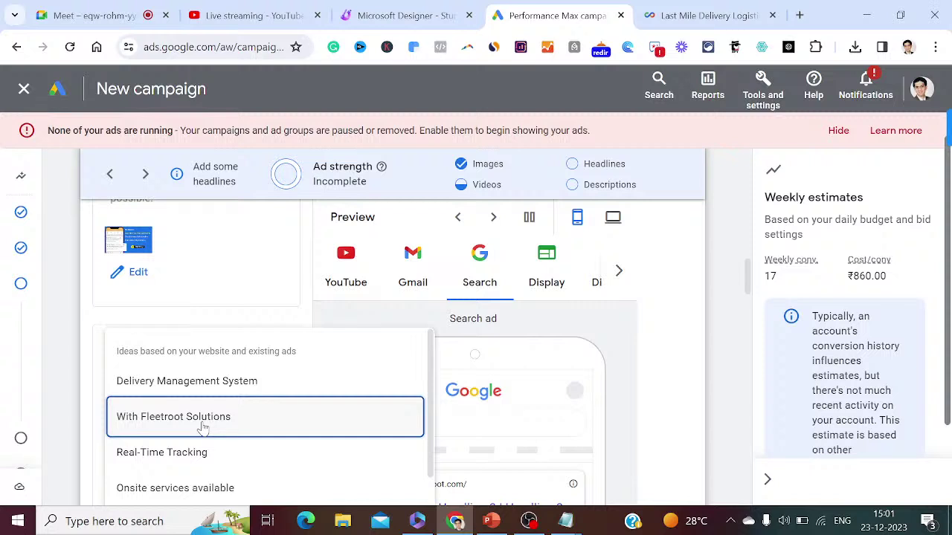
pyautogui.press('Up')
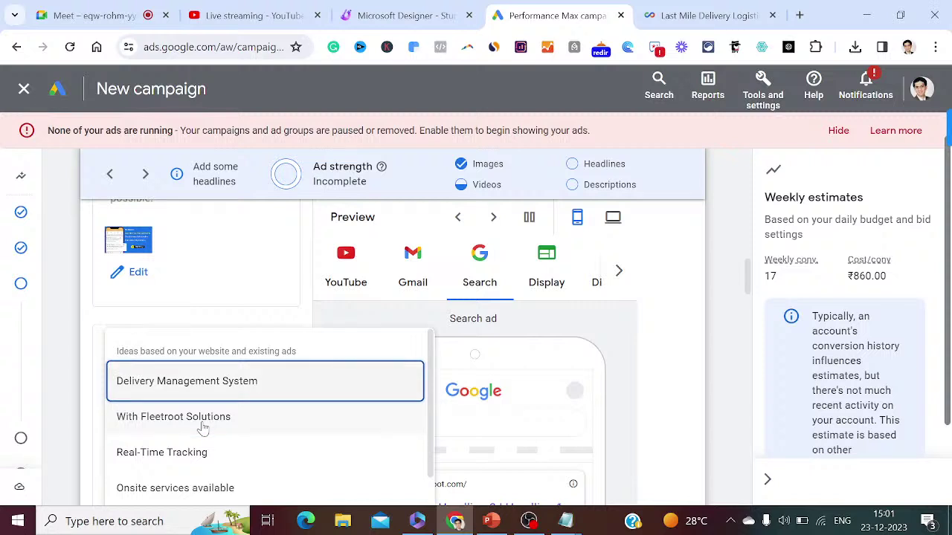
pyautogui.press('Return')
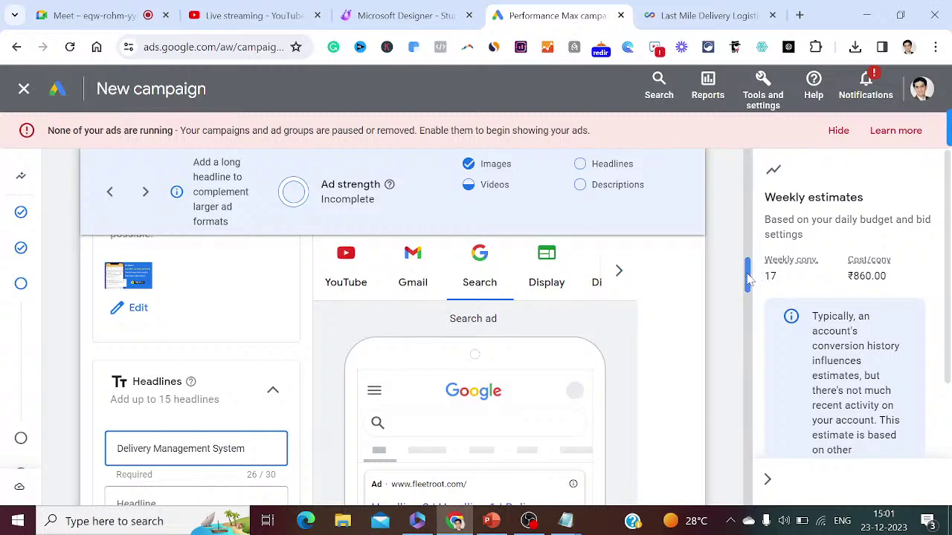
# - Fill the second and third headlines with the suggested ideas "Direct Delivery Platform" and "Unleash Delivery"
pyautogui.moveTo(748, 281); pyautogui.dragTo(751, 287)
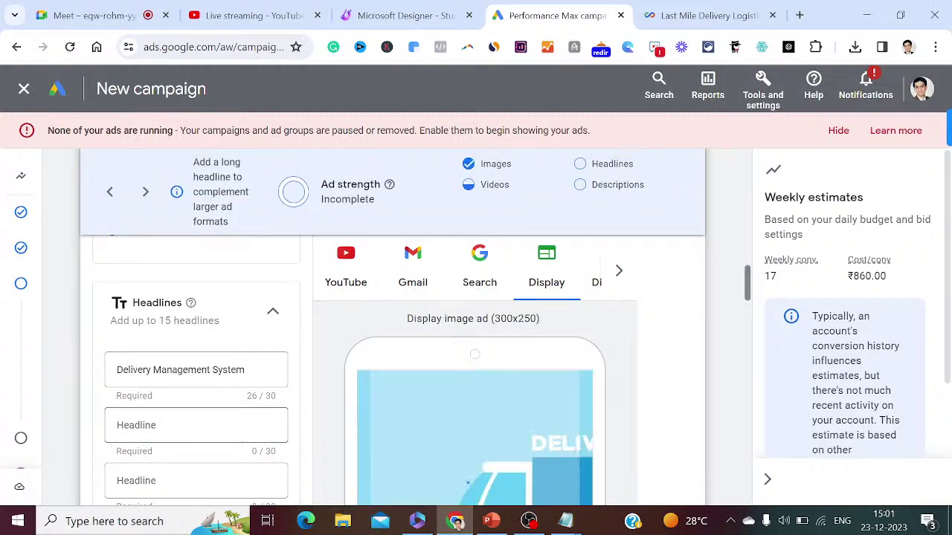
pyautogui.click(136, 425)
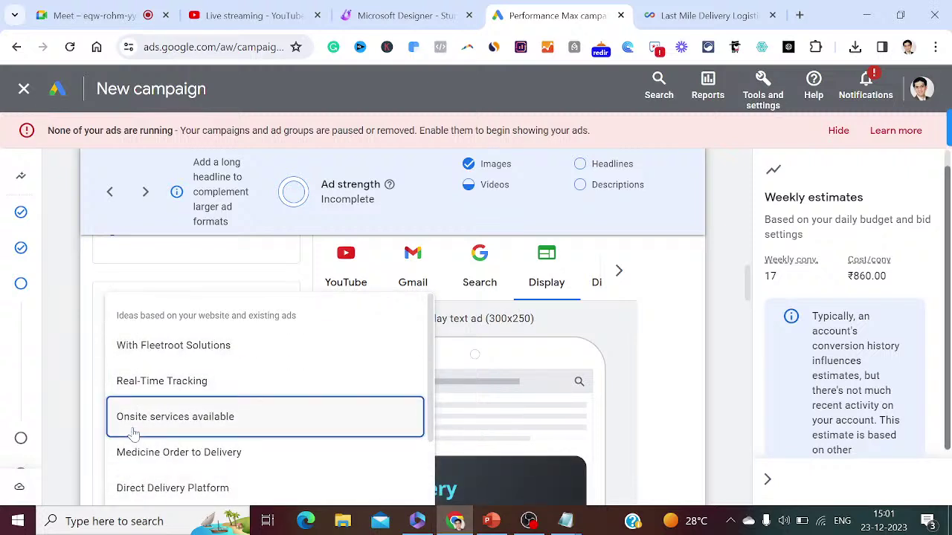
pyautogui.click(198, 489)
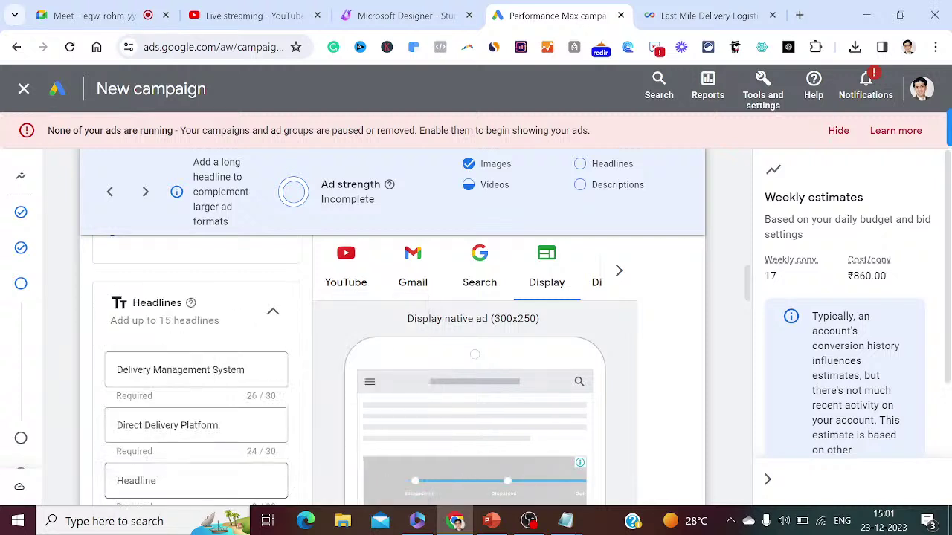
pyautogui.click(186, 485)
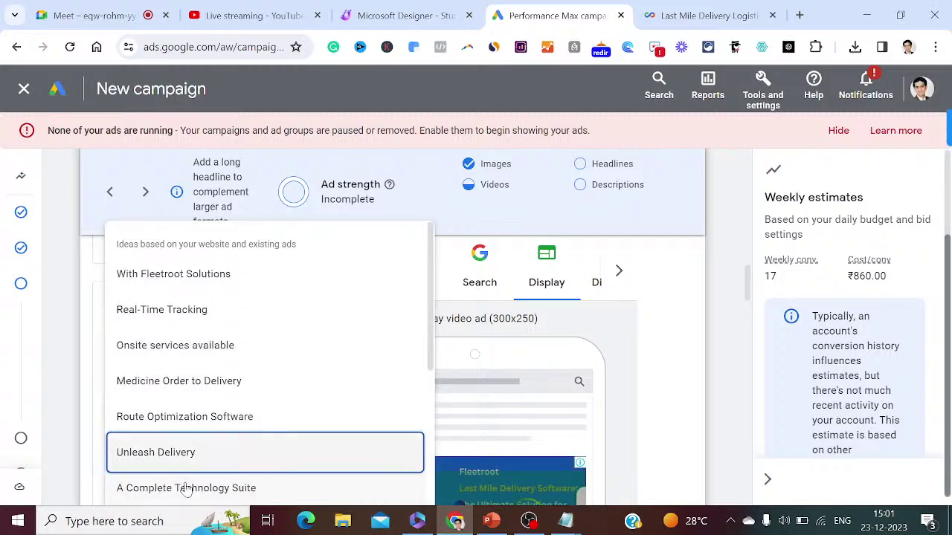
pyautogui.press('Return')
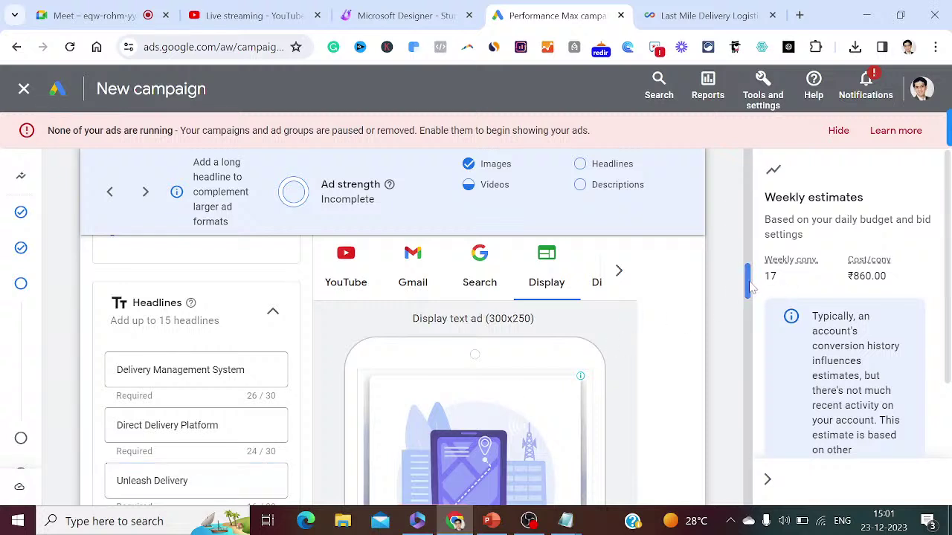
# - Fill the fourth and fifth headlines with the suggested ideas "Real-Time Tracking" and "Business Solutions- Fleetroot"
pyautogui.scroll(-2, 752, 289)
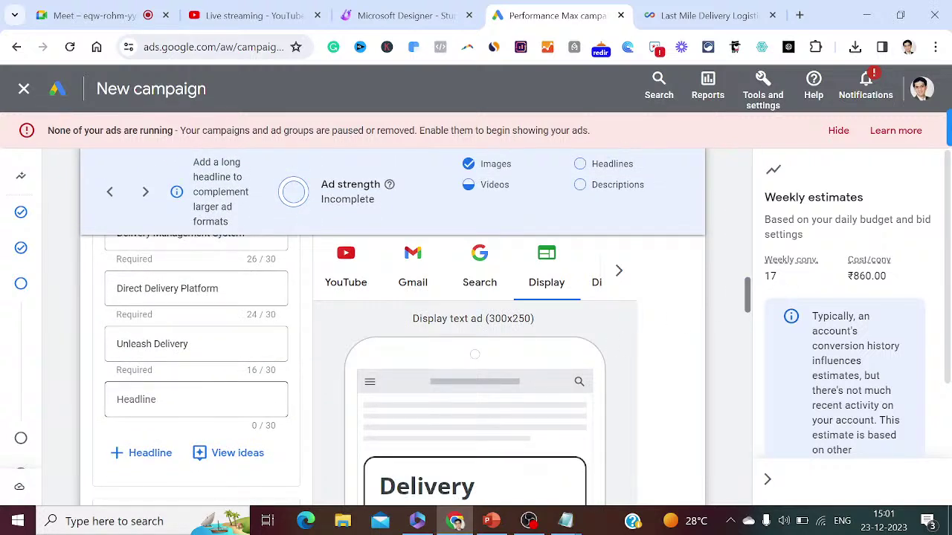
pyautogui.click(194, 402)
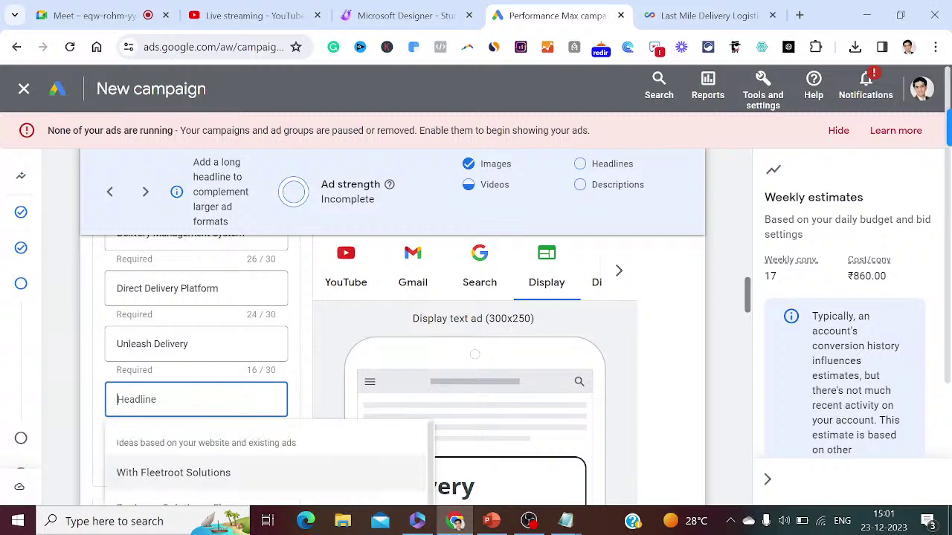
pyautogui.press('Up')
pyautogui.press('Up')
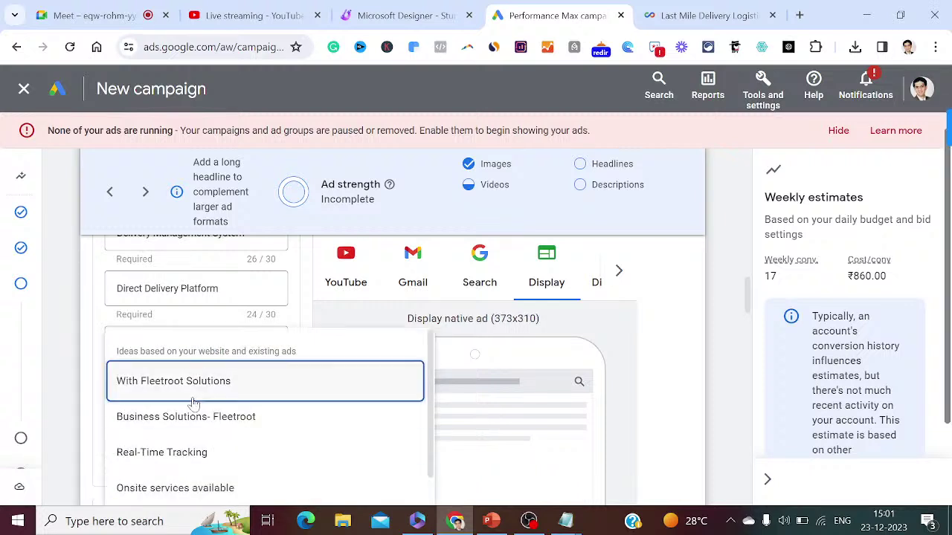
pyautogui.press('Down')
pyautogui.press('Down')
pyautogui.press('Down')
pyautogui.press('Up')
pyautogui.press('Up')
pyautogui.press('Down')
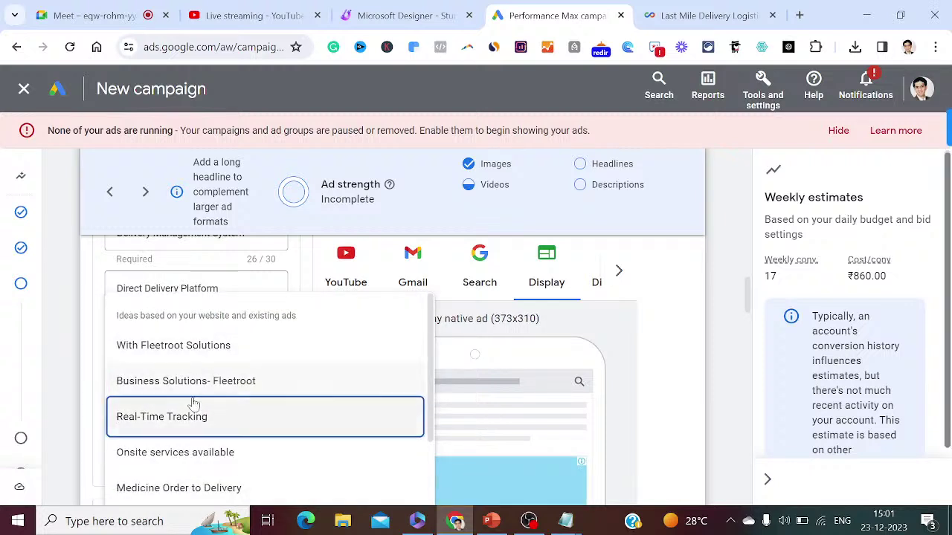
pyautogui.press('Return')
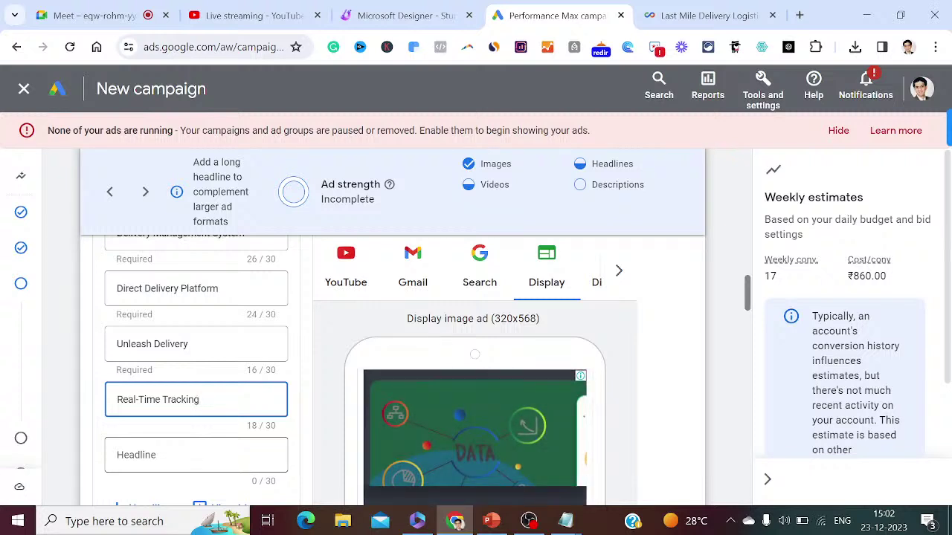
pyautogui.click(196, 454)
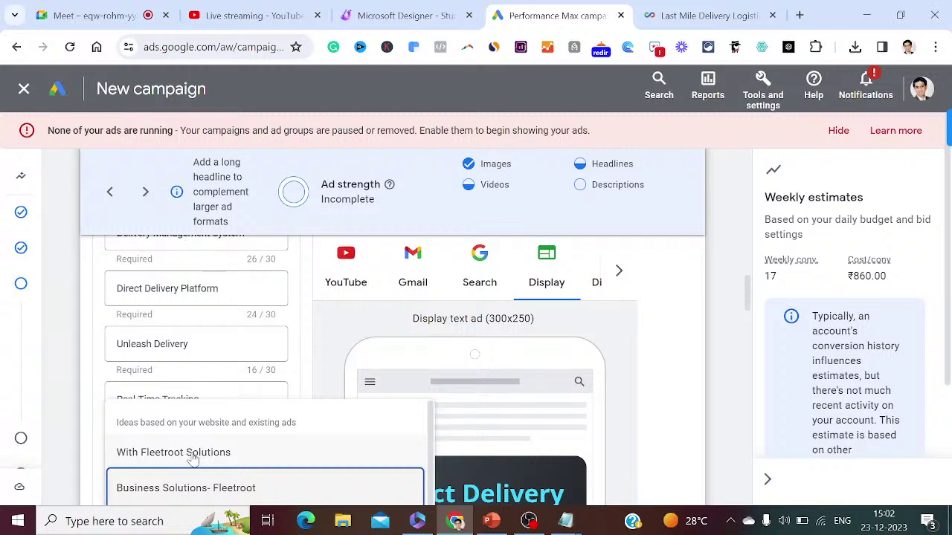
pyautogui.press('Return')
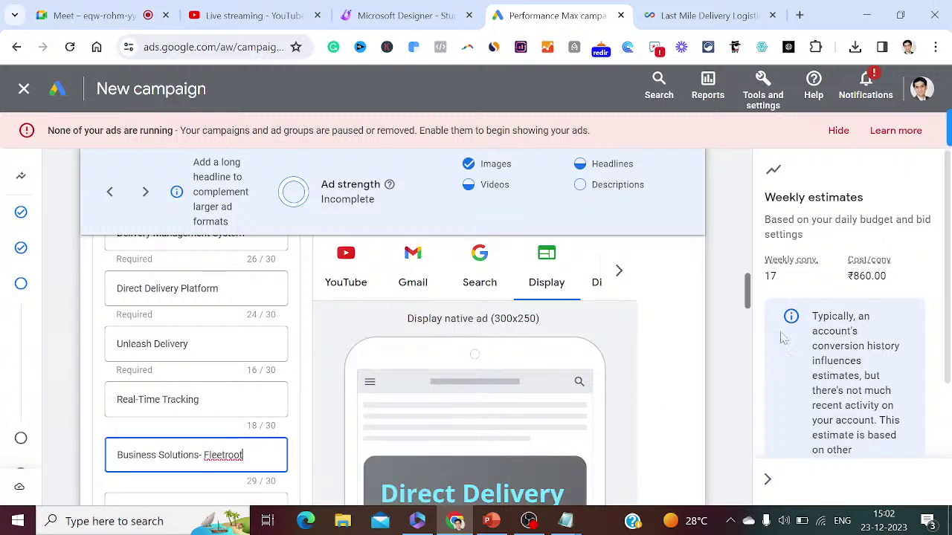
# - Fill the sixth headline with the suggested idea "Last Mile Delivery Logistics"
pyautogui.moveTo(749, 300); pyautogui.dragTo(750, 311)
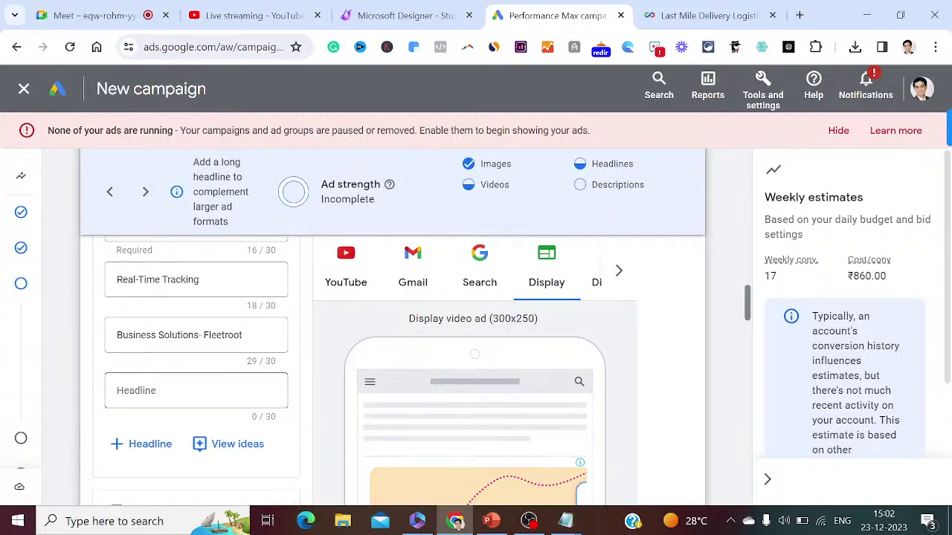
pyautogui.click(196, 390)
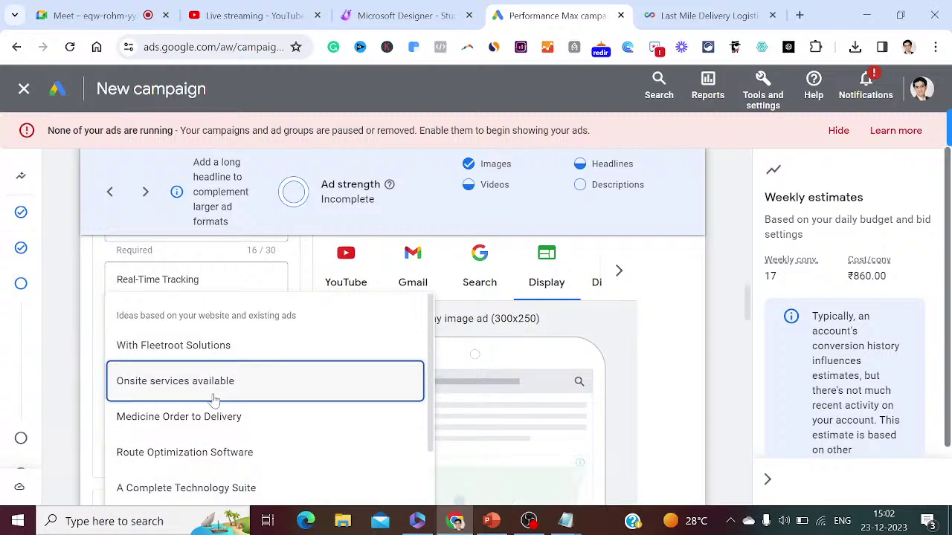
pyautogui.press('Down')
pyautogui.press('Down')
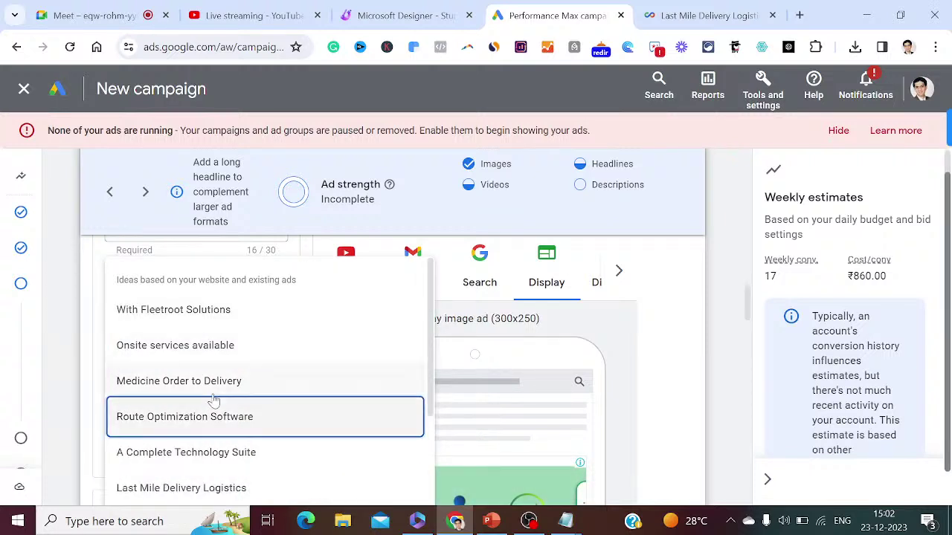
pyautogui.press('Down')
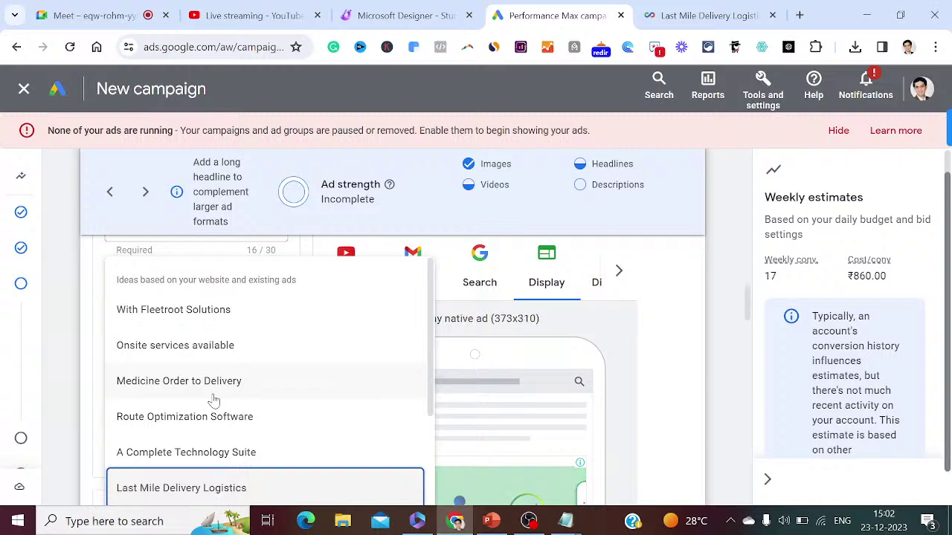
pyautogui.press('Return')
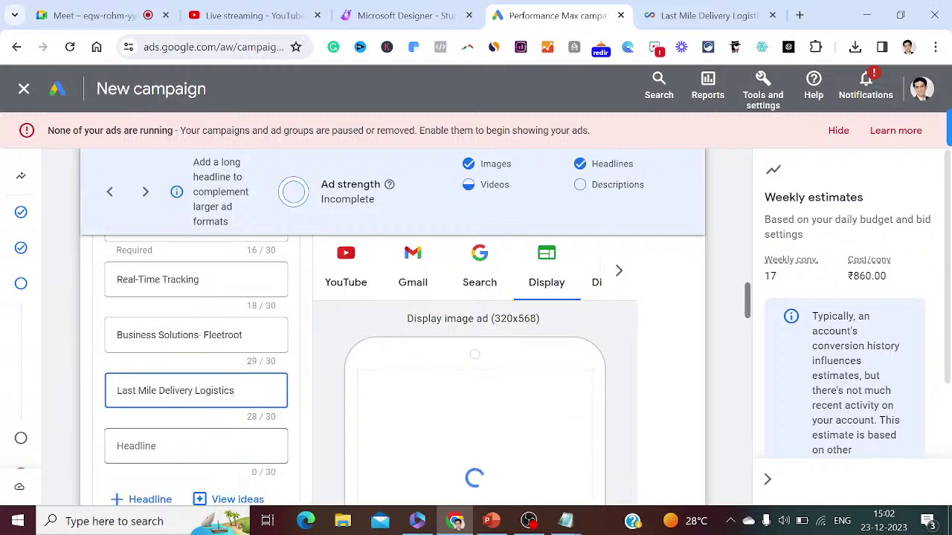
# - Fill the seventh headline with the suggested idea "Online appointments available"
pyautogui.click(192, 451)
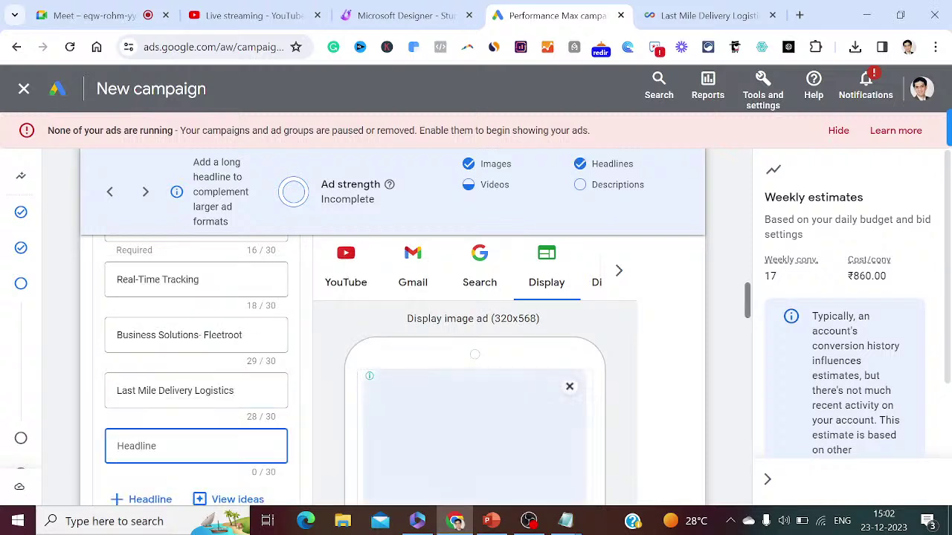
pyautogui.press('Down')
pyautogui.press('Down')
pyautogui.press('Down')
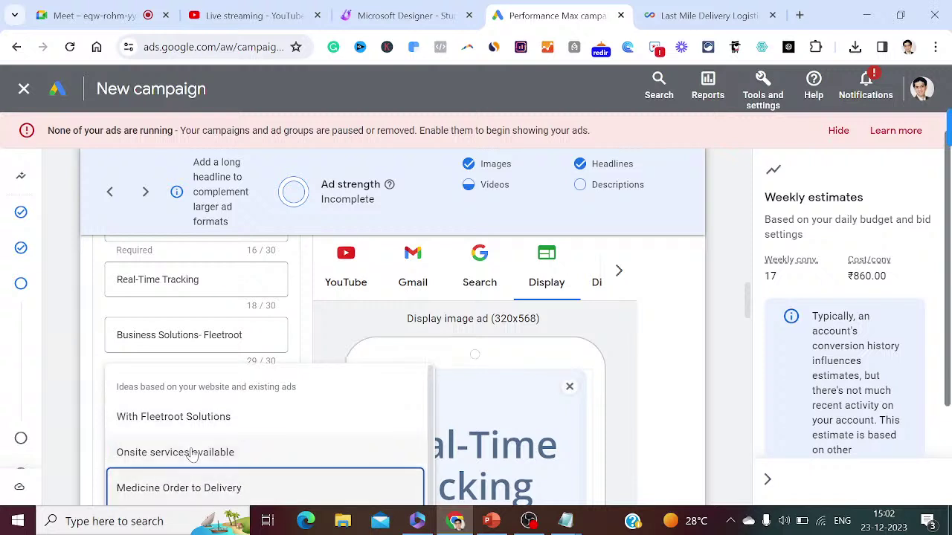
pyautogui.press('Down')
pyautogui.press('Down')
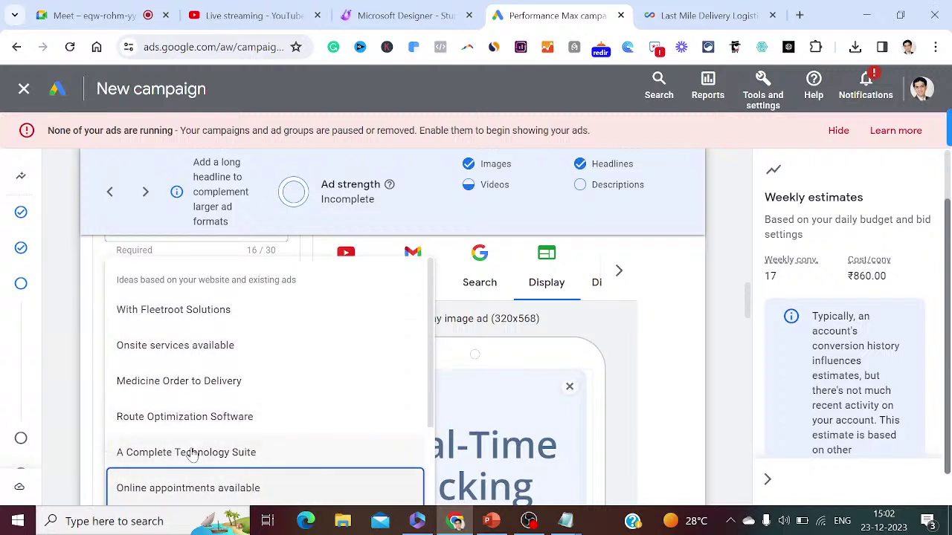
pyautogui.press('Return')
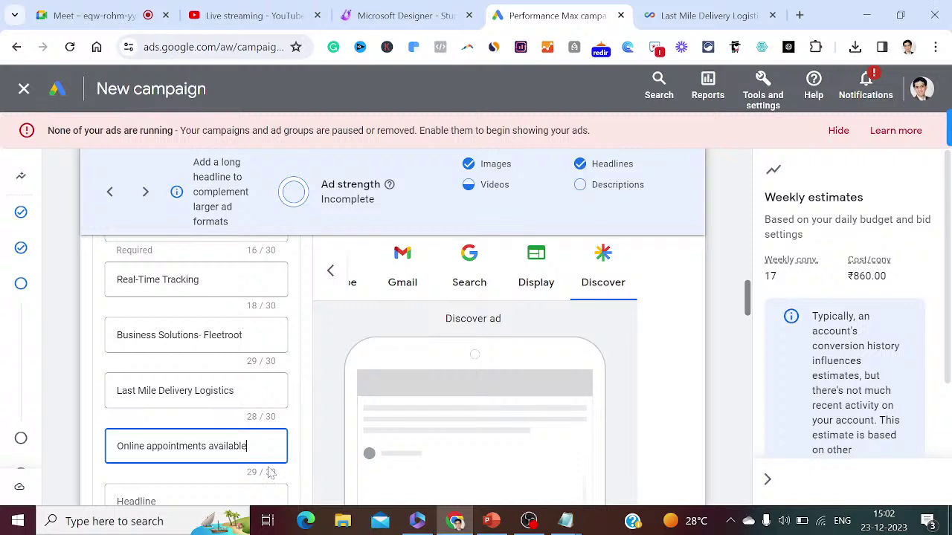
# - Fill the eighth headline with the suggested idea "A Complete Technology Suite"
pyautogui.press('Tab')
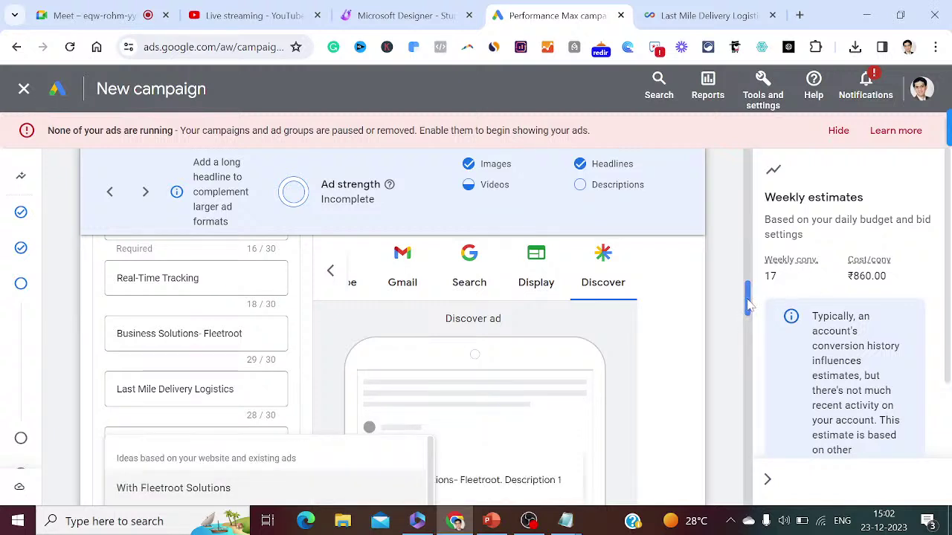
pyautogui.scroll(-2, 748, 305)
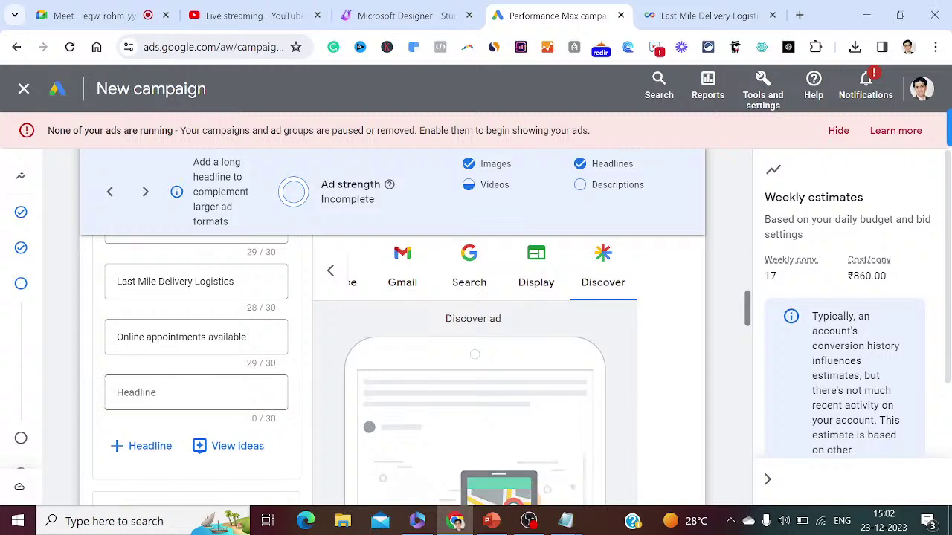
pyautogui.click(188, 394)
pyautogui.press('Down')
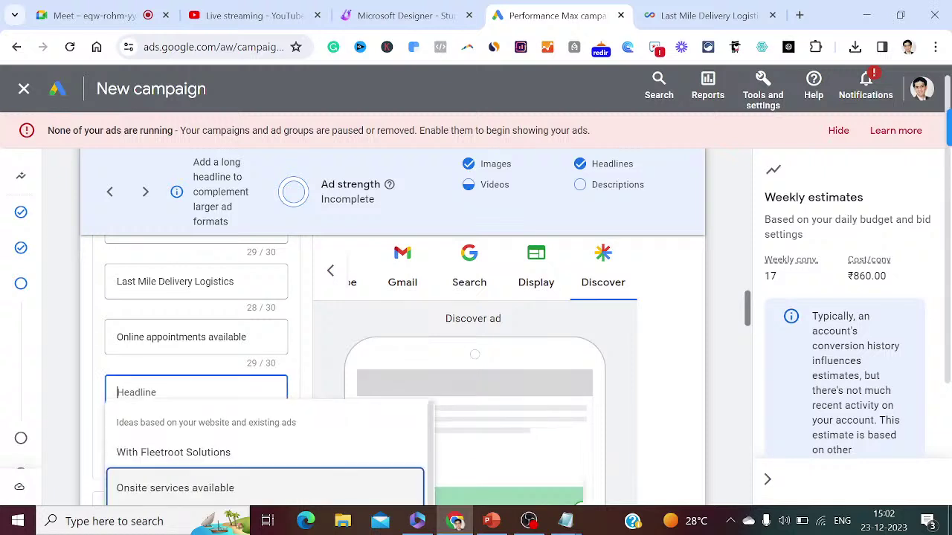
pyautogui.press('Down')
pyautogui.press('Up')
pyautogui.press('Down')
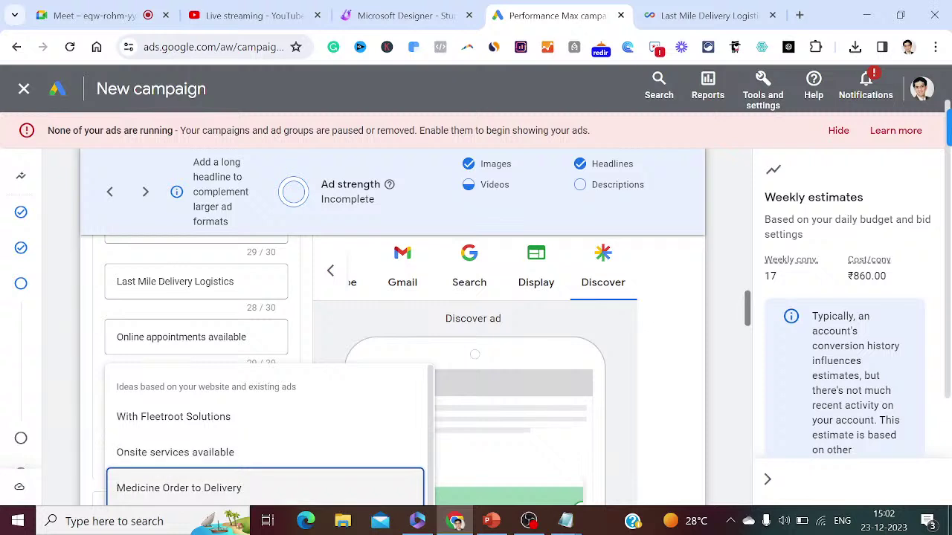
pyautogui.press('Up')
pyautogui.press('Up')
pyautogui.press('Down')
pyautogui.press('Down')
pyautogui.press('Down')
pyautogui.press('Up')
pyautogui.press('Up')
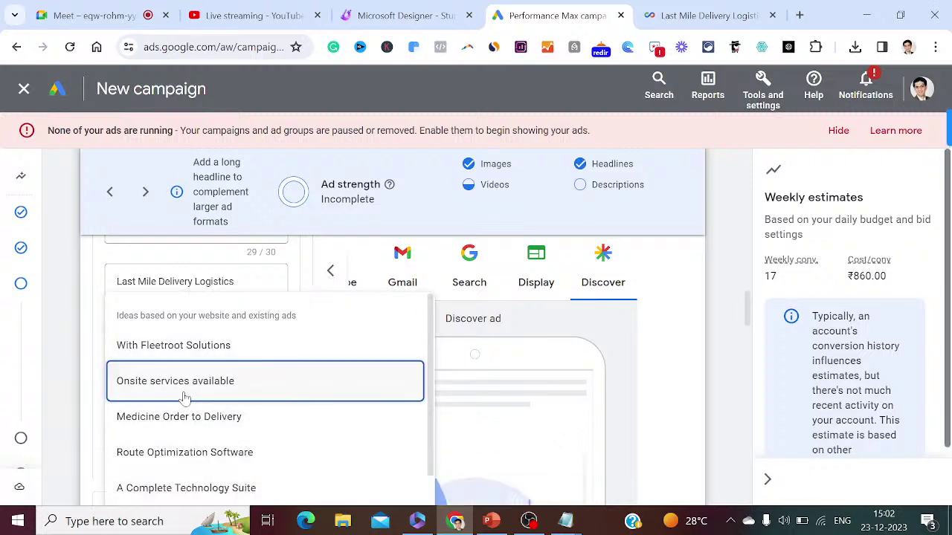
pyautogui.press('Down')
pyautogui.press('Down')
pyautogui.press('Down')
pyautogui.press('Return')
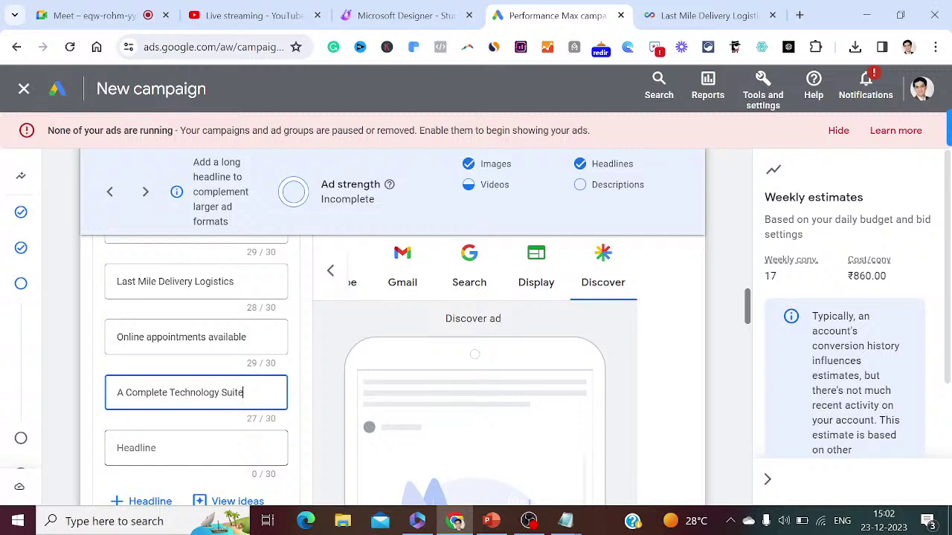
# - Fill the ninth headline with the suggested idea "Get A Free Trial"
pyautogui.click(200, 455)
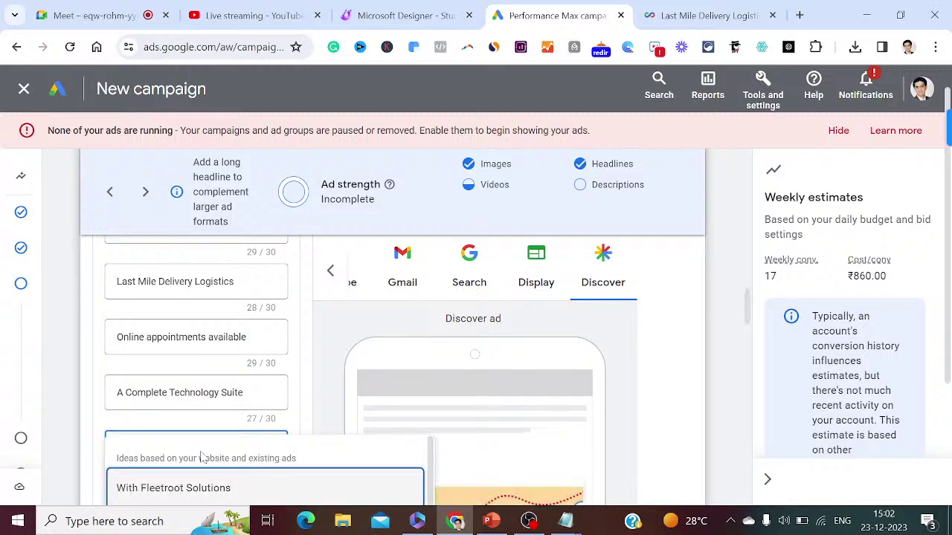
pyautogui.press('Down')
pyautogui.press('Down')
pyautogui.press('Down')
pyautogui.press('Down')
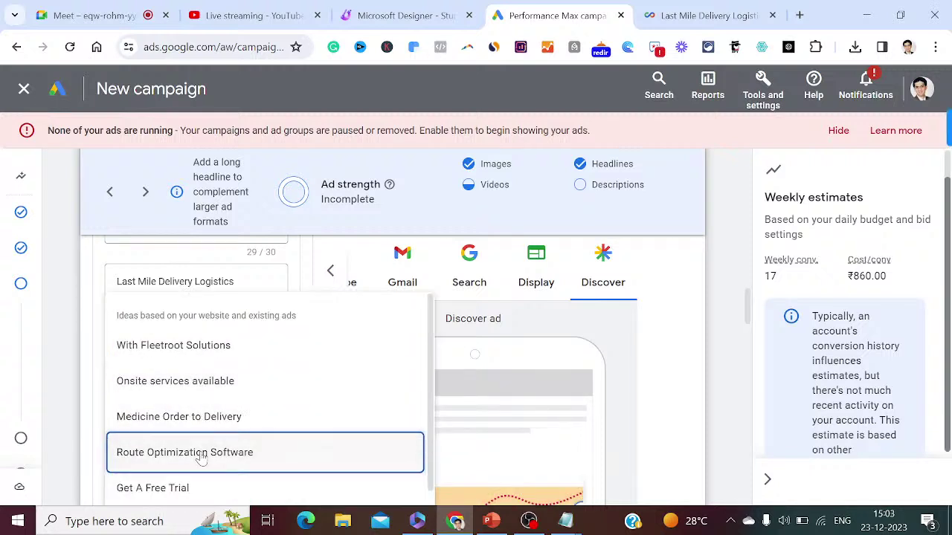
pyautogui.press('Return')
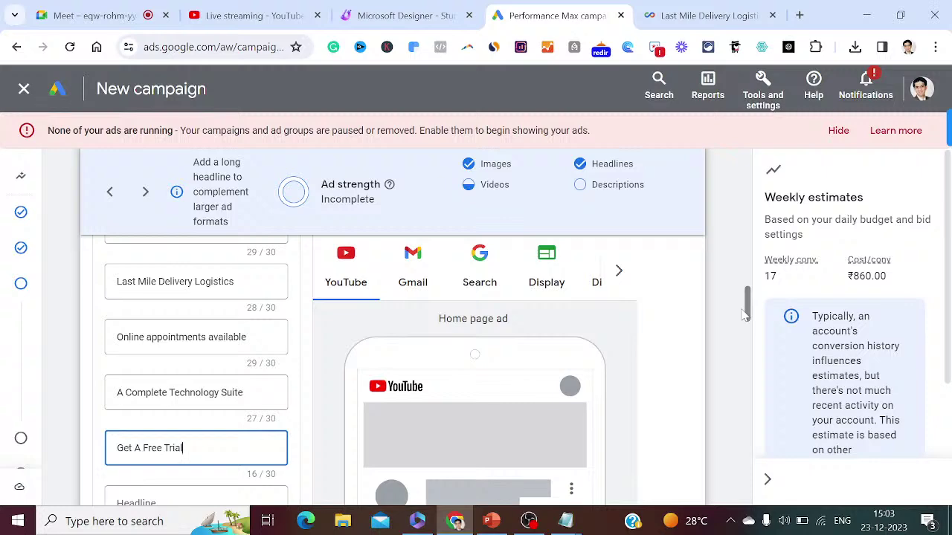
pyautogui.moveTo(746, 315)
pyautogui.mouseDown()
pyautogui.moveTo(749, 282)
pyautogui.moveTo(752, 330)
pyautogui.mouseUp()
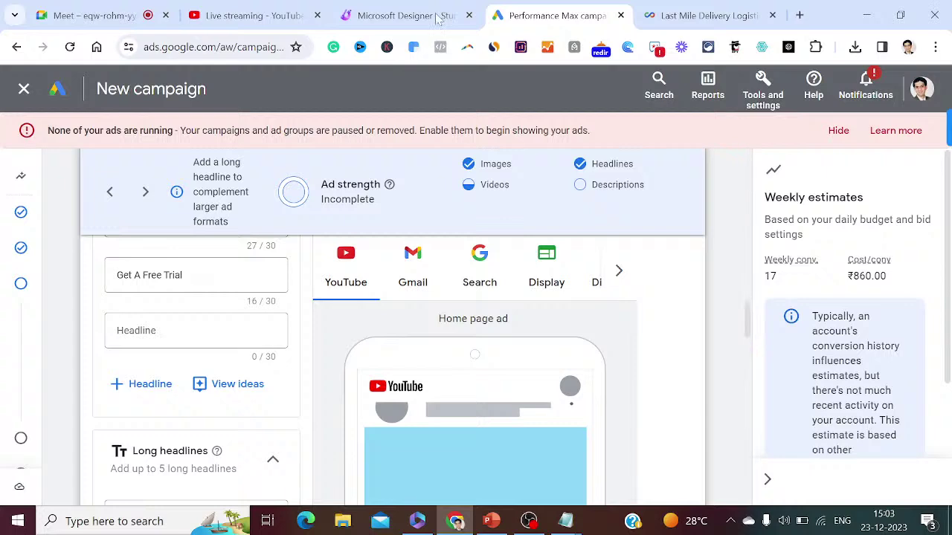
# - Open ChatGPT at chat.openai.com in the browser tab that holds the Fleetroot website
pyautogui.click(256, 12)
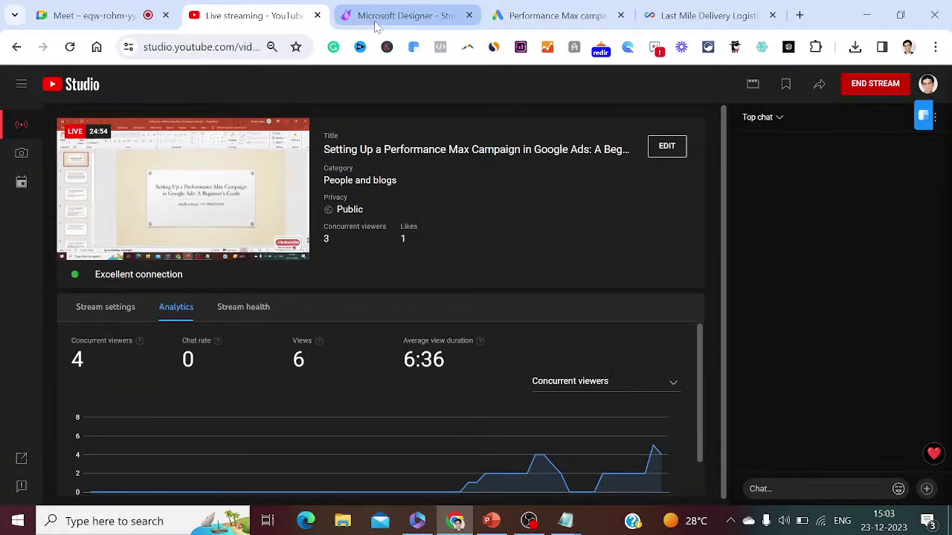
pyautogui.click(693, 16)
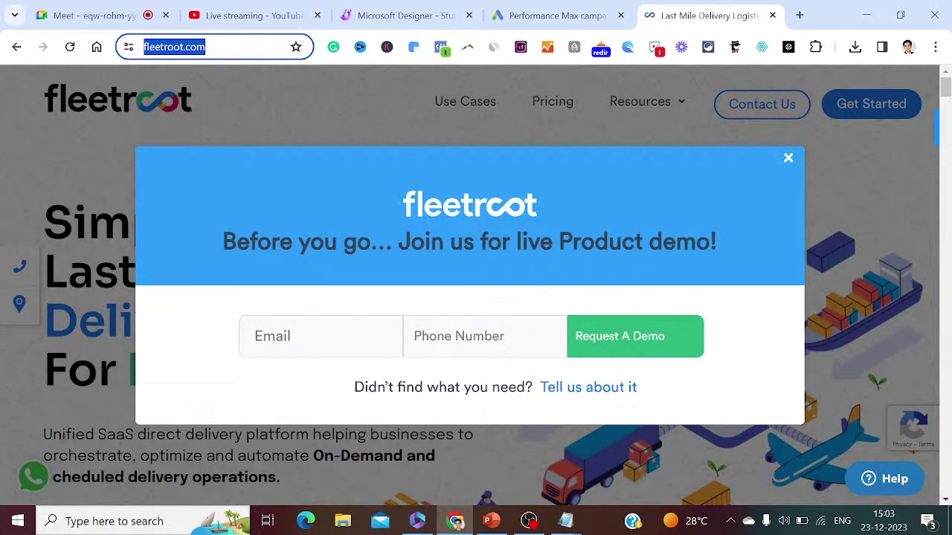
pyautogui.write('cha')
pyautogui.press('Return')
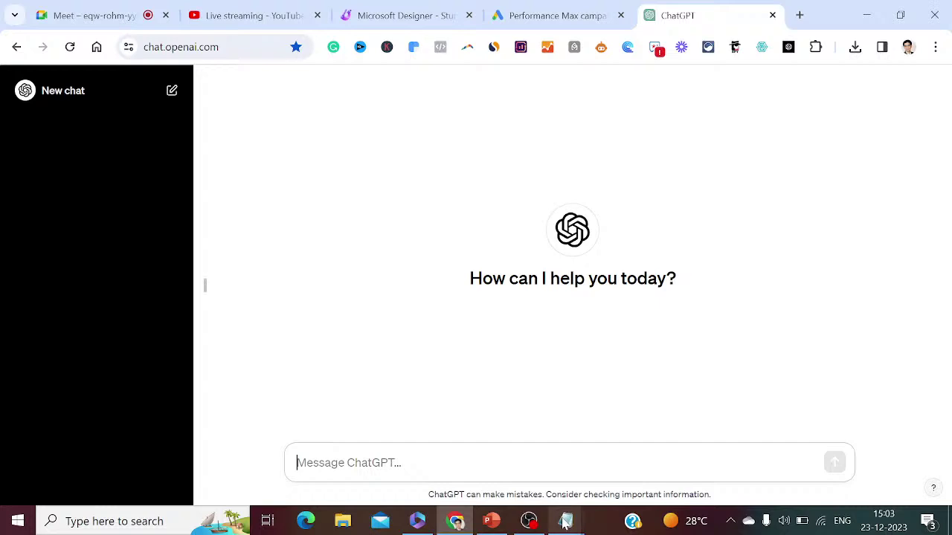
# - Add Notepad line 37 reading "Open chat.openai.com" and return to ChatGPT
pyautogui.moveTo(565, 520)
pyautogui.click(586, 502)
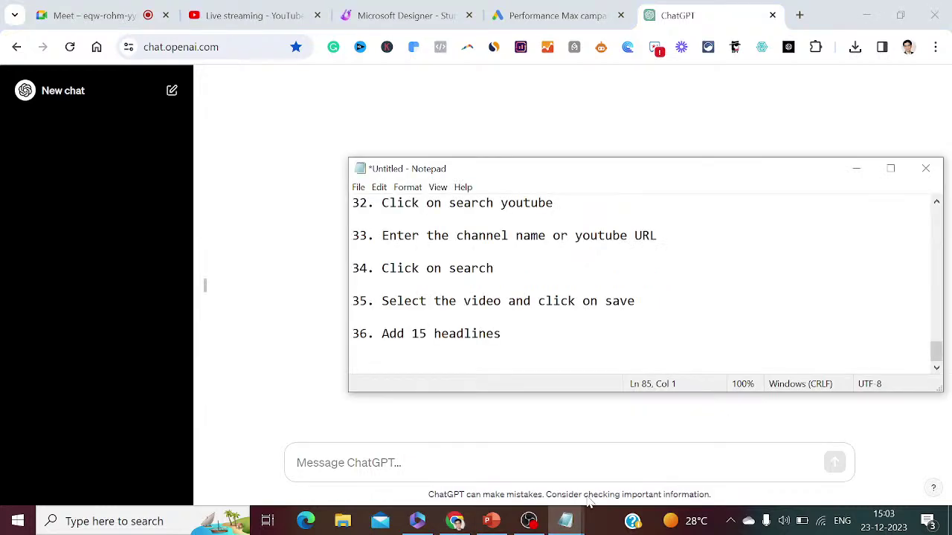
pyautogui.write('37. Open ')
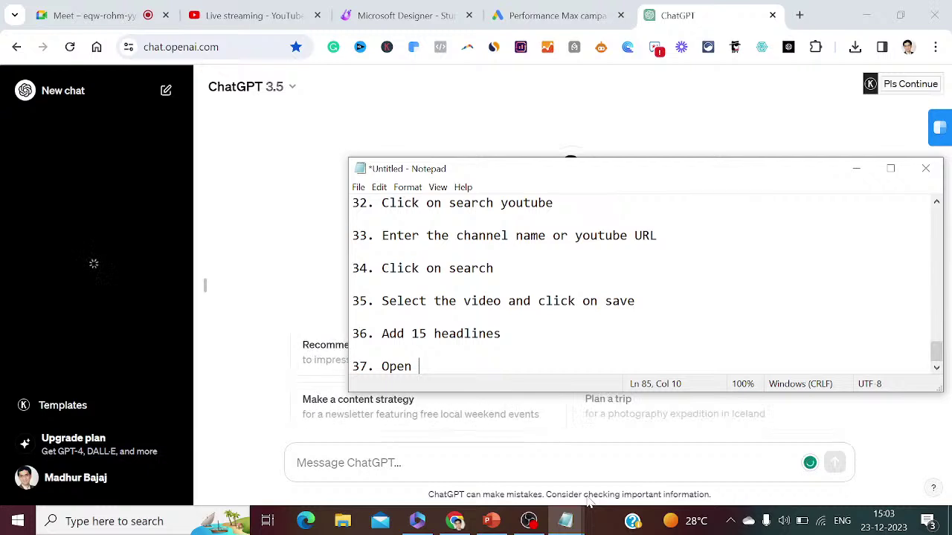
pyautogui.write('chat.op')
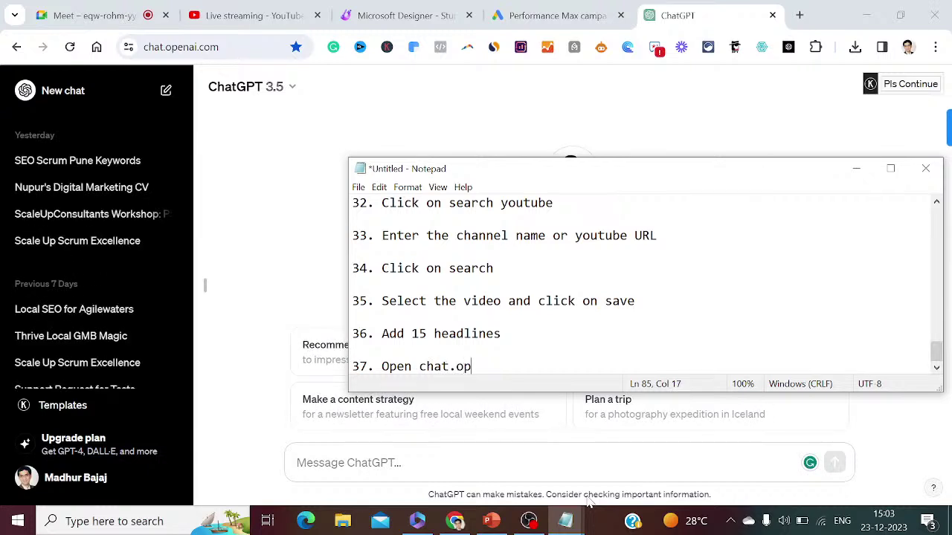
pyautogui.write('enai.com')
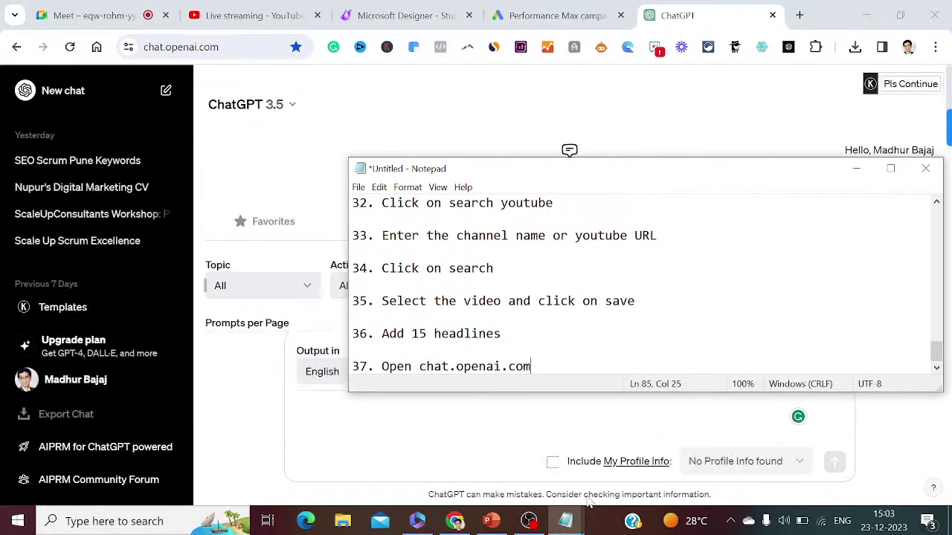
pyautogui.click(856, 168)
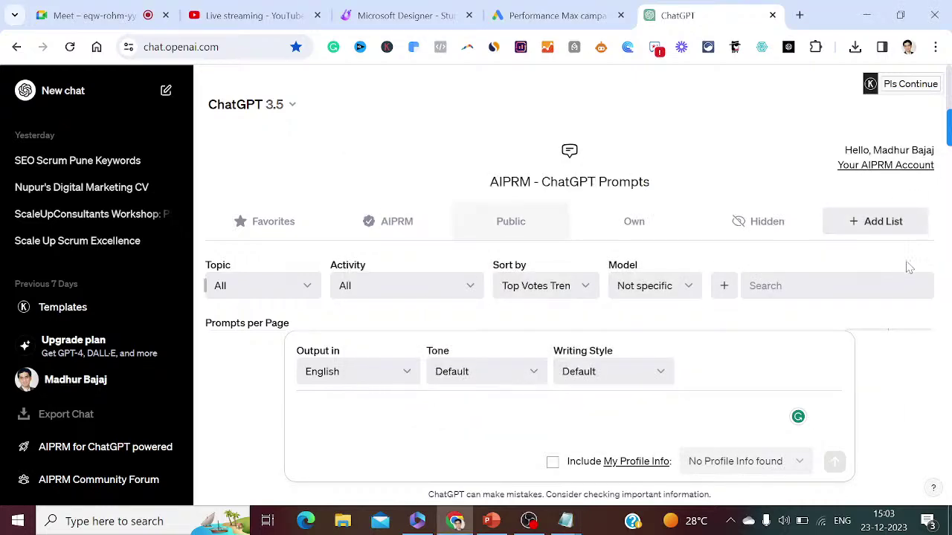
# - Add Notepad line 38 reading "Let us use the AIPRM extensions", followed by a blank line, and start the next numbered line
pyautogui.moveTo(578, 525)
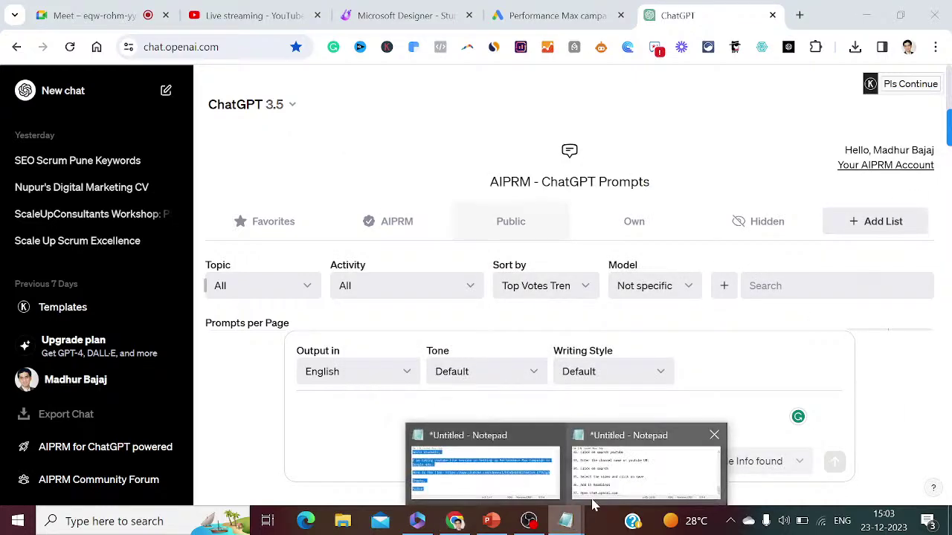
pyautogui.click(594, 491)
pyautogui.press('Return')
pyautogui.press('Return')
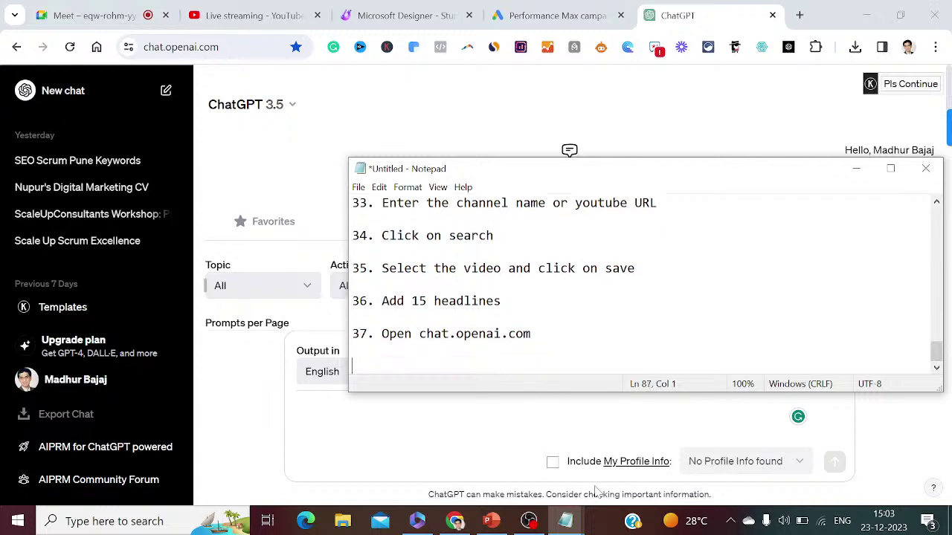
pyautogui.write('38. Let us use ')
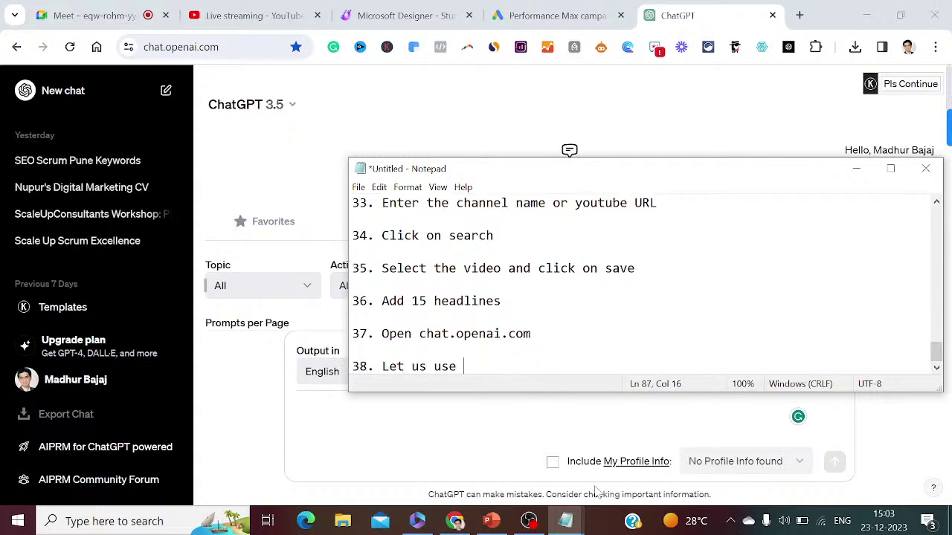
pyautogui.write('the AIPRM extensions')
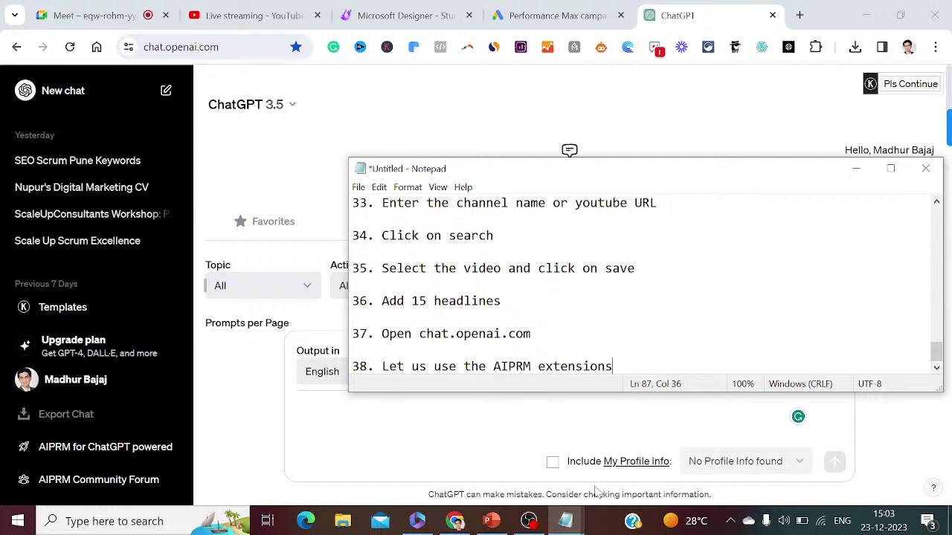
pyautogui.press('Return')
pyautogui.press('Return')
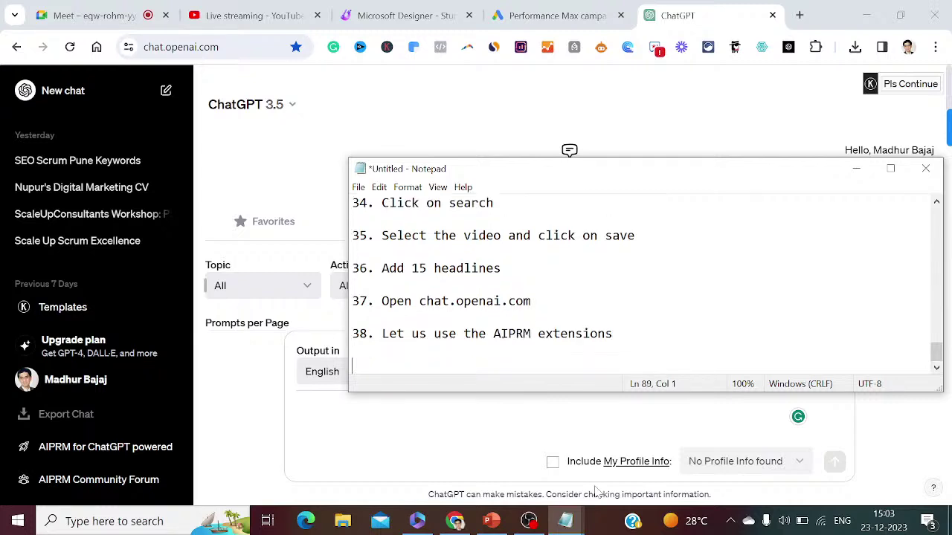
pyautogui.write('38')
# - Return to ChatGPT and activate the AIPRM prompt search
pyautogui.click(856, 169)
pyautogui.click(796, 286)
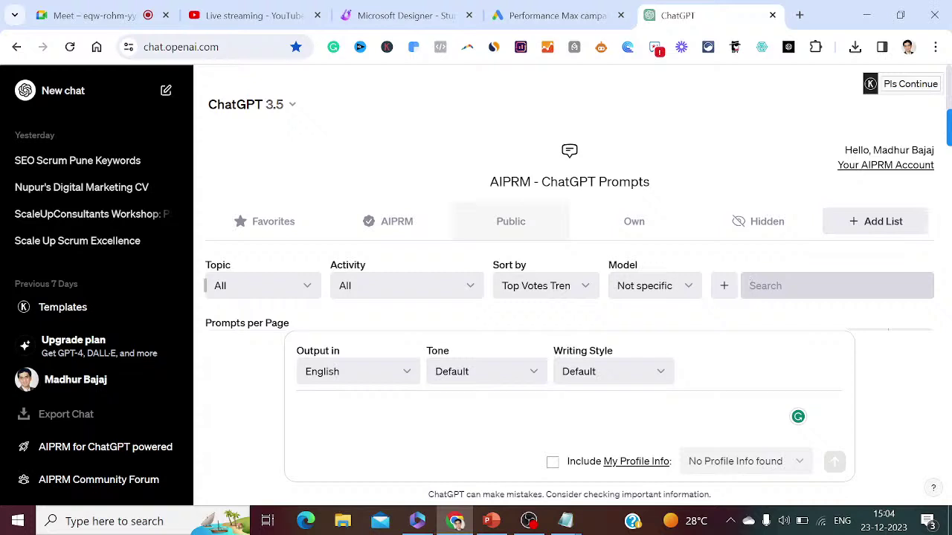
# - Search the AIPRM prompts for "google ads" and add "In the search box of AIPRM enter as Google ads" as item 39 in the Notepad notes
pyautogui.write('google ads')
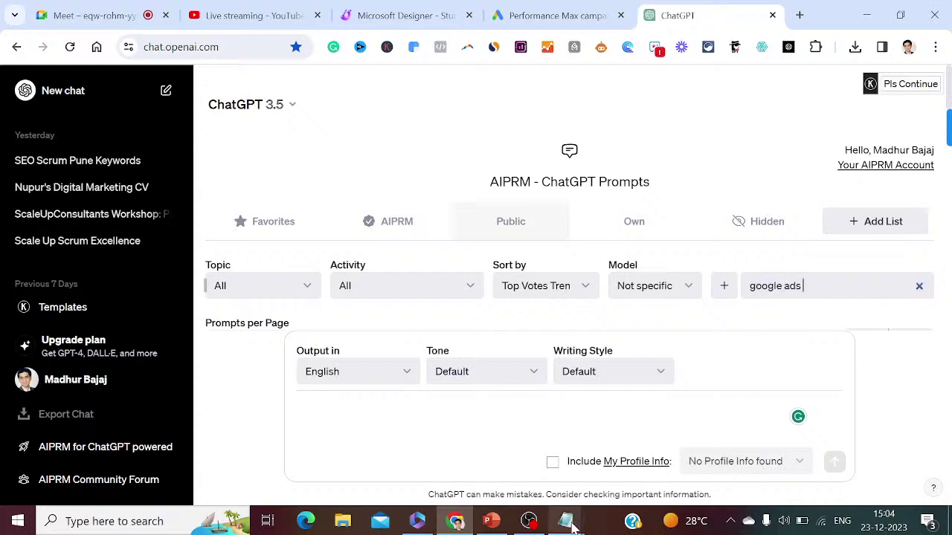
pyautogui.moveTo(571, 526)
pyautogui.click(606, 487)
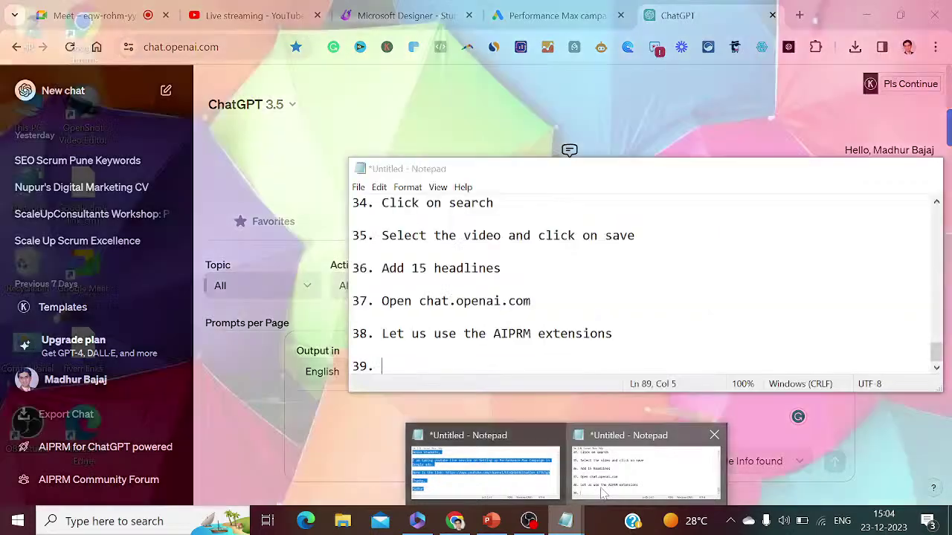
pyautogui.write('the s')
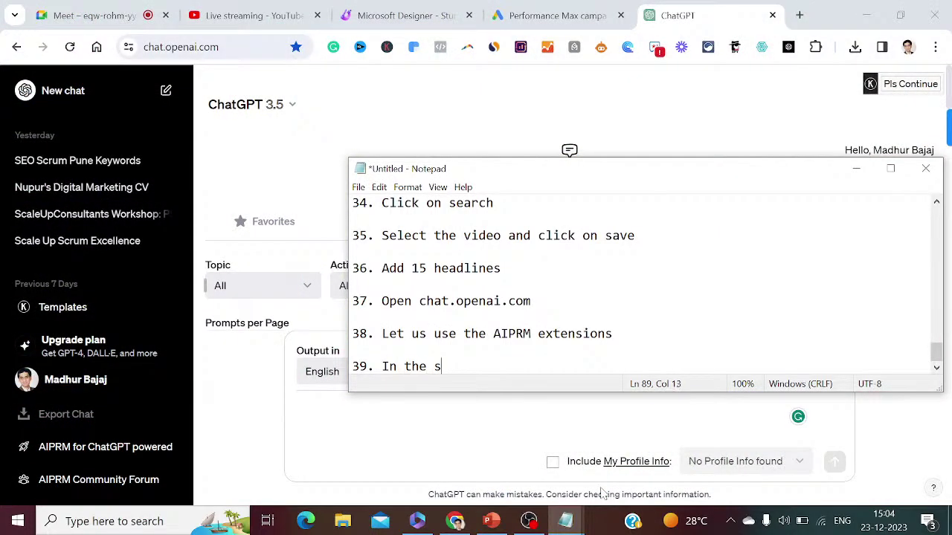
pyautogui.write('earch box of AI')
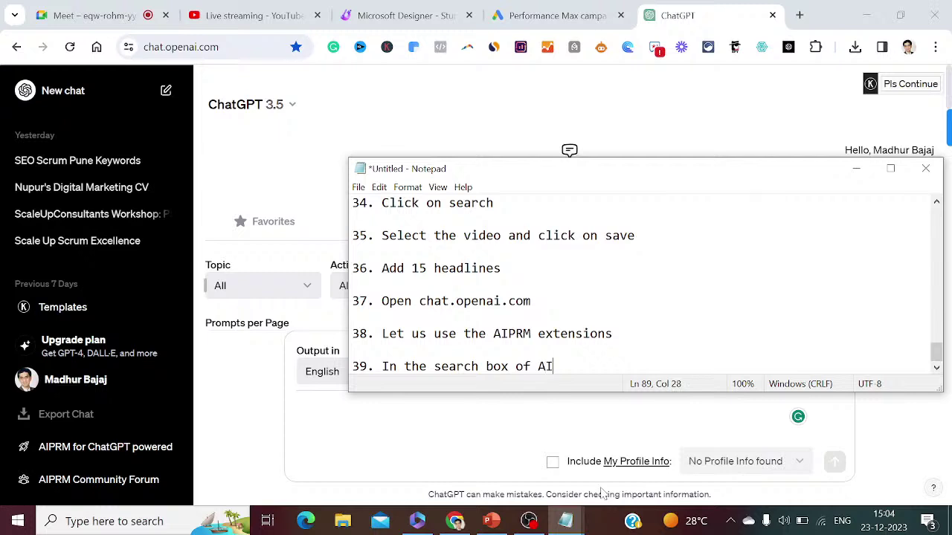
pyautogui.write('PRM enter ')
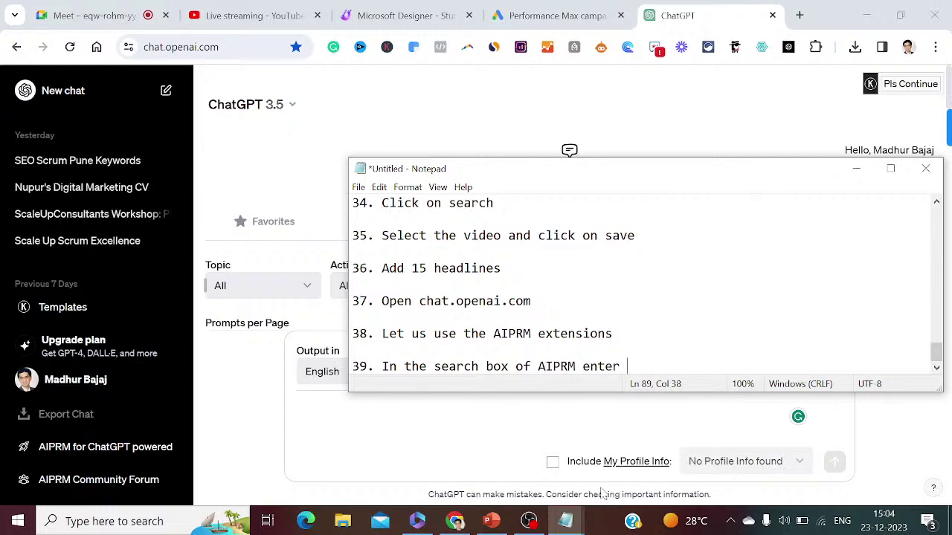
pyautogui.write('as Google')
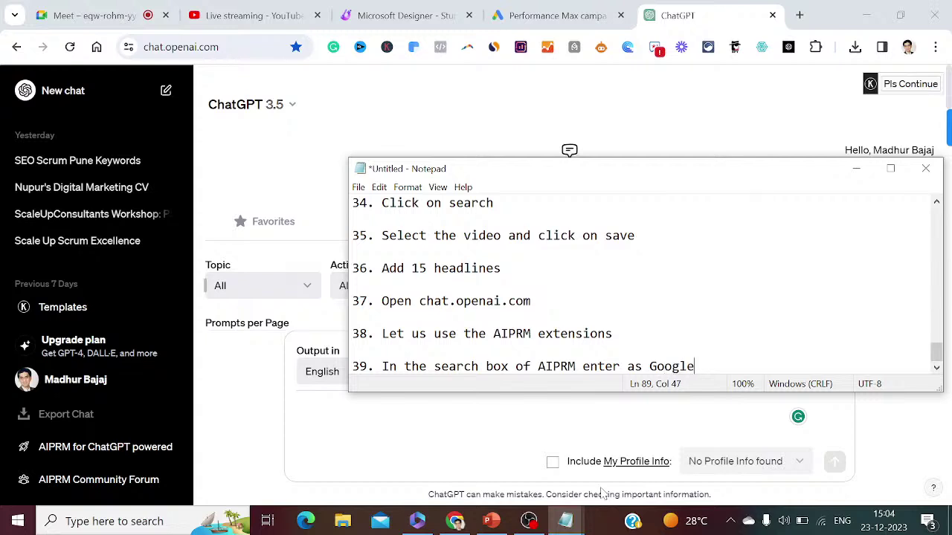
pyautogui.write(' ads')
pyautogui.press('Return')
pyautogui.press('Return')
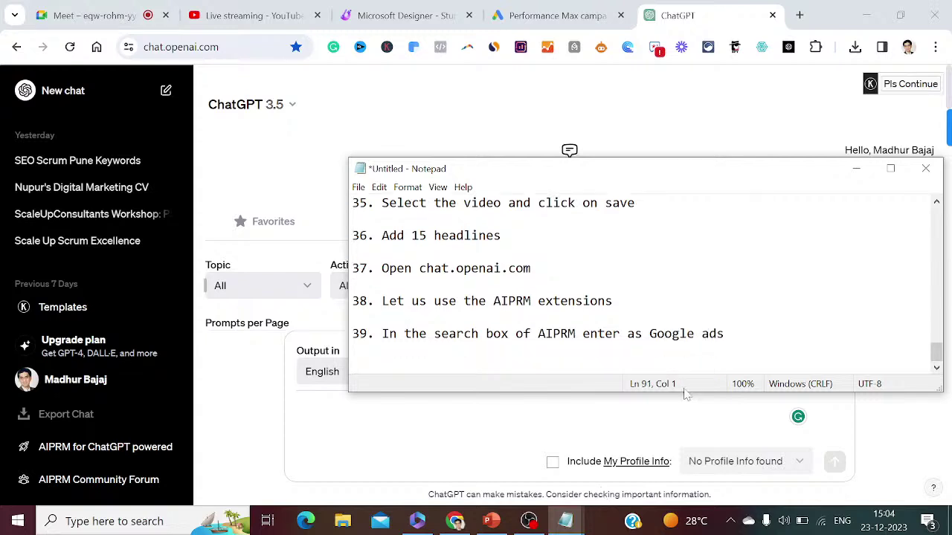
pyautogui.click(856, 168)
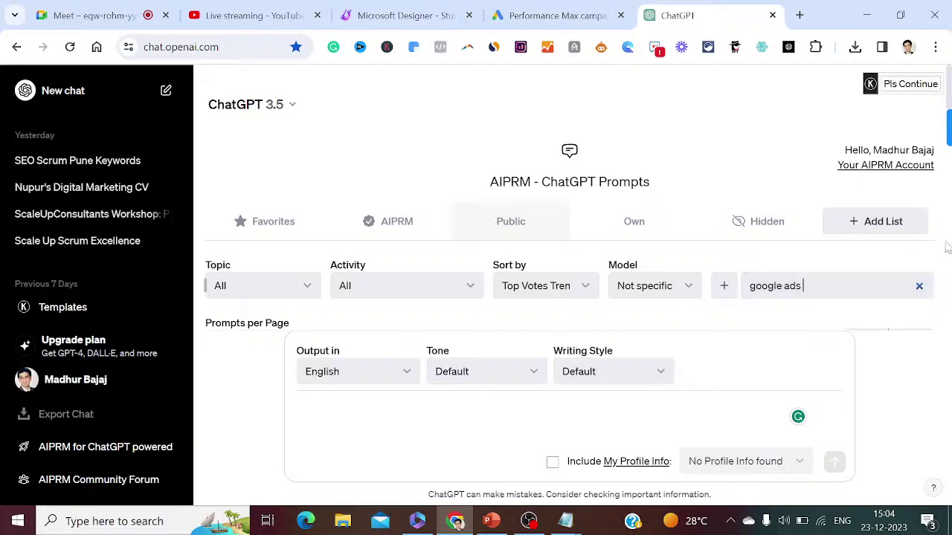
# - Browse the matching AIPRM prompts in ChatGPT and choose the "Google Ads Headlines & Descriptions" prompt
pyautogui.scroll(-3, 945, 253)
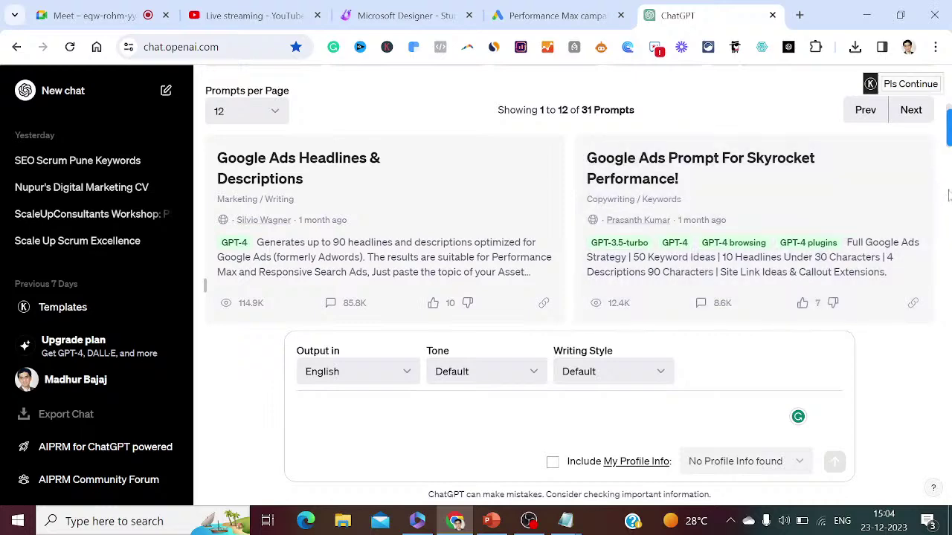
pyautogui.scroll(-3, 946, 195)
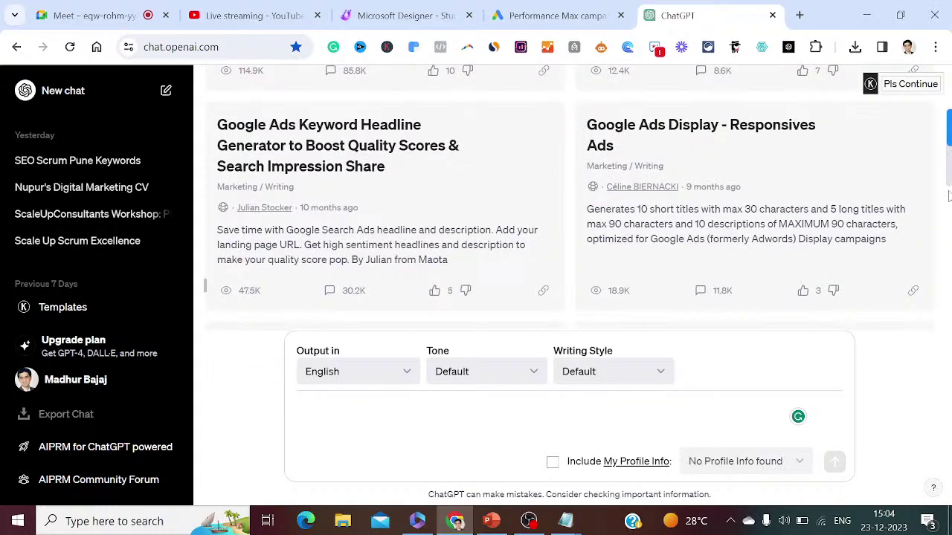
pyautogui.scroll(1, 948, 176)
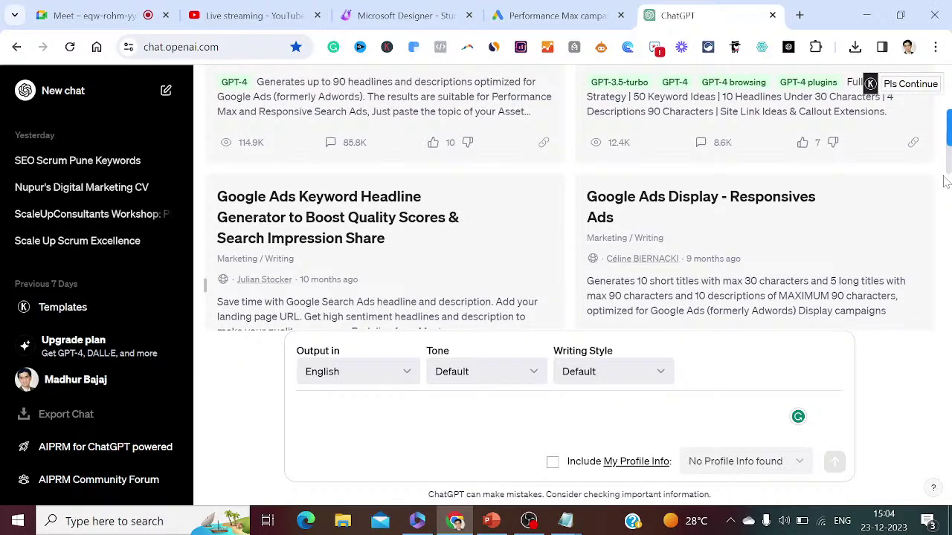
pyautogui.scroll(2, 948, 160)
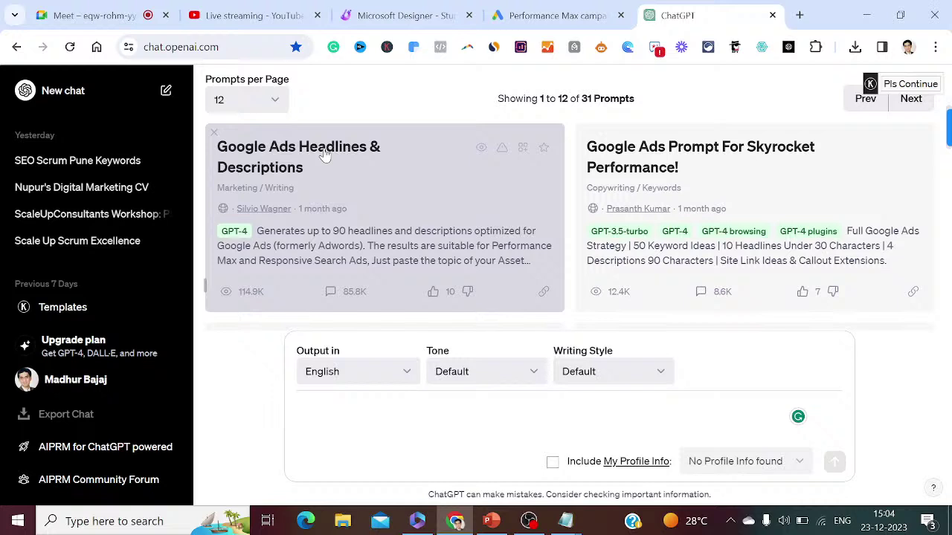
pyautogui.click(325, 154)
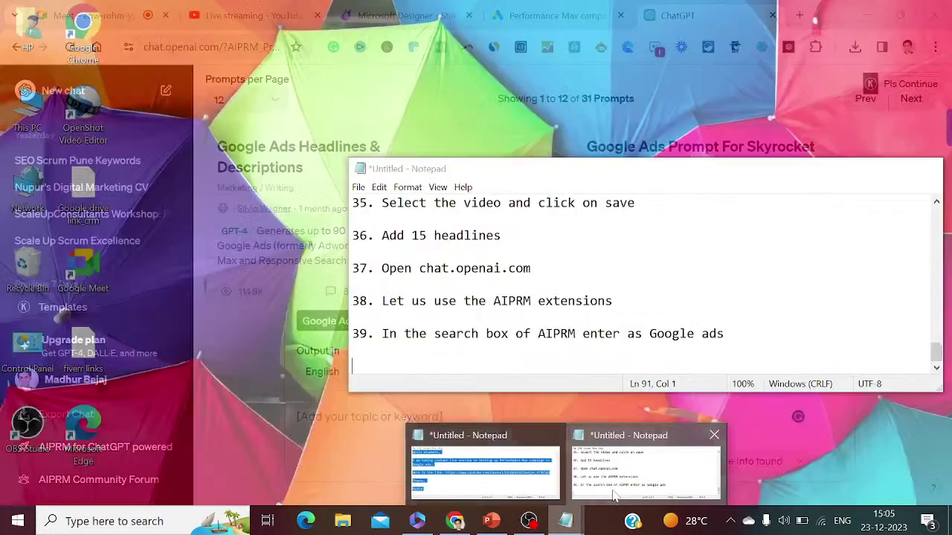
# - Switch to the Notepad notes and add item "40. Select Google ads headlines and descriptions", followed by a blank line
pyautogui.click(614, 495)
pyautogui.write('4')
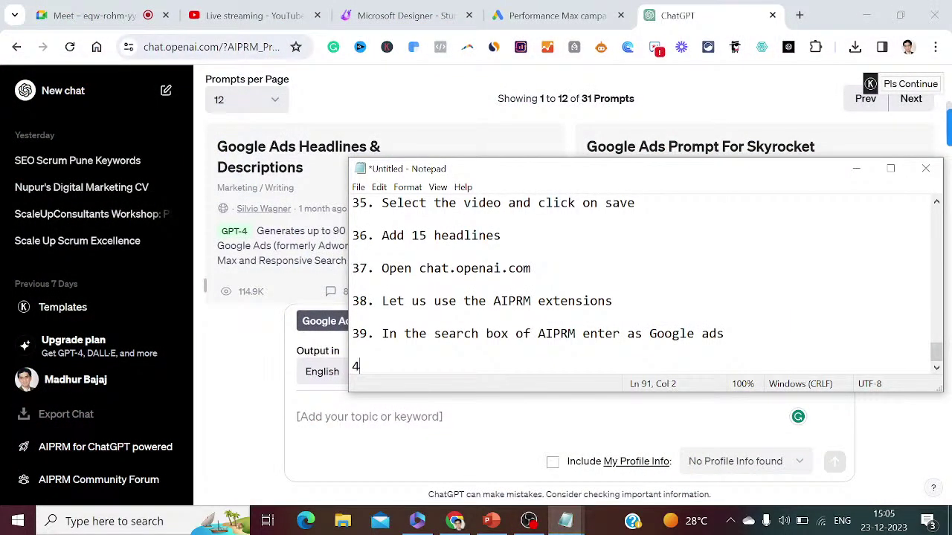
pyautogui.write('0. Select Google ads')
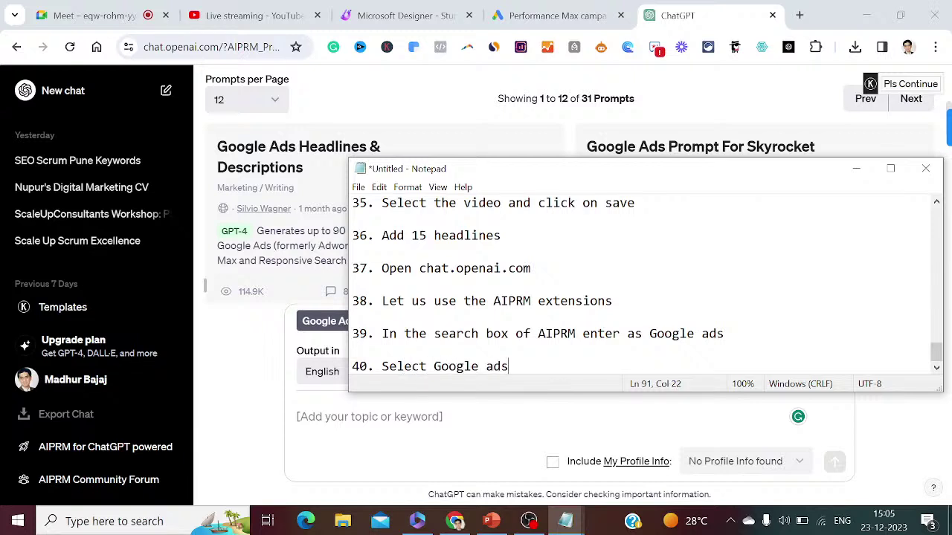
pyautogui.write(' headlines ')
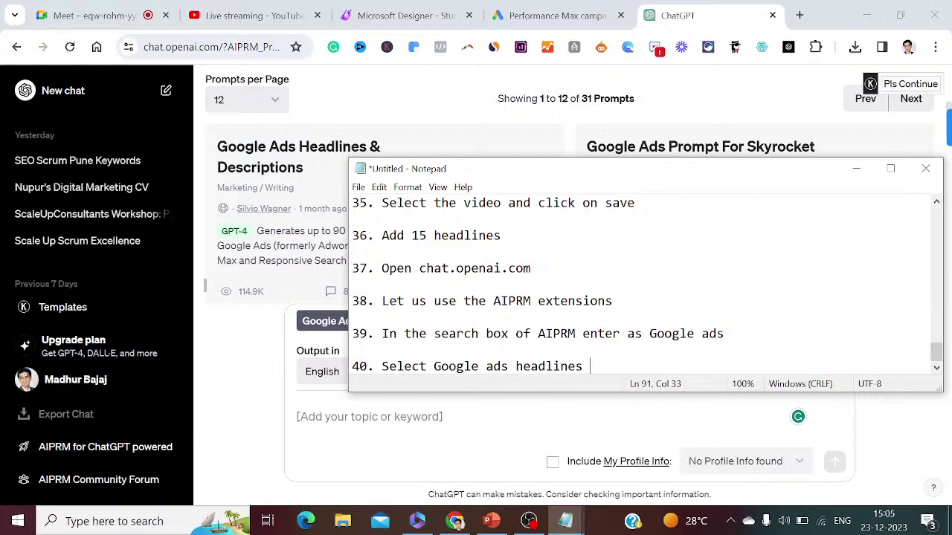
pyautogui.write('and descriptions')
pyautogui.press('Return')
pyautogui.press('Return')
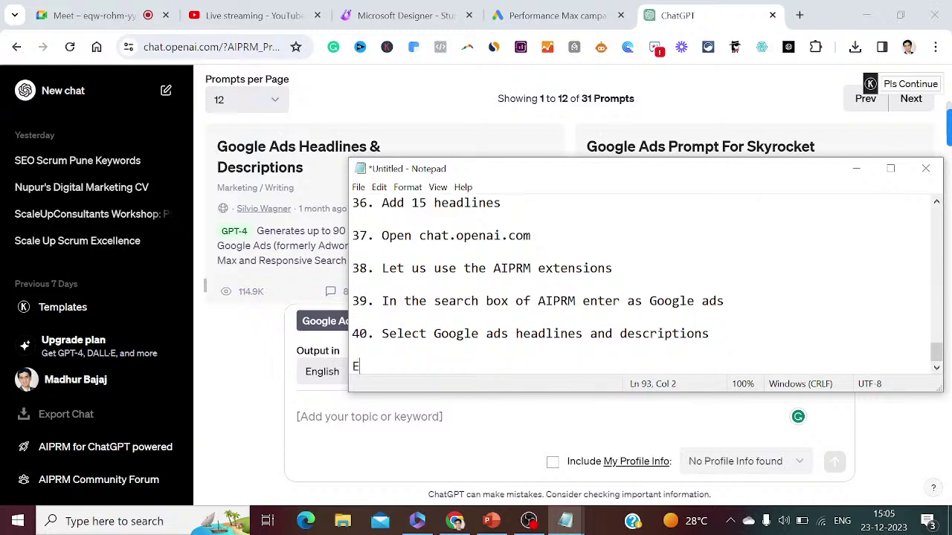
# - Add the unnumbered line "Enter your topic or keyword" below item 40, followed by a blank line
pyautogui.write('Enter your topic or')
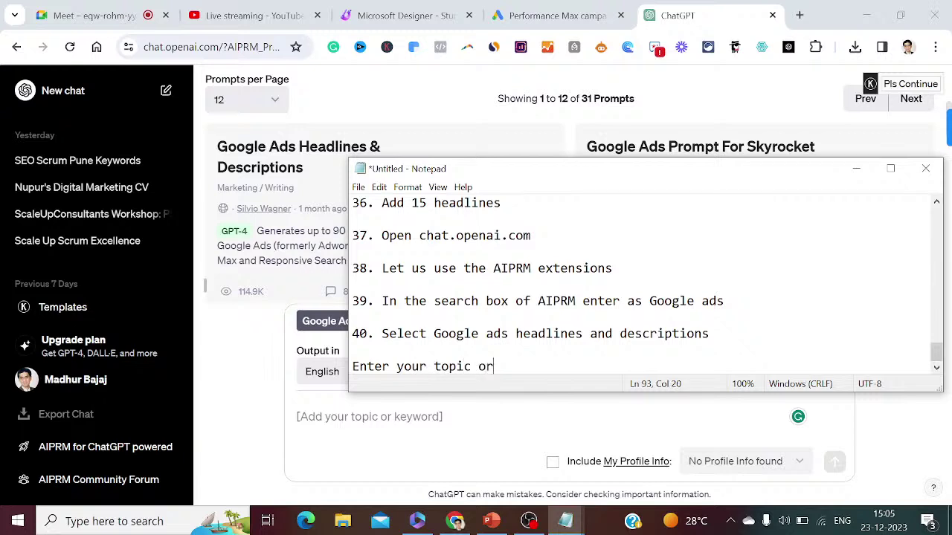
pyautogui.write(' keyword')
pyautogui.press('Return')
pyautogui.press('Return')
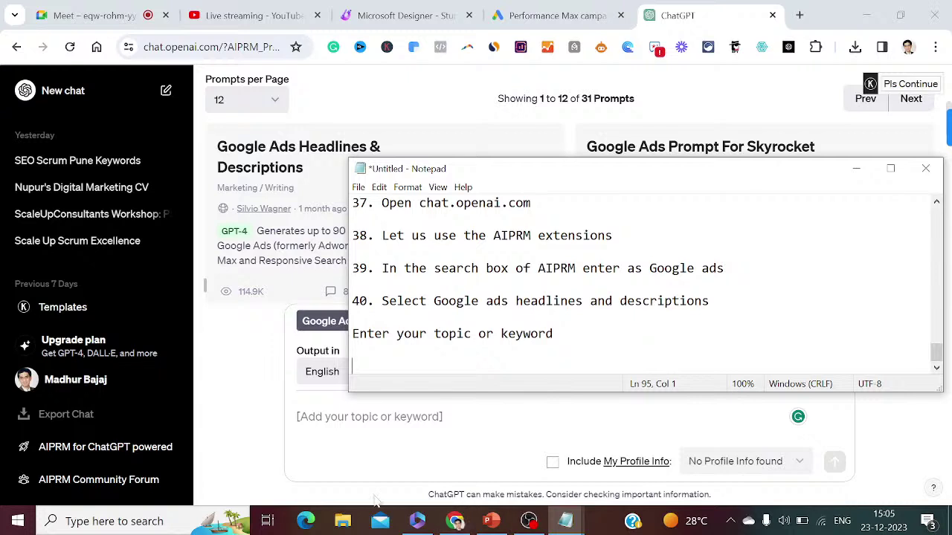
# - Return to ChatGPT and enter "[last mile delivery software]" as the topic of the Google Ads Headlines & Descriptions prompt
pyautogui.click(335, 420)
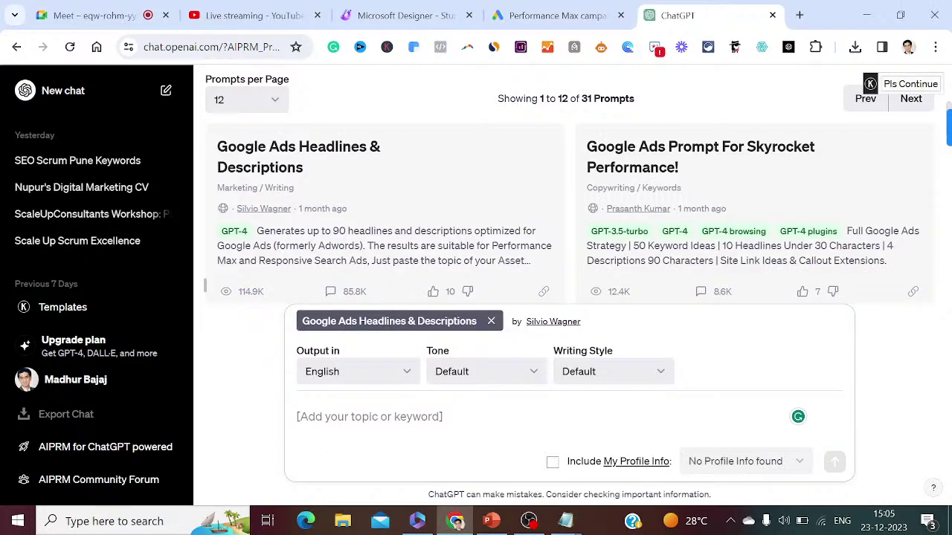
pyautogui.write('[')
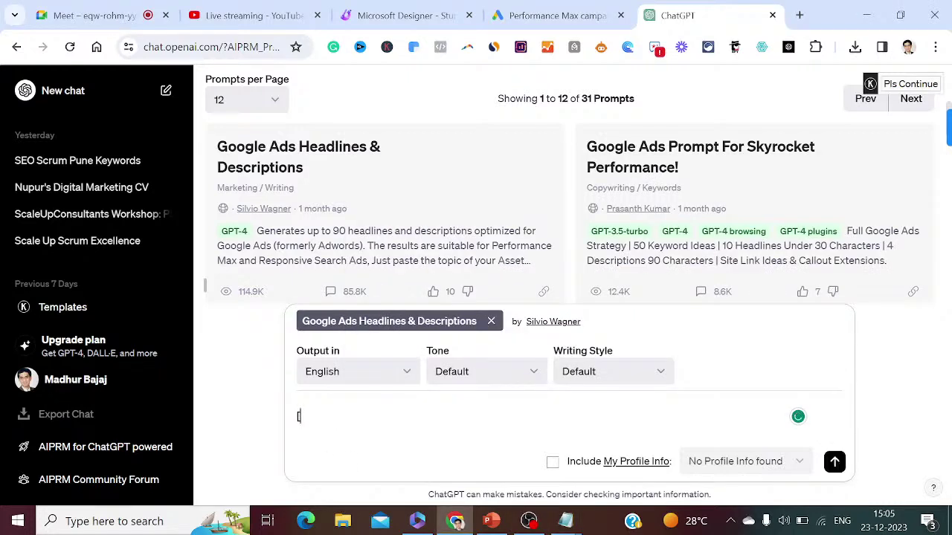
pyautogui.write('last mile delivery sof')
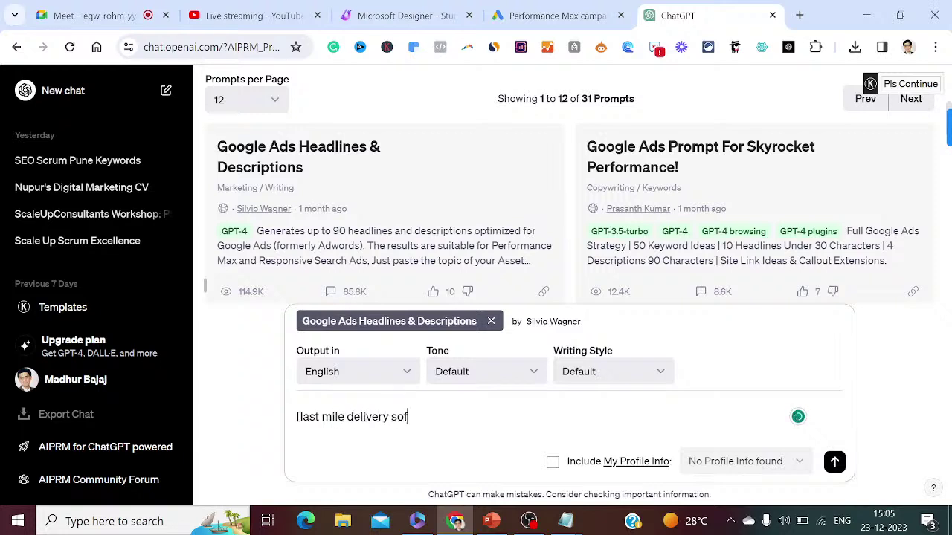
pyautogui.write('tware')
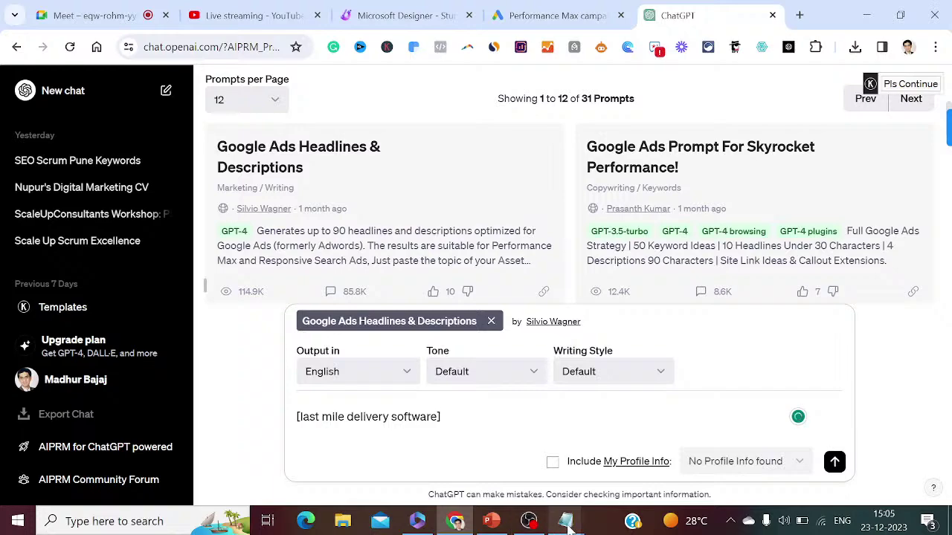
# - Record the example topic "[last mile delivery software]" in the Notepad notes below the topic or keyword line
pyautogui.moveTo(565, 520)
pyautogui.click(624, 498)
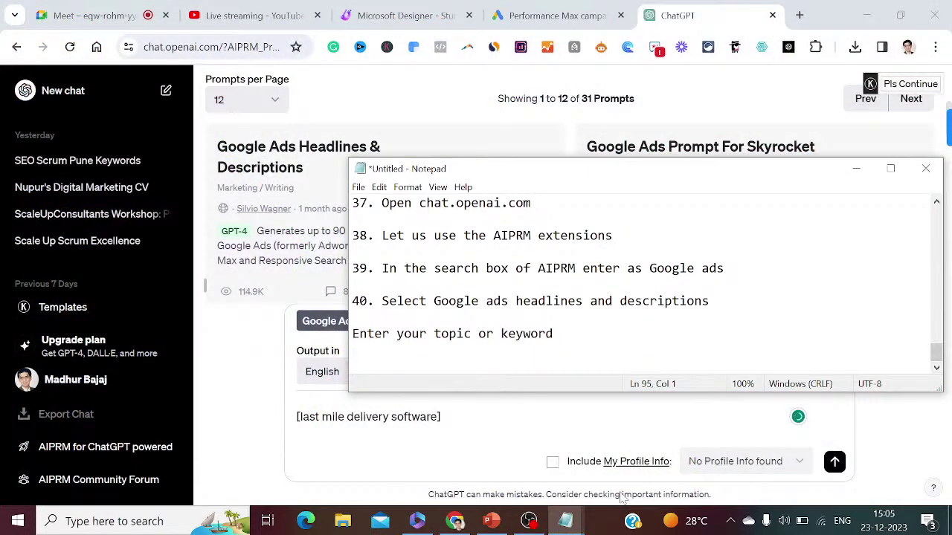
pyautogui.write('[last mile delive')
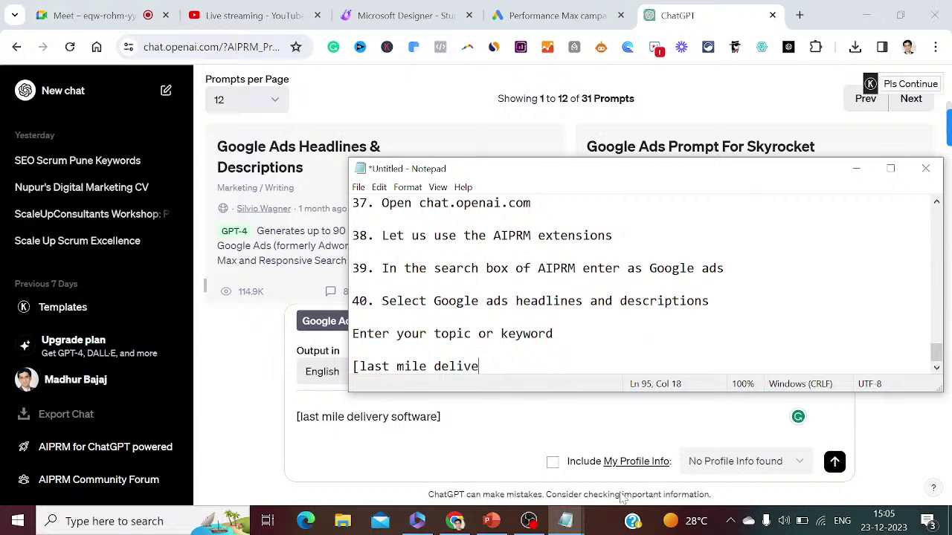
pyautogui.write('ry software')
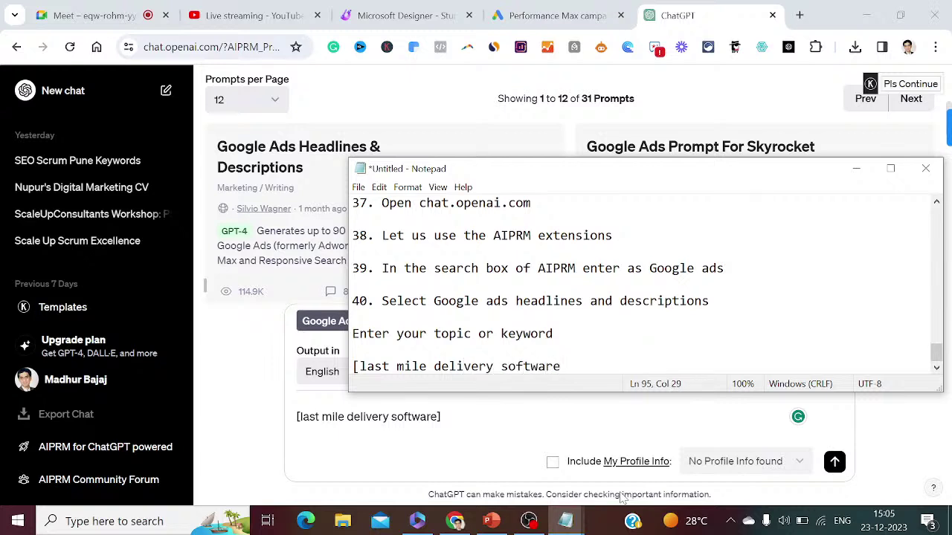
pyautogui.write(']')
pyautogui.press('Return')
pyautogui.press('Return')
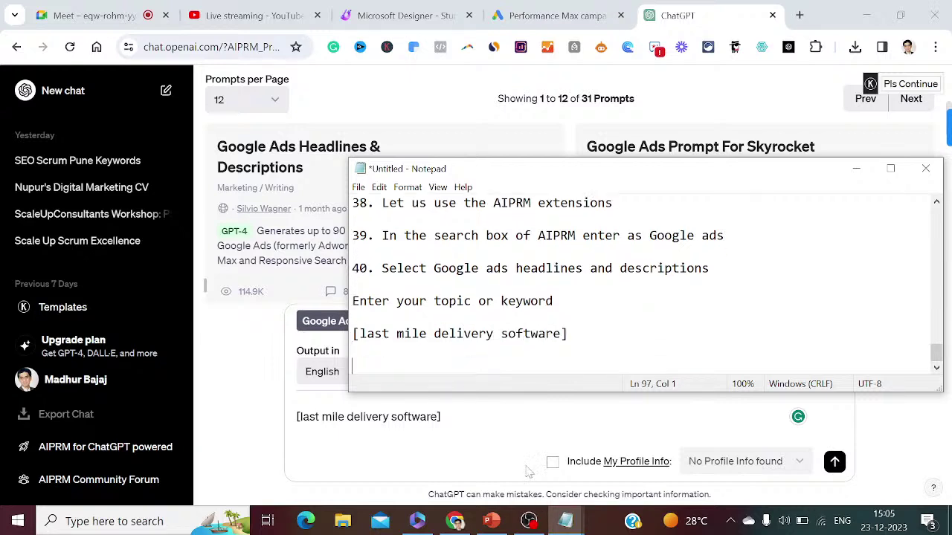
# - Submit the last mile delivery software topic to ChatGPT to generate Google Ads headlines and descriptions
pyautogui.click(441, 416)
pyautogui.press('Return')
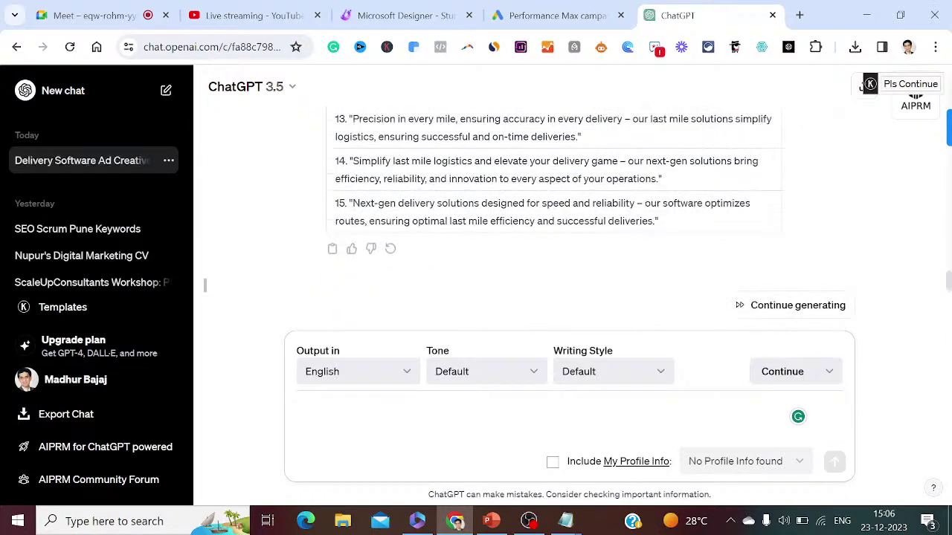
# - Check the live stream in YouTube Studio and return to the ChatGPT conversation
pyautogui.click(259, 7)
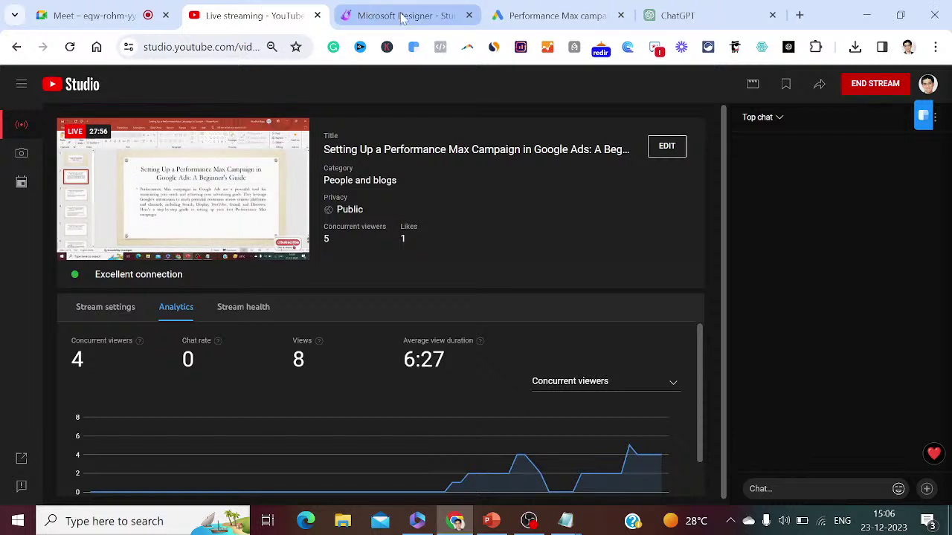
pyautogui.click(669, 9)
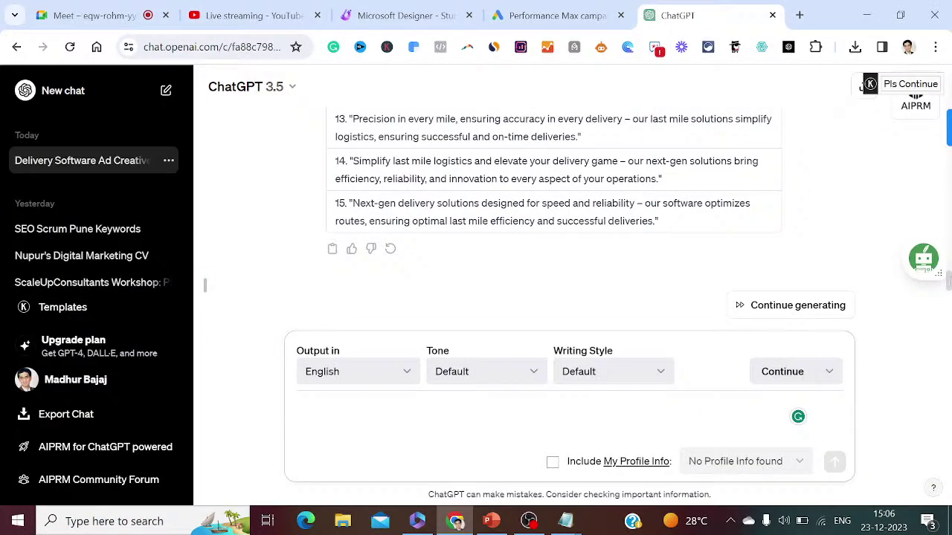
# - Review the generated long headlines, descriptions and 30-character headlines in ChatGPT against the Google Ads headline fields
pyautogui.scroll(5, 948, 293)
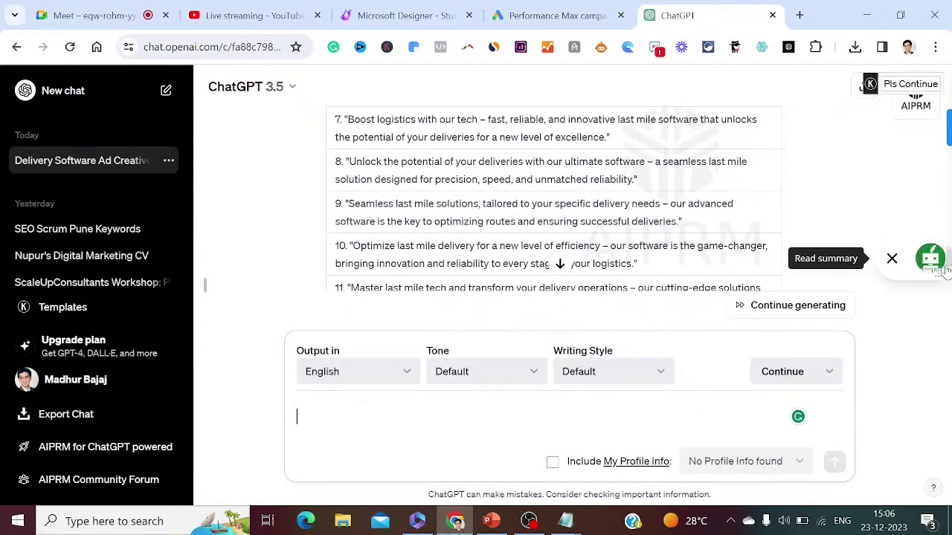
pyautogui.click(559, 12)
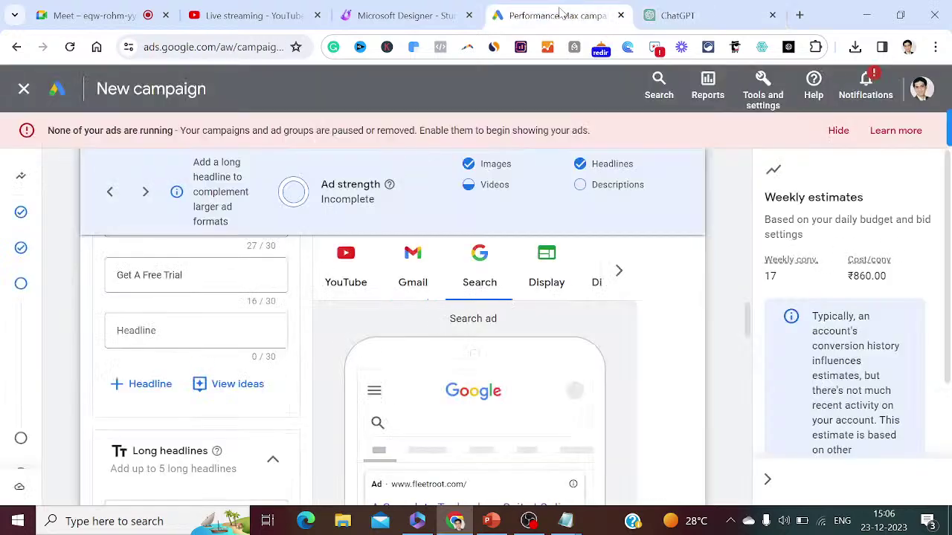
pyautogui.click(673, 19)
pyautogui.moveTo(939, 260)
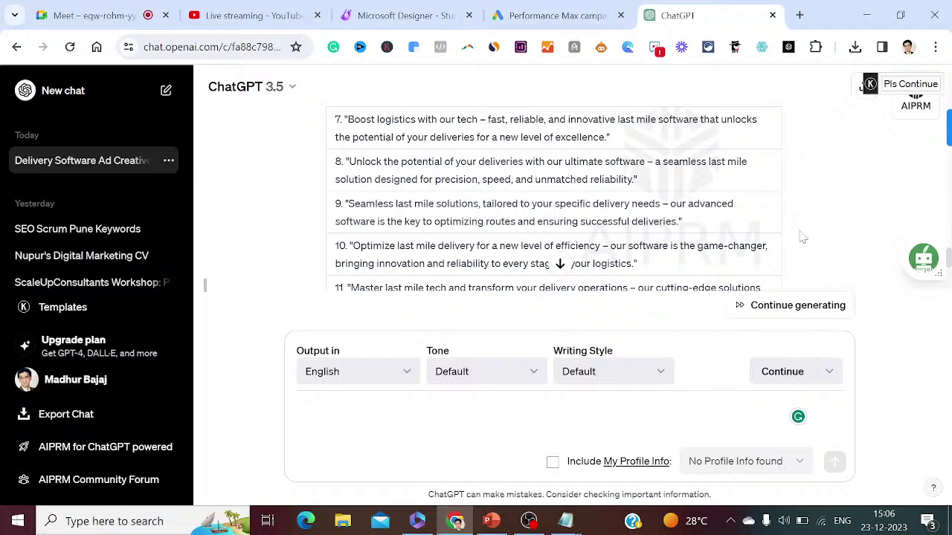
pyautogui.scroll(4, 802, 237)
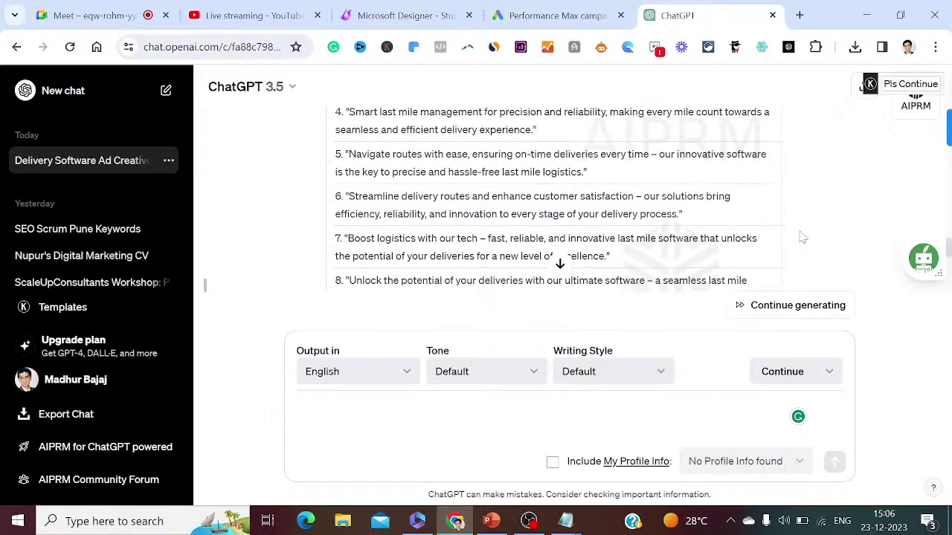
pyautogui.scroll(-10, 802, 236)
pyautogui.scroll(6, 802, 237)
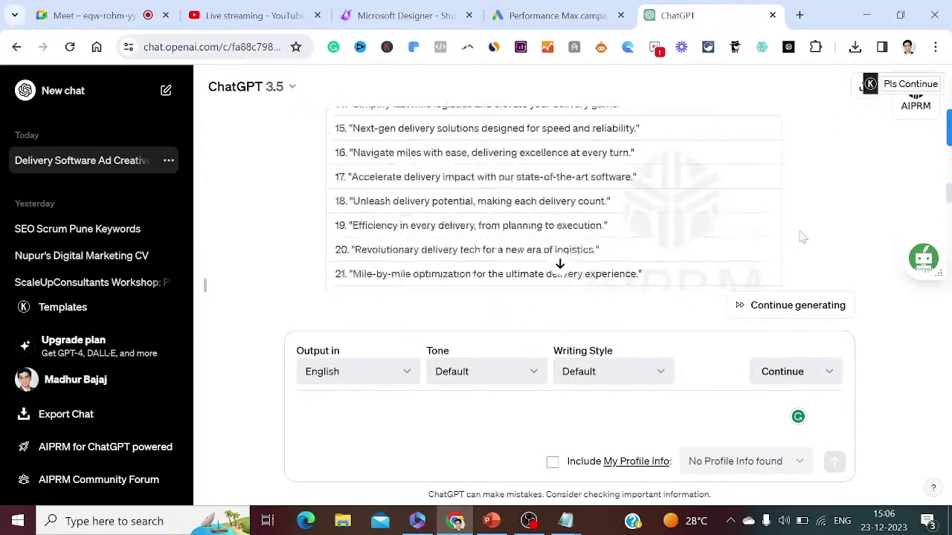
pyautogui.scroll(-8, 803, 236)
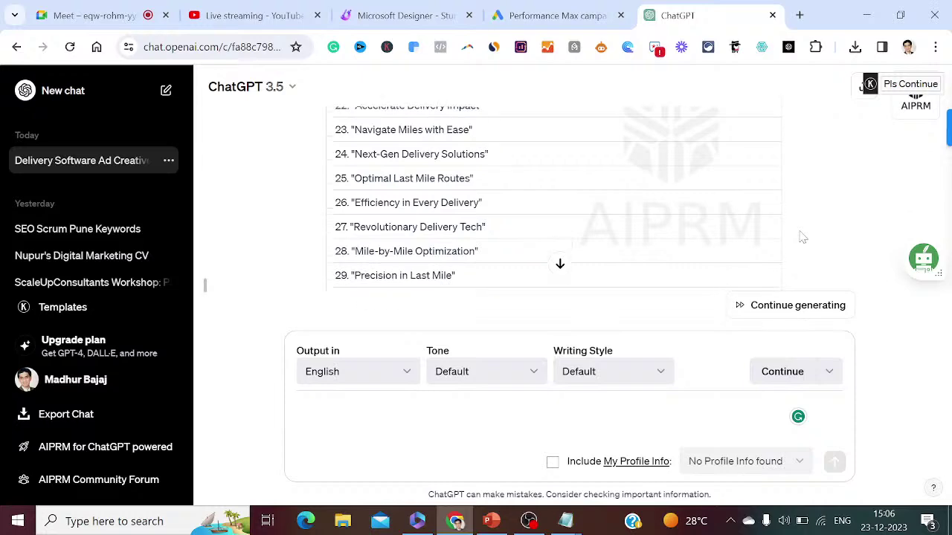
pyautogui.scroll(6, 802, 237)
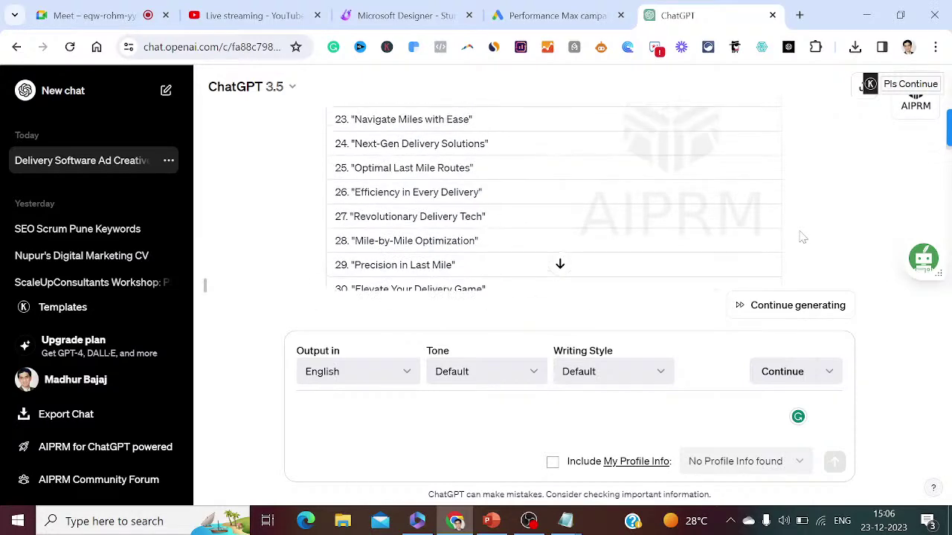
pyautogui.scroll(4, 802, 236)
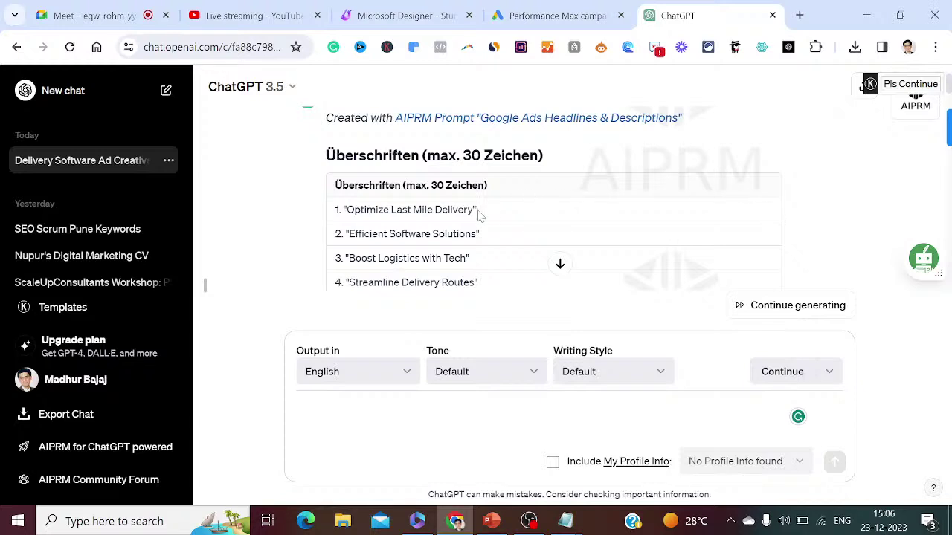
# - Copy the first 30-character suggestion, "Optimize Last Mile Delivery", from ChatGPT into the empty headline below "Get A Free Trial" in Google Ads
pyautogui.moveTo(479, 213); pyautogui.dragTo(442, 212)
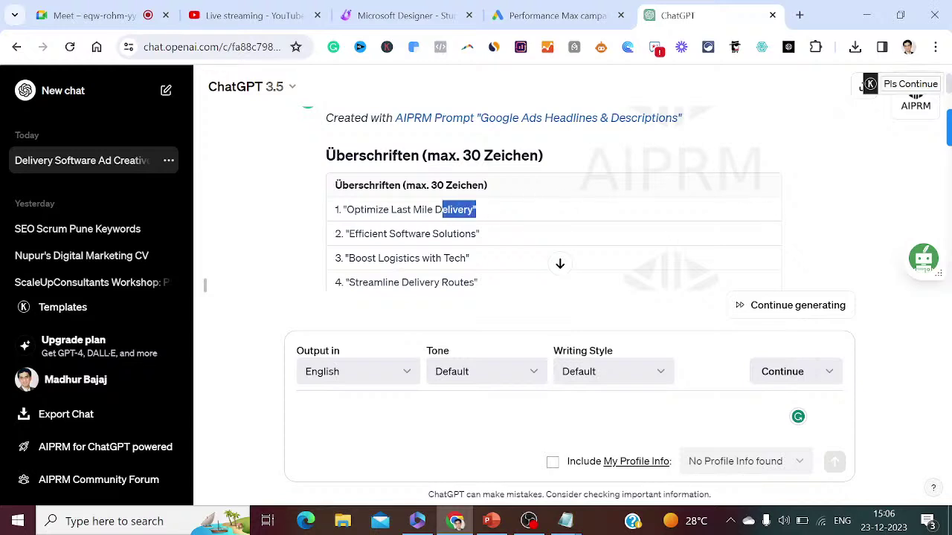
pyautogui.click(499, 216)
pyautogui.moveTo(476, 211); pyautogui.dragTo(347, 212)
pyautogui.hotkey('ctrl', 'c')
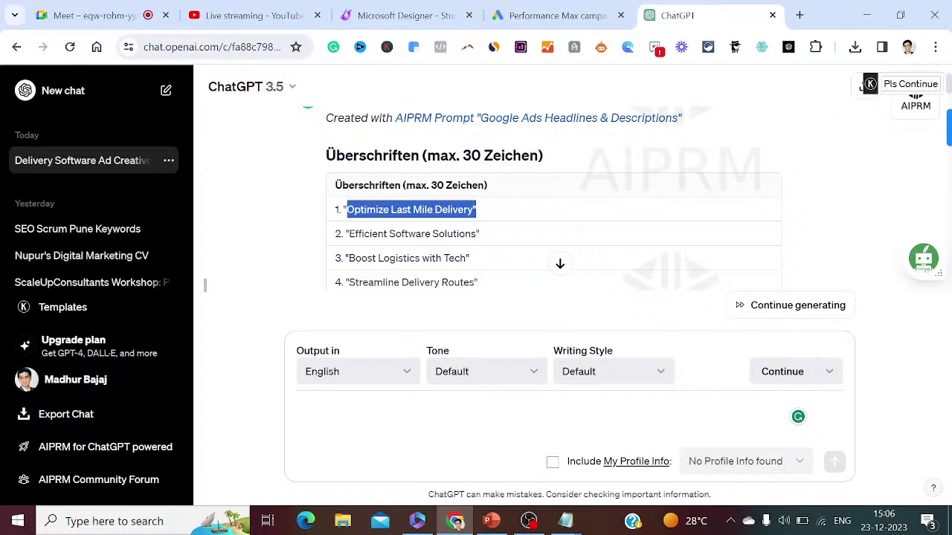
pyautogui.click(539, 18)
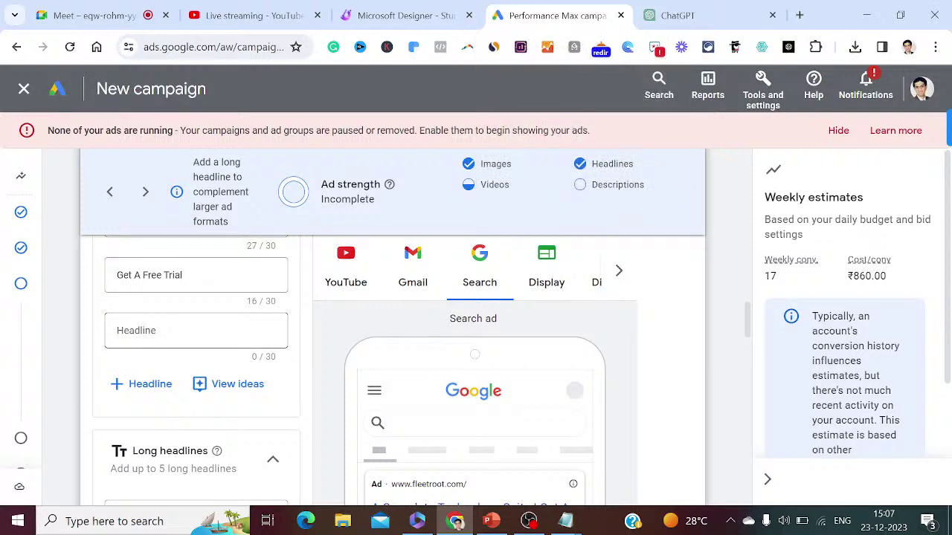
pyautogui.click(196, 331)
pyautogui.hotkey('ctrl', 'v')
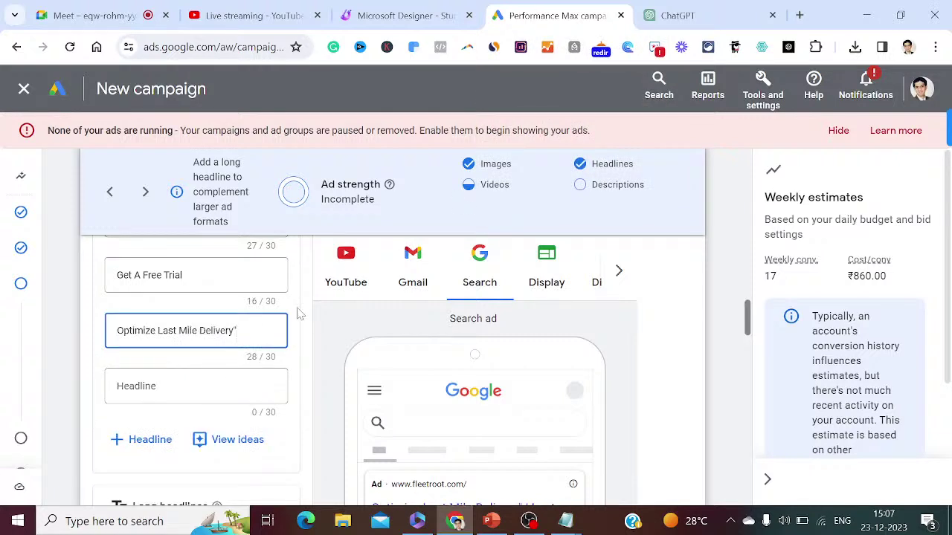
# - Copy the second ChatGPT suggestion, "Efficient Software Solutions", into the next empty headline in Google Ads
pyautogui.click(707, 10)
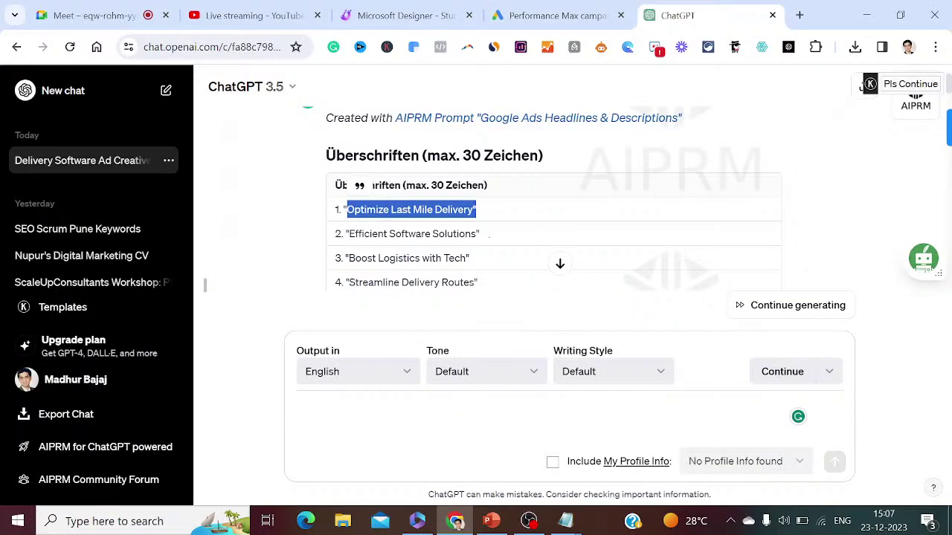
pyautogui.moveTo(477, 234); pyautogui.dragTo(349, 233)
pyautogui.hotkey('ctrl', 'c')
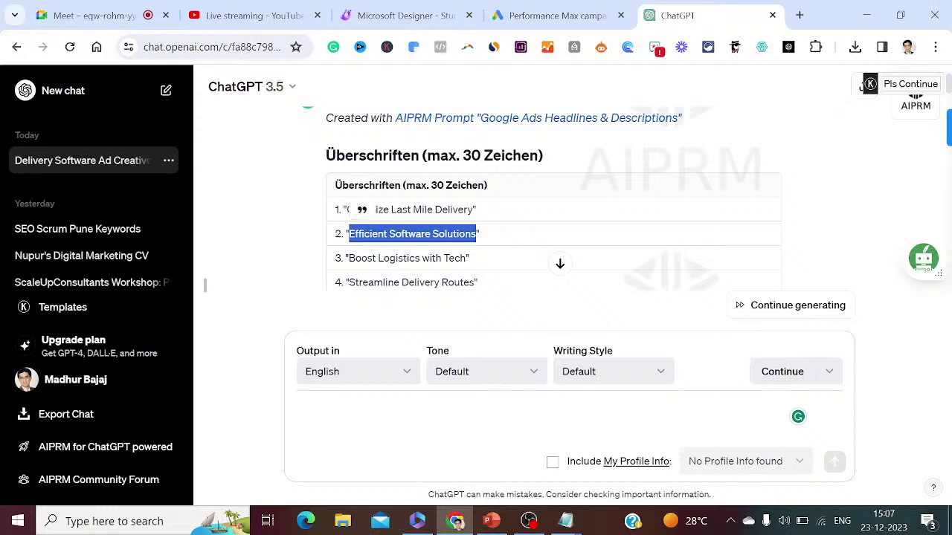
pyautogui.click(550, 15)
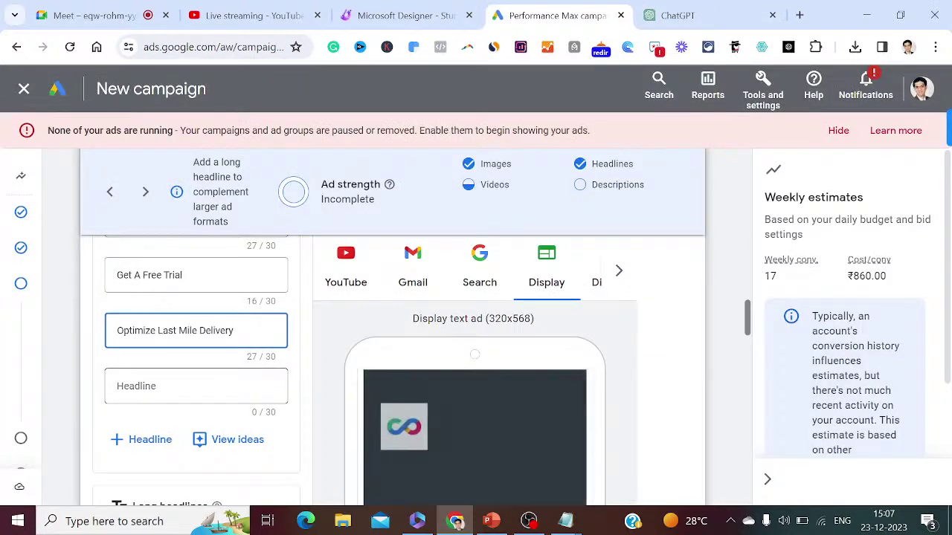
pyautogui.click(218, 380)
pyautogui.hotkey('ctrl', 'v')
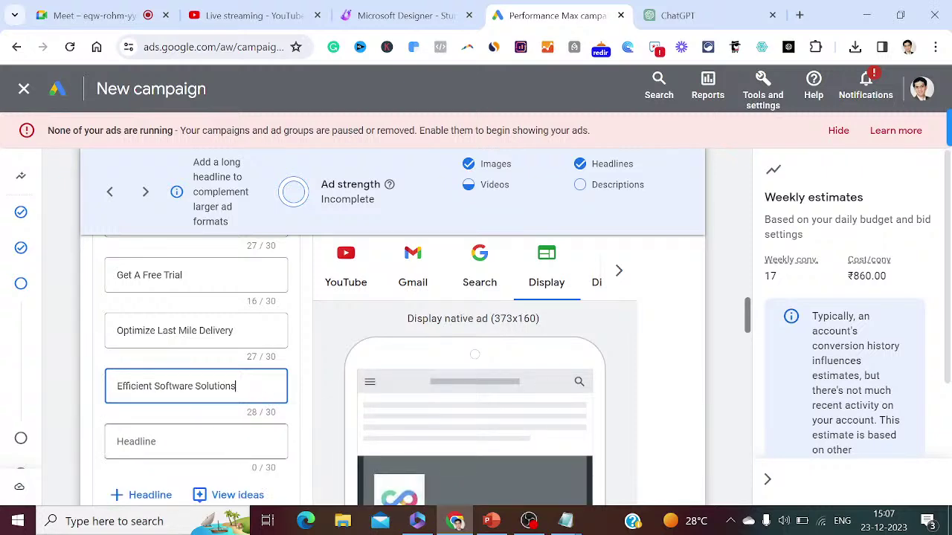
# - Fill the headline below "Efficient Software Solutions" in Google Ads with ChatGPT's third suggestion, "Boost Logistics with Tech"
pyautogui.click(195, 442)
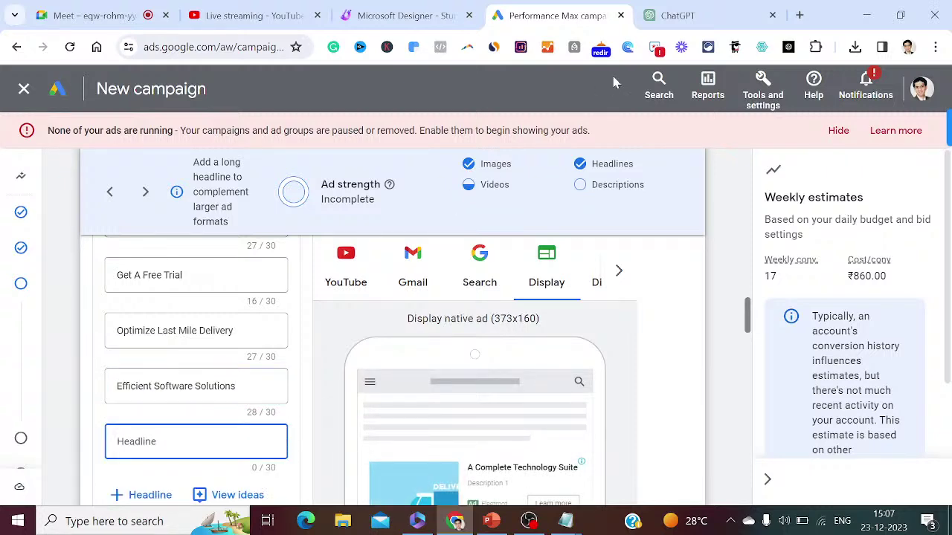
pyautogui.click(665, 15)
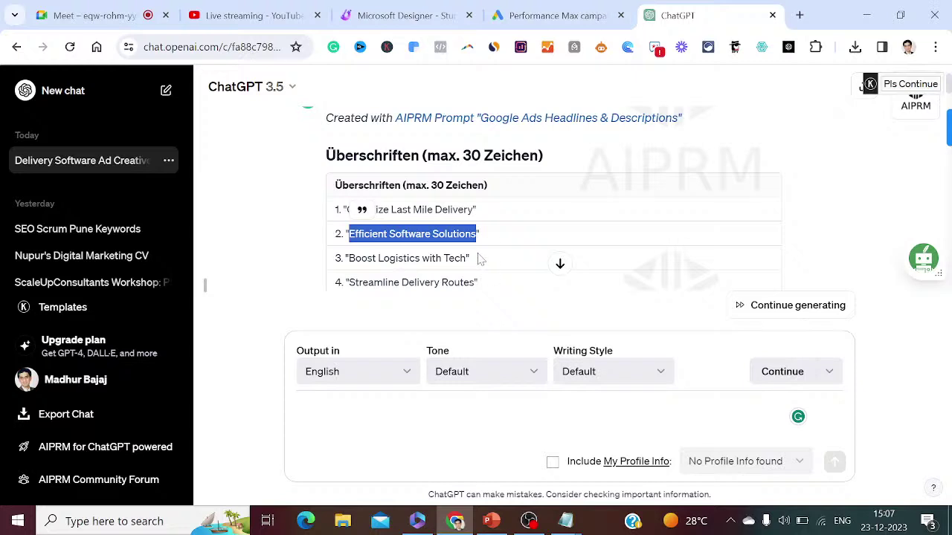
pyautogui.moveTo(468, 258); pyautogui.dragTo(348, 258)
pyautogui.hotkey('ctrl', 'c')
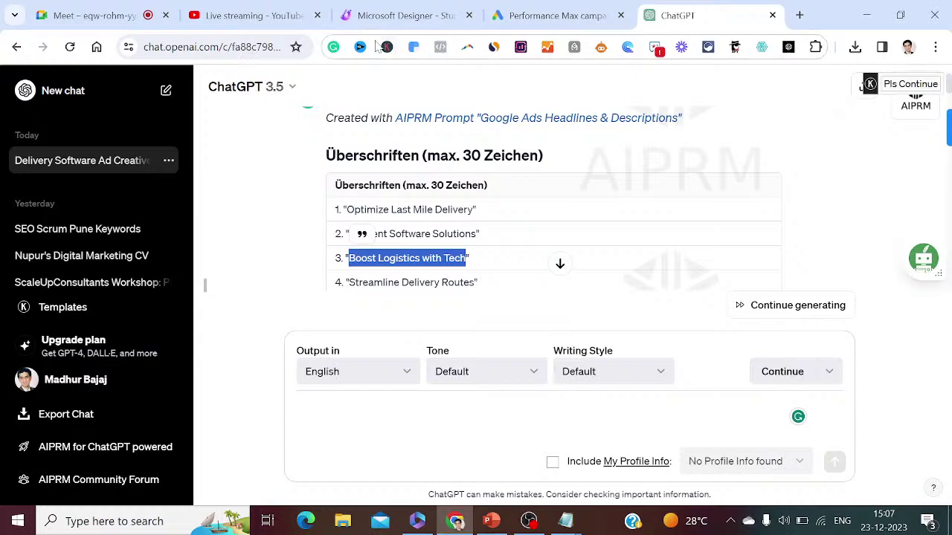
pyautogui.click(395, 15)
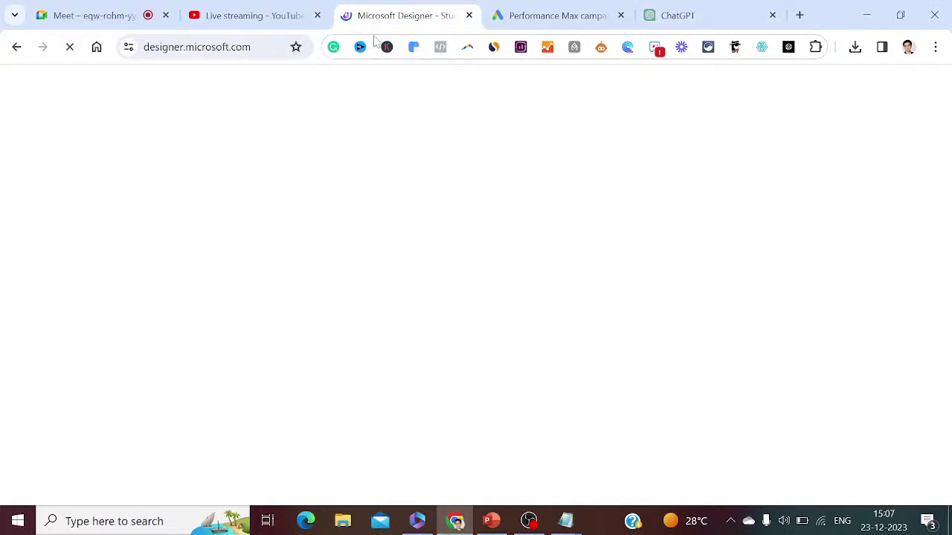
pyautogui.click(554, 11)
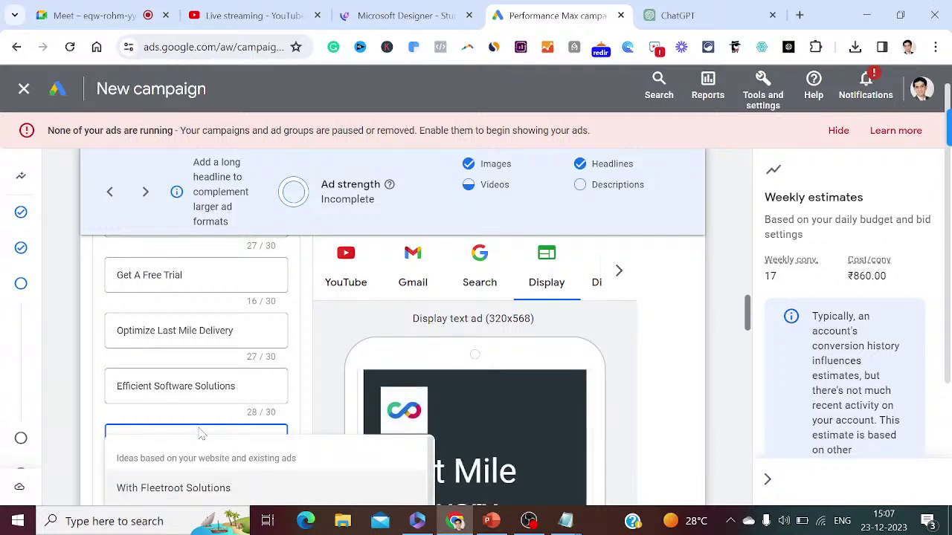
pyautogui.hotkey('ctrl', 'v')
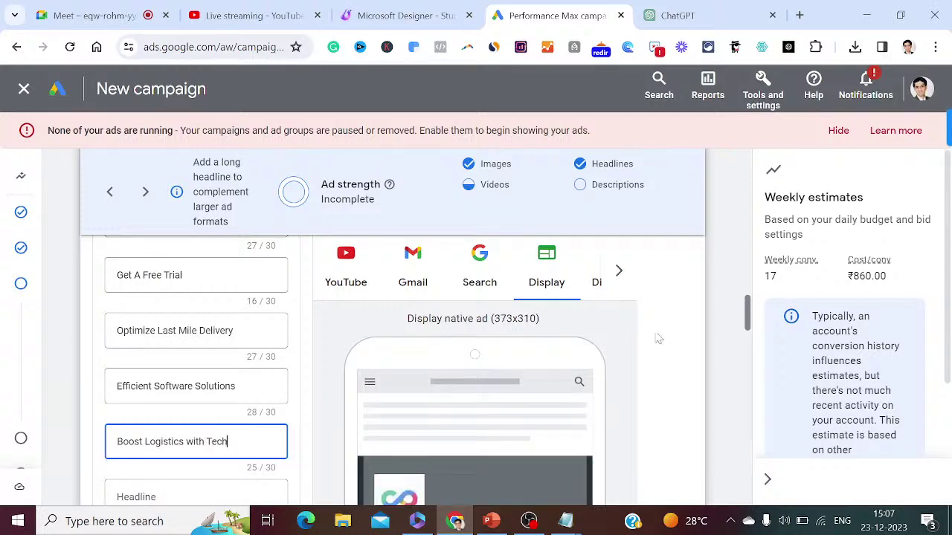
# - Fill the headline below "Boost Logistics with Tech" in Google Ads with ChatGPT's fourth suggestion, "Streamline Delivery Routes"
pyautogui.scroll(-2, 632, 337)
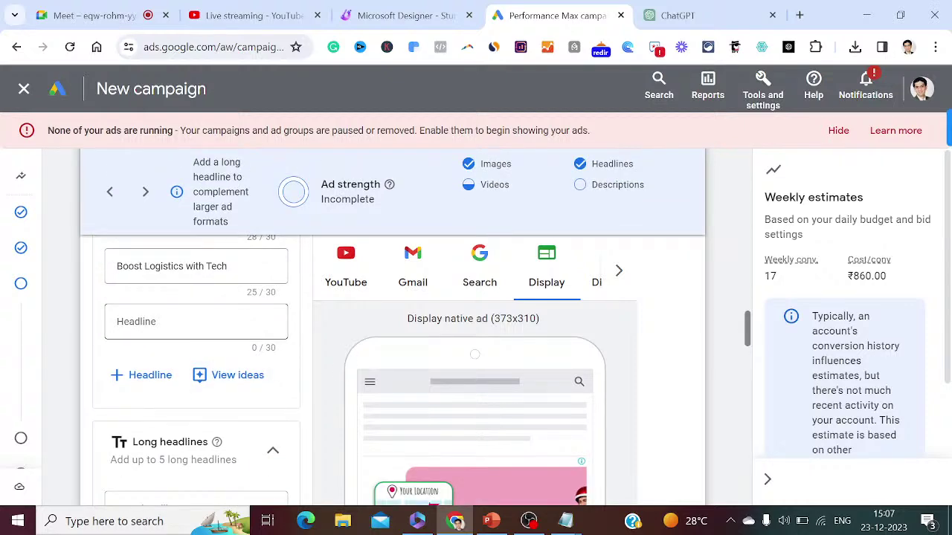
pyautogui.click(189, 322)
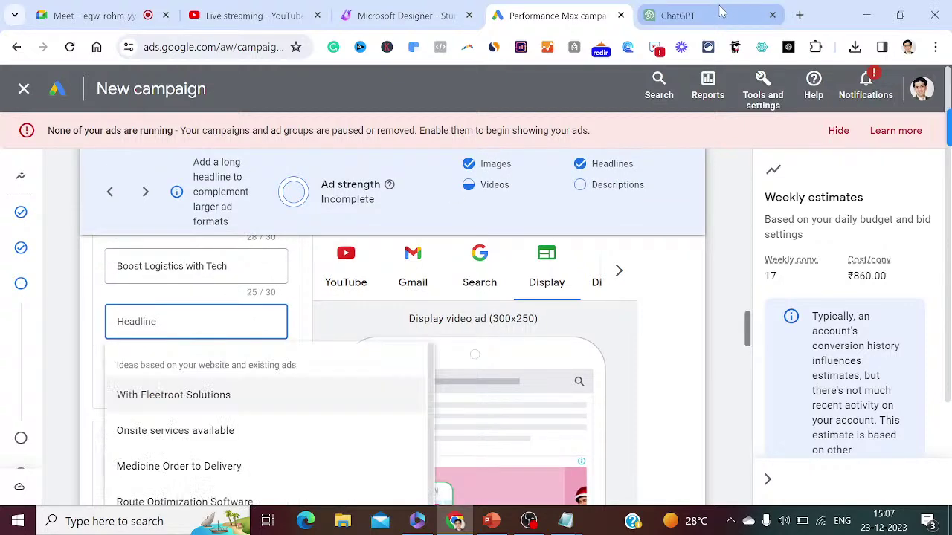
pyautogui.click(722, 12)
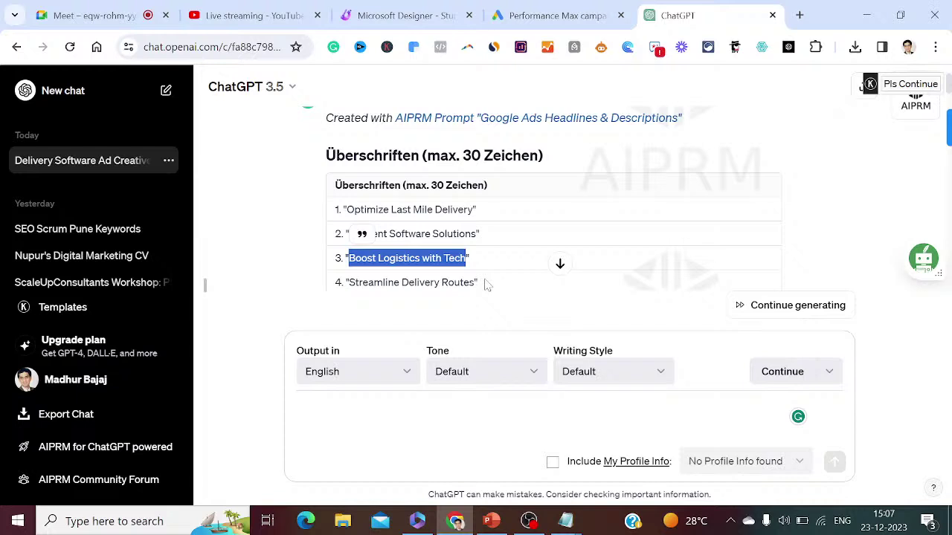
pyautogui.moveTo(475, 283); pyautogui.dragTo(348, 216)
pyautogui.hotkey('ctrl', 'c')
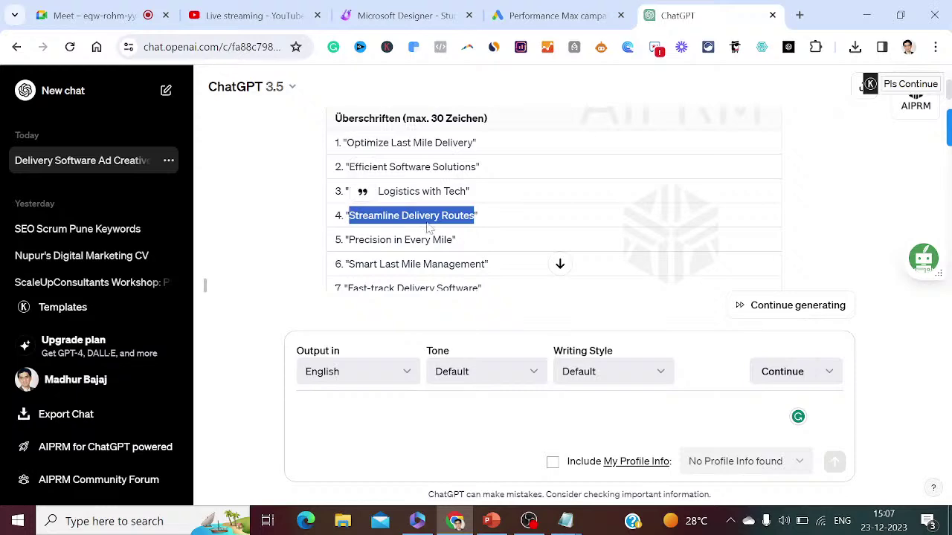
pyautogui.click(533, 17)
pyautogui.hotkey('ctrl', 'v')
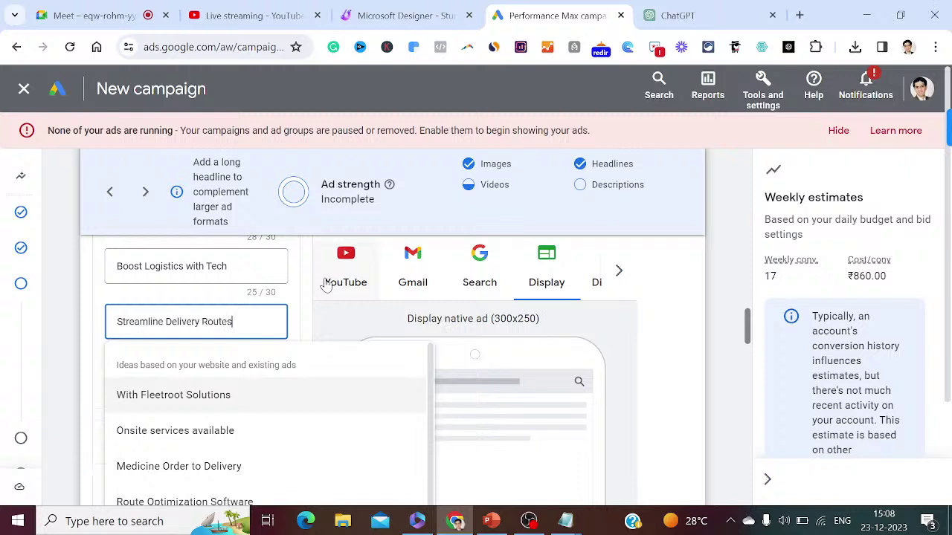
pyautogui.click(325, 320)
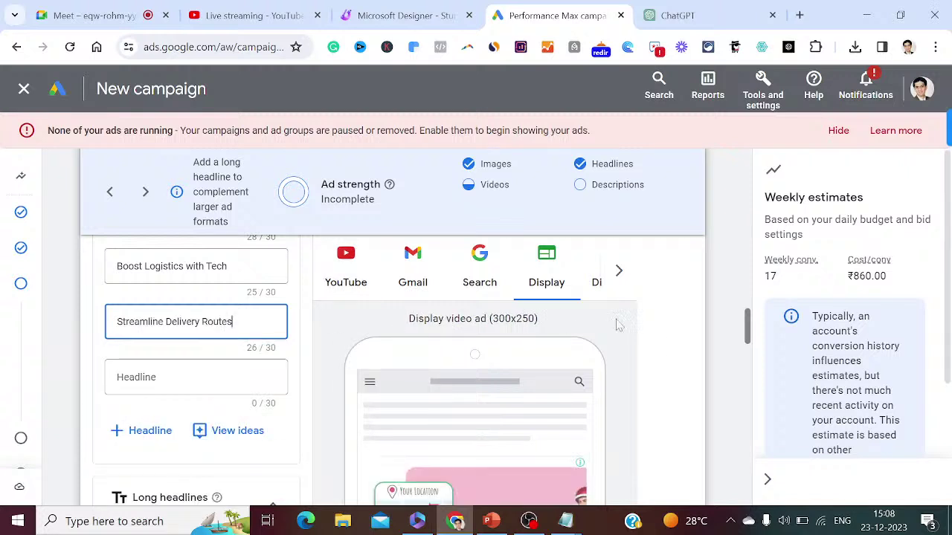
pyautogui.click(656, 340)
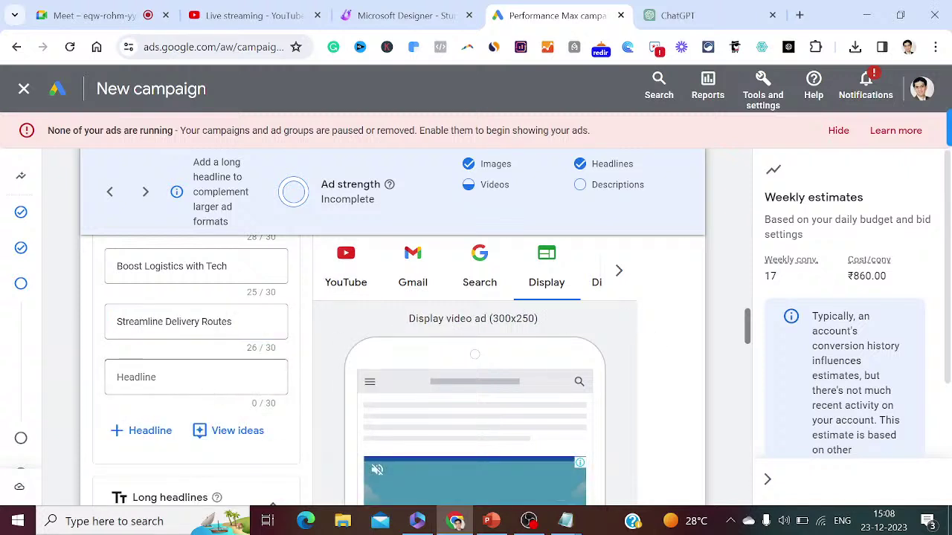
# - Transfer ChatGPT's fifth suggestion, "Precision in Every Mile", to the next empty headline in Google Ads
pyautogui.click(710, 15)
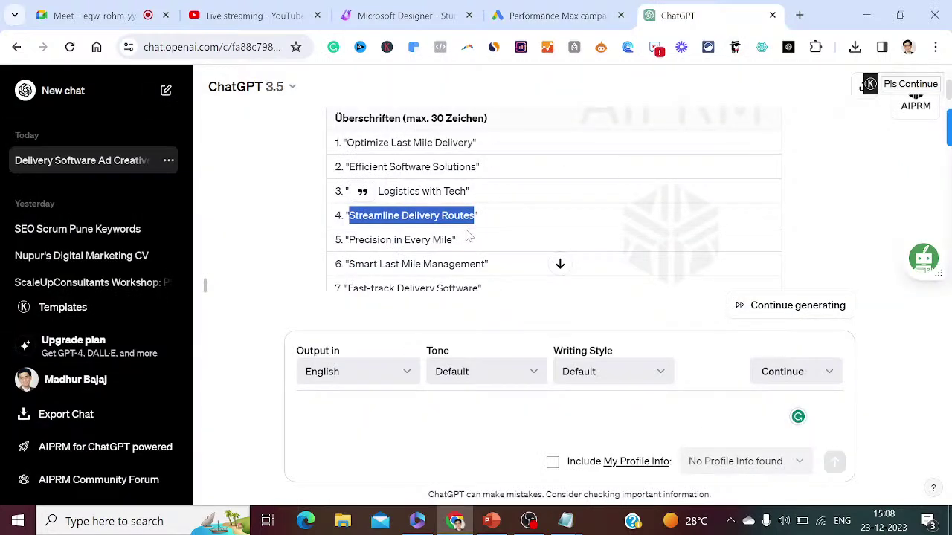
pyautogui.moveTo(452, 239); pyautogui.dragTo(359, 239)
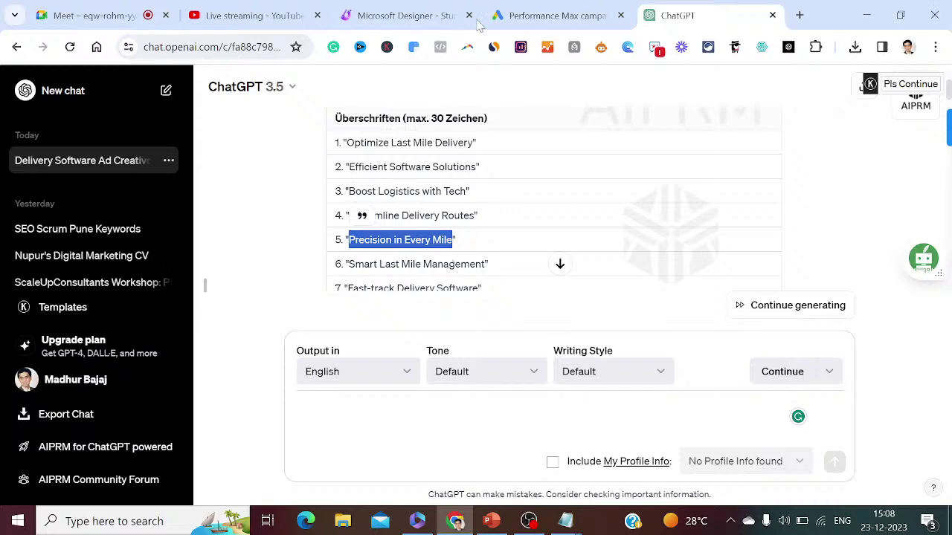
pyautogui.click(542, 12)
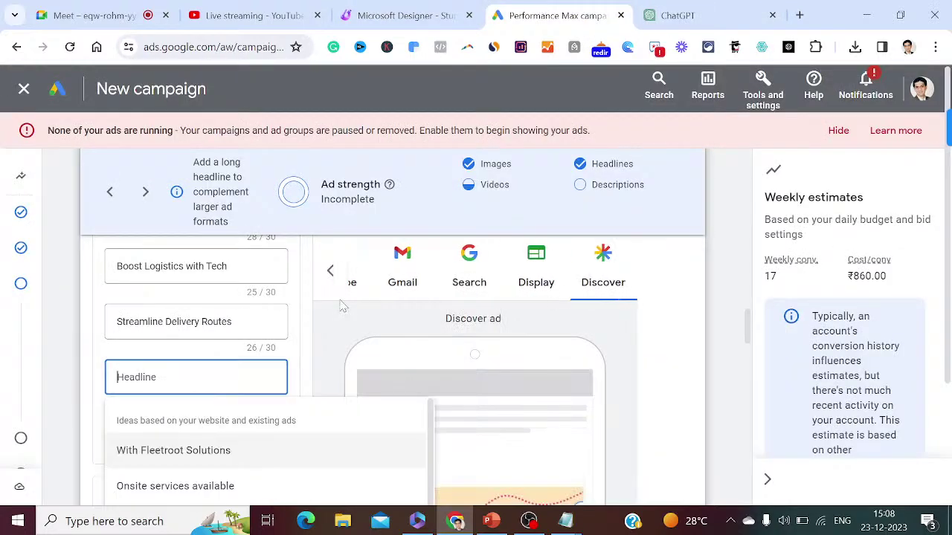
pyautogui.write('Precision in Every Mile')
pyautogui.click(661, 339)
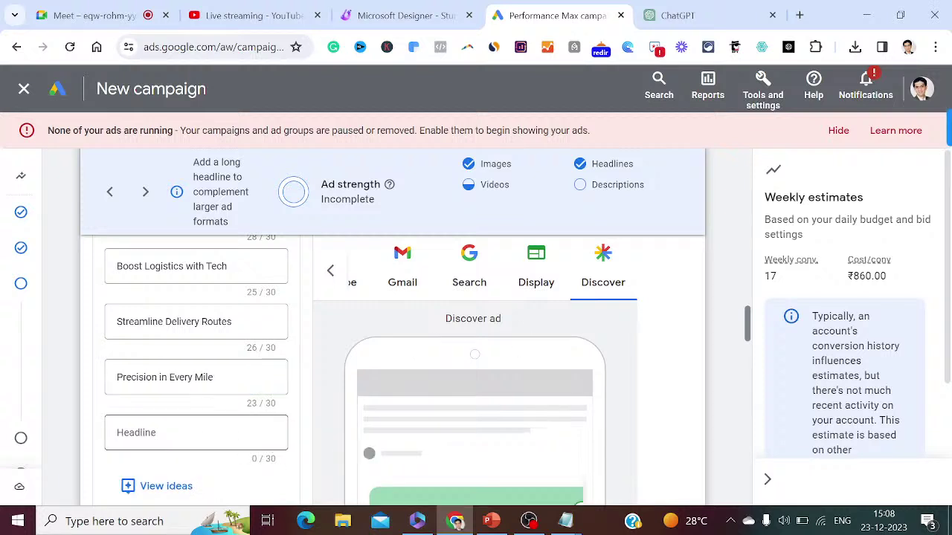
# - Copy ChatGPT's sixth suggestion, "Smart Last Mile Management", into the empty headline below "Precision in Every Mile" in Google Ads
pyautogui.click(141, 432)
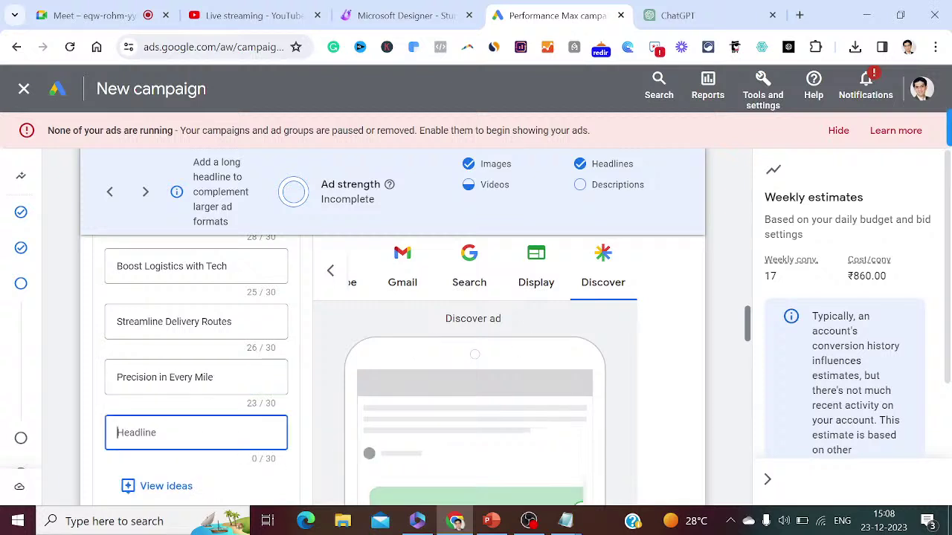
pyautogui.click(696, 17)
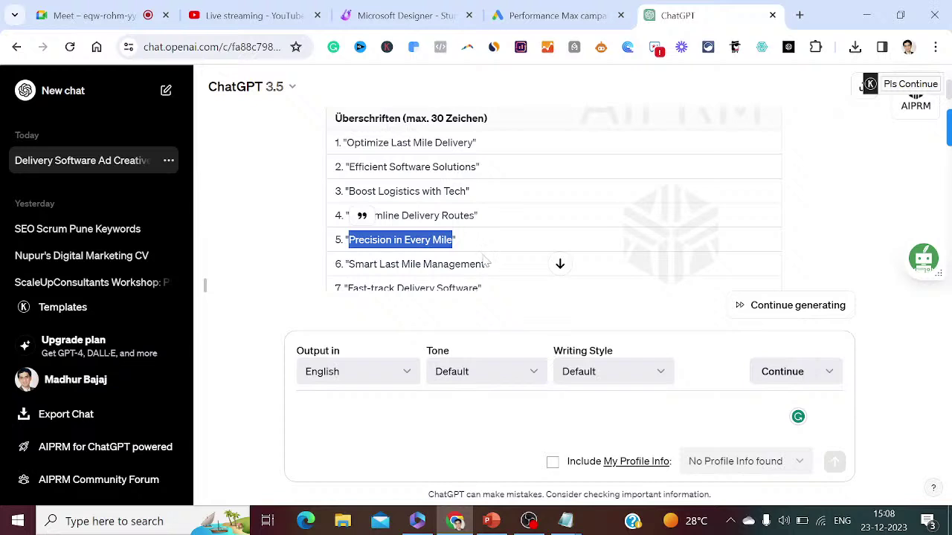
pyautogui.moveTo(485, 264); pyautogui.dragTo(348, 264)
pyautogui.hotkey('ctrl', 'c')
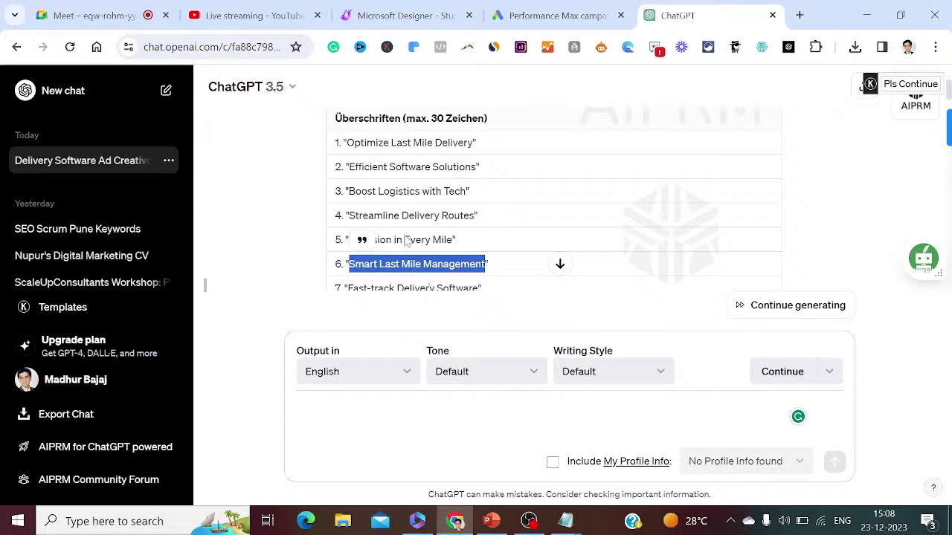
pyautogui.click(551, 15)
pyautogui.hotkey('ctrl', 'v')
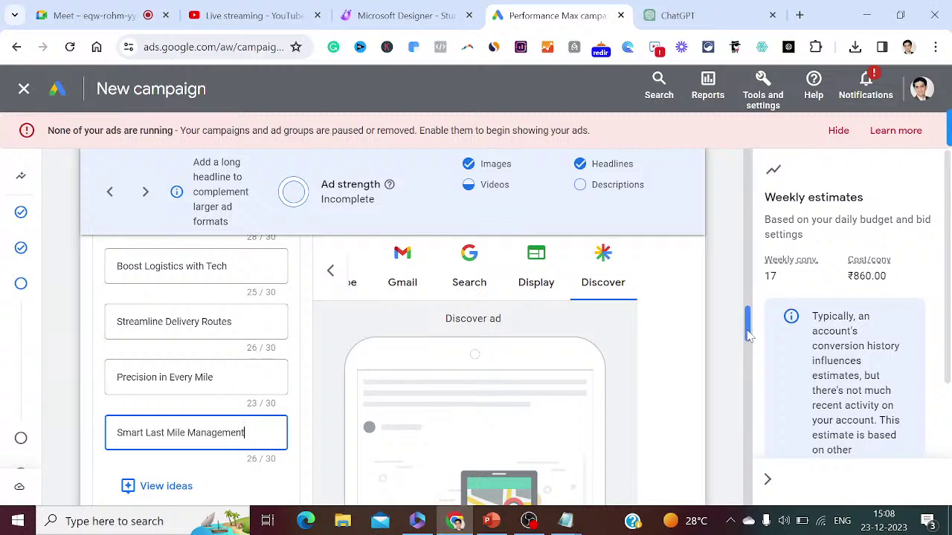
# - In ChatGPT's Longheadlines & Descriptions list, select the first suggestion, "Revolutionize last mile logistics with our cutting-edge software"
pyautogui.scroll(-1, 745, 331)
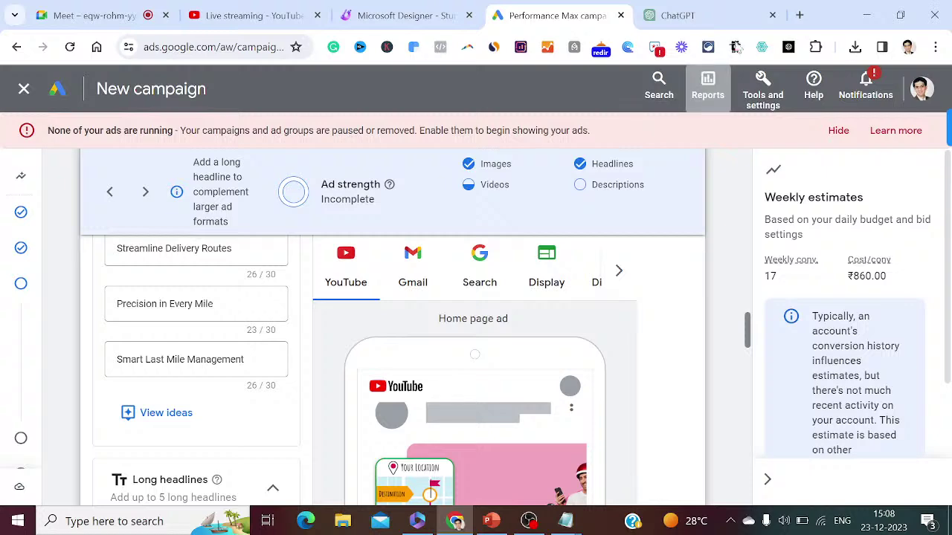
pyautogui.click(720, 13)
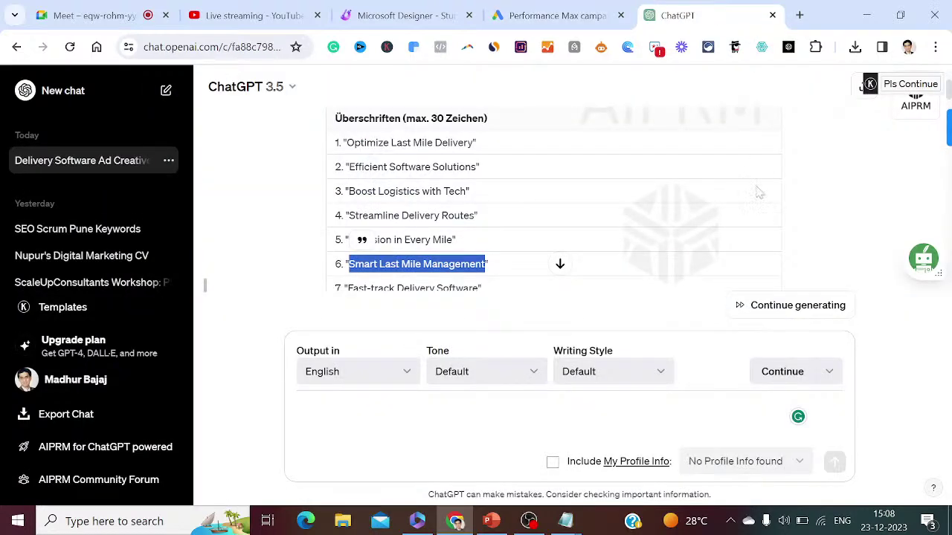
pyautogui.click(817, 207)
pyautogui.scroll(-3, 816, 207)
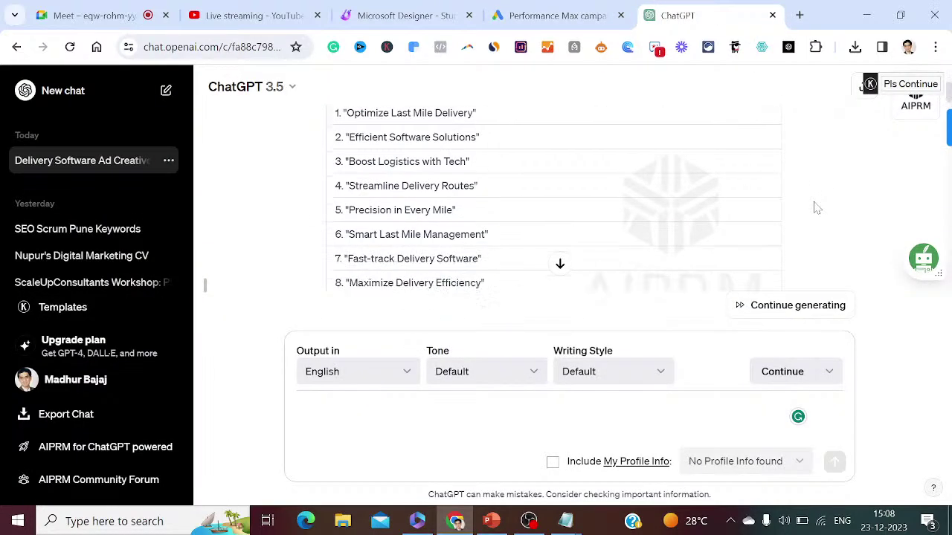
pyautogui.scroll(-5, 816, 207)
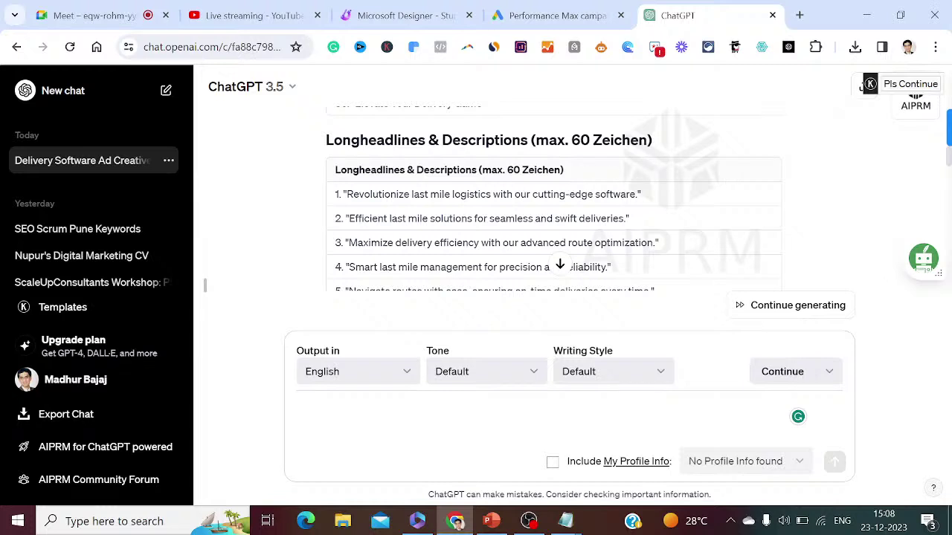
pyautogui.moveTo(636, 194); pyautogui.dragTo(346, 194)
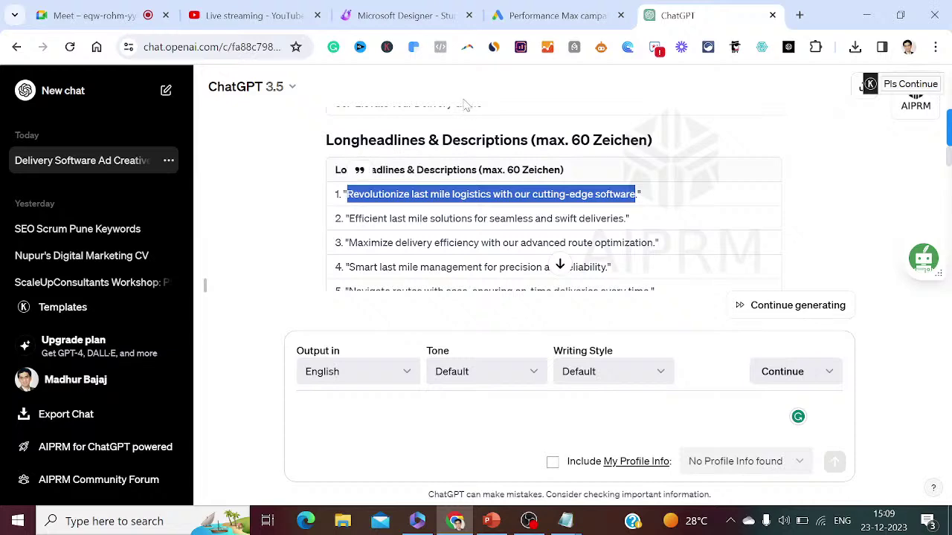
# - Fill the first long headline in Google Ads with "Last Mile Delivery Logistics | Business Solutions- Fleetroot"
pyautogui.click(558, 15)
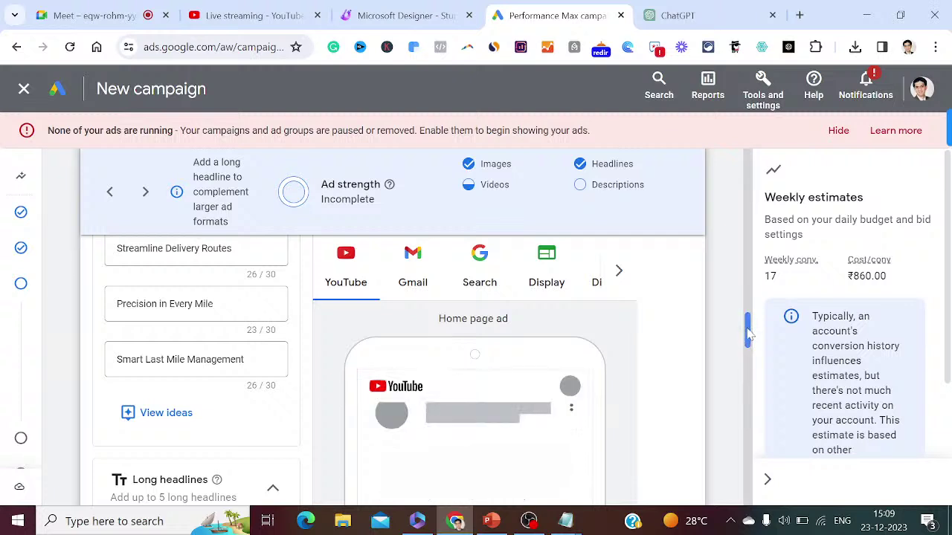
pyautogui.moveTo(748, 328); pyautogui.dragTo(748, 342)
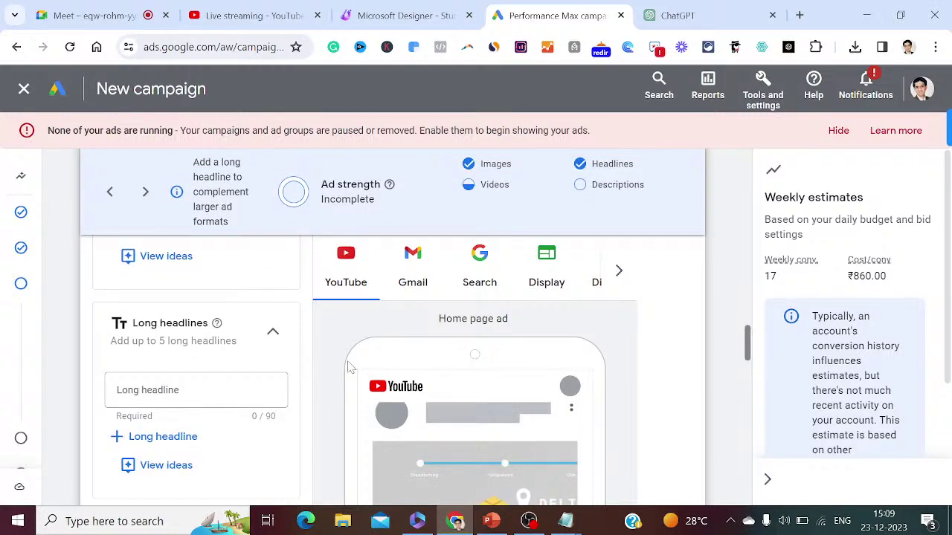
pyautogui.click(163, 390)
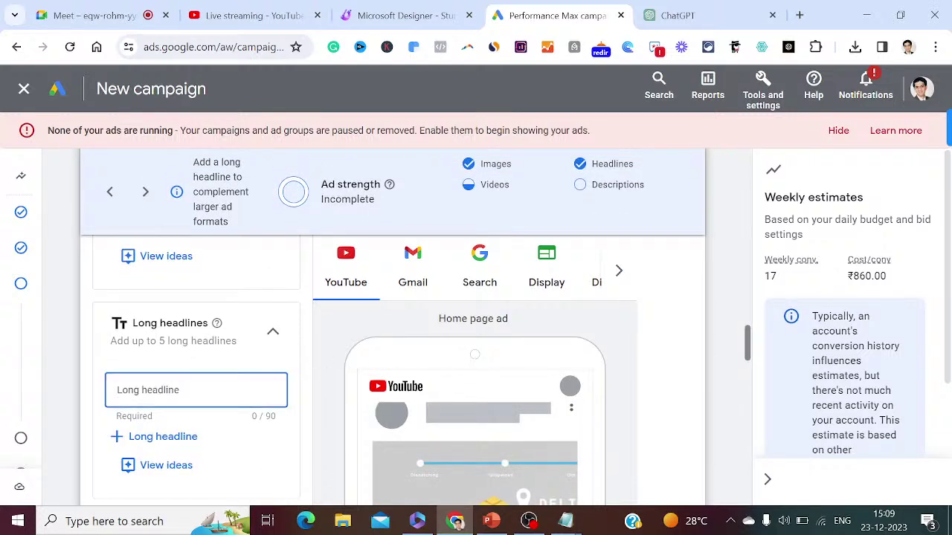
pyautogui.hotkey('ctrl', 'v')
pyautogui.click(223, 463)
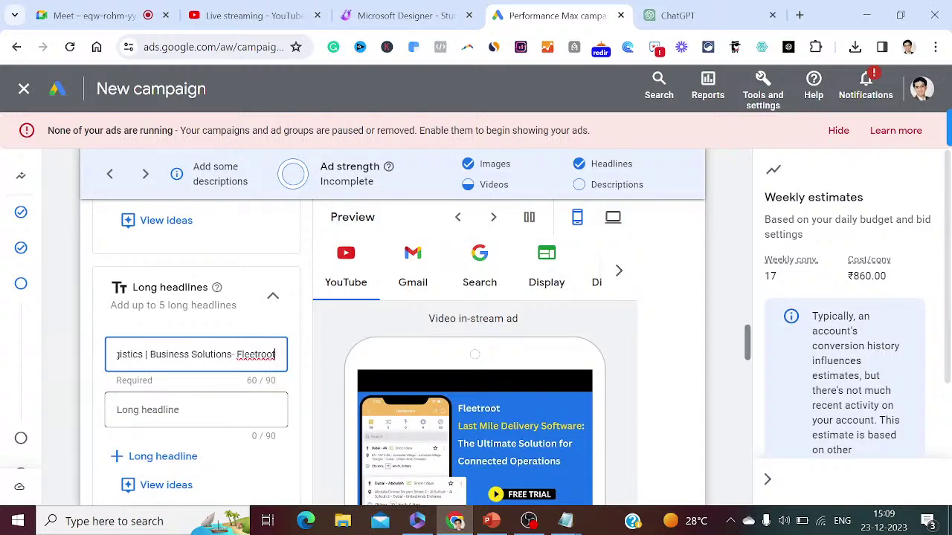
# - Fill the second long headline in Google Ads with ChatGPT's second long suggestion, "Efficient last mile solutions for seamless and swift deliveries"
pyautogui.click(196, 410)
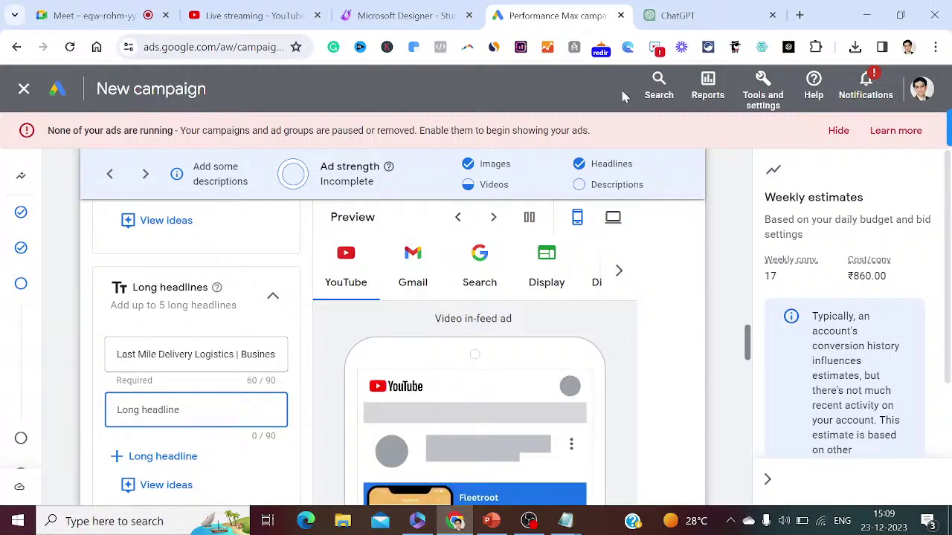
pyautogui.click(687, 16)
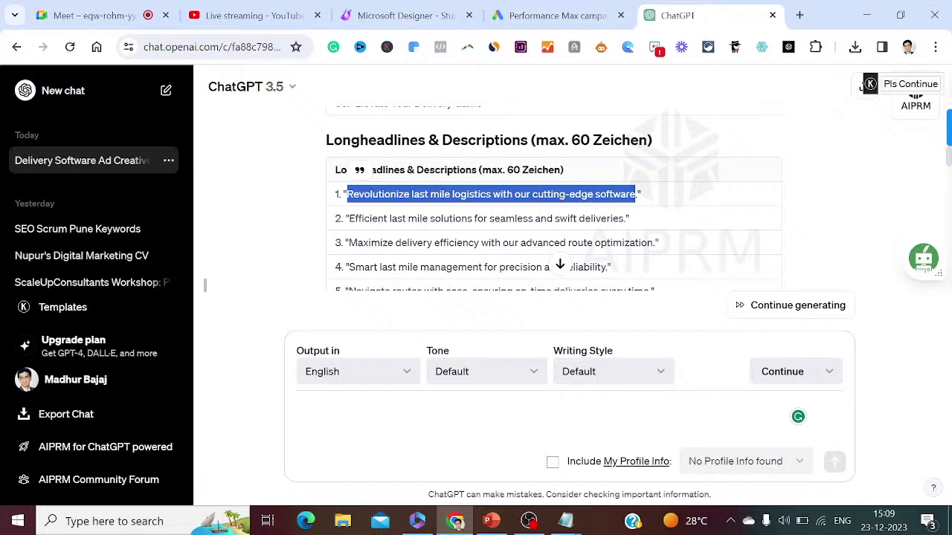
pyautogui.moveTo(625, 218); pyautogui.dragTo(348, 219)
pyautogui.hotkey('ctrl', 'c')
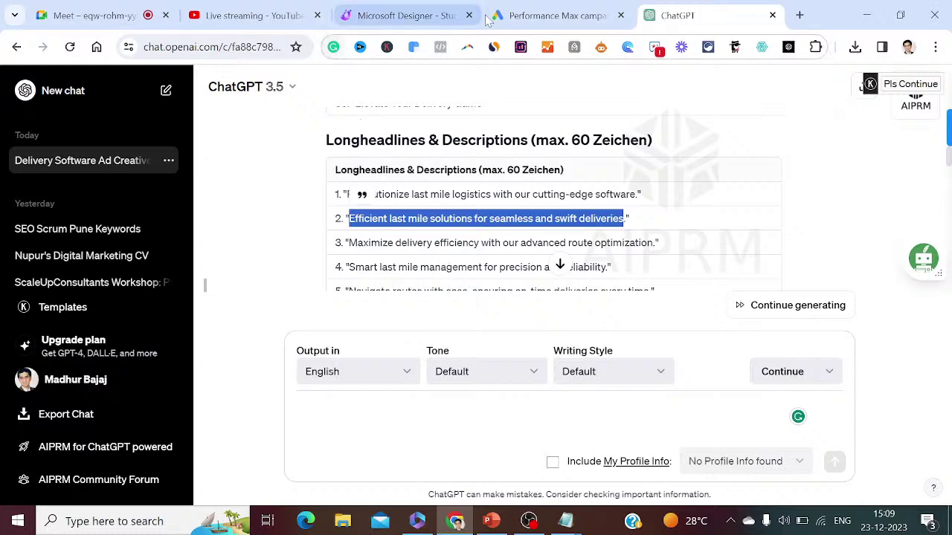
pyautogui.click(529, 20)
pyautogui.hotkey('ctrl', 'v')
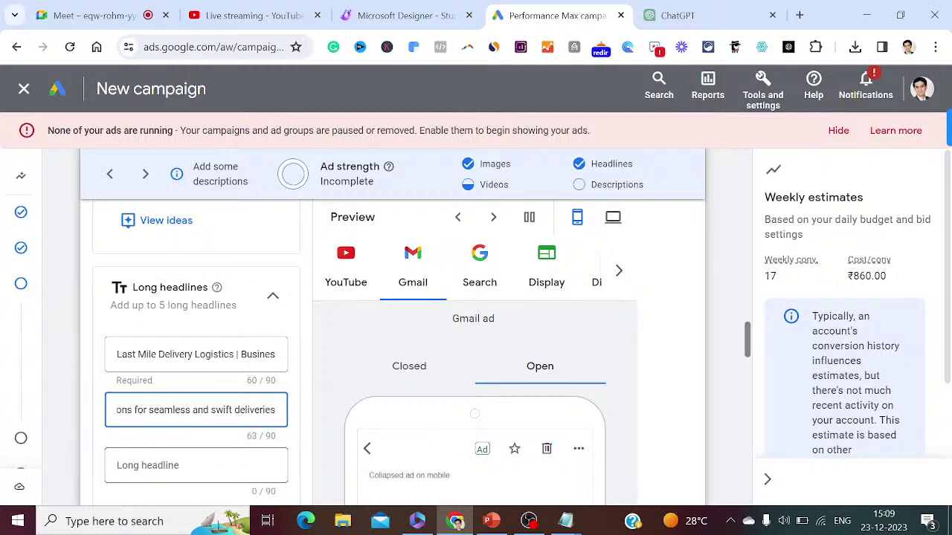
# - Copy ChatGPT's third long suggestion, "Maximize delivery efficiency with our advanced route optimization", into the third long headline in Google Ads
pyautogui.press('Tab')
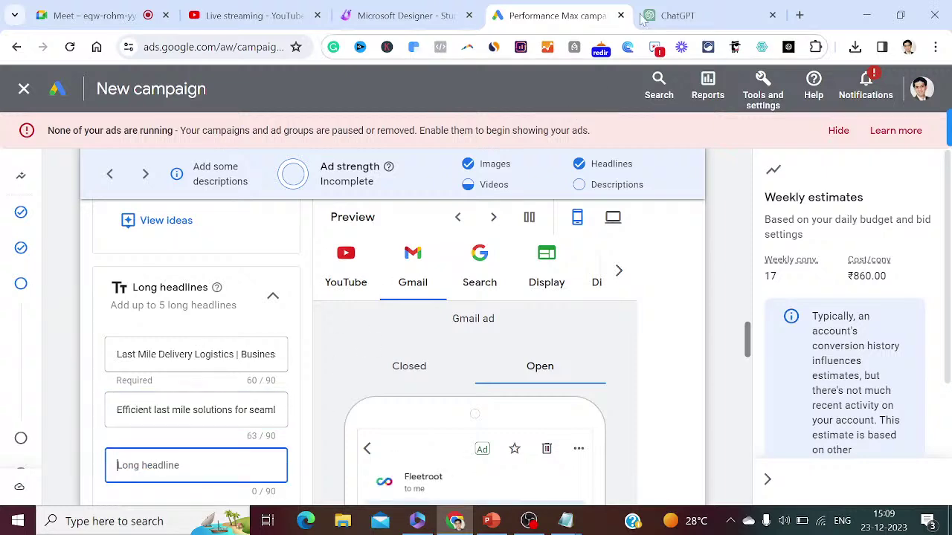
pyautogui.click(668, 10)
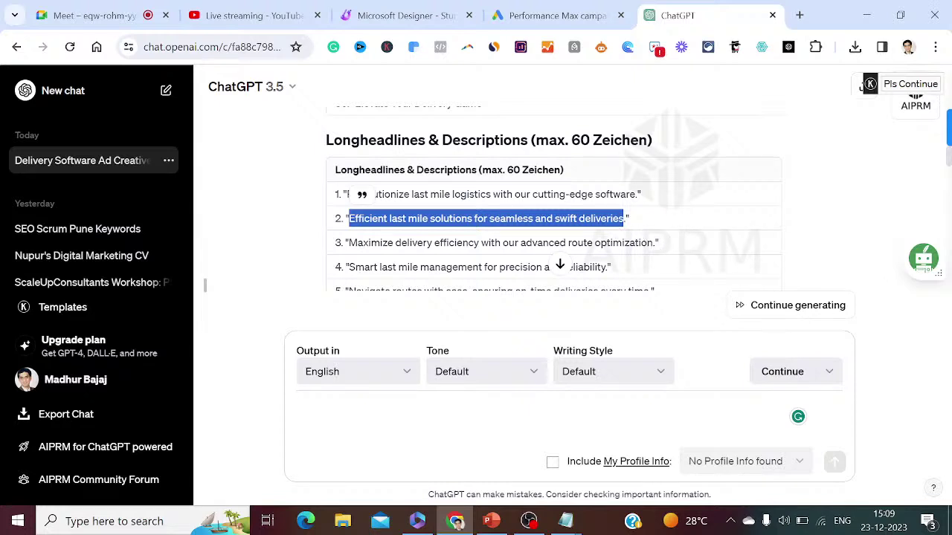
pyautogui.moveTo(653, 242); pyautogui.dragTo(347, 245)
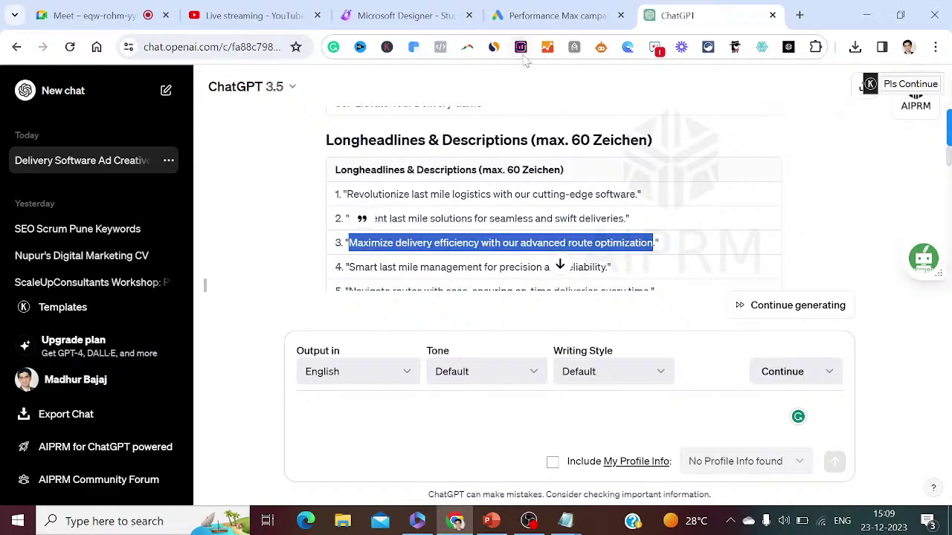
pyautogui.click(530, 17)
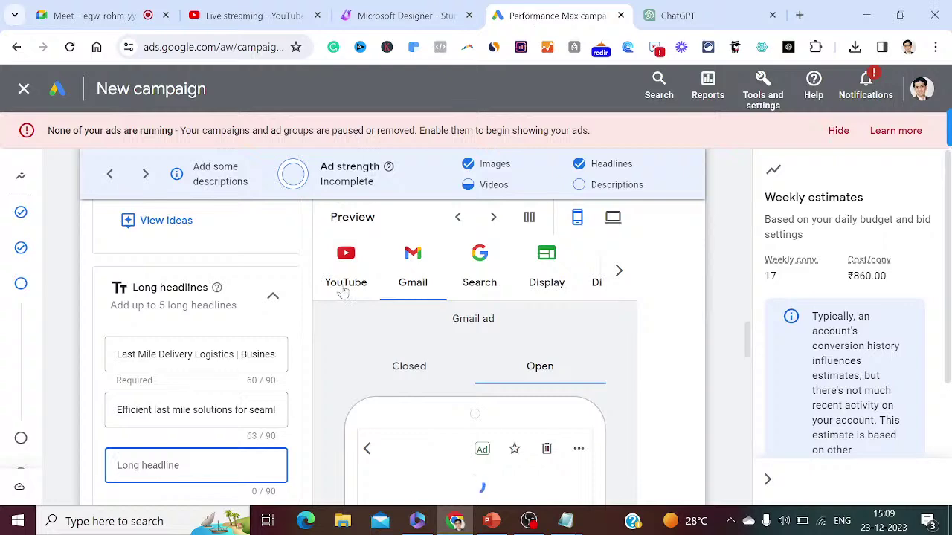
pyautogui.hotkey('ctrl', 'v')
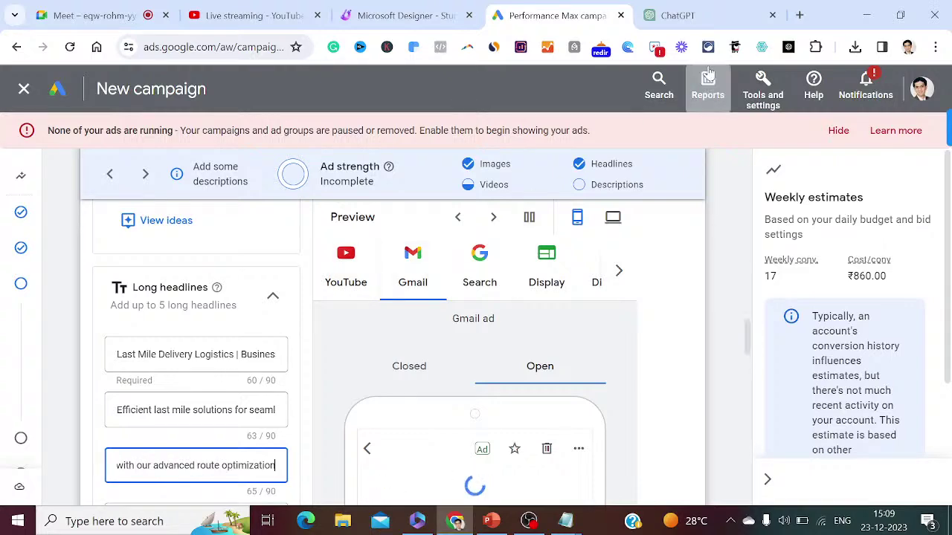
# - Transfer ChatGPT's fourth long suggestion, "Smart last mile management for precision and reliability", to the fourth long headline in Google Ads, without the closing period and quotation mark
pyautogui.click(673, 15)
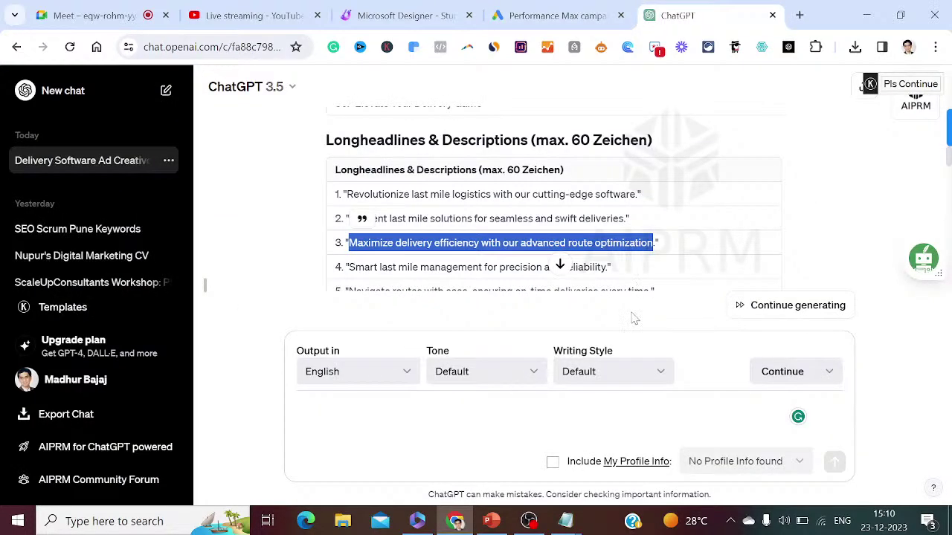
pyautogui.click(815, 258)
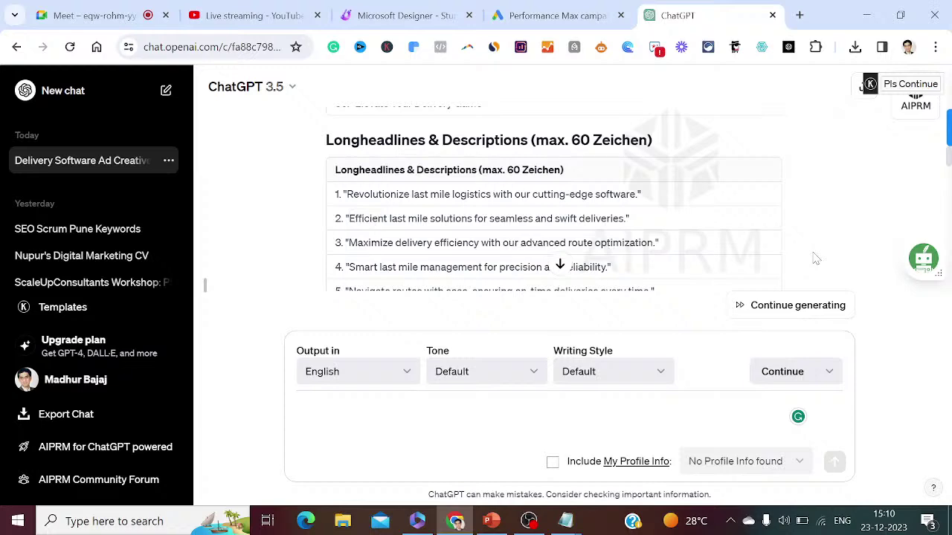
pyautogui.scroll(-2, 707, 254)
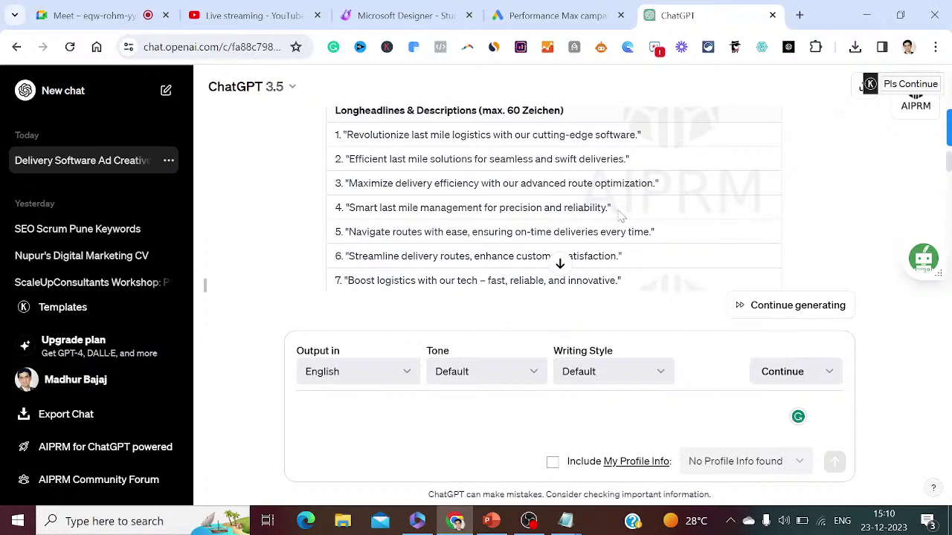
pyautogui.moveTo(624, 214); pyautogui.dragTo(349, 209)
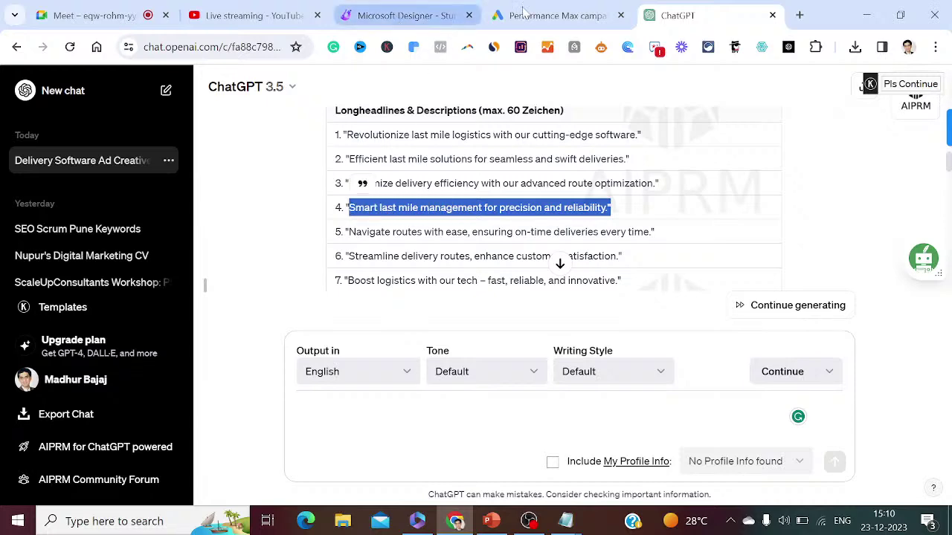
pyautogui.click(551, 15)
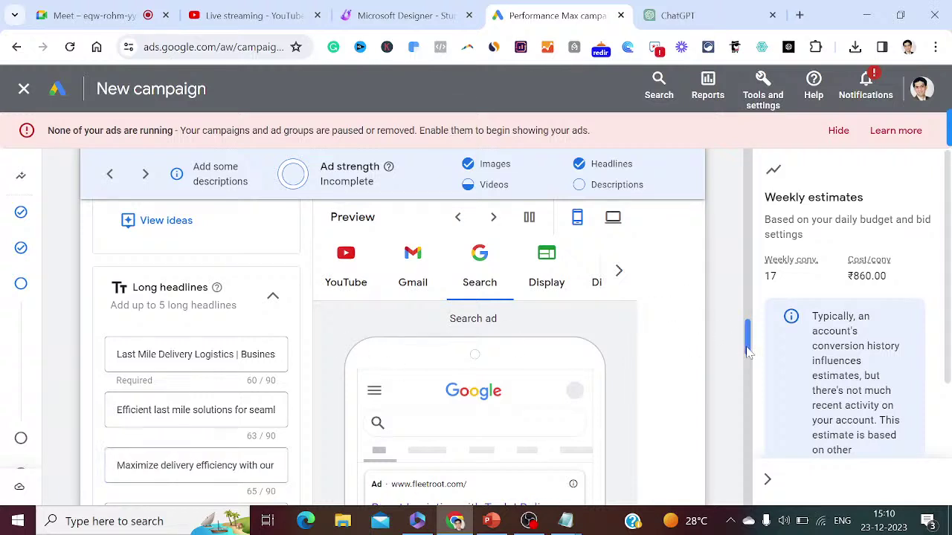
pyautogui.scroll(-2, 747, 353)
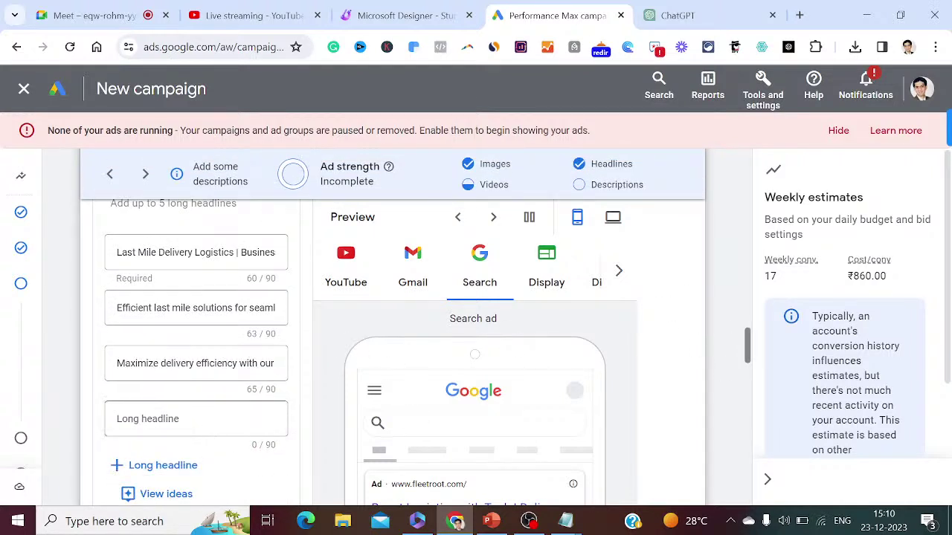
pyautogui.click(196, 419)
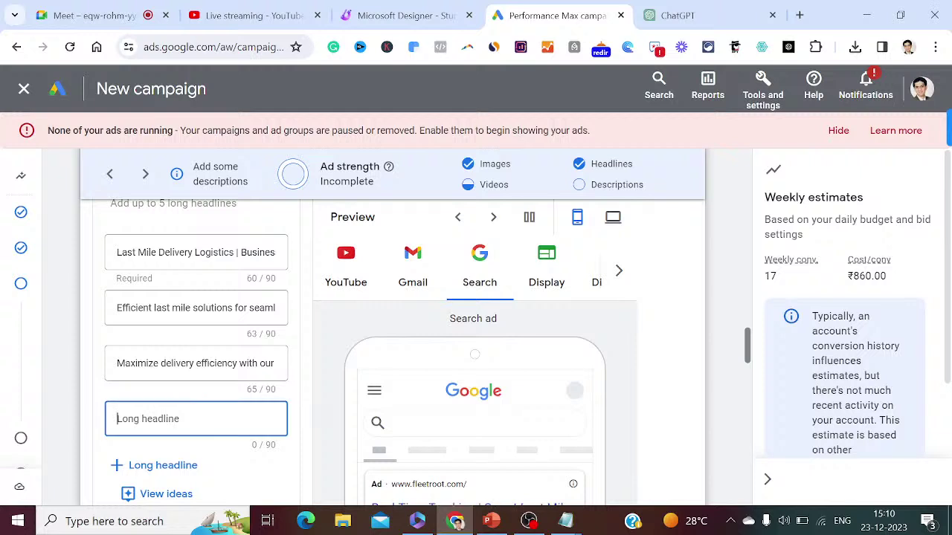
pyautogui.hotkey('ctrl', 'v')
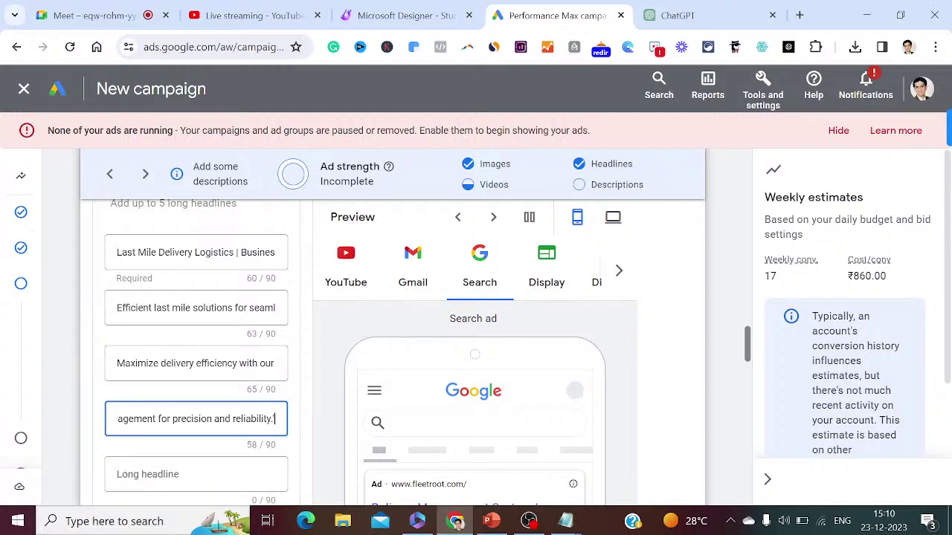
pyautogui.press('BackSpace')
pyautogui.press('BackSpace')
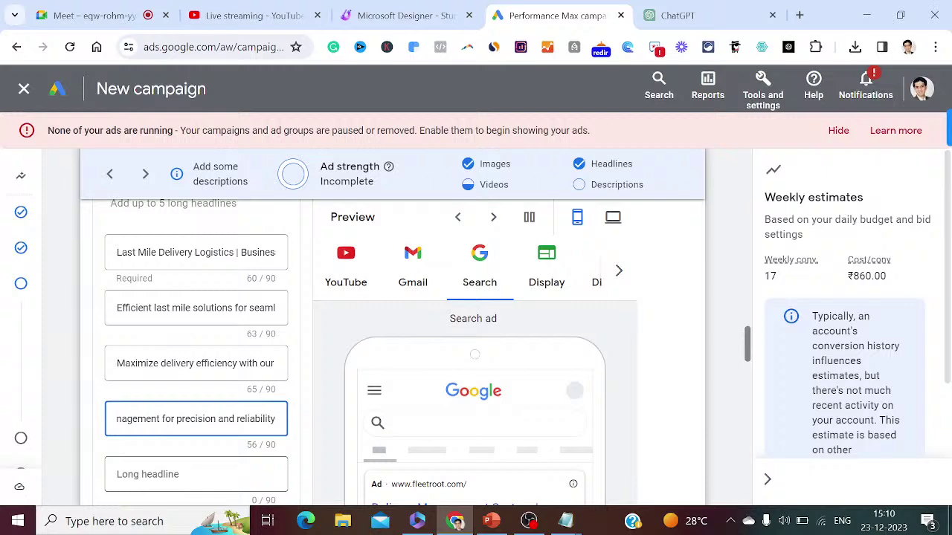
# - Fill the fifth long headline in Google Ads with ChatGPT's fifth long suggestion, "Navigate routes with ease, ensuring on-time deliveries every time"
pyautogui.press('Tab')
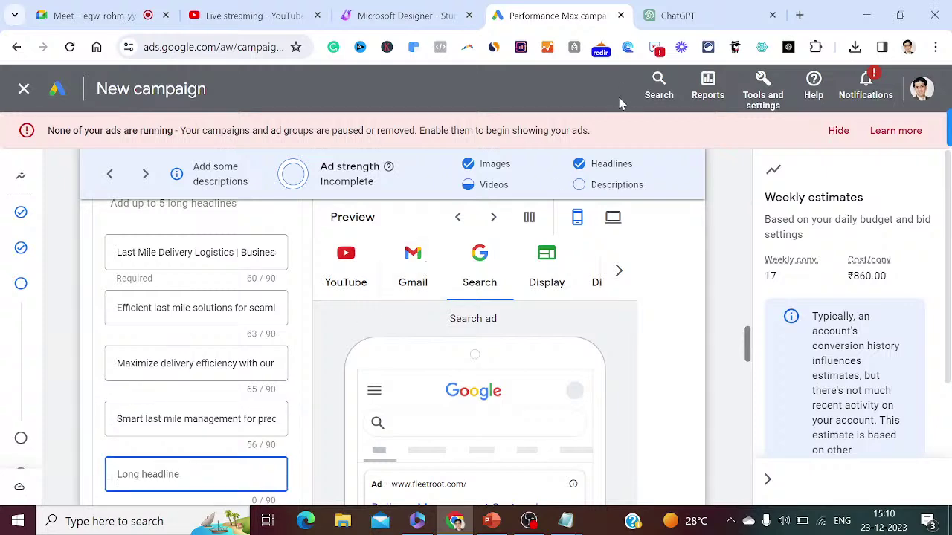
pyautogui.click(675, 13)
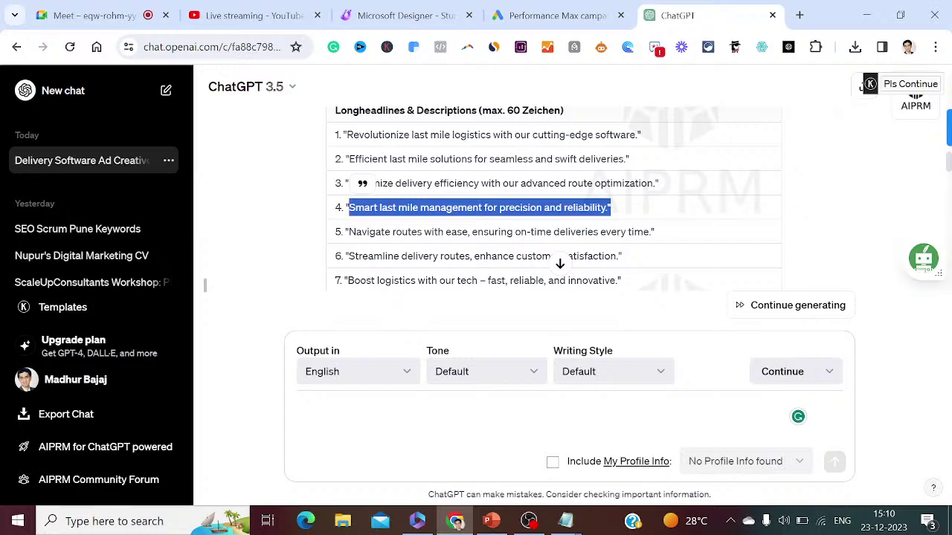
pyautogui.moveTo(650, 232); pyautogui.dragTo(349, 232)
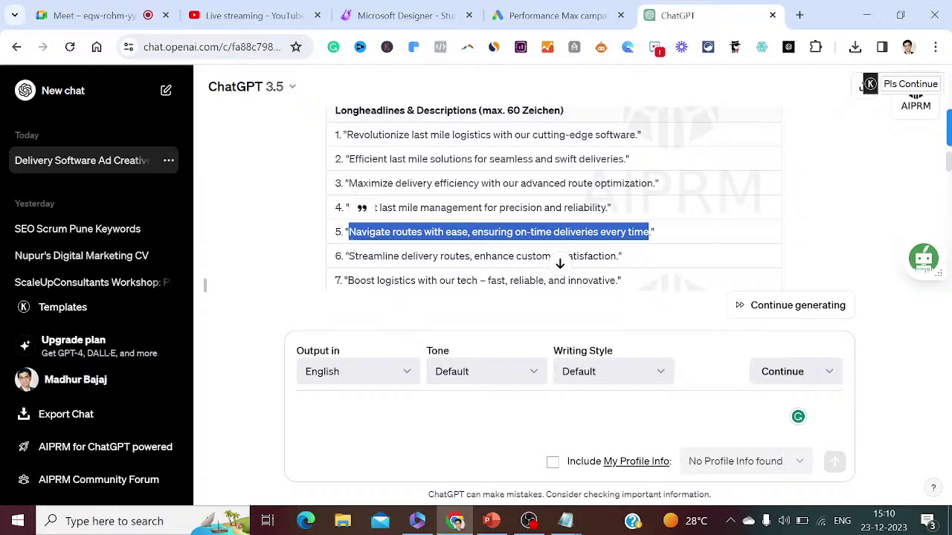
pyautogui.click(526, 15)
pyautogui.hotkey('ctrl', 'v')
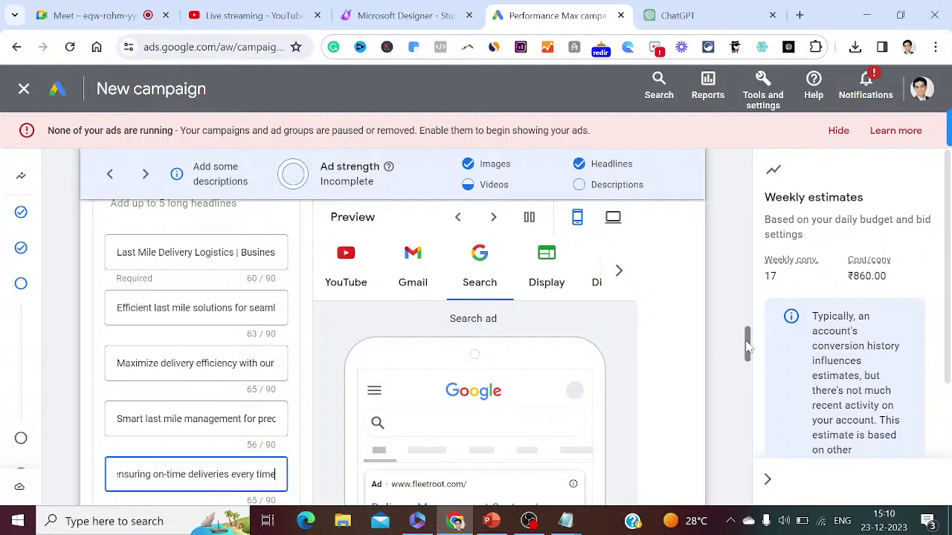
pyautogui.moveTo(748, 345); pyautogui.dragTo(748, 366)
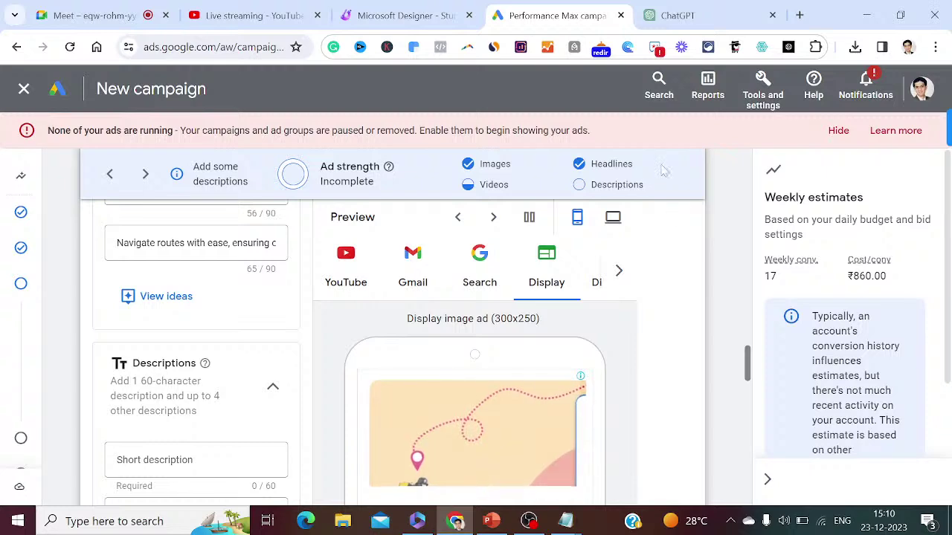
pyautogui.click(691, 12)
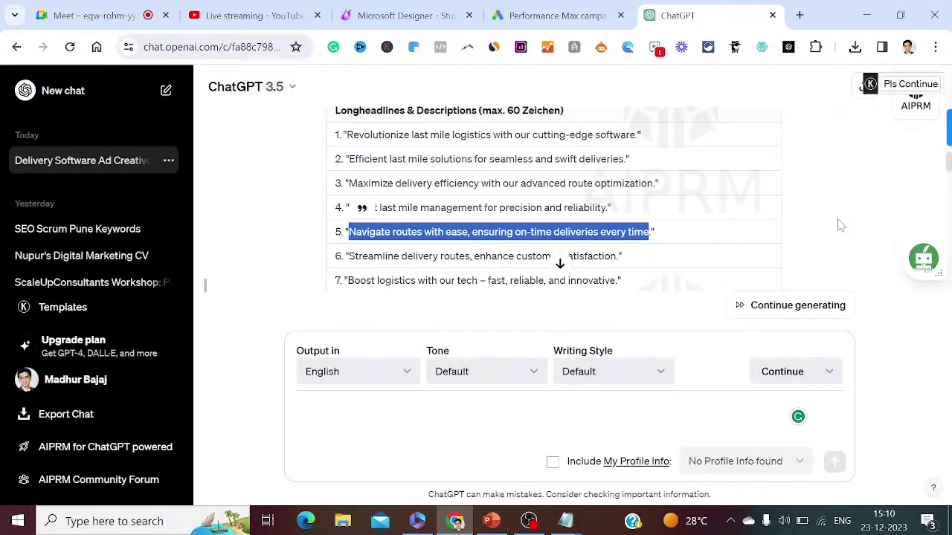
pyautogui.click(809, 235)
pyautogui.scroll(-2, 811, 235)
pyautogui.scroll(-8, 811, 235)
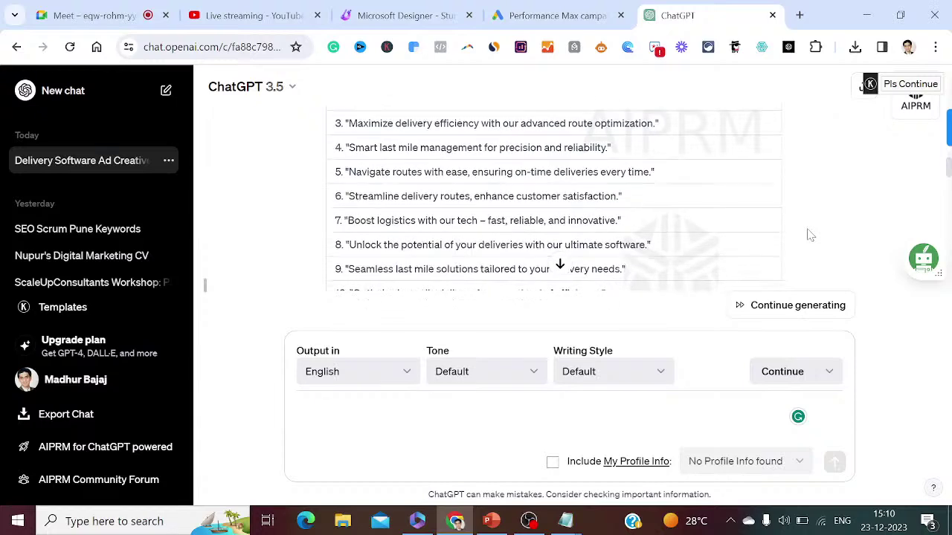
pyautogui.scroll(-2, 810, 235)
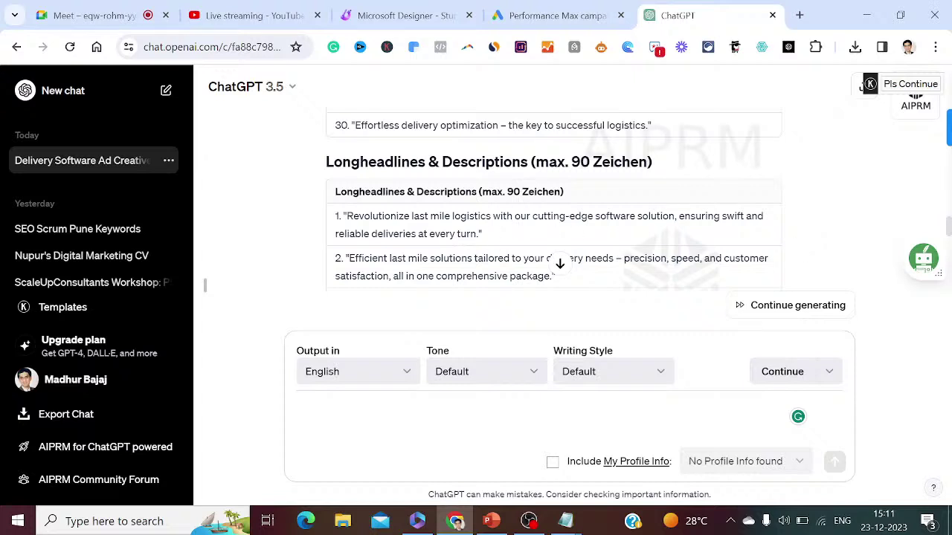
pyautogui.moveTo(478, 233); pyautogui.dragTo(347, 215)
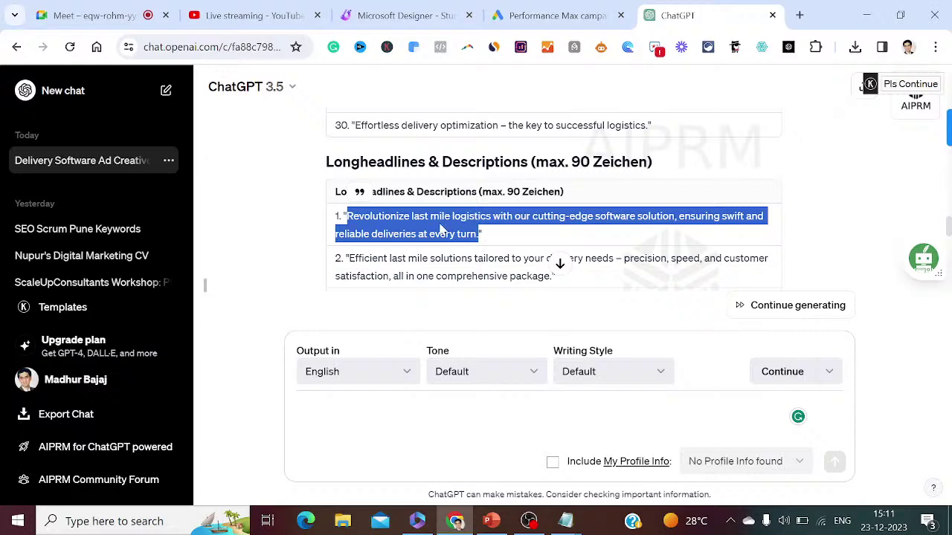
pyautogui.click(532, 12)
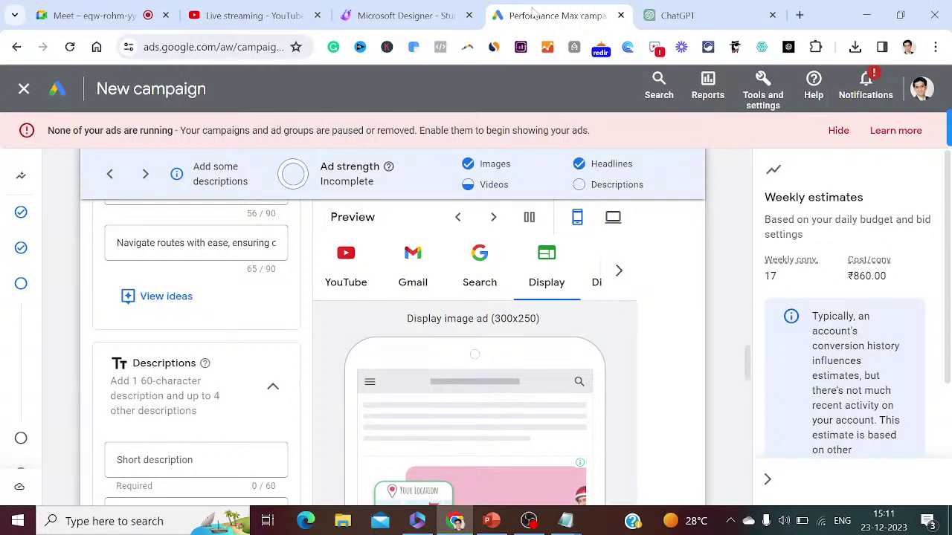
# - Copy ChatGPT's 29th 60-character suggestion, "Ultimate delivery software for efficient and seamless operations", into the short description in Google Ads
pyautogui.click(671, 15)
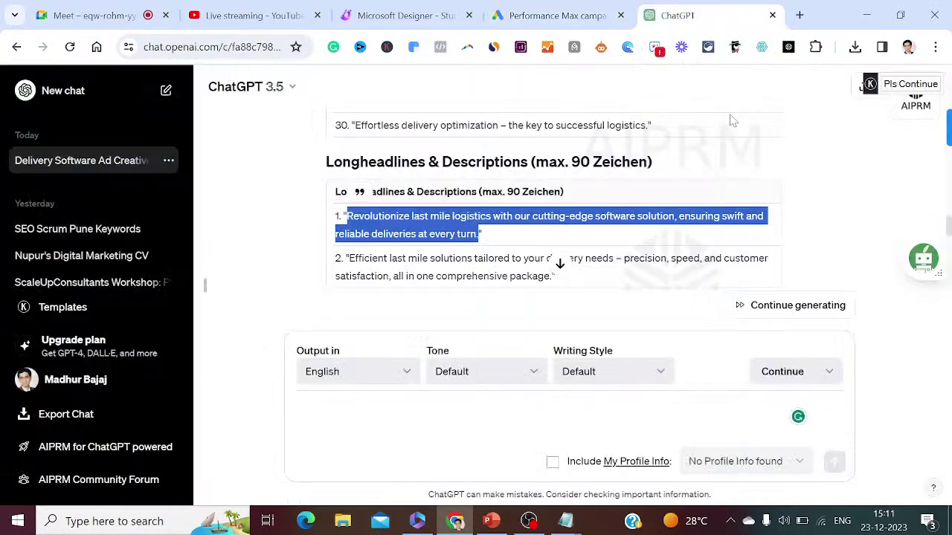
pyautogui.click(862, 208)
pyautogui.scroll(2, 863, 209)
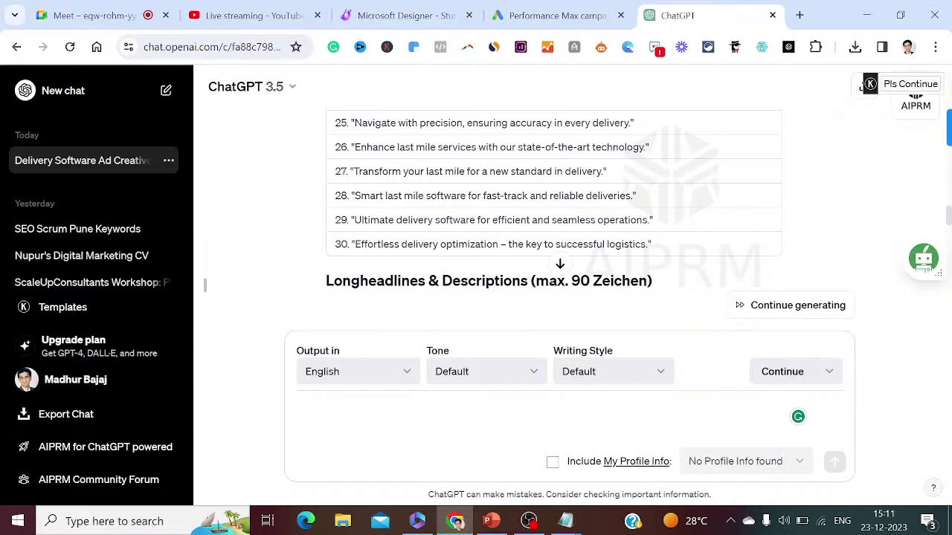
pyautogui.moveTo(648, 220); pyautogui.dragTo(354, 220)
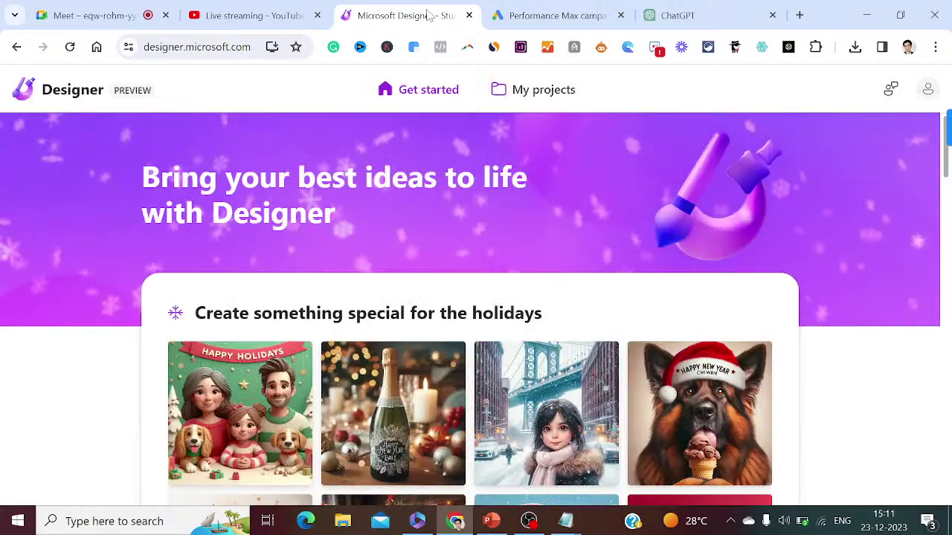
pyautogui.click(522, 12)
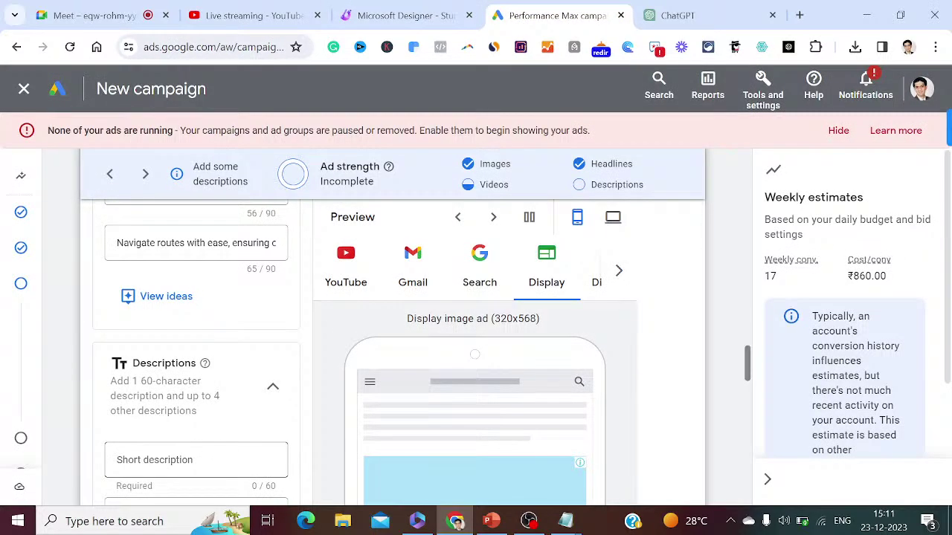
pyautogui.click(195, 460)
pyautogui.write('...for efficient and seamless operations')
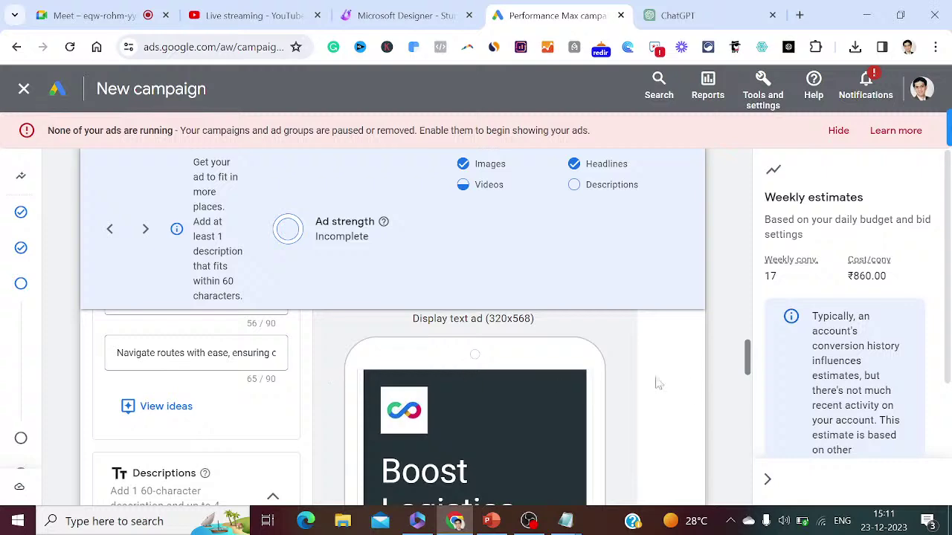
# - Replace "and" with "&" in the short description to bring it closer to the 60-character limit
pyautogui.scroll(2, 747, 365)
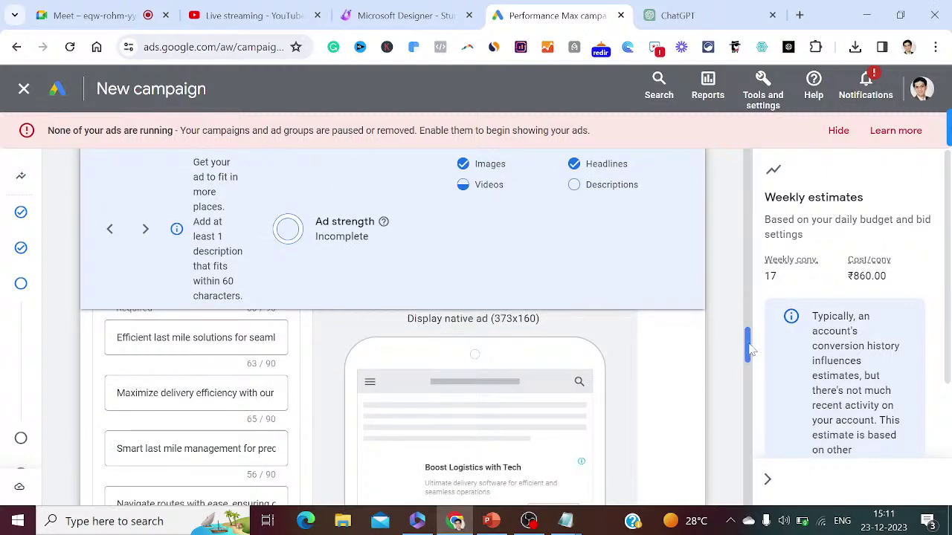
pyautogui.moveTo(746, 345); pyautogui.dragTo(753, 381)
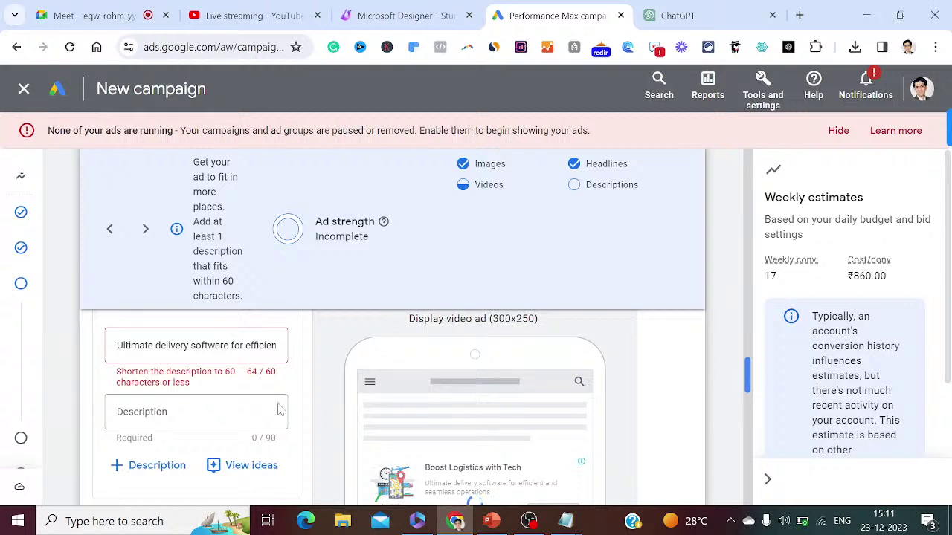
pyautogui.click(215, 346)
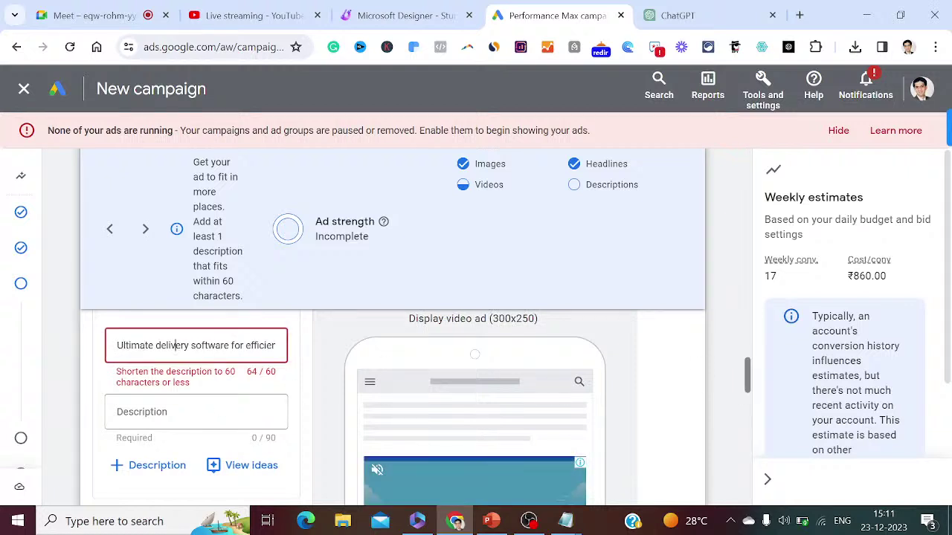
pyautogui.press('Right')
pyautogui.press('Right')
pyautogui.press('Right')
pyautogui.press('Right')
pyautogui.press('Right')
pyautogui.press('Right')
pyautogui.press('Right')
pyautogui.press('Right')
pyautogui.press('Right')
pyautogui.press('Right')
pyautogui.press('Right')
pyautogui.press('Right')
pyautogui.press('Right')
pyautogui.press('Right')
pyautogui.press('Right')
pyautogui.press('Left')
pyautogui.press('Left')
pyautogui.press('Left')
pyautogui.press('Left')
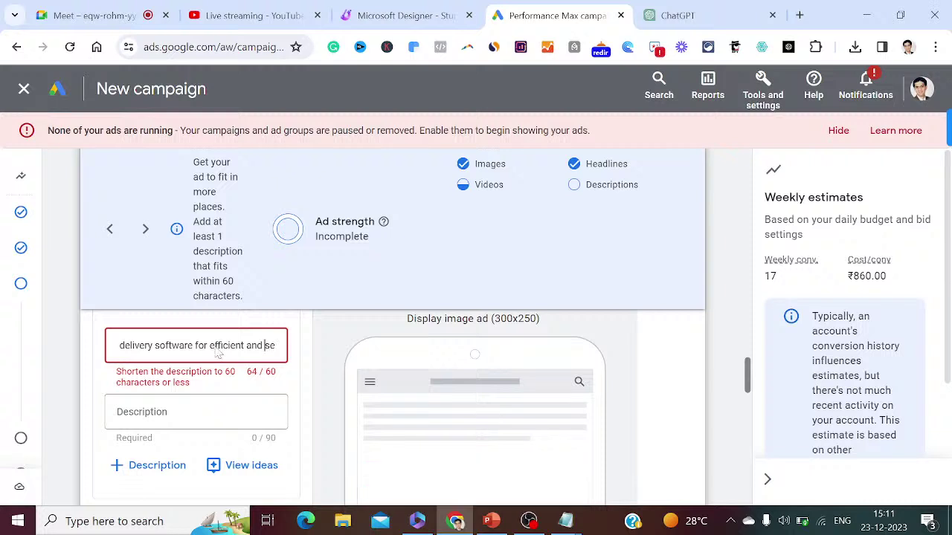
pyautogui.hotkey('shift', 'Right')
pyautogui.hotkey('shift', 'Right')
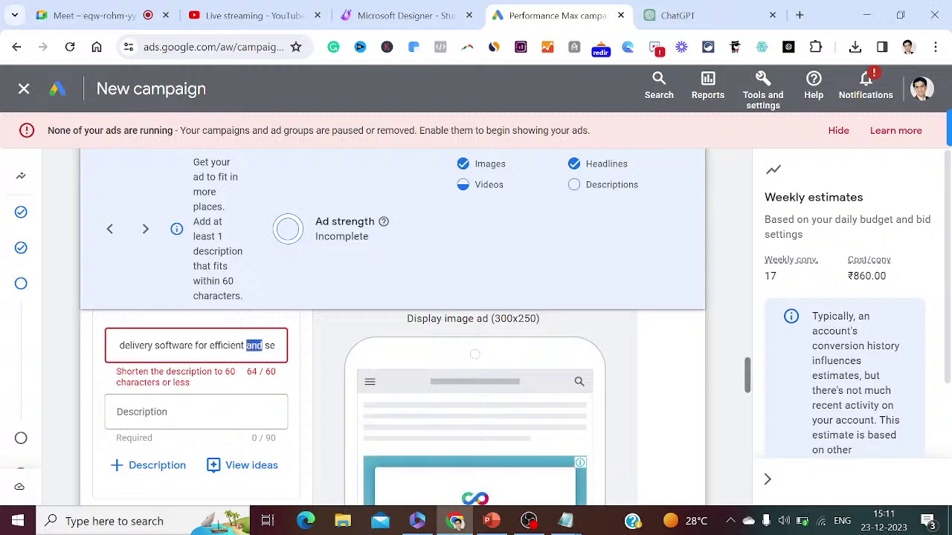
pyautogui.write('&')
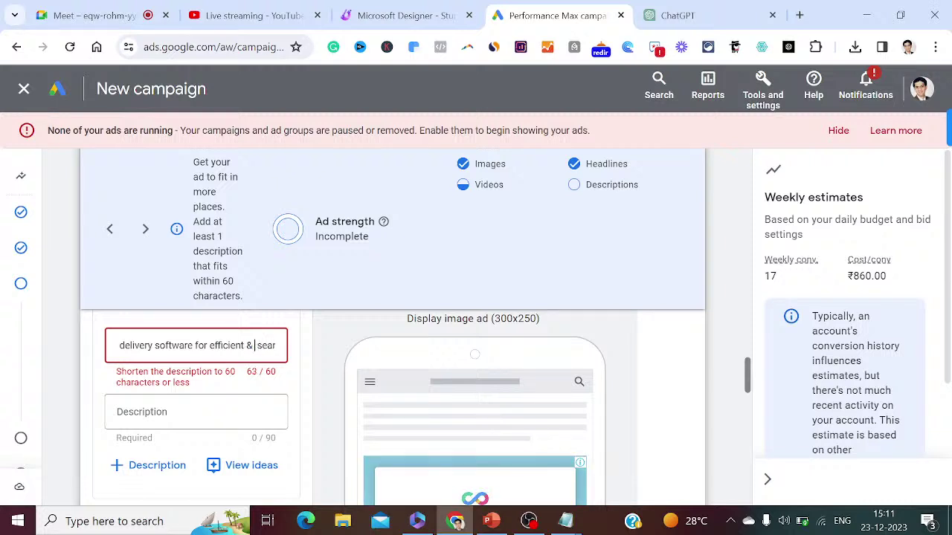
# - Remove "& seamless" and the extra space so the short description reads "Ultimate delivery software for efficient operations"
pyautogui.press('Right')
pyautogui.press('Right')
pyautogui.press('Right')
pyautogui.press('Right')
pyautogui.press('Right')
pyautogui.press('Right')
pyautogui.press('Right')
pyautogui.press('Right')
pyautogui.press('Right')
pyautogui.press('Right')
pyautogui.press('Right')
pyautogui.press('Right')
pyautogui.press('Right')
pyautogui.press('Right')
pyautogui.press('Right')
pyautogui.press('Right')
pyautogui.press('Right')
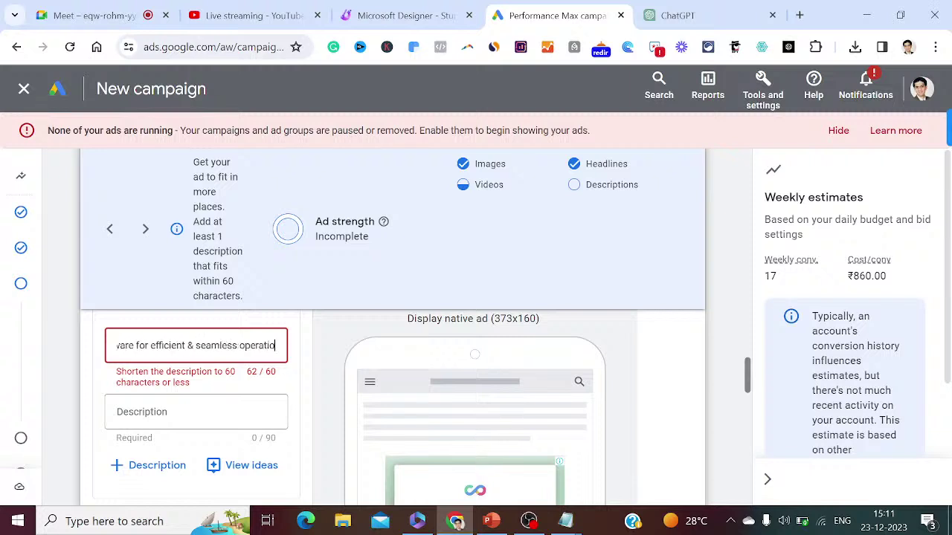
pyautogui.press('Left')
pyautogui.press('Left')
pyautogui.press('Left')
pyautogui.press('Left')
pyautogui.press('Left')
pyautogui.press('Left')
pyautogui.press('Left')
pyautogui.press('Left')
pyautogui.press('Left')
pyautogui.press('Left')
pyautogui.press('Left')
pyautogui.press('Left')
pyautogui.press('Left')
pyautogui.press('Left')
pyautogui.press('Left')
pyautogui.press('Left')
pyautogui.press('Left')
pyautogui.press('Left')
pyautogui.press('Left')
pyautogui.press('Left')
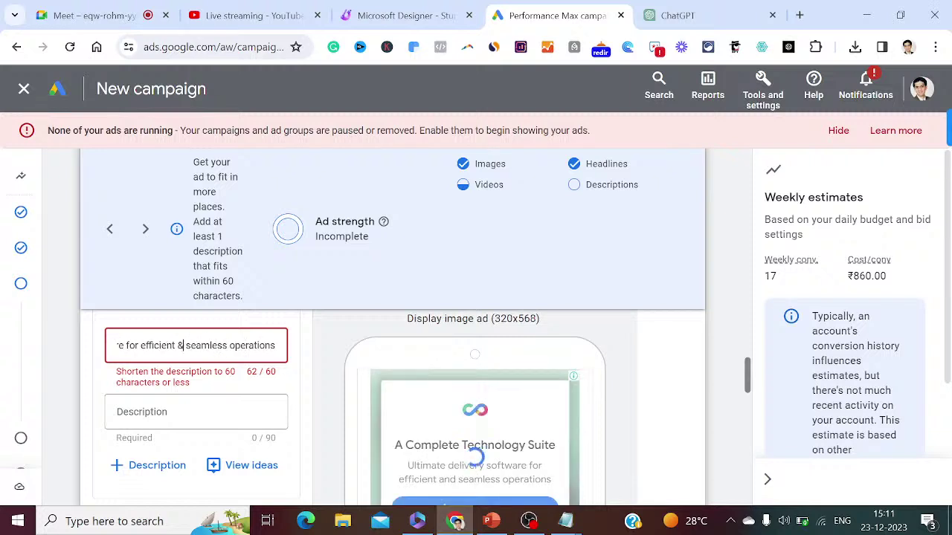
pyautogui.hotkey('shift', 'Right')
pyautogui.hotkey('shift', 'Right')
pyautogui.hotkey('shift', 'Right')
pyautogui.hotkey('shift', 'Right')
pyautogui.hotkey('shift', 'Right')
pyautogui.hotkey('shift', 'Right')
pyautogui.hotkey('shift', 'Right')
pyautogui.hotkey('shift', 'Right')
pyautogui.hotkey('shift', 'Right')
pyautogui.hotkey('shift', 'Right')
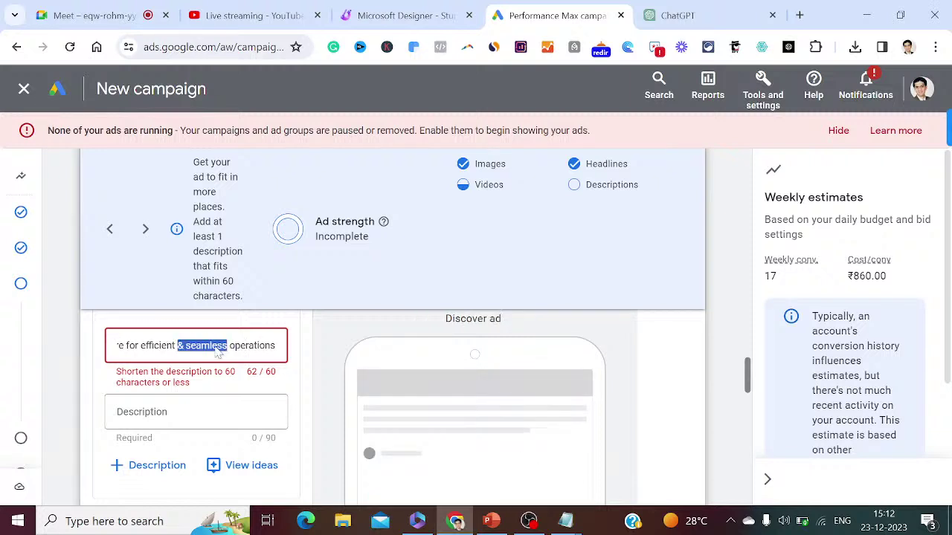
pyautogui.press('BackSpace')
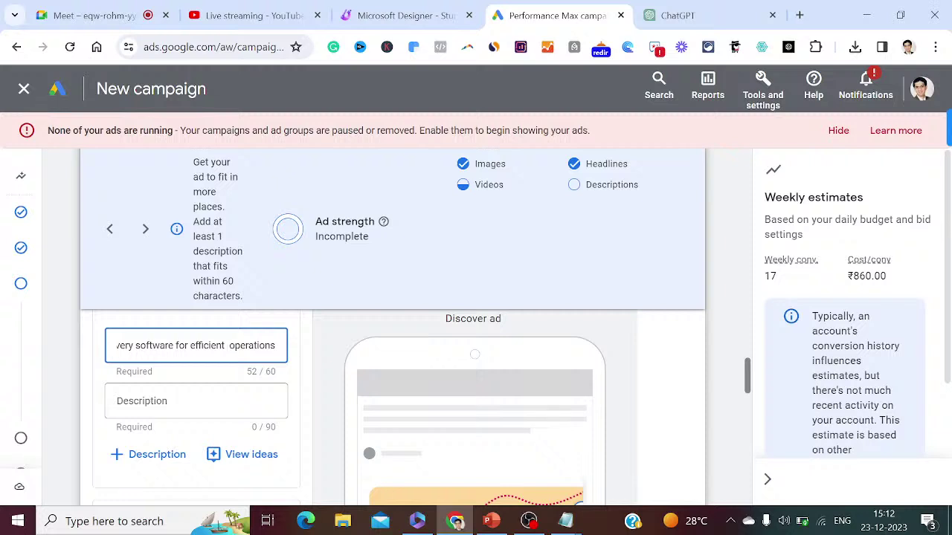
pyautogui.press('BackSpace')
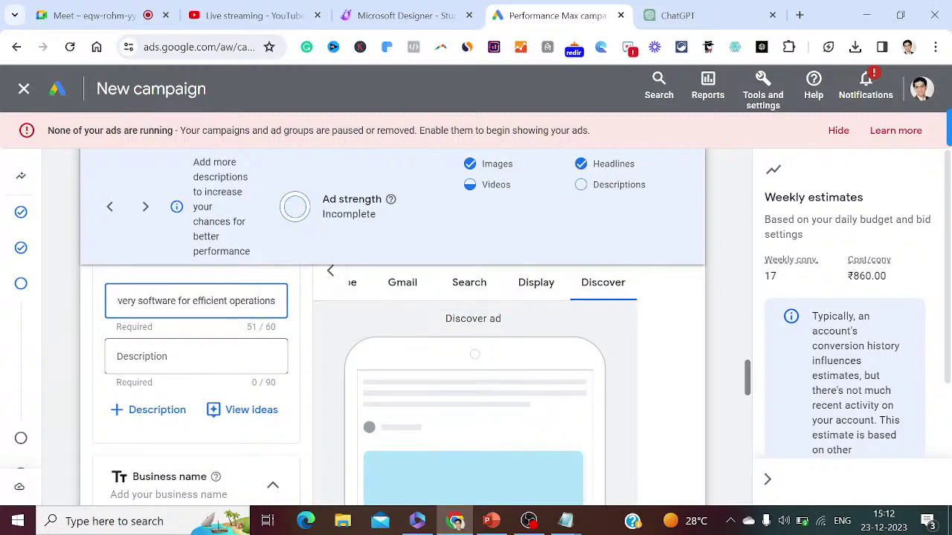
# - Fill the required 90-character description with the suggested idea "Simple Order Handling, Real-Time Tracking, Maximize Fleet Efficiency"
pyautogui.click(179, 358)
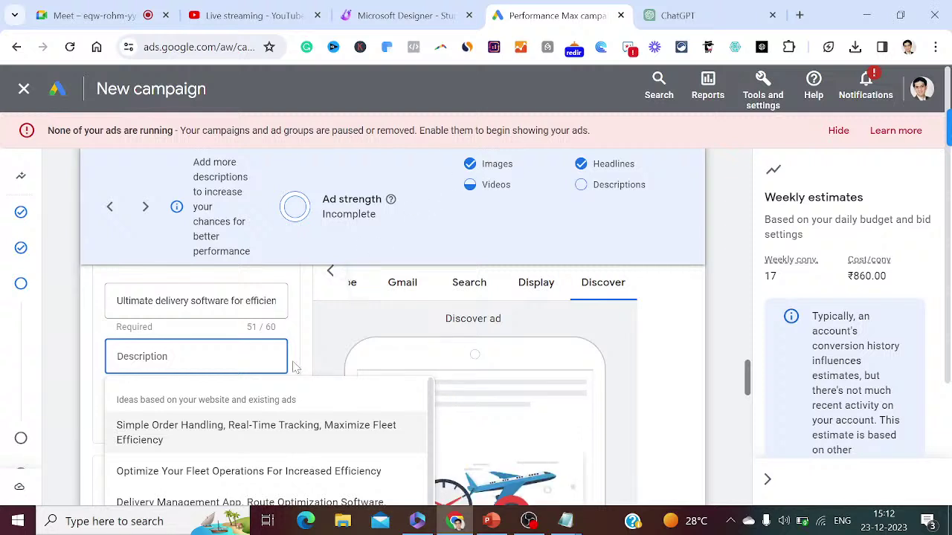
pyautogui.click(321, 435)
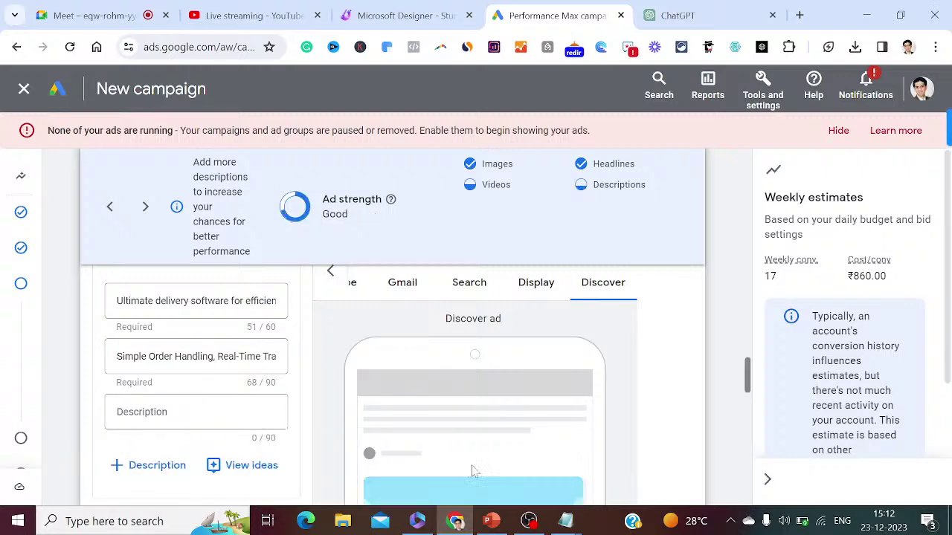
# - Switch to the Notepad file with the numbered steps and add the line "41. Add headlines, descriptions in the campaigns"
pyautogui.moveTo(567, 524)
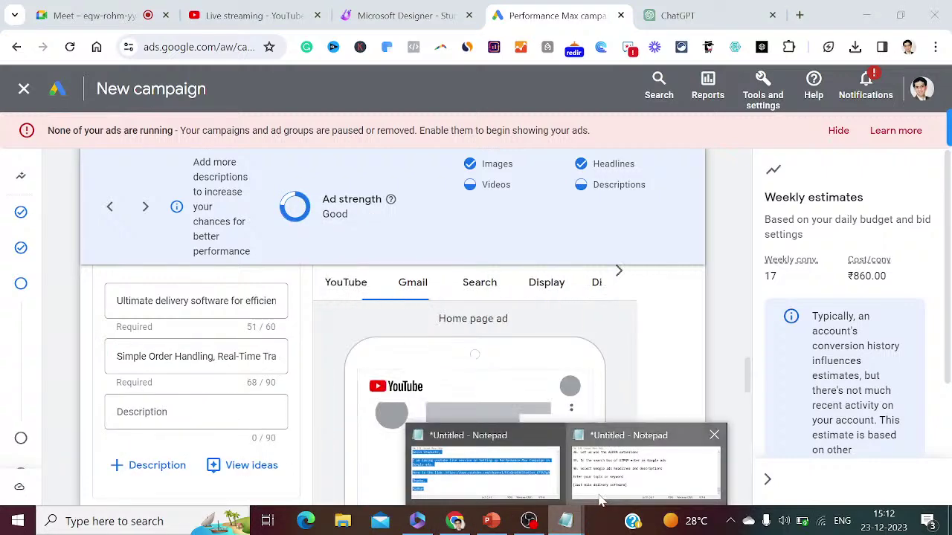
pyautogui.click(601, 497)
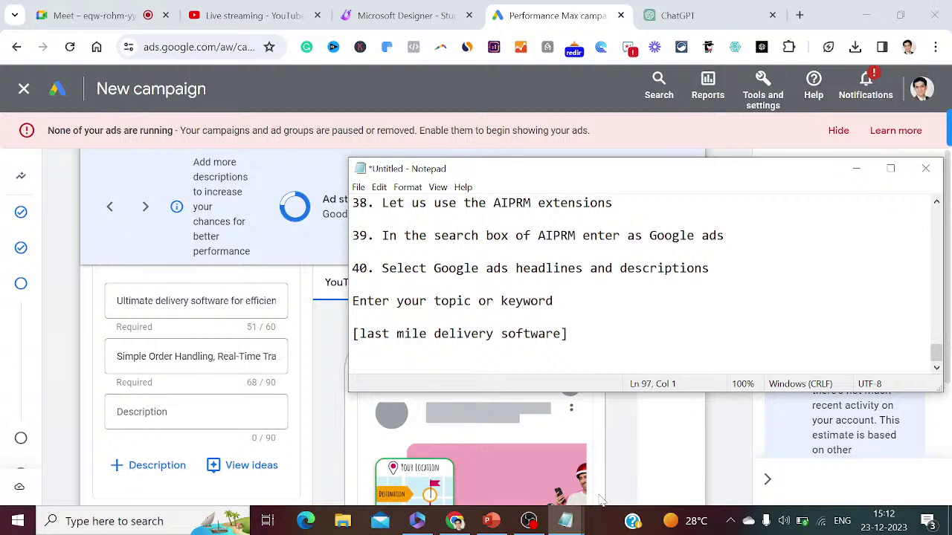
pyautogui.write('41. Add headlines')
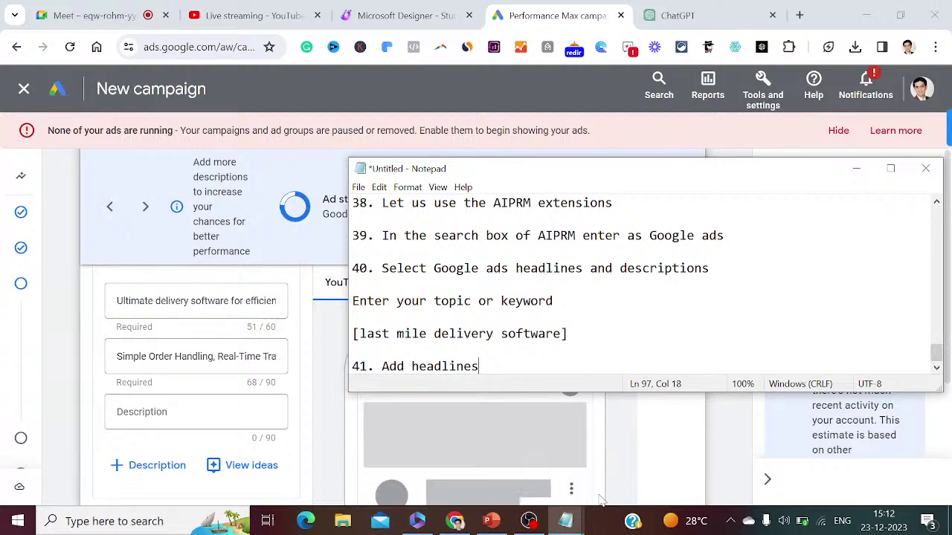
pyautogui.write(', descrpiptions i')
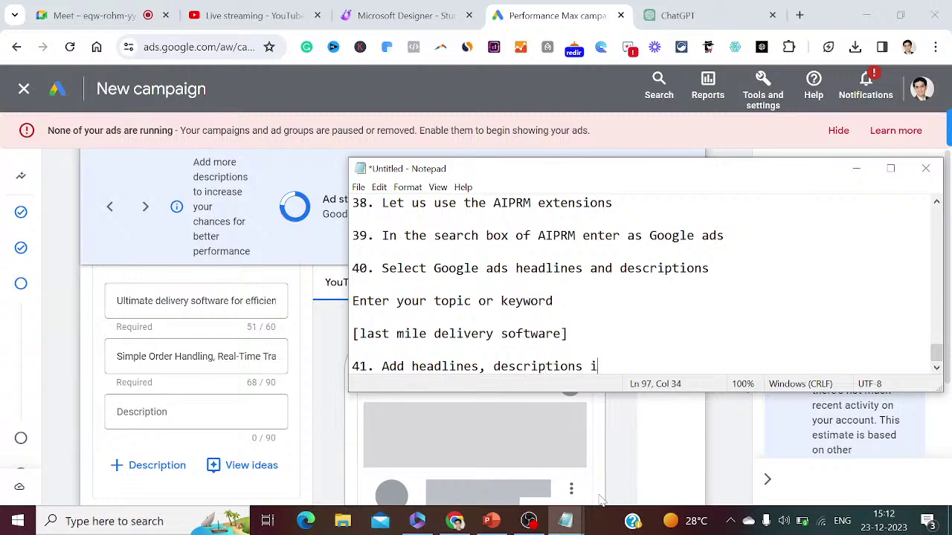
pyautogui.write('n the campaign')
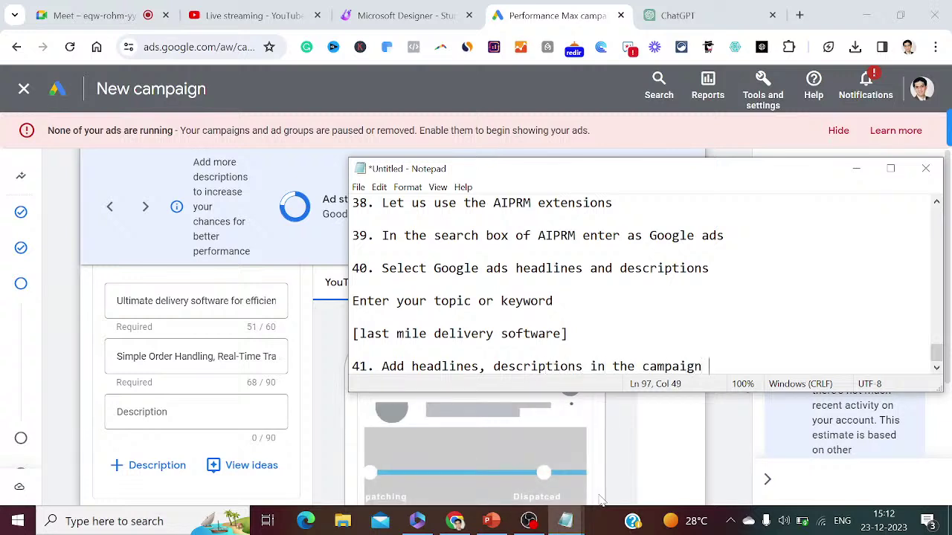
pyautogui.press('BackSpace')
pyautogui.write('s')
pyautogui.press('Return')
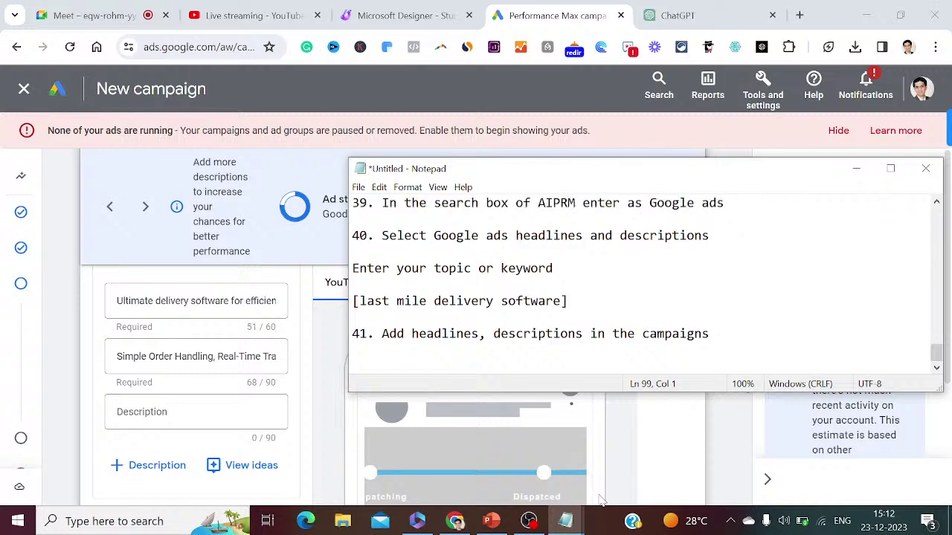
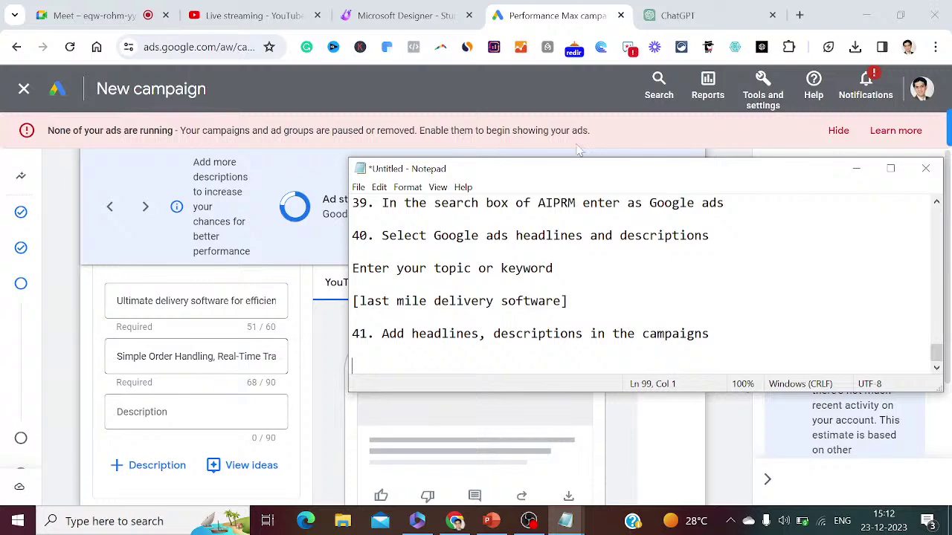
# - Switch to ChatGPT and copy the first Longheadlines & Descriptions entry, starting "Revolutionize last mile logistics with our cutting-edge software solution"
pyautogui.click(689, 12)
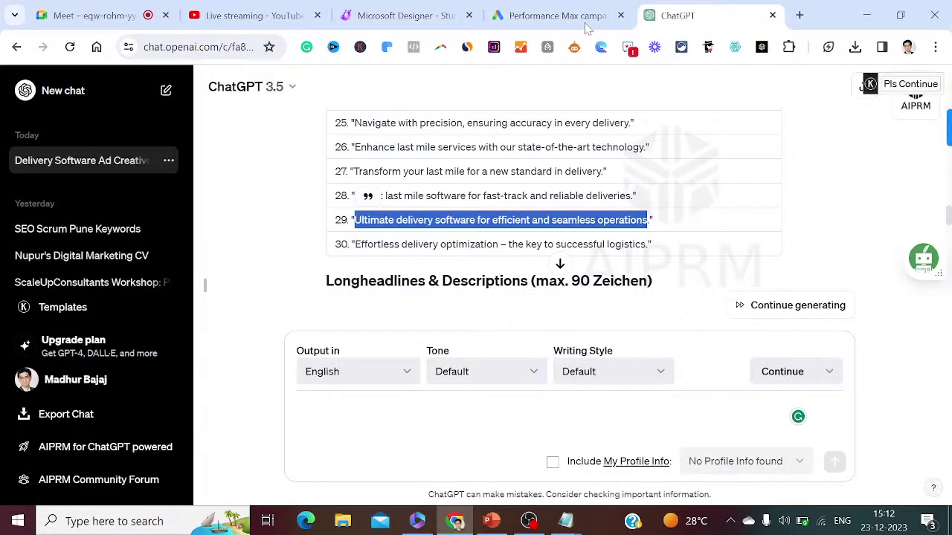
pyautogui.click(559, 13)
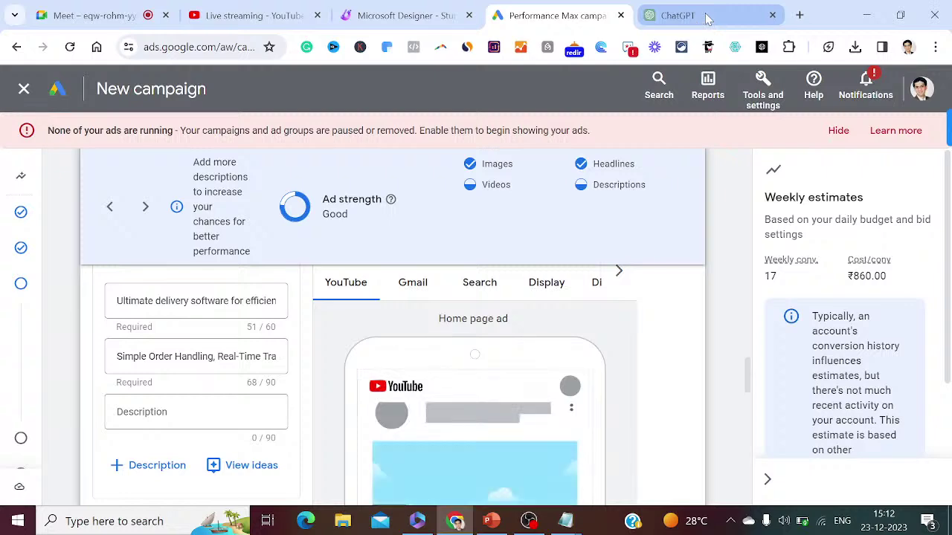
pyautogui.click(698, 21)
pyautogui.click(707, 270)
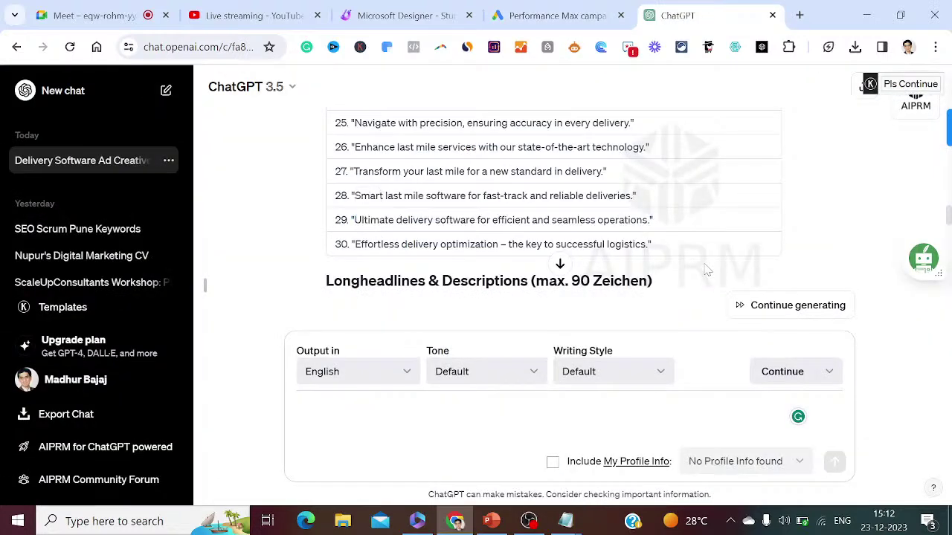
pyautogui.scroll(-2, 708, 271)
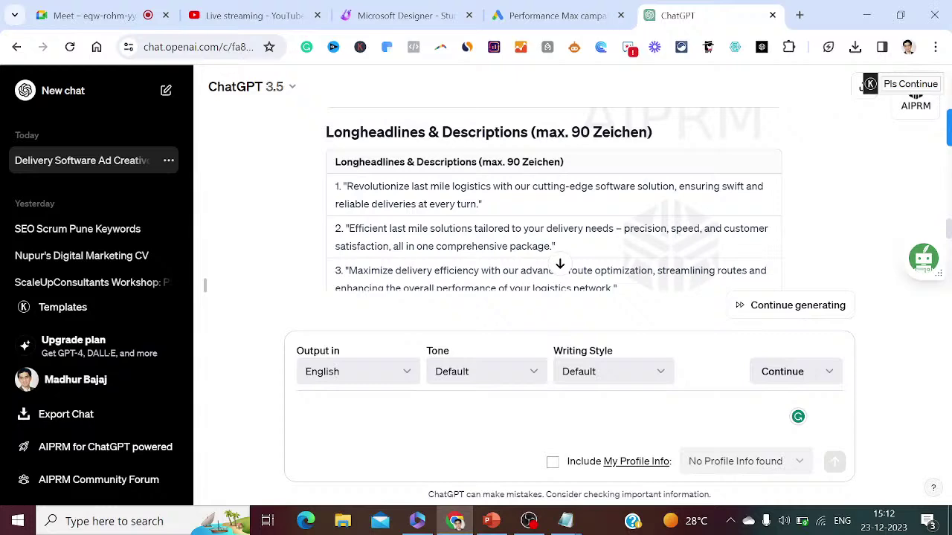
pyautogui.moveTo(479, 204); pyautogui.dragTo(346, 186)
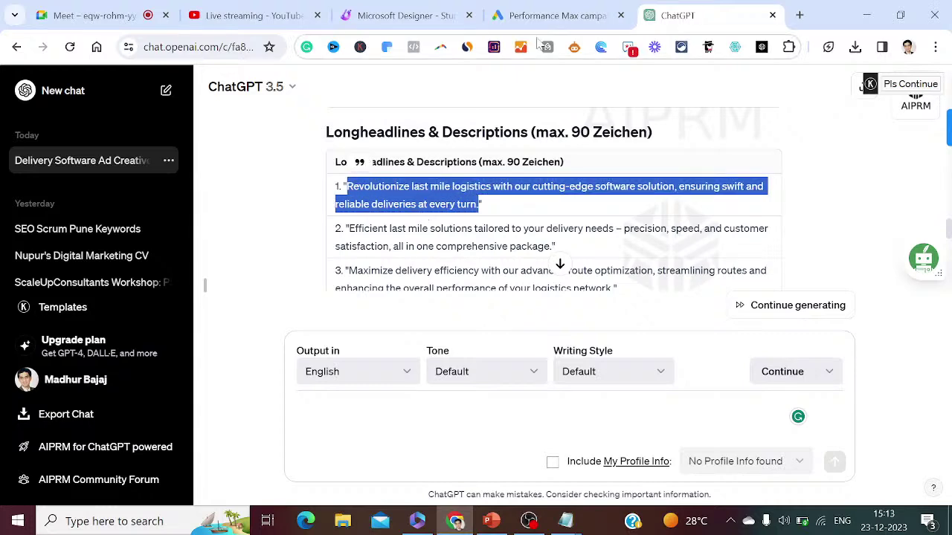
# - Return to the Performance Max campaign and paste the copied text into the empty third description field
pyautogui.click(545, 11)
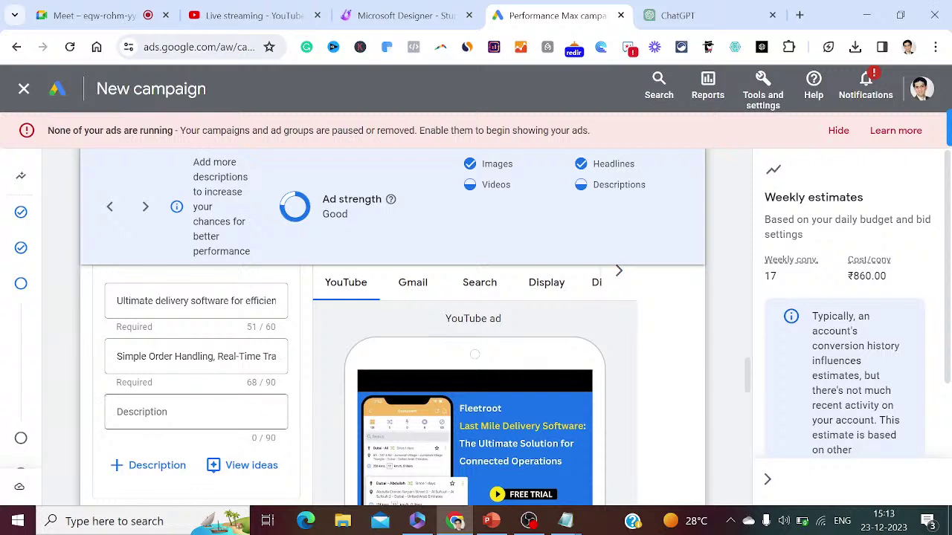
pyautogui.click(194, 412)
pyautogui.hotkey('ctrl', 'v')
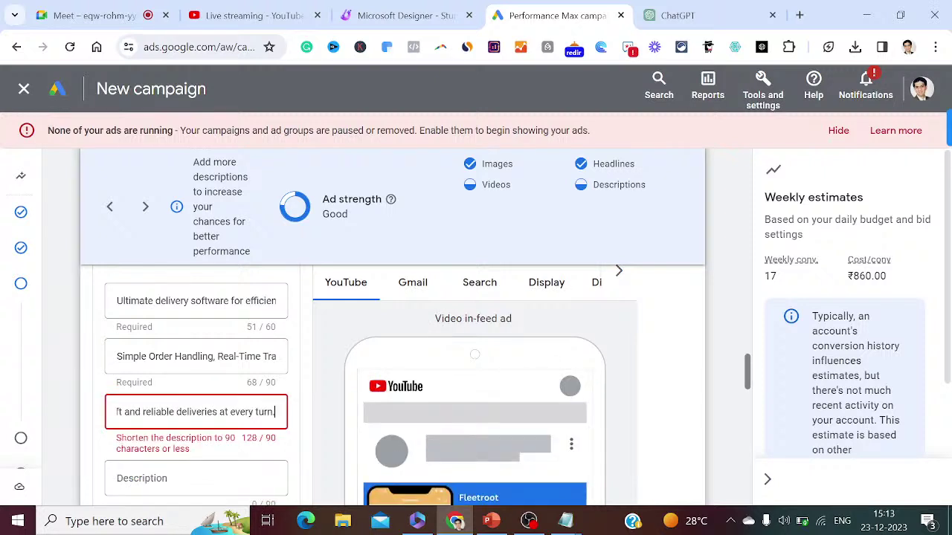
# - Read through the pasted third description from start to end to judge where it can be shortened to 90 characters
pyautogui.press('Home')
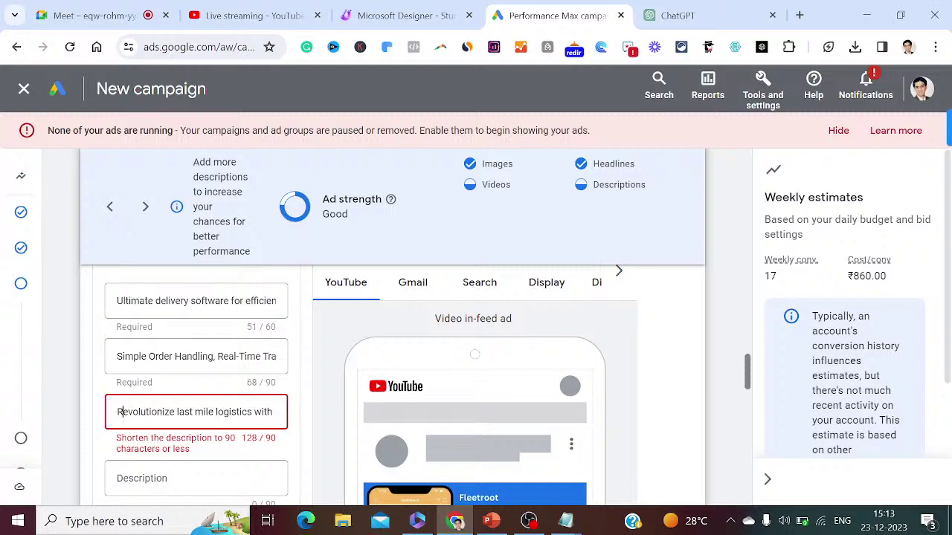
pyautogui.press('Right')
pyautogui.press('Right')
pyautogui.press('Right')
pyautogui.press('Right')
pyautogui.press('Right')
pyautogui.press('Right')
pyautogui.press('Right')
pyautogui.press('Right')
pyautogui.press('Right')
pyautogui.press('Right')
pyautogui.press('Right')
pyautogui.press('Right')
pyautogui.press('Right')
pyautogui.press('Right')
pyautogui.press('Right')
pyautogui.press('Right')
pyautogui.press('Right')
pyautogui.press('Right')
pyautogui.press('Right')
pyautogui.press('Right')
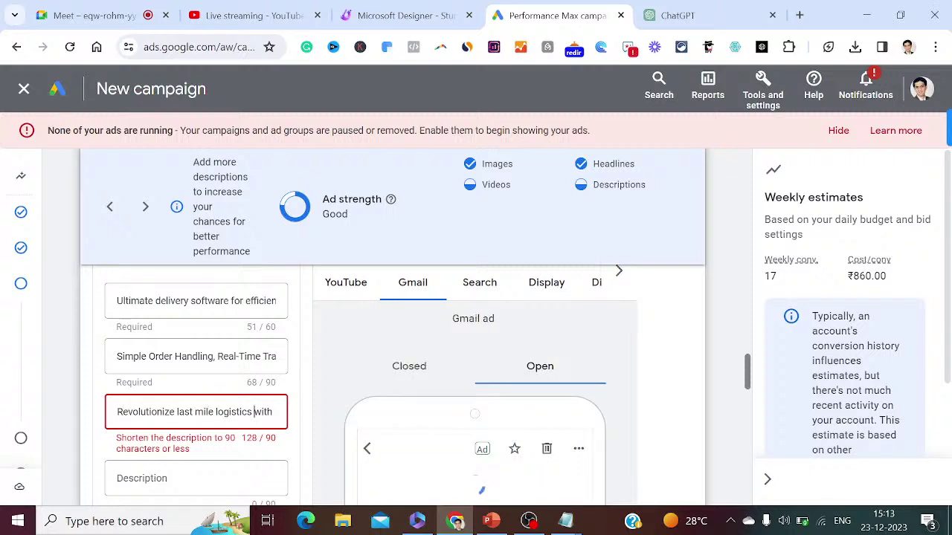
pyautogui.press('Right')
pyautogui.press('Right')
pyautogui.press('Right')
pyautogui.press('Right')
pyautogui.press('Right')
pyautogui.press('Right')
pyautogui.press('Right')
pyautogui.press('Right')
pyautogui.press('Right')
pyautogui.press('Right')
pyautogui.press('Right')
pyautogui.press('Right')
pyautogui.press('Right')
pyautogui.press('Right')
pyautogui.press('Right')
pyautogui.press('Right')
pyautogui.press('Right')
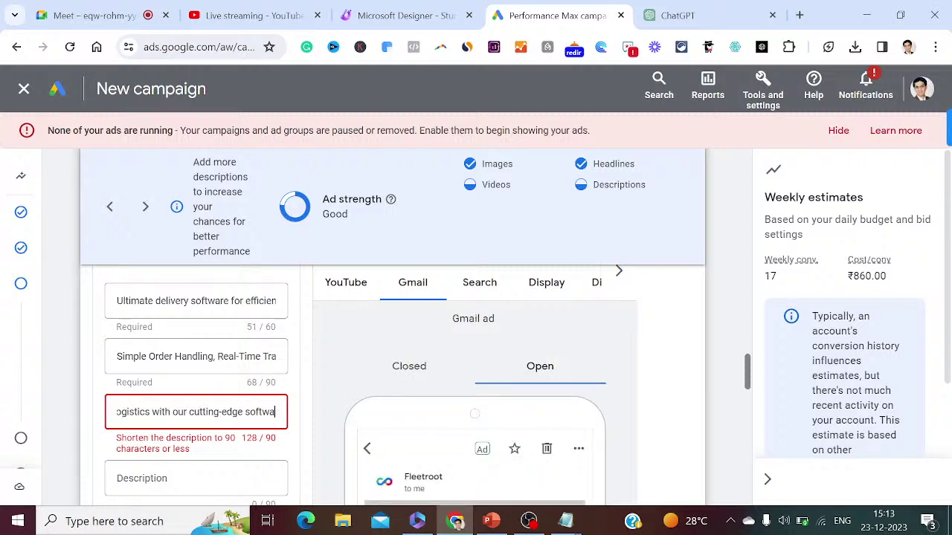
pyautogui.press('Right')
pyautogui.press('Right')
pyautogui.press('Right')
pyautogui.press('Right')
pyautogui.press('Right')
pyautogui.press('Right')
pyautogui.press('Right')
pyautogui.press('Right')
pyautogui.press('Right')
pyautogui.press('Right')
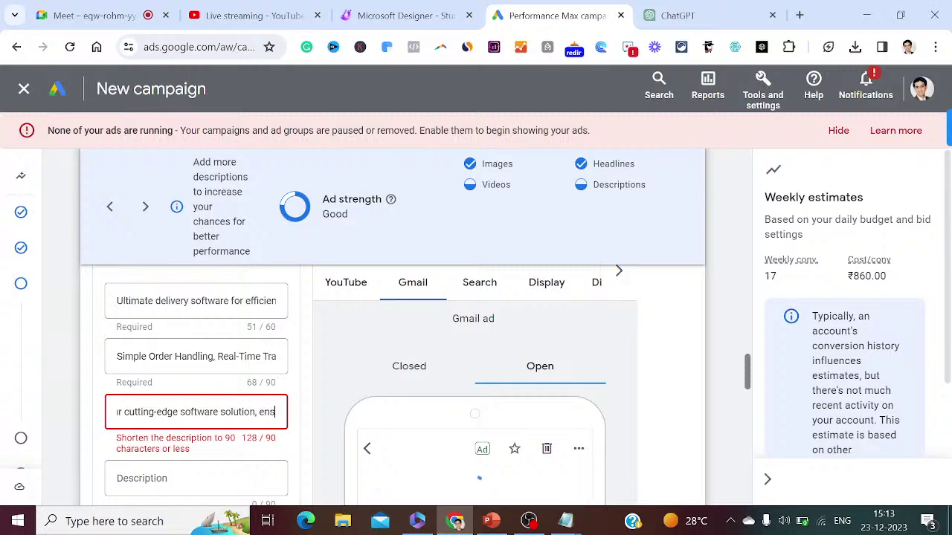
pyautogui.press('Left')
pyautogui.press('Left')
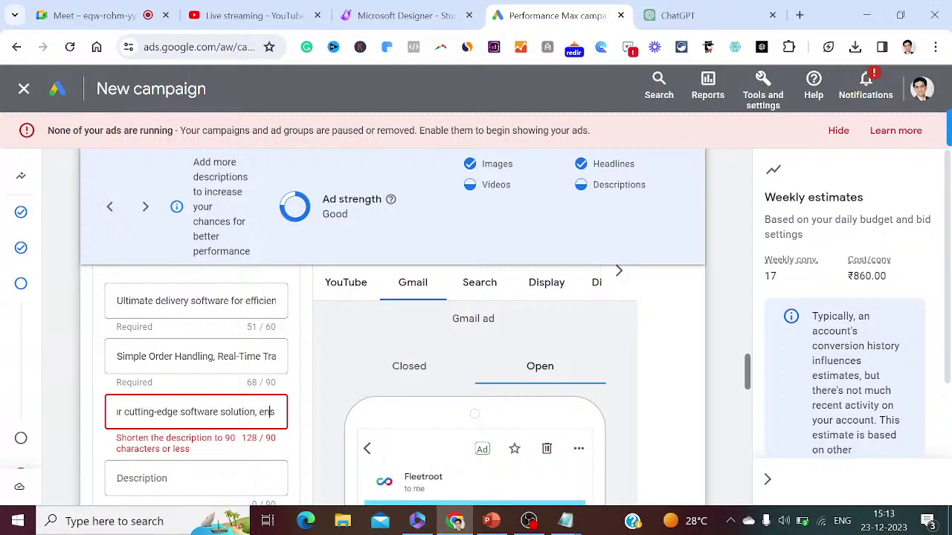
pyautogui.press('Right')
pyautogui.press('Right')
pyautogui.press('Right')
pyautogui.press('Right')
pyautogui.press('Right')
pyautogui.press('Right')
pyautogui.press('Right')
pyautogui.press('Right')
pyautogui.press('Right')
pyautogui.press('Right')
pyautogui.press('Right')
pyautogui.press('Right')
pyautogui.press('Right')
pyautogui.press('Right')
pyautogui.press('Right')
pyautogui.press('Right')
pyautogui.press('Right')
pyautogui.press('Right')
pyautogui.press('Right')
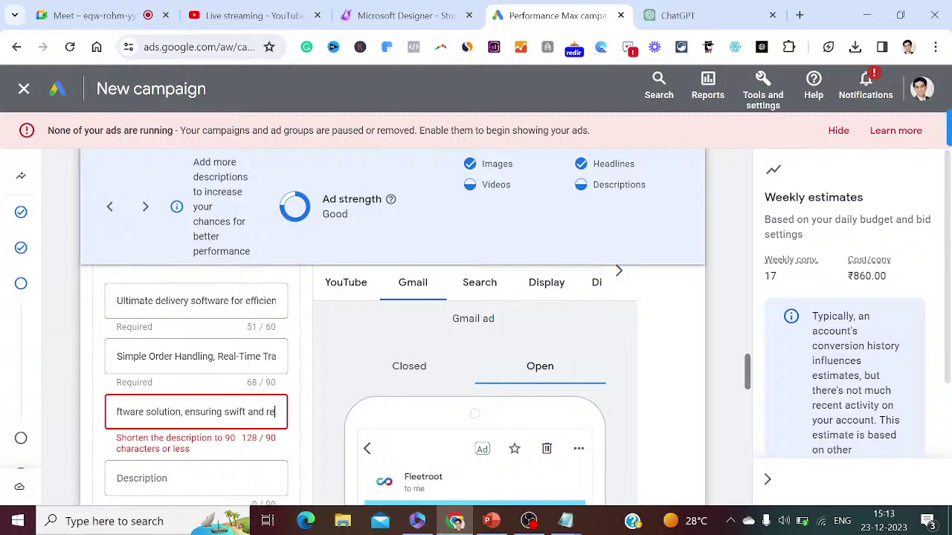
pyautogui.press('Right')
pyautogui.press('Right')
pyautogui.press('Right')
pyautogui.press('Right')
pyautogui.press('Right')
pyautogui.press('Right')
pyautogui.press('Right')
pyautogui.press('Right')
pyautogui.press('Right')
pyautogui.press('Right')
pyautogui.press('Right')
pyautogui.press('Right')
pyautogui.press('Right')
pyautogui.press('Right')
pyautogui.press('Right')
pyautogui.press('Right')
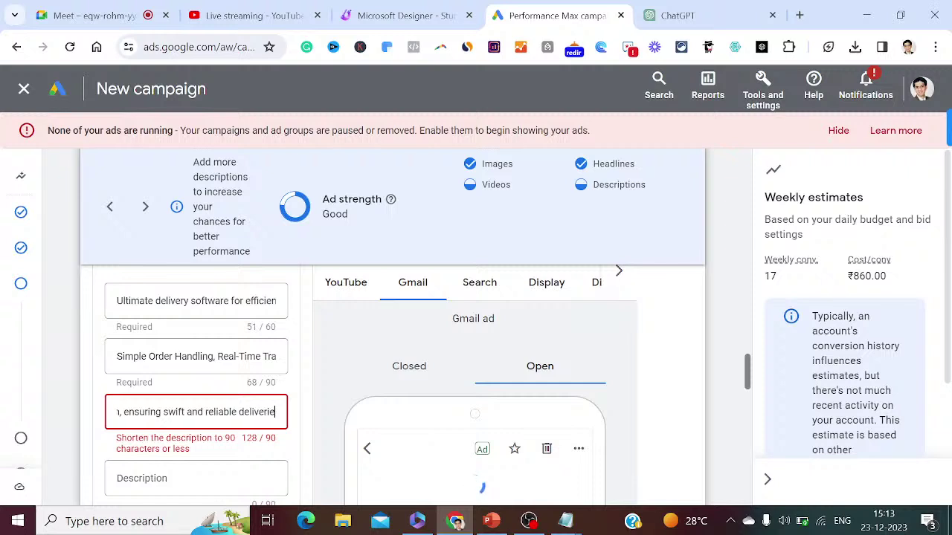
pyautogui.press('Right')
pyautogui.press('Right')
pyautogui.press('Right')
pyautogui.press('Right')
pyautogui.press('Right')
pyautogui.press('Right')
pyautogui.press('Right')
pyautogui.press('Right')
pyautogui.press('Right')
pyautogui.press('Right')
pyautogui.press('Right')
pyautogui.press('Right')
pyautogui.press('Right')
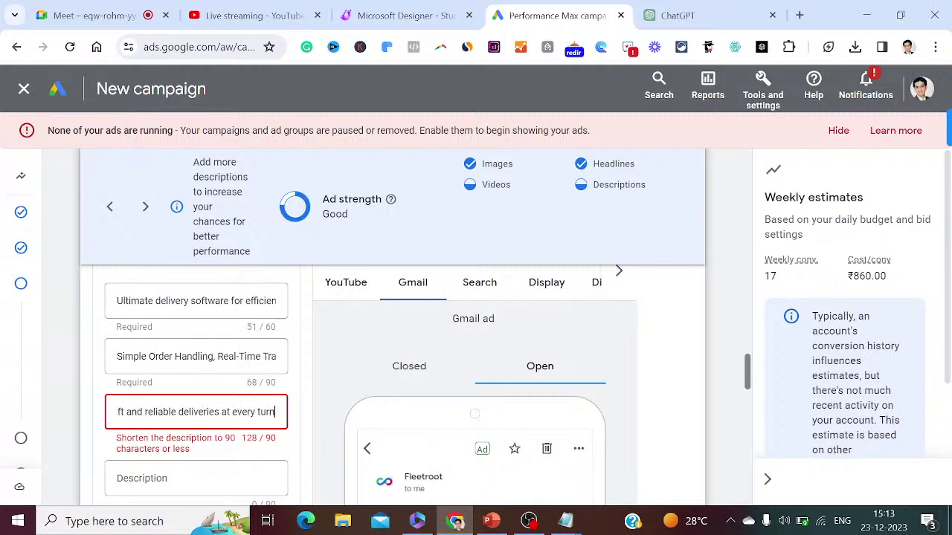
pyautogui.press('Right')
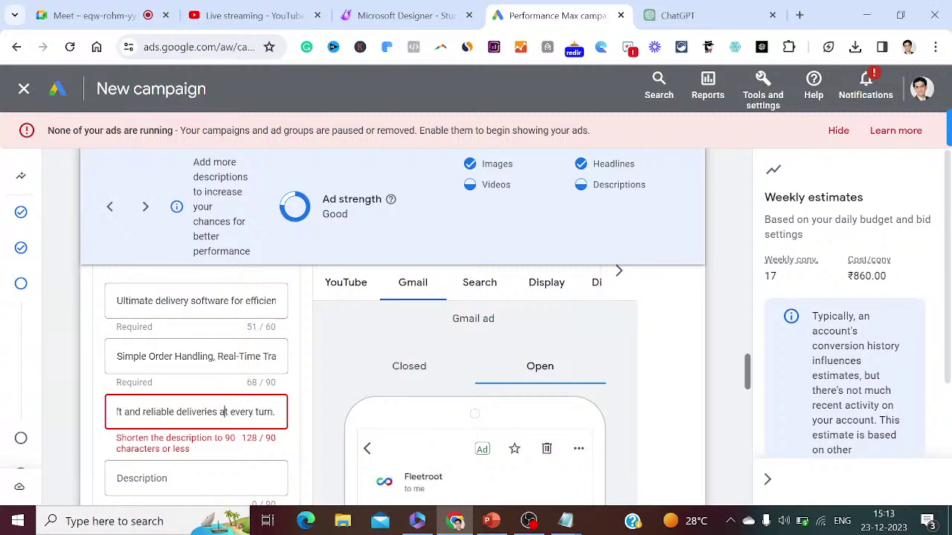
pyautogui.press('Home')
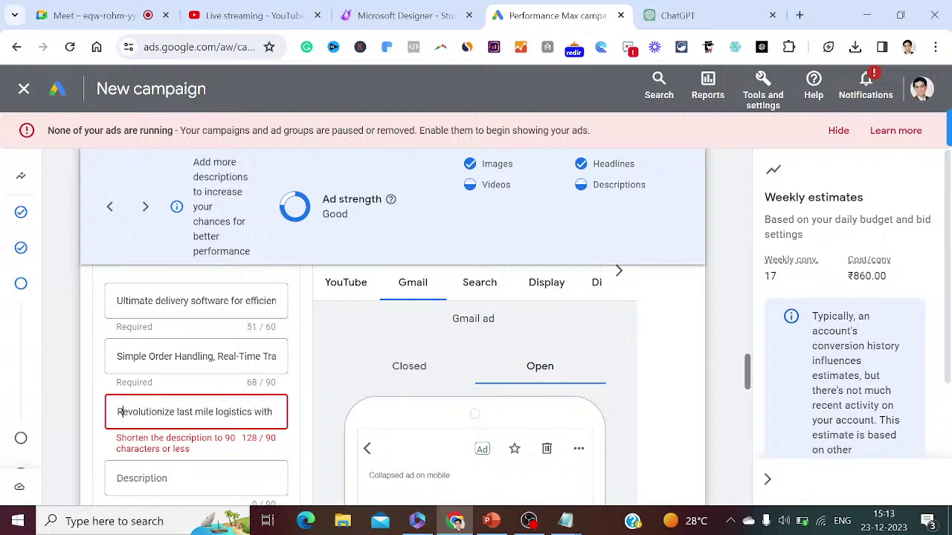
# - Shorten the third description so it reads "Revolutionize last mile logistics with our cutting-edge software."
pyautogui.click(142, 412)
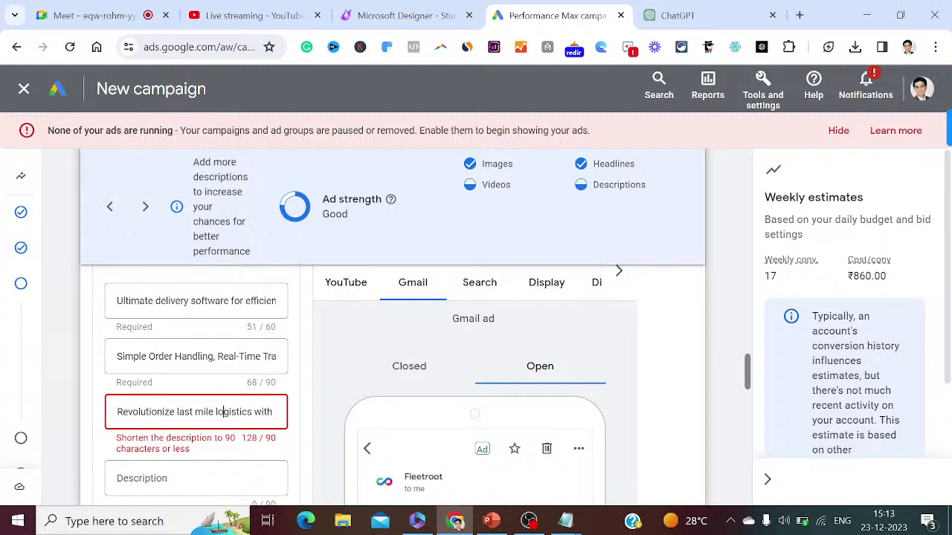
pyautogui.press('Right')
pyautogui.press('Right')
pyautogui.press('Right')
pyautogui.press('Right')
pyautogui.press('Right')
pyautogui.press('Right')
pyautogui.press('Right')
pyautogui.press('Right')
pyautogui.press('Right')
pyautogui.press('Right')
pyautogui.press('Right')
pyautogui.press('Right')
pyautogui.press('Right')
pyautogui.press('Right')
pyautogui.press('Right')
pyautogui.press('Right')
pyautogui.press('Right')
pyautogui.press('Right')
pyautogui.press('Right')
pyautogui.press('Right')
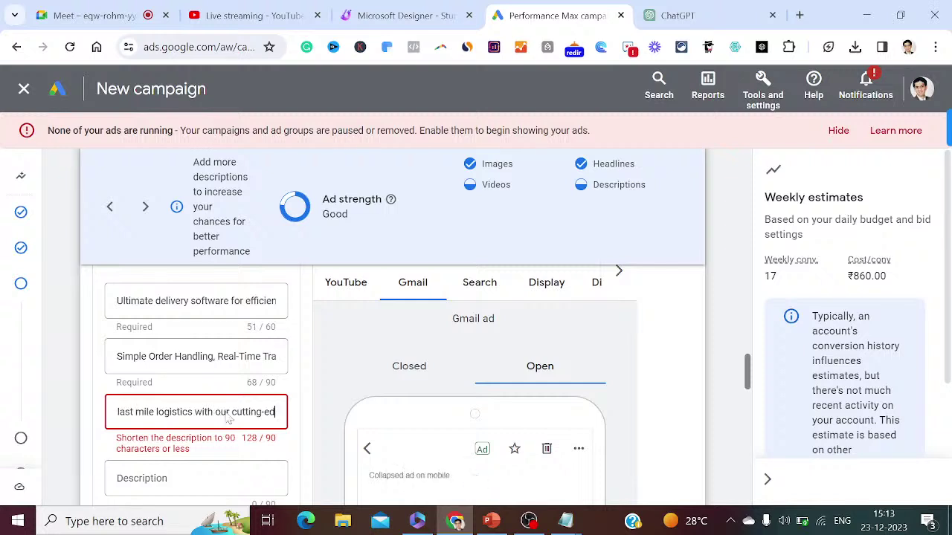
pyautogui.press('Right')
pyautogui.press('Right')
pyautogui.press('Right')
pyautogui.press('Right')
pyautogui.press('Right')
pyautogui.press('Right')
pyautogui.press('Right')
pyautogui.press('Right')
pyautogui.press('Right')
pyautogui.press('Right')
pyautogui.press('Right')
pyautogui.press('Right')
pyautogui.press('Right')
pyautogui.press('Right')
pyautogui.press('Right')
pyautogui.press('Right')
pyautogui.press('Right')
pyautogui.press('Right')
pyautogui.press('Right')
pyautogui.press('Right')
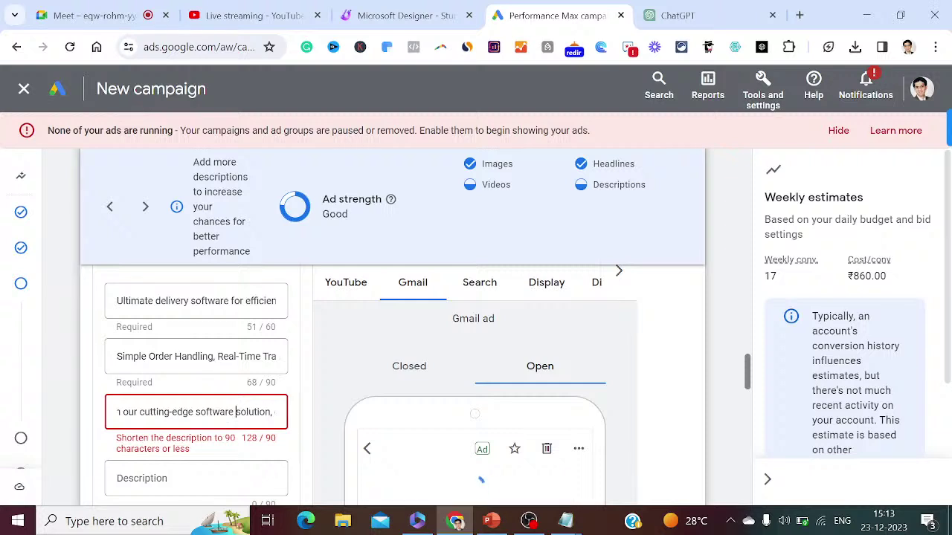
pyautogui.moveTo(232, 412); pyautogui.dragTo(273, 412)
pyautogui.press('BackSpace')
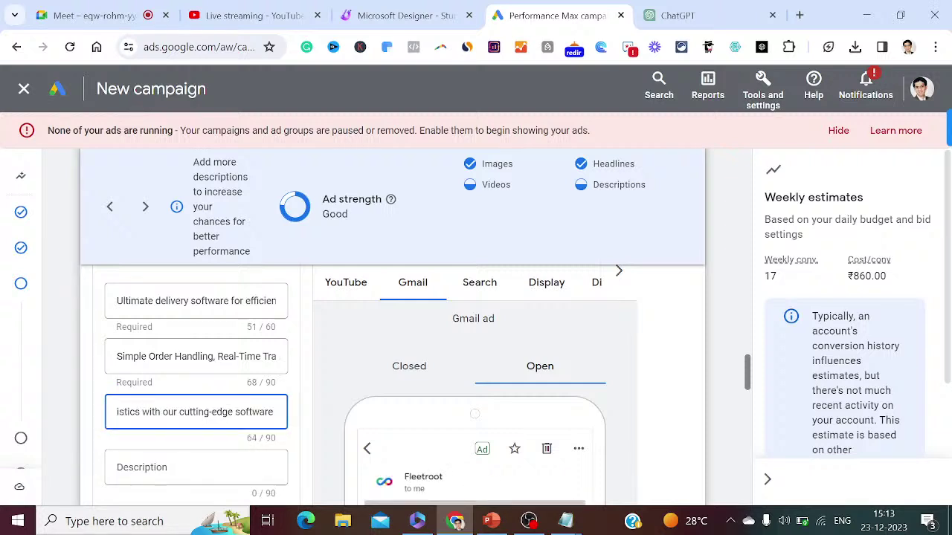
pyautogui.write('.')
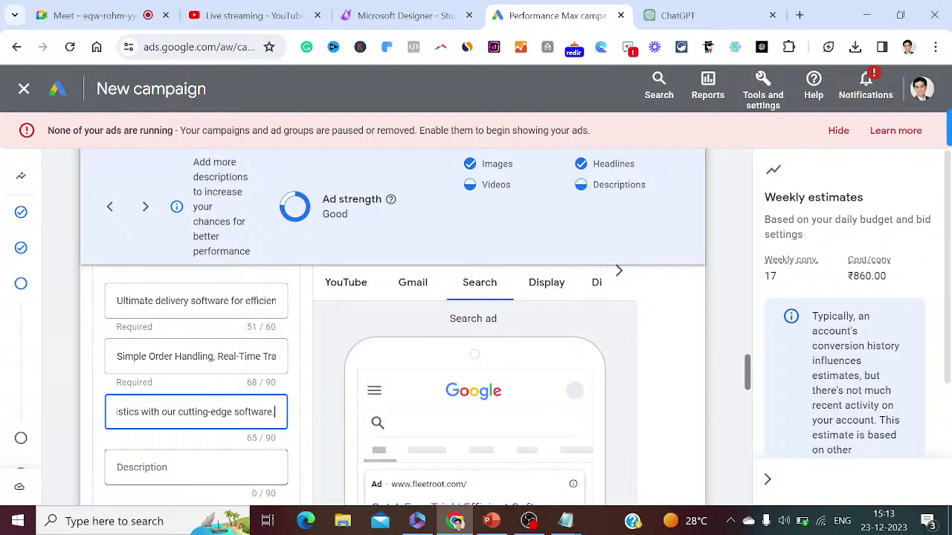
# - Switch to ChatGPT and copy "Efficient last mile solutions tailored to your delivery needs" from the second Longheadlines & Descriptions entry
pyautogui.click(200, 468)
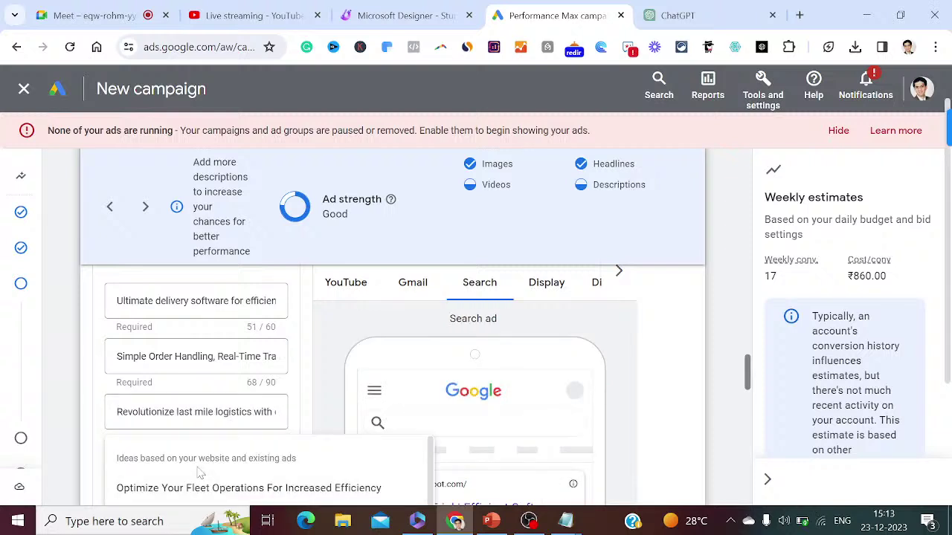
pyautogui.click(676, 15)
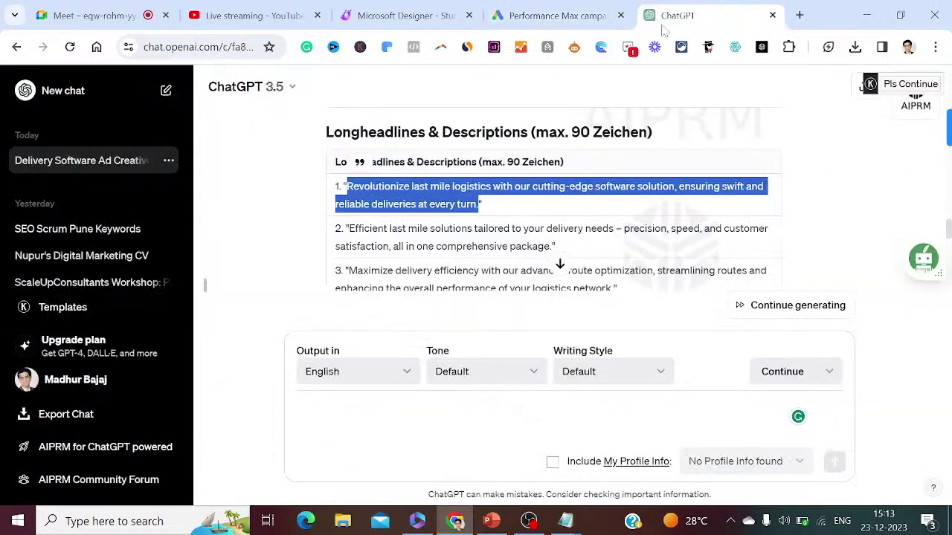
pyautogui.click(602, 246)
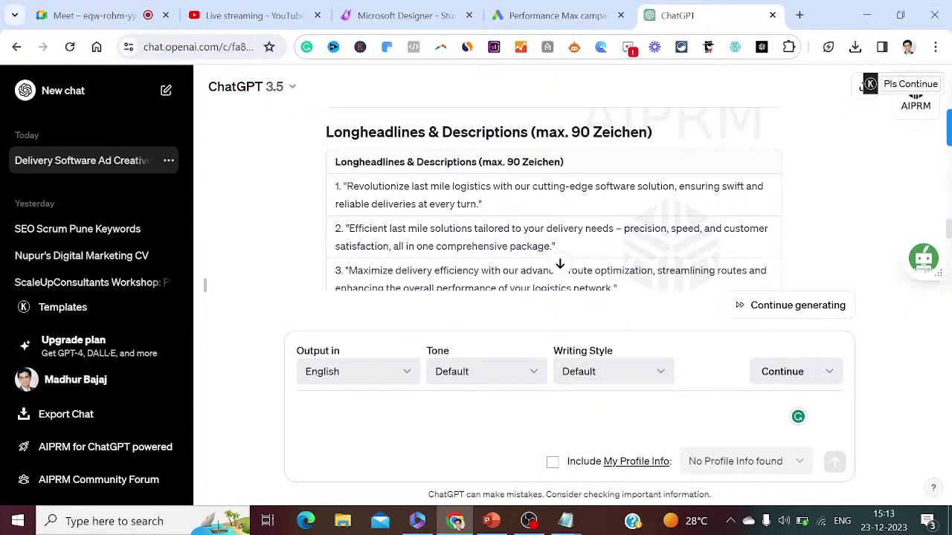
pyautogui.moveTo(615, 228); pyautogui.dragTo(349, 232)
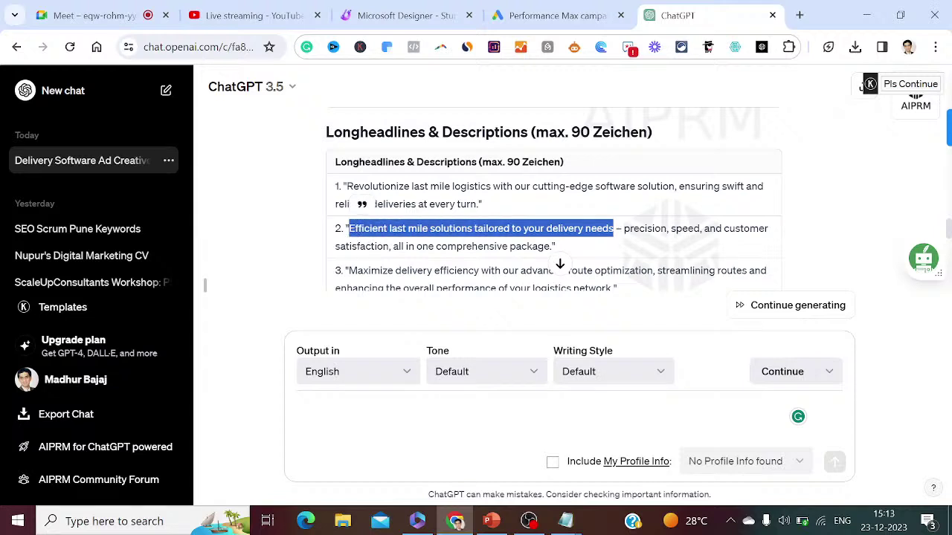
# - Return to the Performance Max campaign and paste the copied text into the empty fourth description field
pyautogui.click(554, 15)
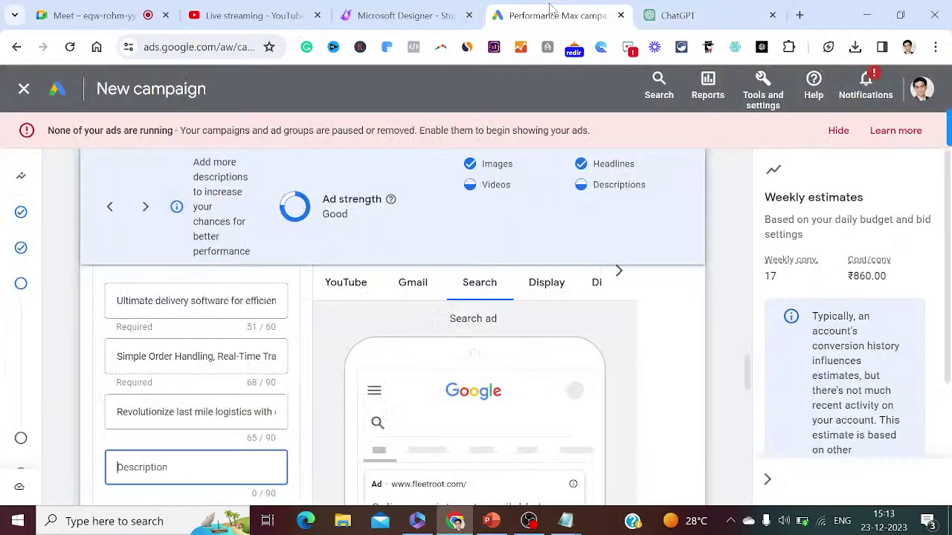
pyautogui.click(327, 385)
pyautogui.click(192, 466)
pyautogui.hotkey('ctrl', 'v')
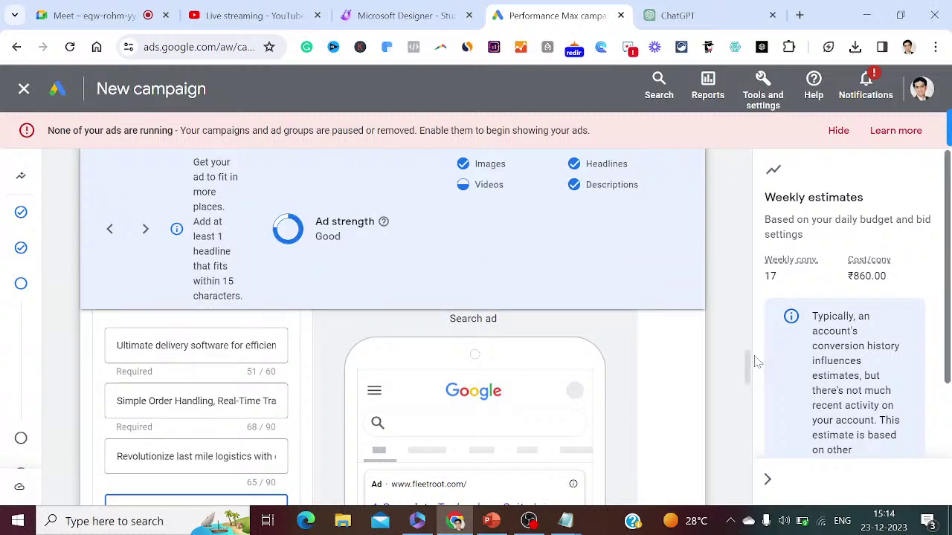
# - Ready the empty fifth description field, then copy "Navigate routes with ease, ensuring on-time deliveries every time" from ChatGPT's fifth Longheadlines & Descriptions entry
pyautogui.scroll(-3, 749, 374)
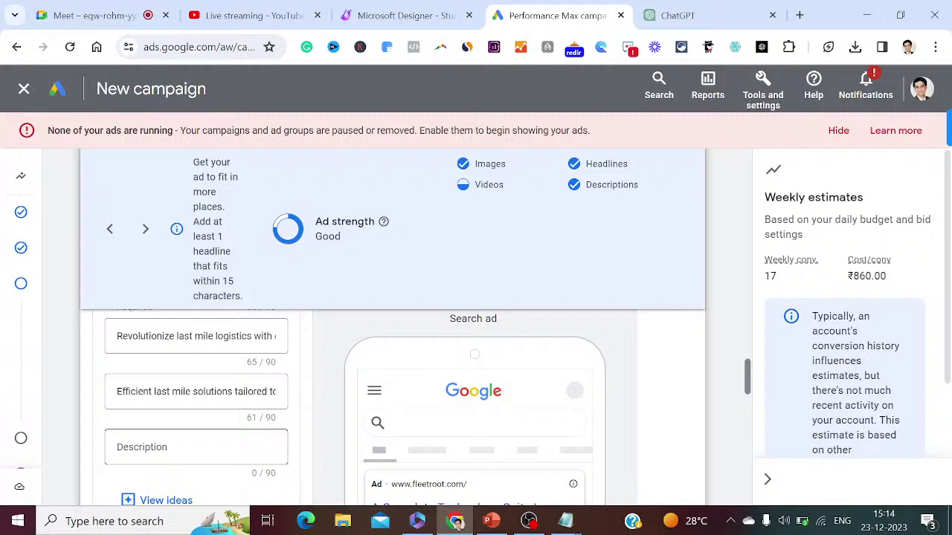
pyautogui.click(179, 447)
pyautogui.click(713, 9)
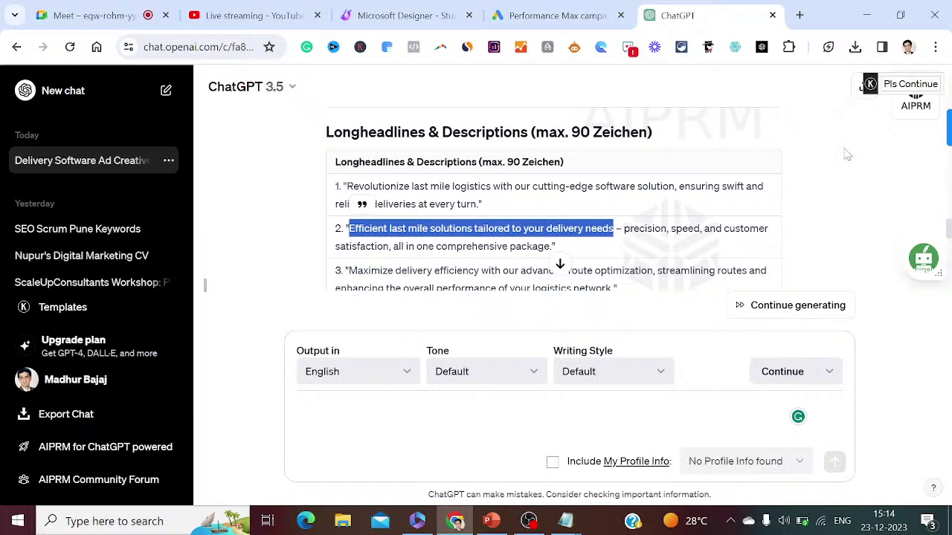
pyautogui.click(821, 236)
pyautogui.scroll(-1, 820, 236)
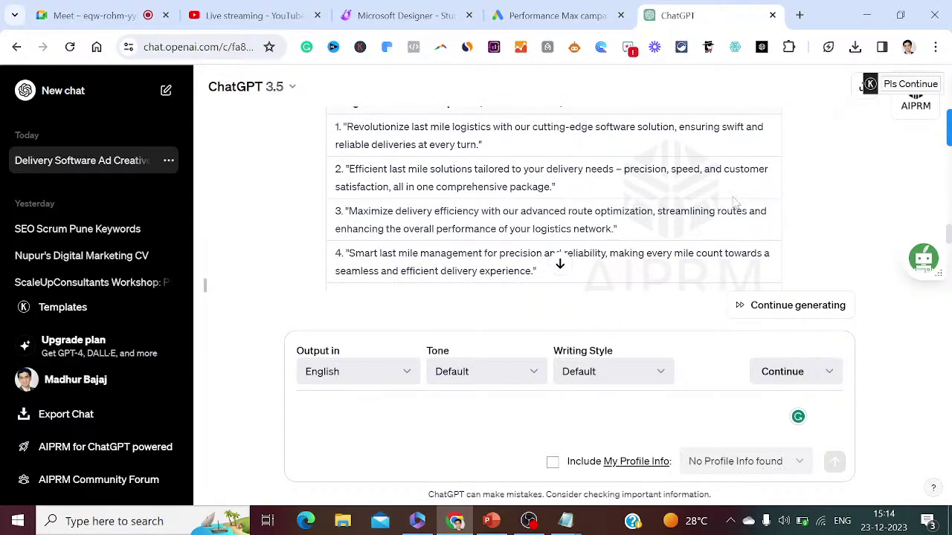
pyautogui.scroll(-1, 710, 191)
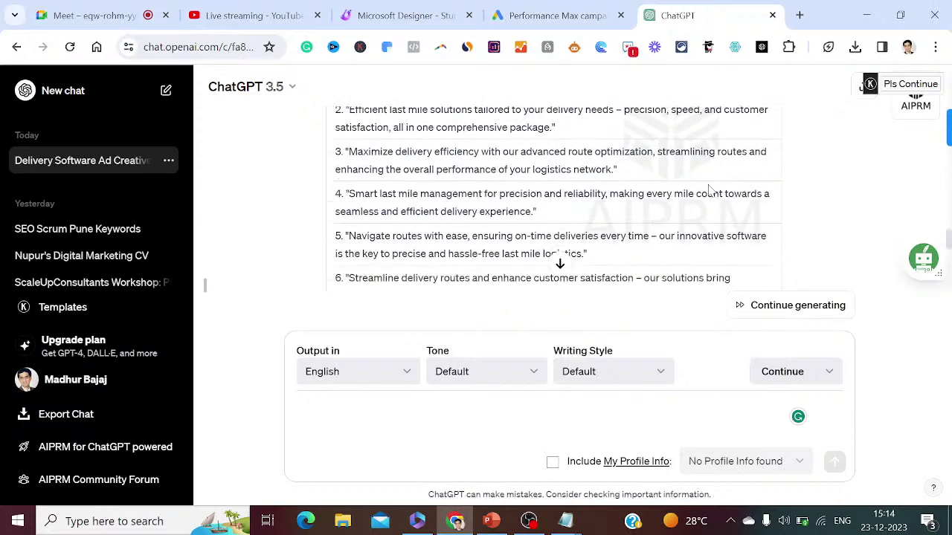
pyautogui.scroll(-1, 710, 191)
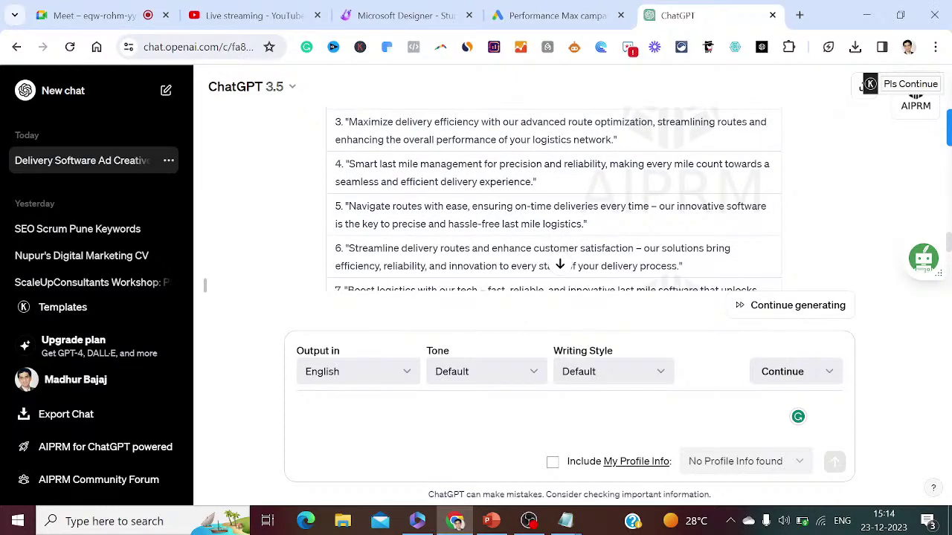
pyautogui.moveTo(650, 206); pyautogui.dragTo(584, 206)
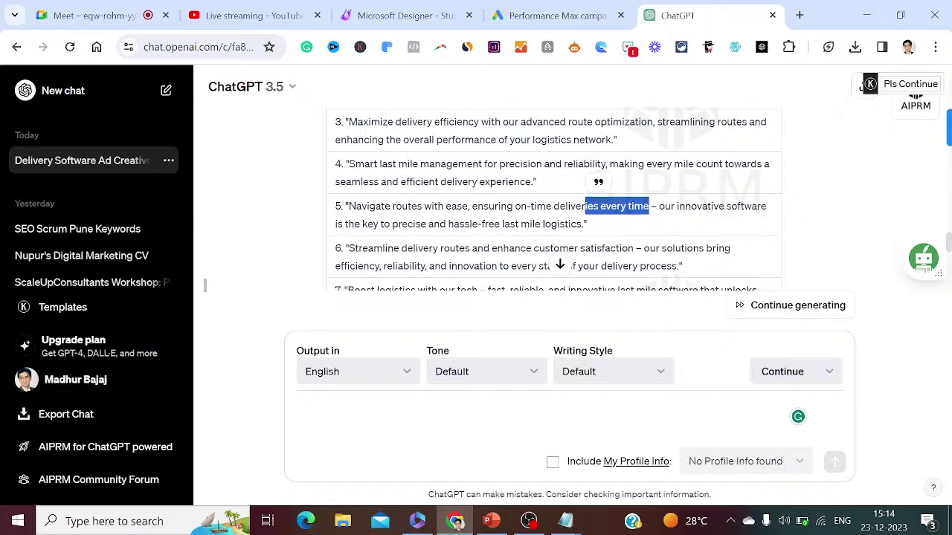
pyautogui.click(545, 218)
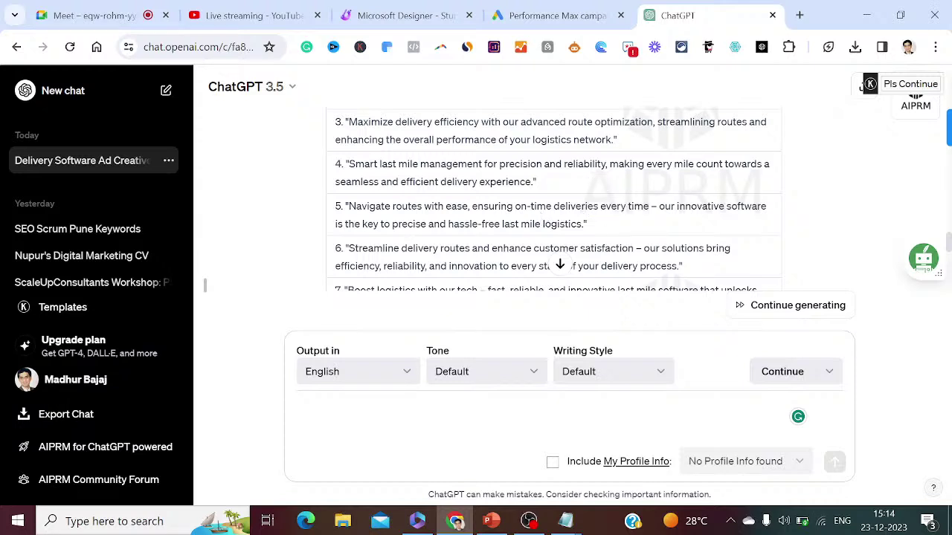
pyautogui.moveTo(649, 206)
pyautogui.mouseDown()
pyautogui.moveTo(349, 206)
pyautogui.moveTo(650, 207)
pyautogui.mouseUp()
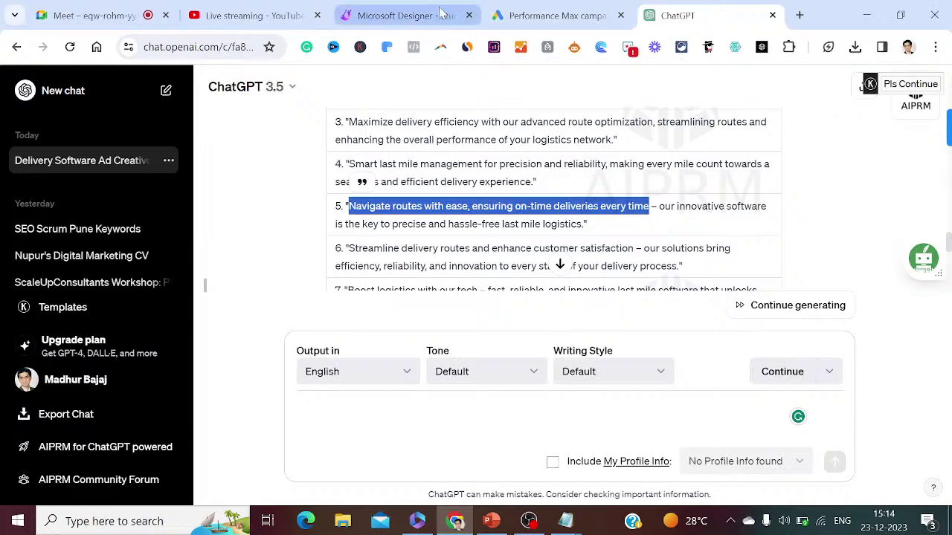
# - Return to the Performance Max campaign and paste the copied phrase into the fifth description field
pyautogui.click(540, 15)
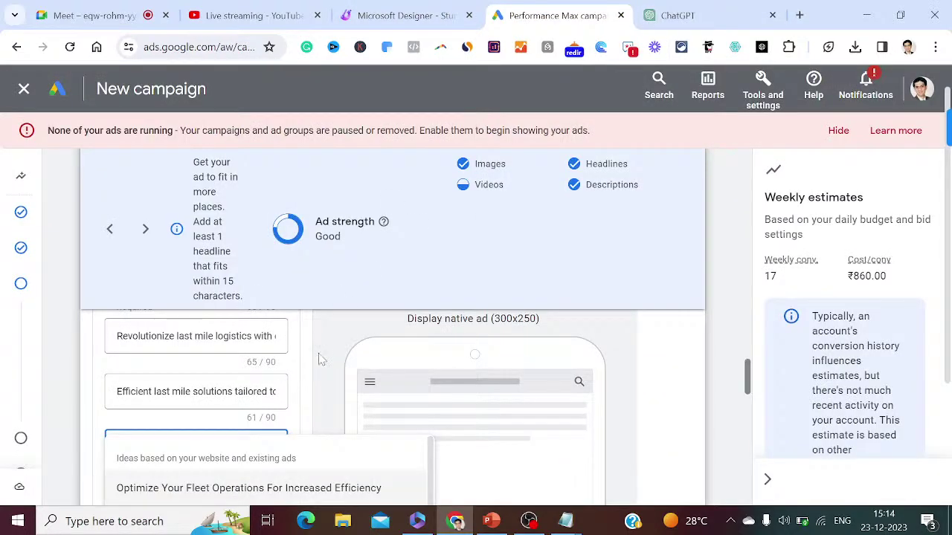
pyautogui.hotkey('ctrl', 'v')
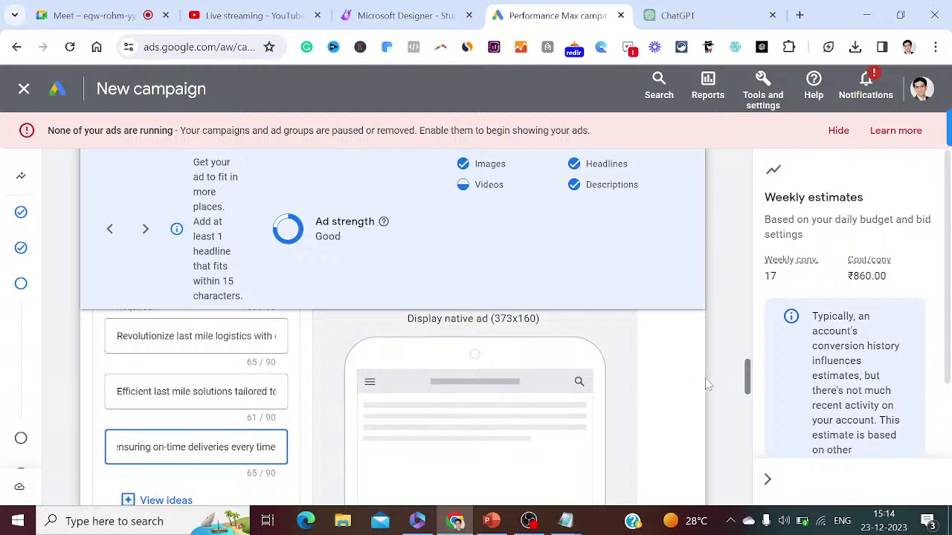
pyautogui.moveTo(748, 387); pyautogui.dragTo(748, 399)
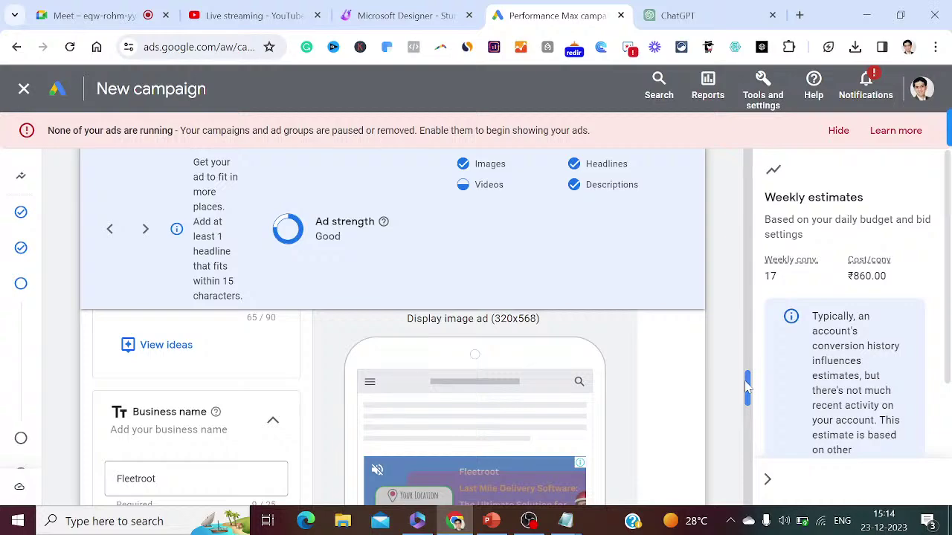
# - Switch to the Notepad step notes and add the line "Once all the descriptions are added" below step 41
pyautogui.moveTo(567, 519)
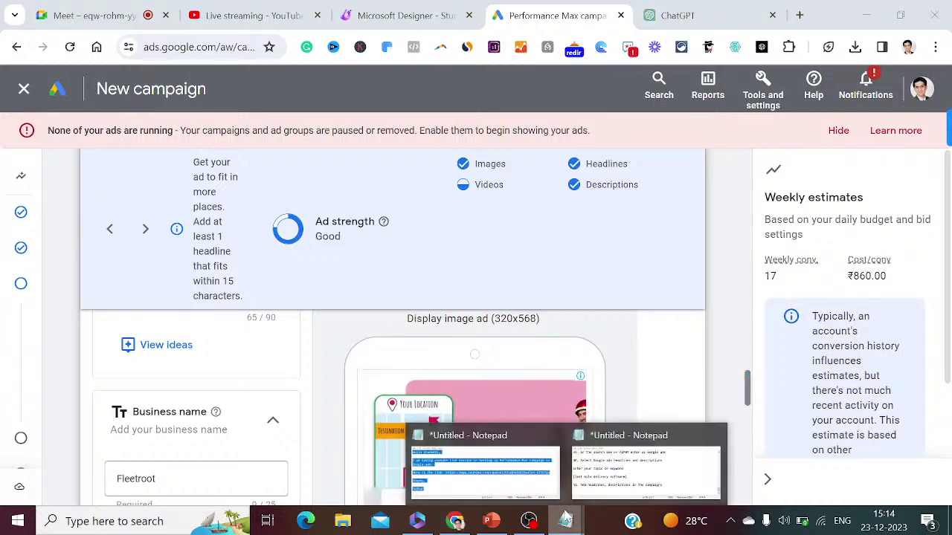
pyautogui.click(612, 487)
pyautogui.press('Return')
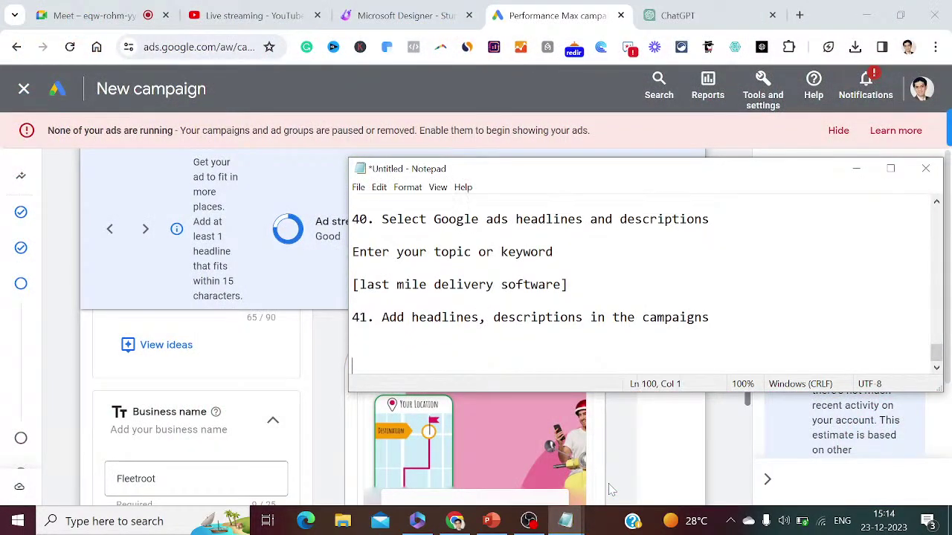
pyautogui.write('Once all the')
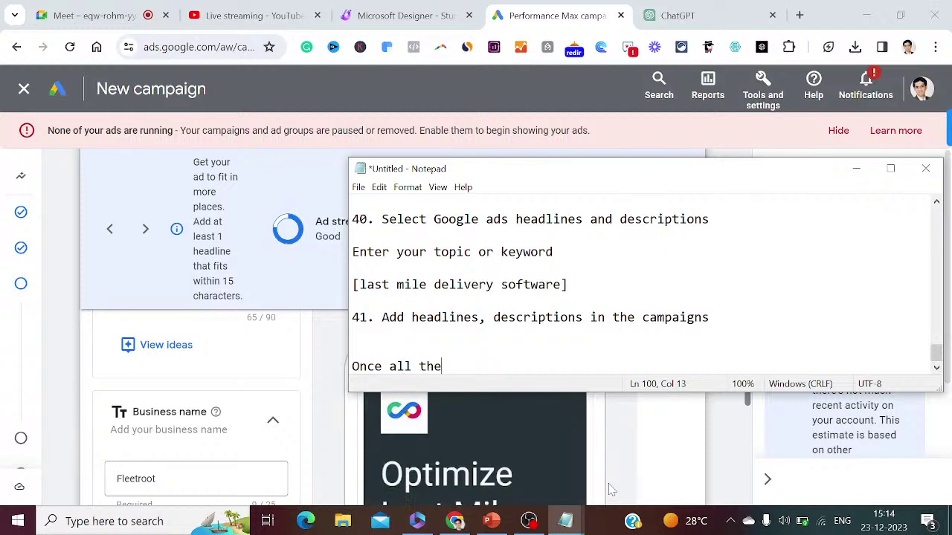
pyautogui.write(' descrip')
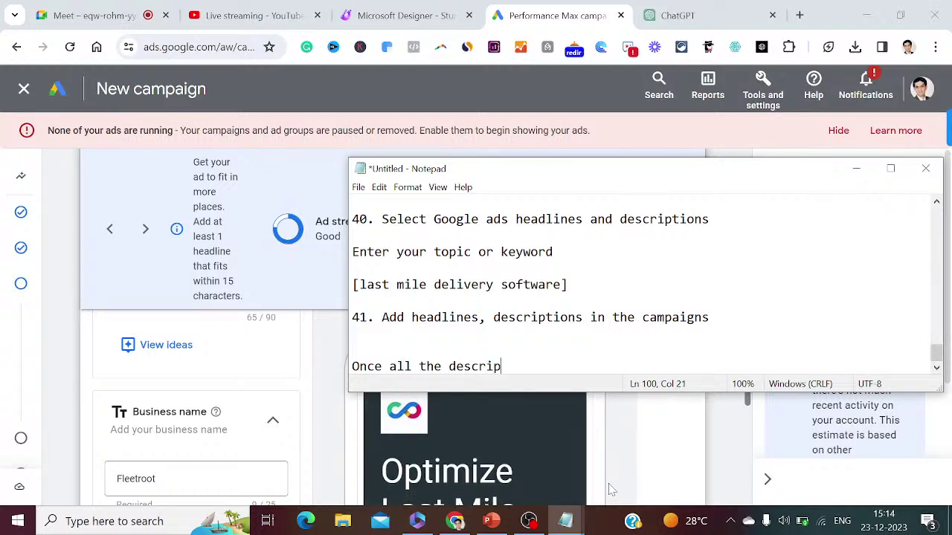
pyautogui.write('tions are ad')
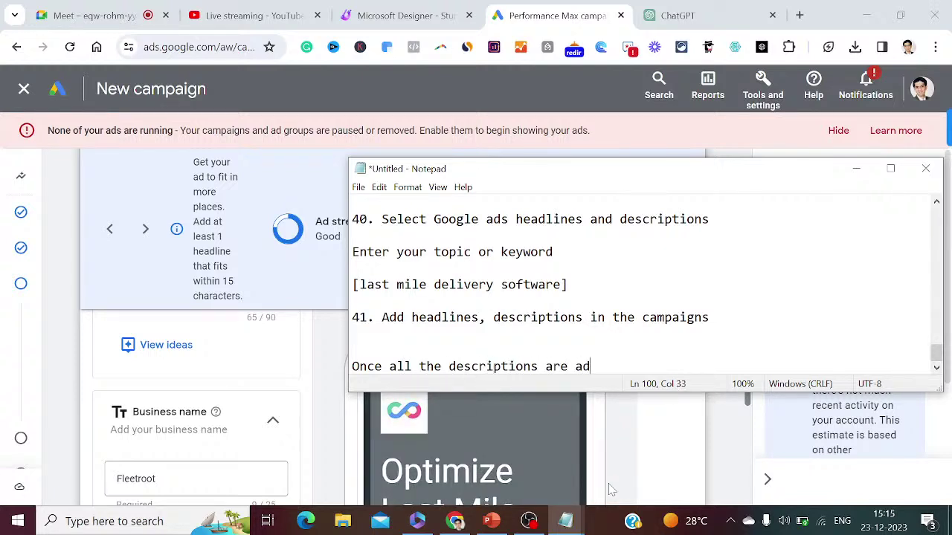
pyautogui.write('ded')
pyautogui.press('Return')
pyautogui.press('Return')
# - Add the line "Now you have to add your business name" to the notes, followed by a blank line
pyautogui.write('Now ')
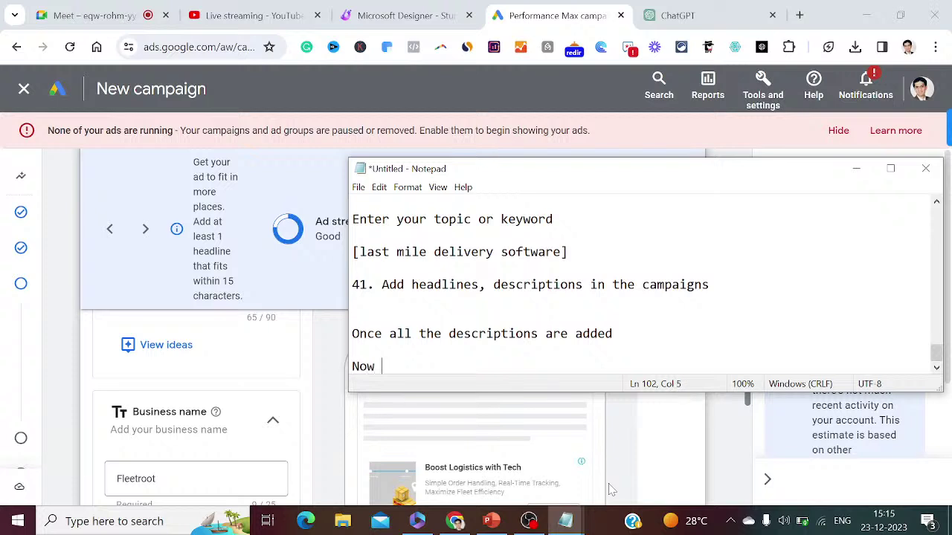
pyautogui.write('you have to a')
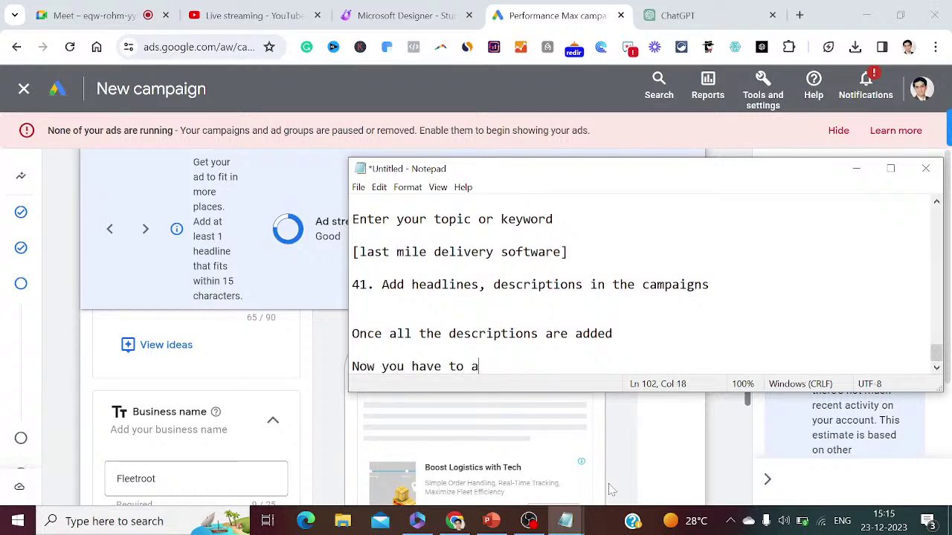
pyautogui.write('dd your bus')
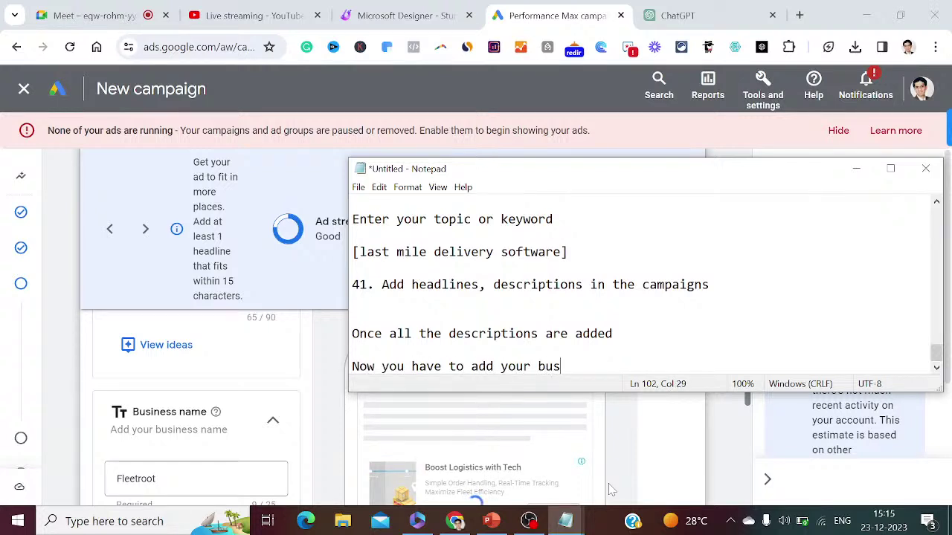
pyautogui.write('iness na')
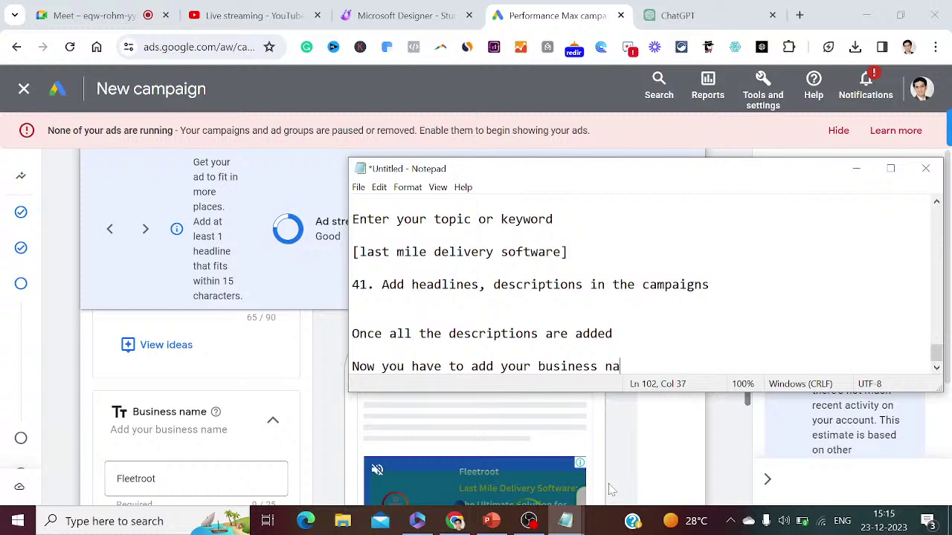
pyautogui.write('me')
pyautogui.press('Return')
pyautogui.press('Return')
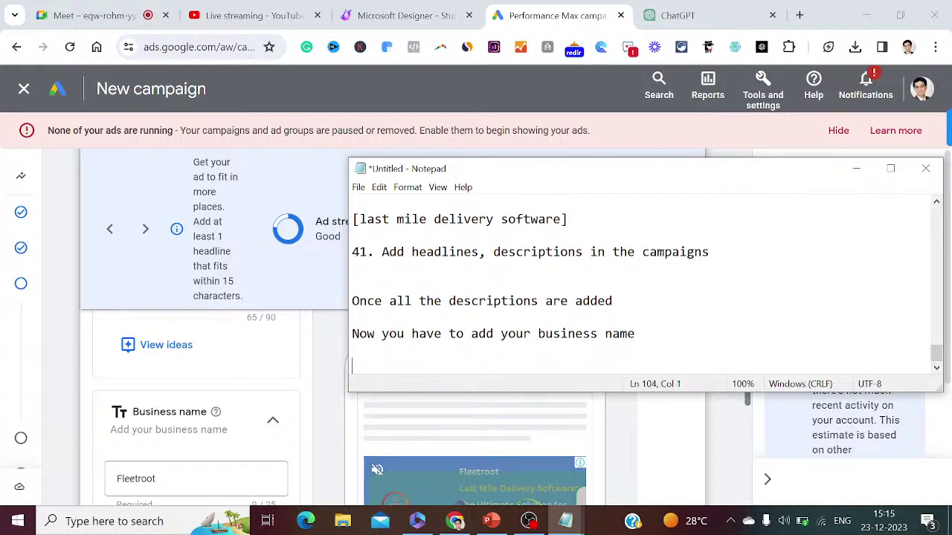
# - Check the live stream's status and analytics in YouTube Studio, then return to the Performance Max campaign
pyautogui.click(275, 15)
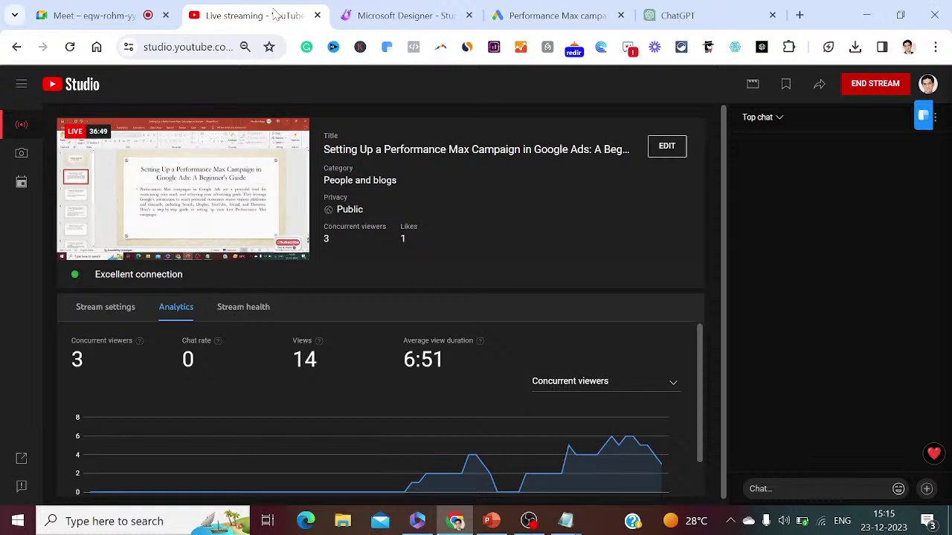
pyautogui.click(535, 16)
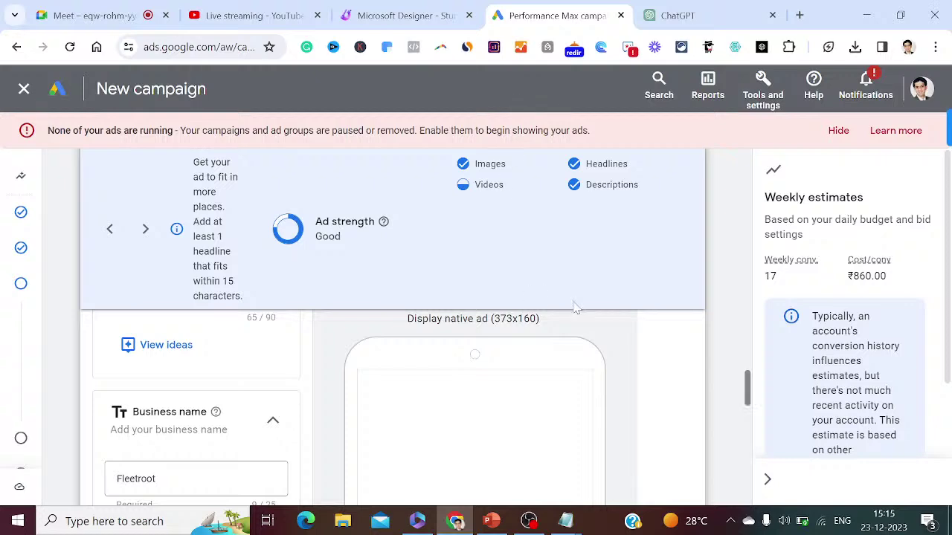
# - Switch to the Notepad step notes and add the line "Business Name - Fleetroot", followed by a blank line
pyautogui.scroll(-2, 750, 394)
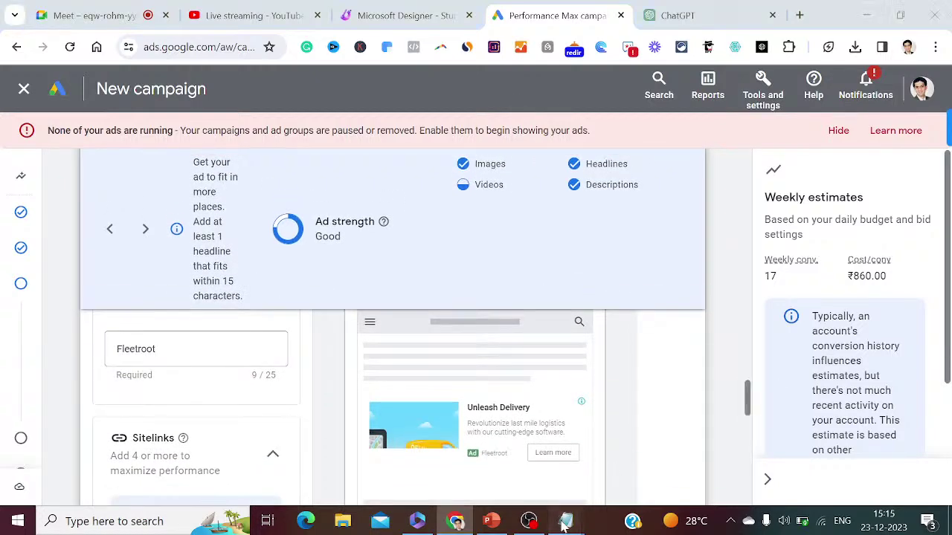
pyautogui.moveTo(564, 519)
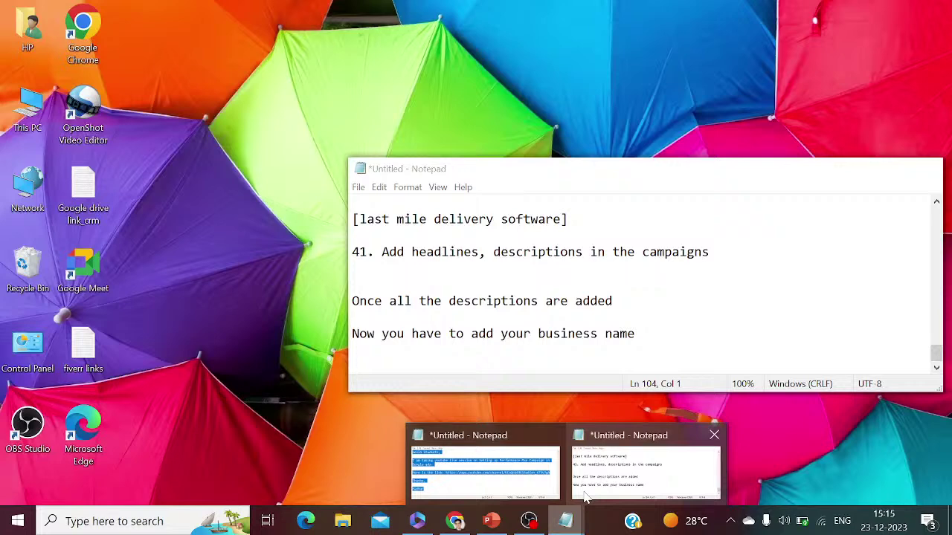
pyautogui.click(584, 497)
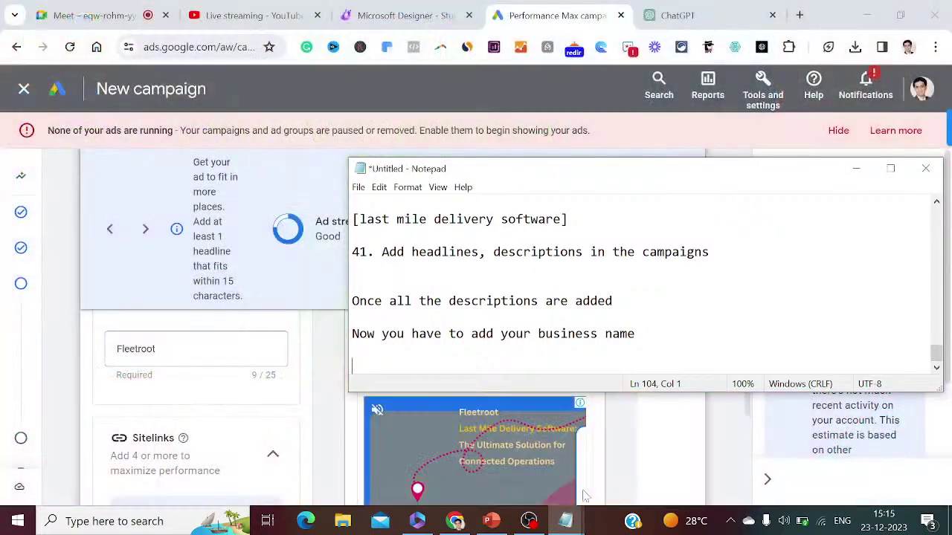
pyautogui.write('Busine')
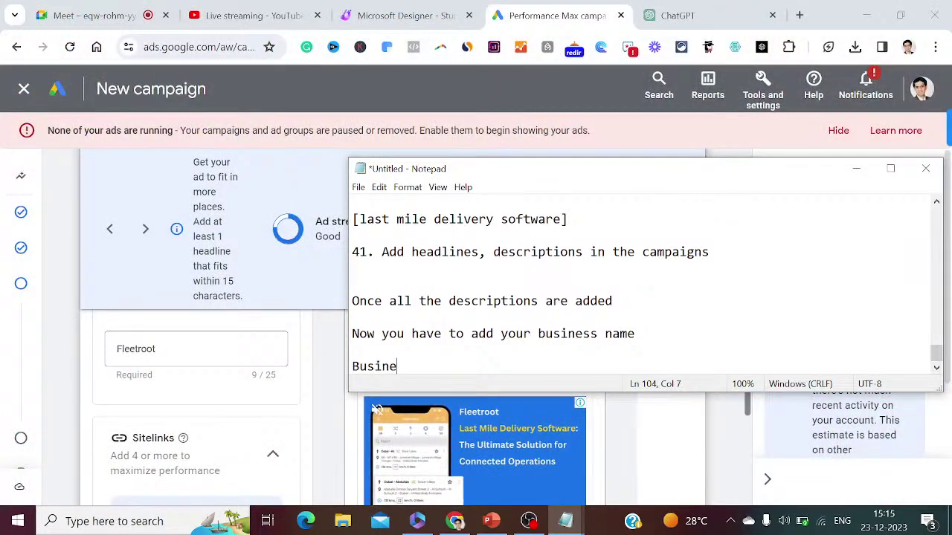
pyautogui.write('ss Name - ')
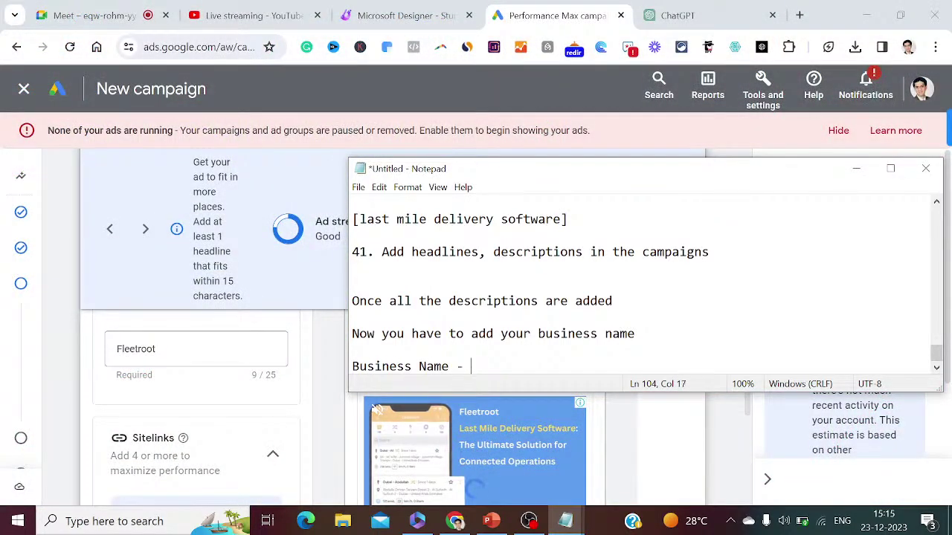
pyautogui.write('Fleetroo')
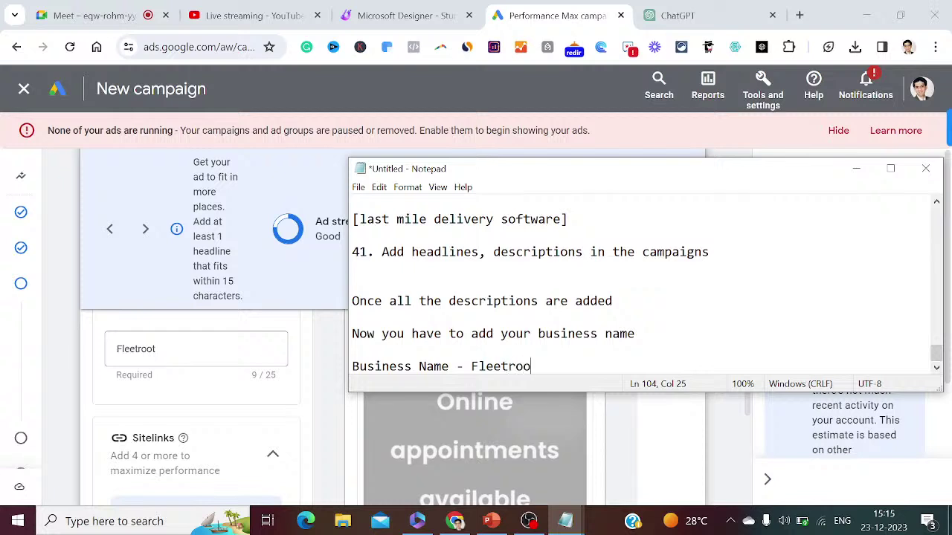
pyautogui.write('t')
pyautogui.press('Return')
pyautogui.press('Return')
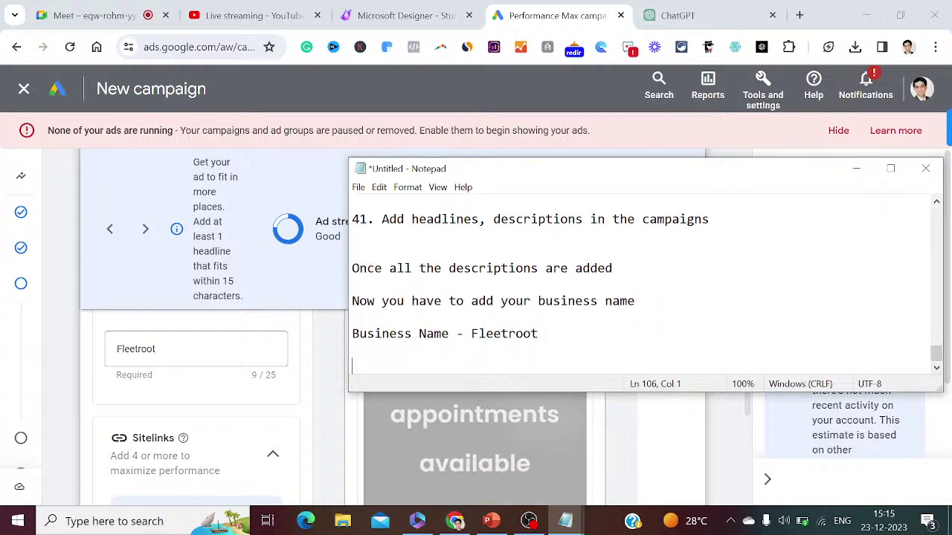
# - Add the lines "Add sitelinks" and "Minimum 2 sitelinks" to the notes, each followed by a blank line
pyautogui.write('Add sitel')
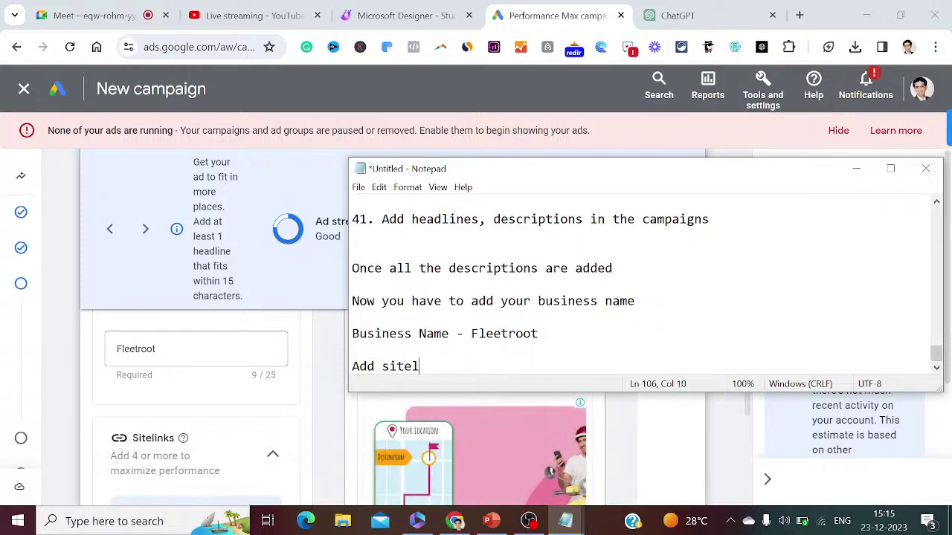
pyautogui.write('inks')
pyautogui.press('Return')
pyautogui.press('Return')
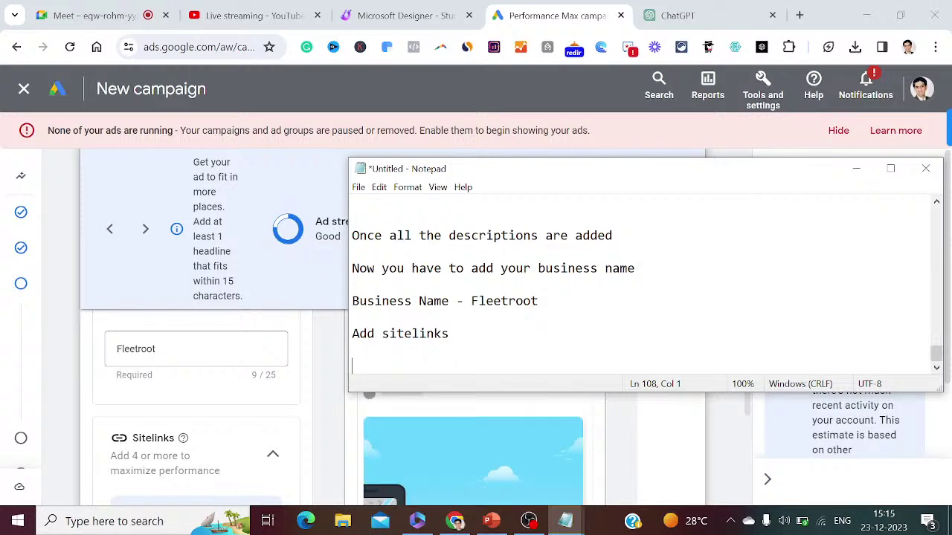
pyautogui.write('Minimum 2 si')
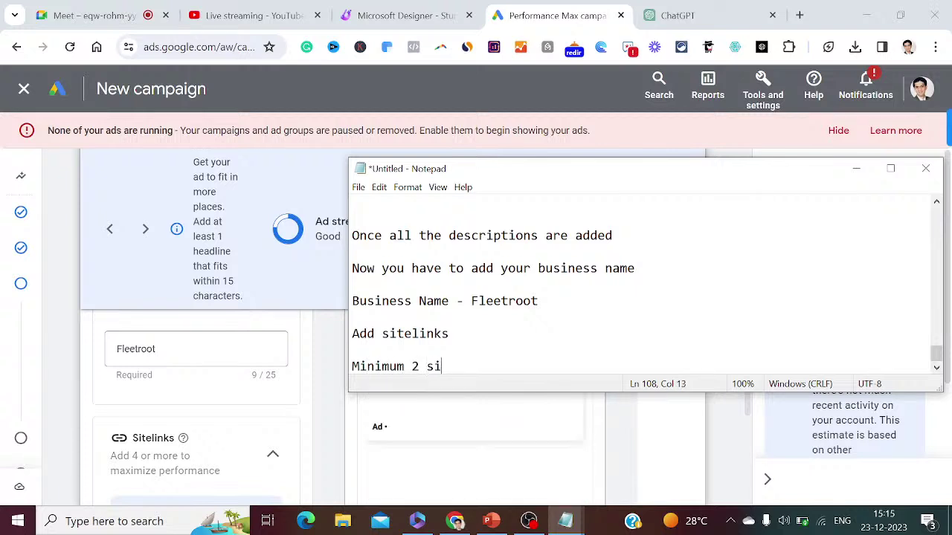
pyautogui.write('telink')
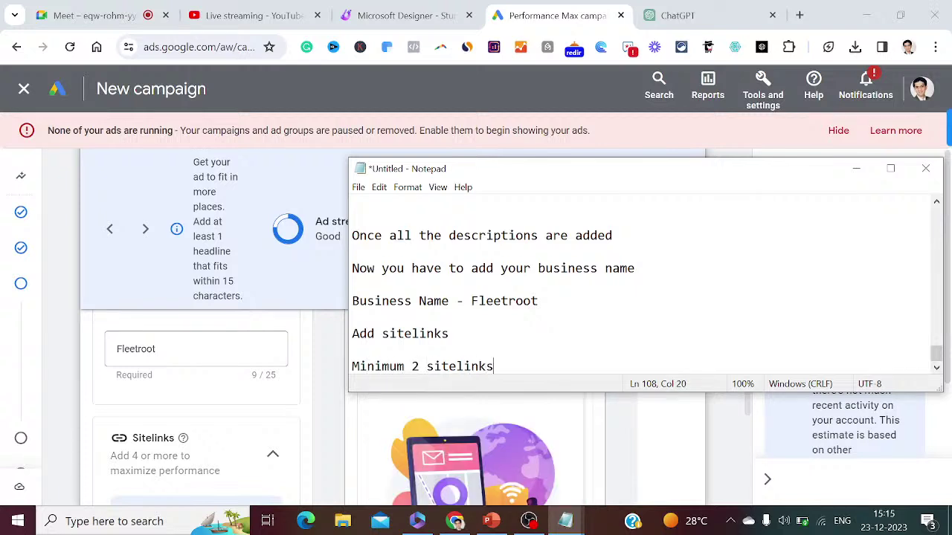
pyautogui.write('s')
pyautogui.press('Return')
pyautogui.press('Return')
# - Add the line "Maximum 4 sitelinks to maximize performance" to the notes and return to the Performance Max campaign
pyautogui.write('Maximum ')
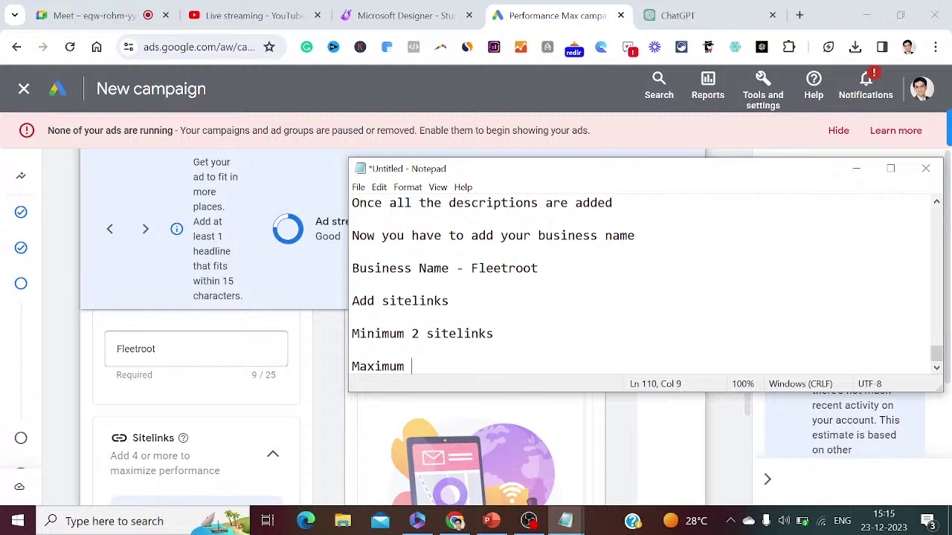
pyautogui.write('4 site')
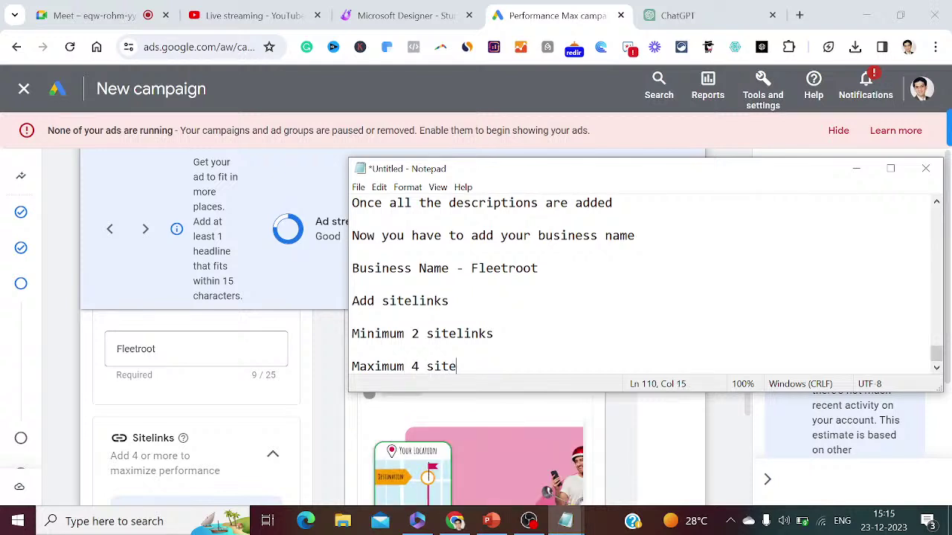
pyautogui.write('links to ma')
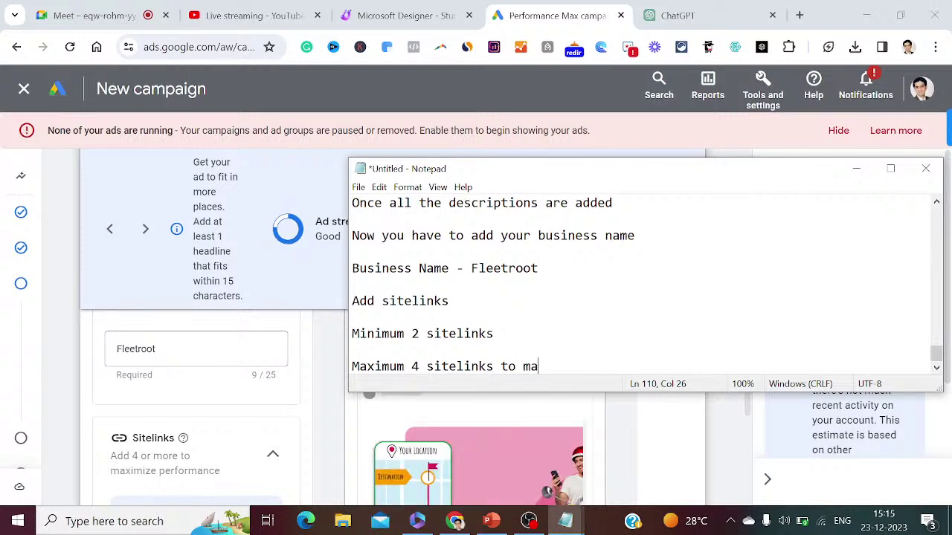
pyautogui.write('ximize per')
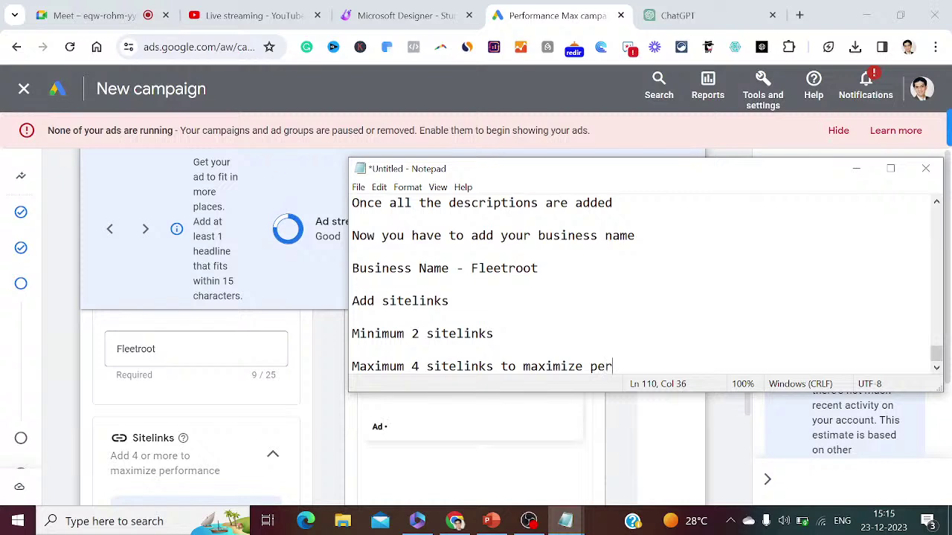
pyautogui.write('formance')
pyautogui.press('Return')
pyautogui.press('Return')
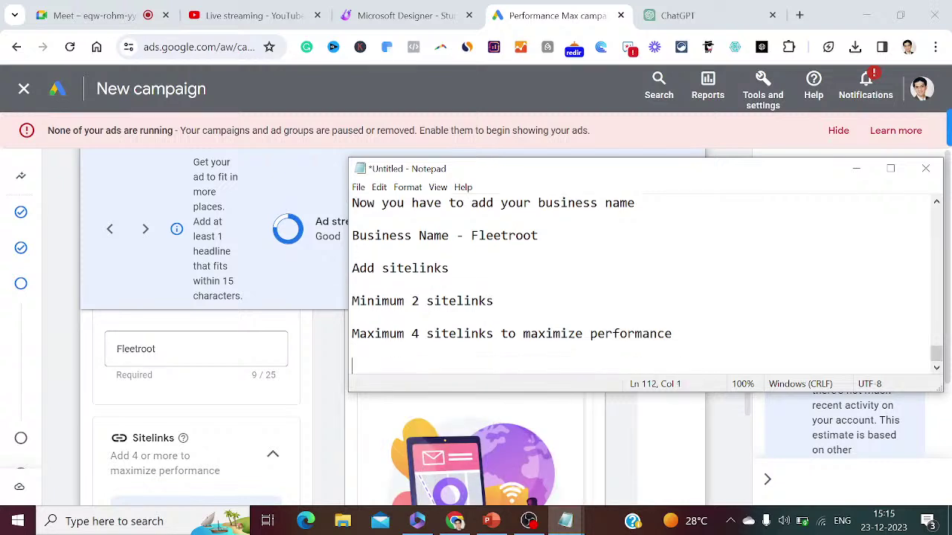
pyautogui.click(856, 168)
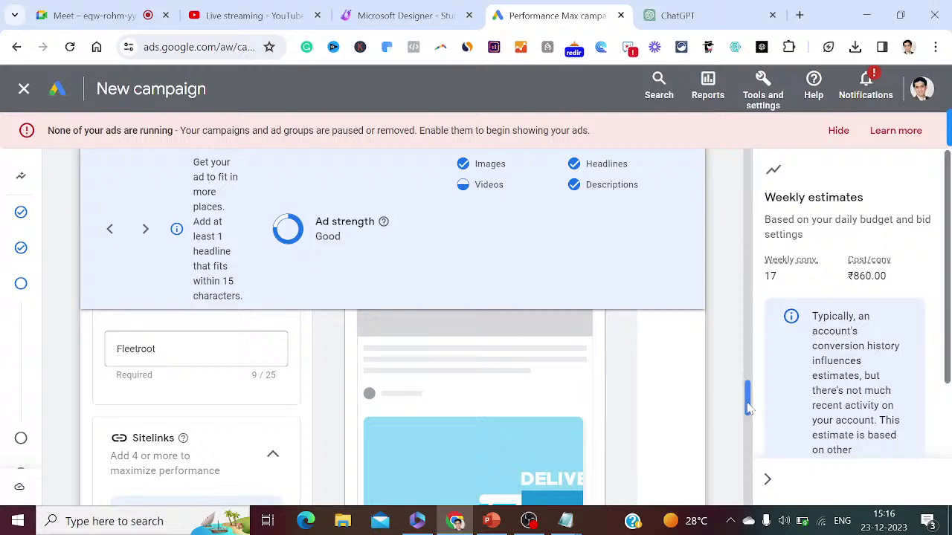
# - Check the campaign's sitelinks section and add the line "Click on + sitelinks" to the Notepad step notes
pyautogui.moveTo(747, 404); pyautogui.dragTo(748, 426)
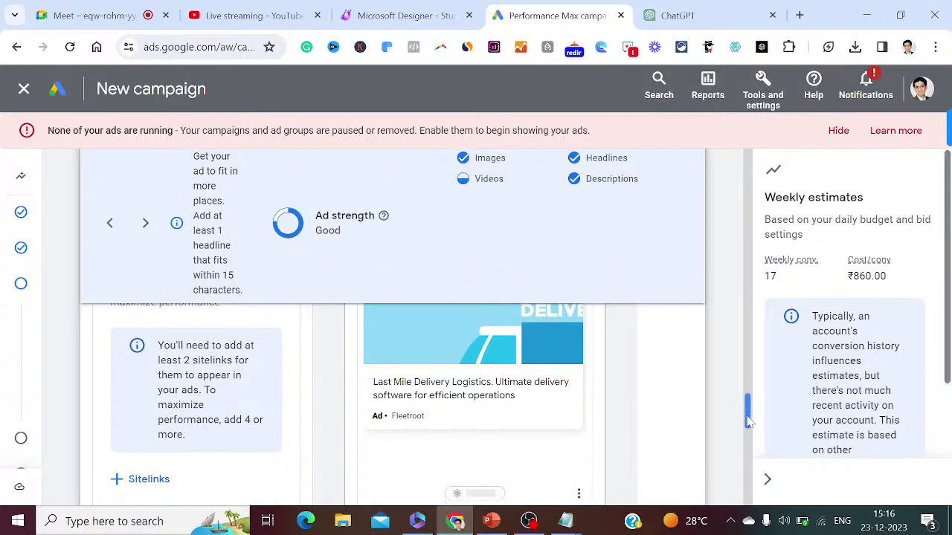
pyautogui.click(570, 525)
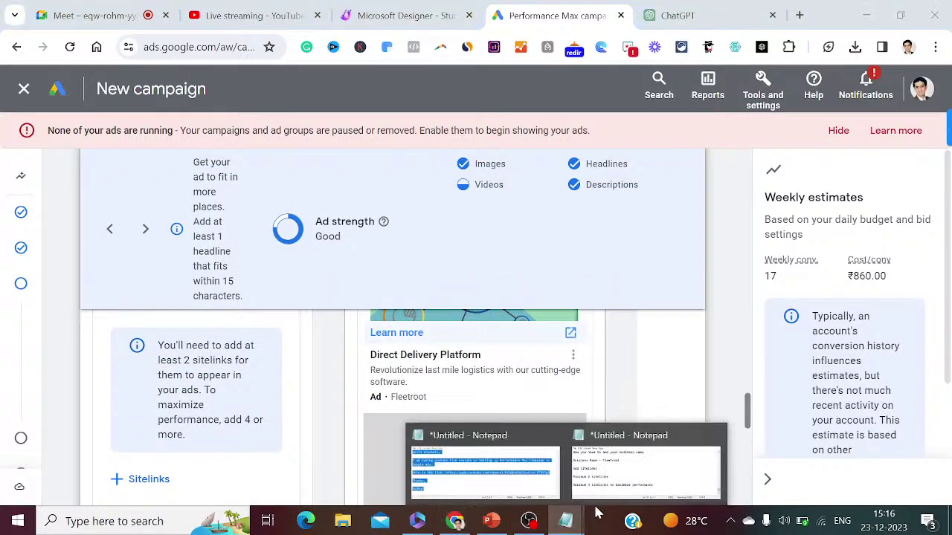
pyautogui.click(610, 494)
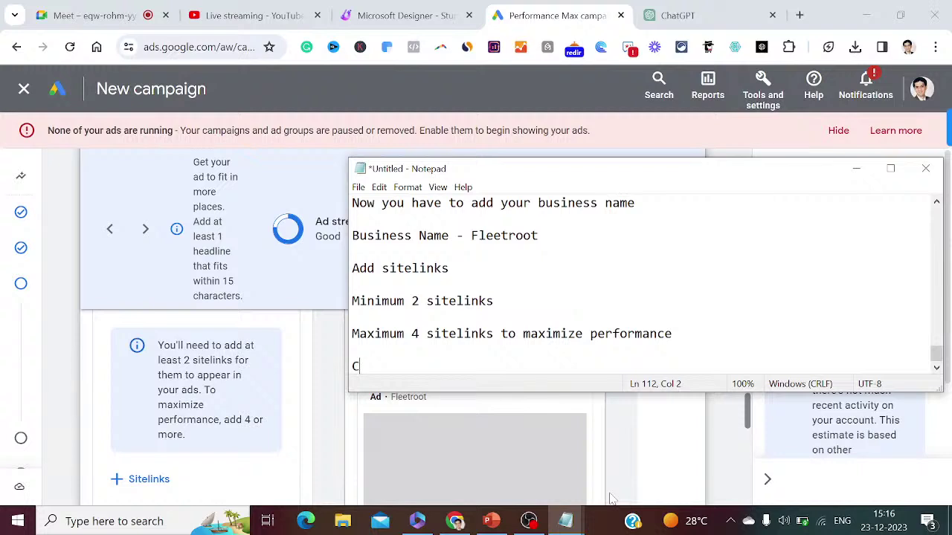
pyautogui.write('Click on ')
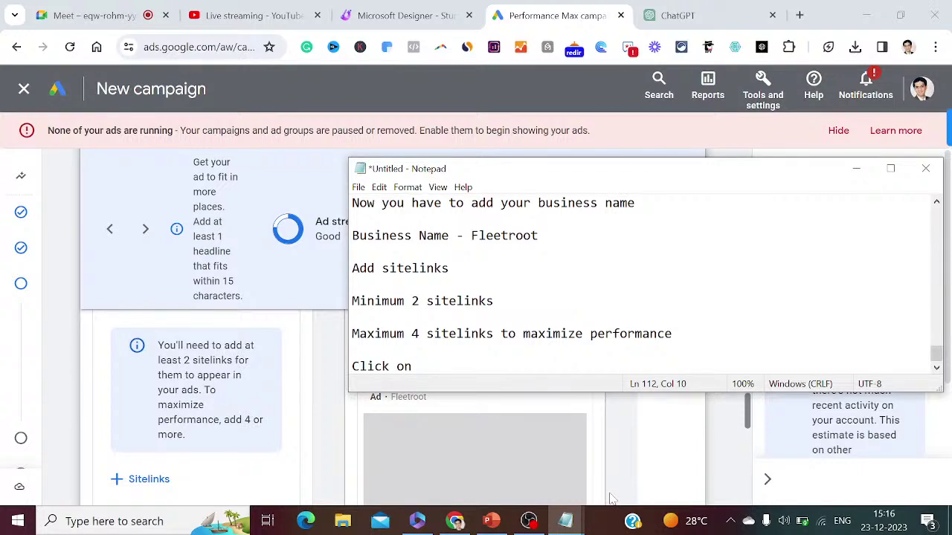
pyautogui.write('+ site')
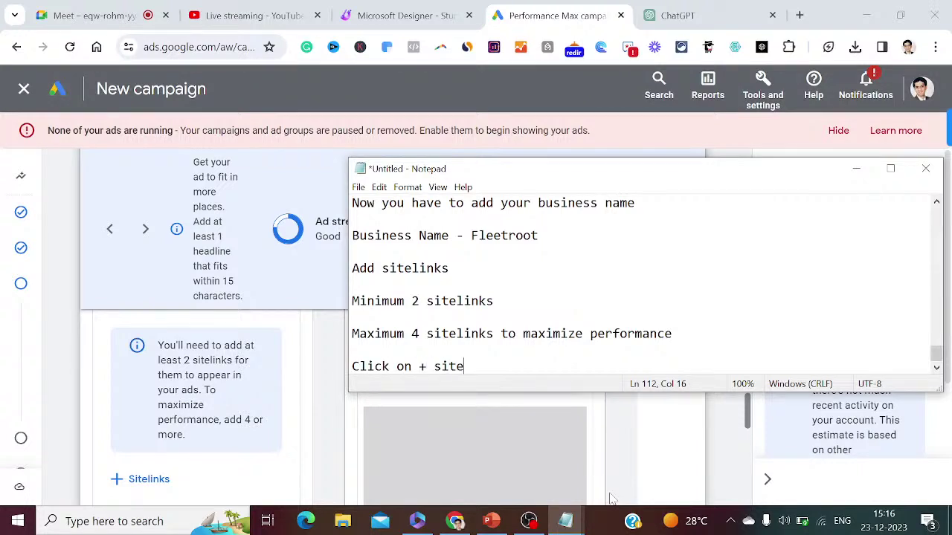
pyautogui.write('links')
pyautogui.press('Return')
pyautogui.press('Return')
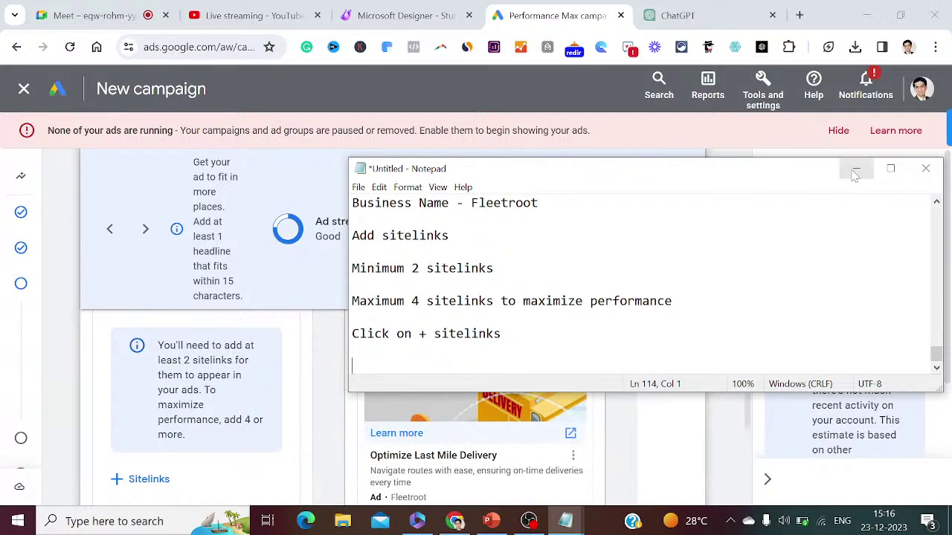
# - Open the campaign's sitelink asset library and add the line "Click on create" to the Notepad step notes
pyautogui.click(855, 169)
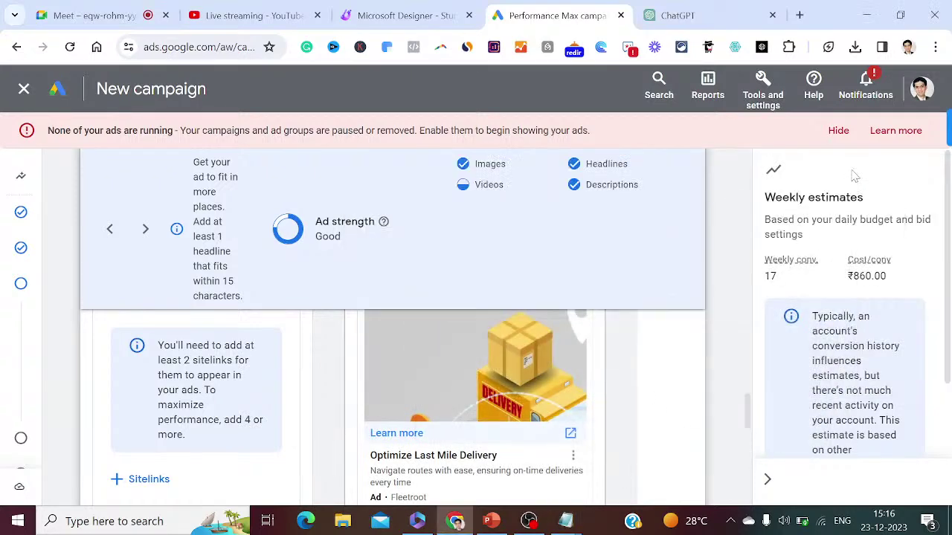
pyautogui.click(149, 480)
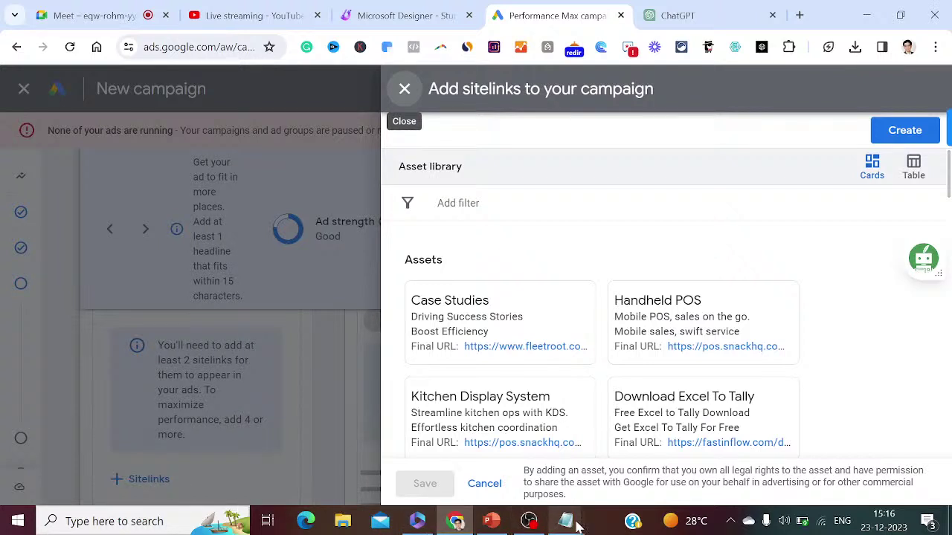
pyautogui.moveTo(567, 521)
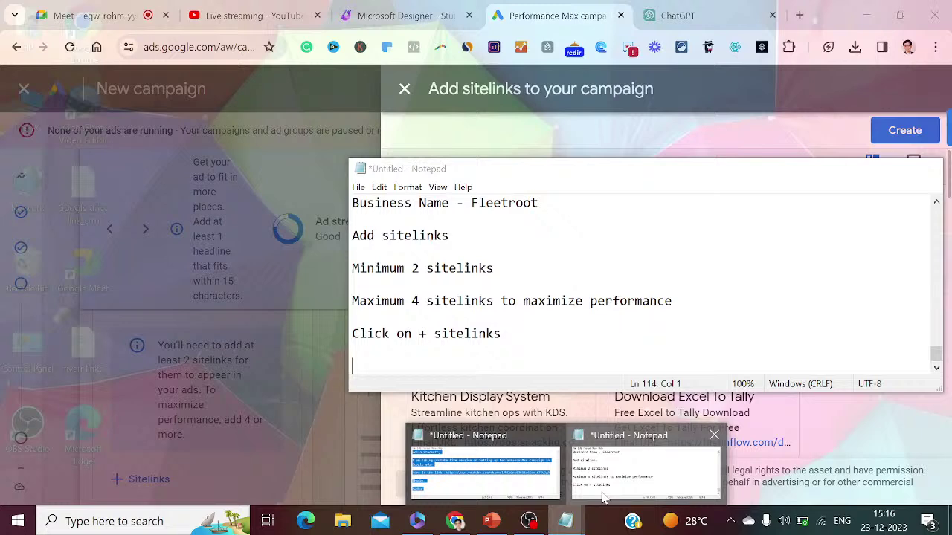
pyautogui.click(602, 498)
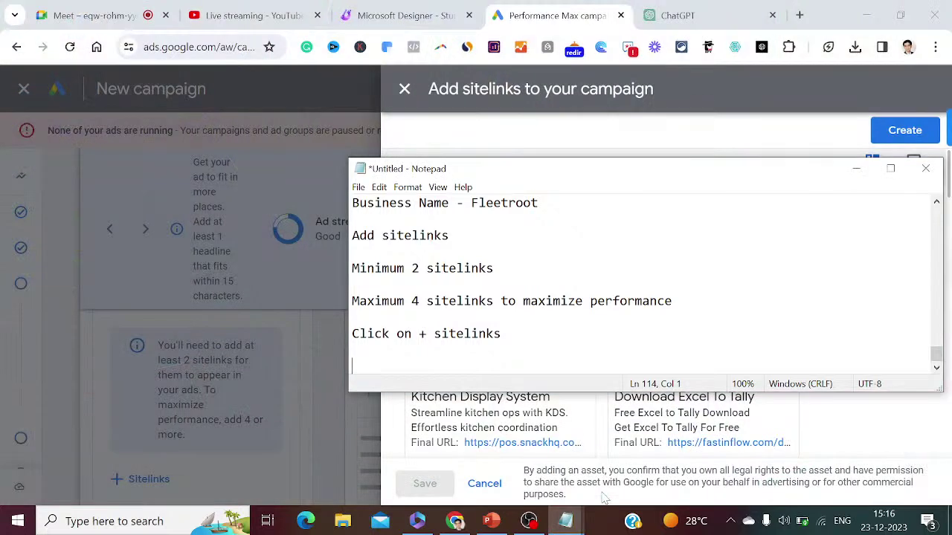
pyautogui.write('Click on create')
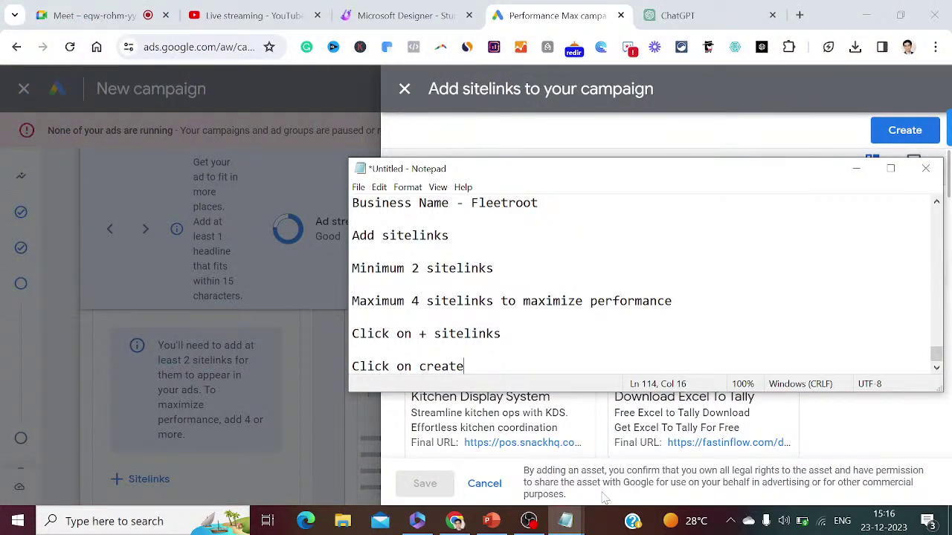
pyautogui.press('Return')
pyautogui.press('Return')
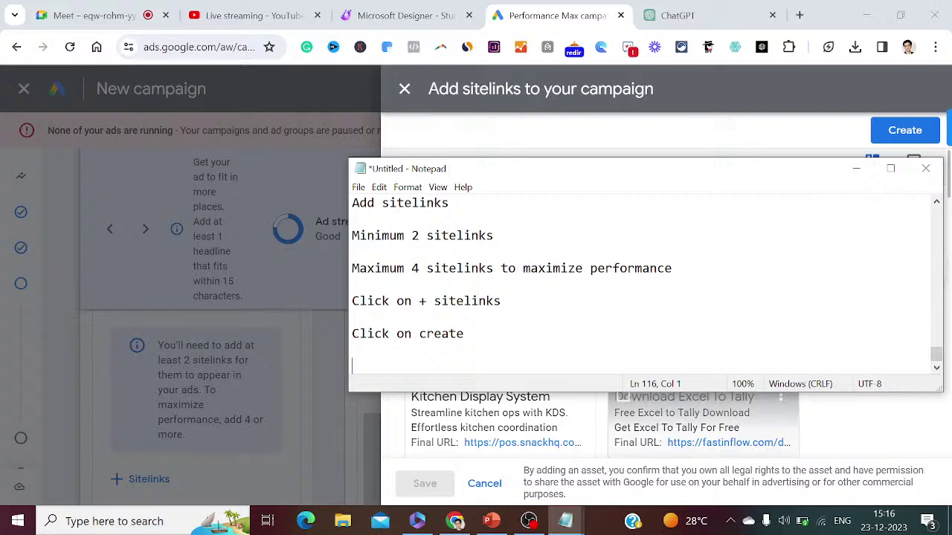
# - Start creating a new sitelink in the campaign and open the Pricing page of fleetroot.com in a new browser tab
pyautogui.click(856, 171)
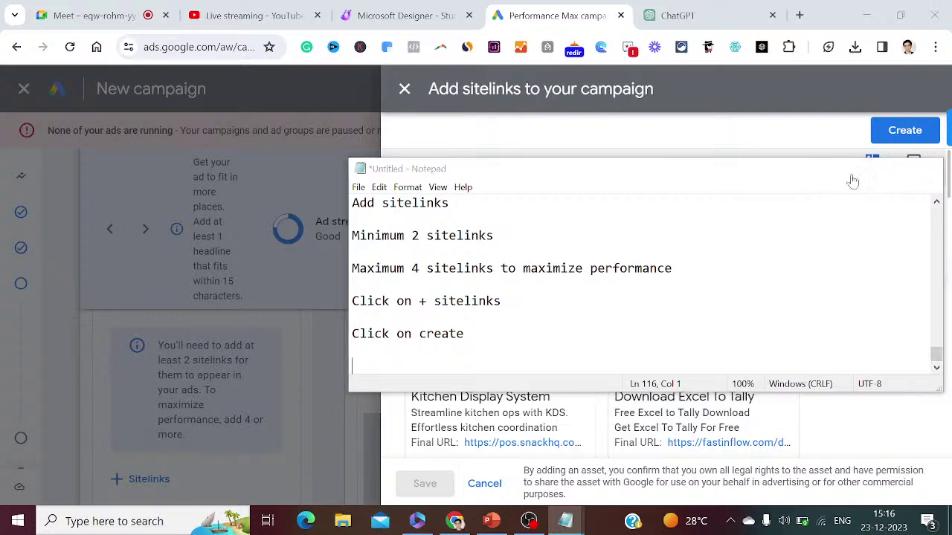
pyautogui.click(900, 134)
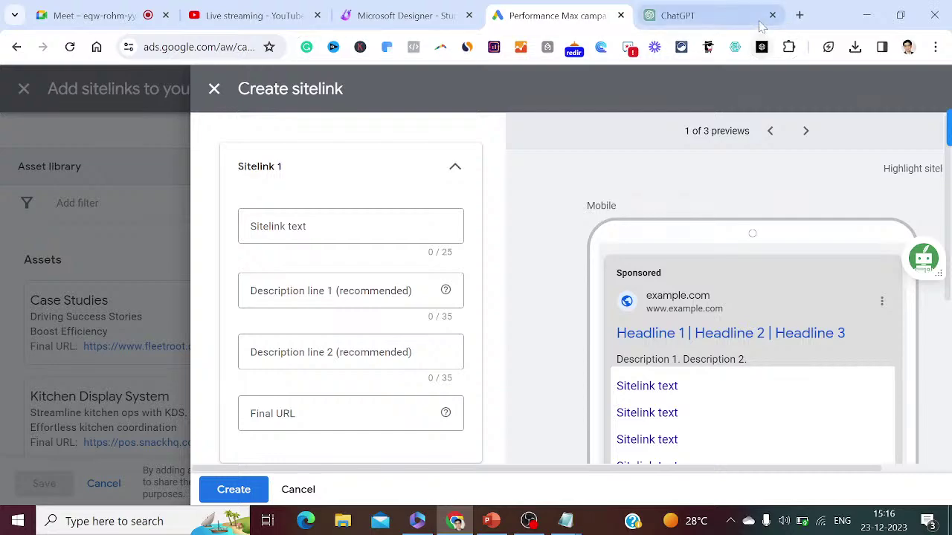
pyautogui.click(798, 15)
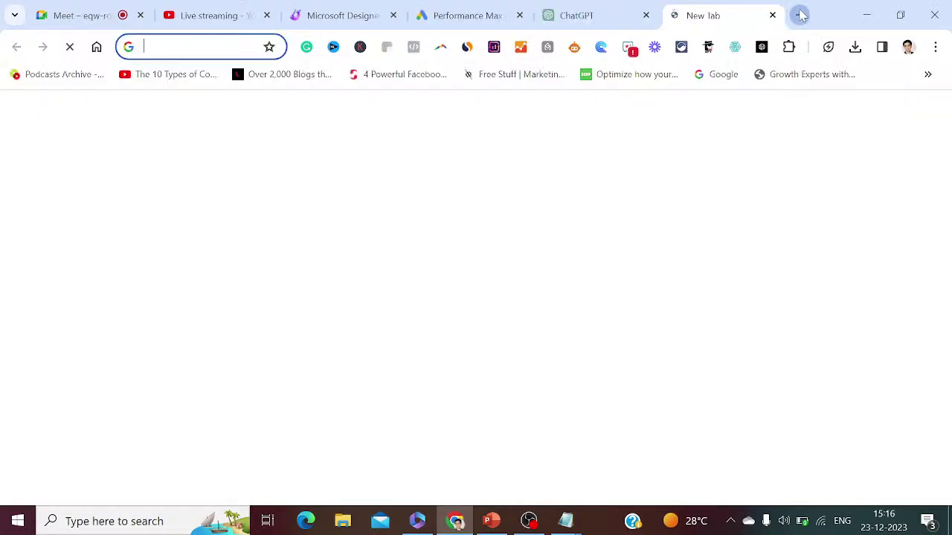
pyautogui.write('fleet')
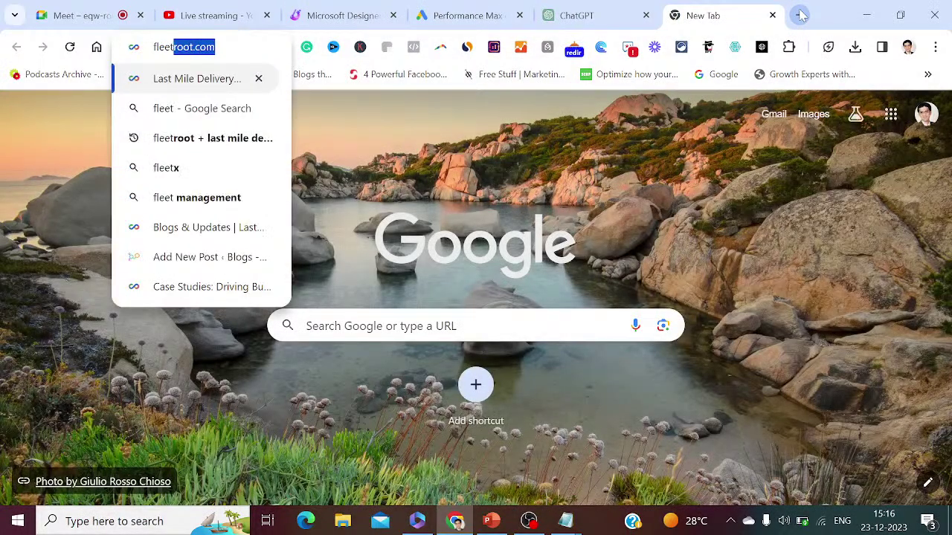
pyautogui.press('Return')
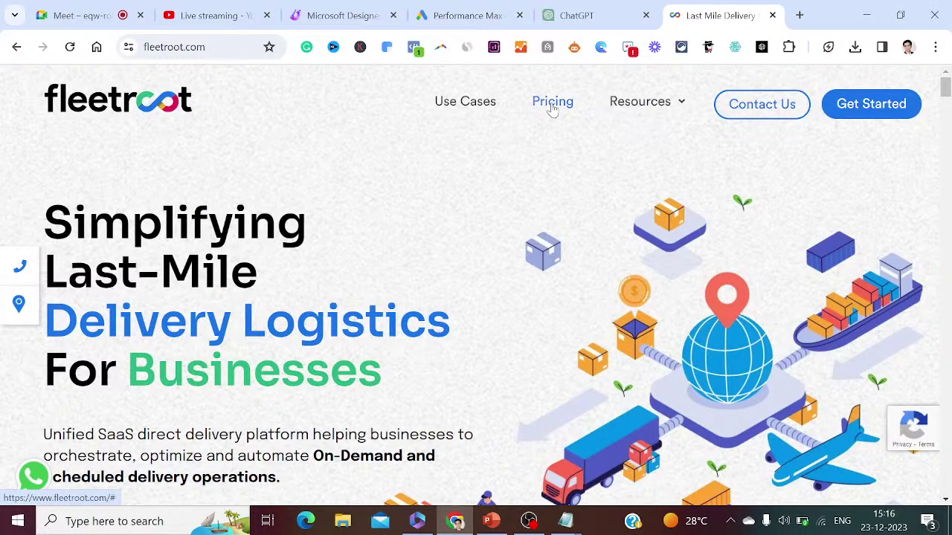
pyautogui.click(552, 103)
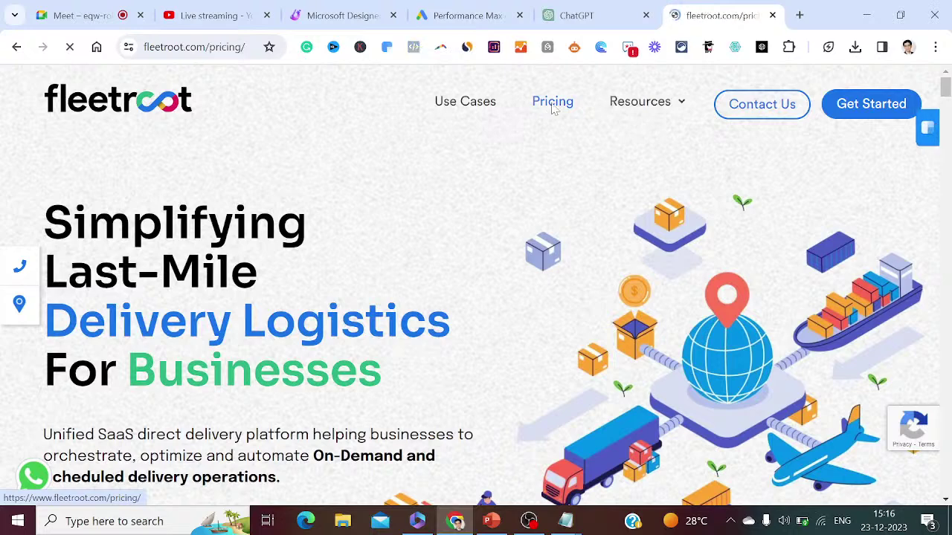
pyautogui.click(193, 47)
pyautogui.hotkey('ctrl', 'c')
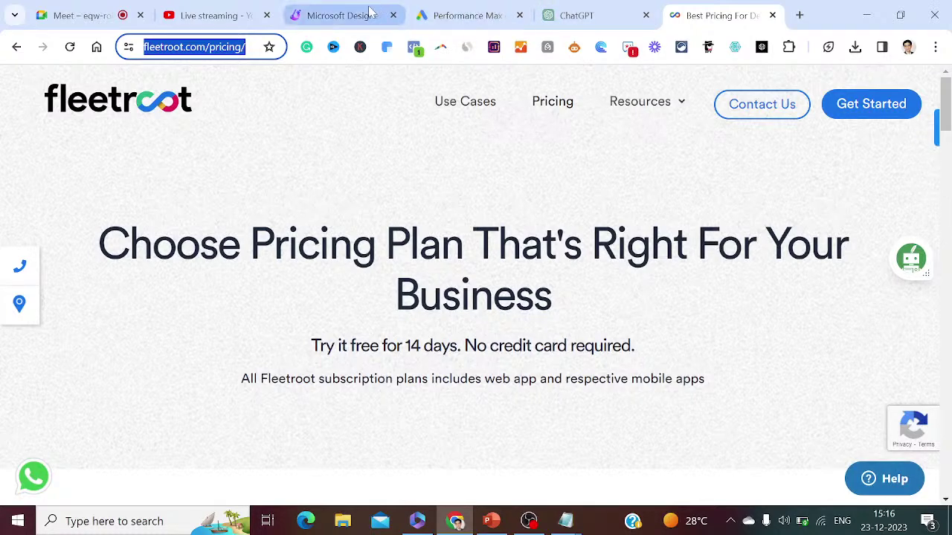
pyautogui.click(461, 15)
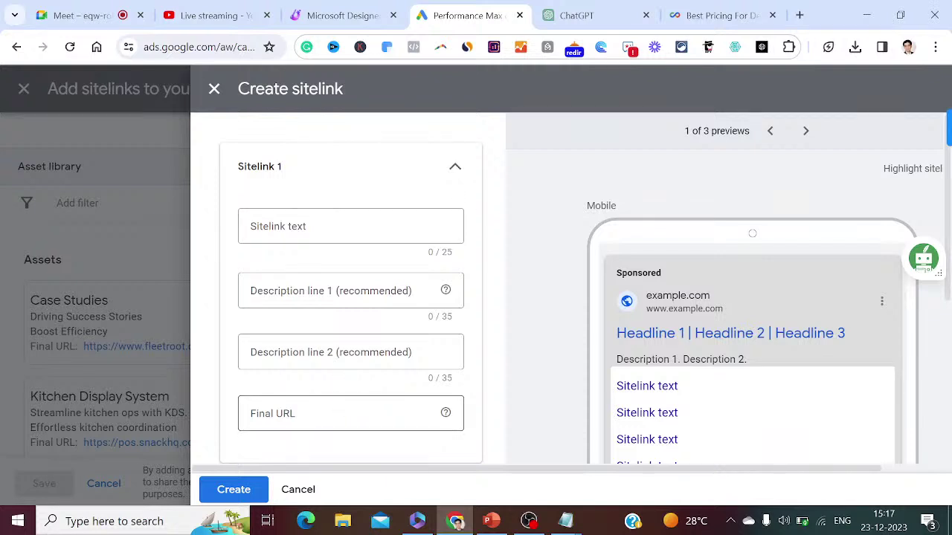
pyautogui.click(342, 413)
pyautogui.hotkey('ctrl', 'v')
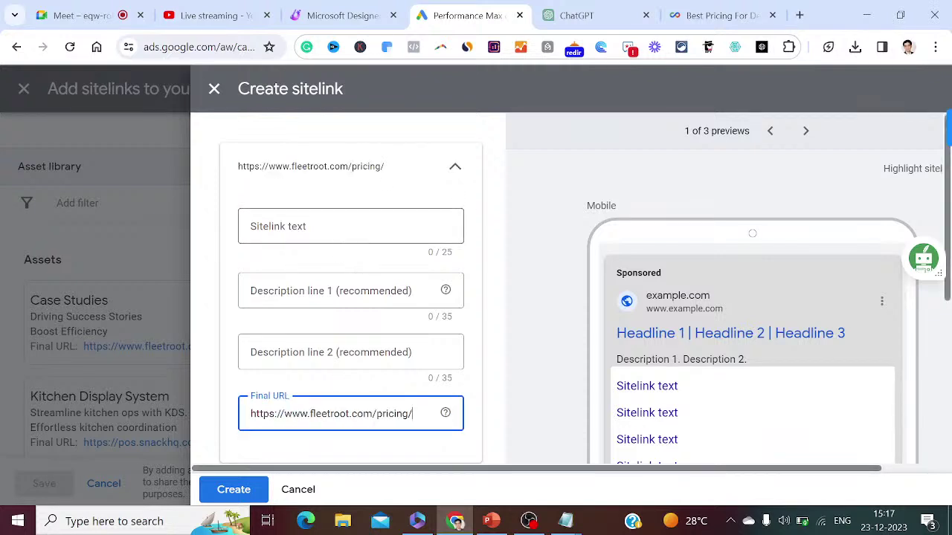
# - Set the sitelink text of the pricing sitelink to "Pricing Plan"
pyautogui.click(350, 226)
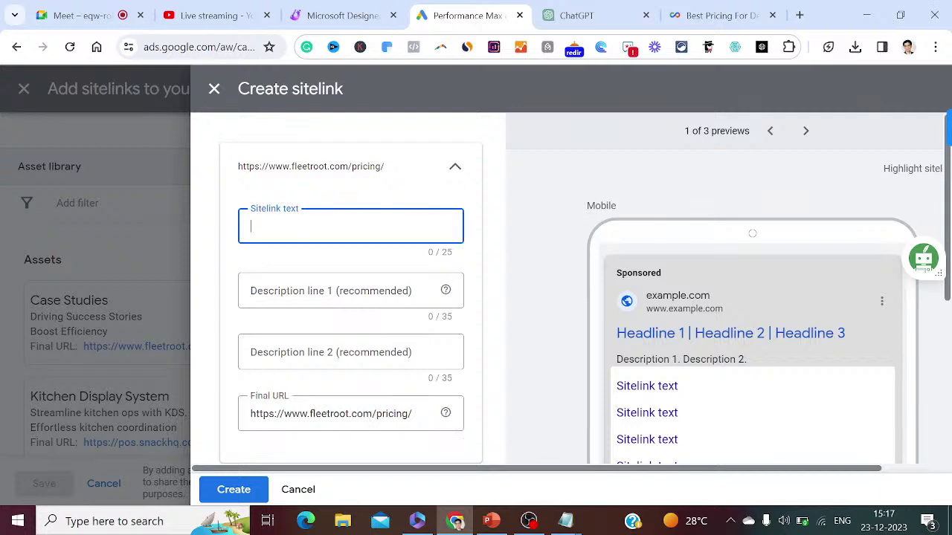
pyautogui.write('Pricing')
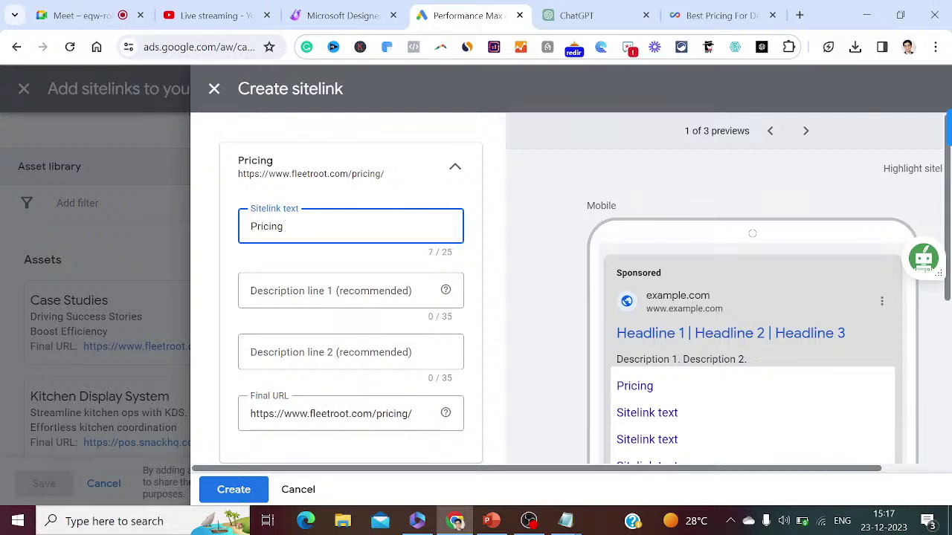
pyautogui.write(' Plan')
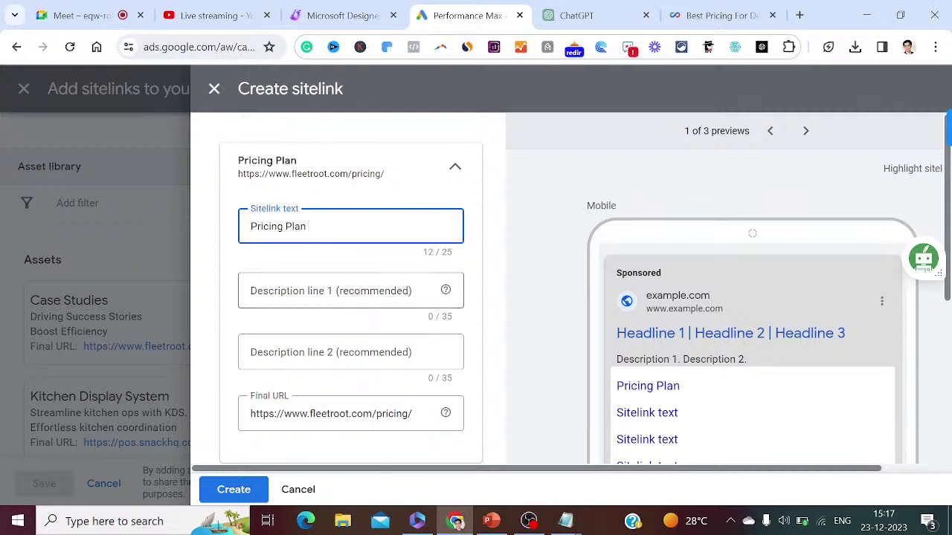
# - Consult the Fleetroot pricing page and set the sitelink's description line 1 to "Fleetroot subscription plans"
pyautogui.press('Tab')
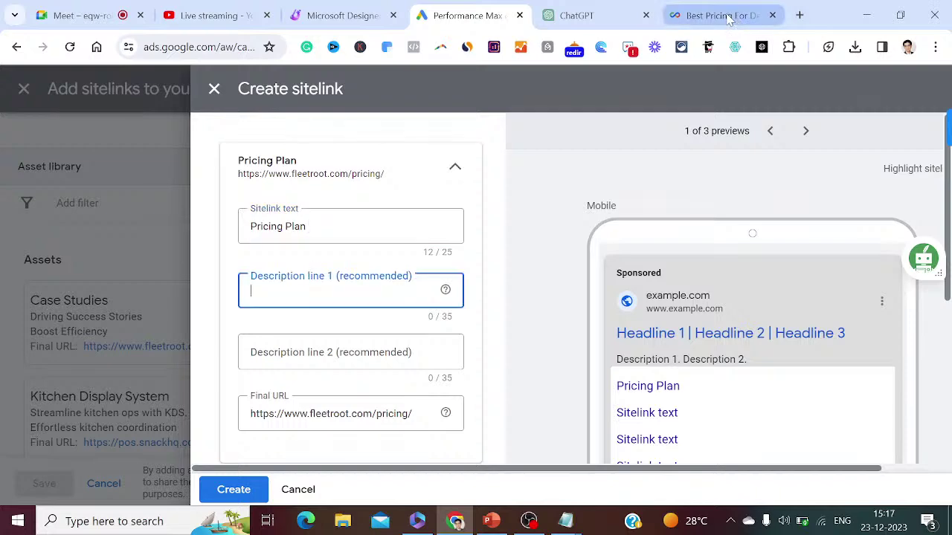
pyautogui.click(721, 16)
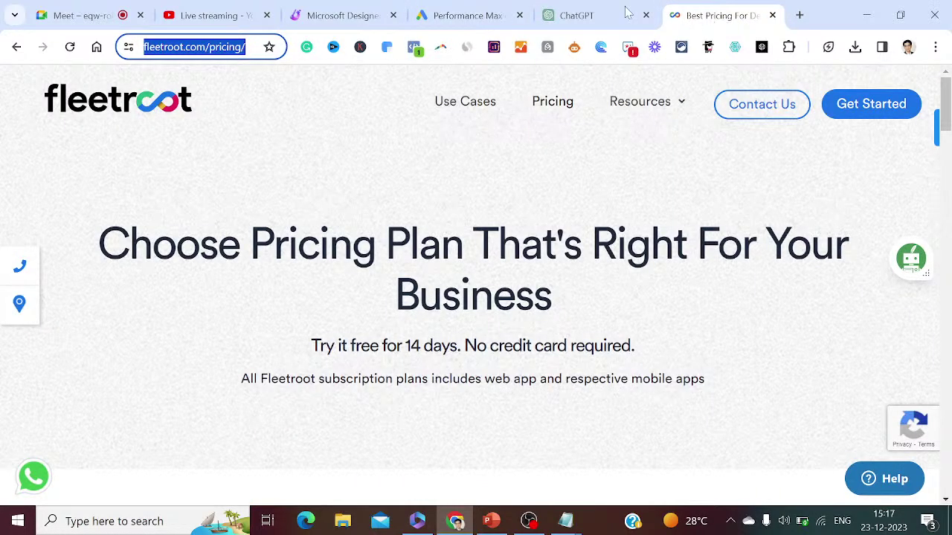
pyautogui.click(582, 15)
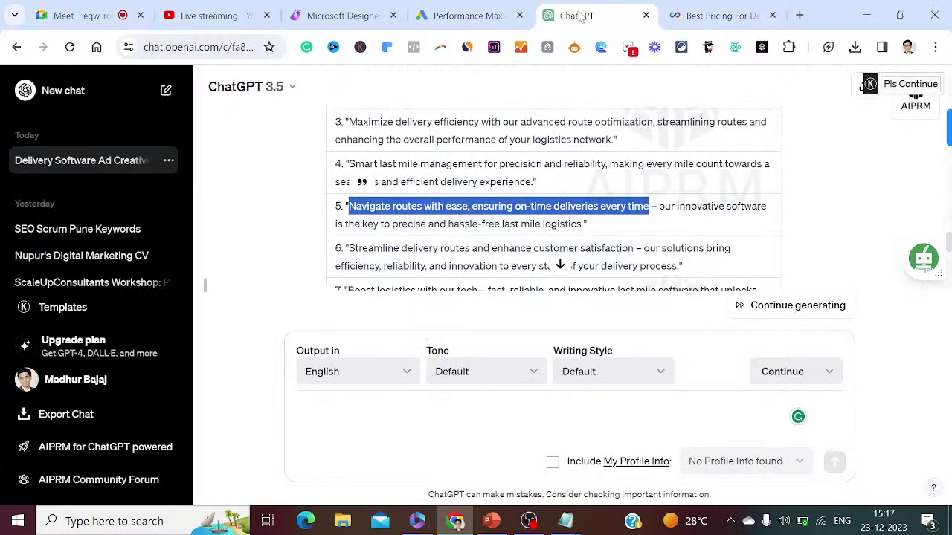
pyautogui.click(448, 15)
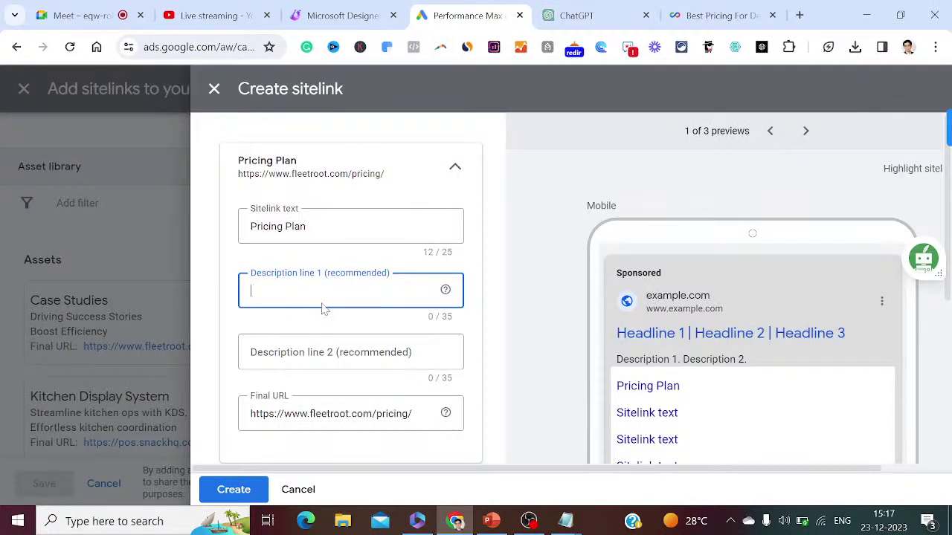
pyautogui.write('Fleetroot subscription plans')
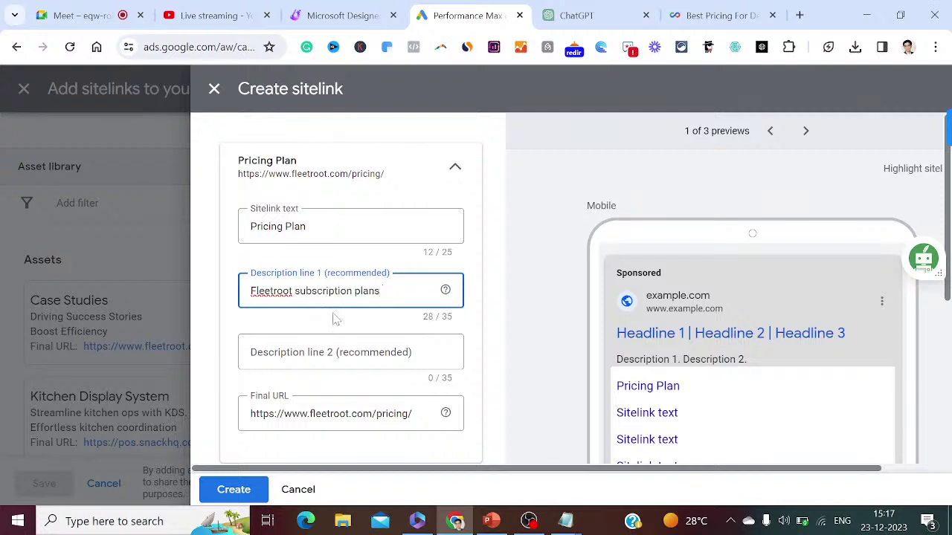
# - Switch to the Notepad step notes and add the line "Enter sitelink text" below "Click on create"
pyautogui.click(568, 524)
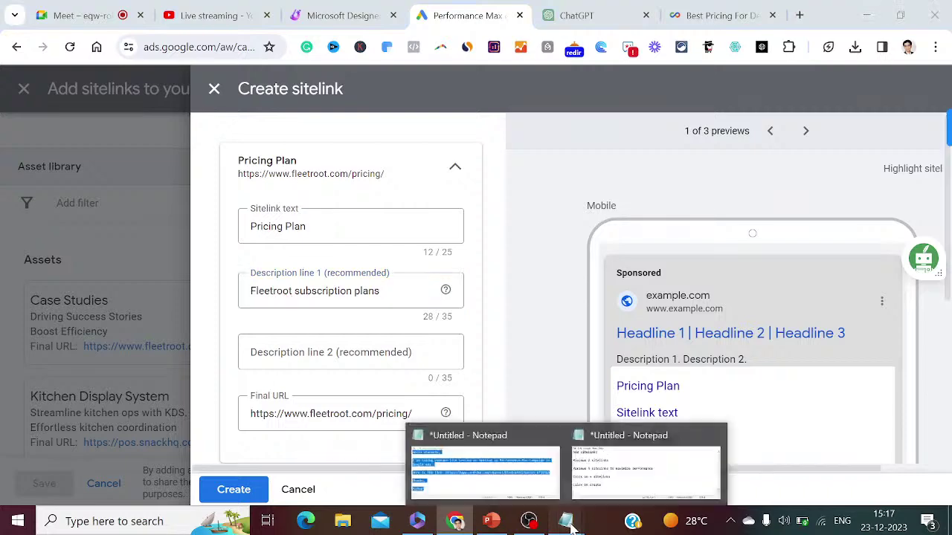
pyautogui.click(629, 483)
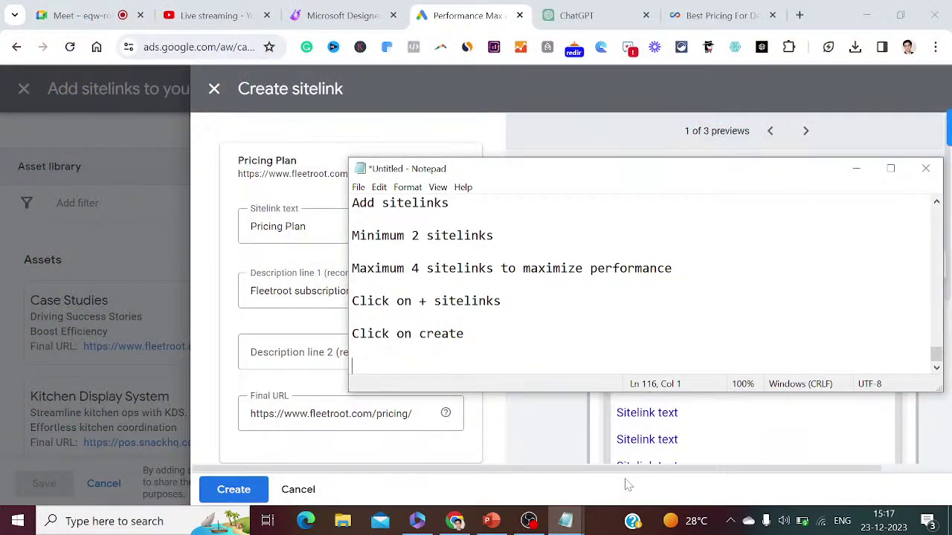
pyautogui.write('Enter sitelink')
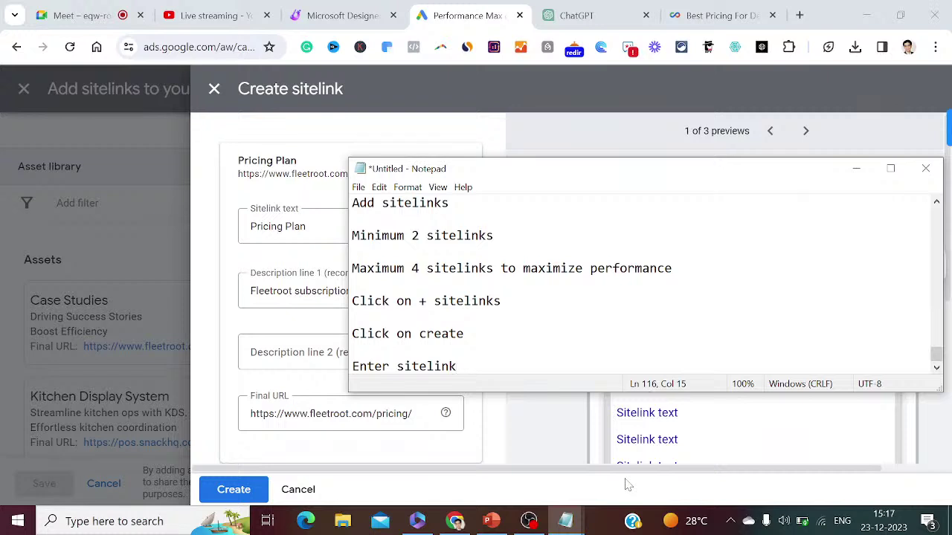
pyautogui.write(' text')
pyautogui.press('Return')
pyautogui.press('Return')
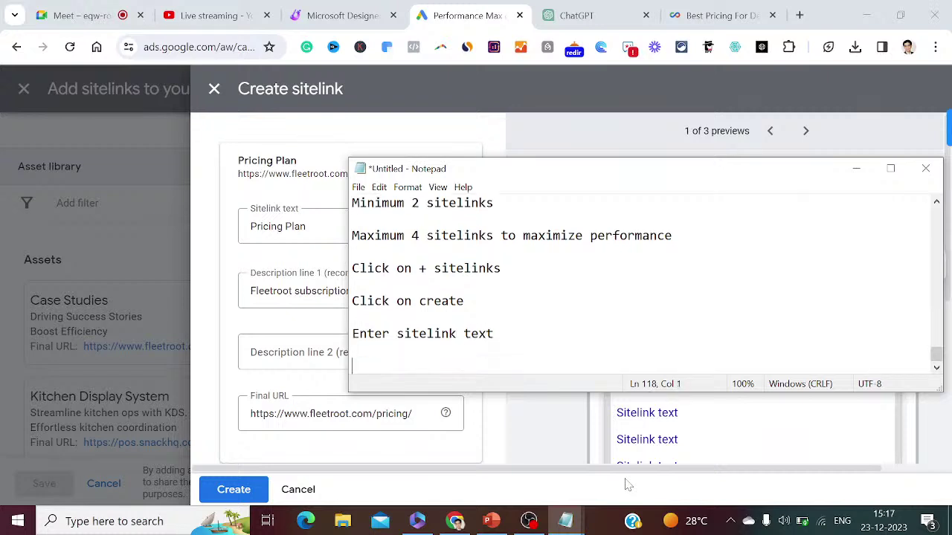
# - Add the line "Enter description line 1" to the Notepad step notes
pyautogui.write('Enter desc')
pyautogui.write('ptio')
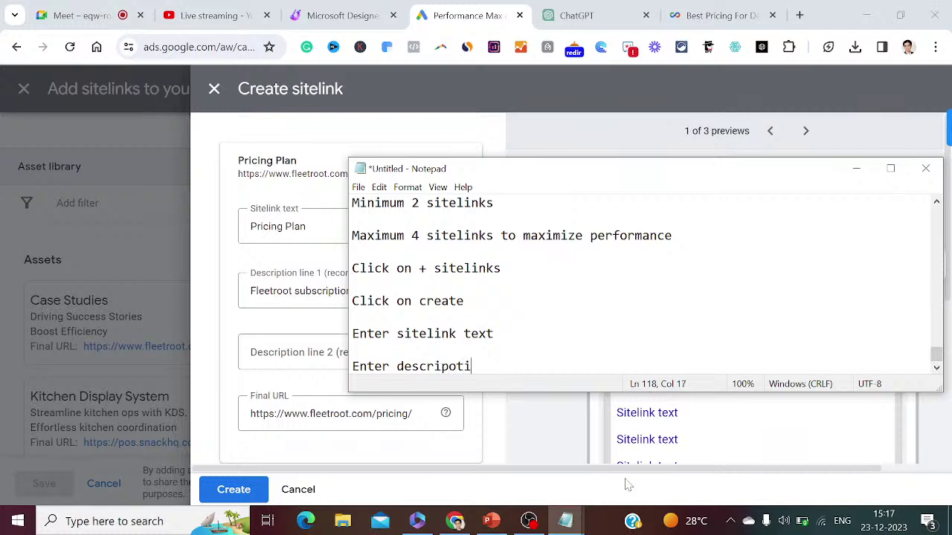
pyautogui.press('BackSpace')
pyautogui.press('BackSpace')
pyautogui.press('BackSpace')
pyautogui.write('o')
pyautogui.write('ion lin')
pyautogui.write('e 1')
pyautogui.press('Return')
pyautogui.press('Return')
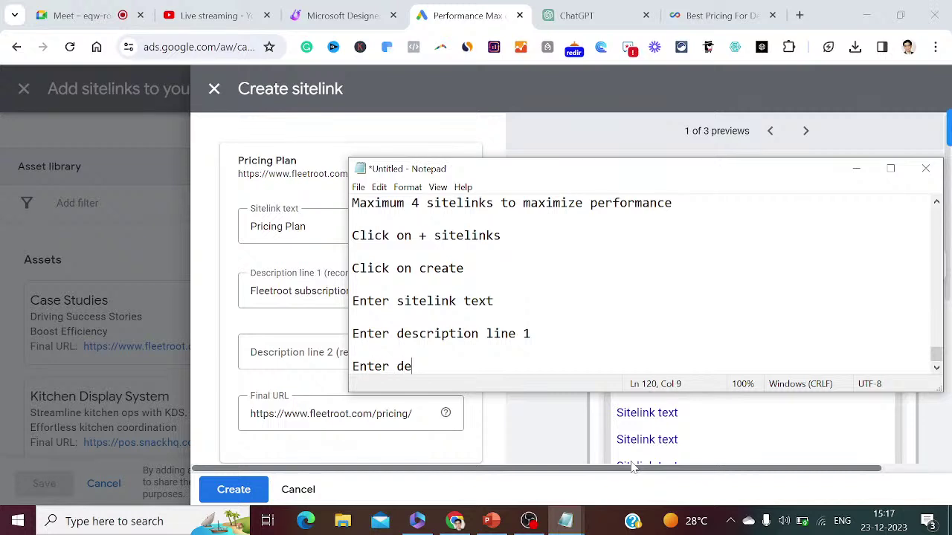
# - Add another line beginning "Enter description line" to the notes and return to the sitelink form
pyautogui.write('Enter description 1')
pyautogui.write('i')
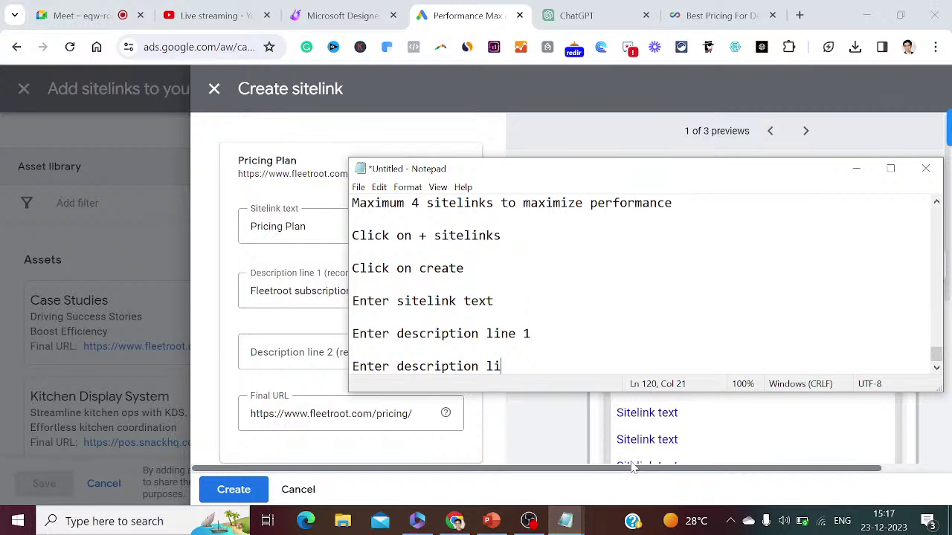
pyautogui.write('ne')
pyautogui.click(856, 168)
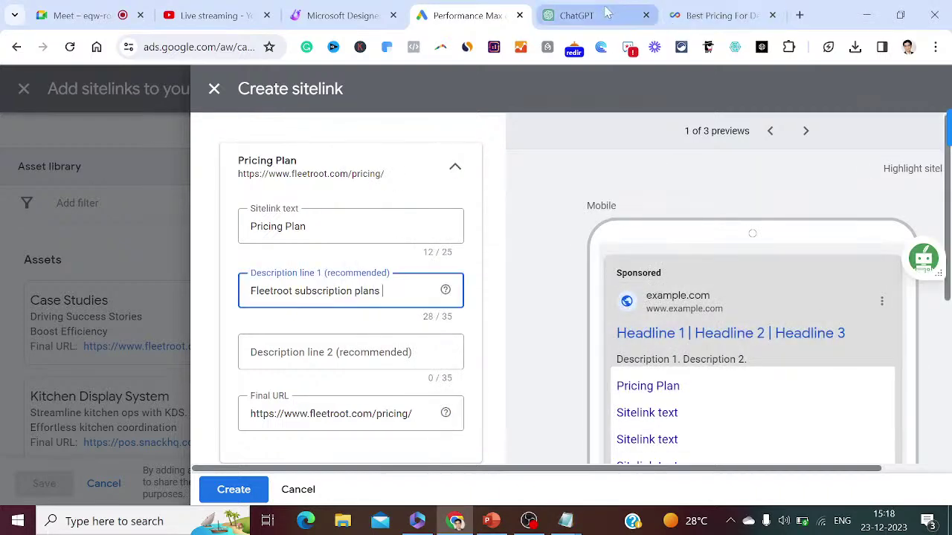
# - Look through the Fleetroot pricing page for wording, set description line 2 to "Unlock Business Potential" and create the sitelink
pyautogui.click(703, 15)
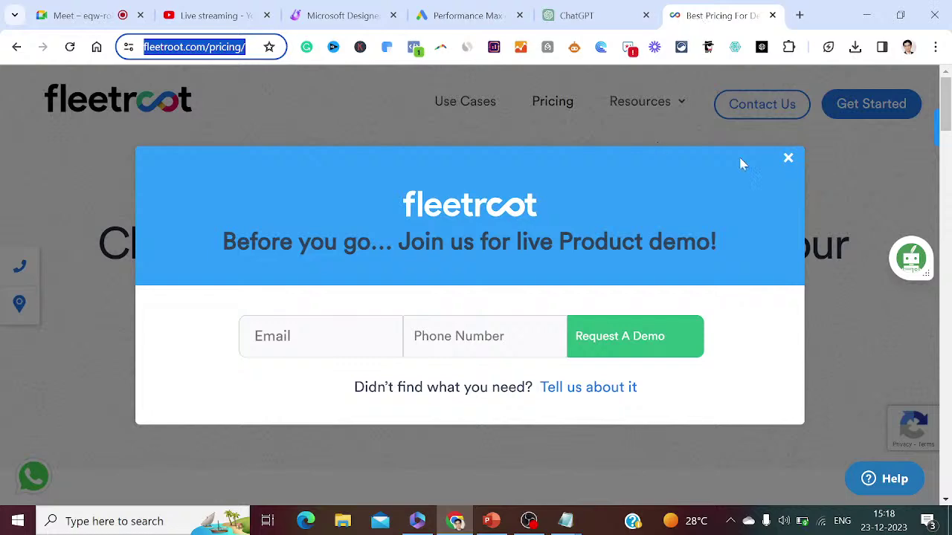
pyautogui.click(789, 159)
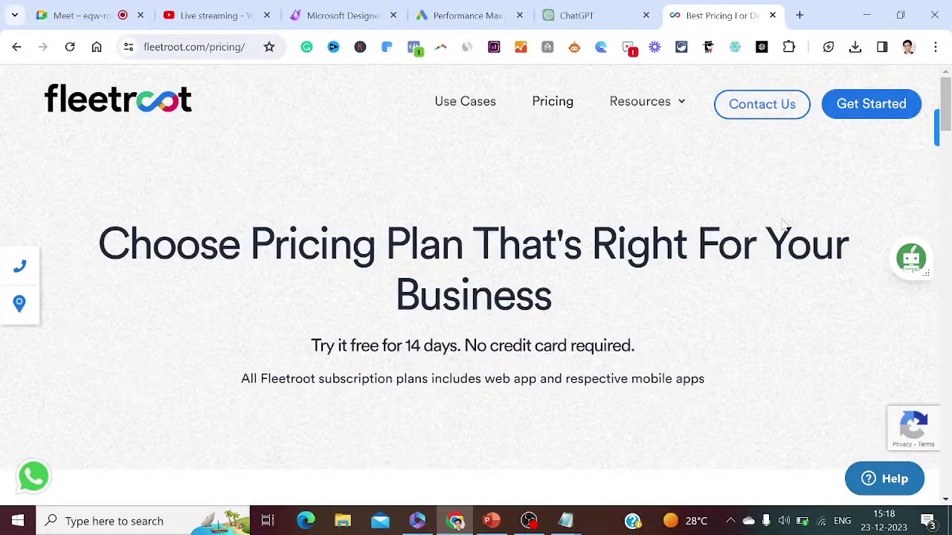
pyautogui.moveTo(947, 127); pyautogui.dragTo(948, 343)
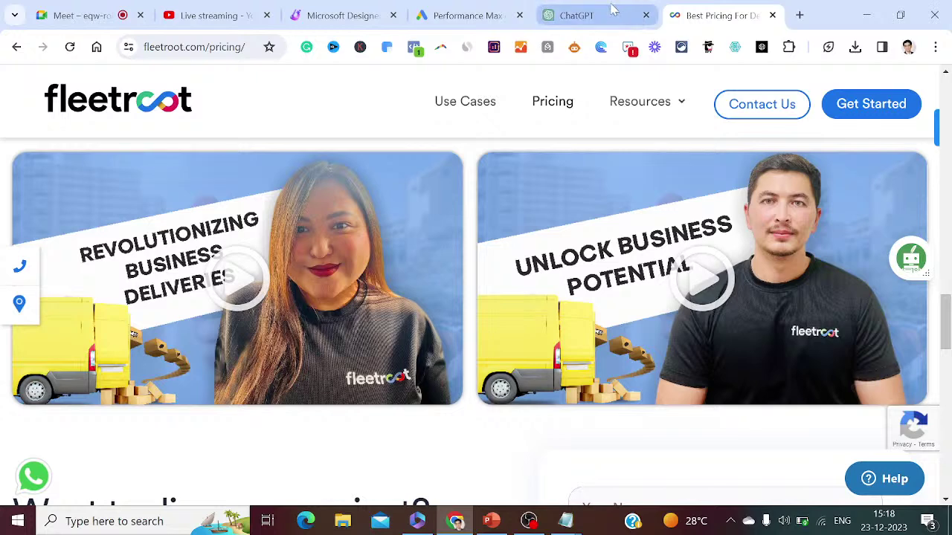
pyautogui.click(614, 11)
pyautogui.click(487, 15)
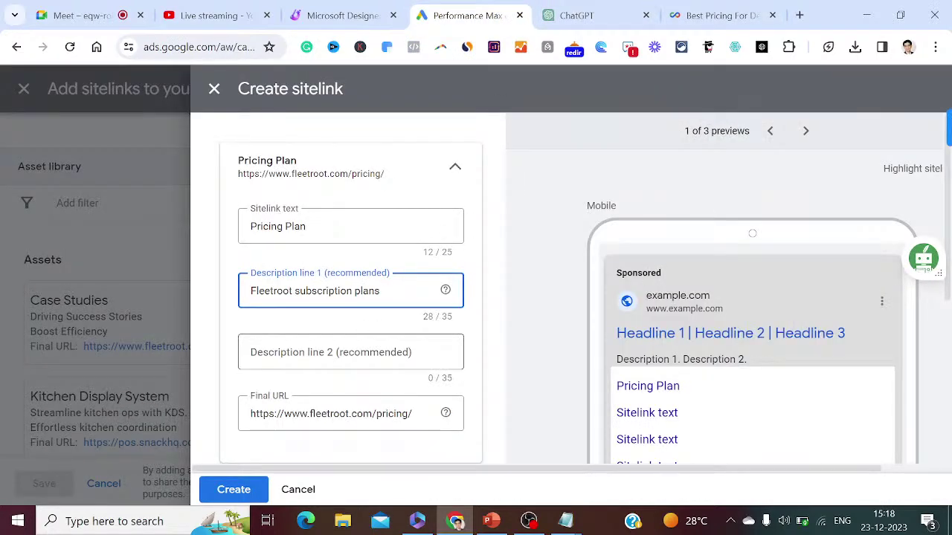
pyautogui.click(331, 352)
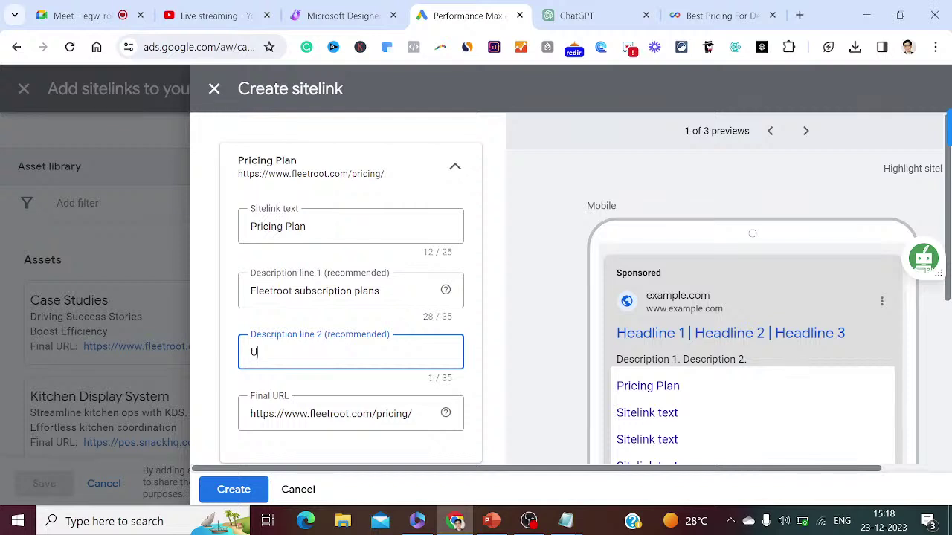
pyautogui.write('Unlock Business Pot')
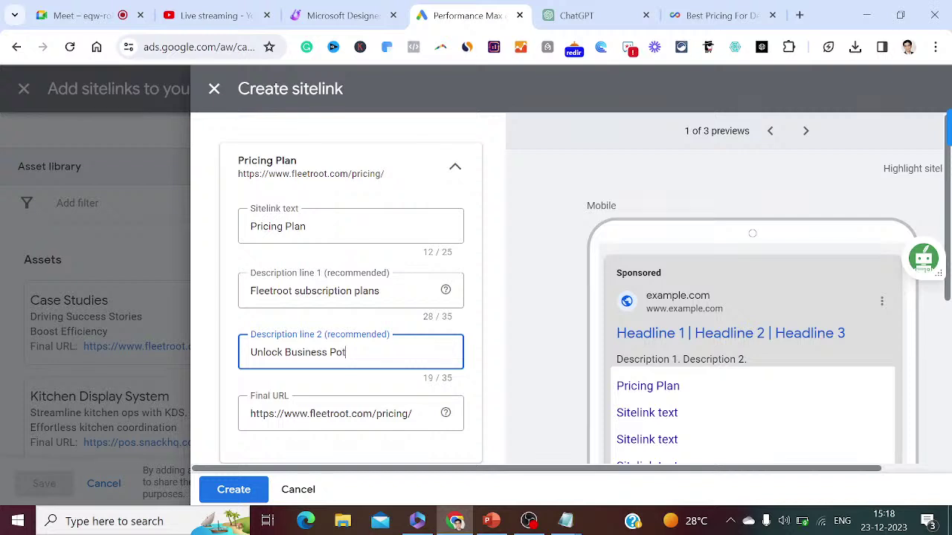
pyautogui.write('ential')
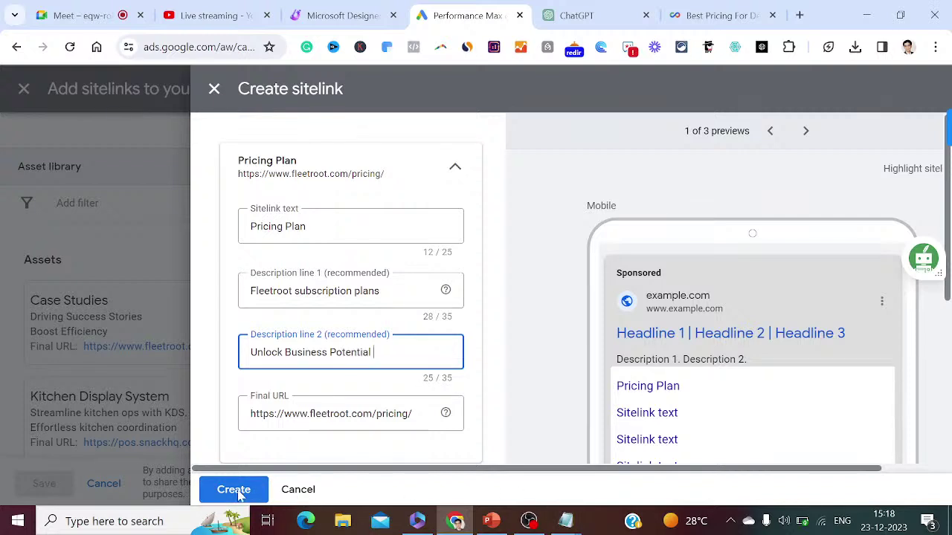
pyautogui.click(235, 491)
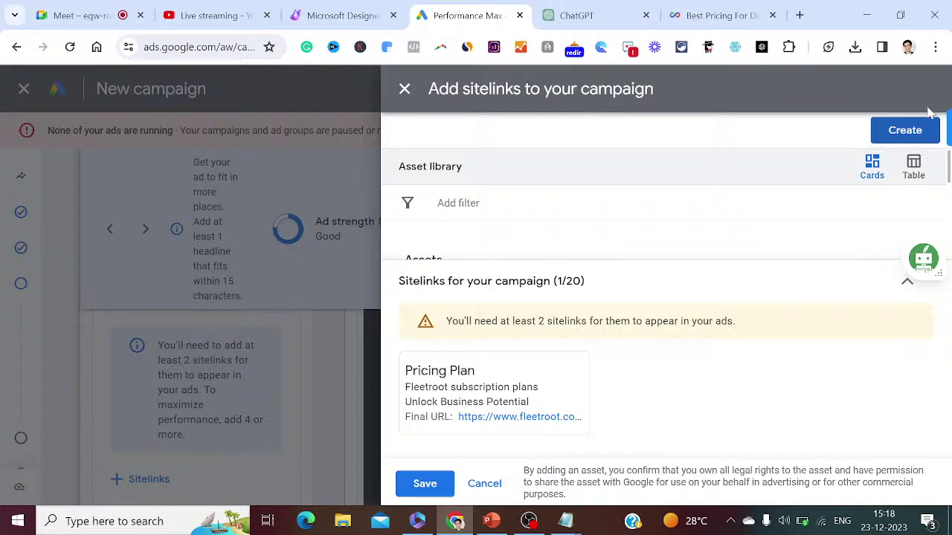
# - Start creating a second sitelink for the campaign and open the Blogs page from Fleetroot's website resources
pyautogui.click(905, 131)
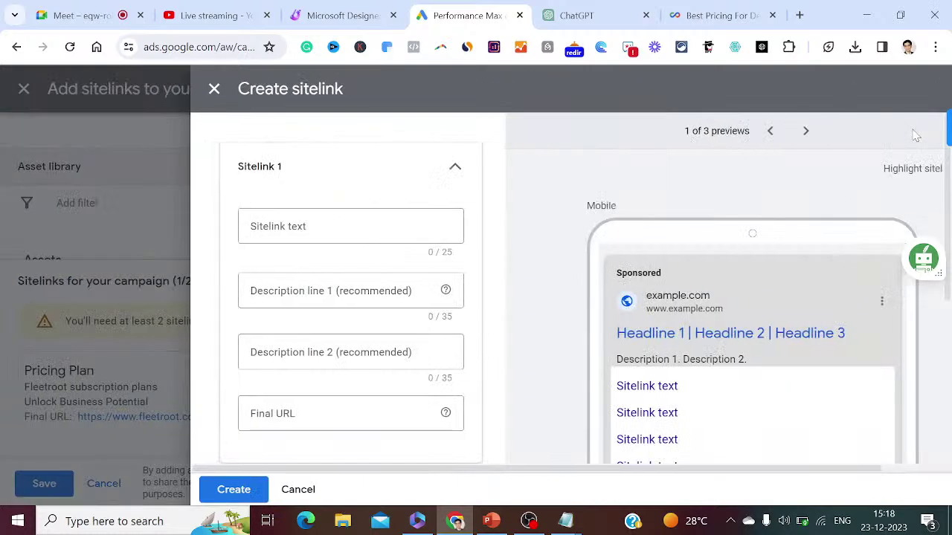
pyautogui.click(711, 15)
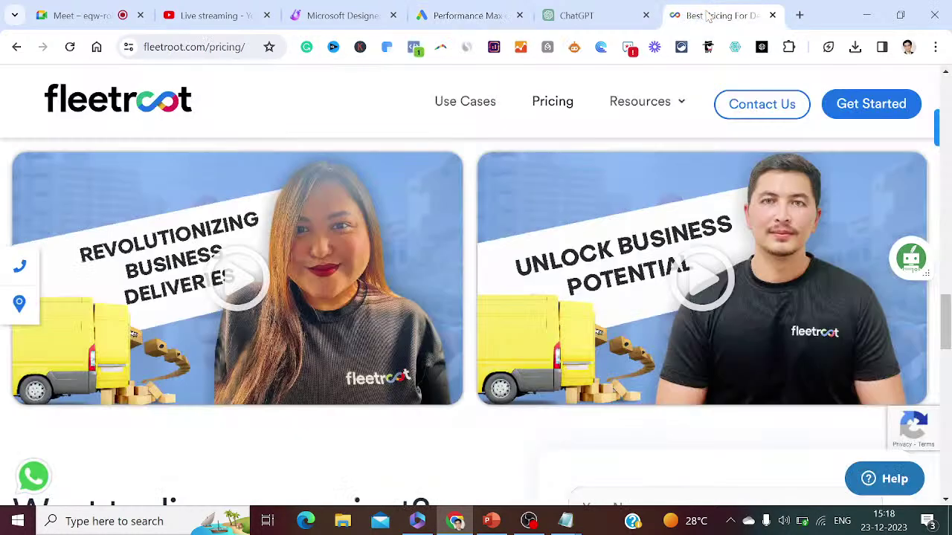
pyautogui.moveTo(673, 110)
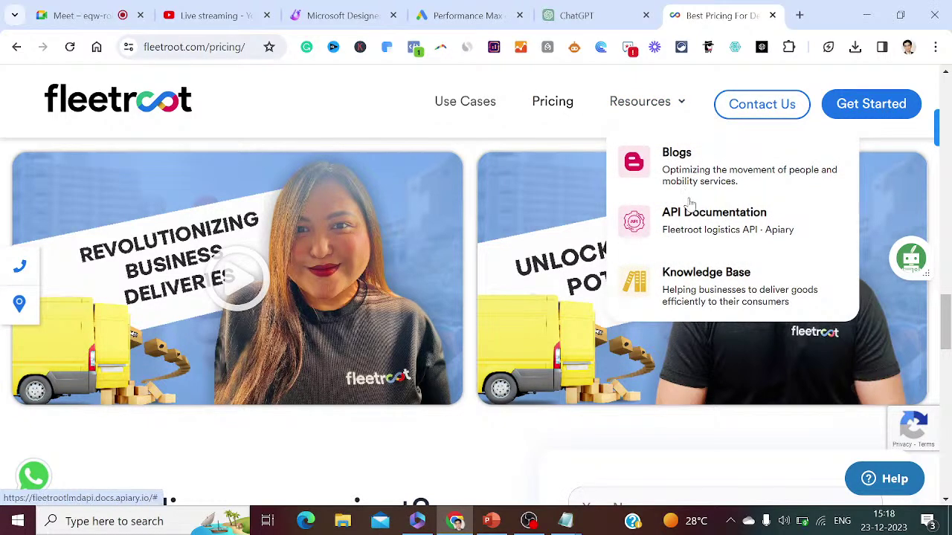
pyautogui.click(680, 162)
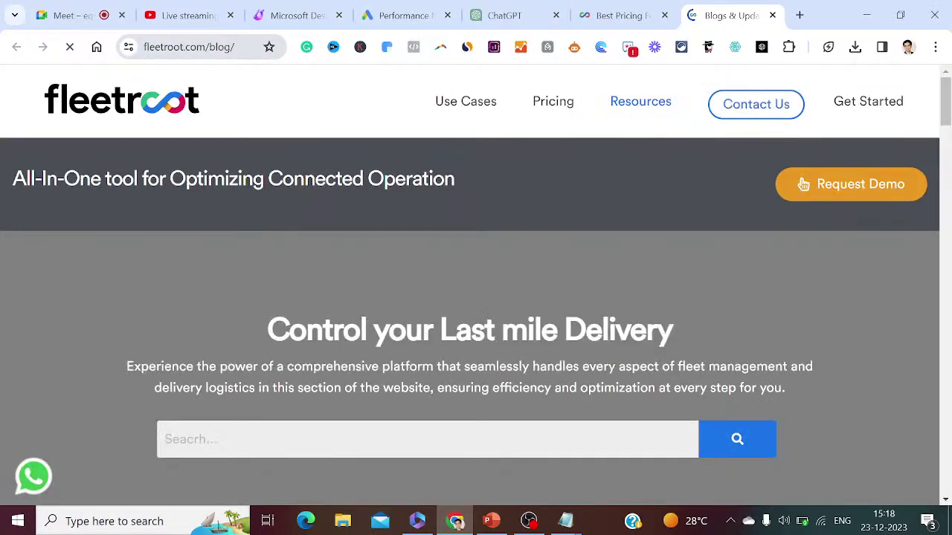
pyautogui.click(230, 48)
pyautogui.hotkey('ctrl', 'c')
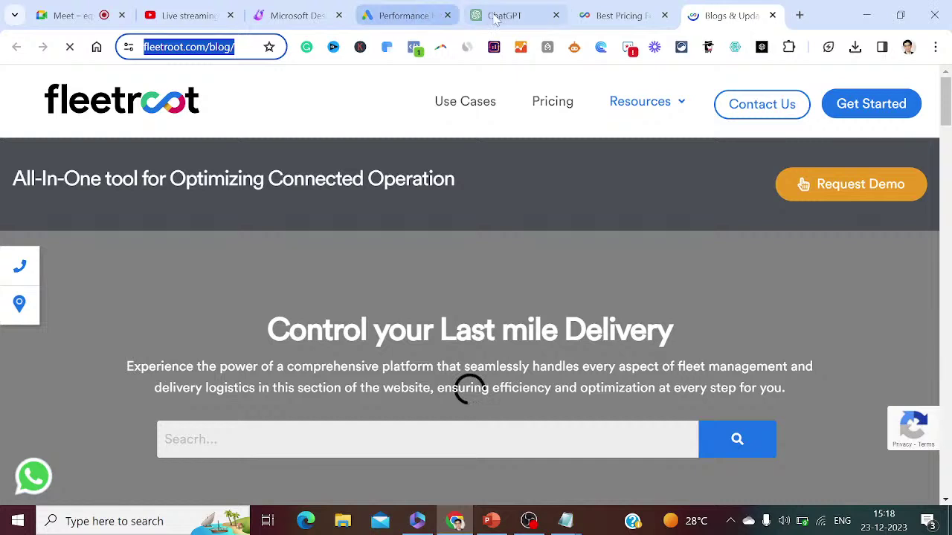
pyautogui.click(419, 15)
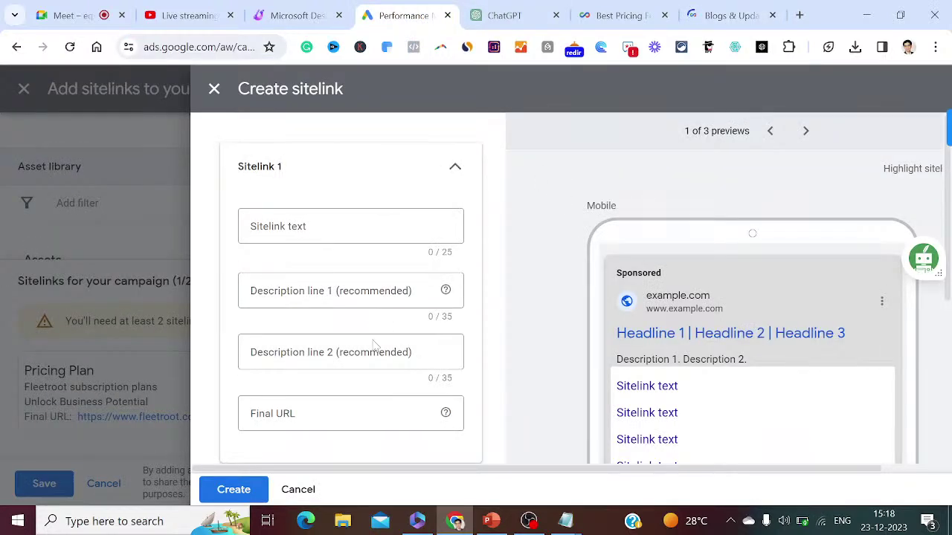
pyautogui.click(350, 413)
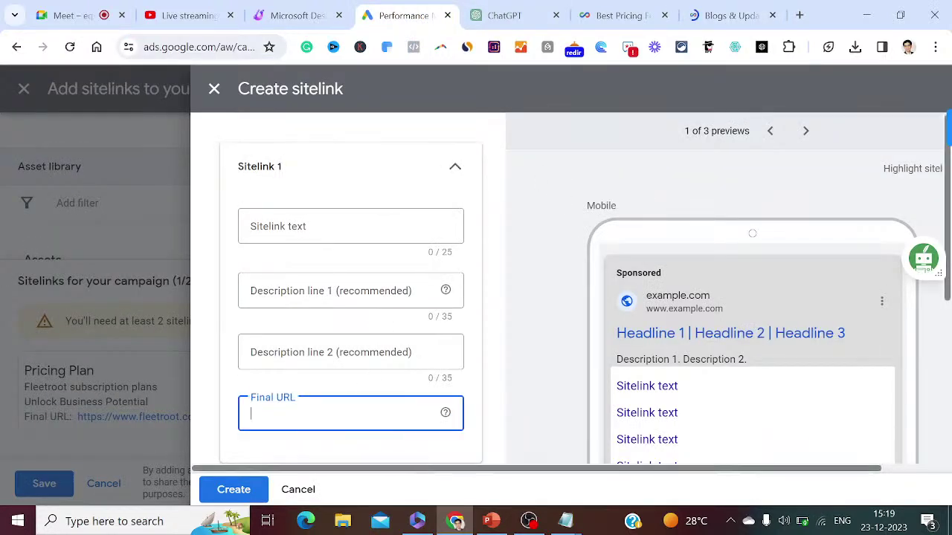
pyautogui.hotkey('ctrl', 'v')
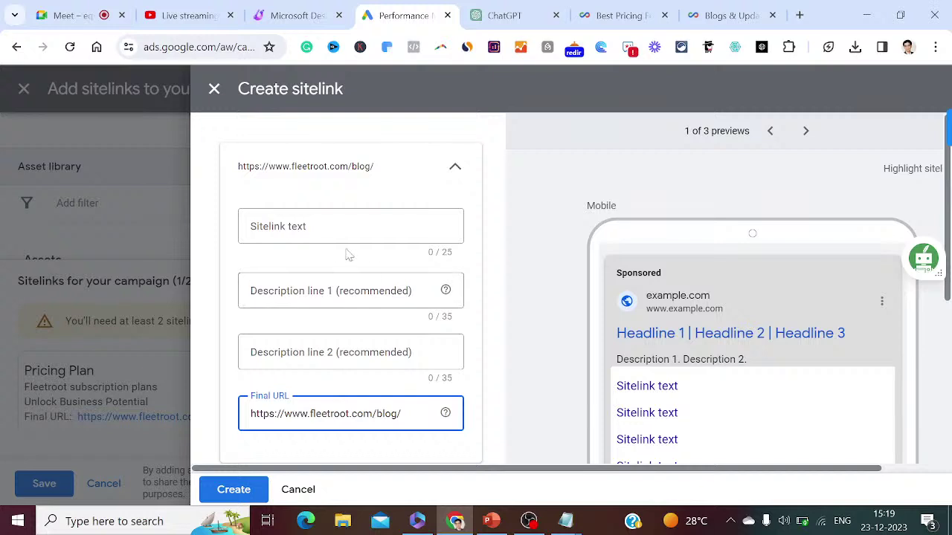
# - Set the second sitelink's text to "Fleetroot Blogs" and move on to its first description line
pyautogui.click(324, 223)
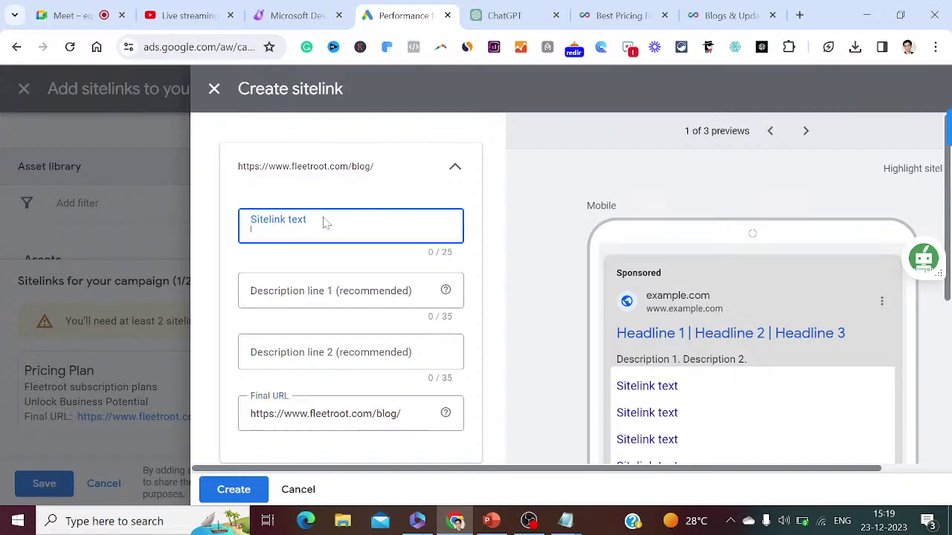
pyautogui.write('Fleet')
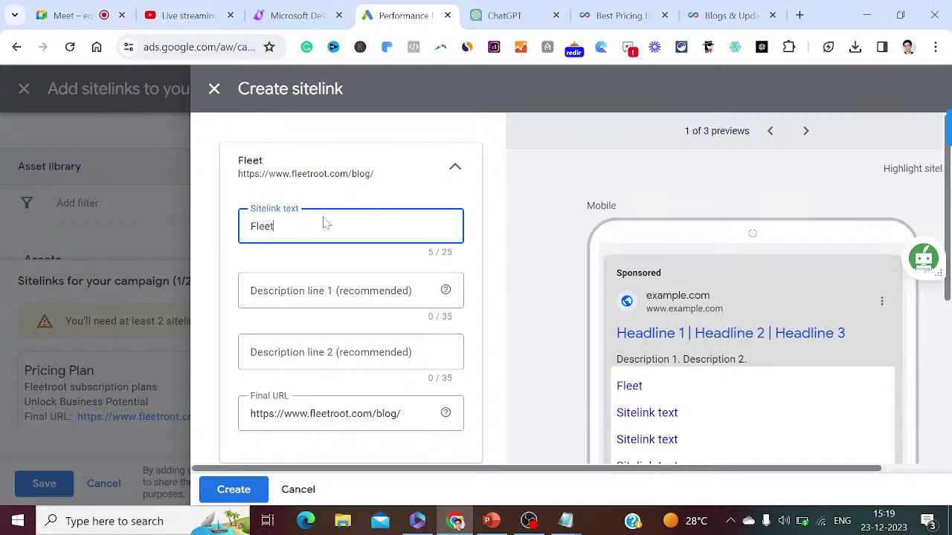
pyautogui.write('root Blogs')
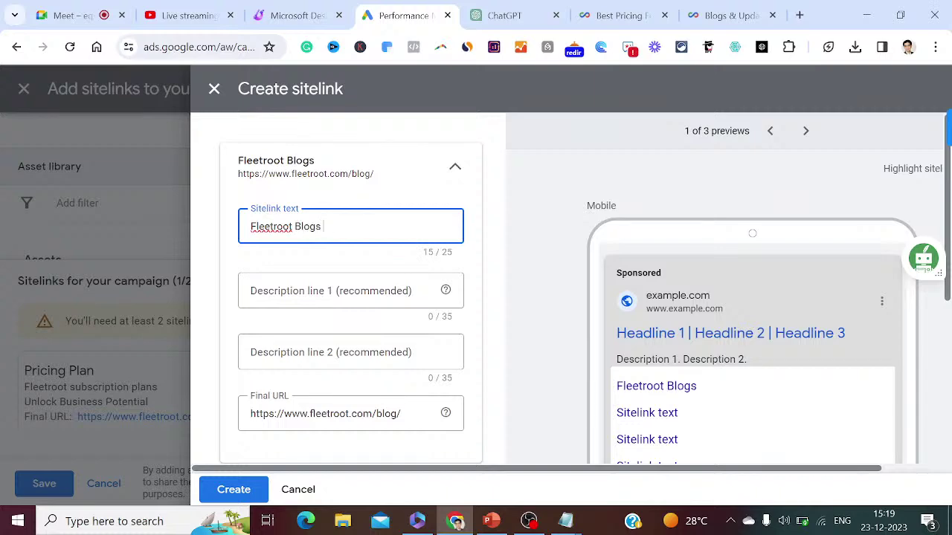
pyautogui.press('Tab')
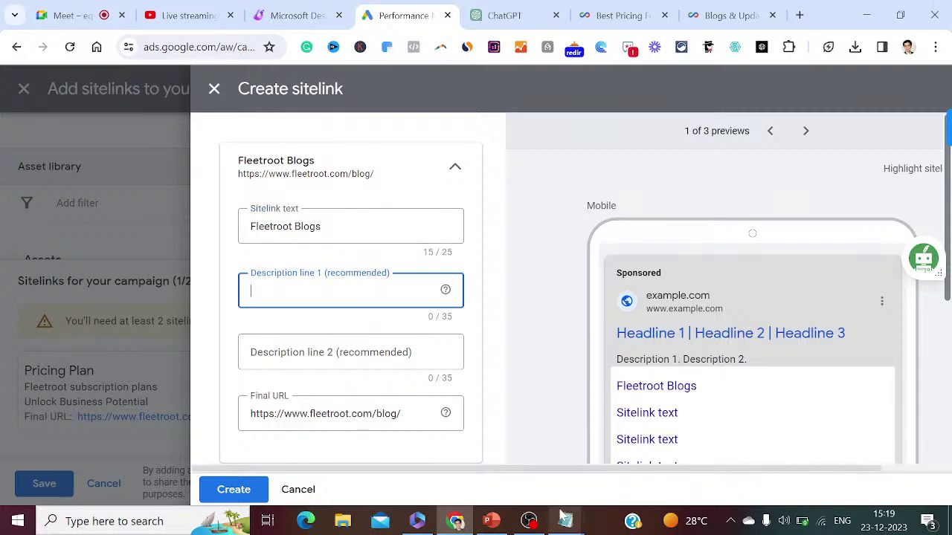
# - Switch to the Notepad notes and add the lines "Enter sitelink 2" and "Fleetroot Blogs" at the end
pyautogui.moveTo(565, 523)
pyautogui.click(611, 496)
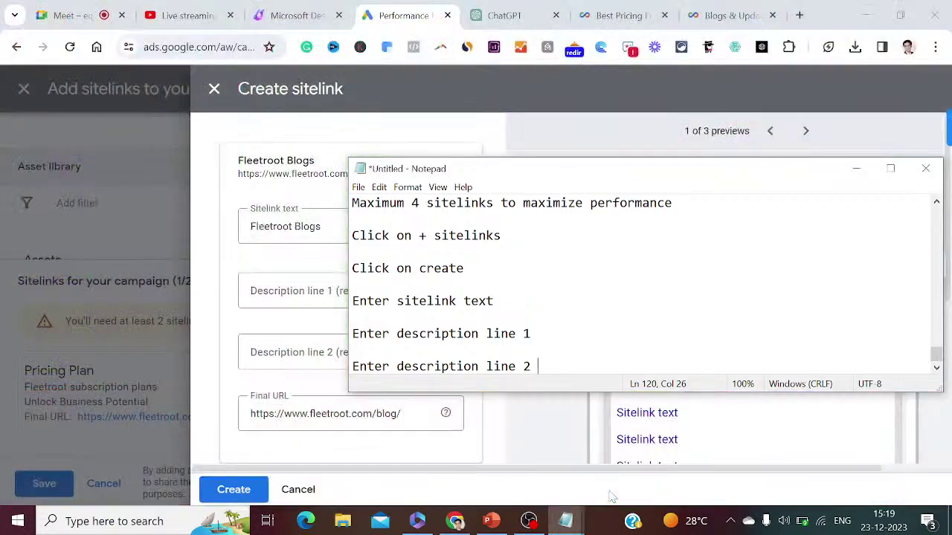
pyautogui.press('Return')
pyautogui.write('En')
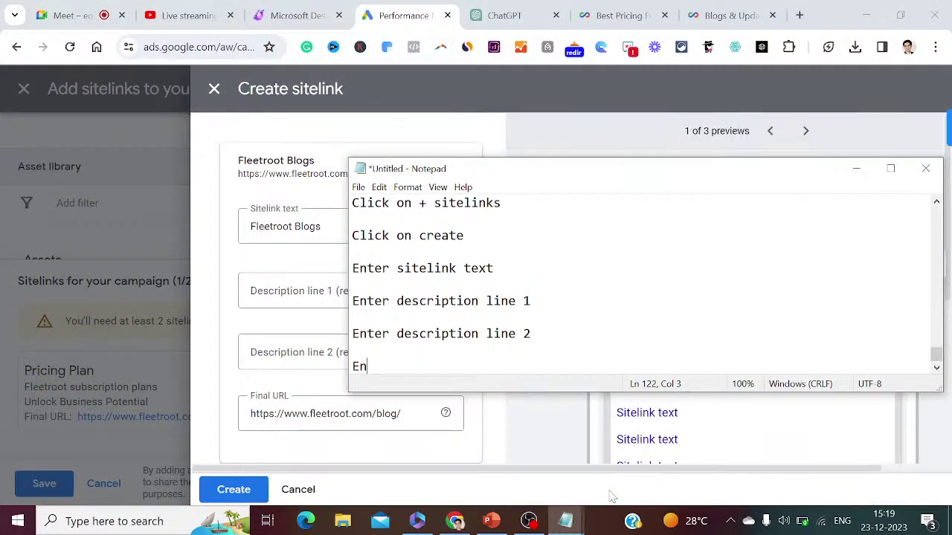
pyautogui.write('ter sitelin')
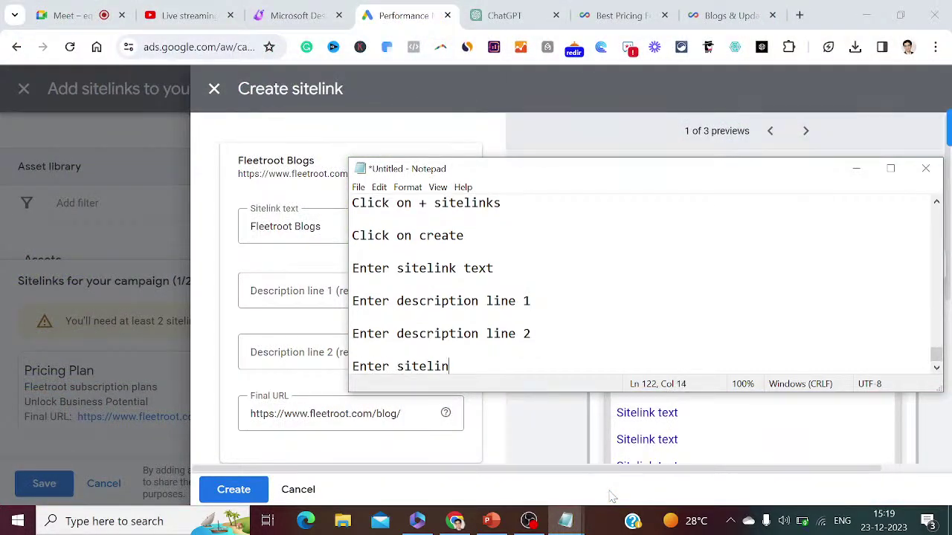
pyautogui.write('k 2')
pyautogui.press('Return')
pyautogui.press('Return')
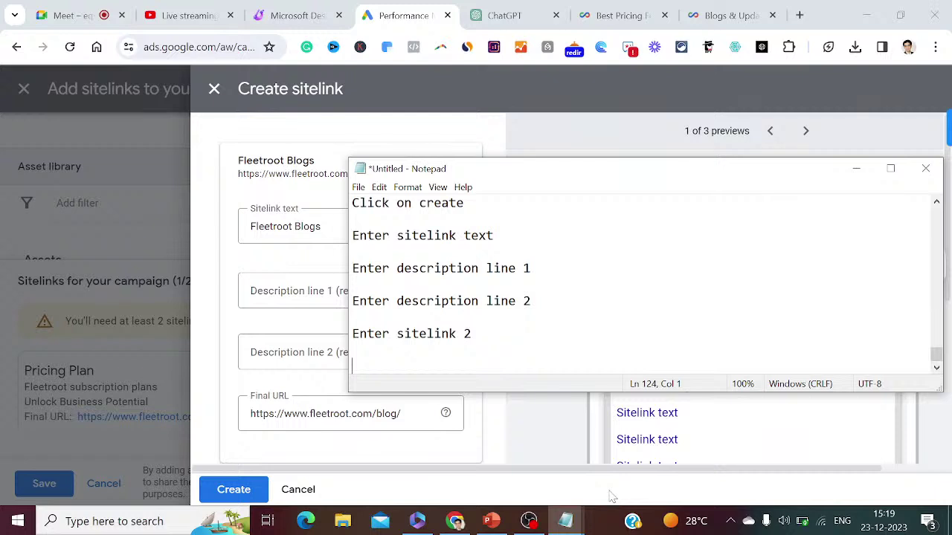
pyautogui.write('Fleetroot Blogs')
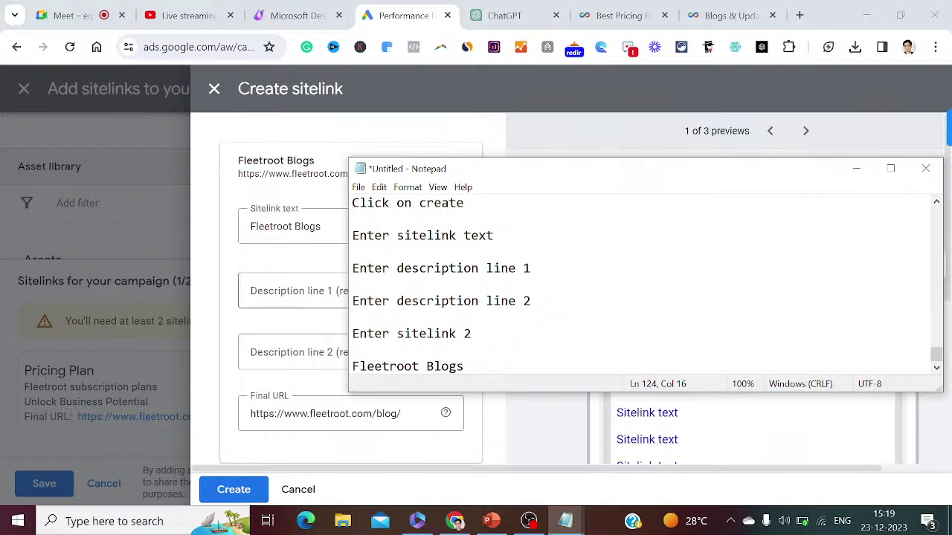
# - Check the Fleetroot blog page for wording and set the sitelink's description line 1 to "Control your last mile delivery"
pyautogui.click(317, 311)
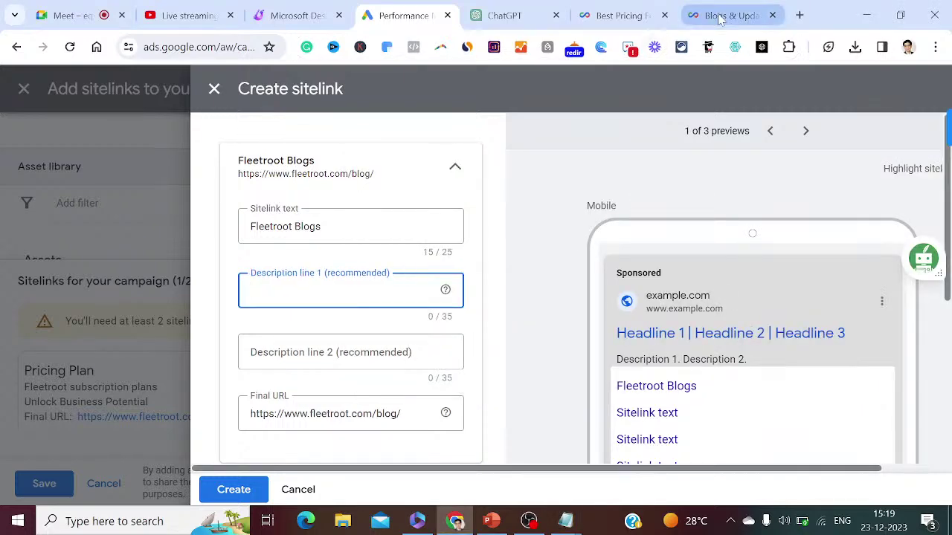
pyautogui.click(718, 15)
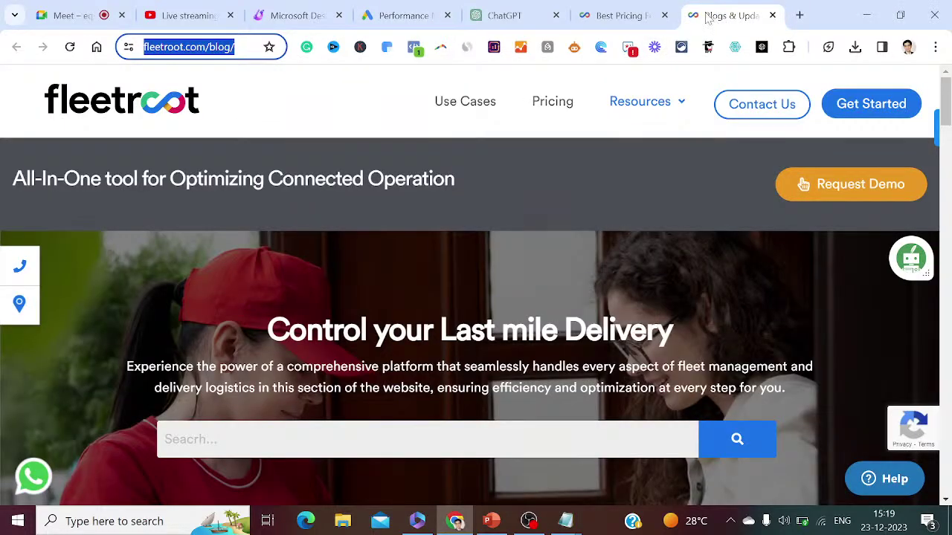
pyautogui.click(614, 13)
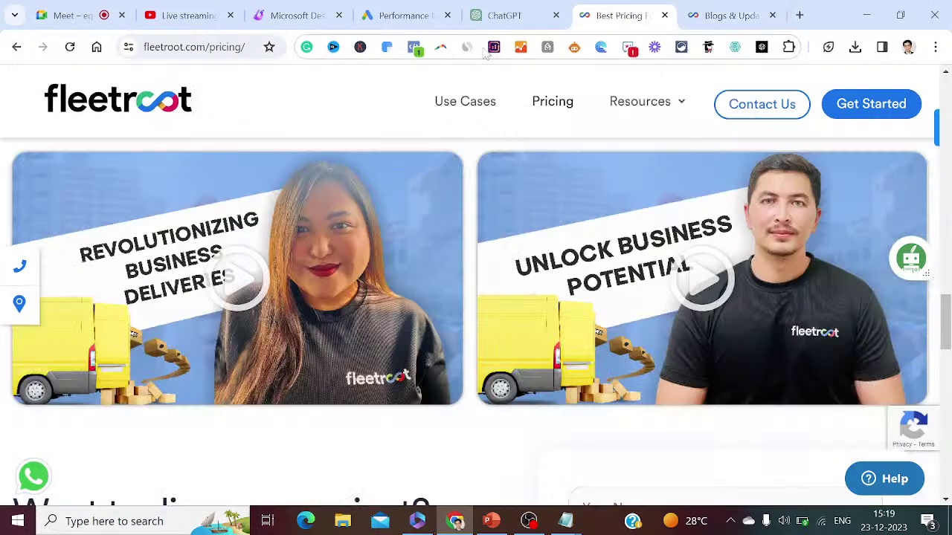
pyautogui.click(495, 16)
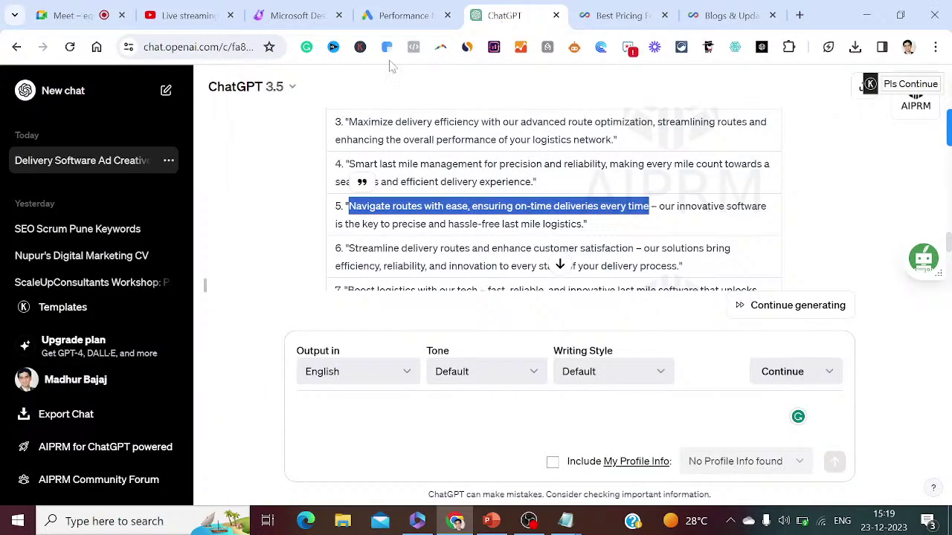
pyautogui.click(397, 15)
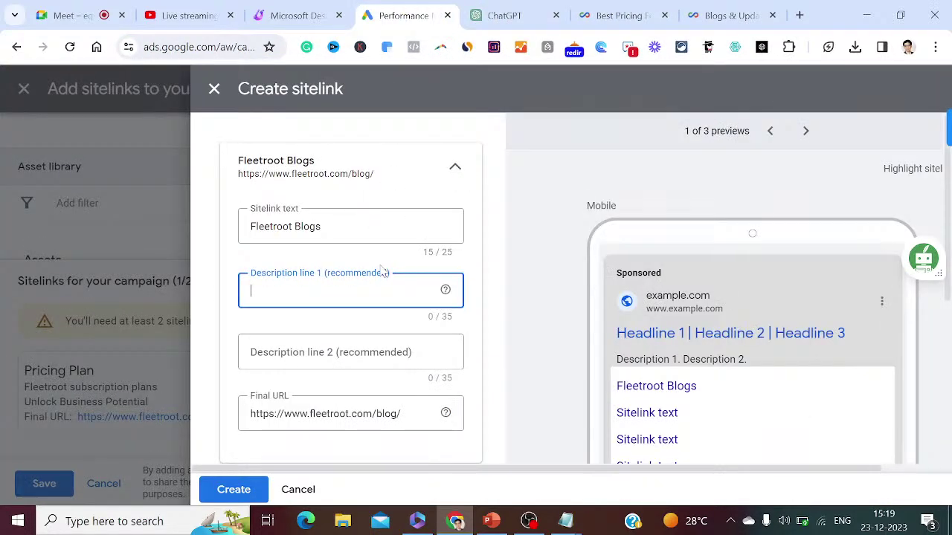
pyautogui.write('Control your last')
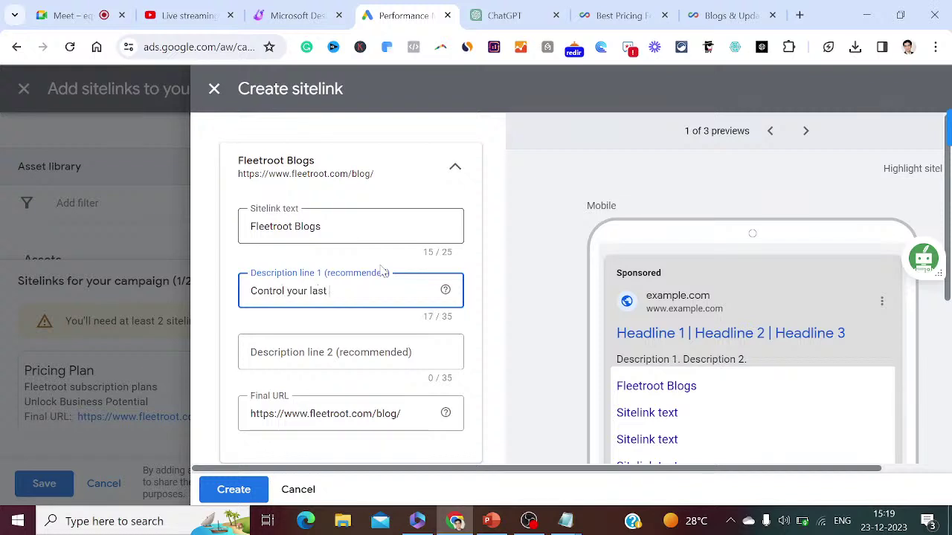
pyautogui.write(' mile delivery')
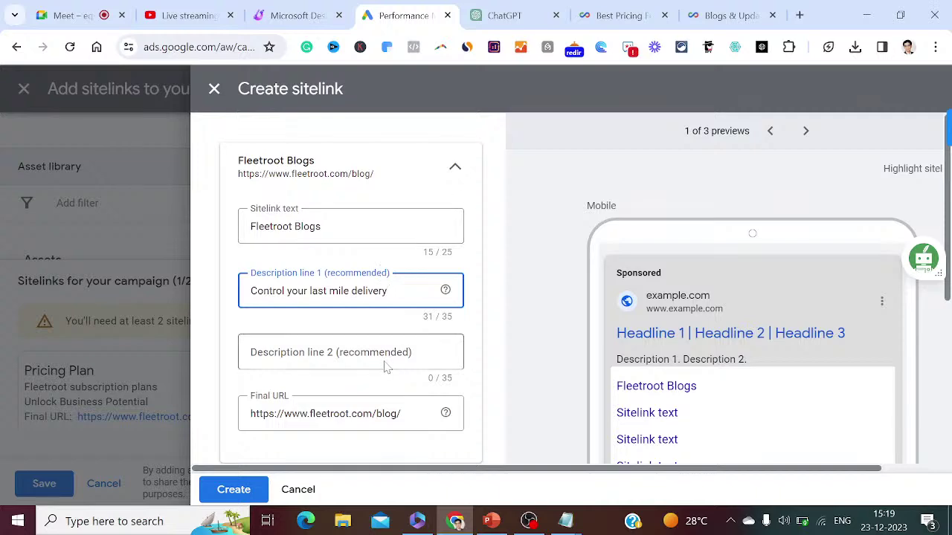
# - Look through the Fleetroot blog articles, pricing page and ChatGPT suggestions for description line 2 wording, then return to the sitelink form
pyautogui.click(350, 353)
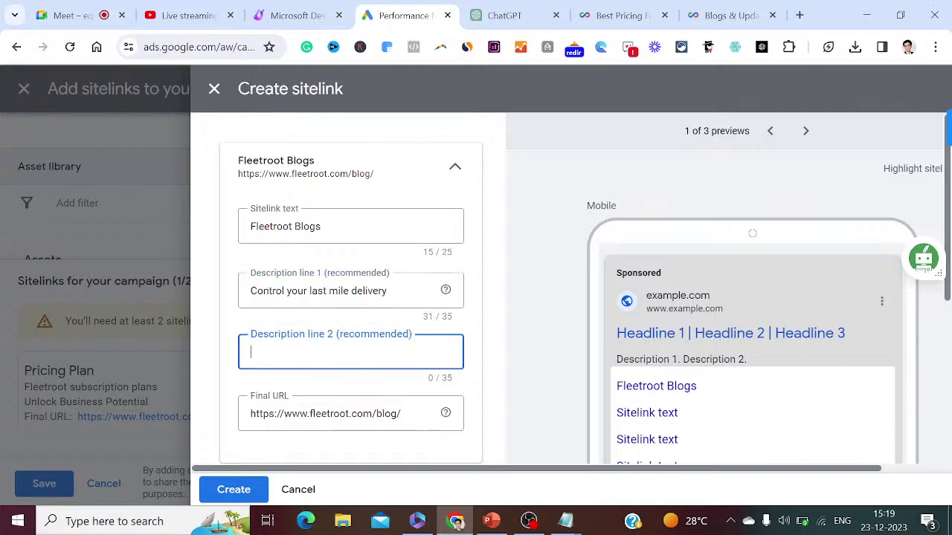
pyautogui.click(725, 15)
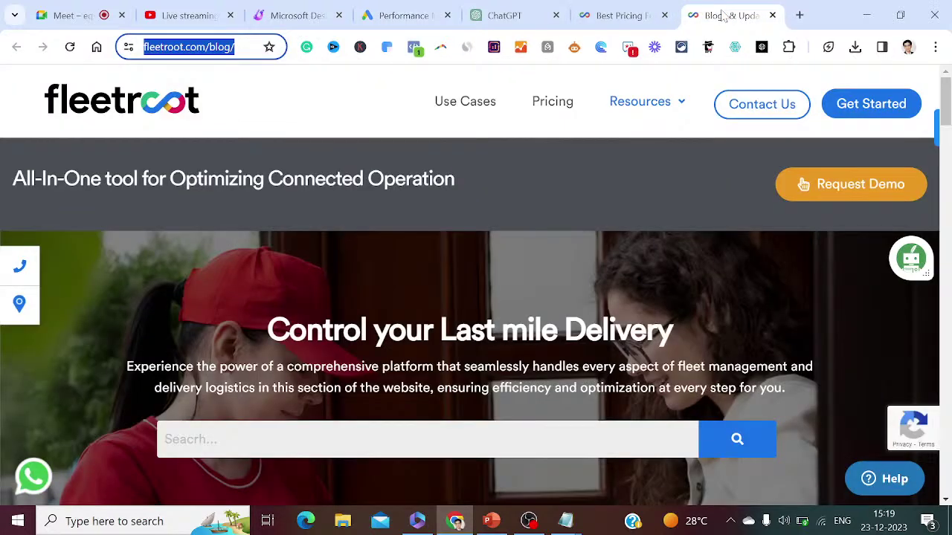
pyautogui.click(634, 15)
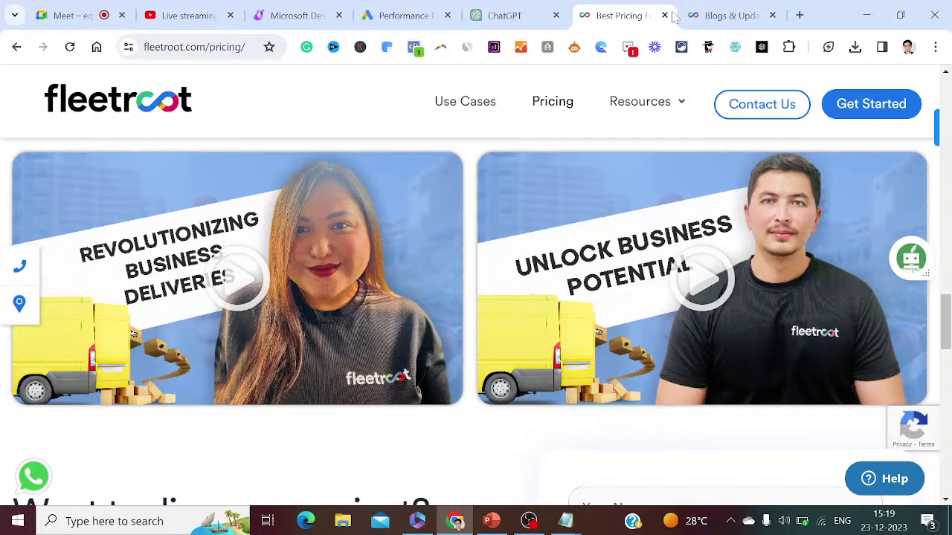
pyautogui.click(724, 15)
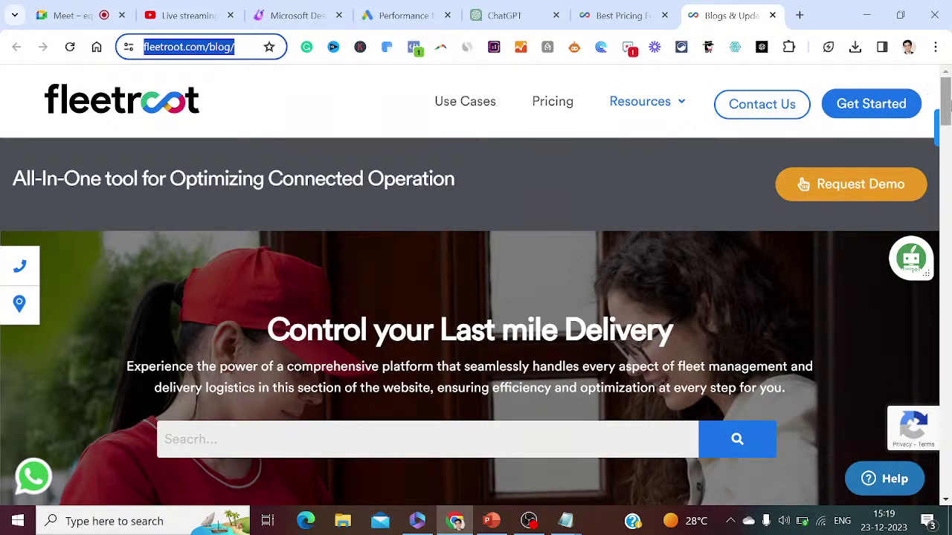
pyautogui.moveTo(945, 101); pyautogui.dragTo(943, 130)
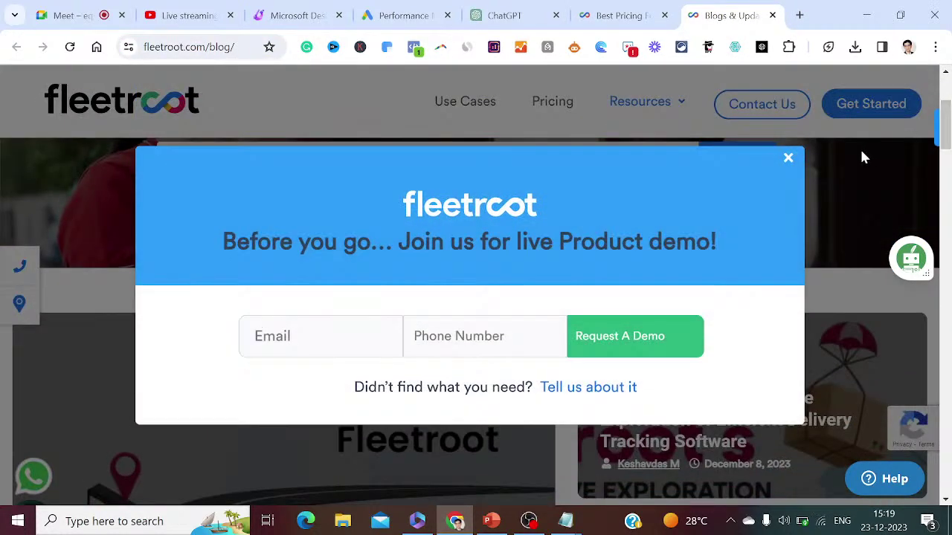
pyautogui.click(789, 159)
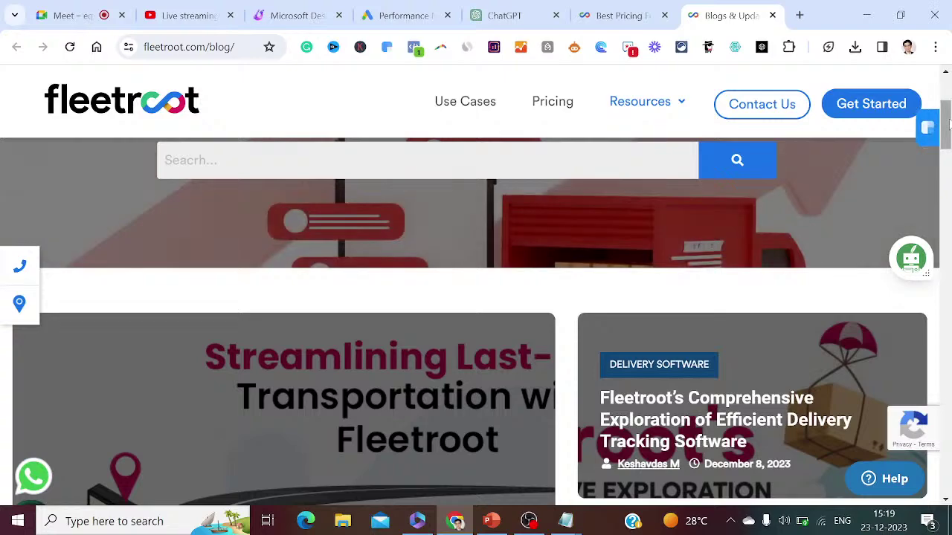
pyautogui.moveTo(944, 127); pyautogui.dragTo(946, 219)
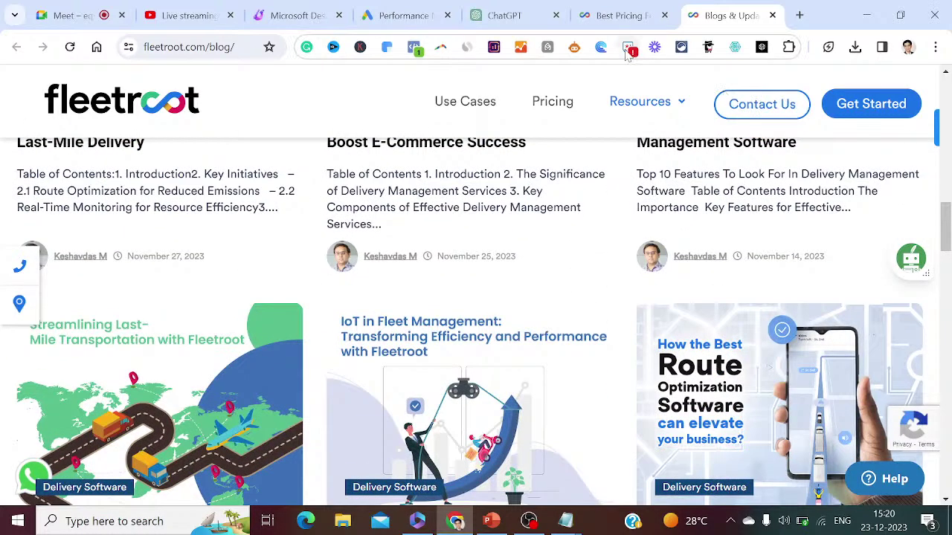
pyautogui.click(614, 22)
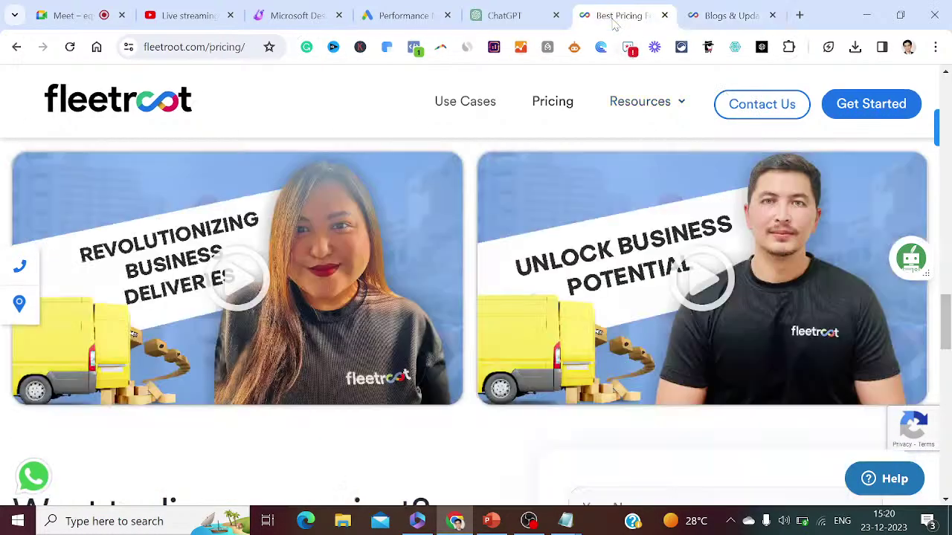
pyautogui.click(510, 16)
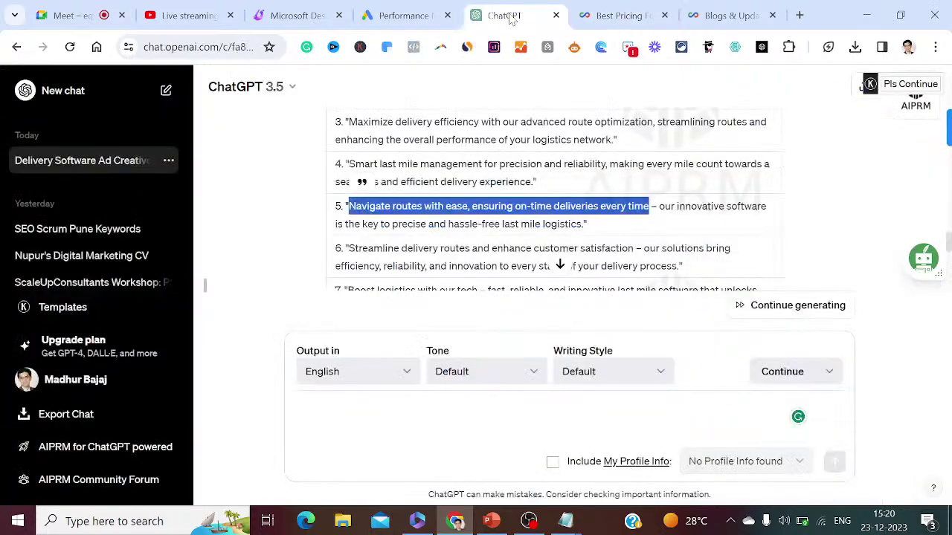
pyautogui.click(414, 14)
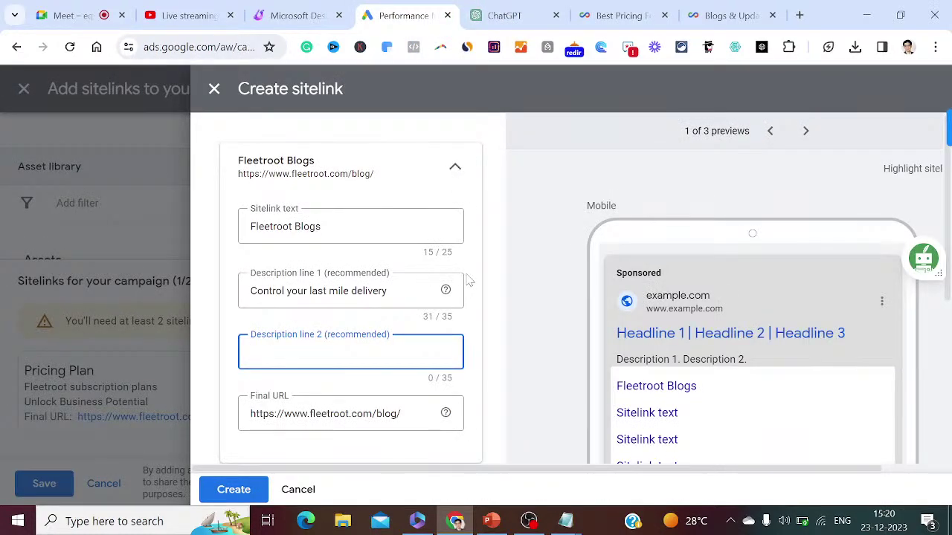
# - Set the sitelink's description line 2 to "Use info on delivery business", dismissing the low-battery alert
pyautogui.write('Use info on delivery')
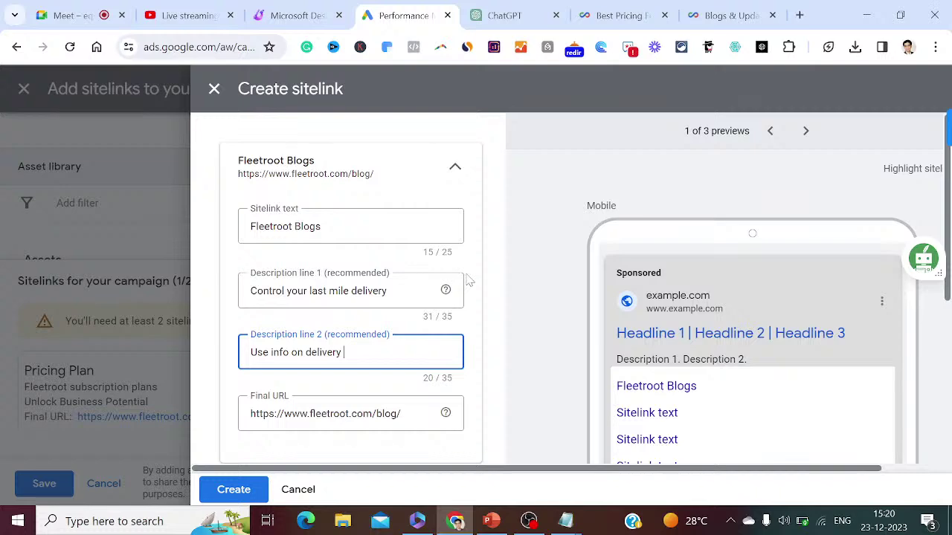
pyautogui.write('b')
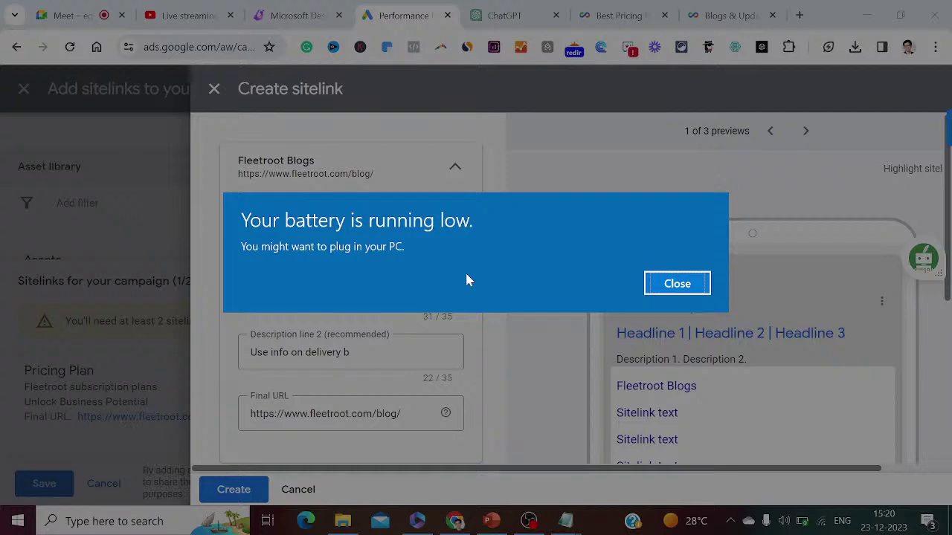
pyautogui.press('Return')
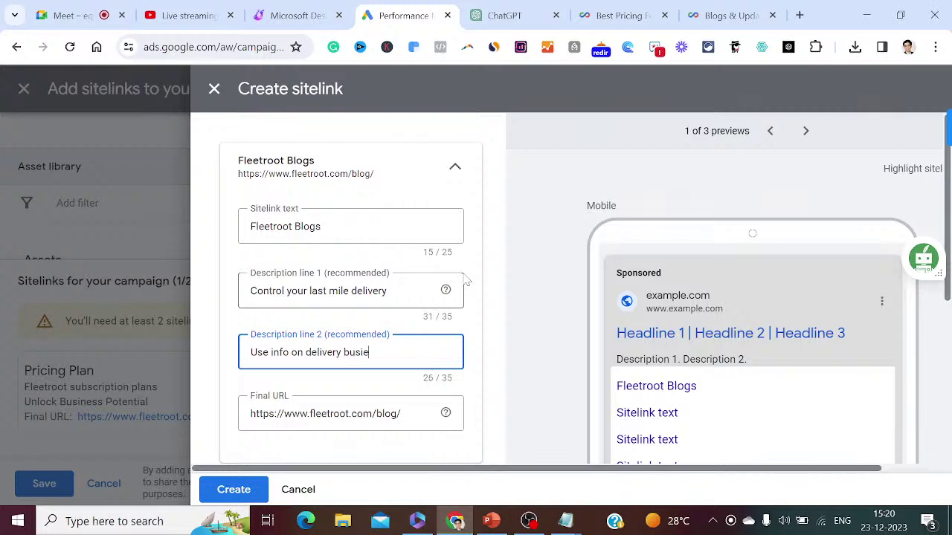
pyautogui.write('usiness')
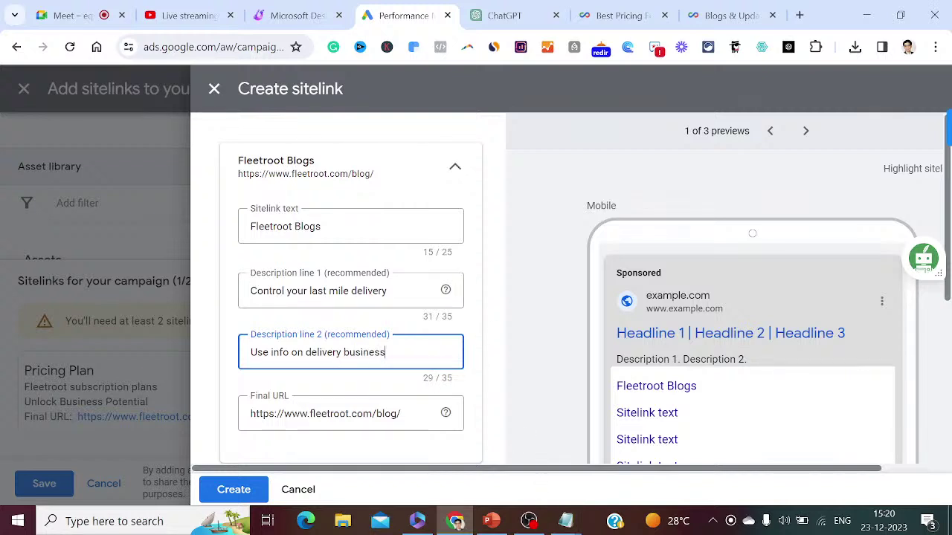
# - Switch to the Notepad notes and add the lines "Enter description line 1" and "Enter description line 2" at the end
pyautogui.moveTo(565, 520)
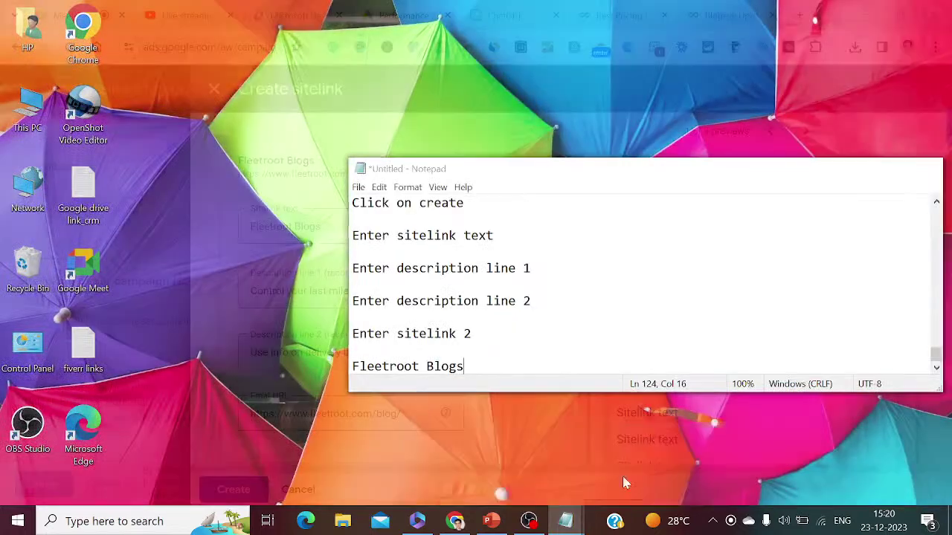
pyautogui.click(625, 484)
pyautogui.press('Return')
pyautogui.press('Return')
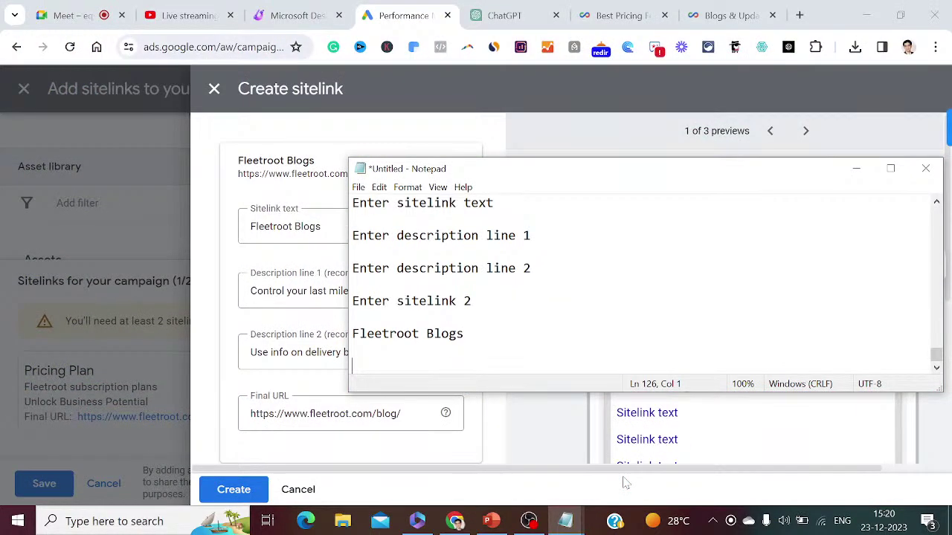
pyautogui.write('Enter des')
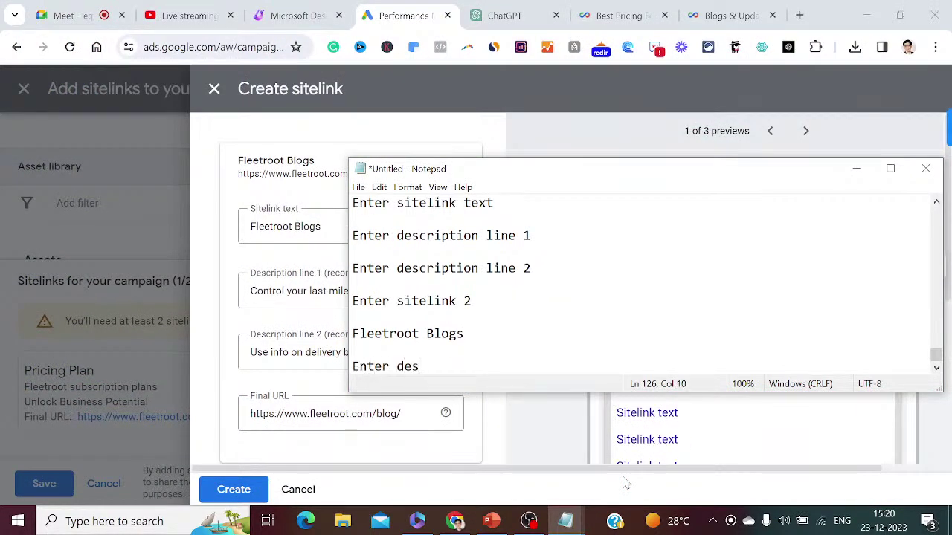
pyautogui.write('cription li')
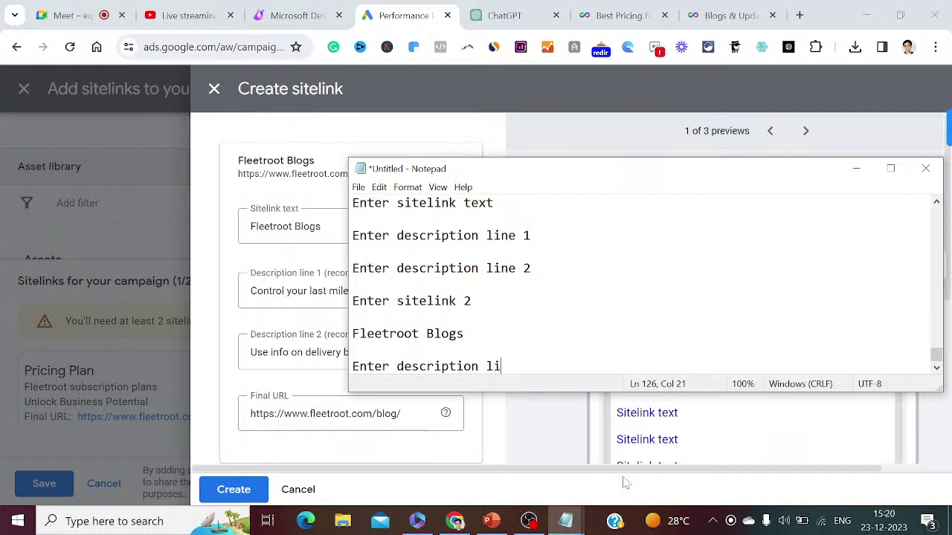
pyautogui.write('ne 1')
pyautogui.press('Return')
pyautogui.press('Return')
pyautogui.write('E')
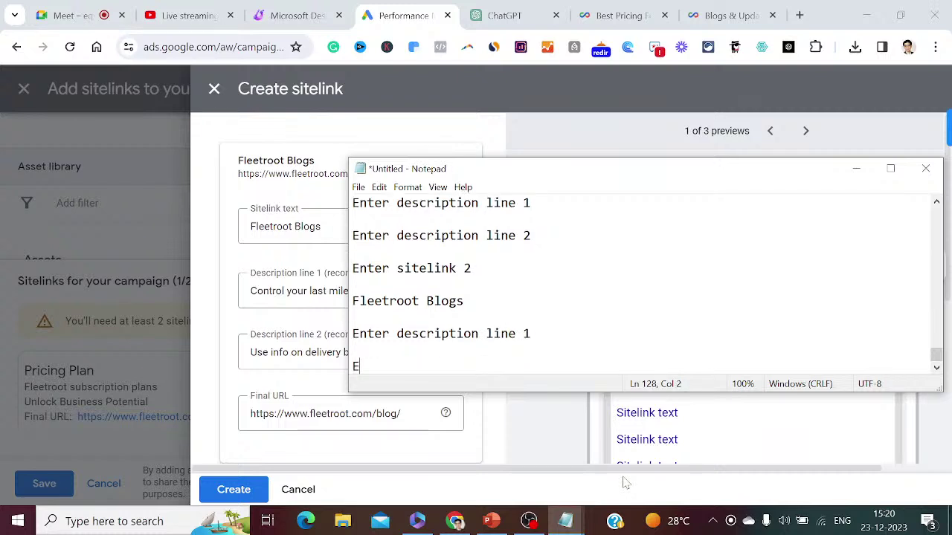
pyautogui.write('nter desc')
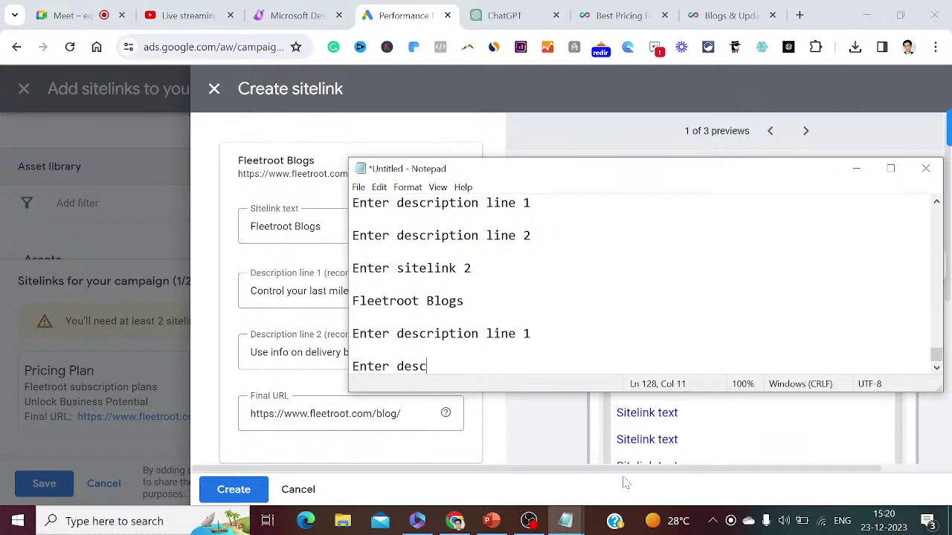
pyautogui.write('ription l')
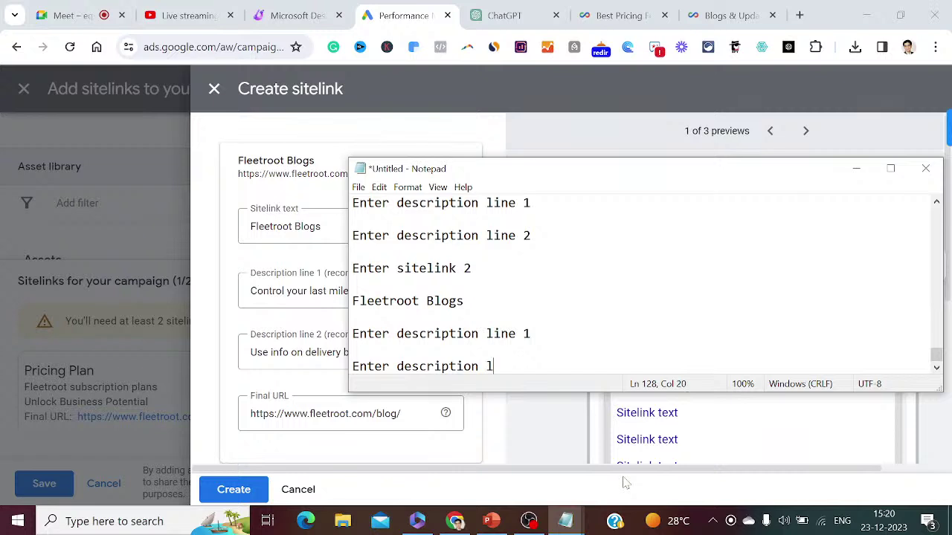
pyautogui.write('ine 2')
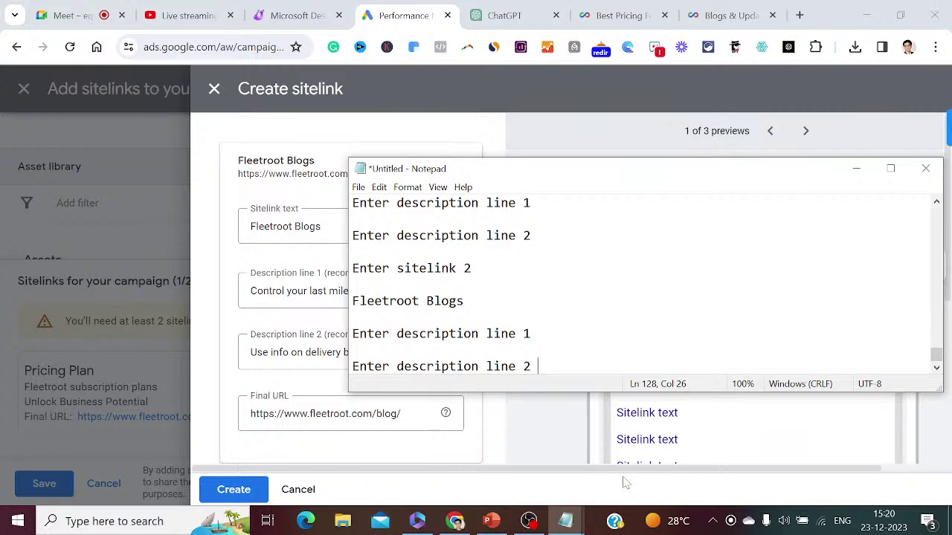
# - Return to Google Ads to create the Fleetroot Blogs sitelink, and add the line "Click on Save" to the Notepad notes
pyautogui.click(856, 169)
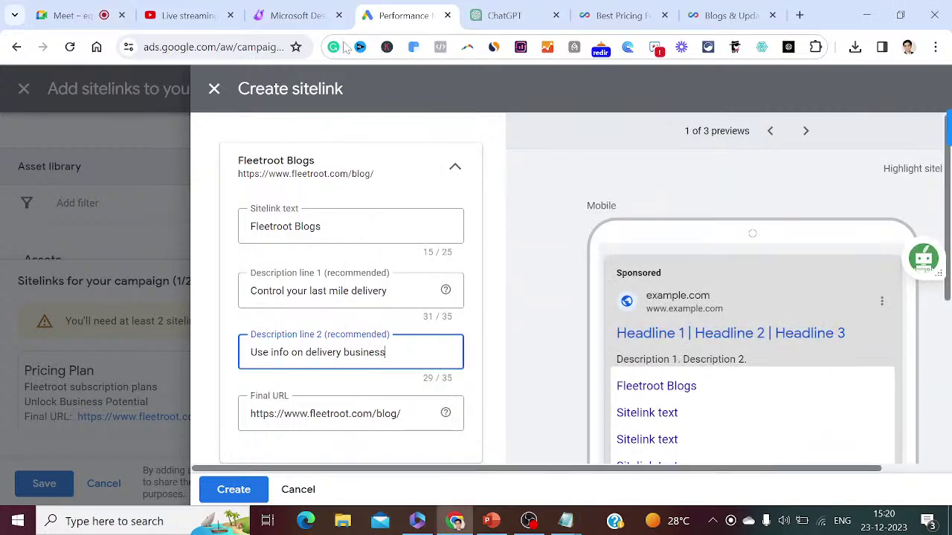
pyautogui.click(238, 489)
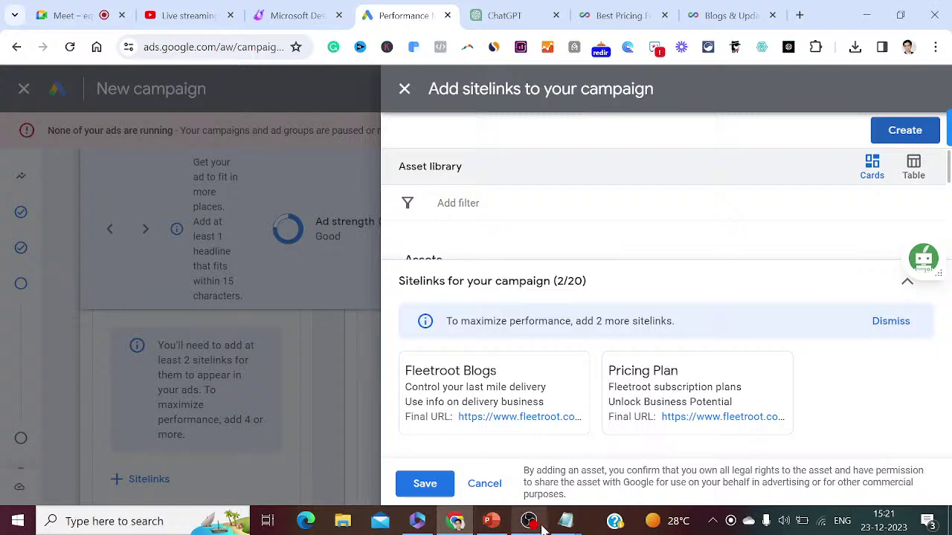
pyautogui.moveTo(563, 527)
pyautogui.click(599, 500)
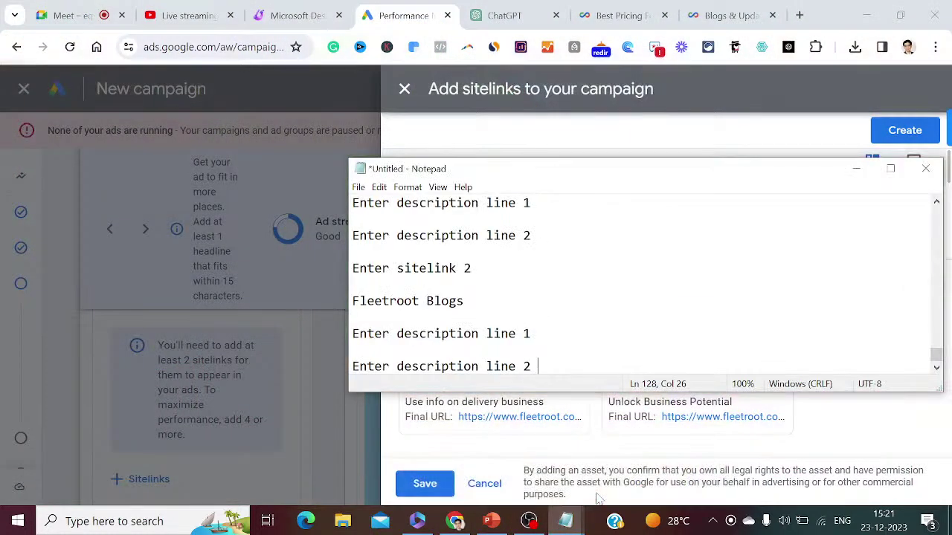
pyautogui.press('Return')
pyautogui.write('Click on Sav')
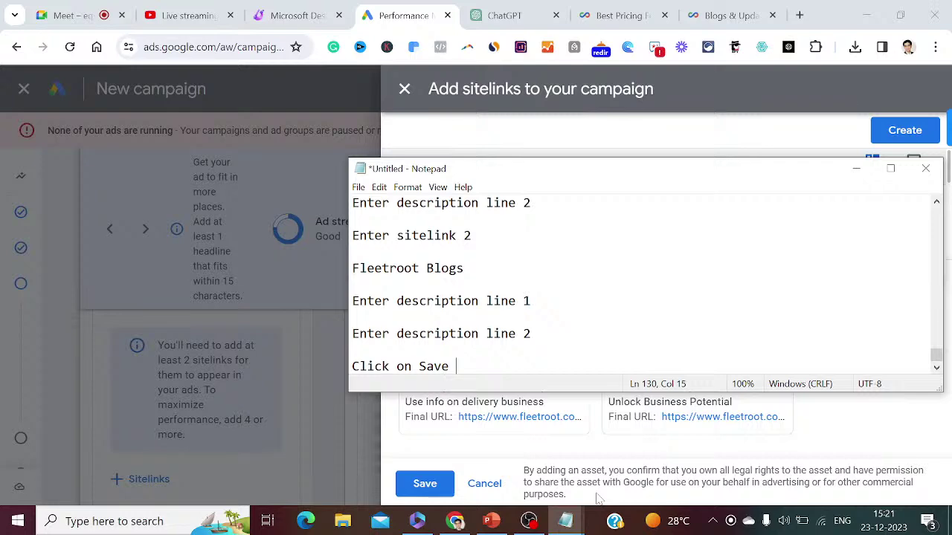
pyautogui.write('e')
# - Save the two sitelinks to the campaign and check the YouTube Studio live stream analytics before returning to the campaign setup
pyautogui.click(856, 168)
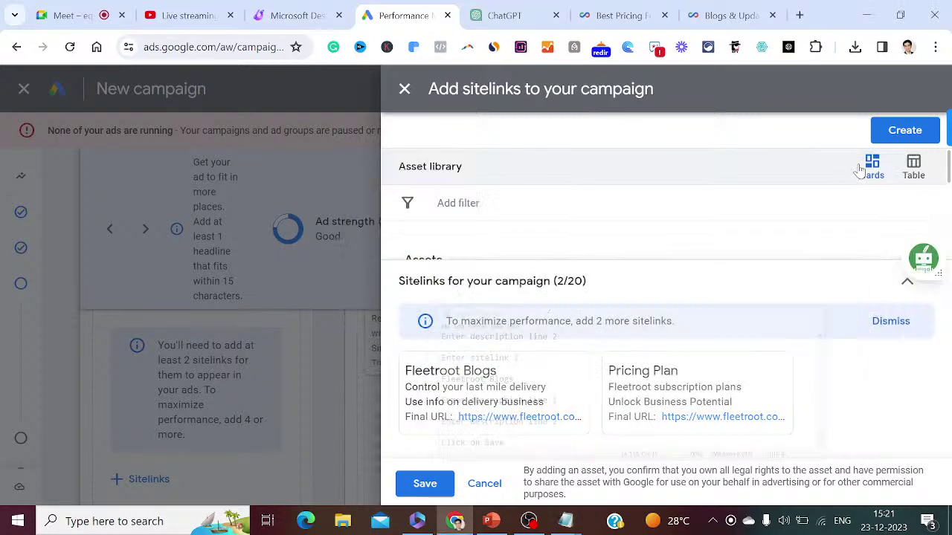
pyautogui.click(426, 484)
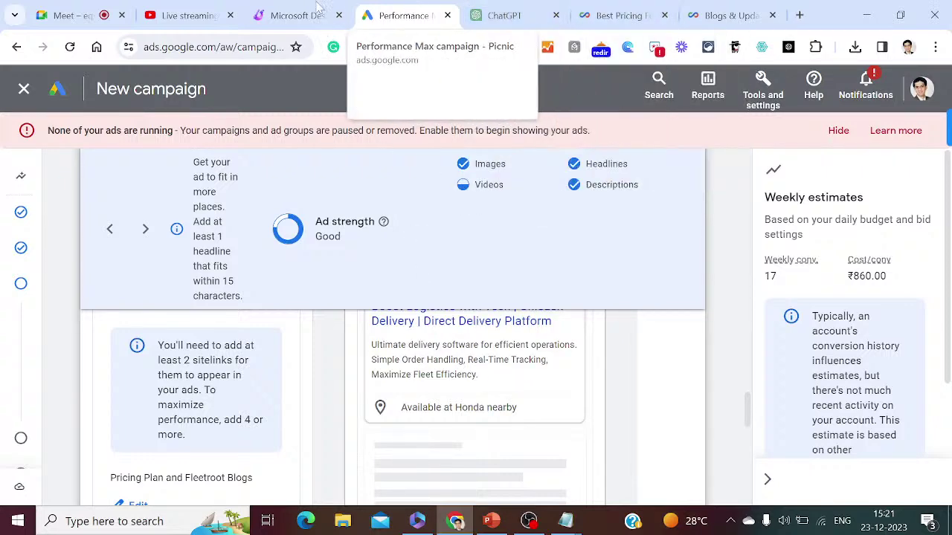
pyautogui.click(207, 15)
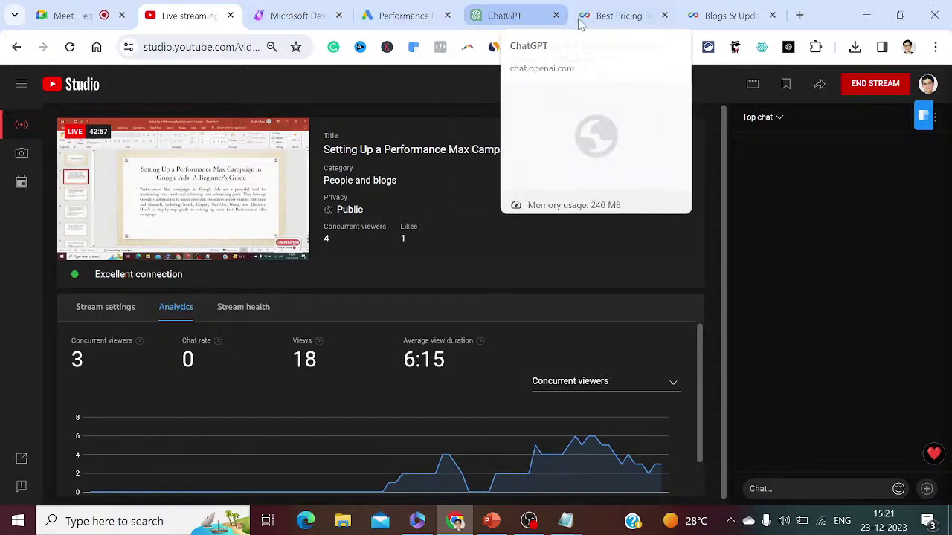
pyautogui.click(621, 17)
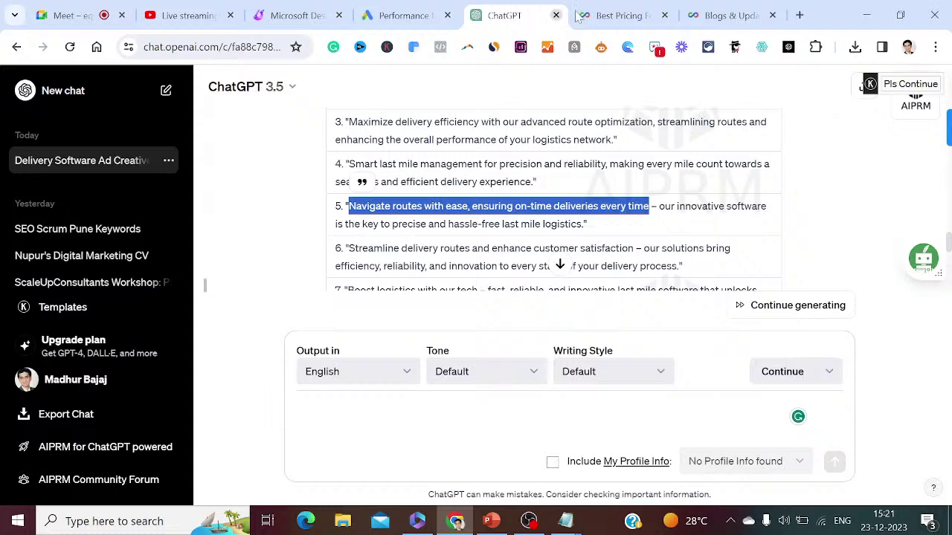
pyautogui.click(418, 13)
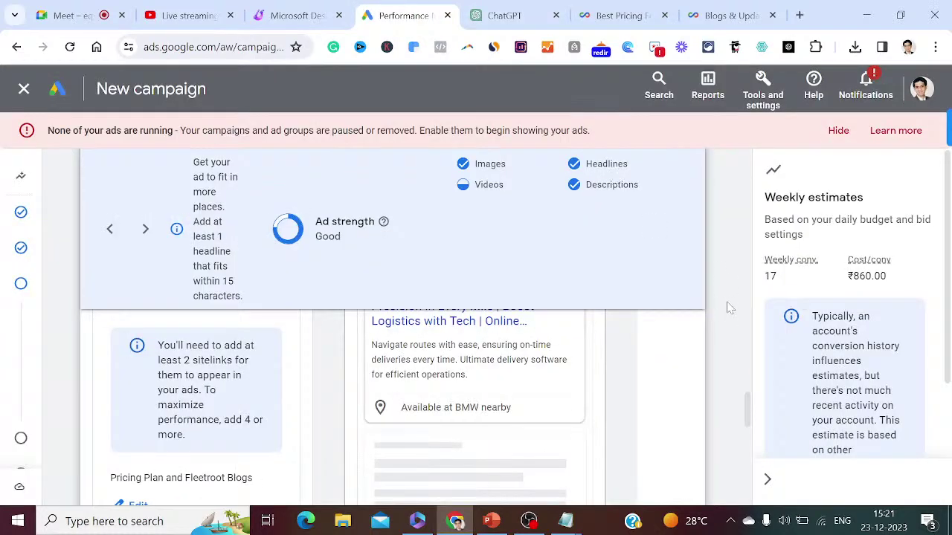
# - Find the campaign's call to action section and add the line "Add call to action" to the Notepad notes
pyautogui.moveTo(748, 416); pyautogui.dragTo(747, 430)
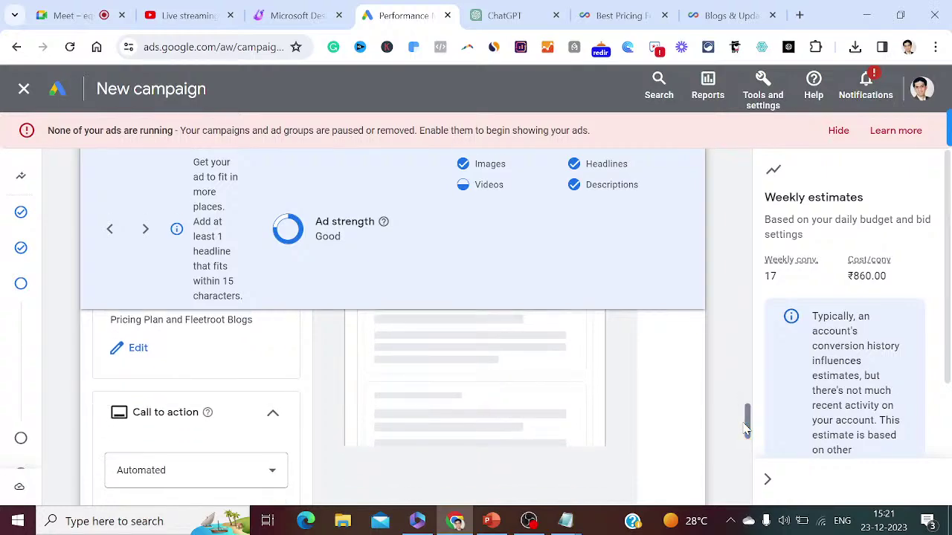
pyautogui.moveTo(560, 525)
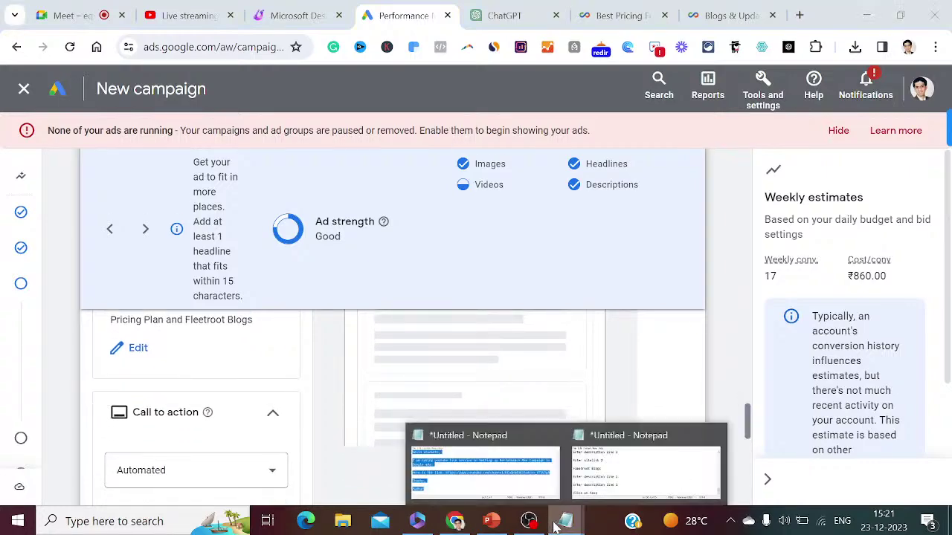
pyautogui.click(601, 499)
pyautogui.press('Return')
pyautogui.press('Return')
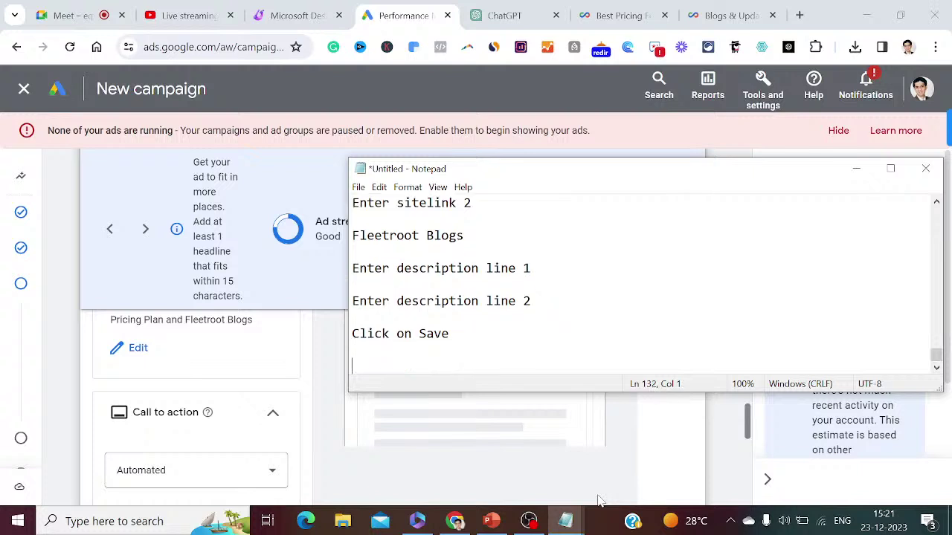
pyautogui.write('Add call to action')
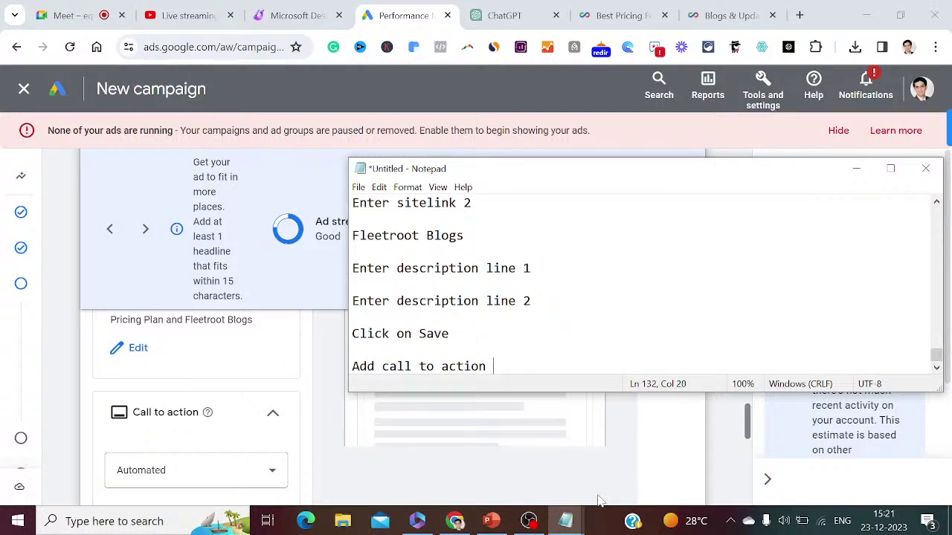
# - Return to the Google Ads campaign and set the call to action to Sign up
pyautogui.click(855, 168)
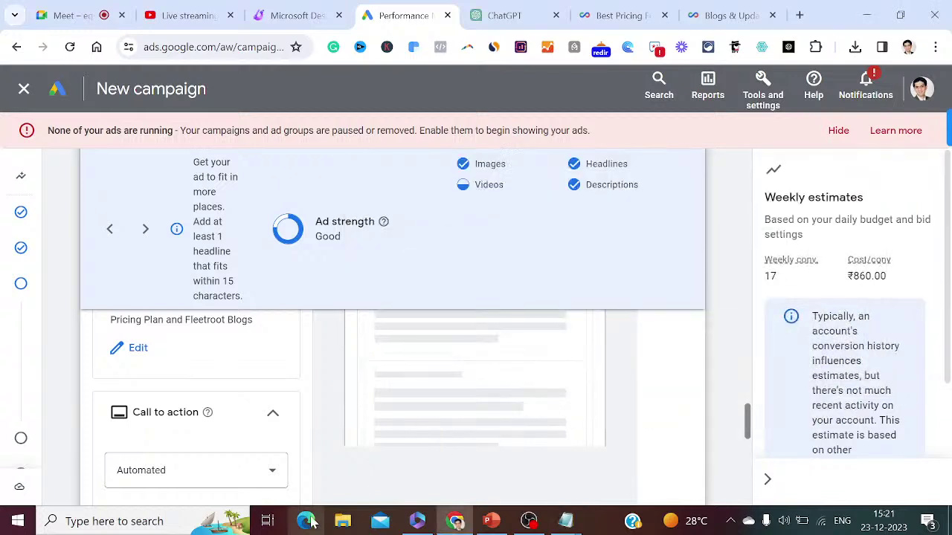
pyautogui.click(271, 472)
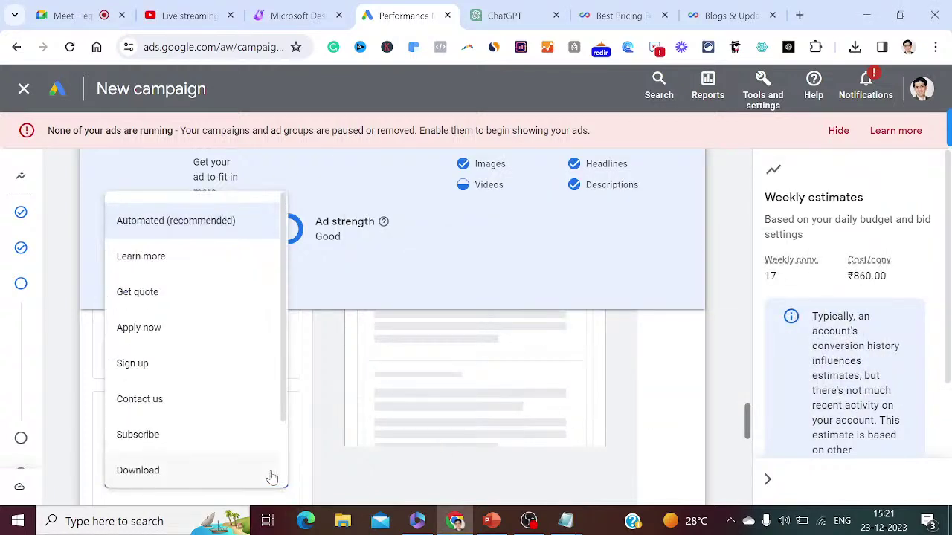
pyautogui.click(170, 370)
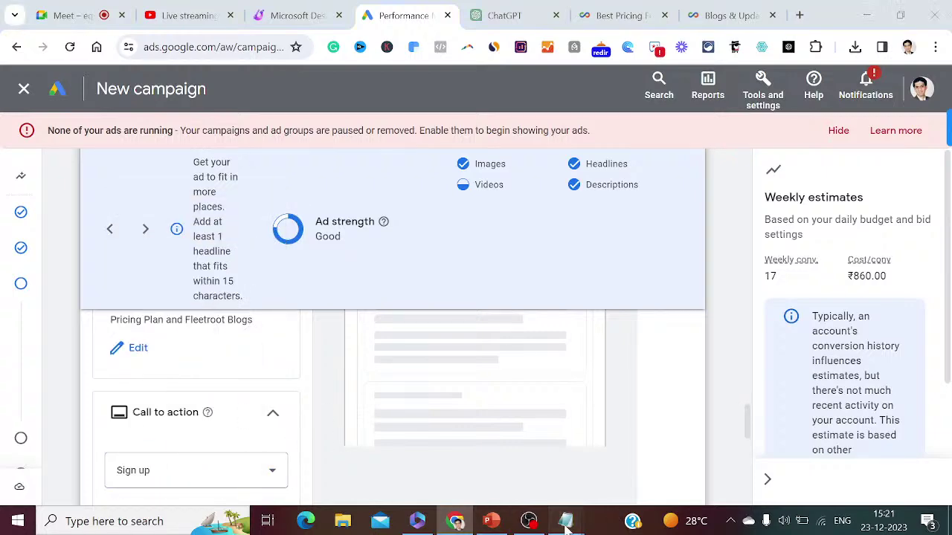
# - Switch to the Notepad notes and add the line "Select the option of sign up", followed by a blank line
pyautogui.moveTo(565, 524)
pyautogui.click(607, 489)
pyautogui.press('Return')
pyautogui.press('Return')
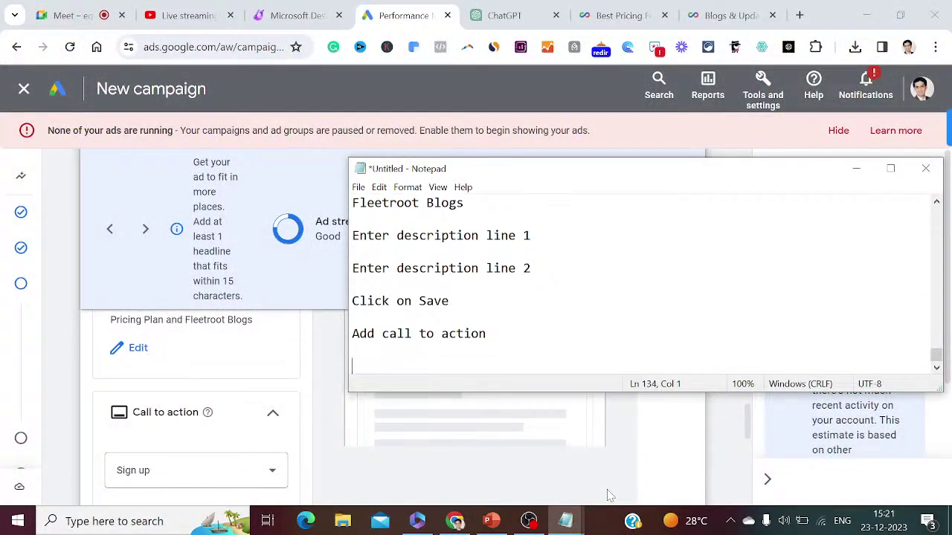
pyautogui.write('Select the')
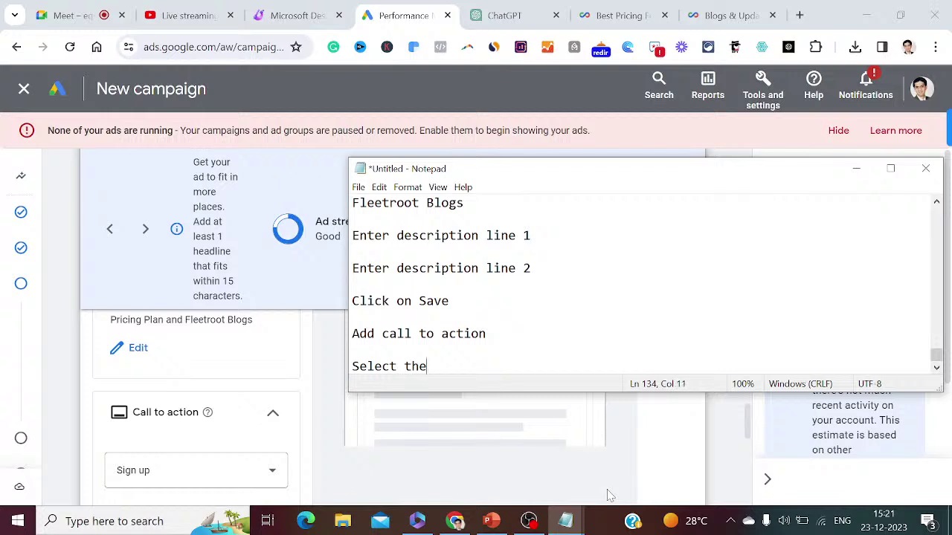
pyautogui.write(' option of s')
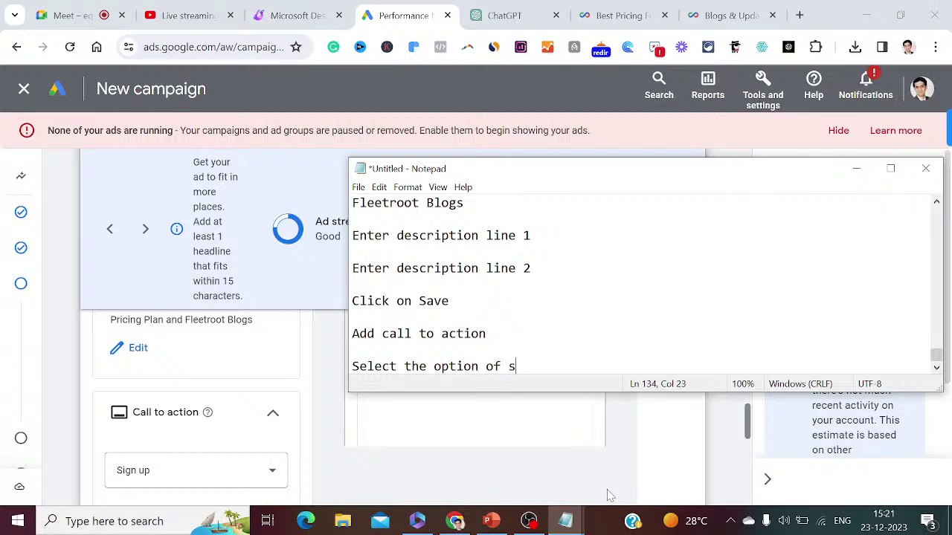
pyautogui.write('ign up')
pyautogui.press('Return')
pyautogui.press('Return')
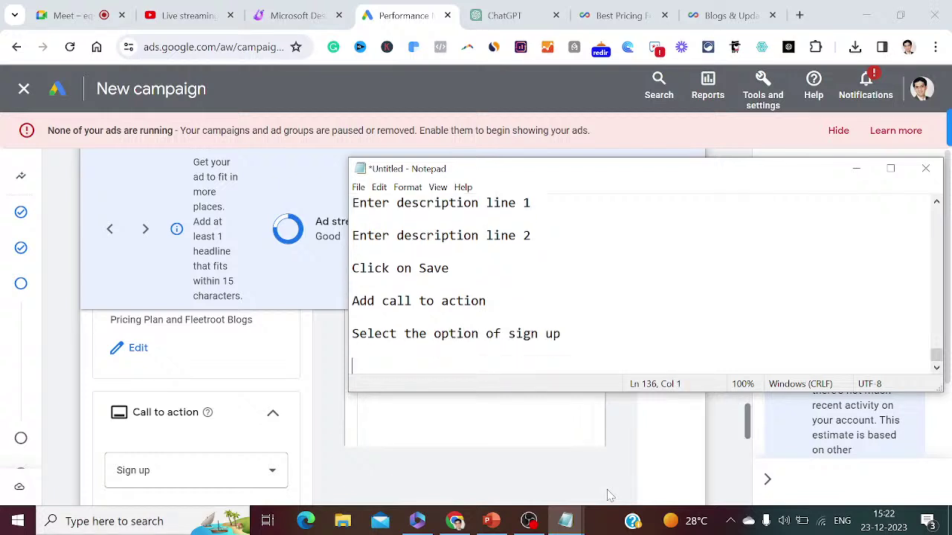
# - Return to the Google Ads campaign, expand the additional asset types and go to the Callouts section
pyautogui.click(856, 170)
pyautogui.moveTo(749, 421); pyautogui.dragTo(749, 435)
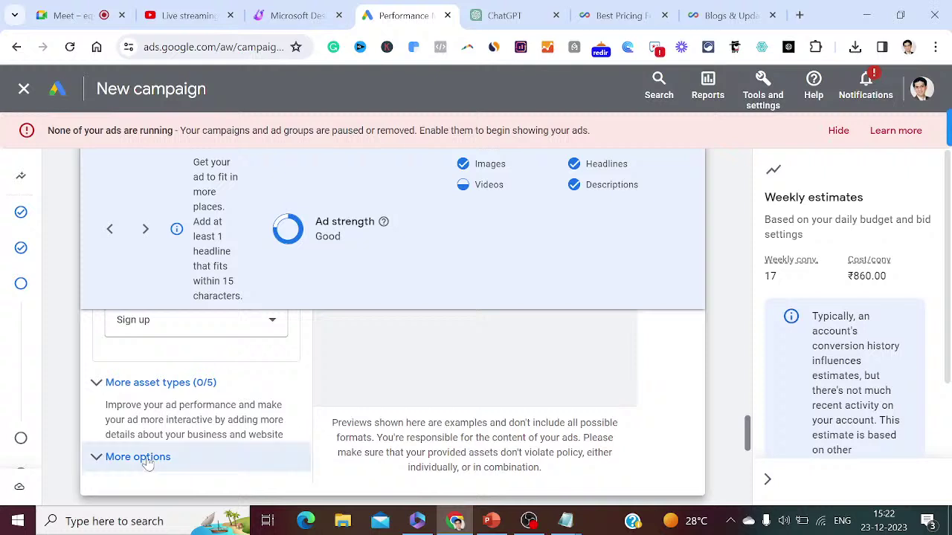
pyautogui.click(99, 384)
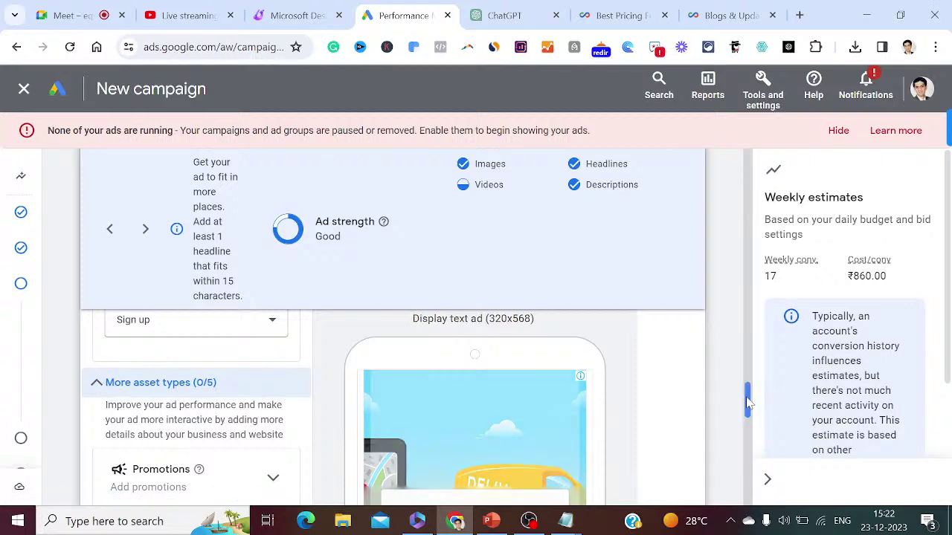
pyautogui.moveTo(748, 401); pyautogui.dragTo(749, 431)
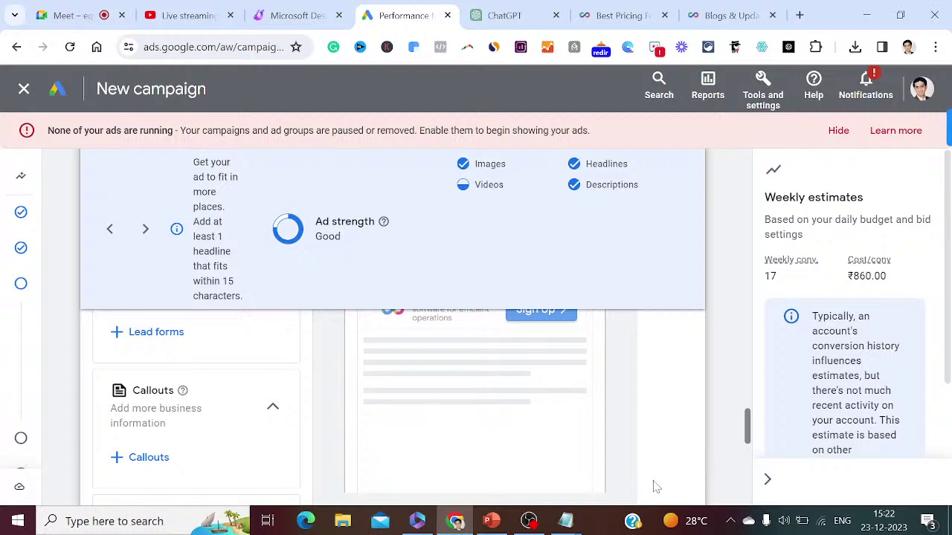
# - Switch to the Notepad notes and add the line "Add the option of callouts", followed by a blank line
pyautogui.moveTo(565, 520)
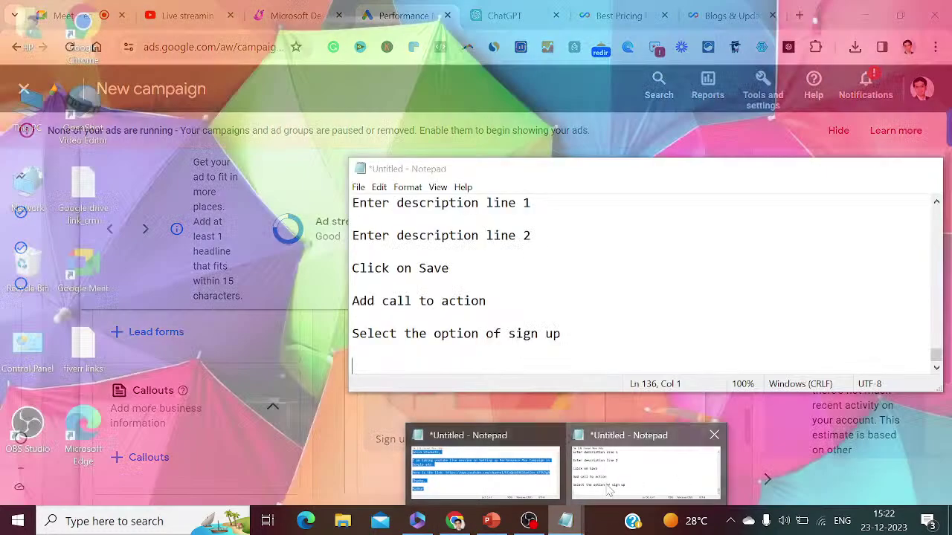
pyautogui.click(607, 492)
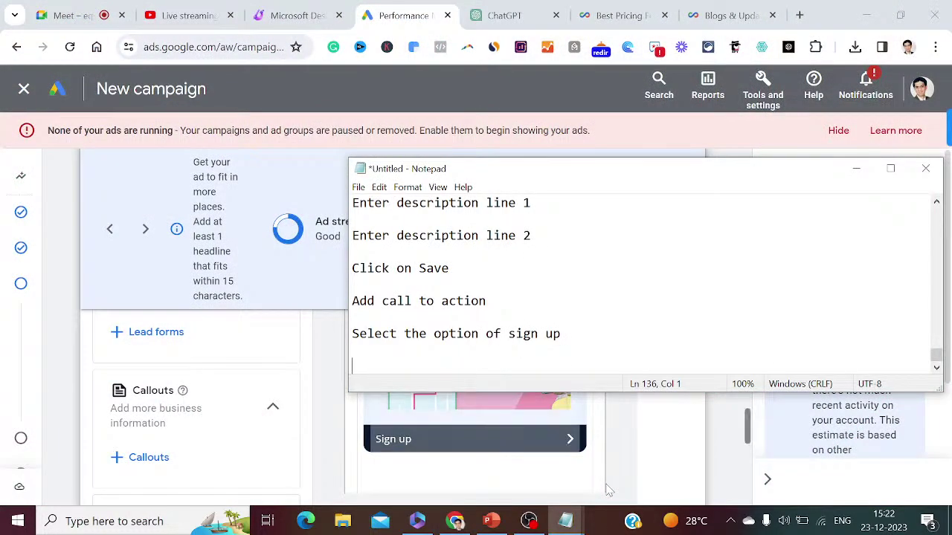
pyautogui.write('Add ')
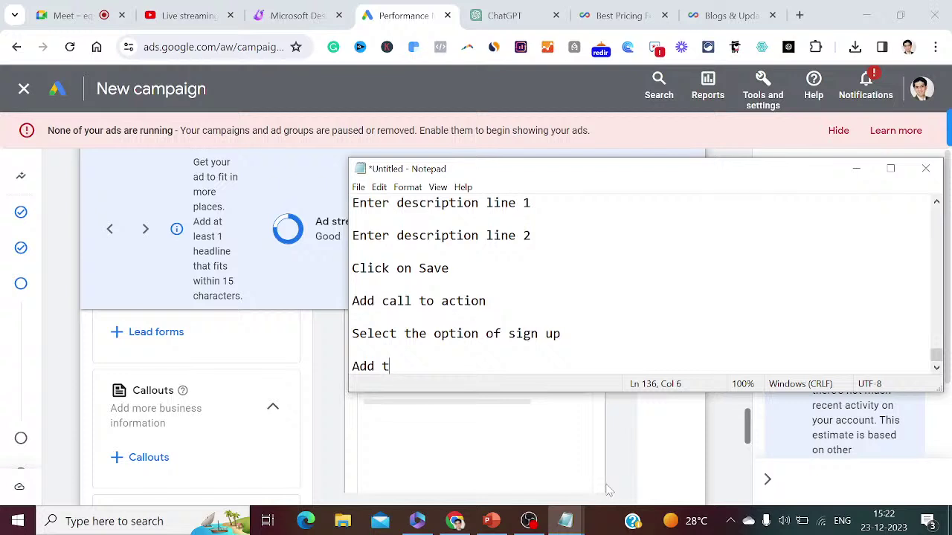
pyautogui.write('the option of')
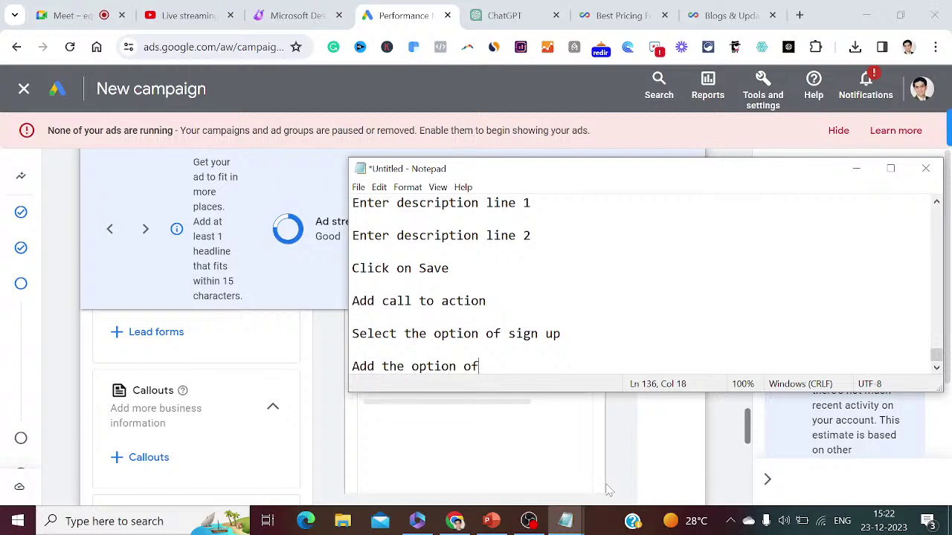
pyautogui.write(' callouts')
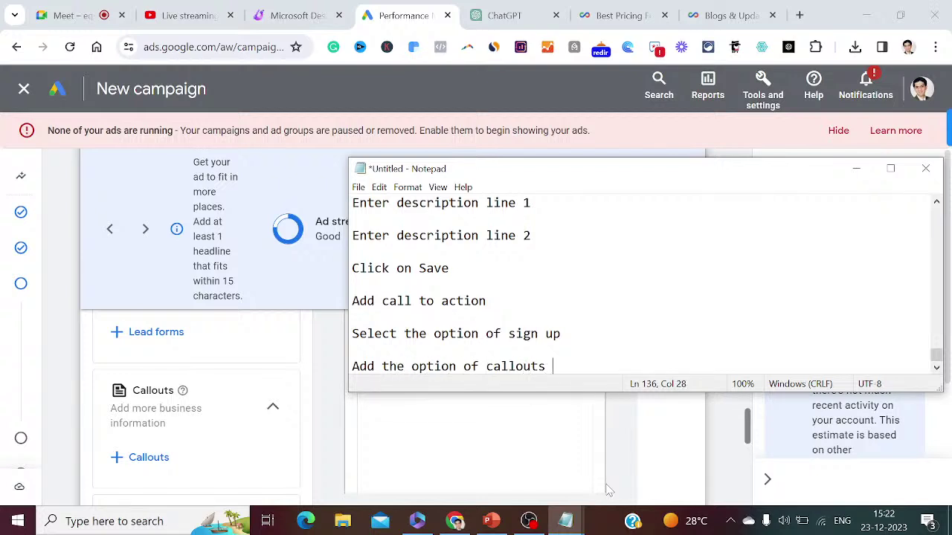
pyautogui.press('Return')
pyautogui.press('Return')
# - Add the line "Add more business information" to the notes, followed by a blank line
pyautogui.write('Add mo')
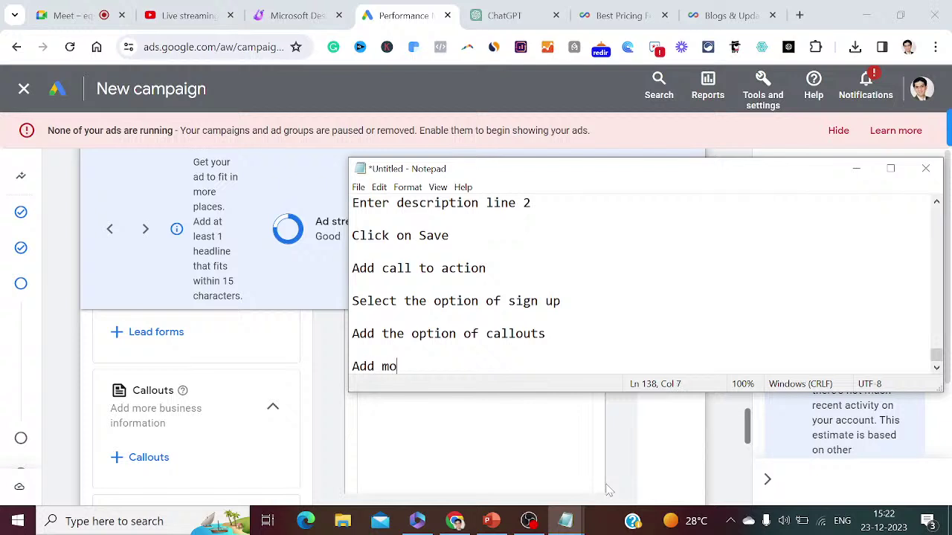
pyautogui.write('re business information')
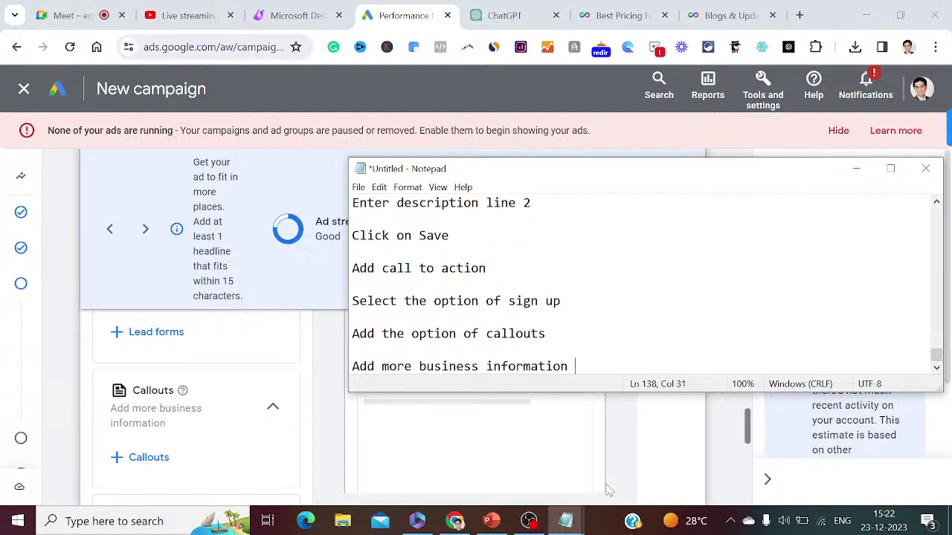
pyautogui.press('Return')
pyautogui.press('Return')
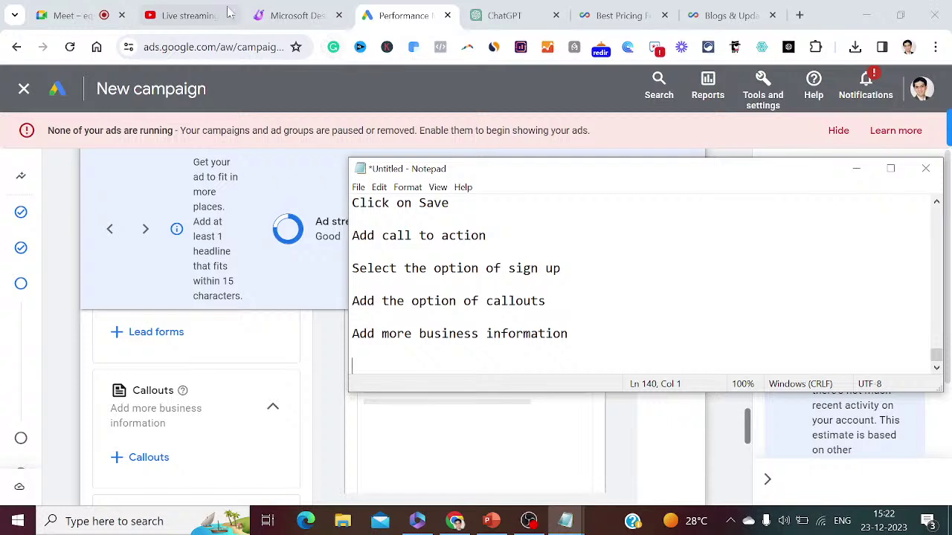
# - Switch to ChatGPT in the browser and load its home page for a new chat
pyautogui.click(198, 15)
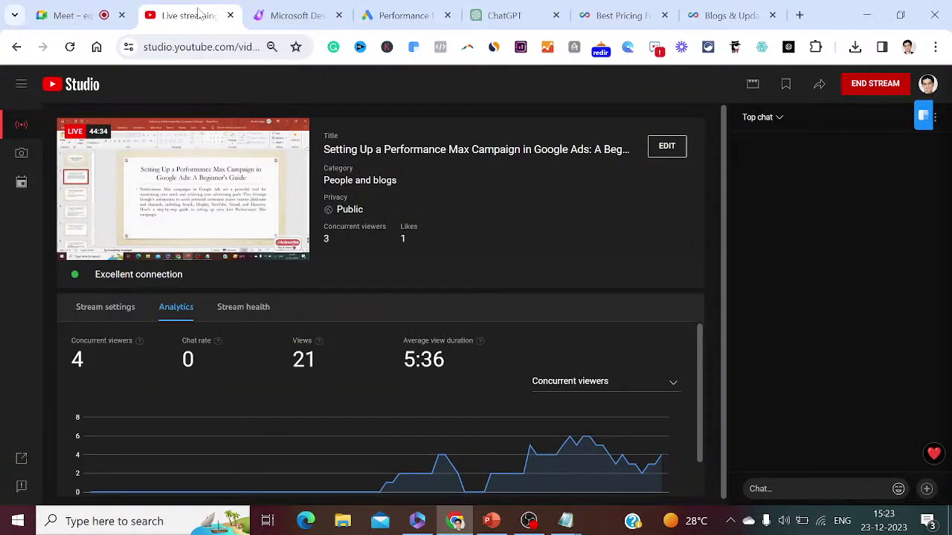
pyautogui.click(504, 21)
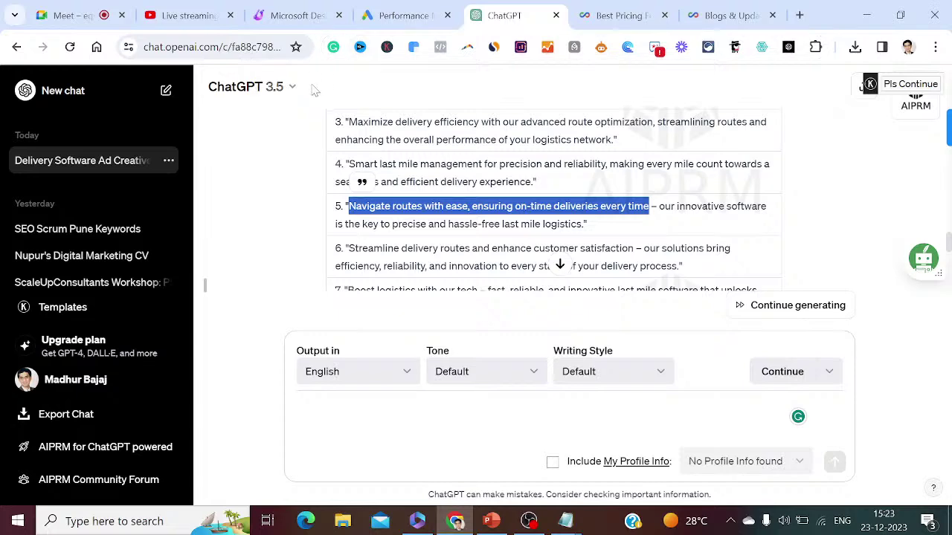
pyautogui.scroll(15, 554, 197)
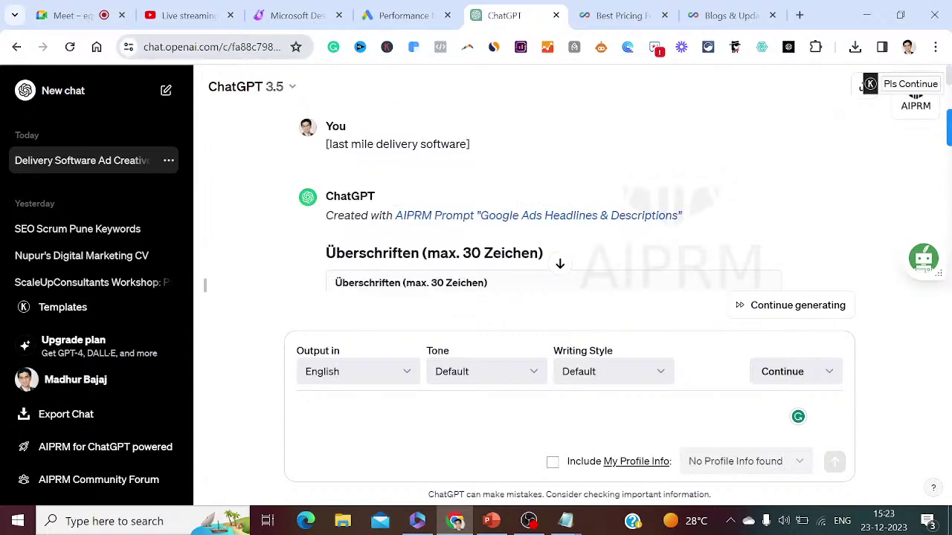
pyautogui.click(213, 47)
pyautogui.write('cha')
pyautogui.press('Return')
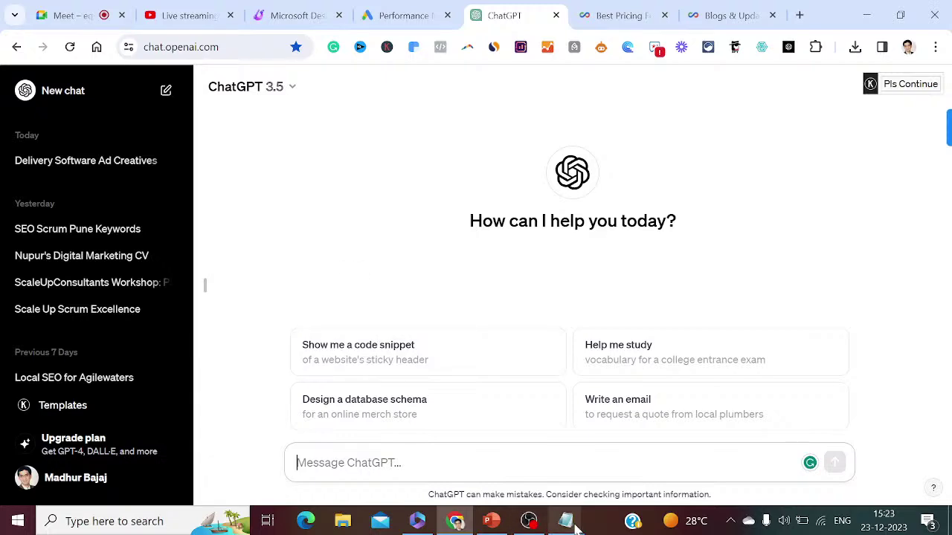
# - Switch to the Notepad notes and add the line "Use AIPRM extensions to get ideas about callouts", followed by a blank line
pyautogui.moveTo(572, 521)
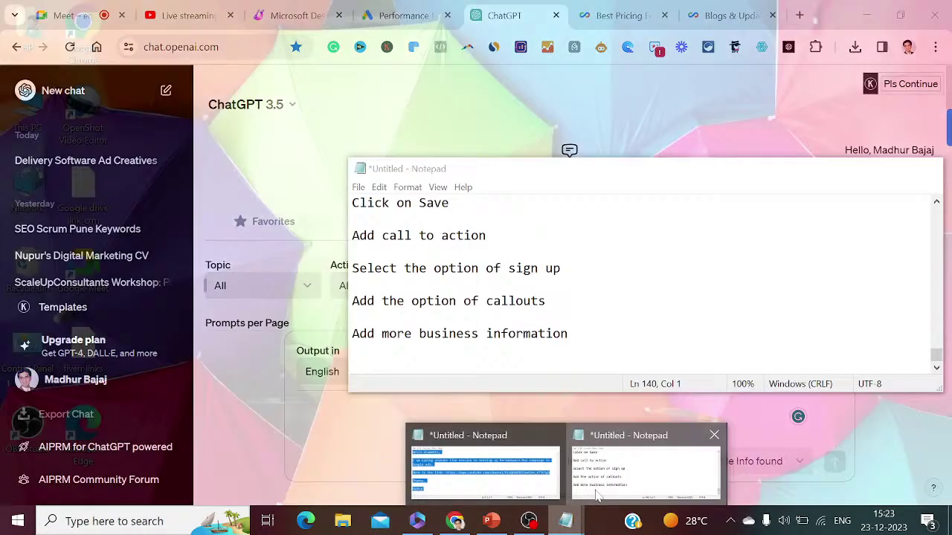
pyautogui.click(597, 497)
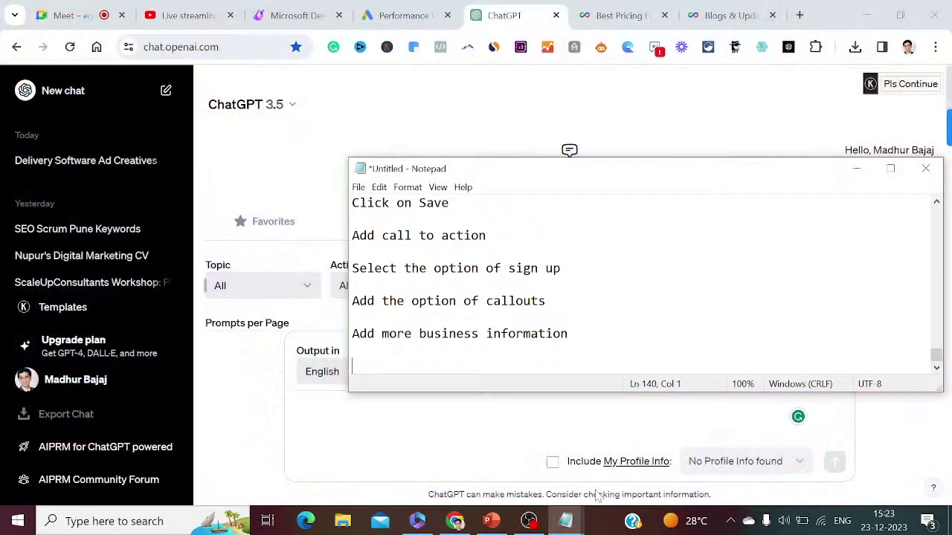
pyautogui.write('Use AIPRM extensions to ')
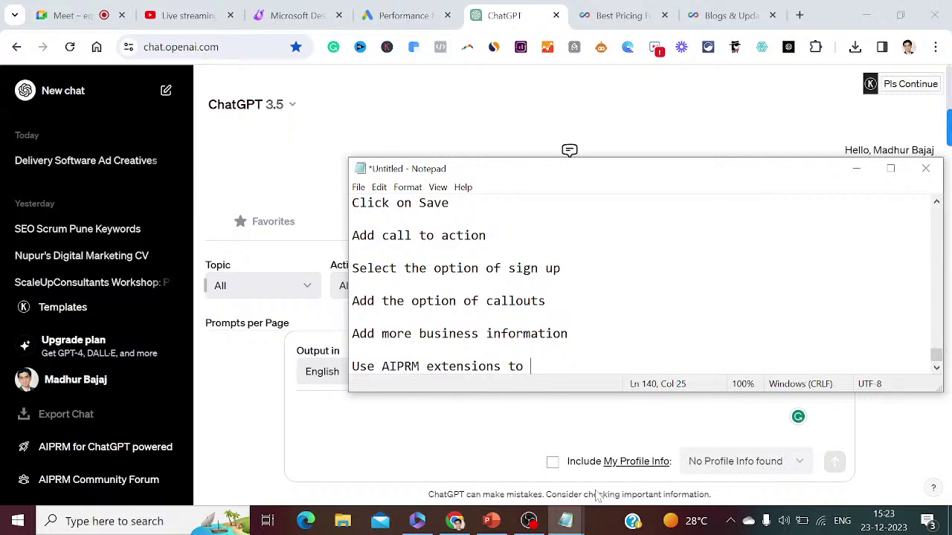
pyautogui.write('get ideas ')
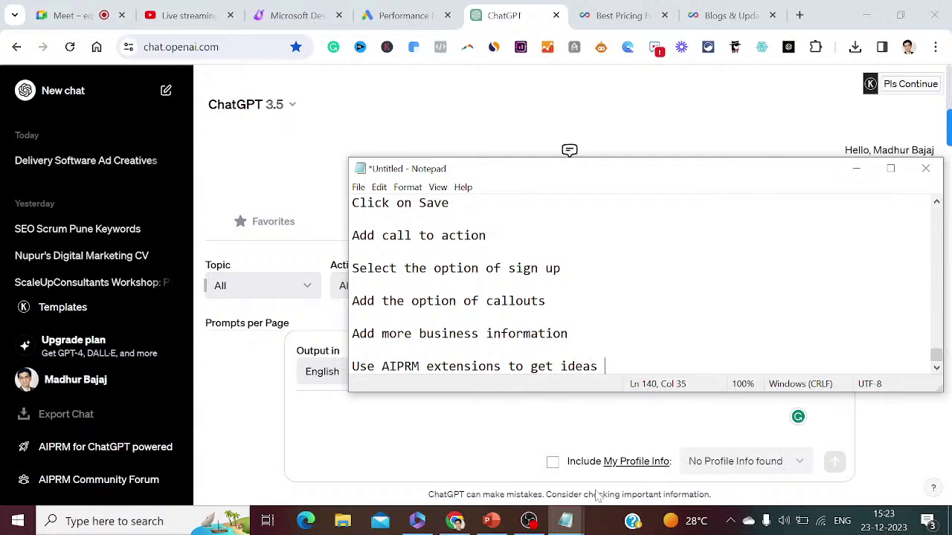
pyautogui.write('about call')
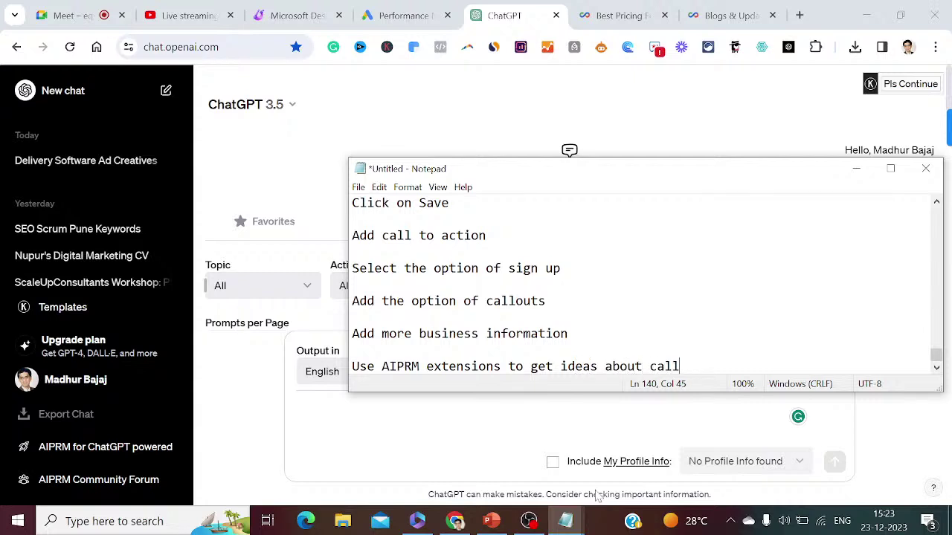
pyautogui.write('outs')
pyautogui.press('Return')
pyautogui.press('Return')
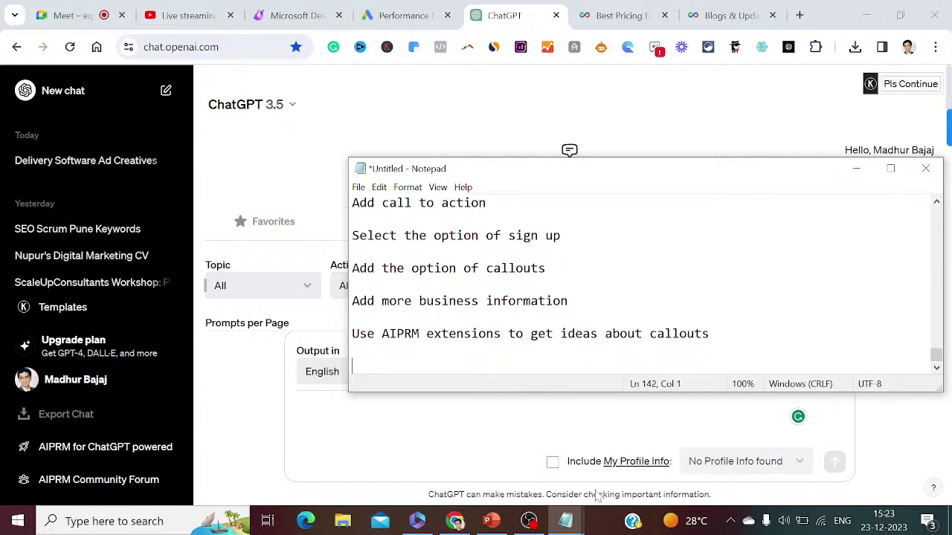
# - Return to ChatGPT, search the public AIPRM prompts for "callouts" and select the "Google Ads Callout Extentions" prompt
pyautogui.click(856, 169)
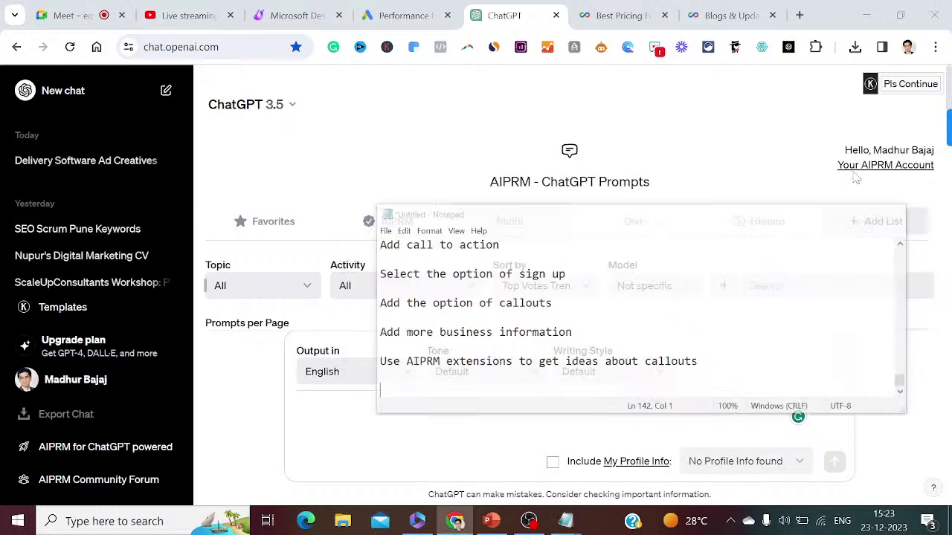
pyautogui.click(863, 286)
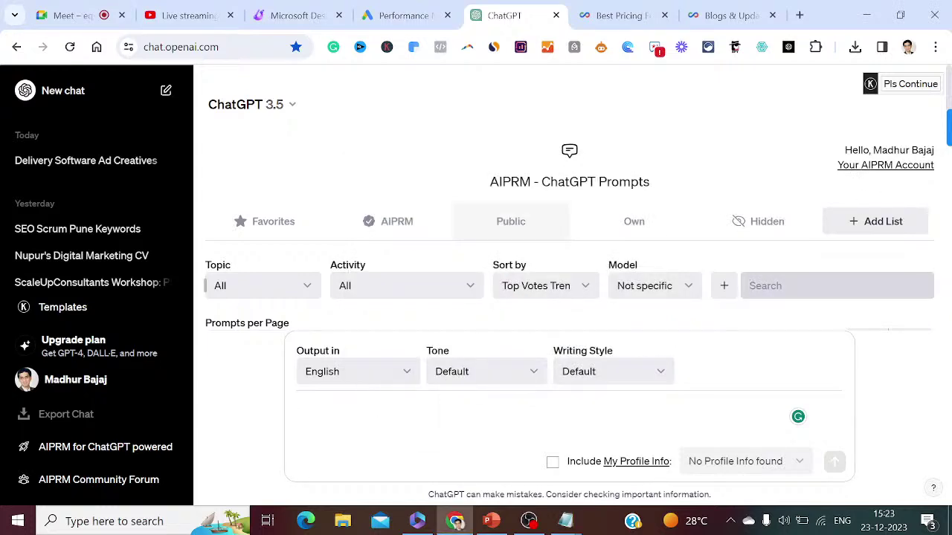
pyautogui.write('callouts')
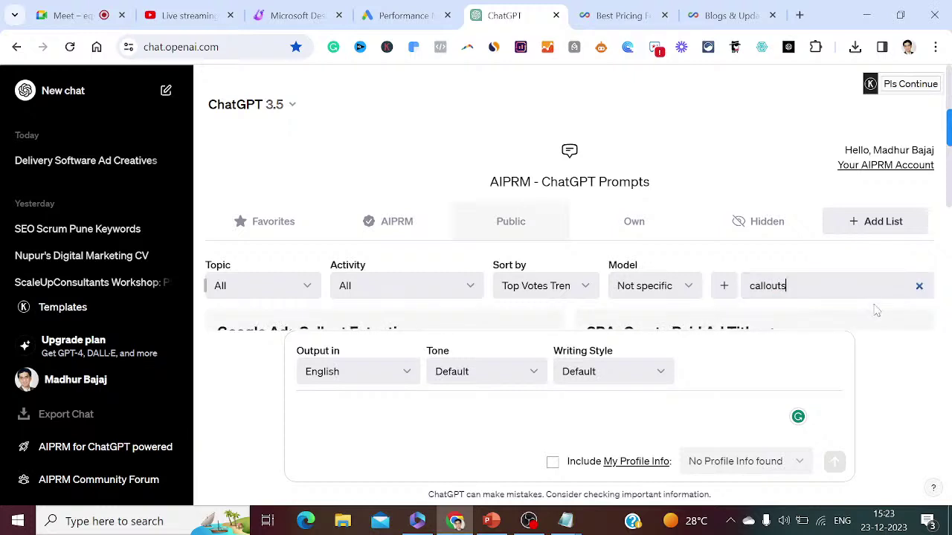
pyautogui.scroll(-2, 874, 310)
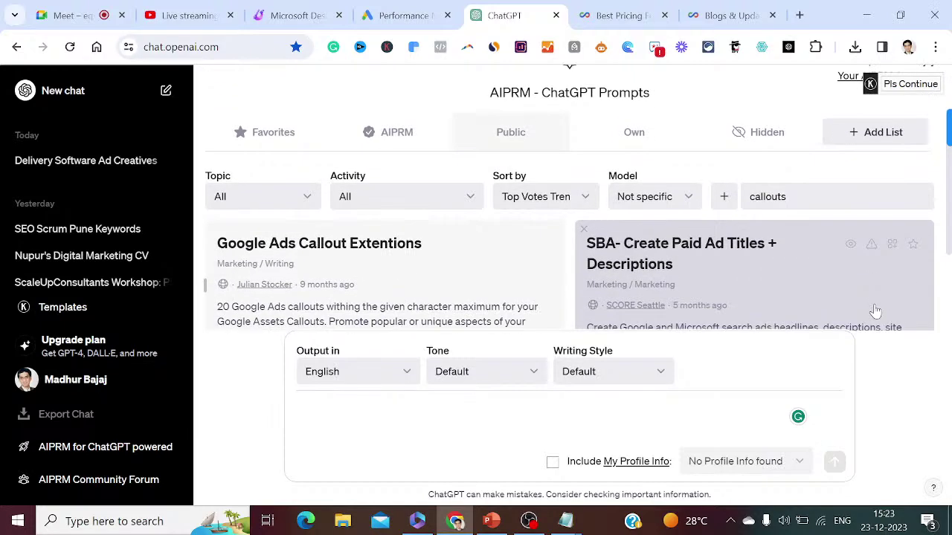
pyautogui.click(349, 251)
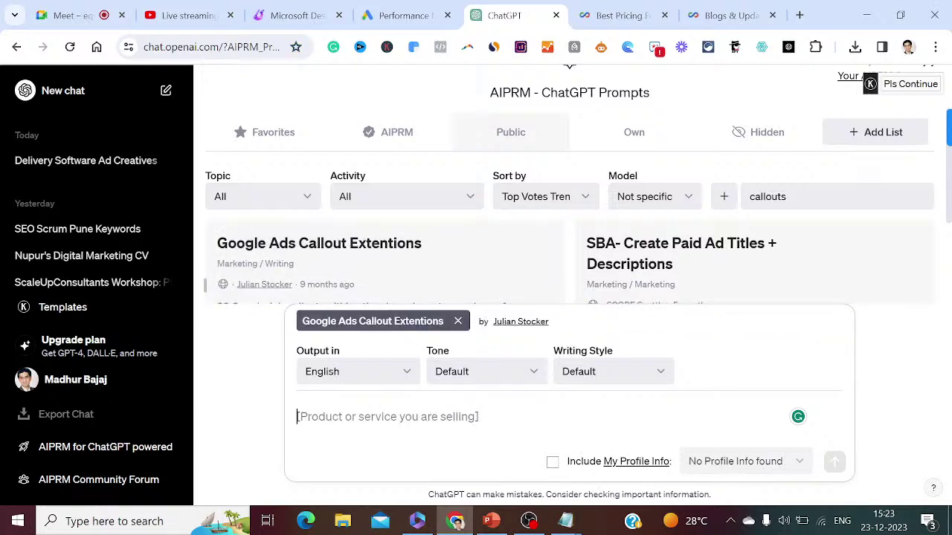
# - Add the line "Click on Google Ads Callout Extension" to the Notepad notes, followed by a blank line, and return to ChatGPT
pyautogui.moveTo(563, 526)
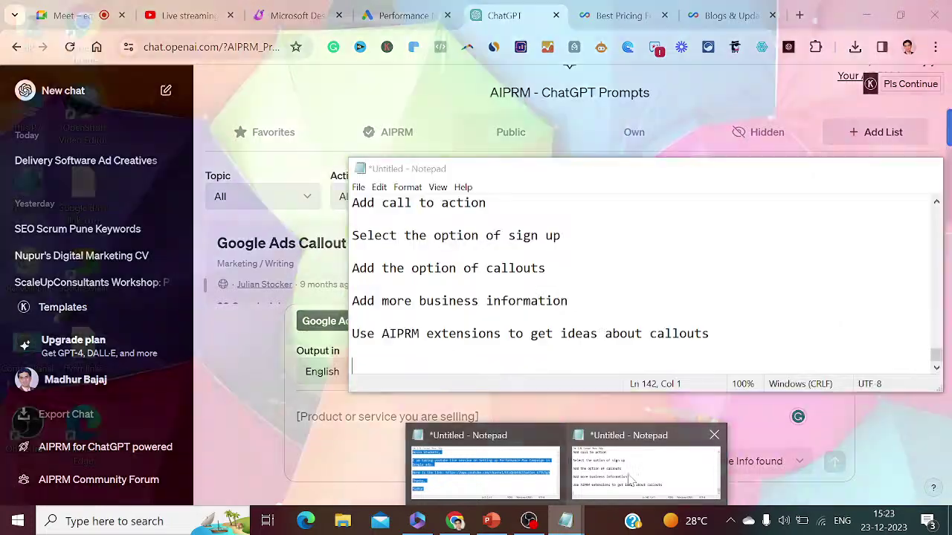
pyautogui.click(628, 476)
pyautogui.write('Click')
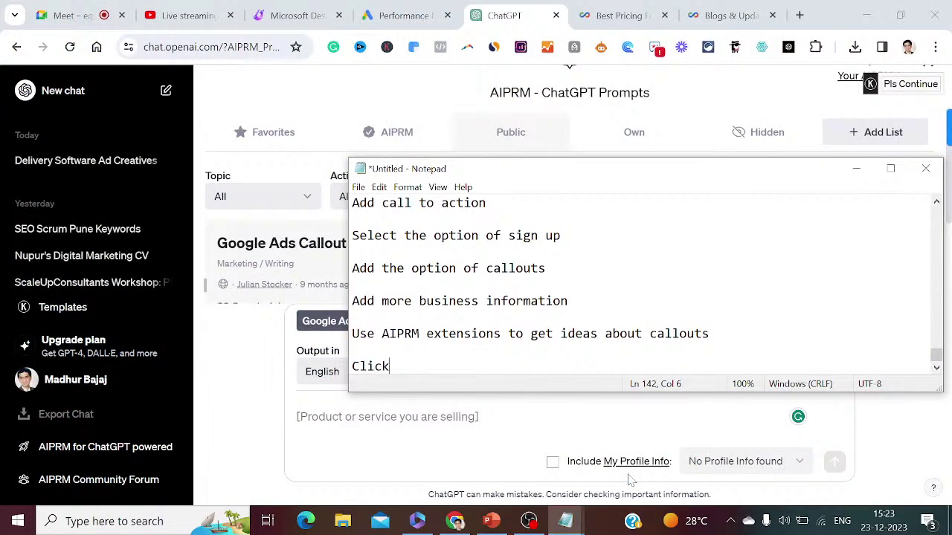
pyautogui.write(' on Google Ads Callouts ')
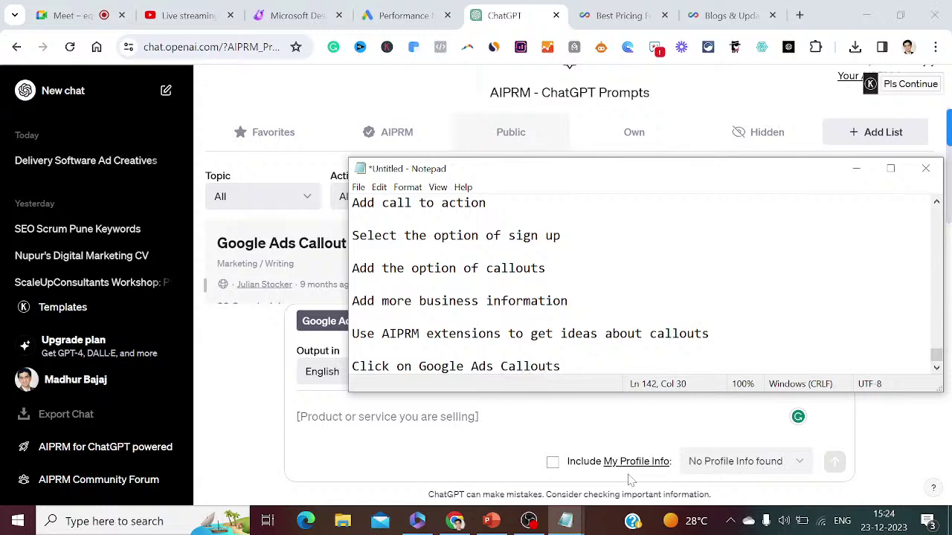
pyautogui.write('Extension')
pyautogui.press('Return')
pyautogui.press('Return')
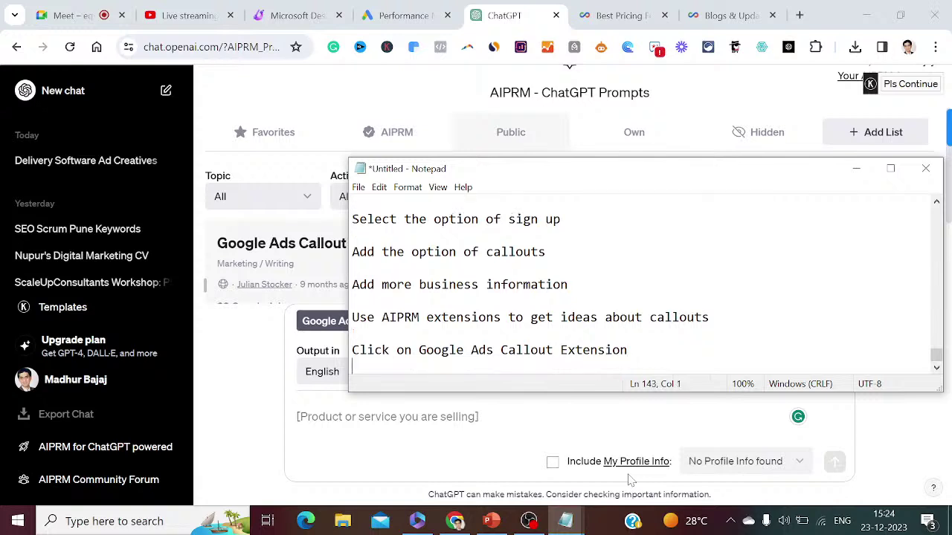
pyautogui.click(856, 168)
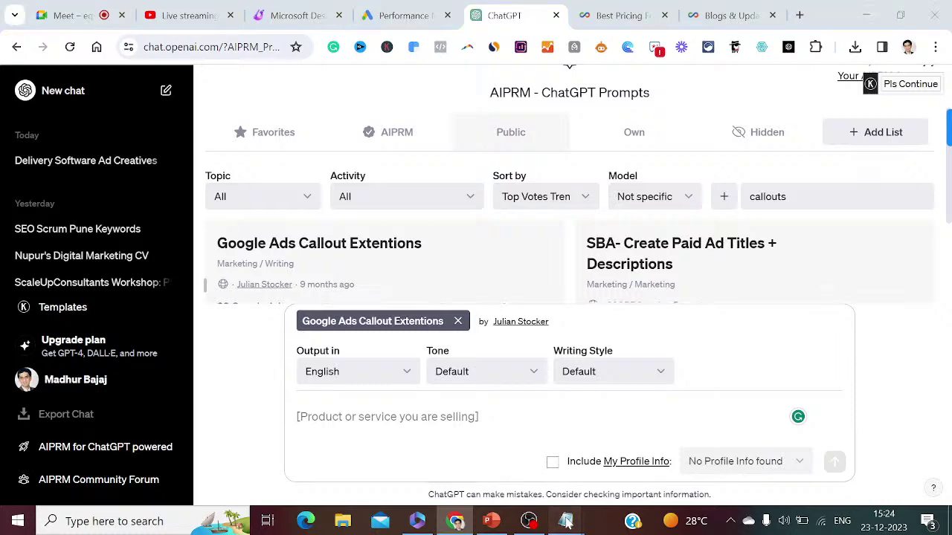
# - Bring the Notepad window with the setup notes back up for the next line
pyautogui.moveTo(567, 522)
pyautogui.click(646, 465)
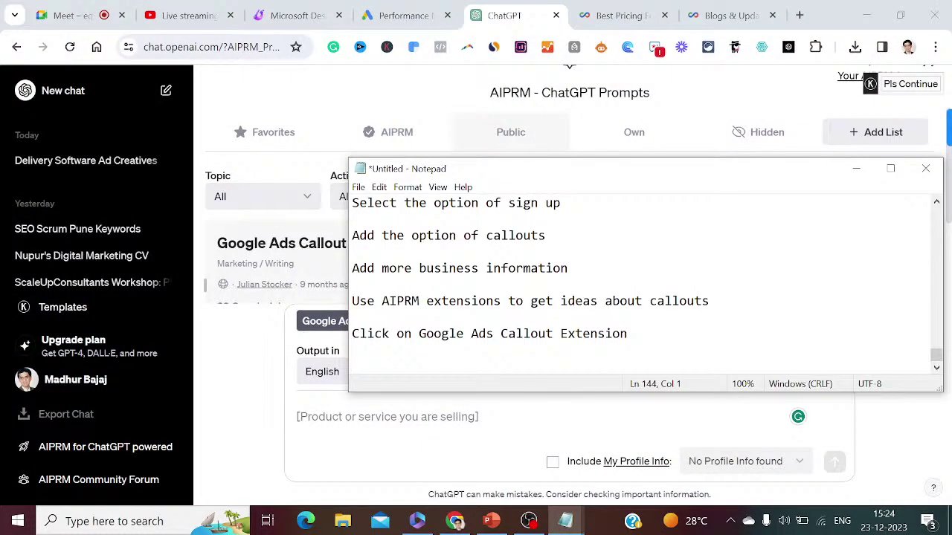
# - Add the line "Enter the product or service you are selling" to the Notepad notes
pyautogui.write('Enter the product or ')
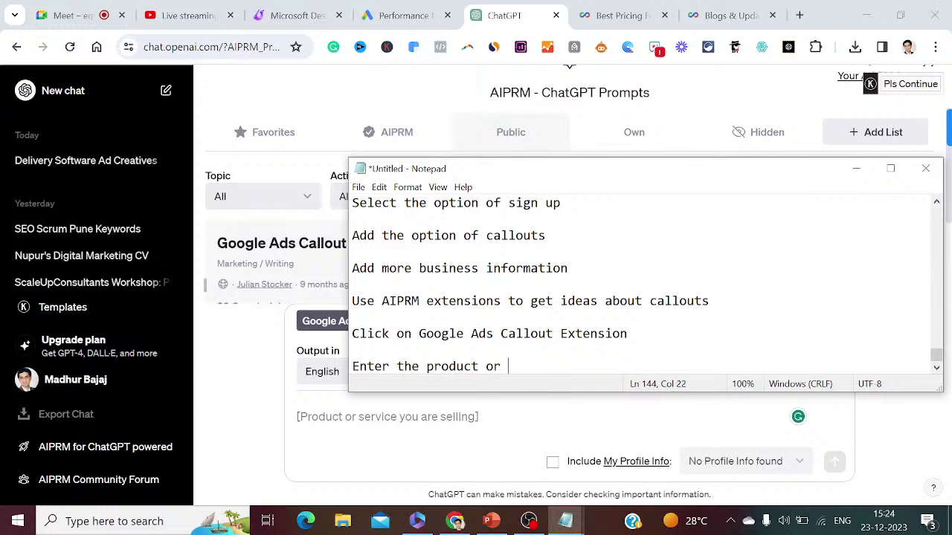
pyautogui.write('service you a')
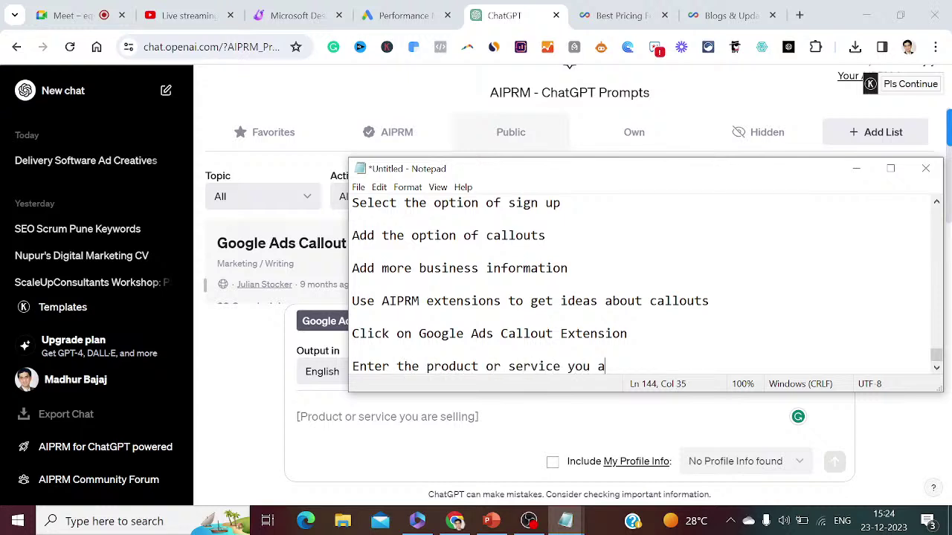
pyautogui.write('re selling')
pyautogui.press('Return')
pyautogui.press('Return')
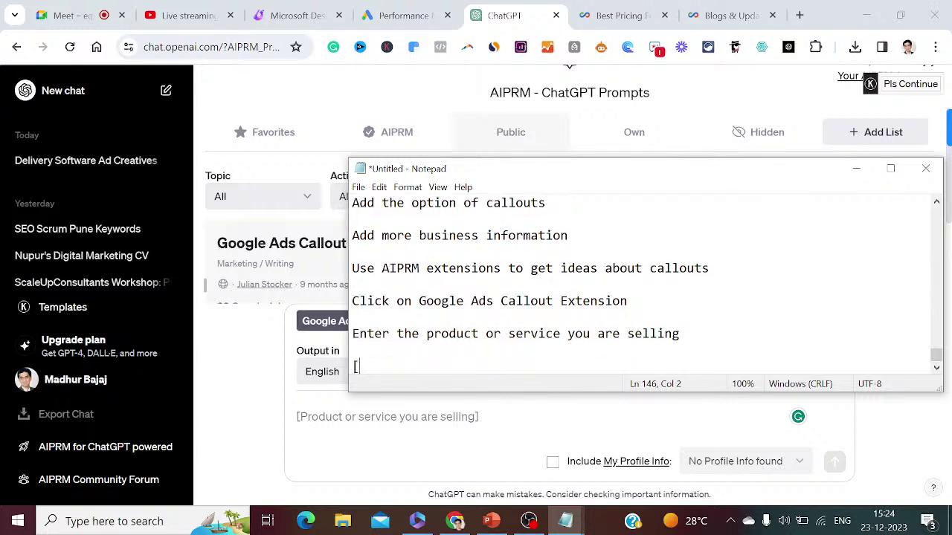
# - Write the example product "[last mile delivery software" on the new line of the notes
pyautogui.write('[del')
pyautogui.press('BackSpace')
pyautogui.press('BackSpace')
pyautogui.press('BackSpace')
pyautogui.write('last miuil')
pyautogui.press('BackSpace')
pyautogui.press('BackSpace')
pyautogui.press('BackSpace')
pyautogui.write('le delivery software')
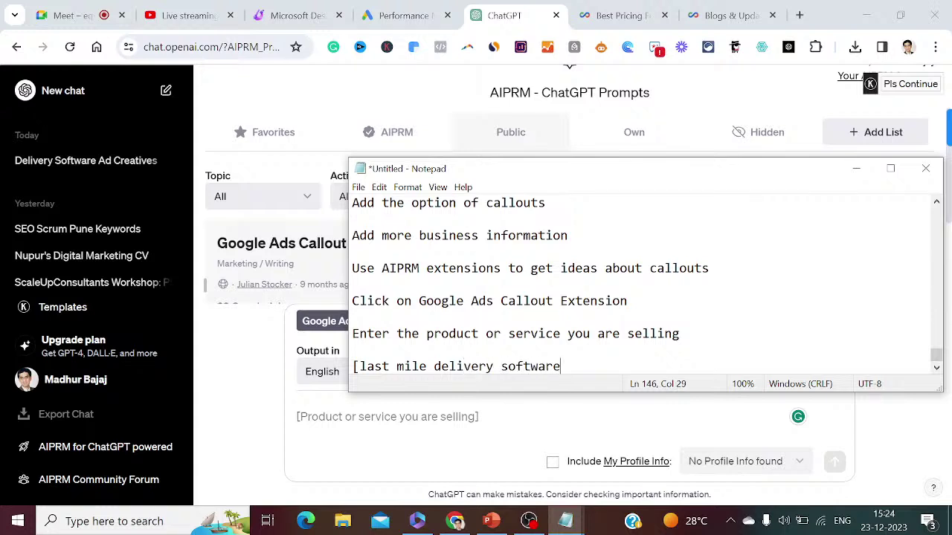
# - Switch to ChatGPT and submit last mile delivery software, opened with a square bracket, to the Google Ads Callout Extentions prompt
pyautogui.hotkey('alt', 'Tab')
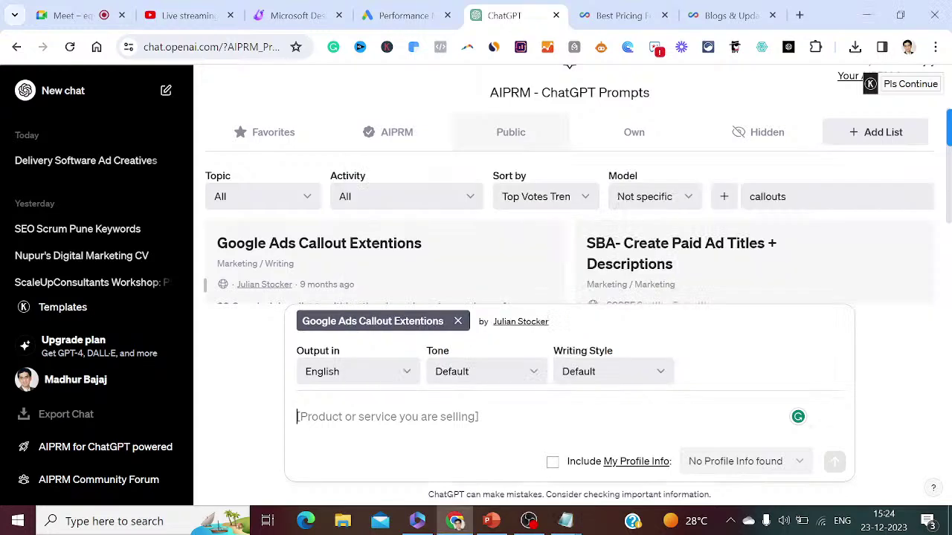
pyautogui.write('[')
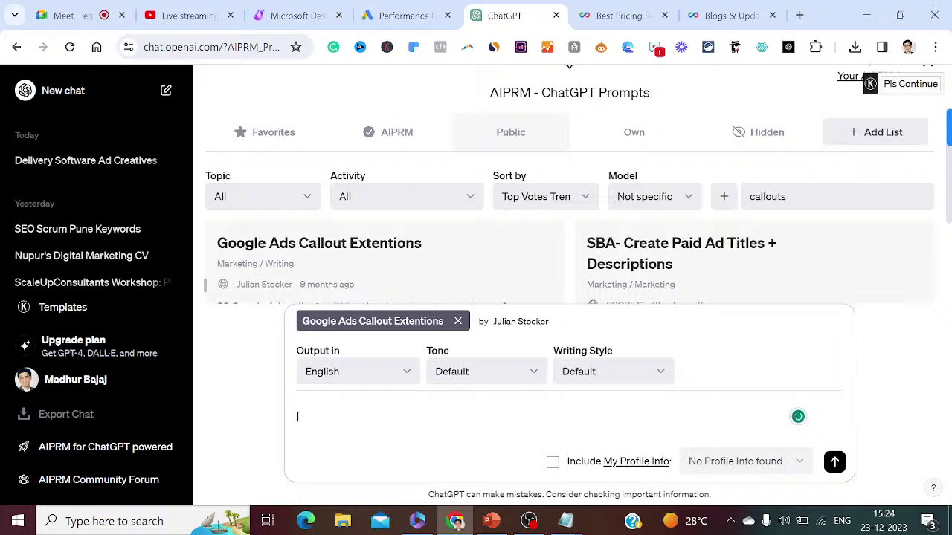
pyautogui.write('last mile delivery soft')
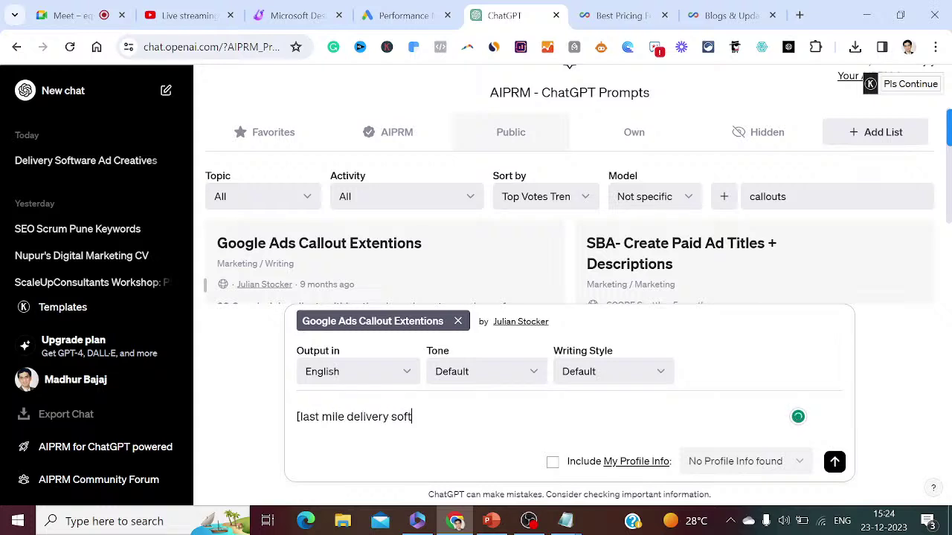
pyautogui.write('ware')
pyautogui.press('Return')
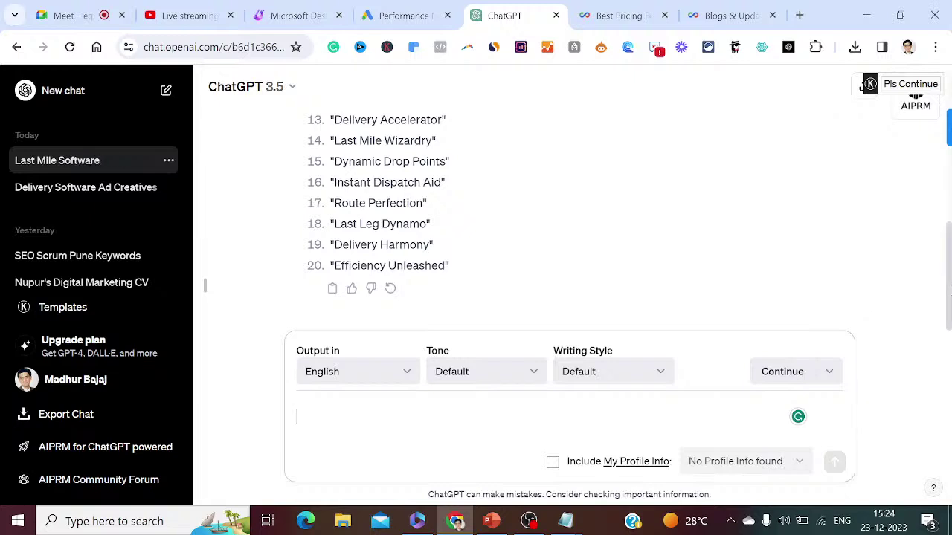
# - Copy the first generated callout, "Effortless Last Mile", without its quotation marks
pyautogui.scroll(2, 951, 250)
pyautogui.moveTo(950, 249); pyautogui.dragTo(951, 168)
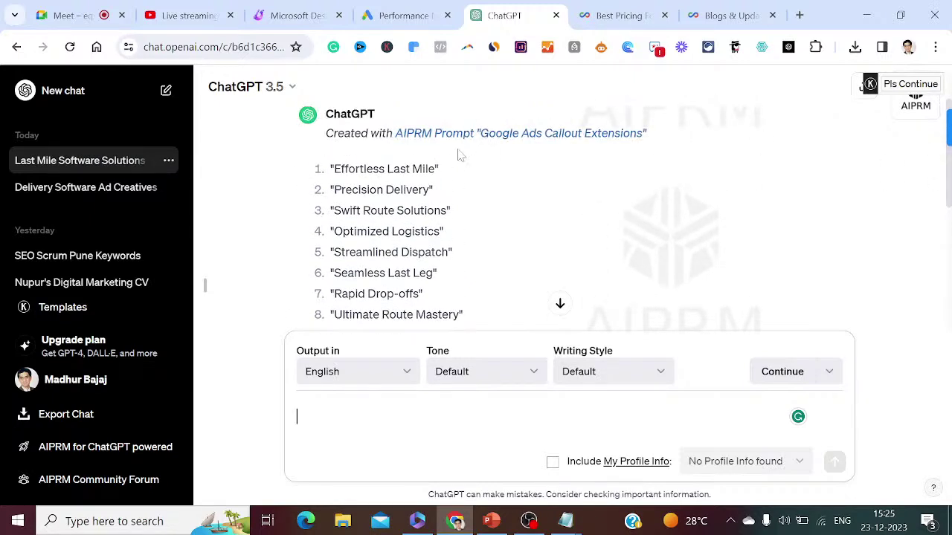
pyautogui.moveTo(437, 169); pyautogui.dragTo(333, 169)
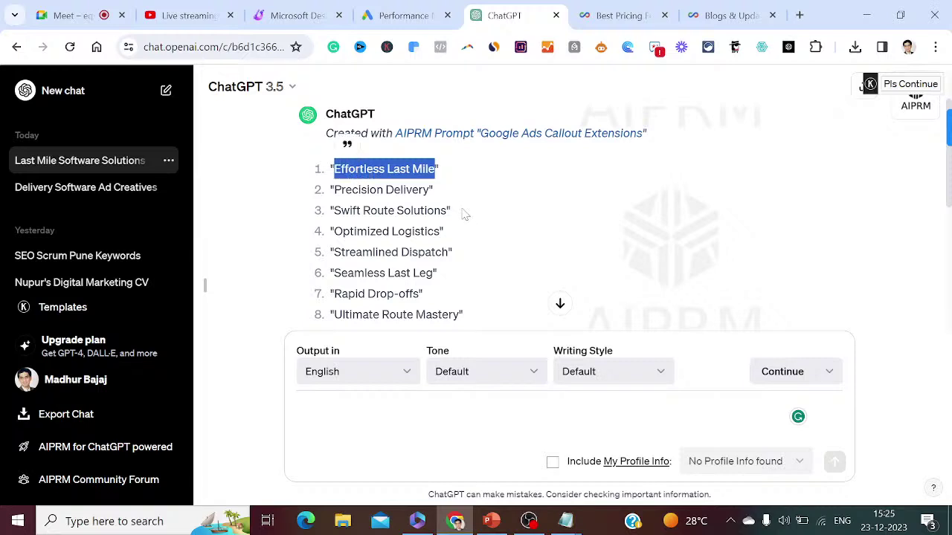
# - Switch to the Google Ads campaign and open the form for adding campaign-level callouts
pyautogui.click(413, 15)
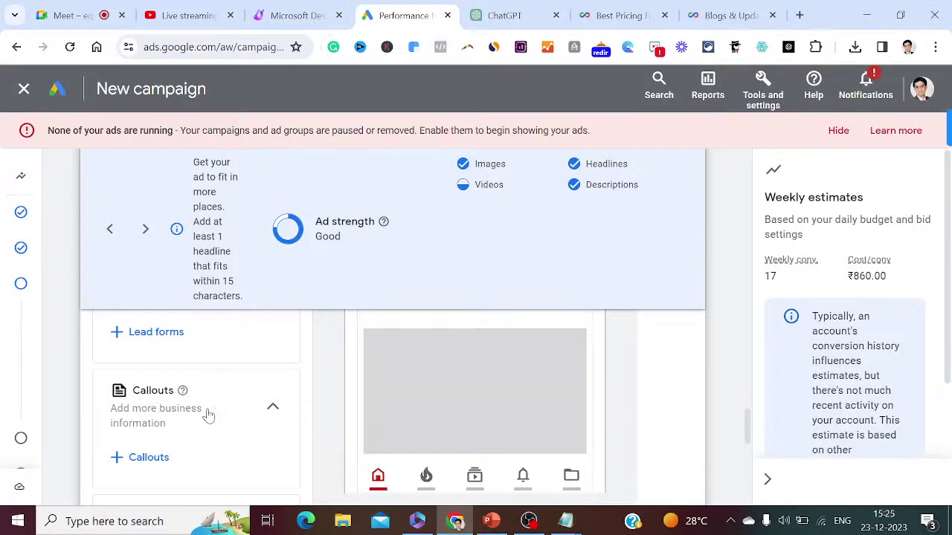
pyautogui.click(153, 458)
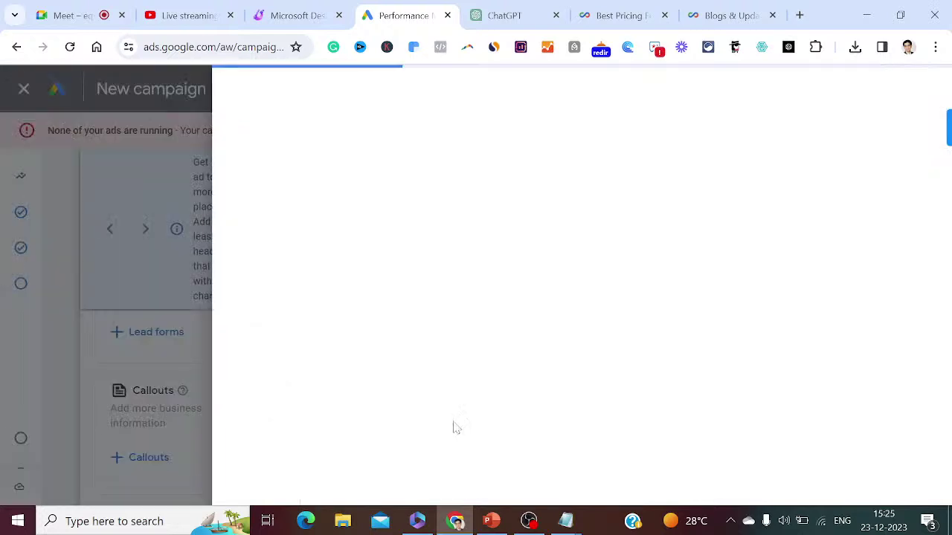
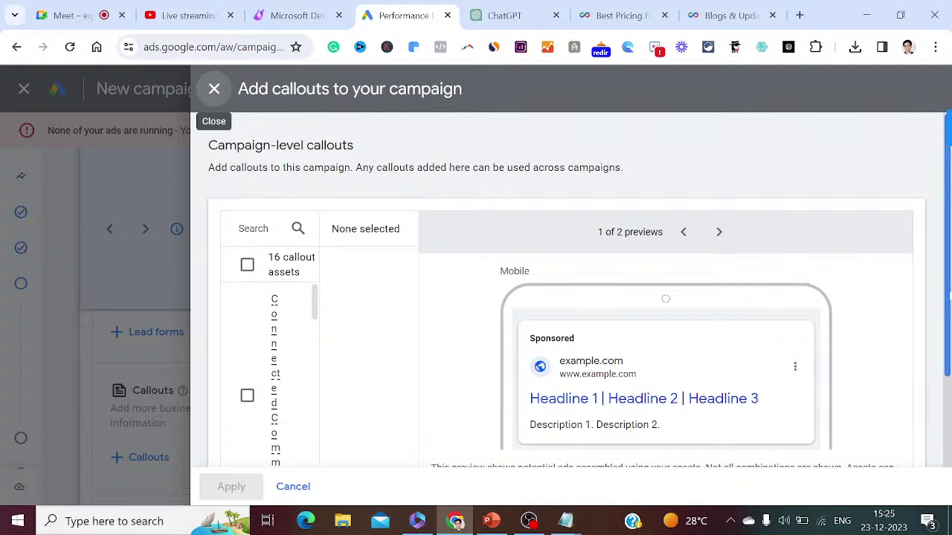
pyautogui.moveTo(948, 298); pyautogui.dragTo(949, 427)
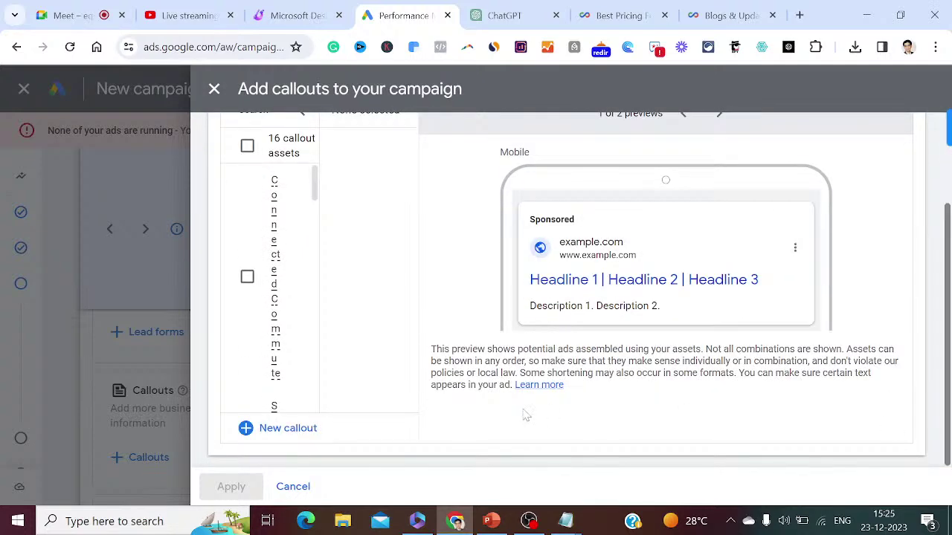
# - Return to the Notepad notes and add the line "Click on + New callout"
pyautogui.moveTo(566, 519)
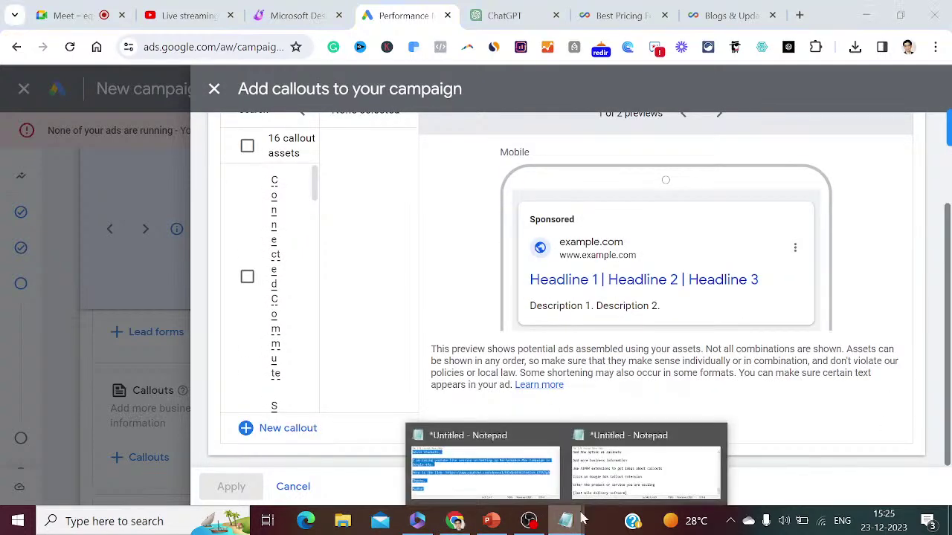
pyautogui.click(614, 497)
pyautogui.press('Return')
pyautogui.press('Return')
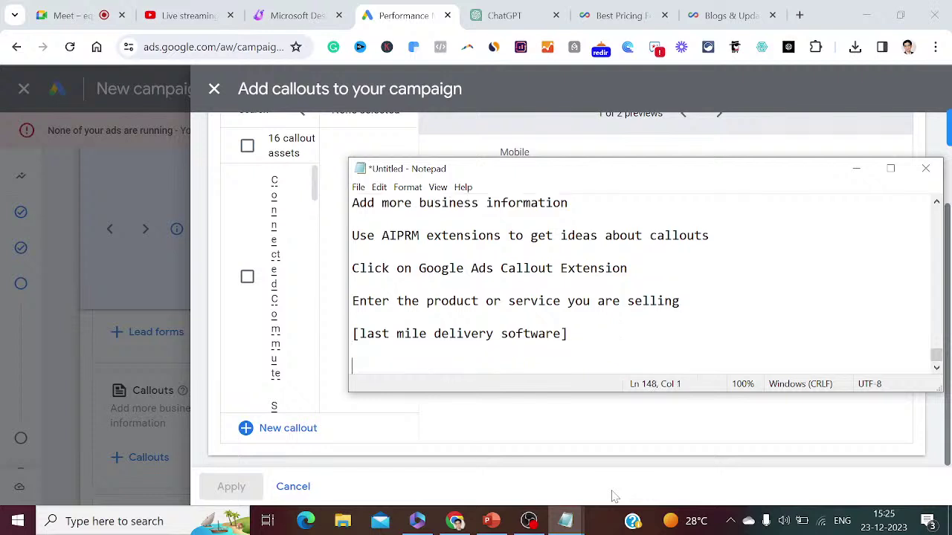
pyautogui.write('Click on + New ')
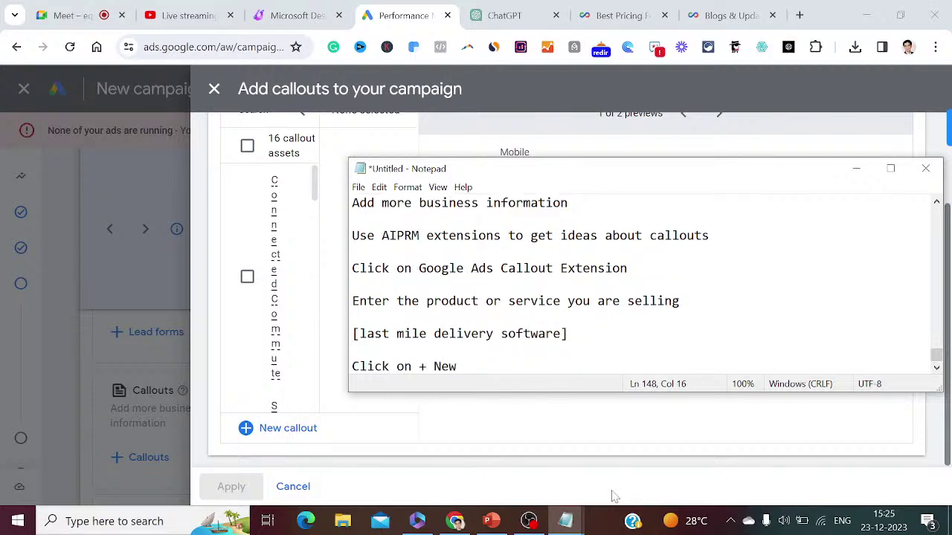
pyautogui.write('callout')
pyautogui.press('Return')
pyautogui.press('Return')
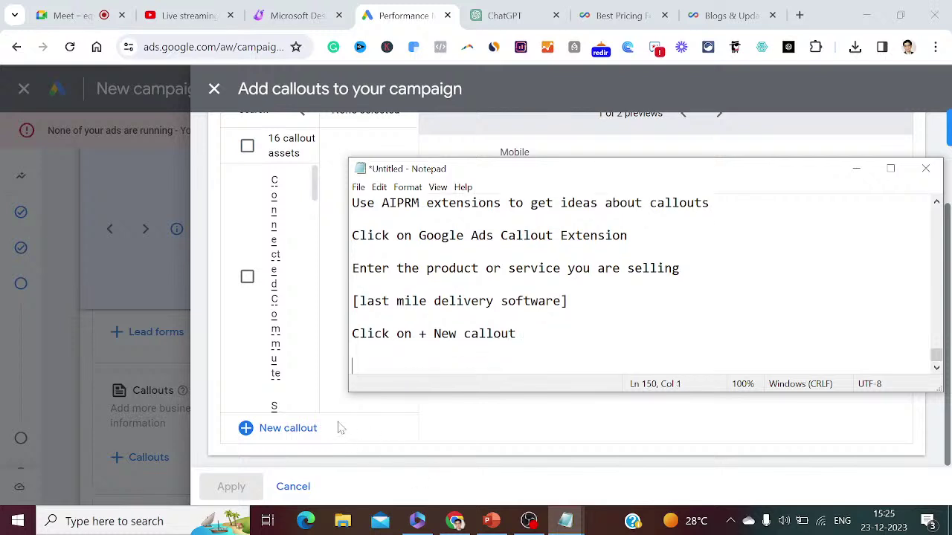
# - Start a new callout in Google Ads and enter "Effortless Last Mile" as callout text 1
pyautogui.click(301, 429)
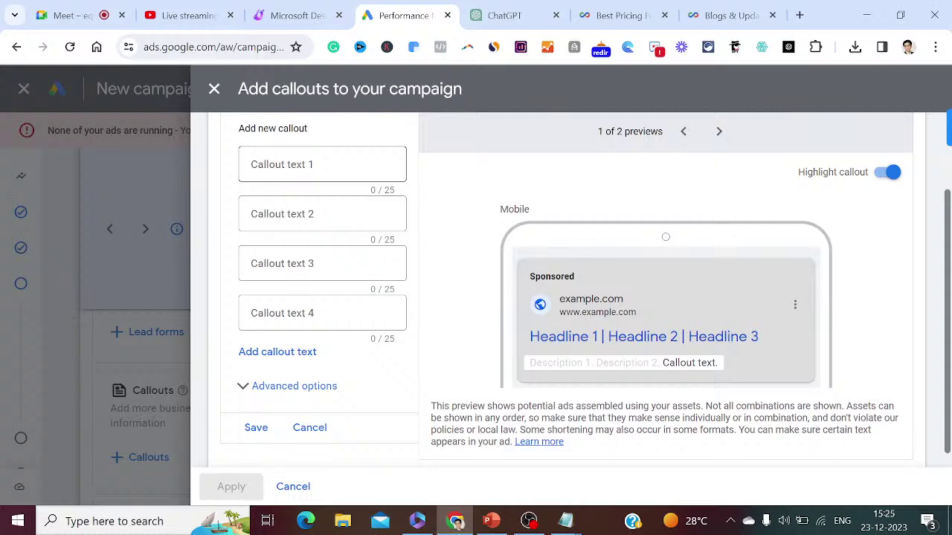
pyautogui.click(330, 163)
pyautogui.write('Effortless Last Mile')
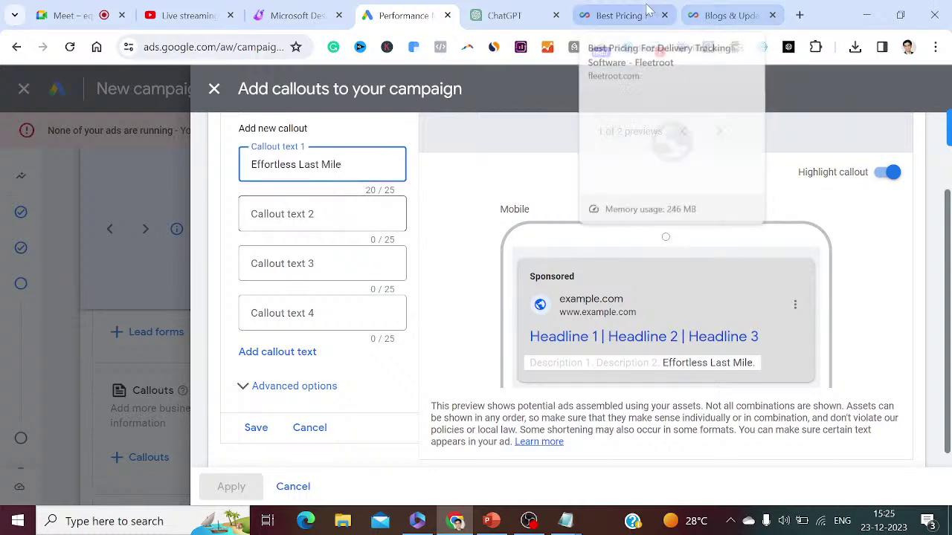
# - Copy "Precision Delivery" from the ChatGPT list into callout text 2 in Google Ads
pyautogui.press('Tab')
pyautogui.click(519, 14)
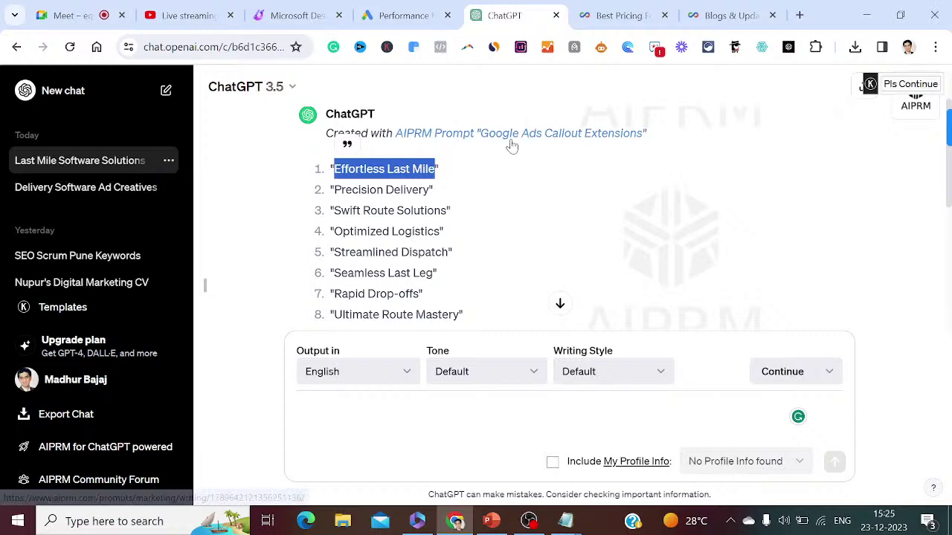
pyautogui.moveTo(432, 191); pyautogui.dragTo(334, 190)
pyautogui.hotkey('ctrl', 'c')
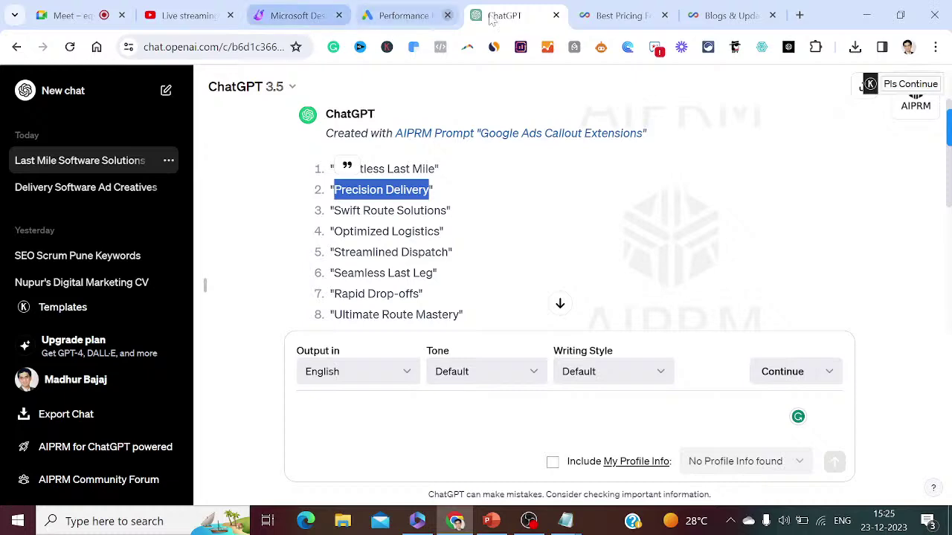
pyautogui.click(297, 15)
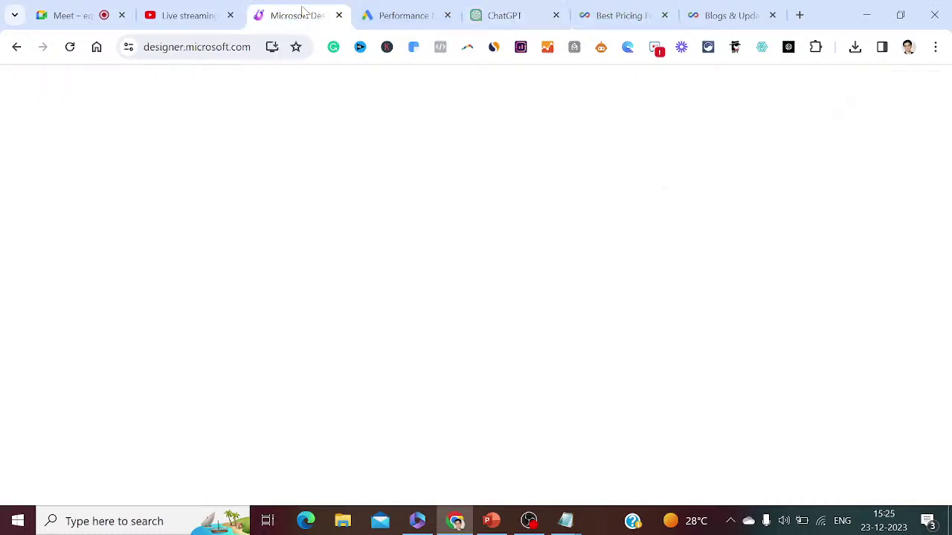
pyautogui.click(408, 15)
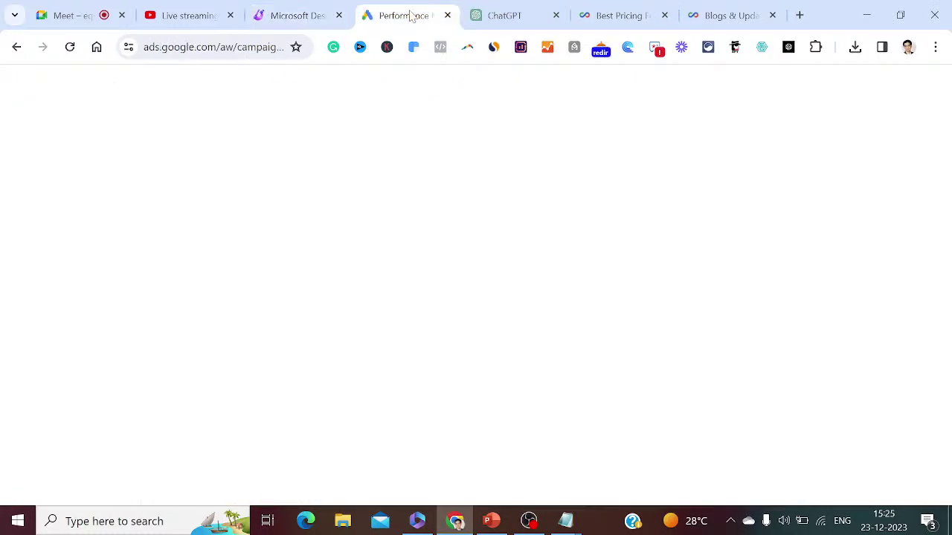
pyautogui.hotkey('ctrl', 'v')
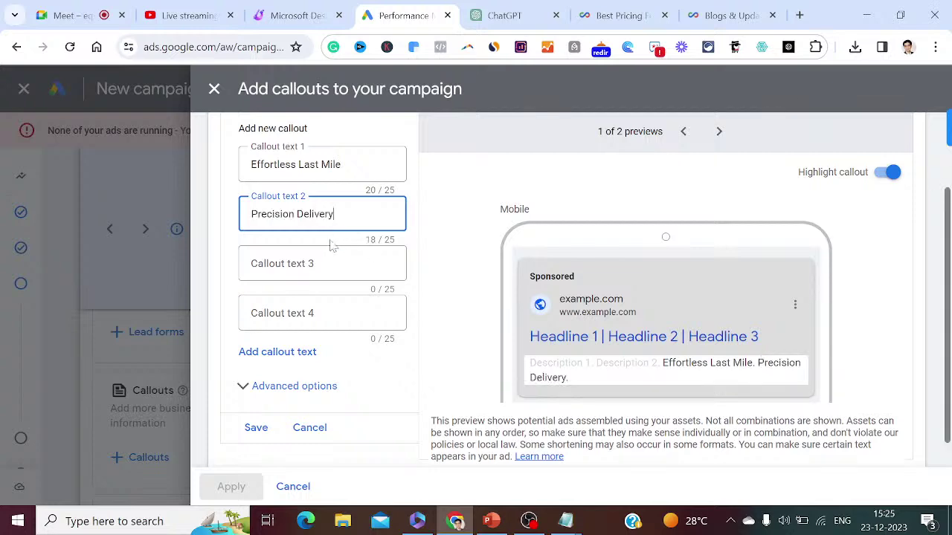
# - Copy "Swift Route Solutions" from the ChatGPT list into callout text 3 in Google Ads
pyautogui.press('Tab')
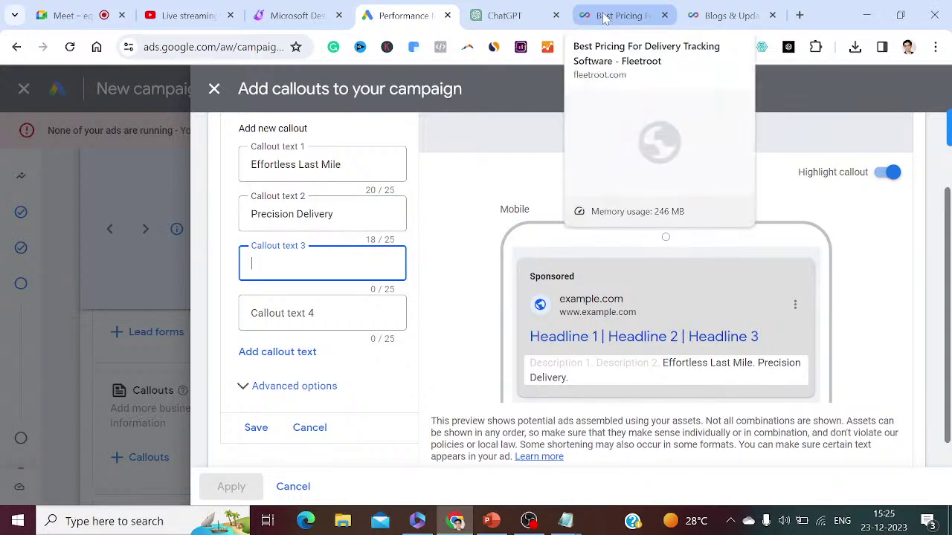
pyautogui.click(512, 16)
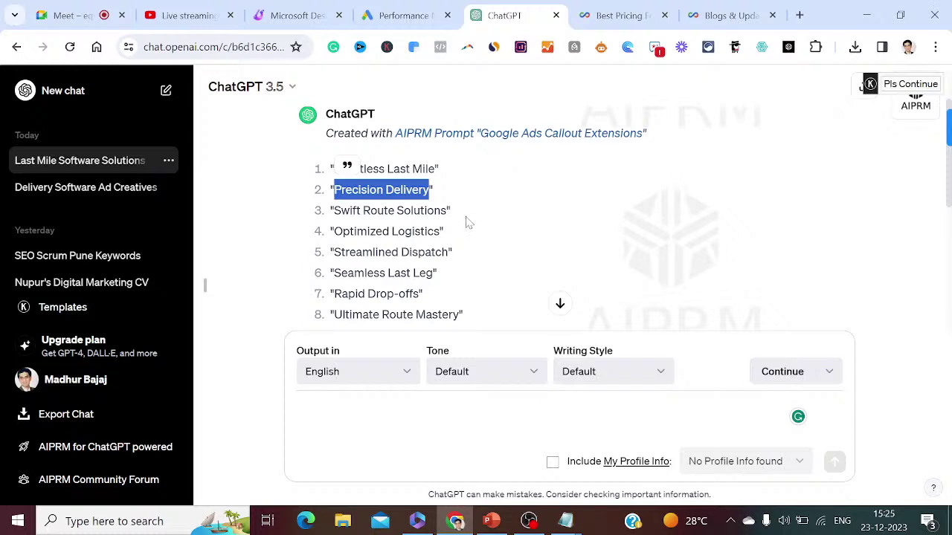
pyautogui.moveTo(446, 211); pyautogui.dragTo(334, 210)
pyautogui.hotkey('ctrl', 'c')
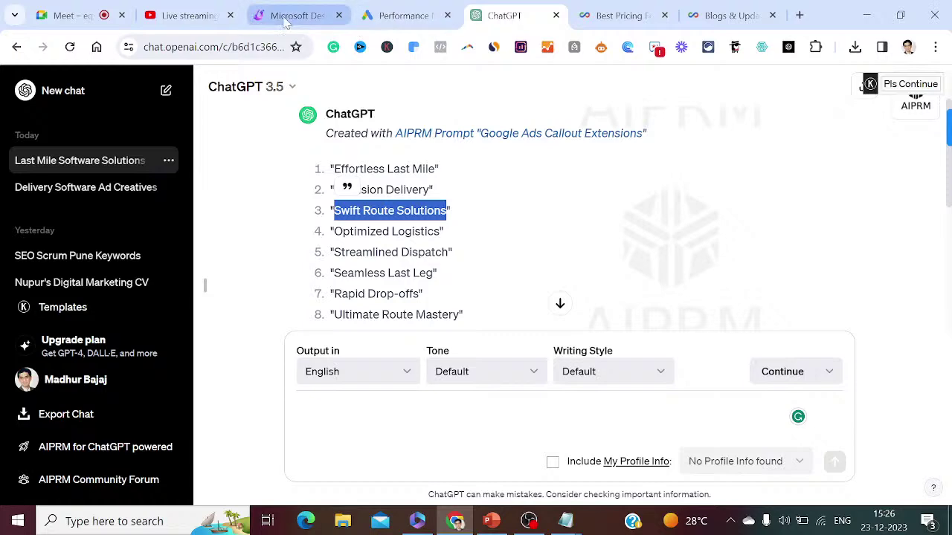
pyautogui.click(312, 15)
pyautogui.click(386, 11)
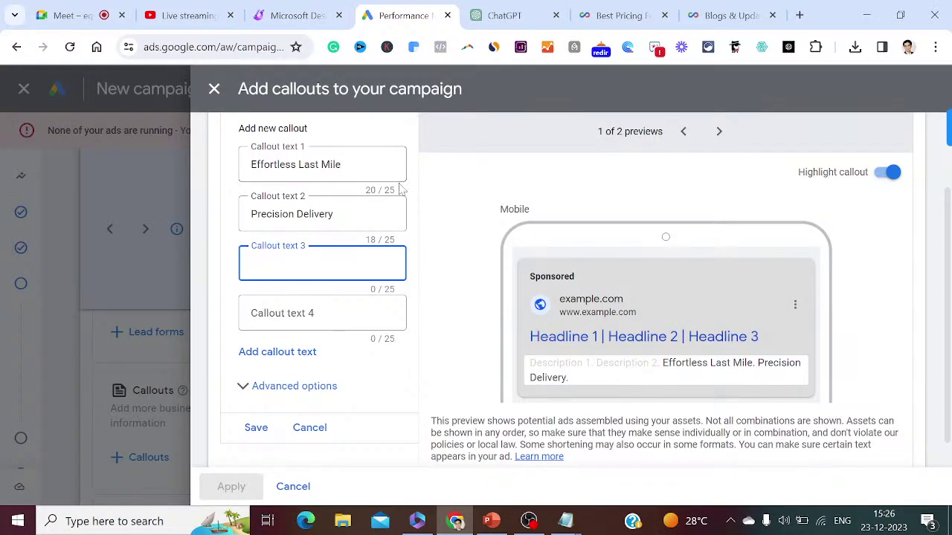
pyautogui.hotkey('ctrl', 'v')
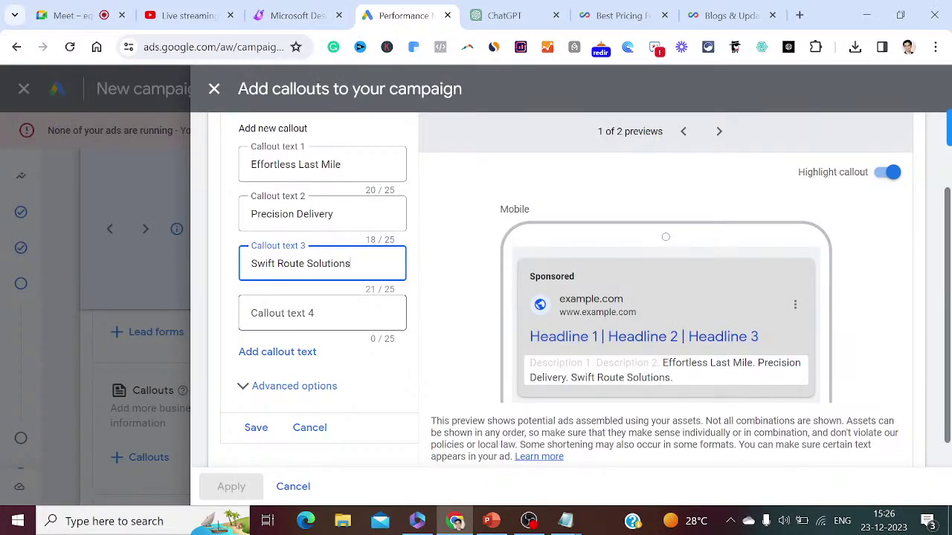
# - Copy "Optimized Logistics" from the ChatGPT list into callout text 4 in Google Ads
pyautogui.click(322, 313)
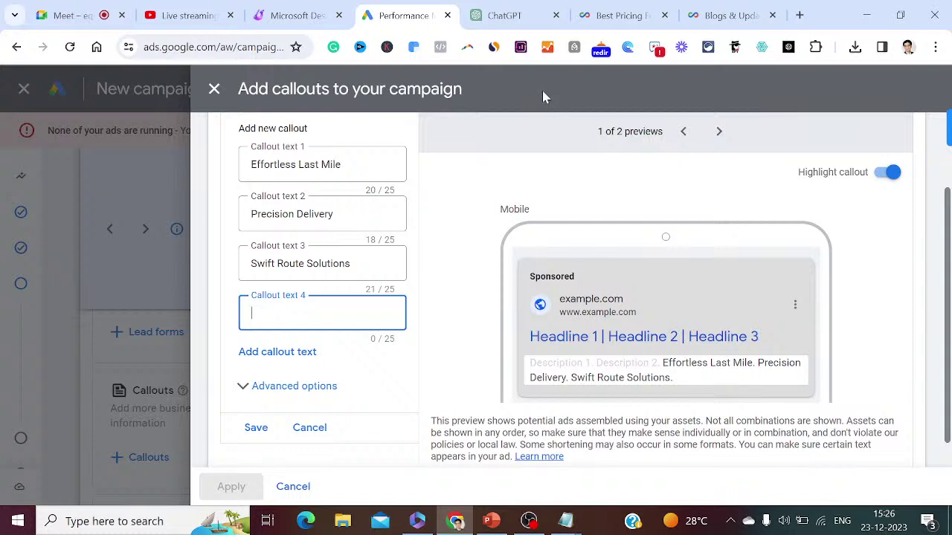
pyautogui.click(505, 19)
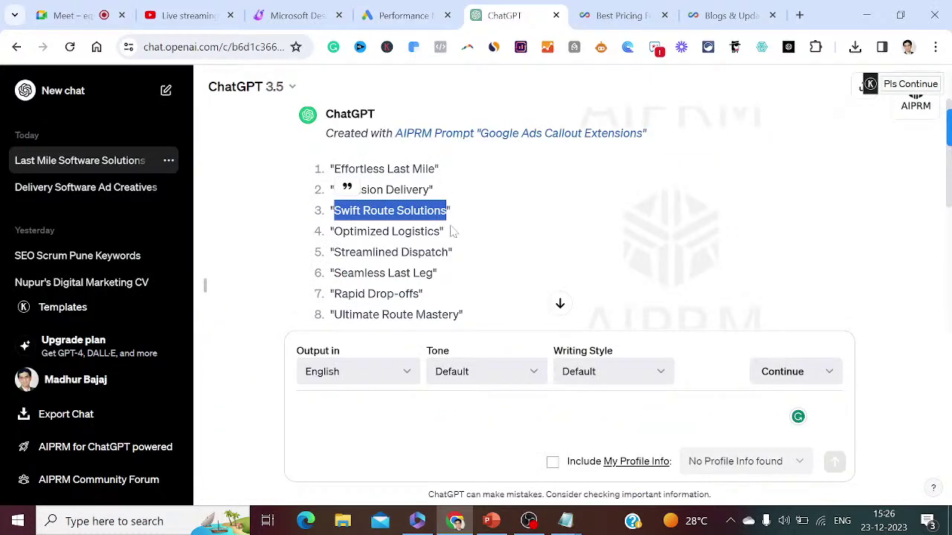
pyautogui.moveTo(441, 232); pyautogui.dragTo(334, 231)
pyautogui.hotkey('ctrl', 'c')
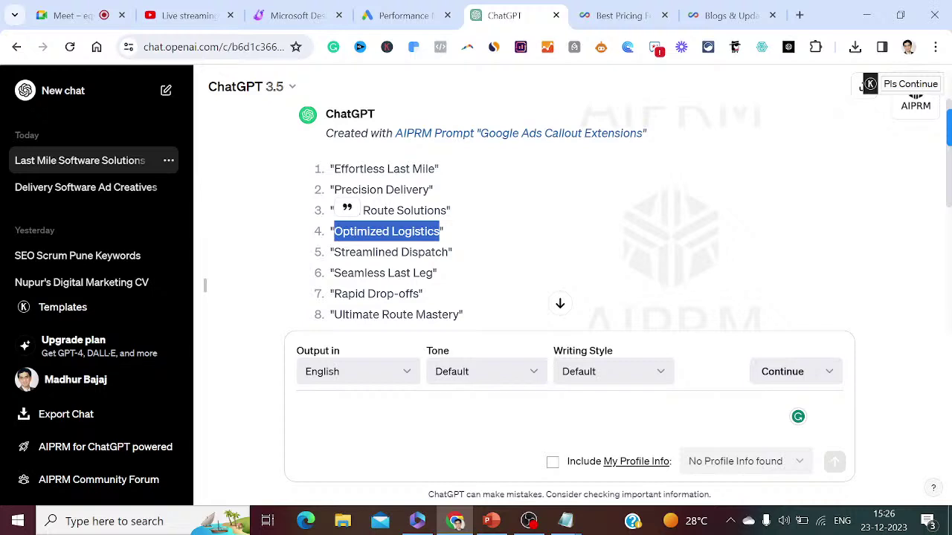
pyautogui.click(396, 18)
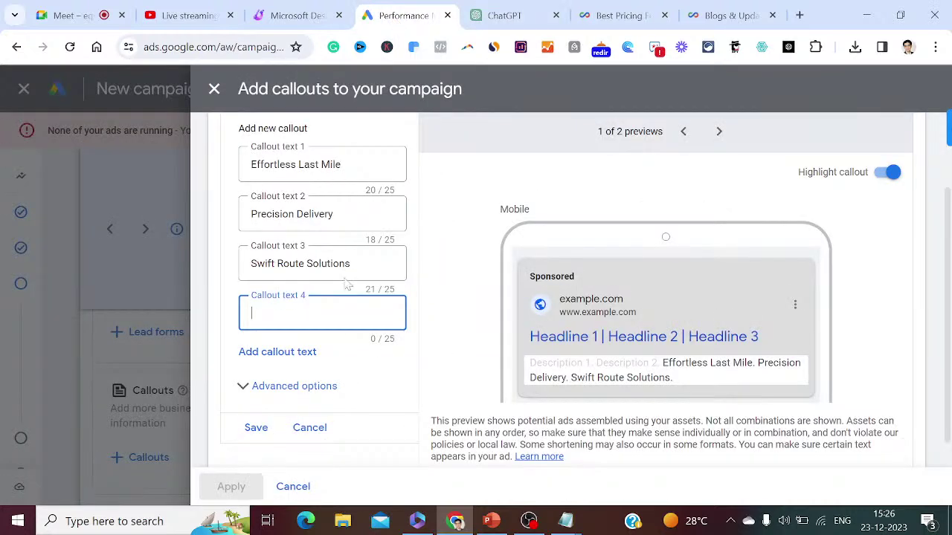
pyautogui.hotkey('ctrl', 'v')
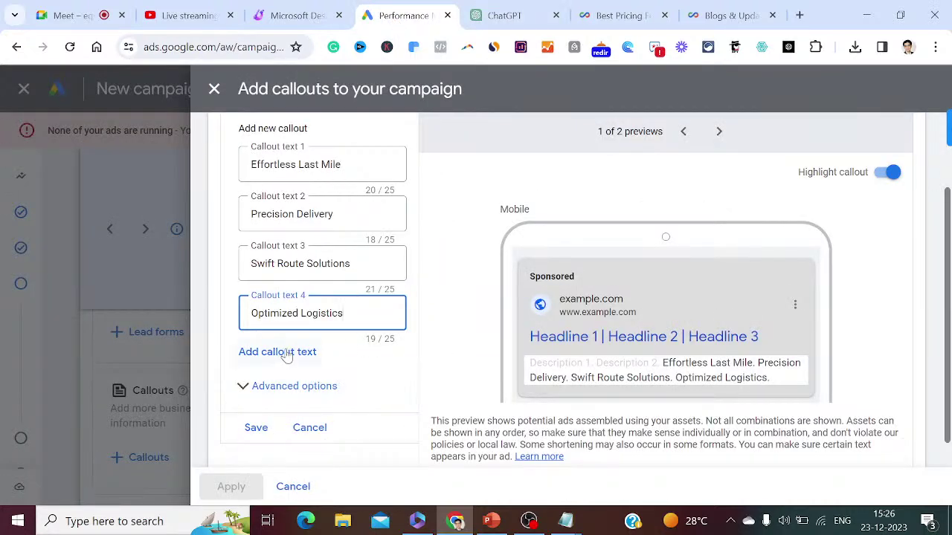
# - Copy "Streamlined Dispatch" from the ChatGPT list into a new callout text 5 in Google Ads
pyautogui.click(291, 352)
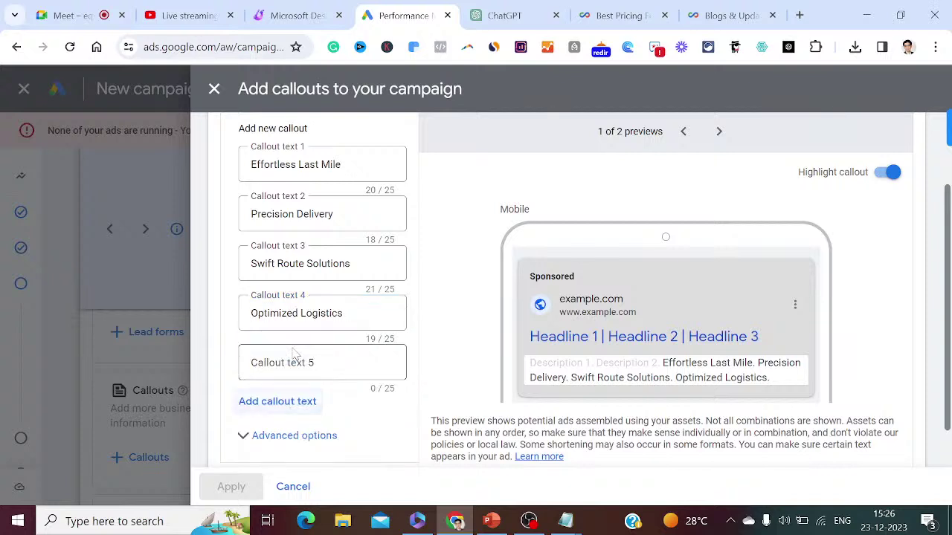
pyautogui.click(513, 19)
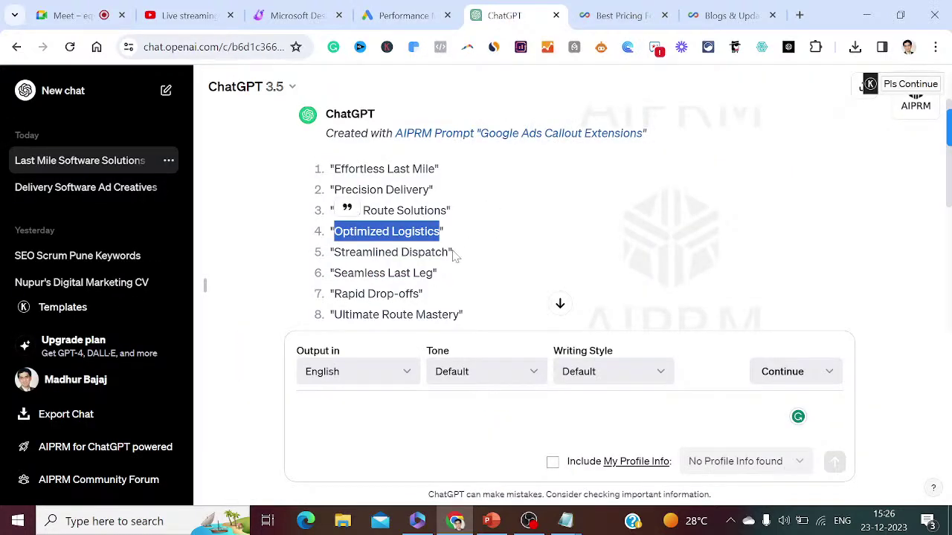
pyautogui.moveTo(449, 252); pyautogui.dragTo(334, 252)
pyautogui.hotkey('ctrl', 'c')
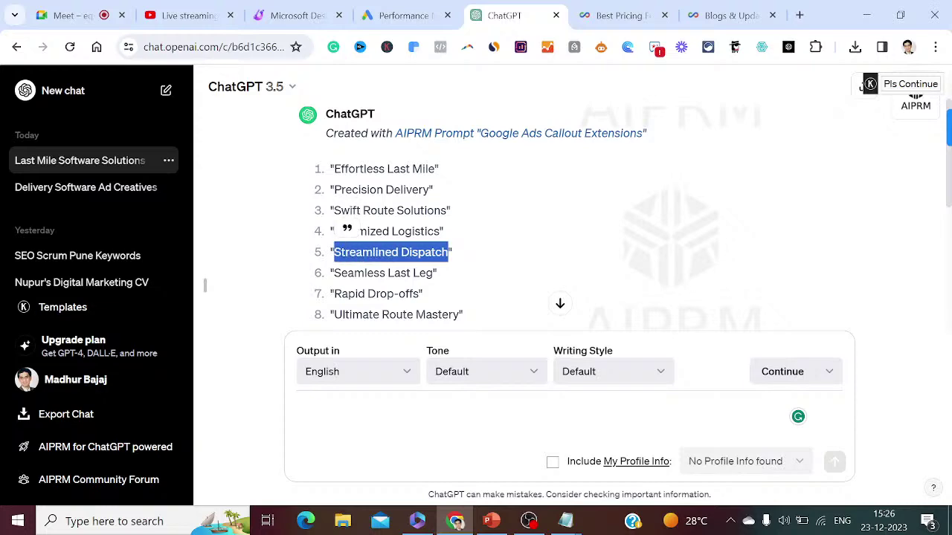
pyautogui.click(298, 15)
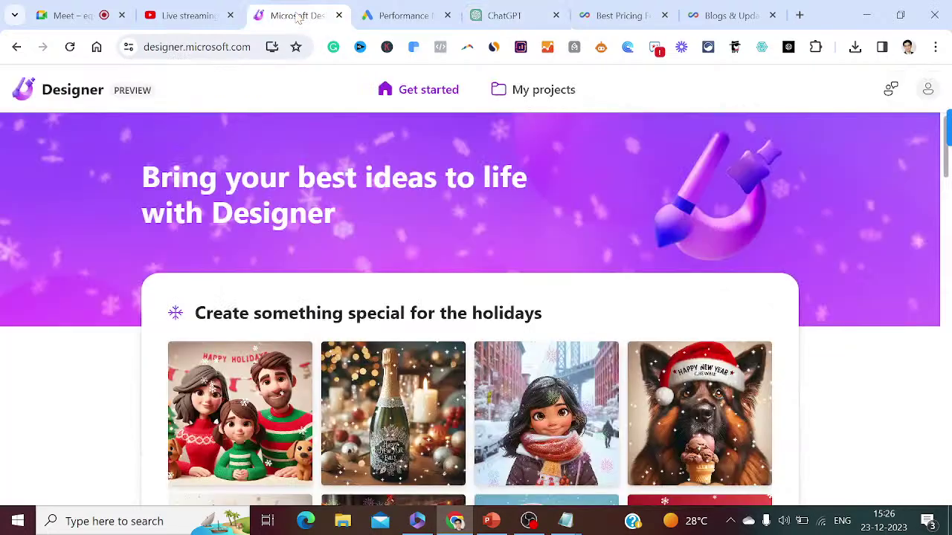
pyautogui.click(386, 9)
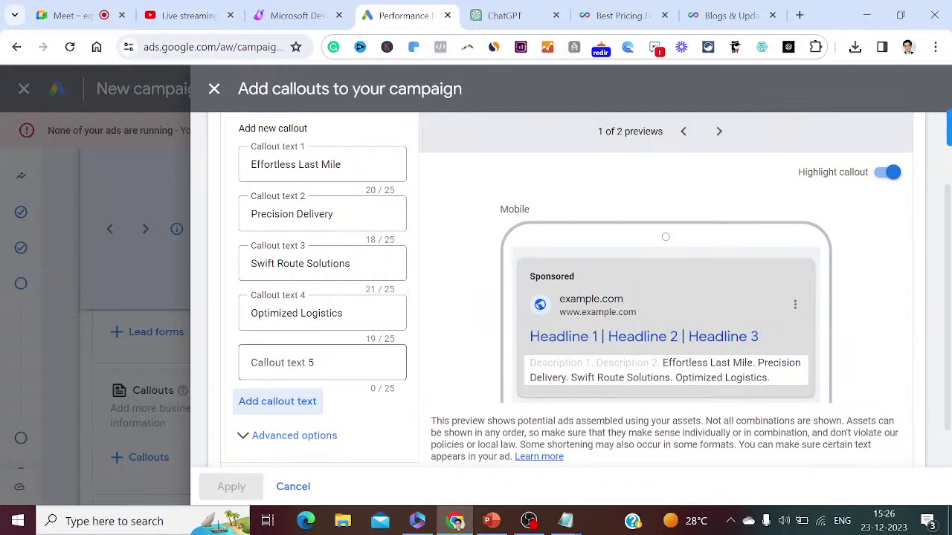
pyautogui.click(305, 363)
pyautogui.hotkey('ctrl', 'v')
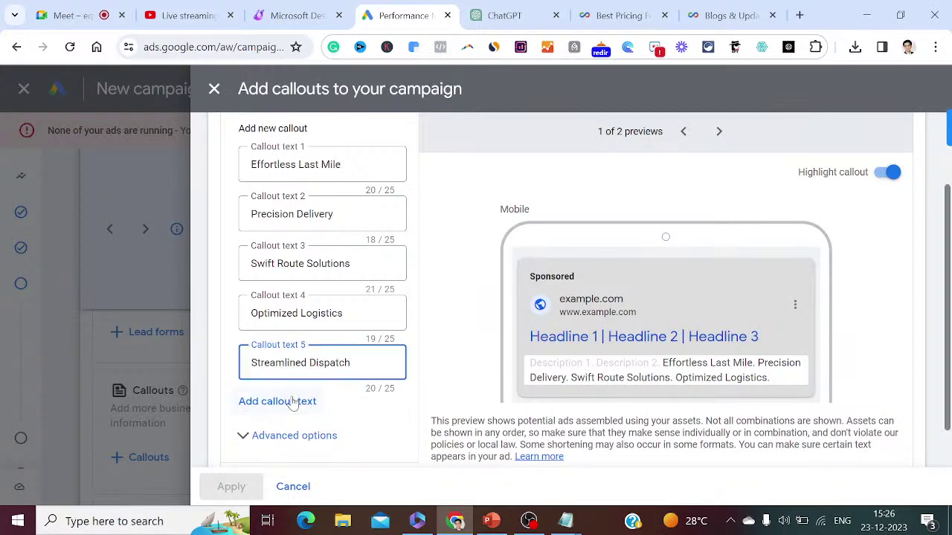
# - Copy "Seamless Last Leg" from the ChatGPT list into a new callout text 6 in Google Ads
pyautogui.click(292, 402)
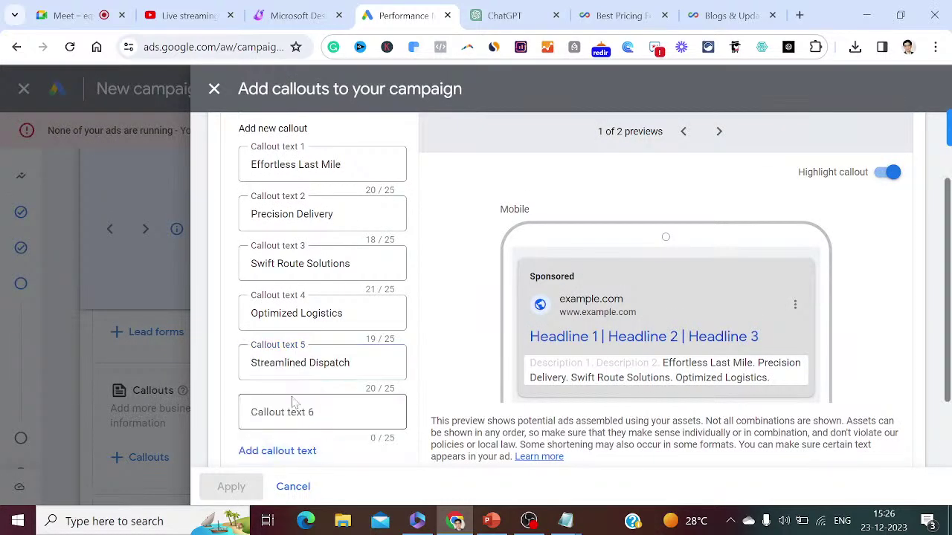
pyautogui.click(522, 16)
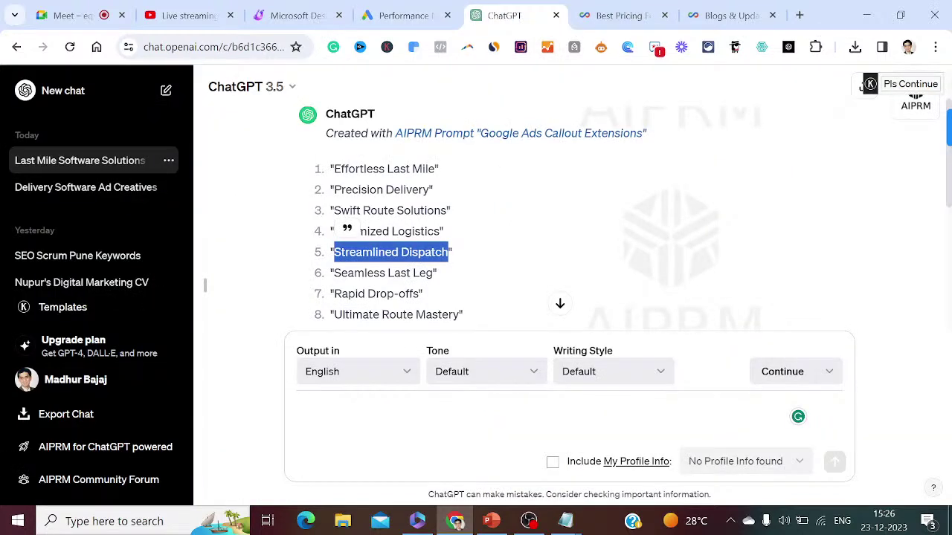
pyautogui.moveTo(434, 273); pyautogui.dragTo(334, 273)
pyautogui.hotkey('ctrl', 'c')
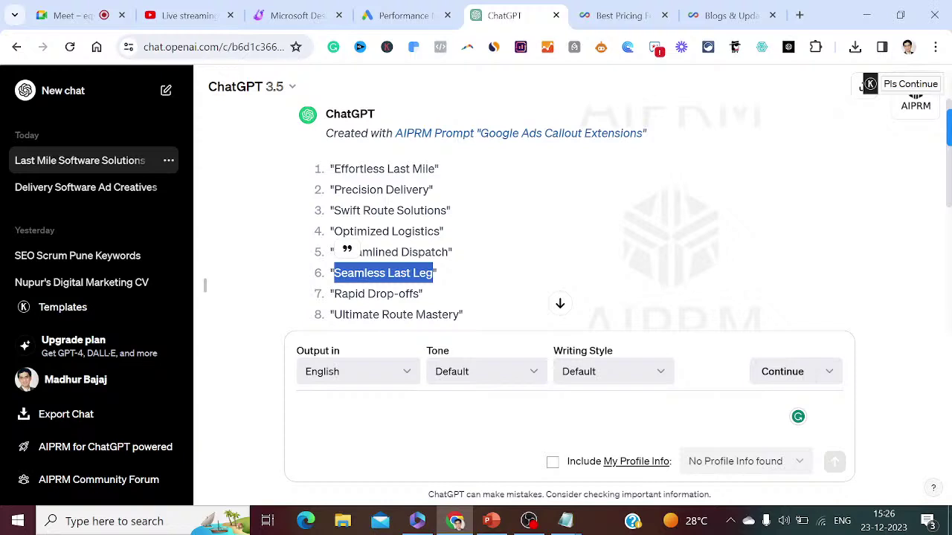
pyautogui.click(411, 15)
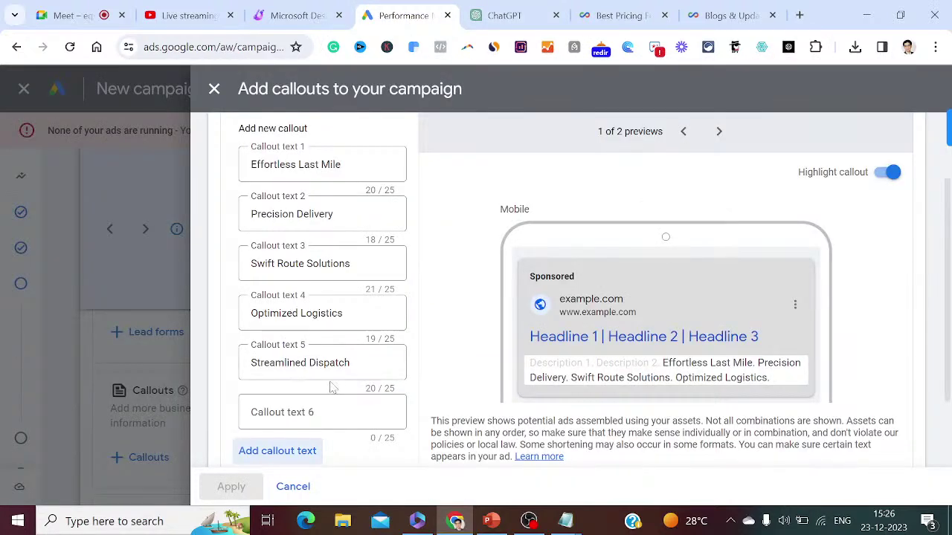
pyautogui.click(322, 412)
pyautogui.hotkey('ctrl', 'v')
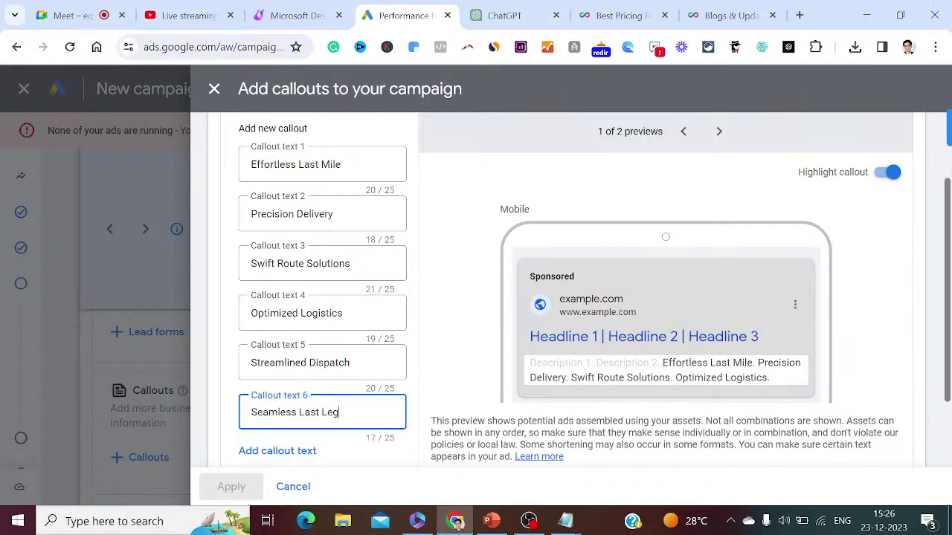
# - Copy "Rapid Drop-offs" from the ChatGPT list into a new callout text 7 in Google Ads
pyautogui.click(311, 451)
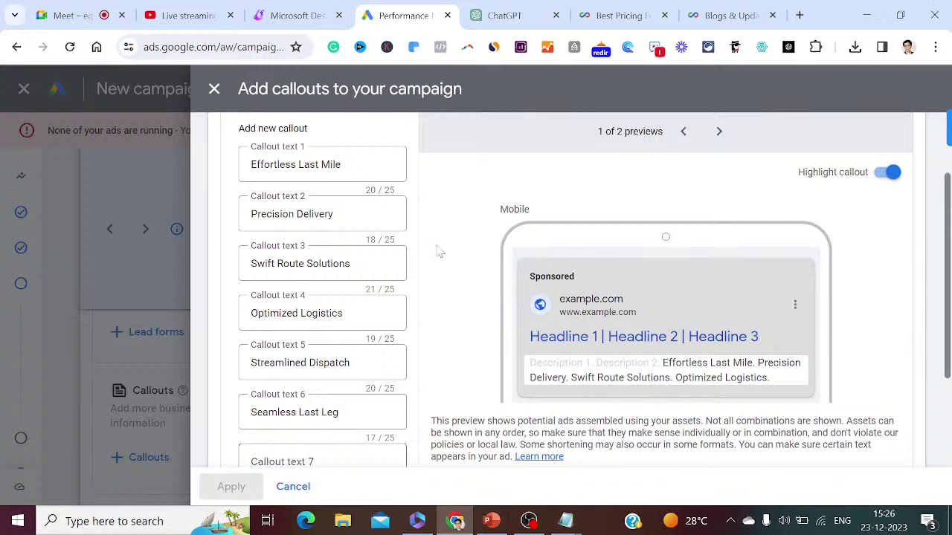
pyautogui.click(497, 16)
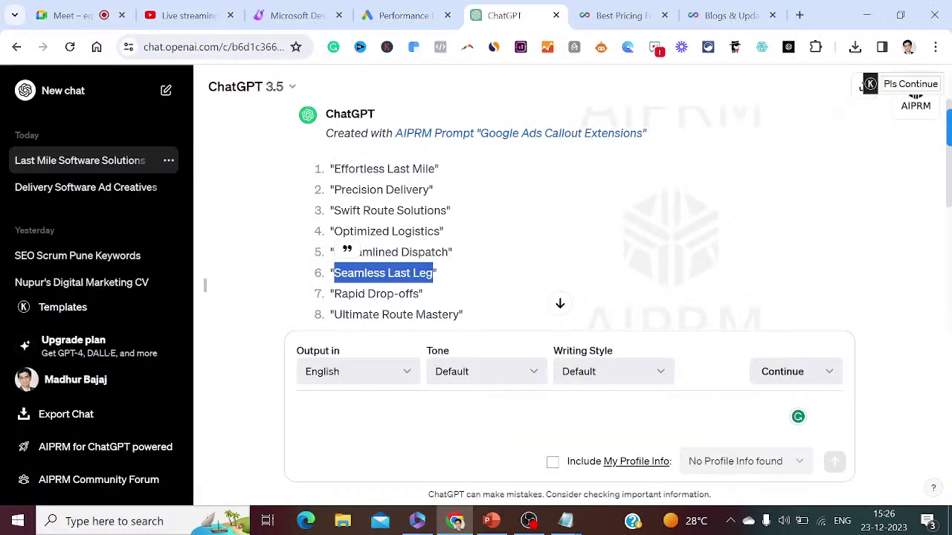
pyautogui.moveTo(421, 294); pyautogui.dragTo(334, 294)
pyautogui.hotkey('ctrl', 'c')
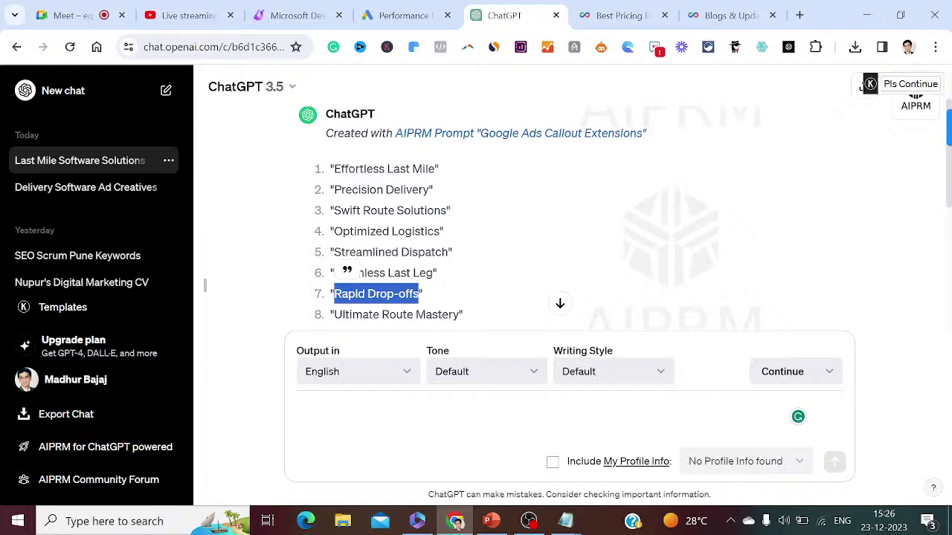
pyautogui.click(402, 15)
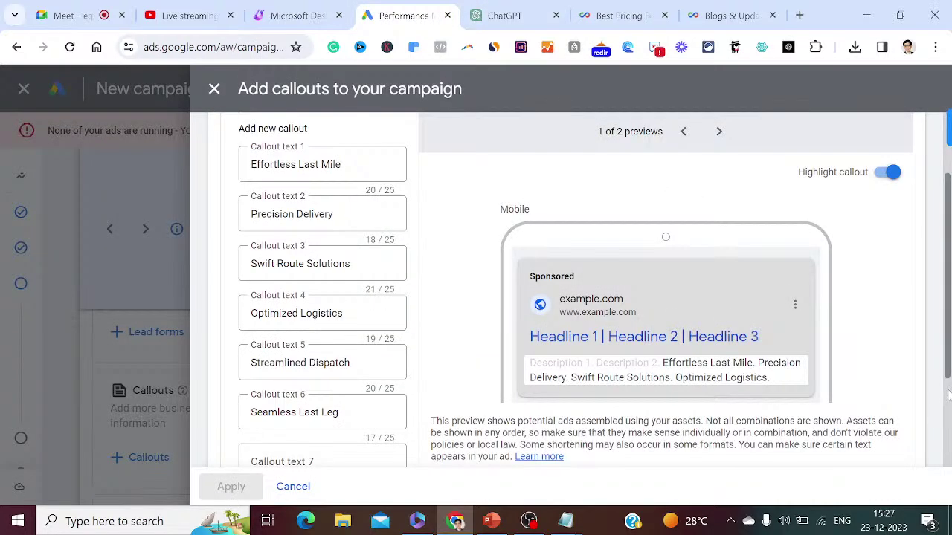
pyautogui.scroll(-2, 949, 396)
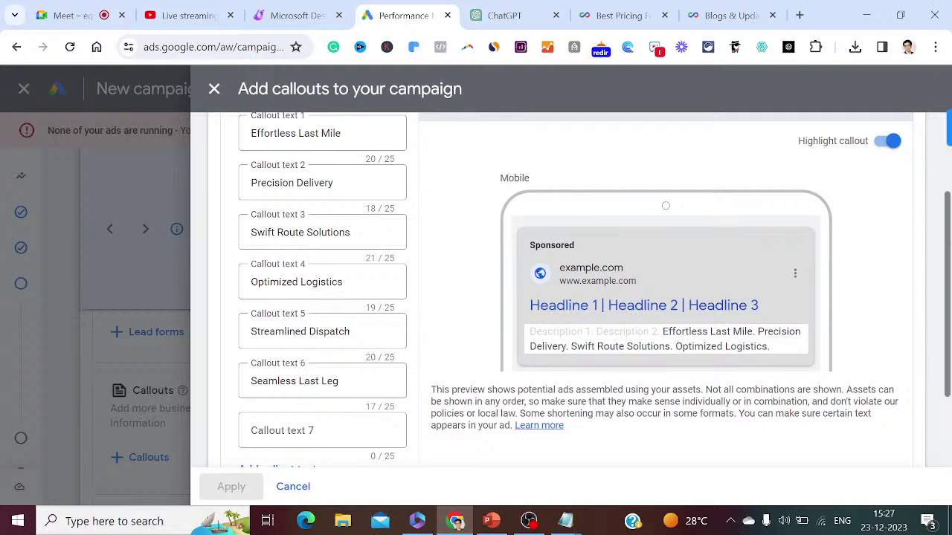
pyautogui.click(322, 430)
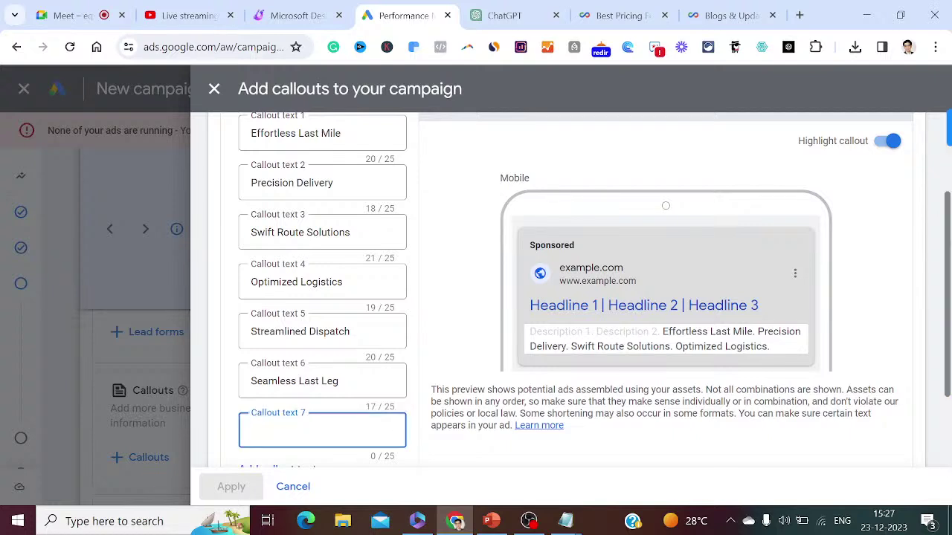
pyautogui.hotkey('ctrl', 'v')
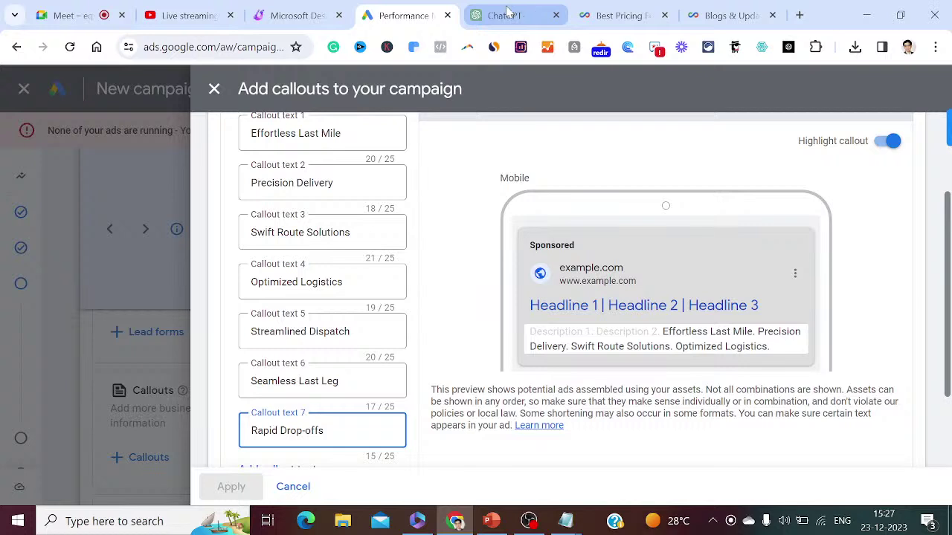
# - Copy "Ultimate Route Mastery" from the ChatGPT list into a new callout text 8 in Google Ads
pyautogui.click(535, 17)
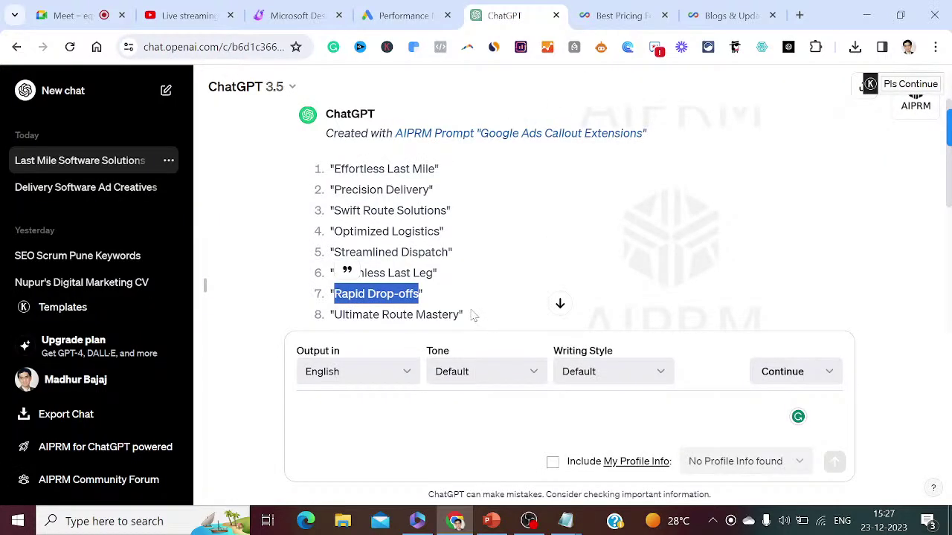
pyautogui.moveTo(460, 315); pyautogui.dragTo(334, 314)
pyautogui.hotkey('ctrl', 'c')
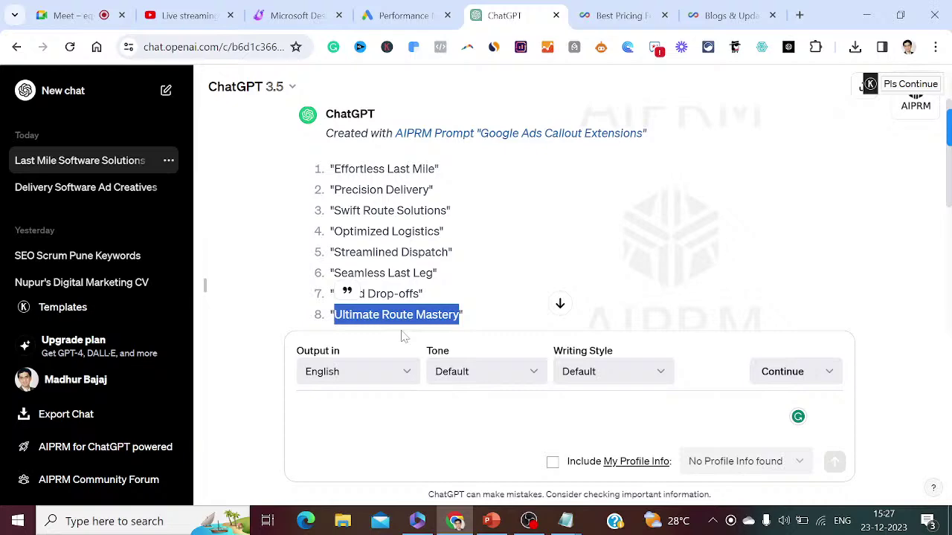
pyautogui.click(391, 16)
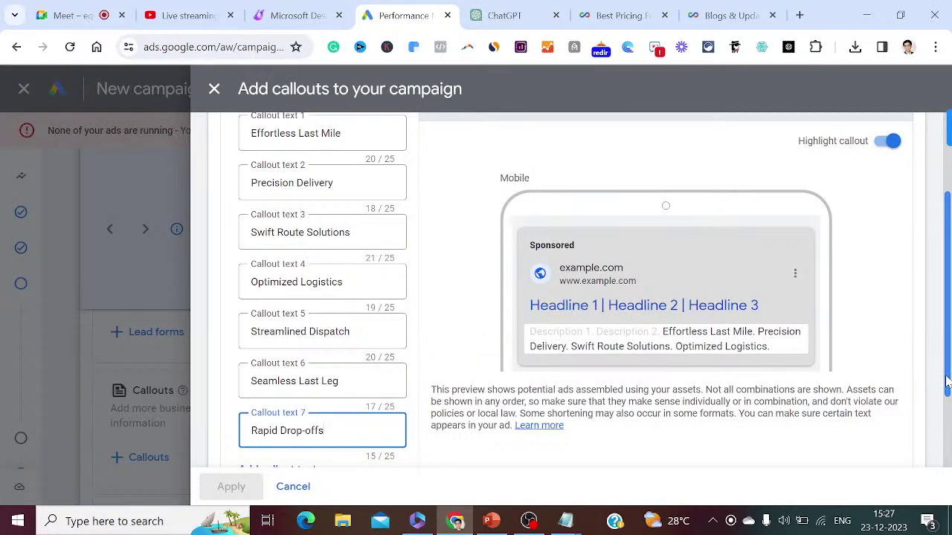
pyautogui.scroll(-1, 946, 382)
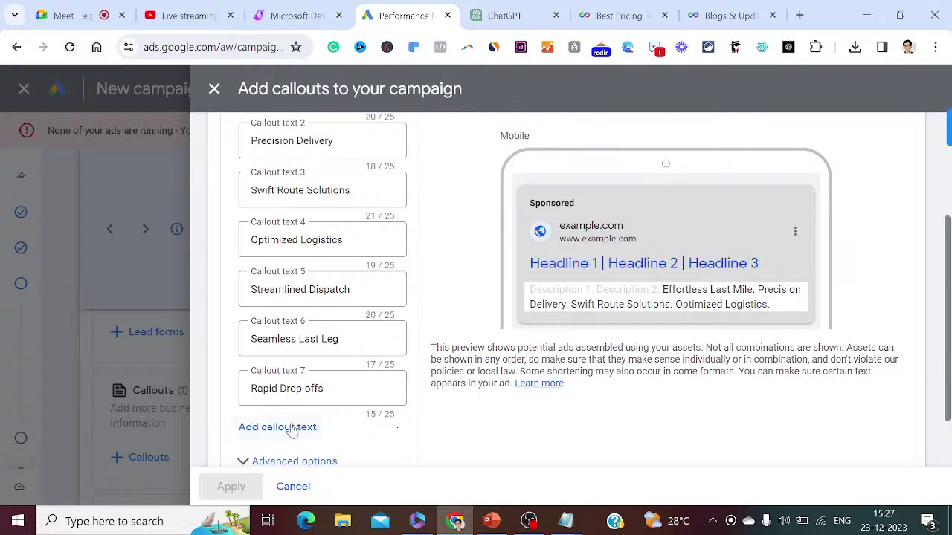
pyautogui.click(292, 429)
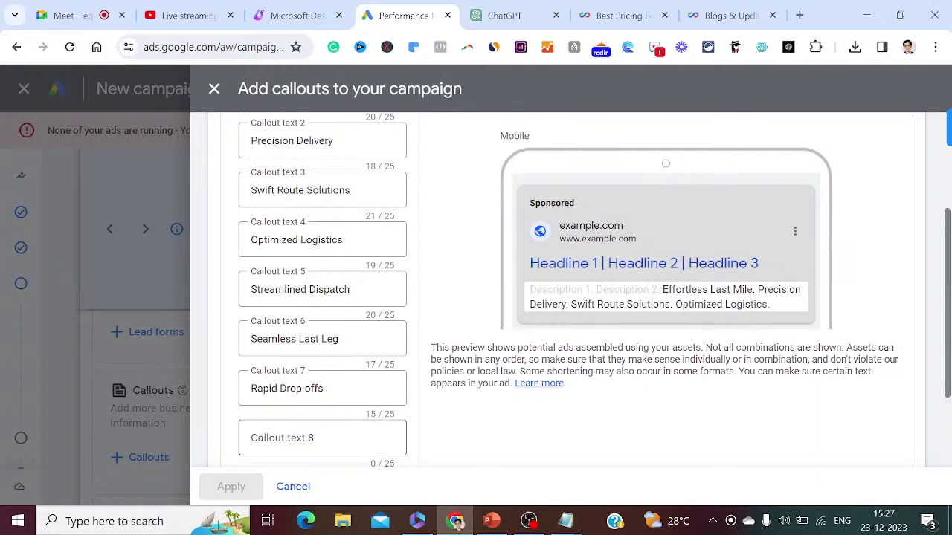
pyautogui.hotkey('ctrl', 'v')
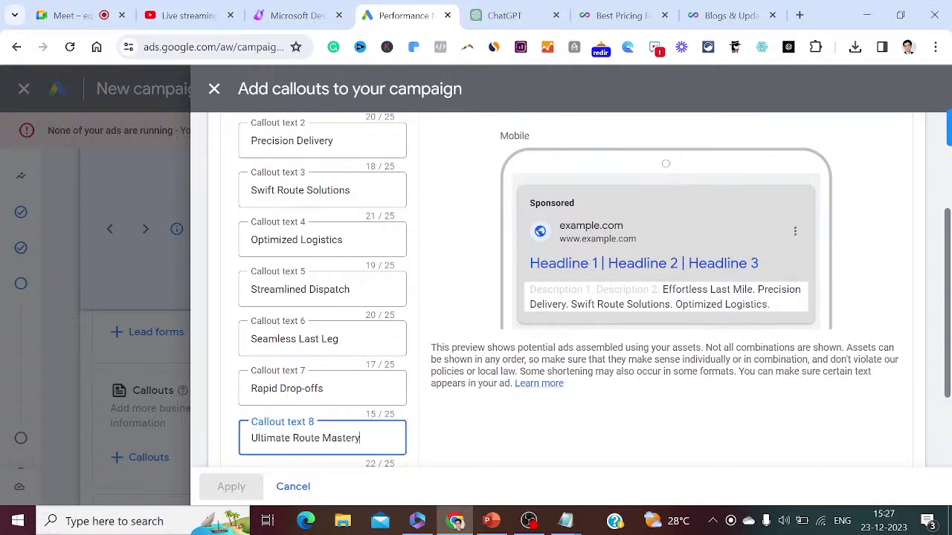
# - Copy "Smart Delivery Hub" from the ChatGPT list into a new callout text 9 in Google Ads
pyautogui.click(667, 6)
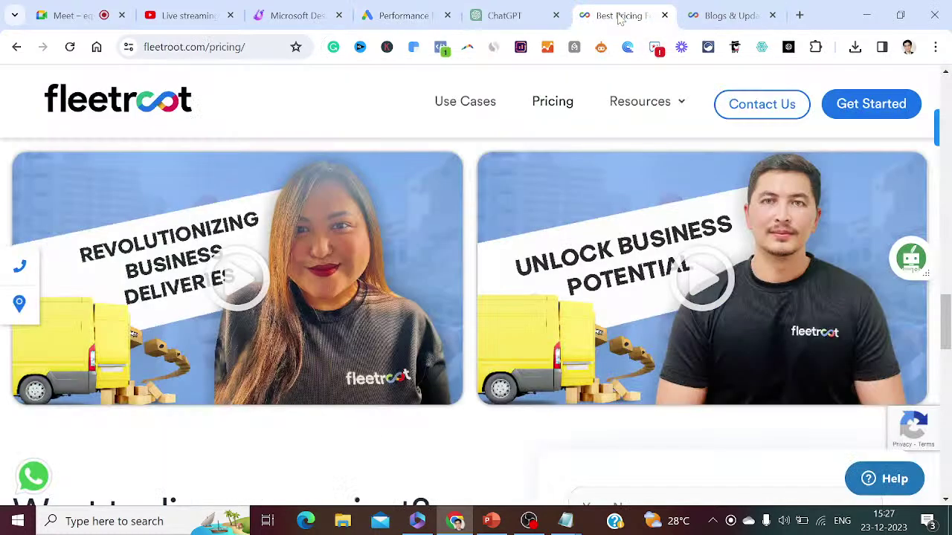
pyautogui.click(718, 9)
pyautogui.click(509, 15)
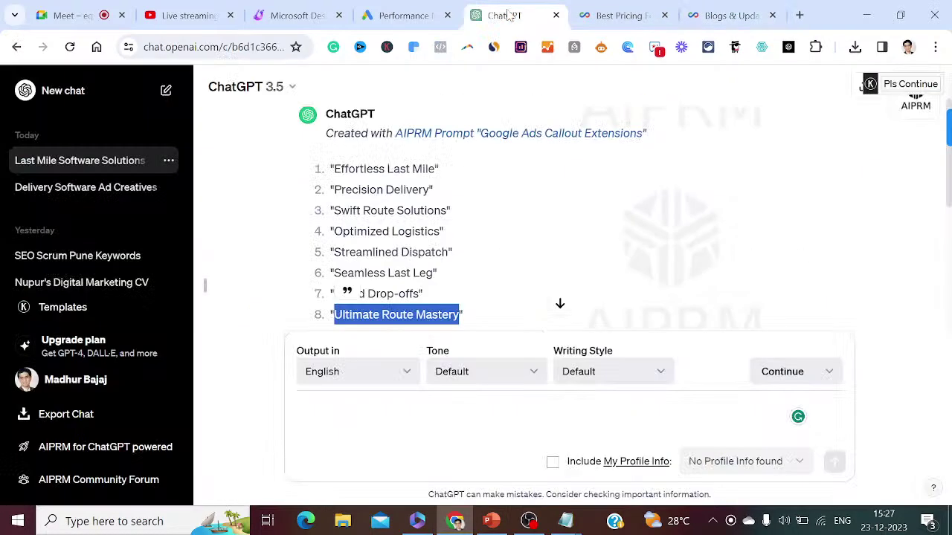
pyautogui.click(644, 306)
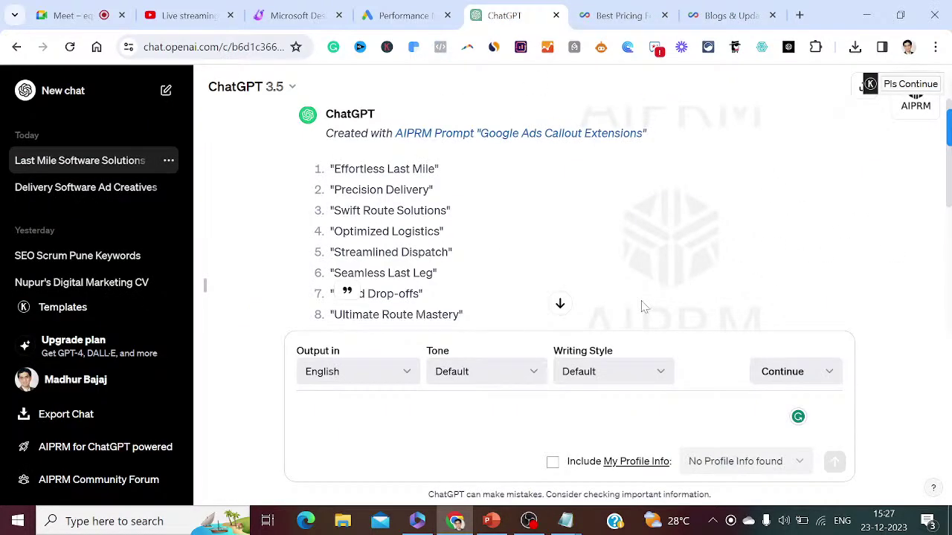
pyautogui.scroll(-1, 644, 306)
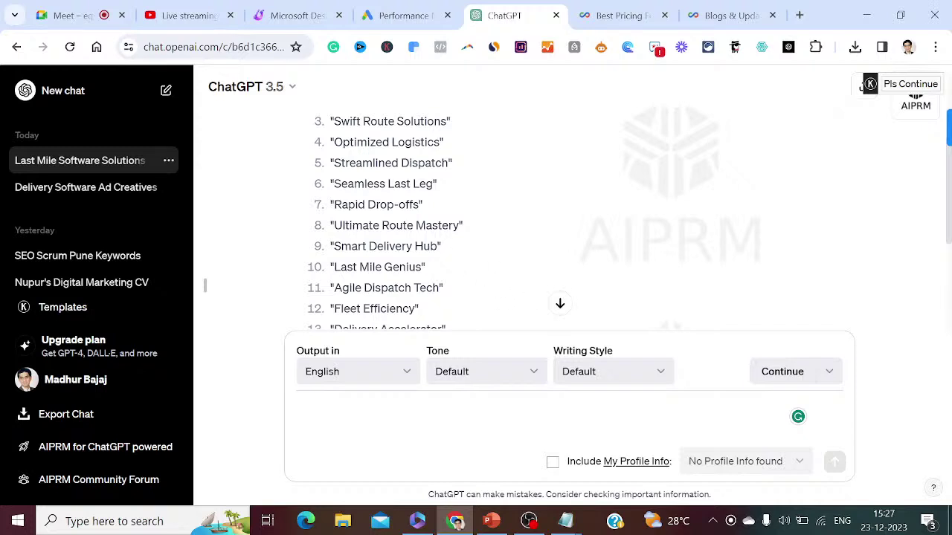
pyautogui.moveTo(439, 246); pyautogui.dragTo(333, 246)
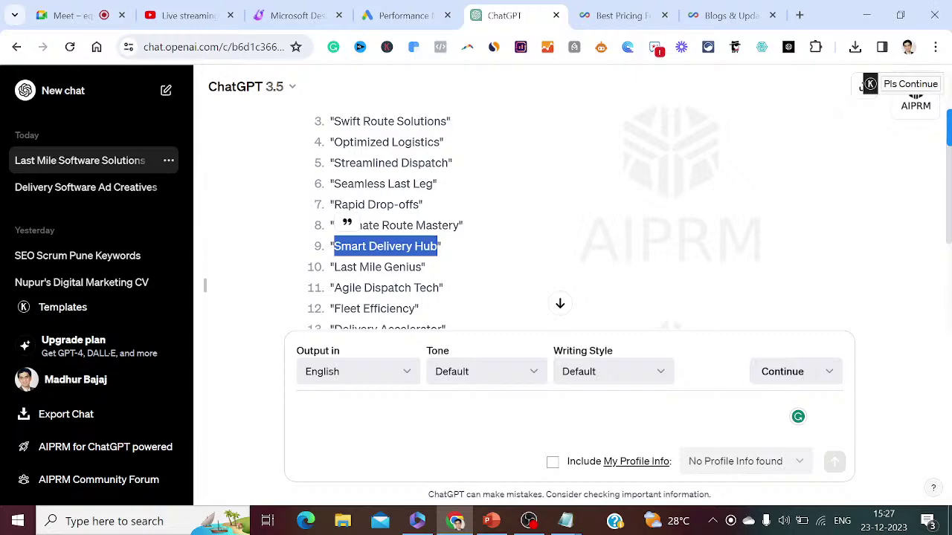
pyautogui.click(405, 15)
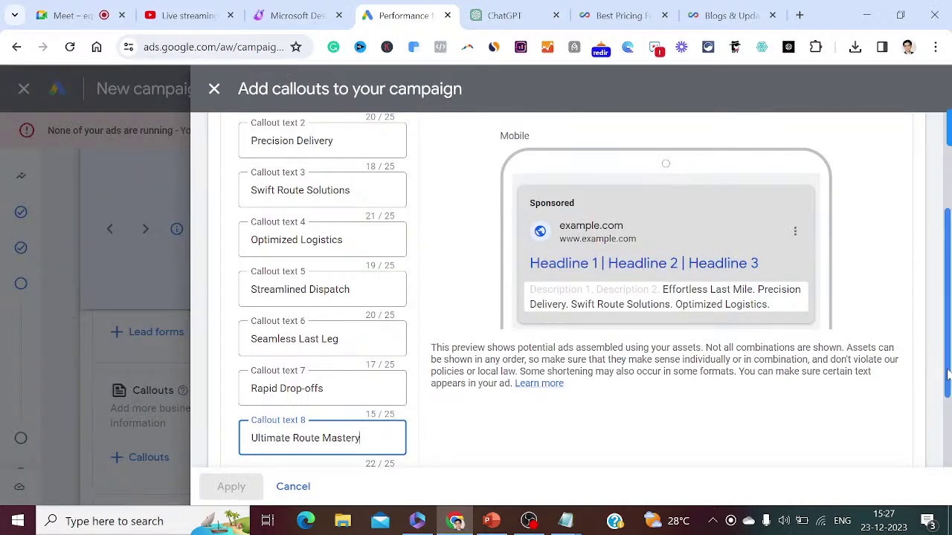
pyautogui.scroll(-1, 948, 375)
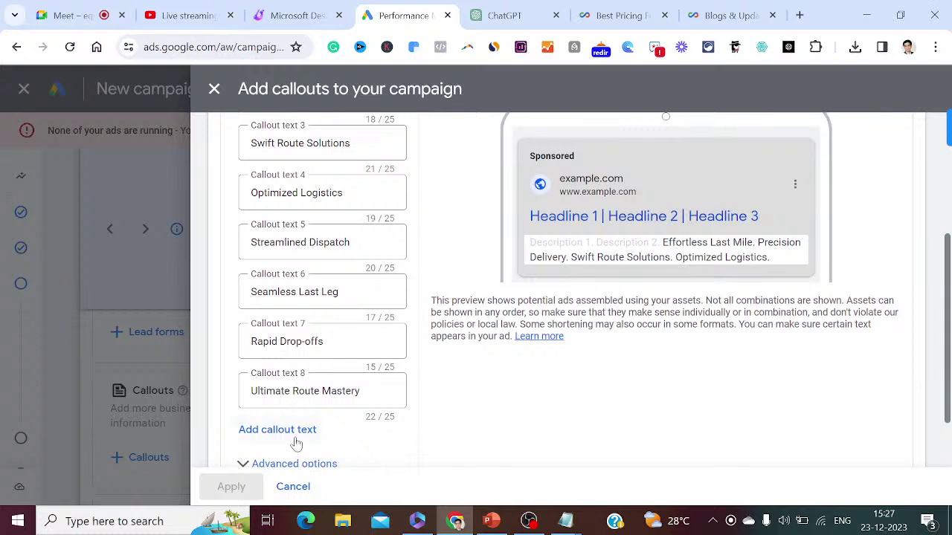
pyautogui.click(296, 431)
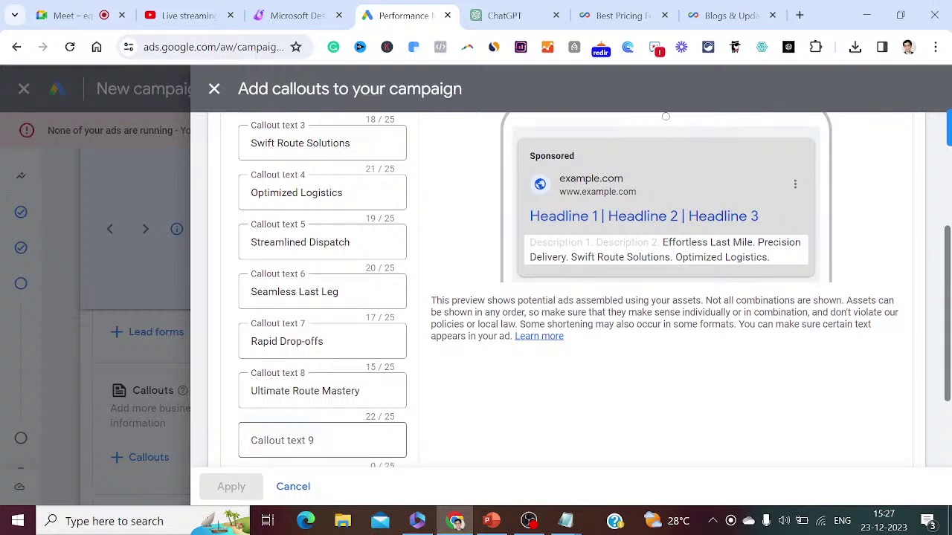
pyautogui.write('Smart Delivery Hub')
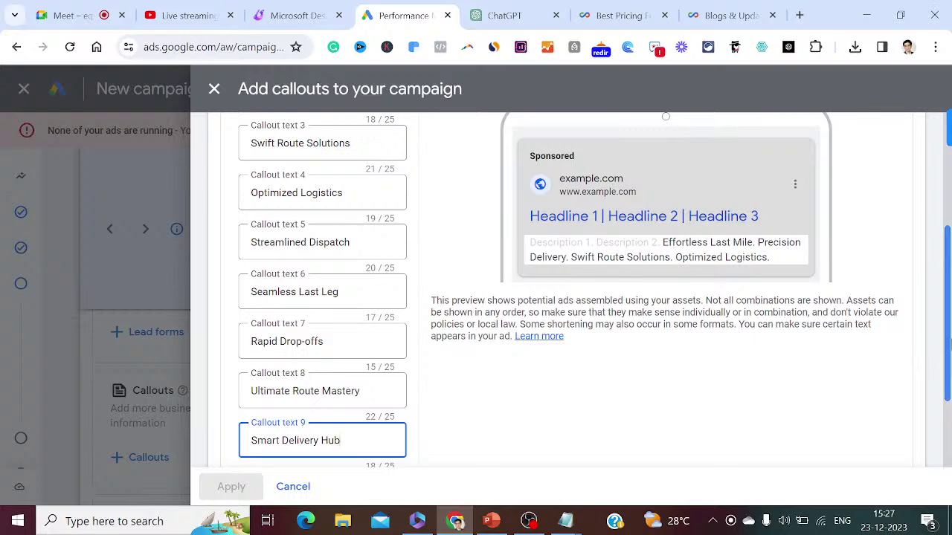
# - Add the line "Once you add all the callouts then click on save" to the Notepad notes and save the callouts in Google Ads
pyautogui.moveTo(950, 327); pyautogui.dragTo(949, 395)
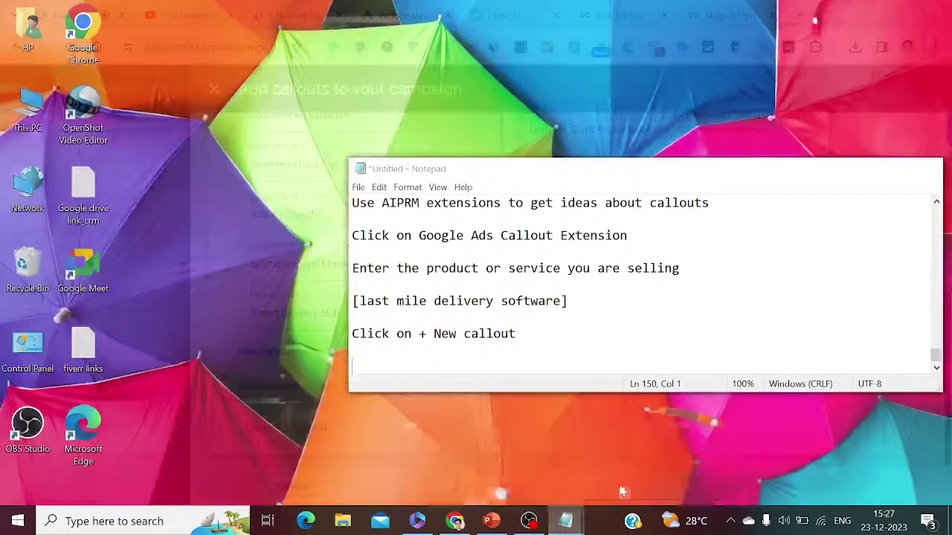
pyautogui.click(623, 491)
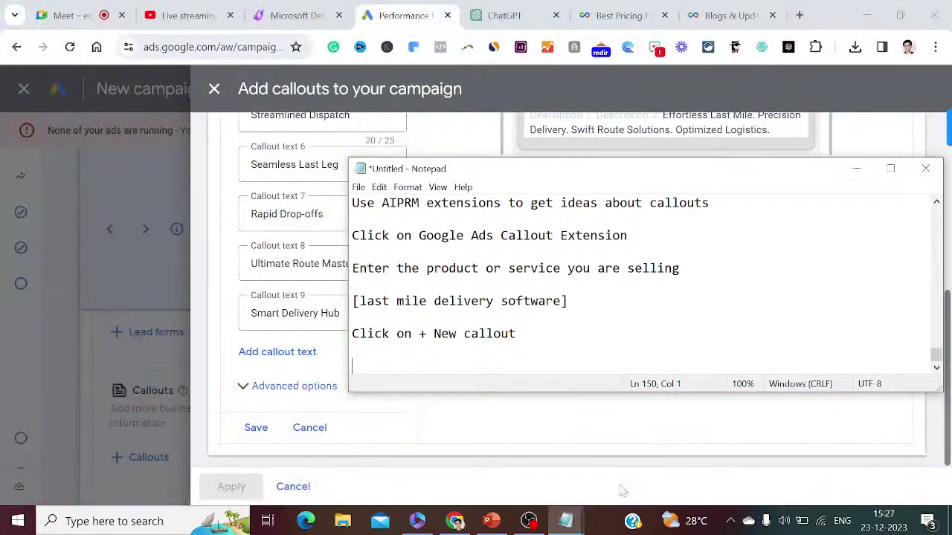
pyautogui.write('Once you add all the cal')
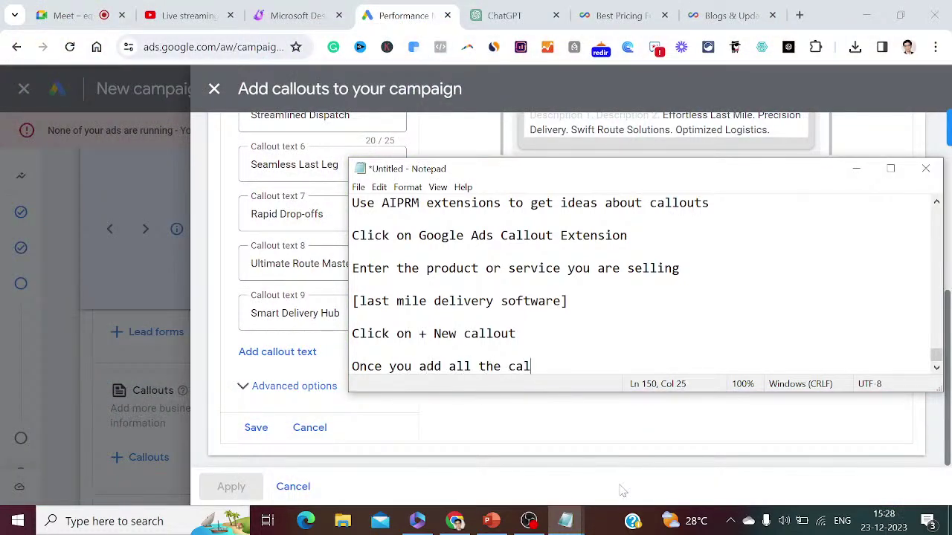
pyautogui.write('louts then click on s')
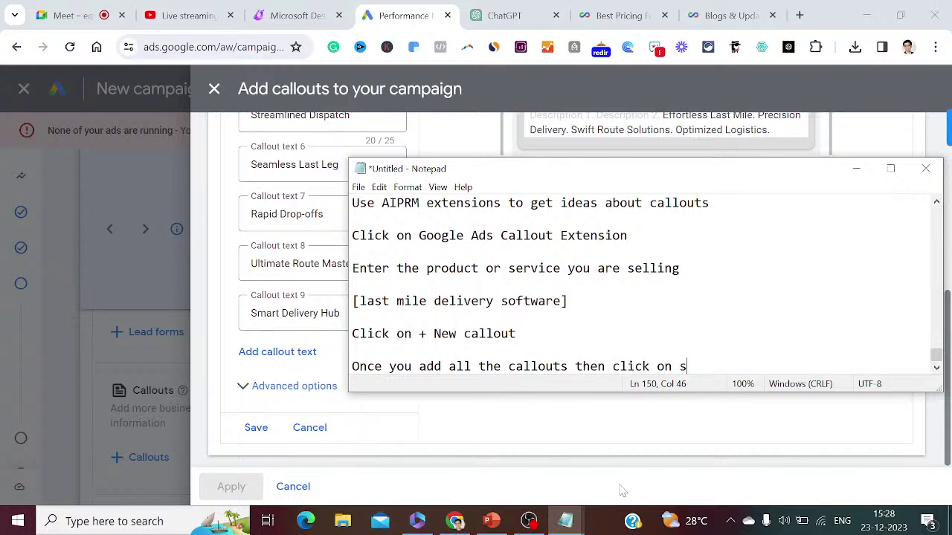
pyautogui.write('ave')
pyautogui.press('Return')
pyautogui.press('Return')
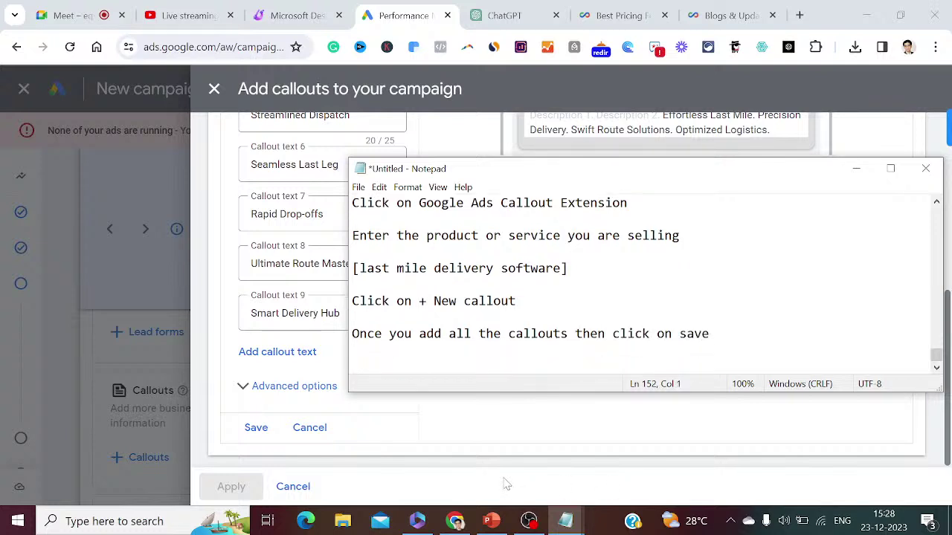
pyautogui.click(244, 437)
pyautogui.click(256, 429)
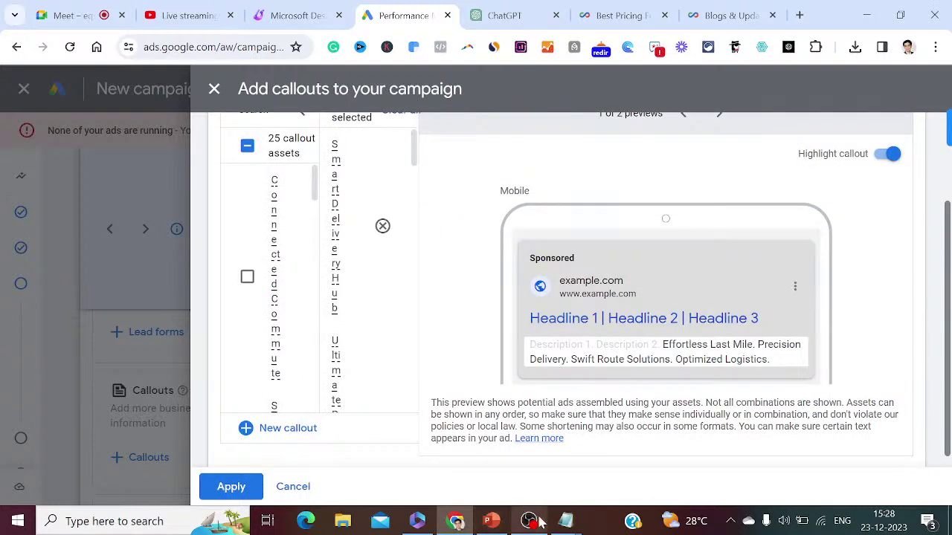
# - Add the line "Then click on apply" to the Notepad notes and apply the callouts to the Google Ads campaign
pyautogui.moveTo(562, 523)
pyautogui.click(606, 487)
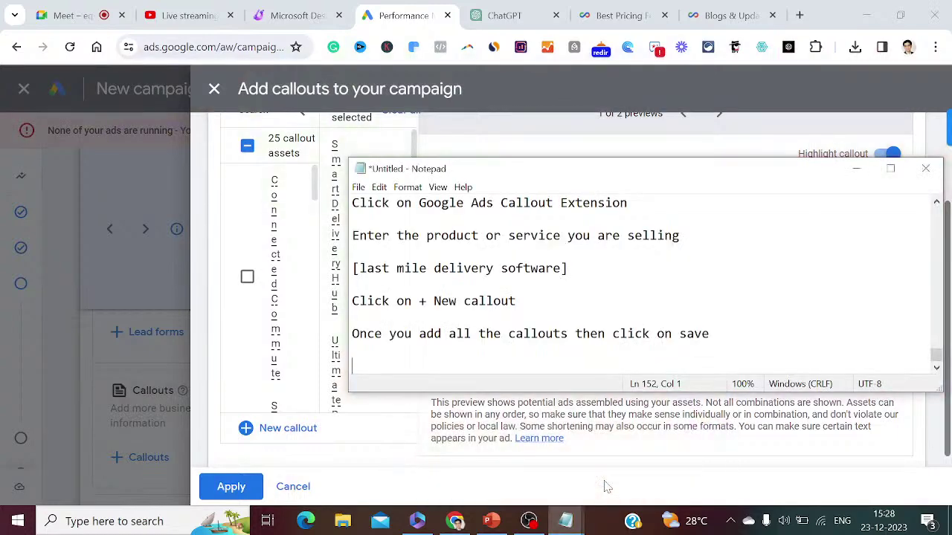
pyautogui.write('The')
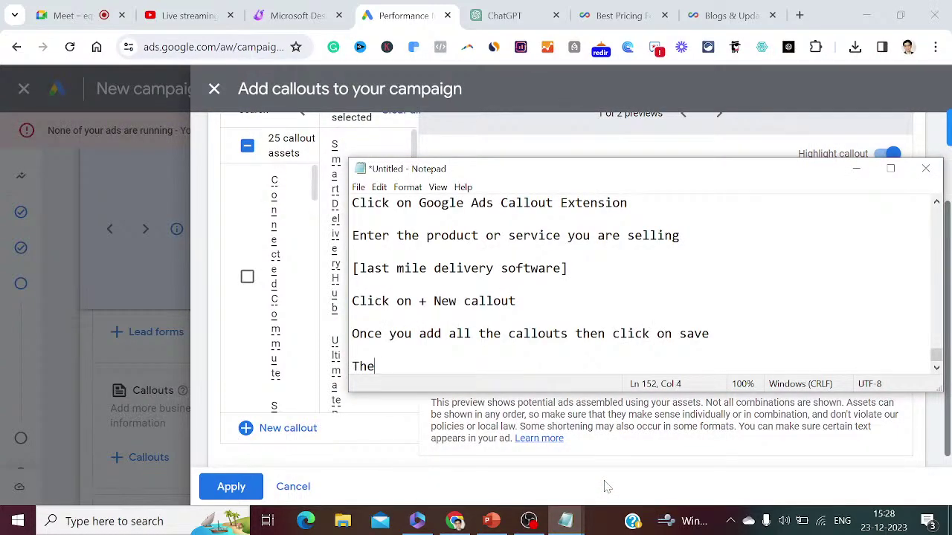
pyautogui.write('n click on apply')
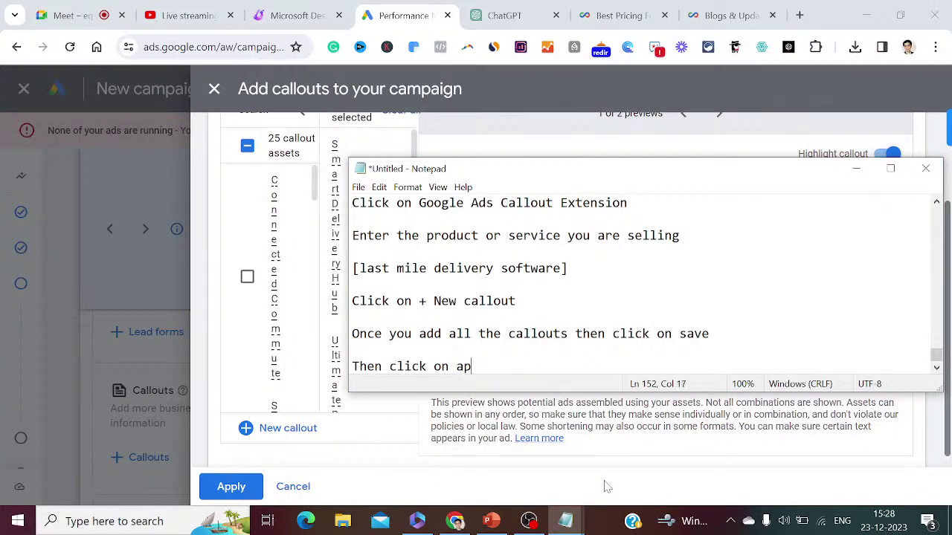
pyautogui.press('Return')
pyautogui.press('Return')
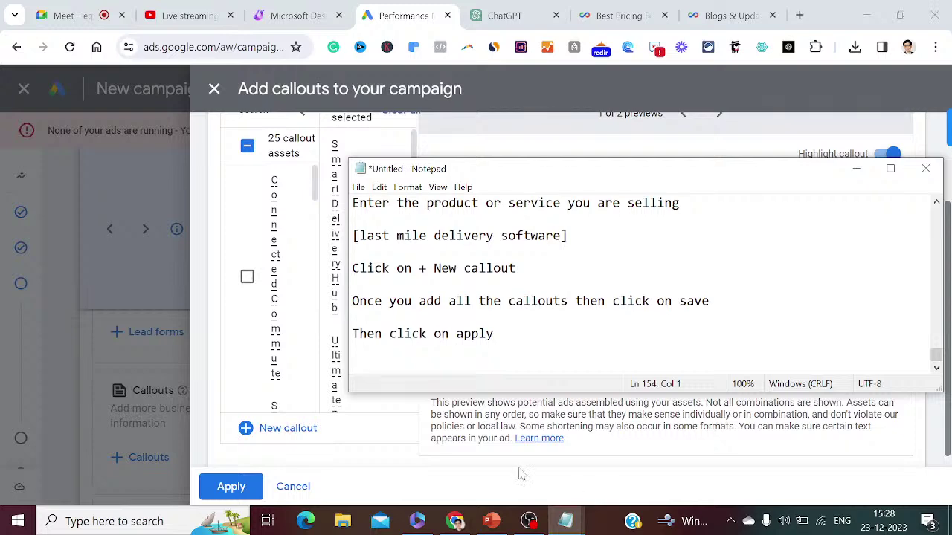
pyautogui.click(230, 488)
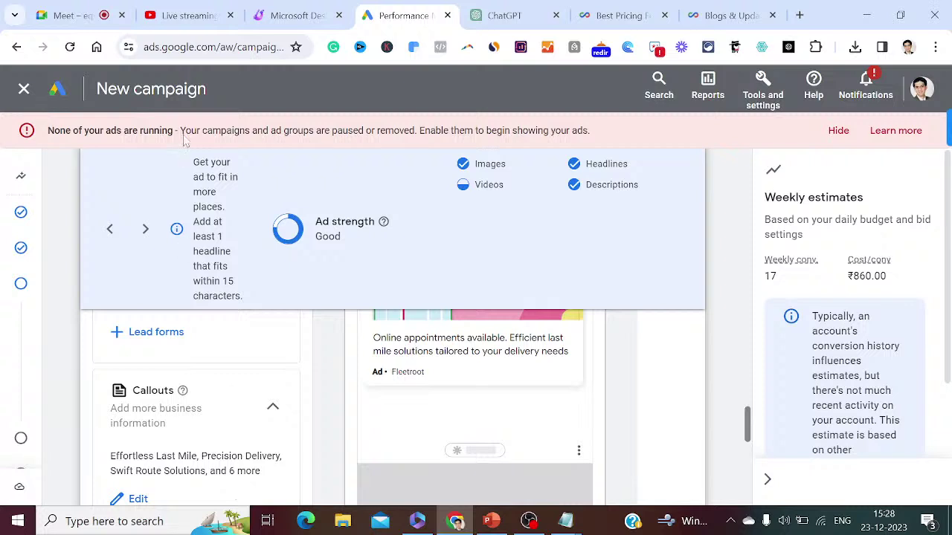
# - Check the live stream in YouTube Studio and return to the Google Ads campaign
pyautogui.click(190, 7)
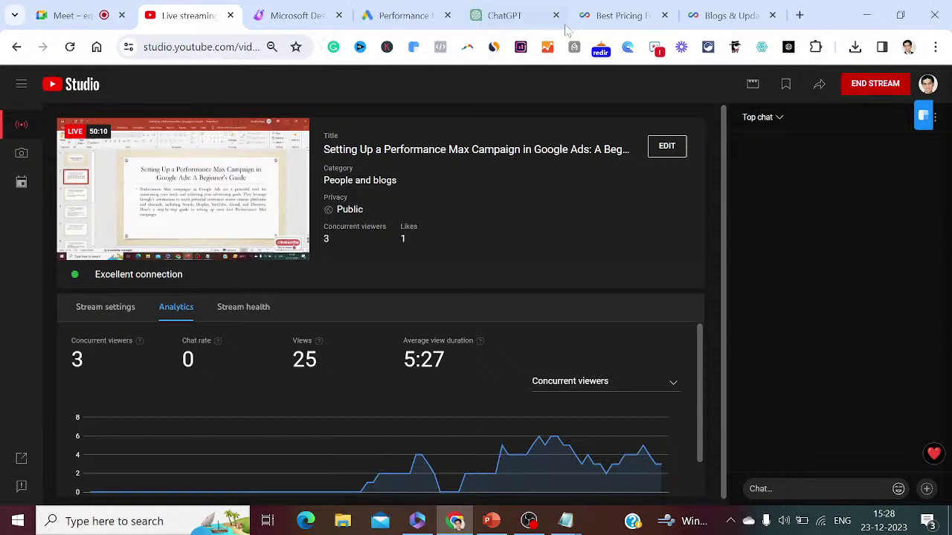
pyautogui.click(401, 17)
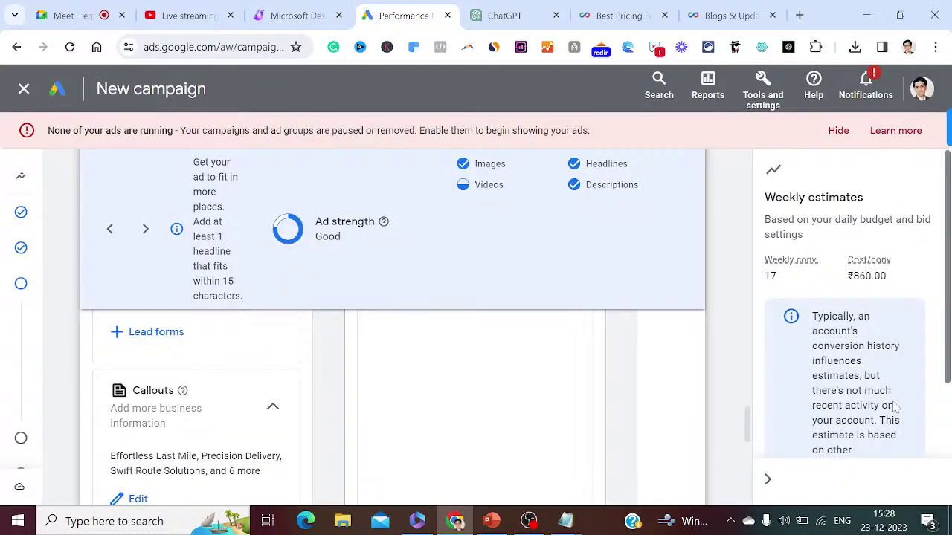
# - Go to the campaign's Signals section and add the line "Now we need to add search themes" to the Notepad notes
pyautogui.moveTo(748, 428); pyautogui.dragTo(751, 466)
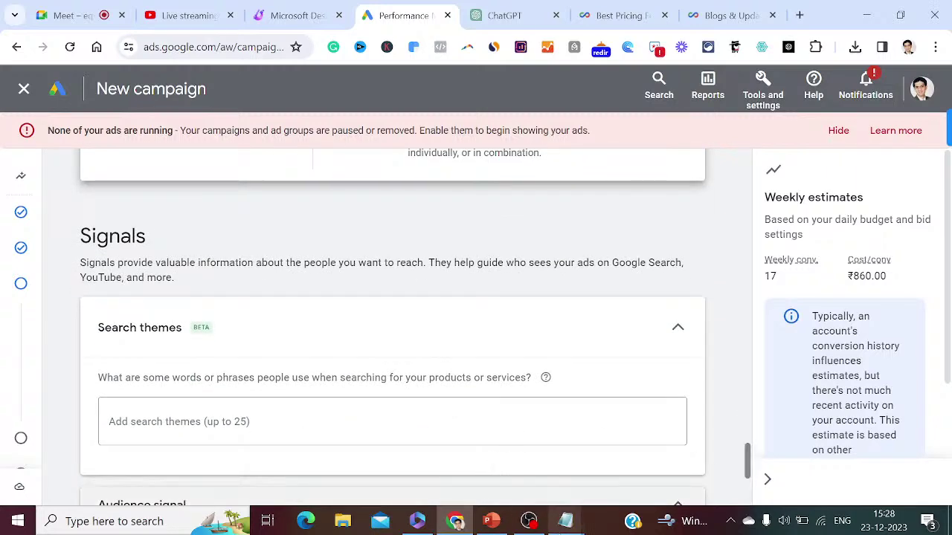
pyautogui.moveTo(560, 525)
pyautogui.click(607, 492)
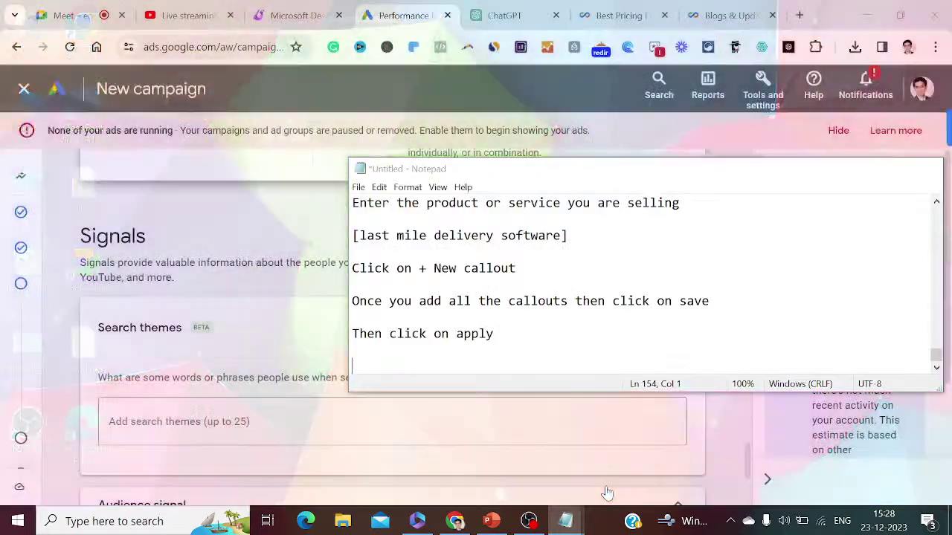
pyautogui.write('Now we ')
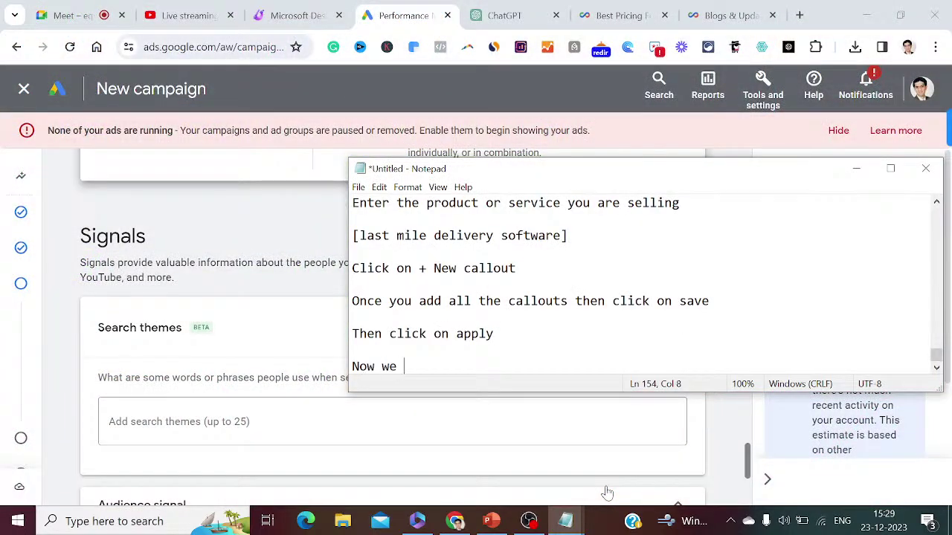
pyautogui.write('need to add s')
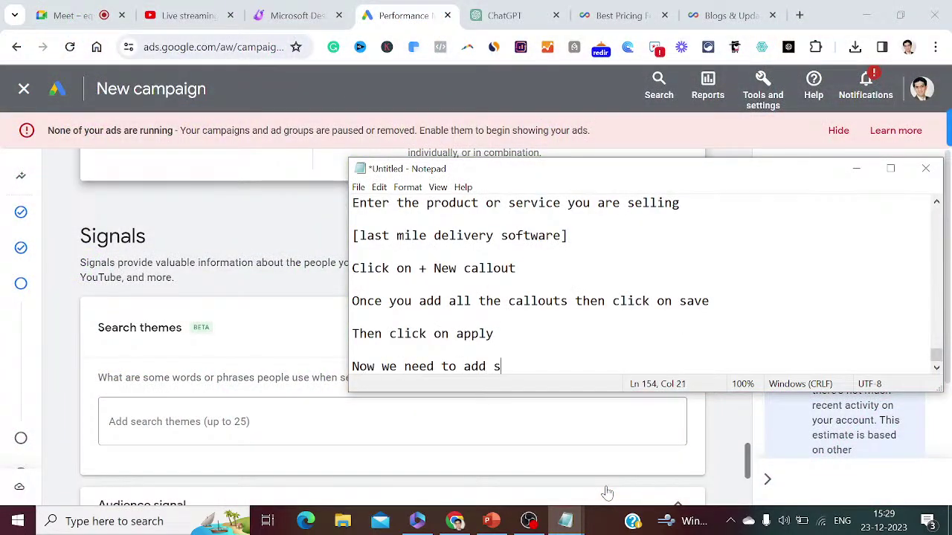
pyautogui.write('earch themes')
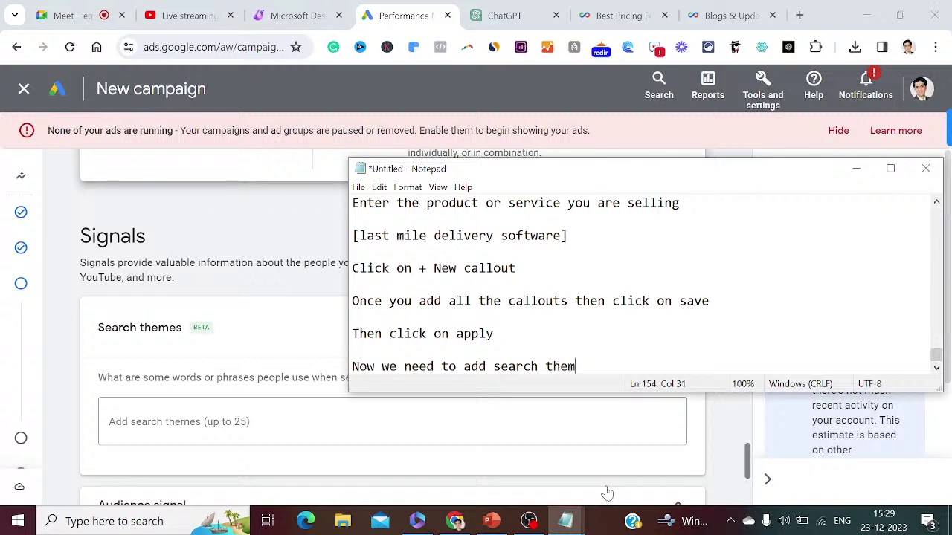
pyautogui.press('Return')
pyautogui.press('Return')
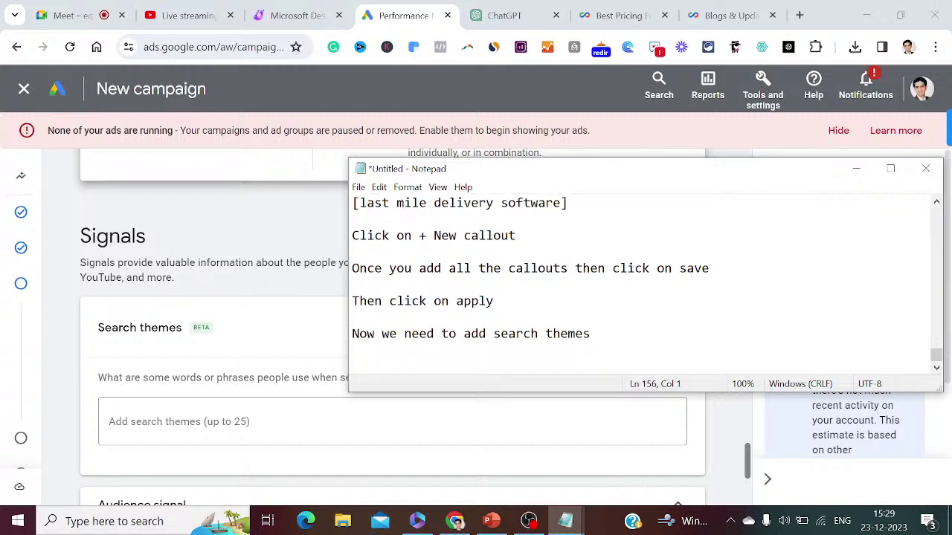
pyautogui.click(855, 169)
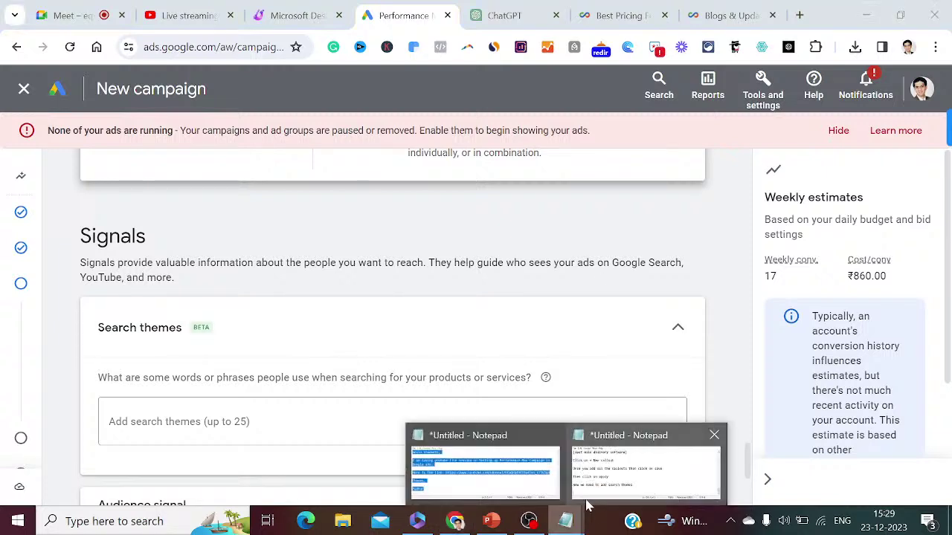
# - Add the line "Now here you have to use google keyword planner to identify the search themes" to the Notepad notes
pyautogui.click(597, 492)
pyautogui.write('N')
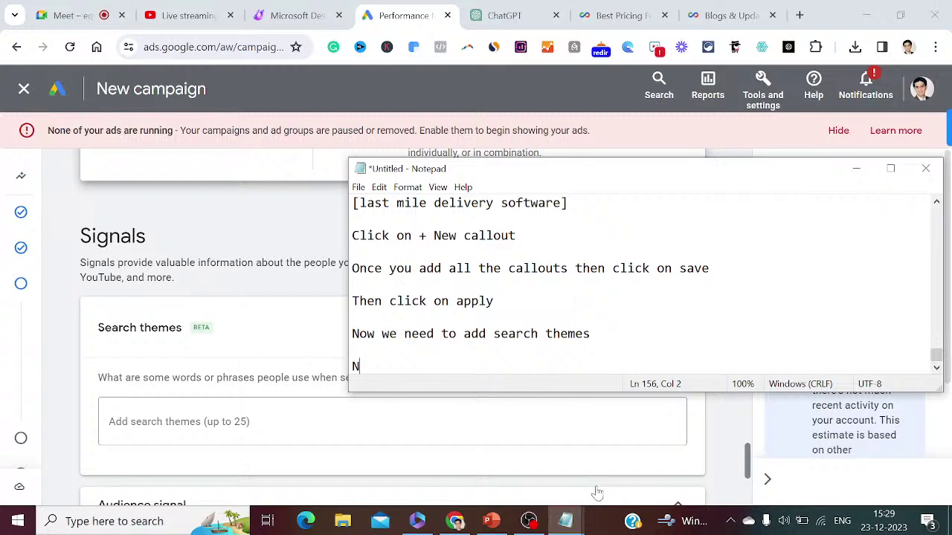
pyautogui.write('ow here you ')
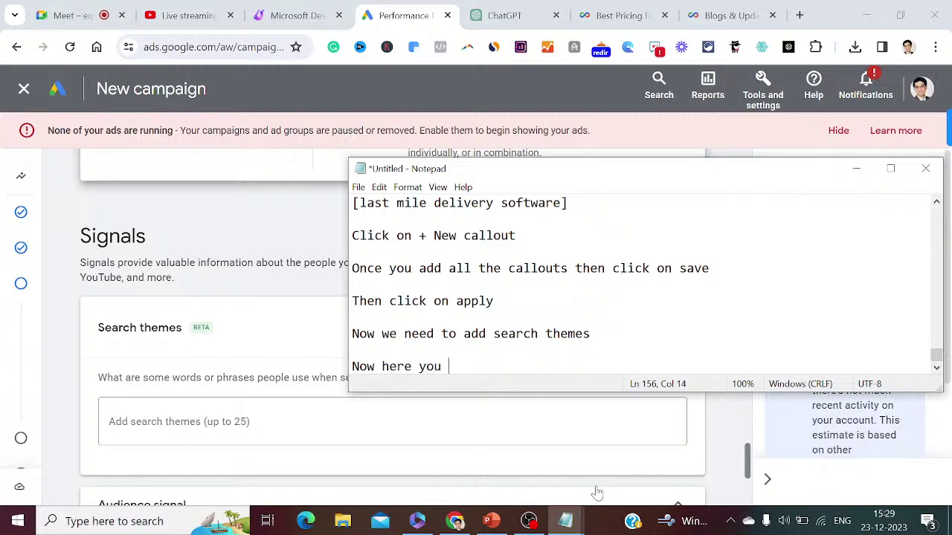
pyautogui.write('have to use g')
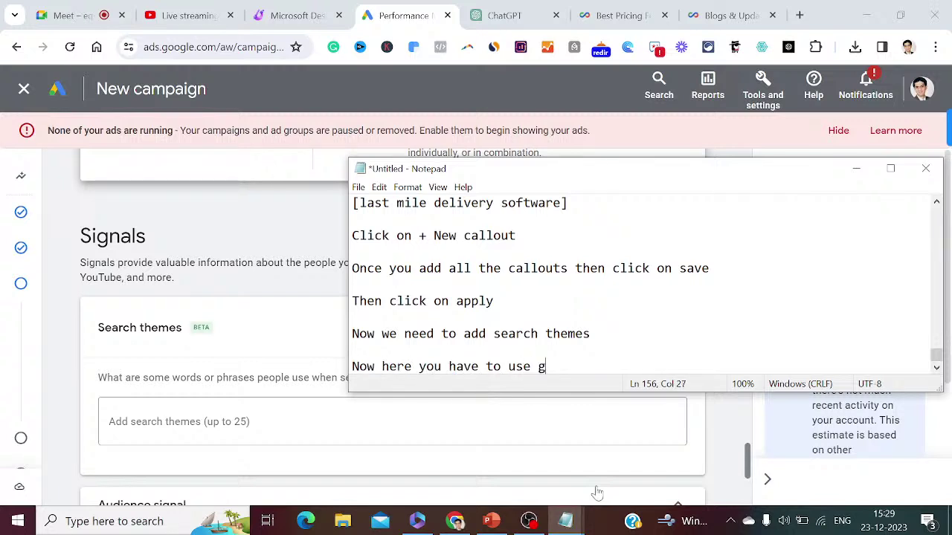
pyautogui.write('oogle keyword pkan')
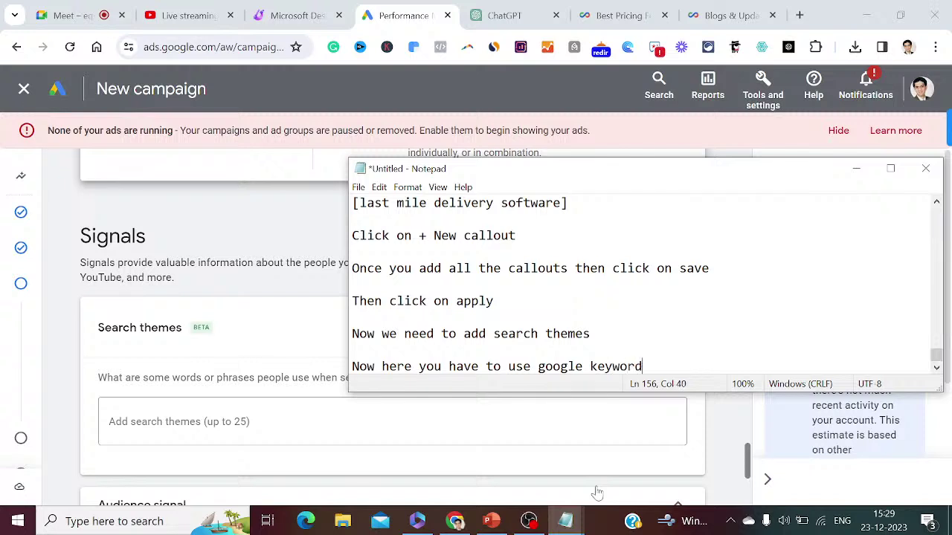
pyautogui.press('BackSpace')
pyautogui.press('BackSpace')
pyautogui.press('BackSpace')
pyautogui.write('lanner to ')
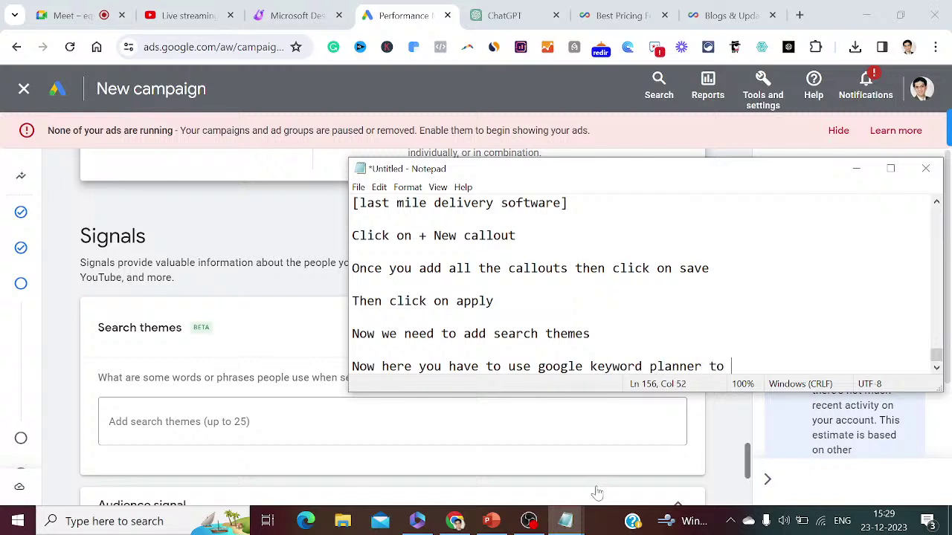
pyautogui.write('identify the search ')
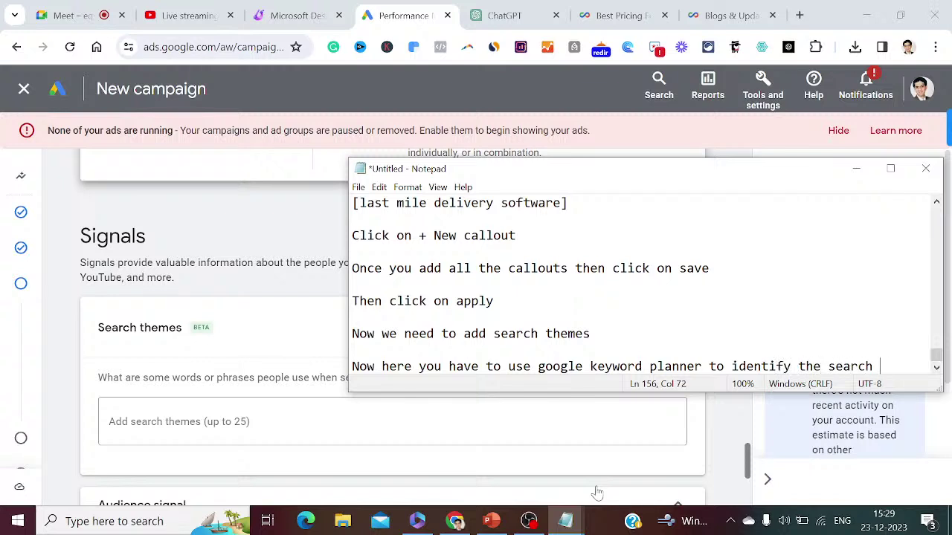
pyautogui.write('themes')
pyautogui.press('Return')
pyautogui.press('Return')
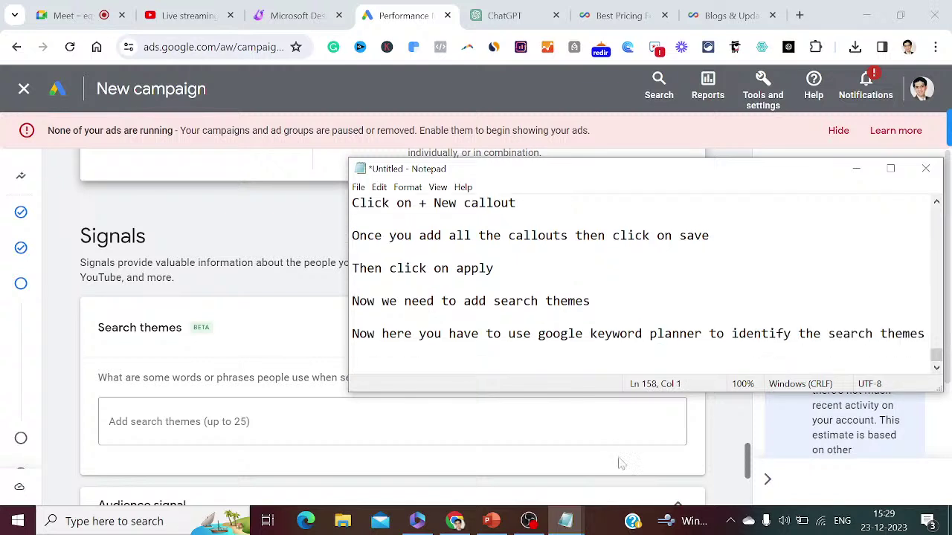
pyautogui.click(855, 170)
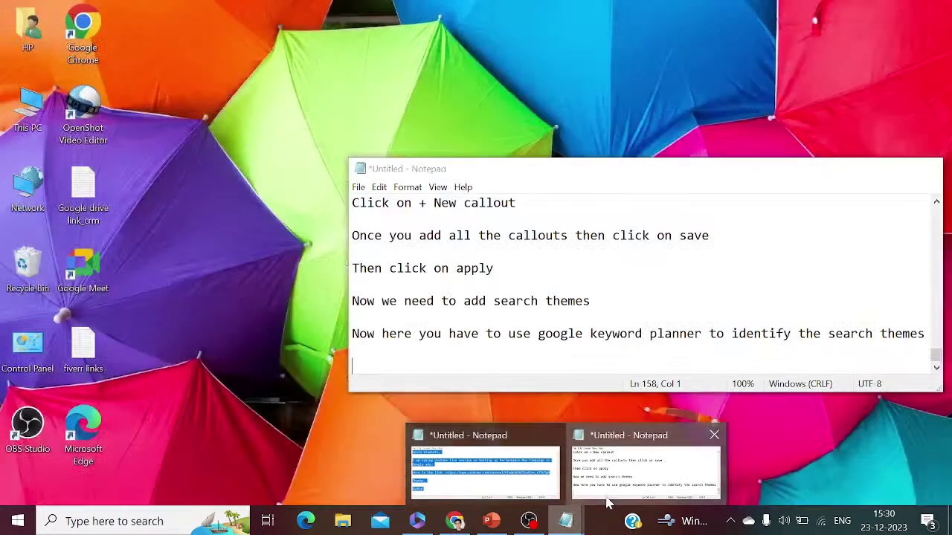
# - Add the line "Go back to tools and settings" to the Notepad notes
pyautogui.click(607, 501)
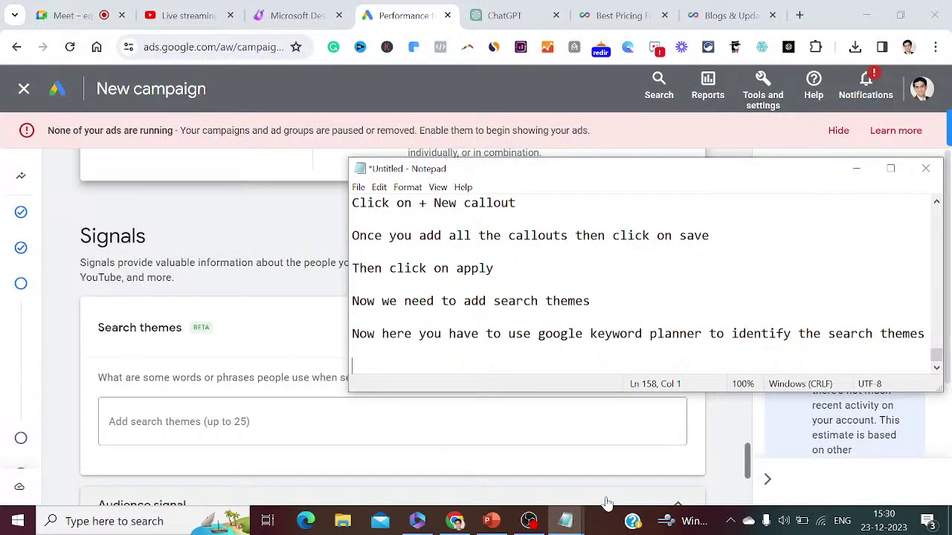
pyautogui.write('Go back to too')
pyautogui.write('ls abd')
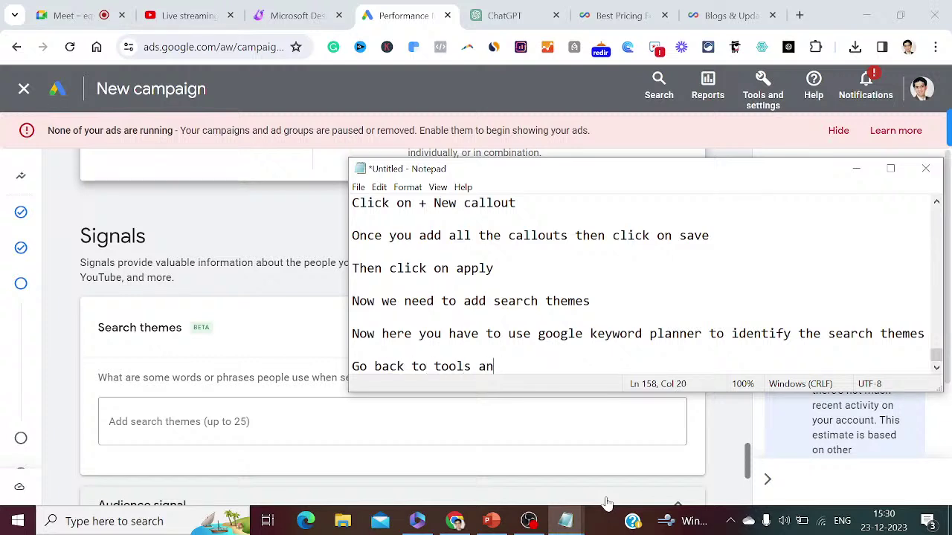
pyautogui.write('d settings')
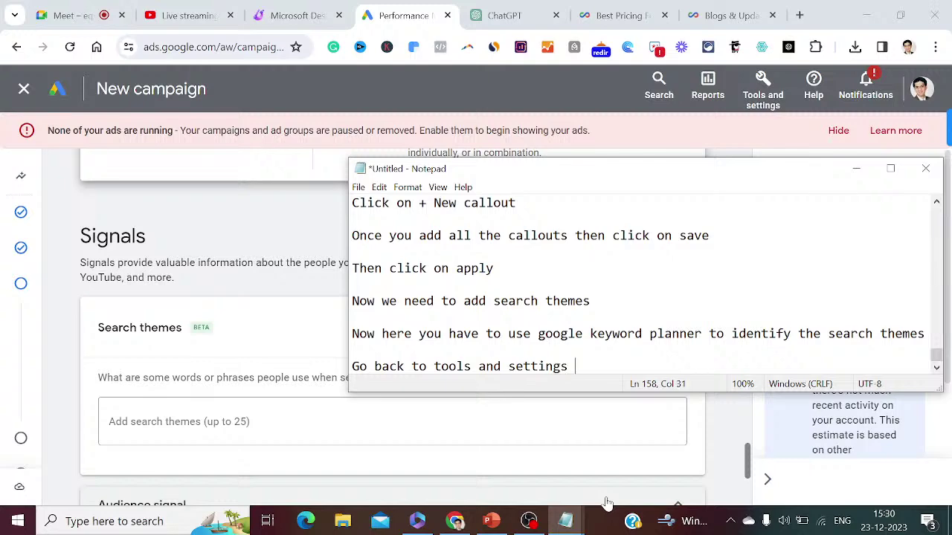
pyautogui.press('Return')
pyautogui.press('Return')
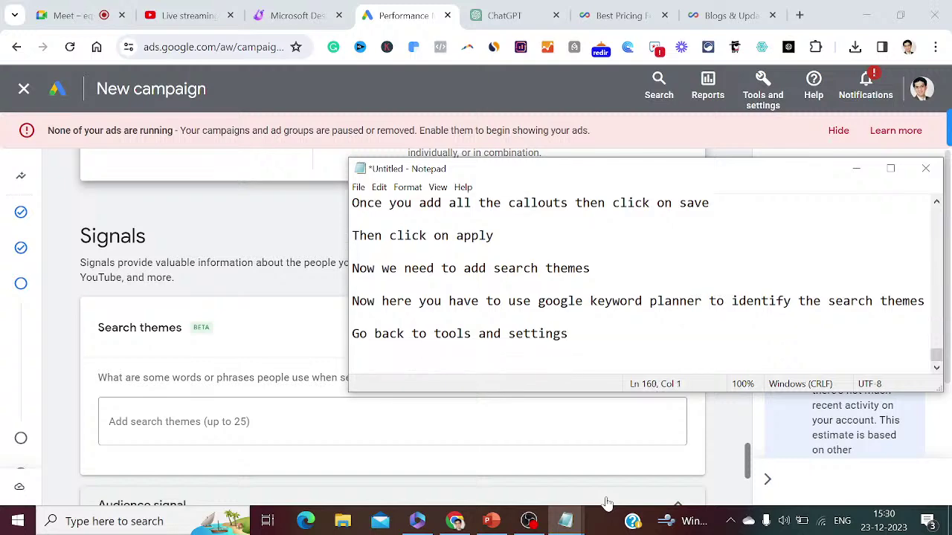
# - Open the tools and settings options in Google Ads and add the line "Click on planning" to the Notepad notes
pyautogui.click(861, 168)
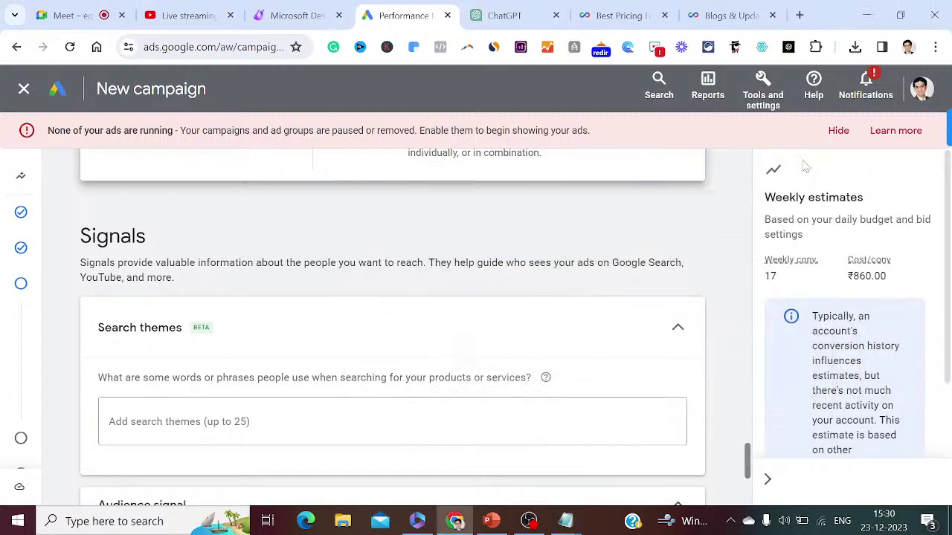
pyautogui.click(767, 99)
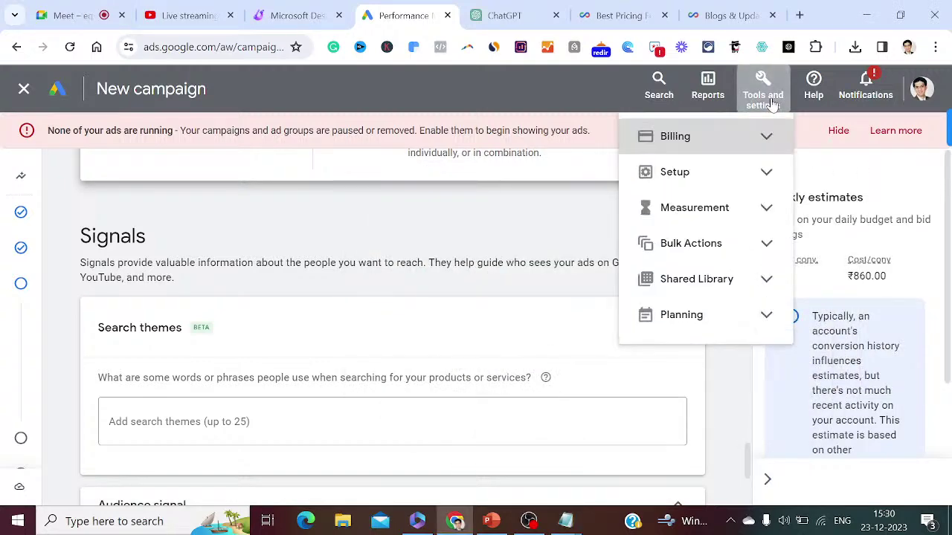
pyautogui.moveTo(571, 523)
pyautogui.click(623, 487)
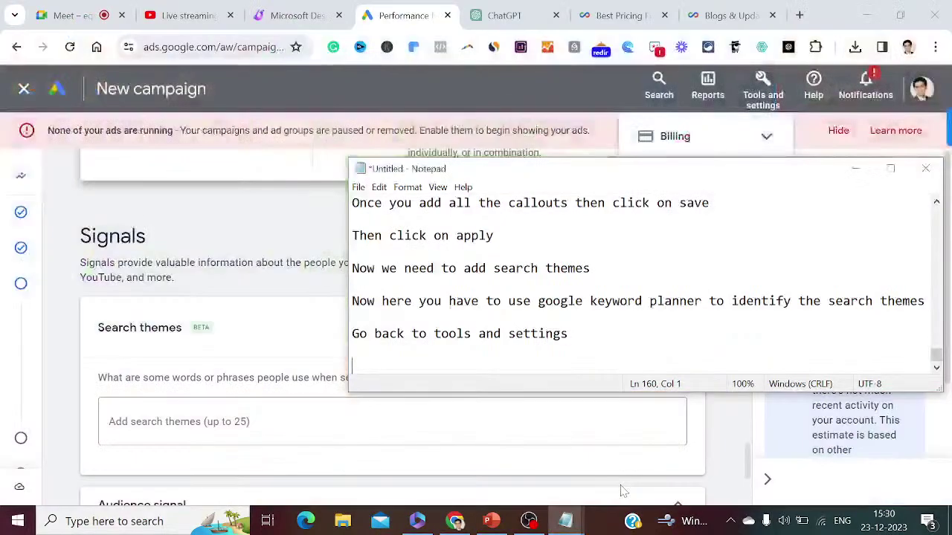
pyautogui.write('Click ')
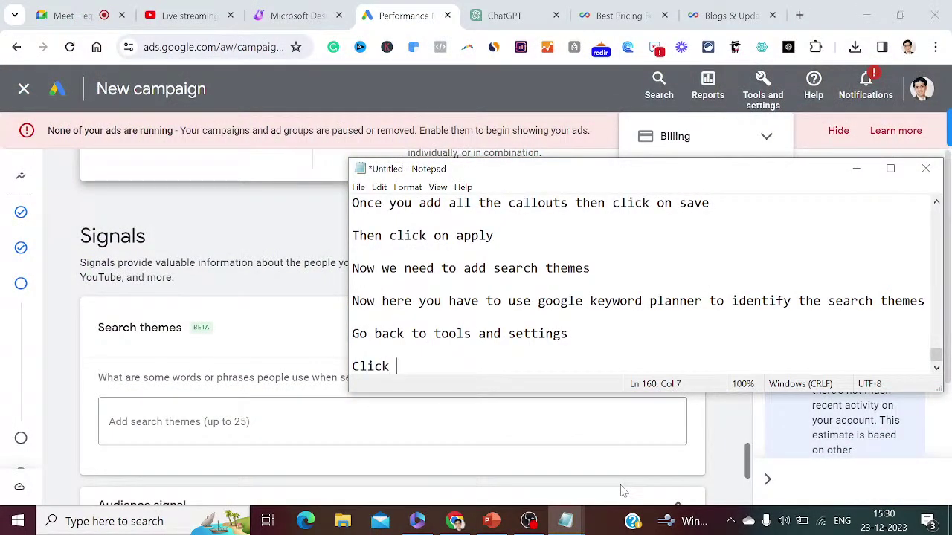
pyautogui.write('on planning')
pyautogui.press('Return')
pyautogui.press('Return')
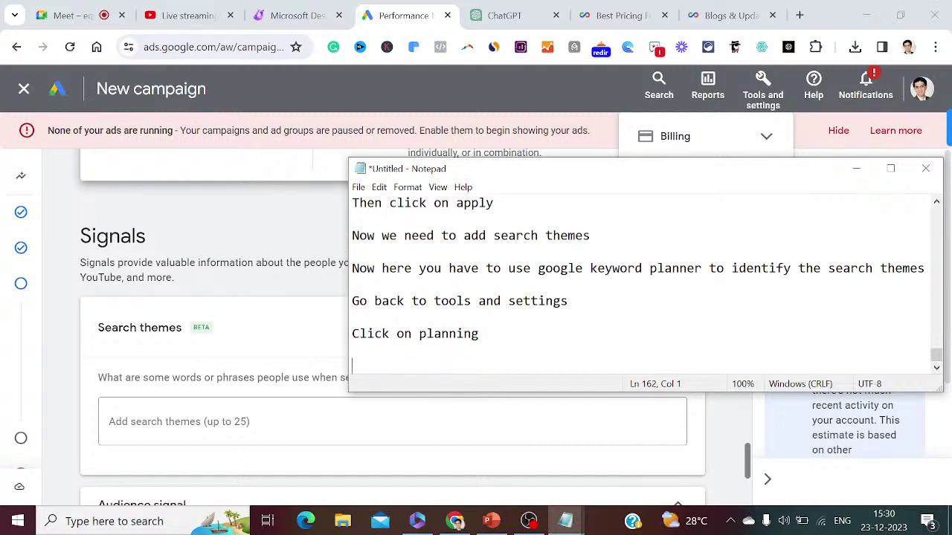
# - Open Keyword Planner from the planning tools in a separate browser tab and switch to that tab
pyautogui.click(856, 169)
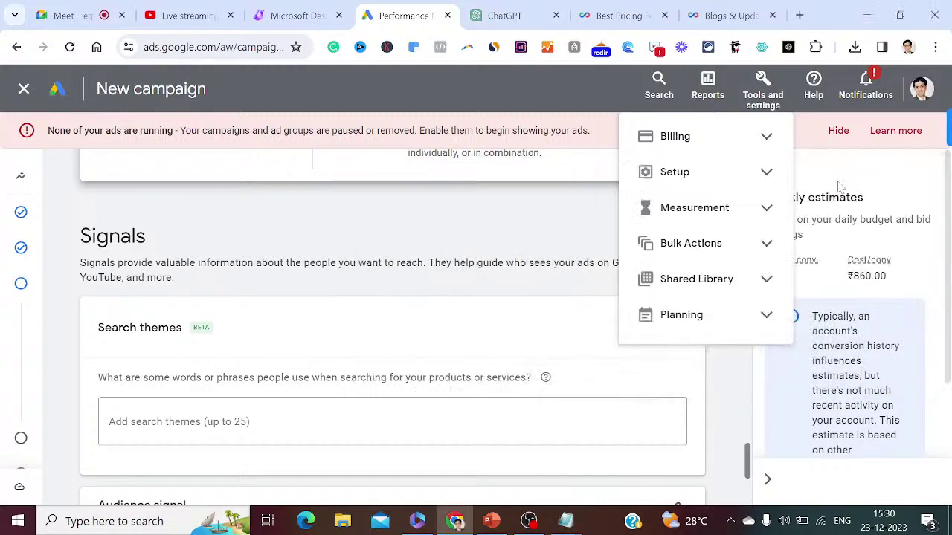
pyautogui.click(773, 324)
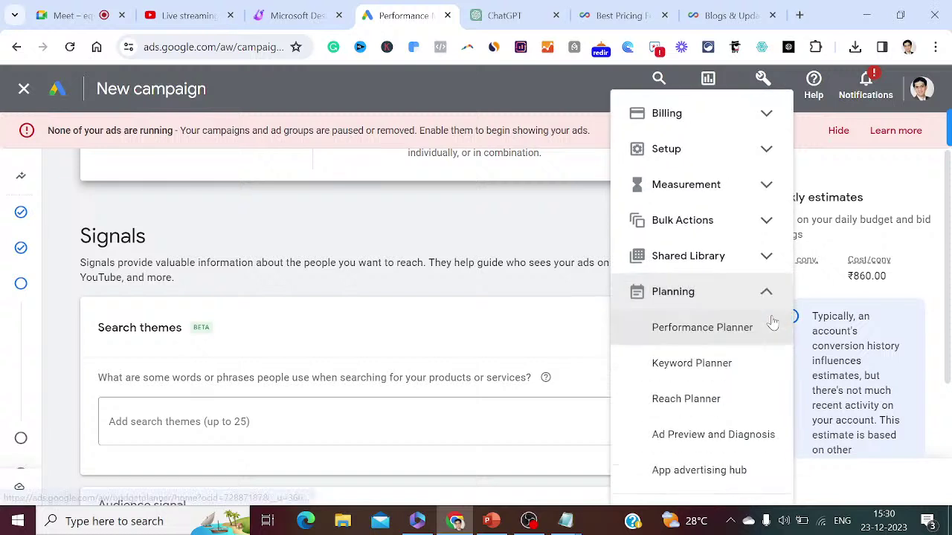
pyautogui.rightClick(684, 371)
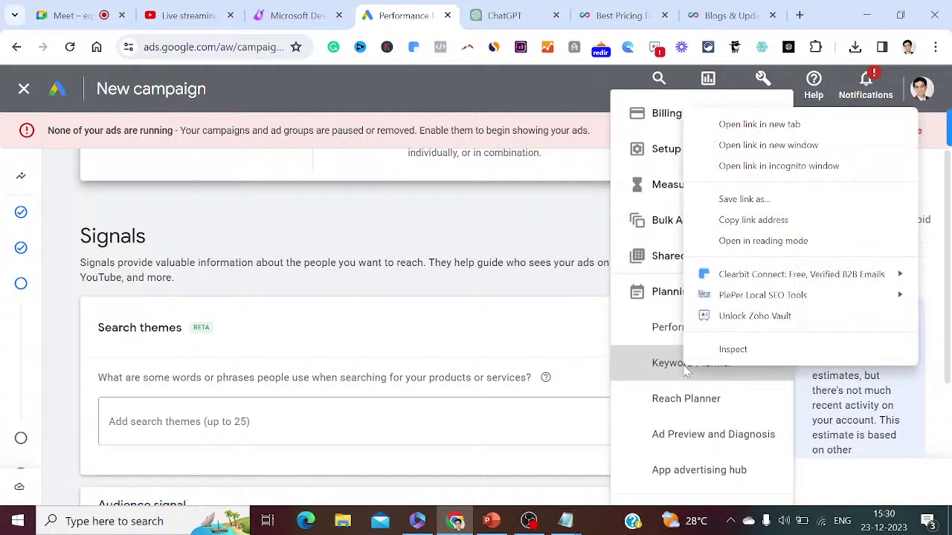
pyautogui.click(772, 126)
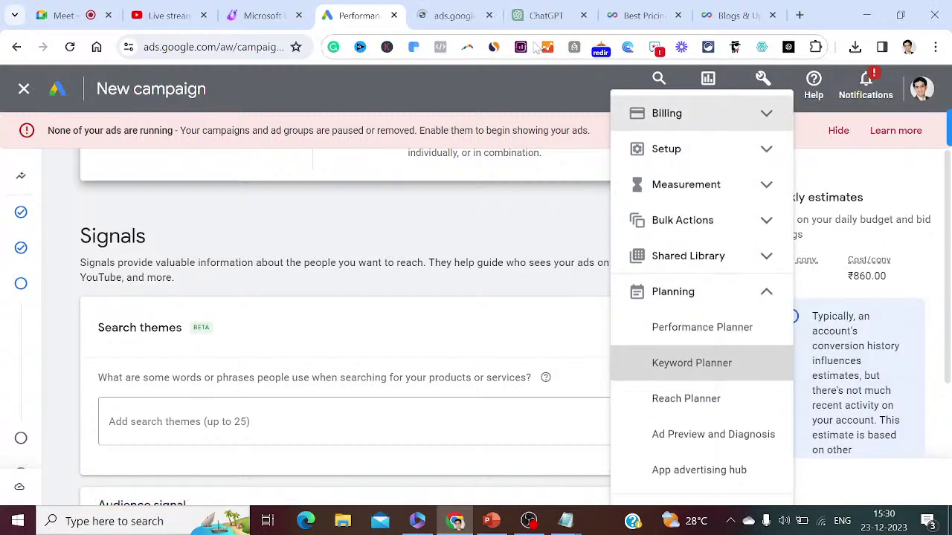
pyautogui.click(461, 9)
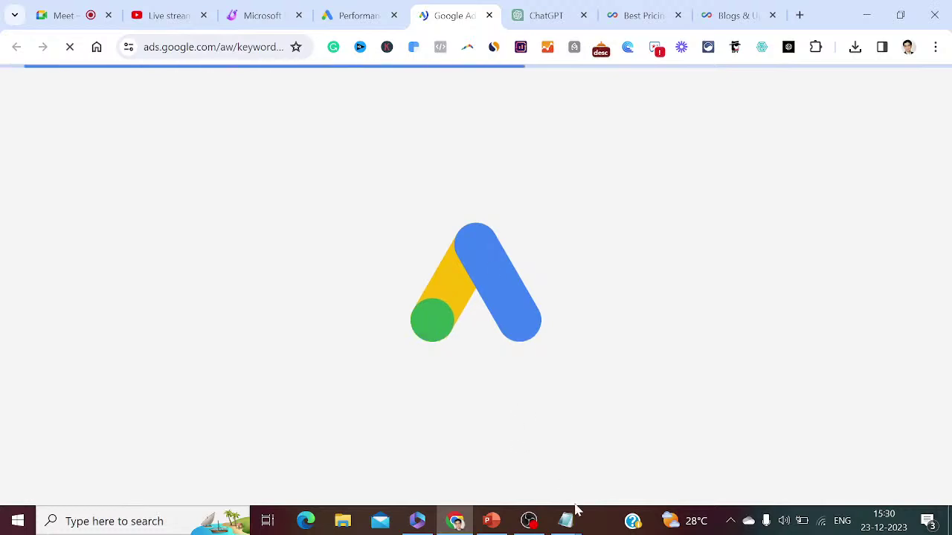
# - Add the line "Click on keyword planner" to the Notepad notes
pyautogui.moveTo(573, 525)
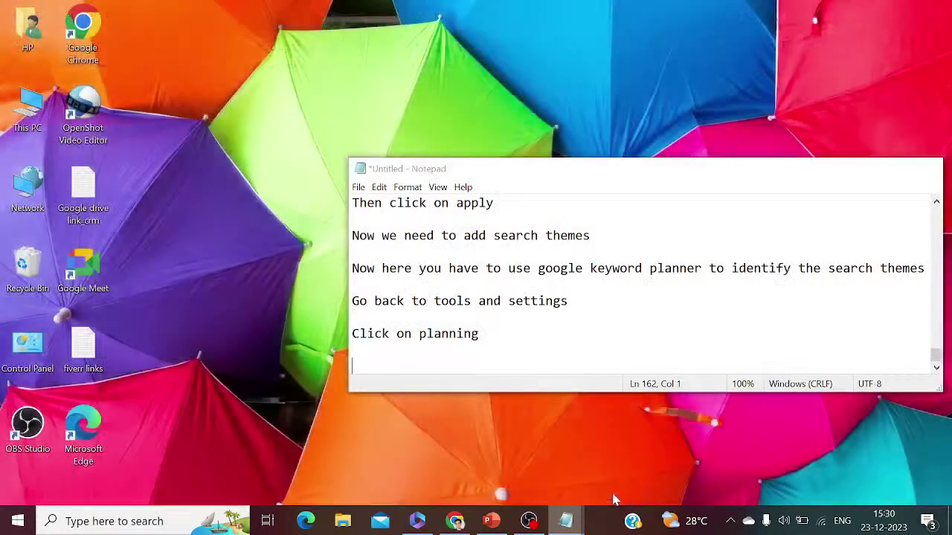
pyautogui.click(614, 500)
pyautogui.write('Click')
pyautogui.press('BackSpace')
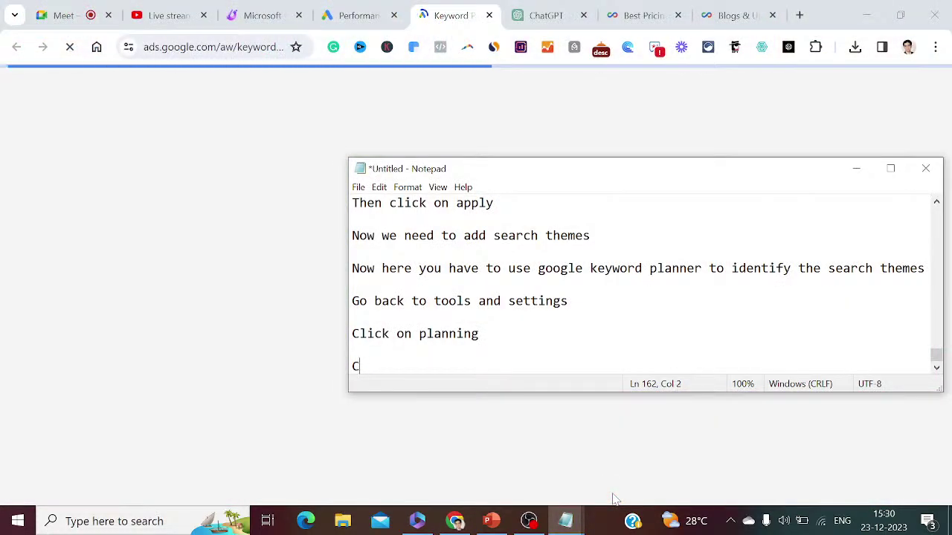
pyautogui.write('lick on ')
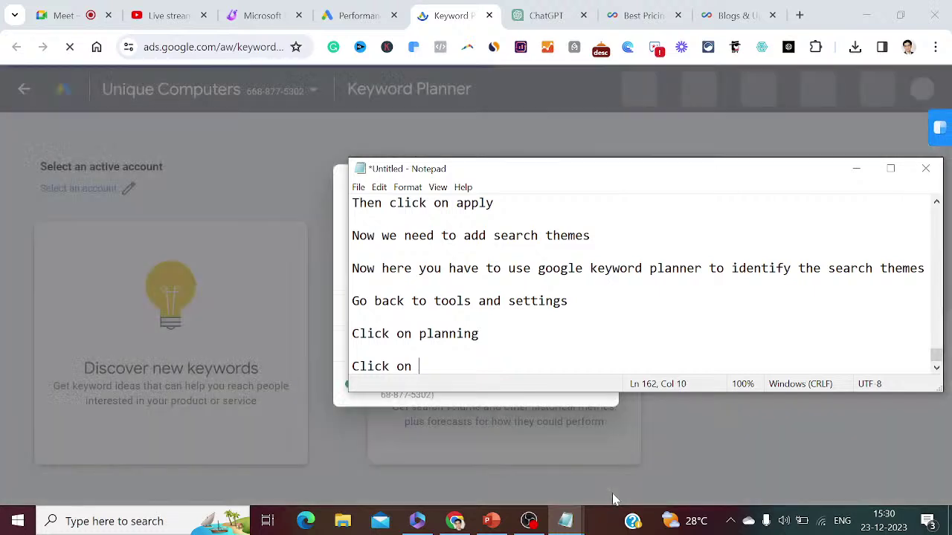
pyautogui.write('keyword pla')
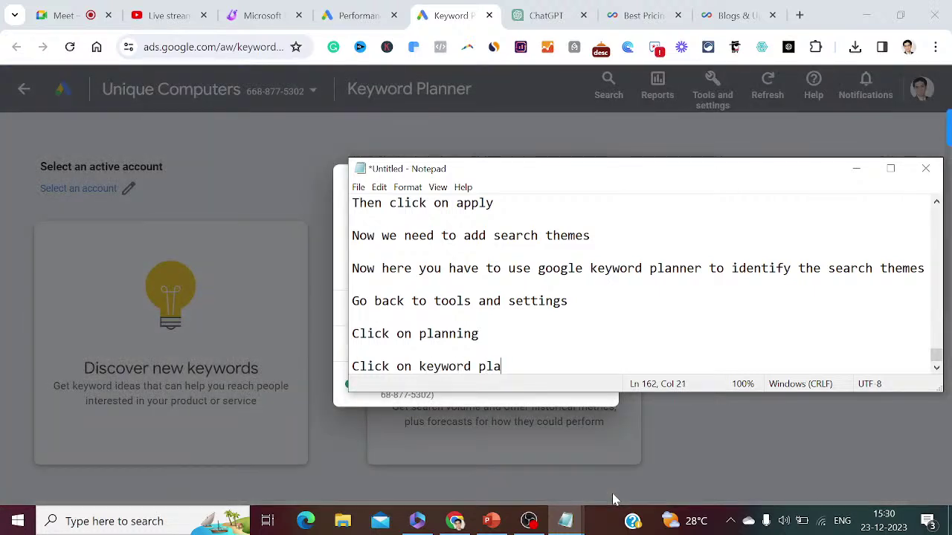
pyautogui.write('nner')
pyautogui.press('Return')
pyautogui.press('Return')
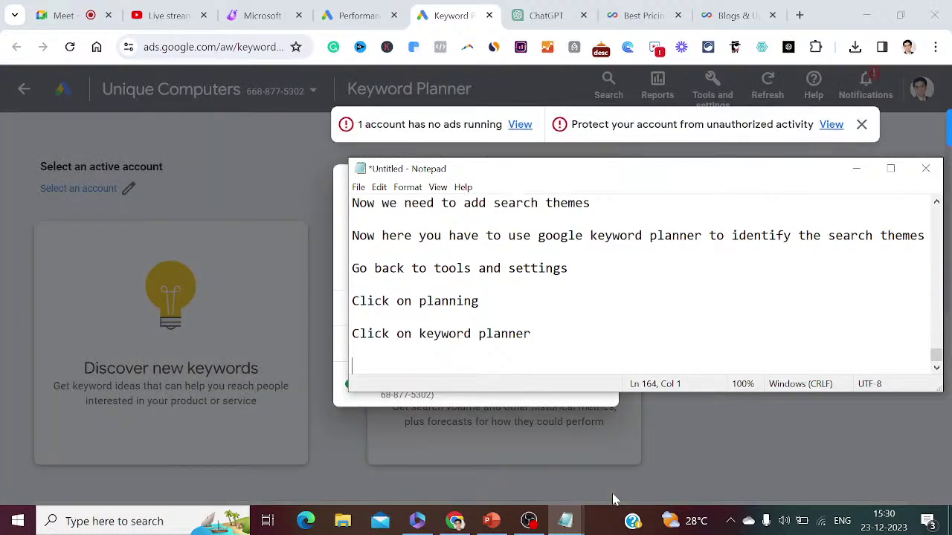
# - Add the line "Click on discover new keywords" to the Notepad notes
pyautogui.write('Click on discover new')
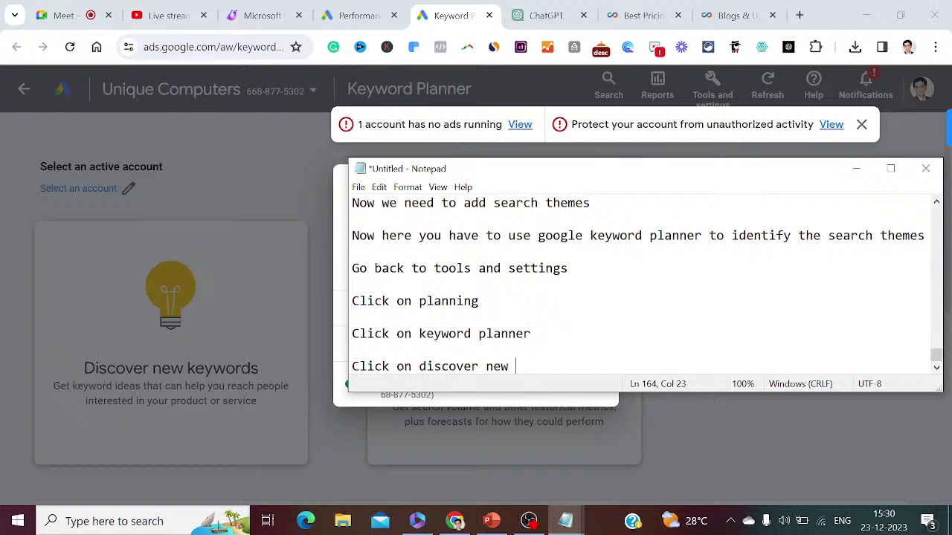
pyautogui.write('e keywords')
pyautogui.press('Return')
pyautogui.press('Return')
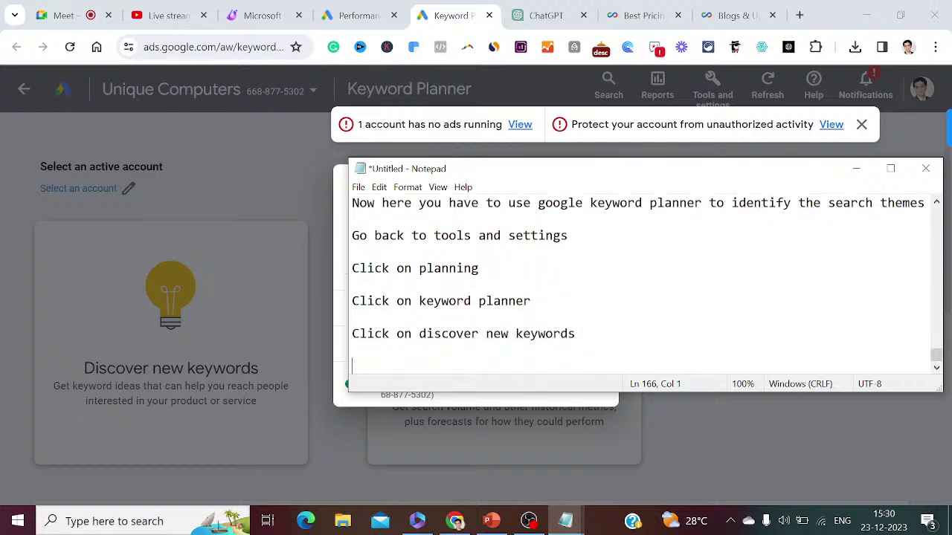
# - Select the Picnic Point - Solapur account in Keyword Planner and start Discover new keywords
pyautogui.click(856, 168)
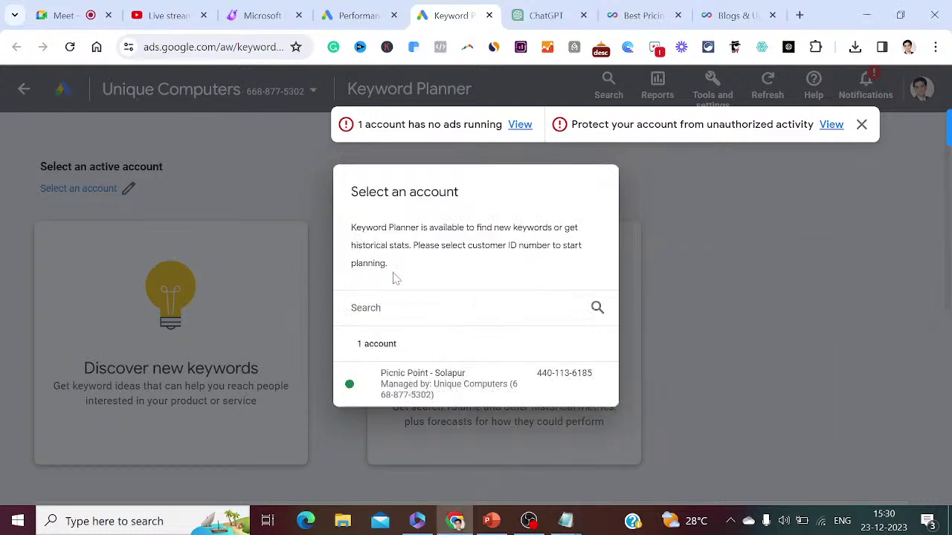
pyautogui.click(407, 386)
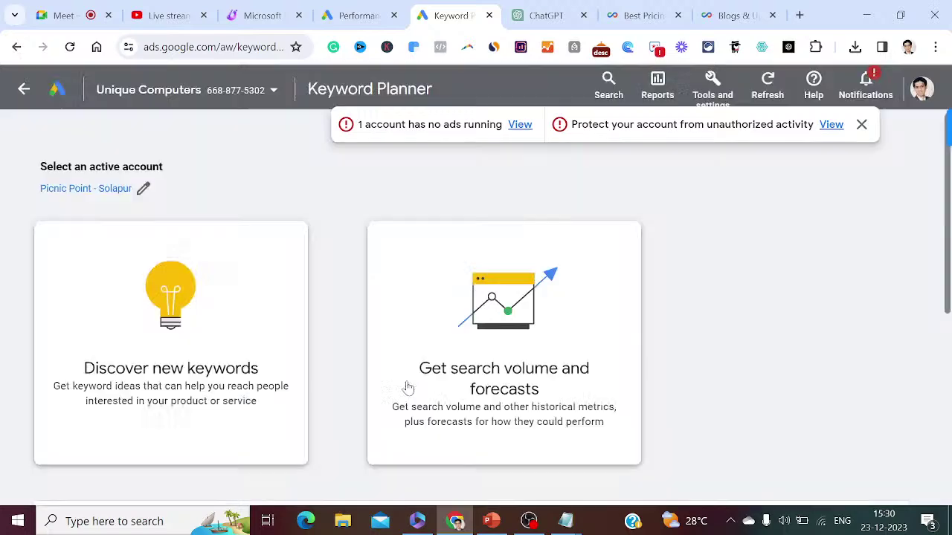
pyautogui.click(165, 384)
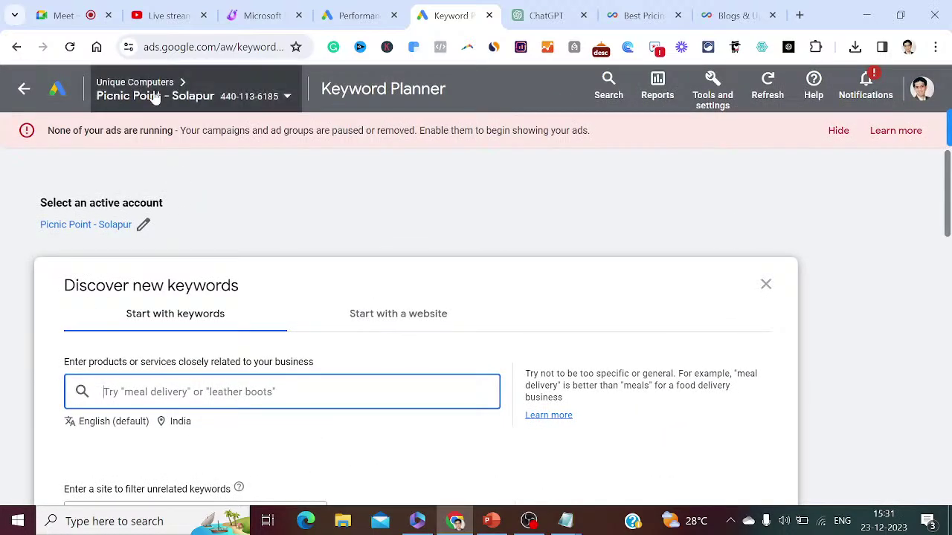
# - Check the live stream in YouTube Studio and return to Keyword Planner
pyautogui.click(170, 13)
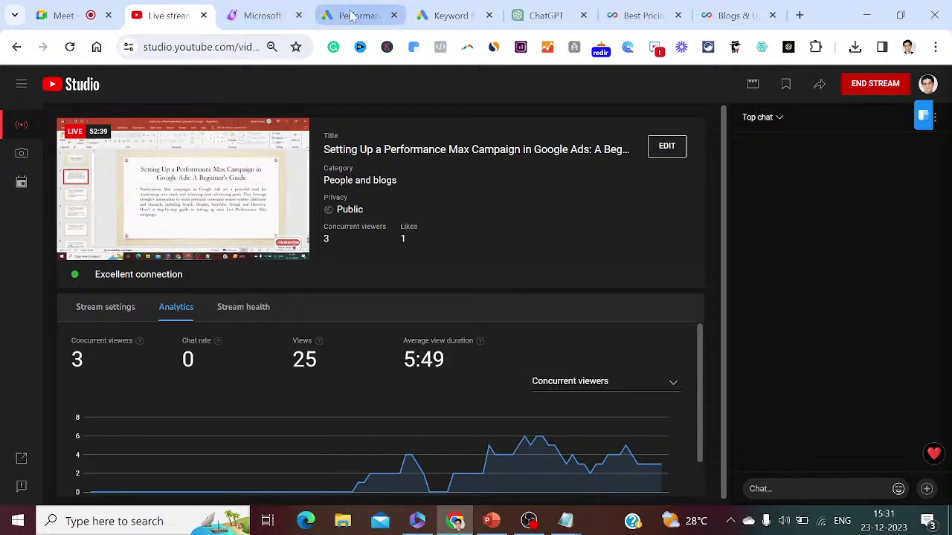
pyautogui.click(459, 17)
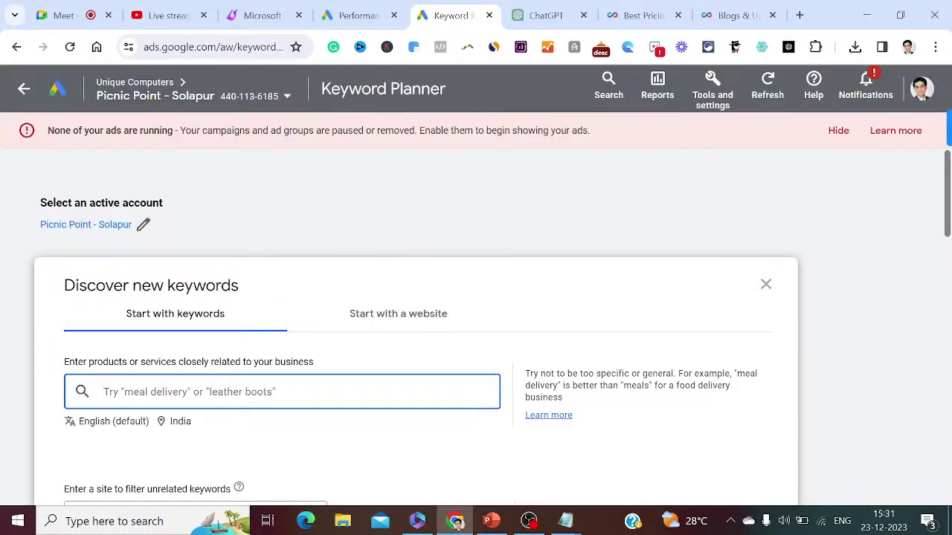
# - Add the line "Enter your target keywords in the box" to the Notepad notes
pyautogui.moveTo(564, 523)
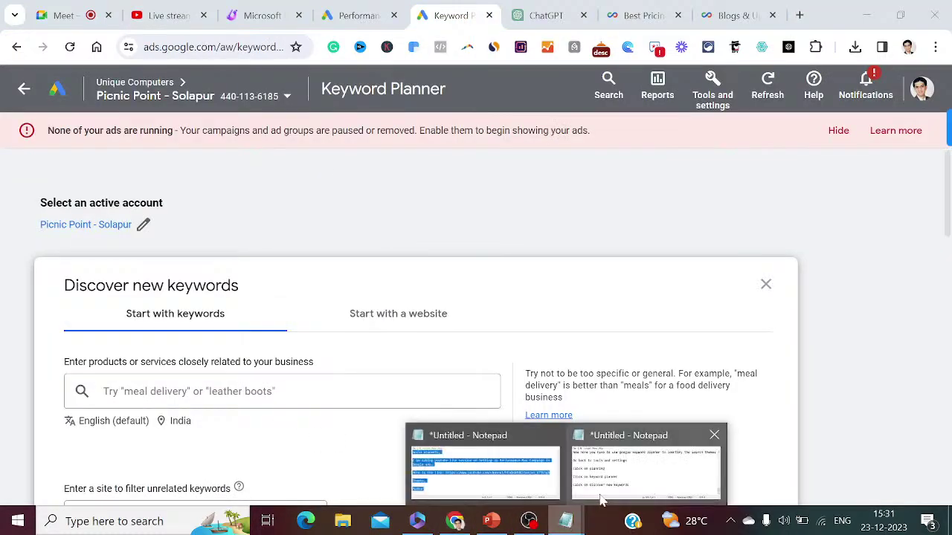
pyautogui.click(604, 500)
pyautogui.write('En')
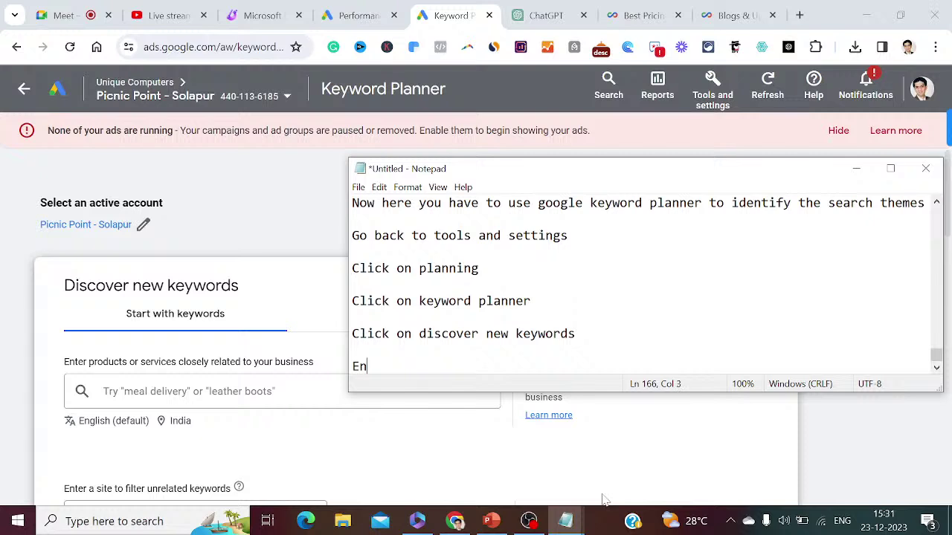
pyautogui.write('ter your target ke')
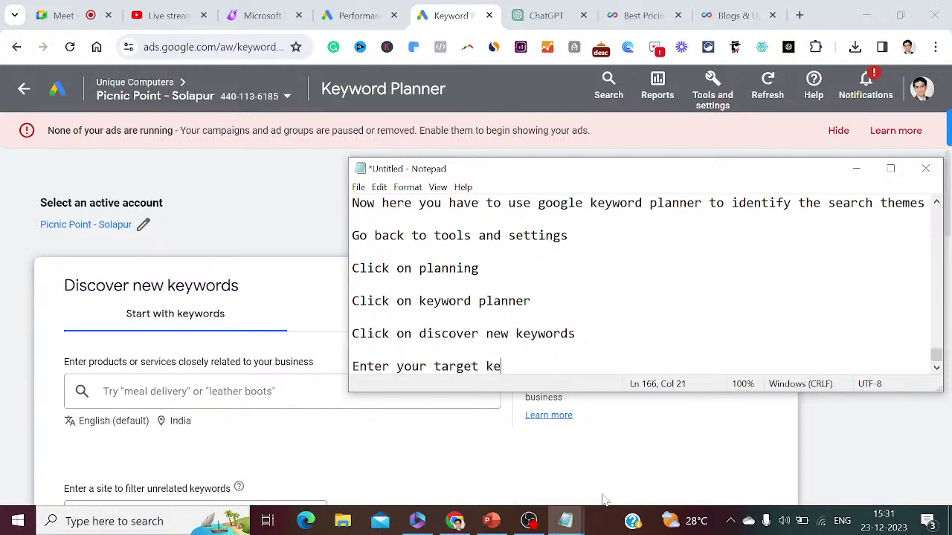
pyautogui.write('ywords in the ')
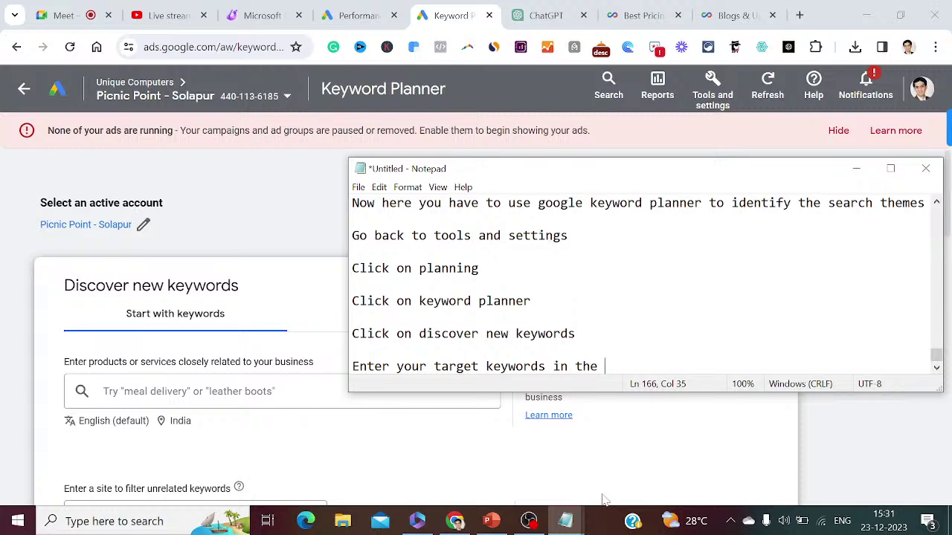
pyautogui.write('box')
pyautogui.press('Return')
pyautogui.press('Return')
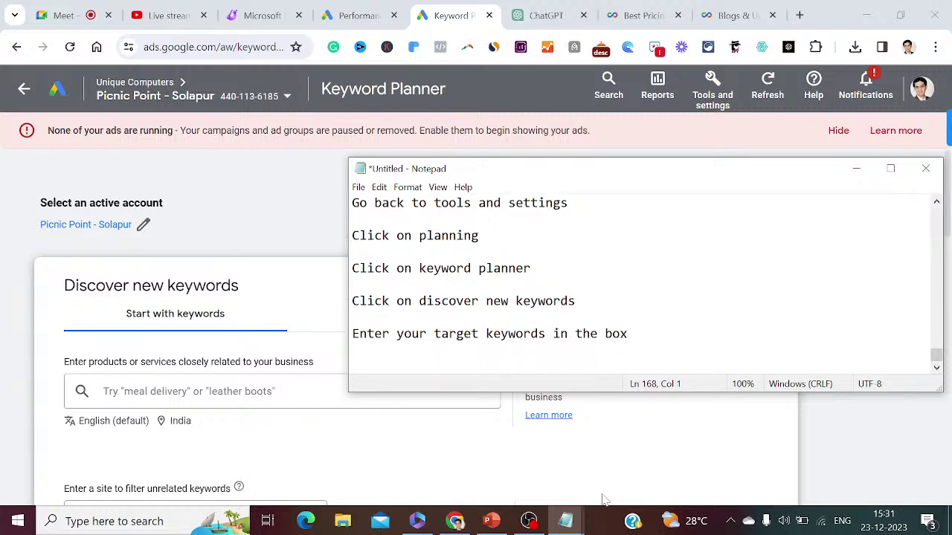
# - Enter "delivery software", "last mile delivery software" and "best delivery software" as the seed keywords for discovering new keywords
pyautogui.click(283, 392)
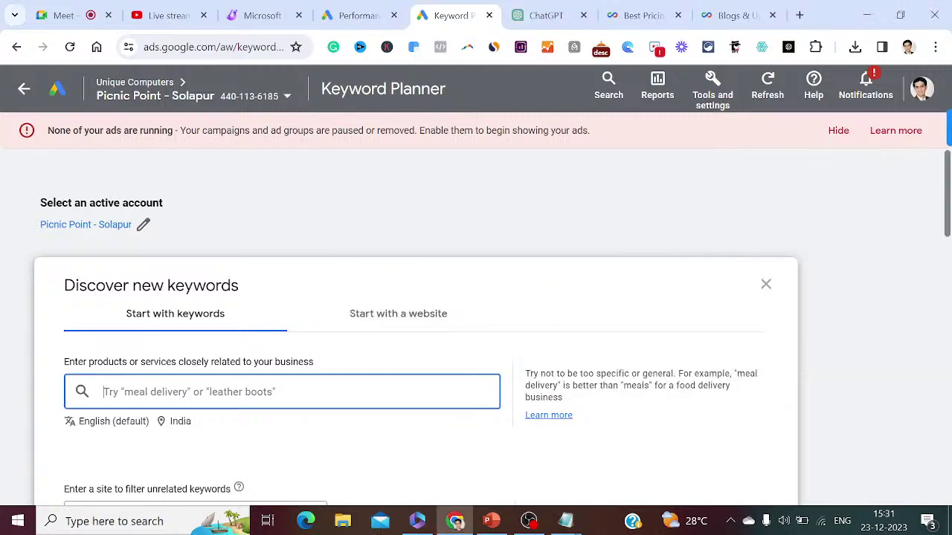
pyautogui.write('deliver')
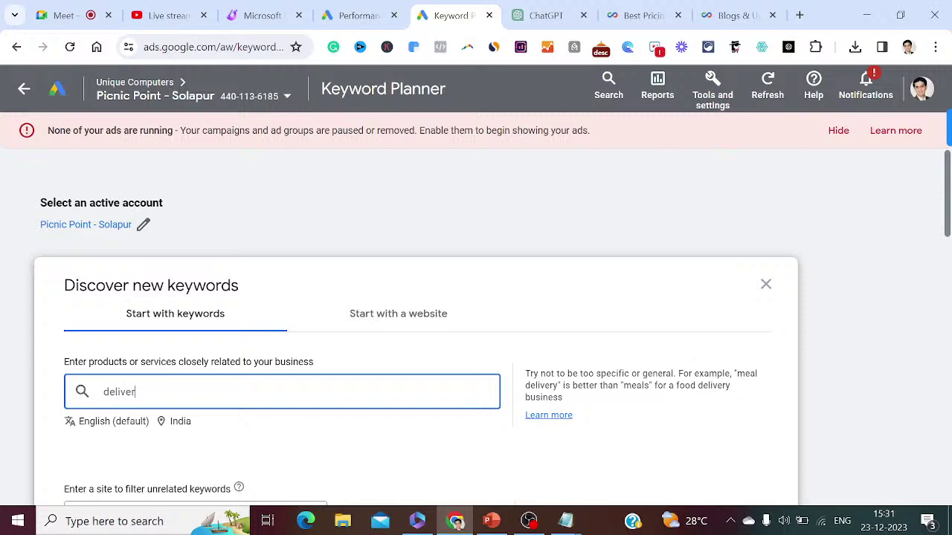
pyautogui.write('e')
pyautogui.press('Return')
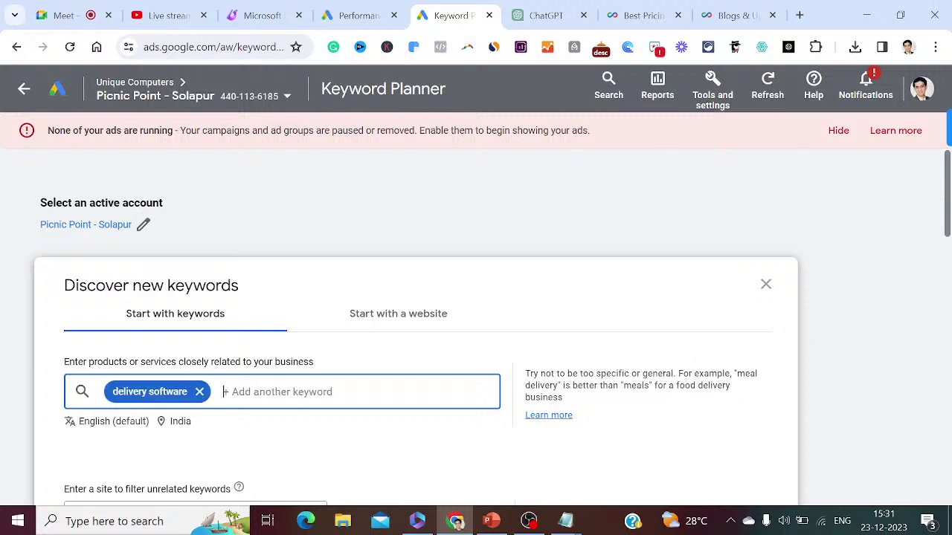
pyautogui.write('last mile del')
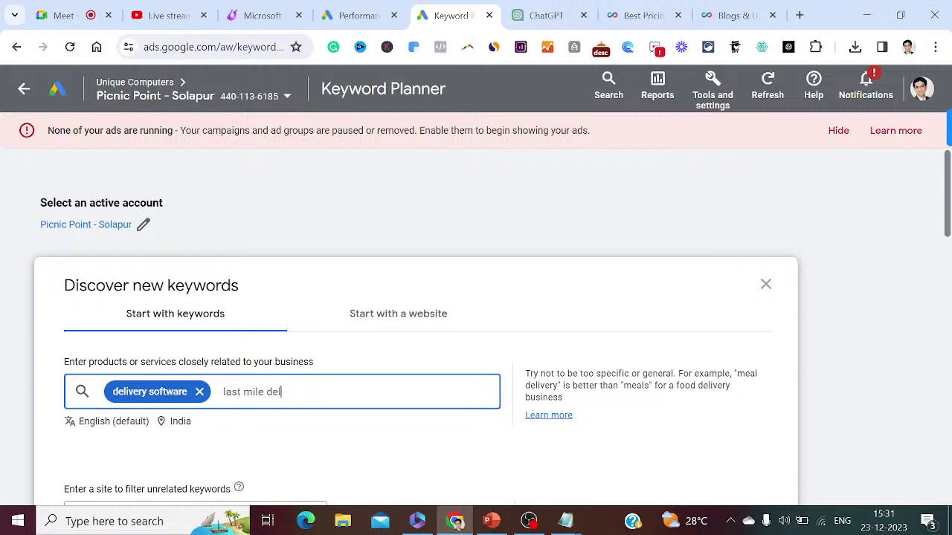
pyautogui.write('ivery software')
pyautogui.press('Return')
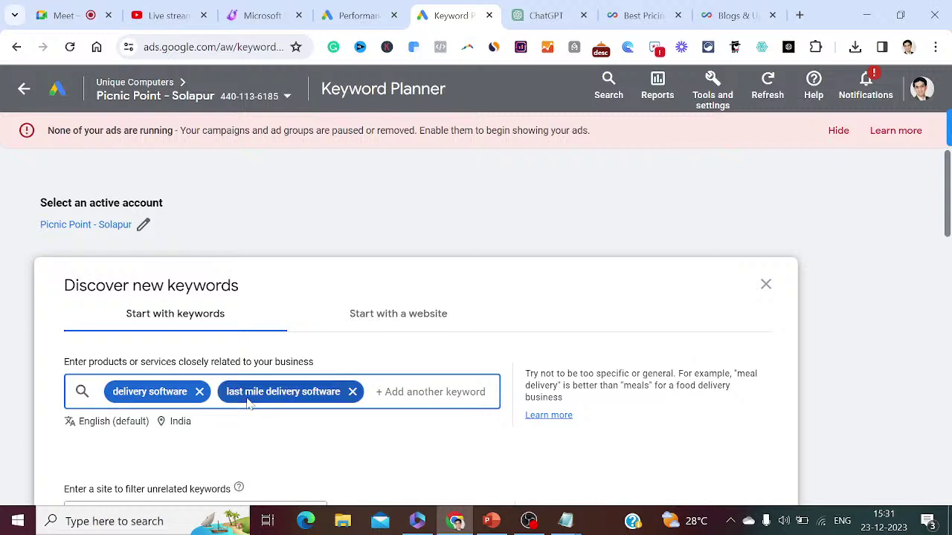
pyautogui.write('best delivery software')
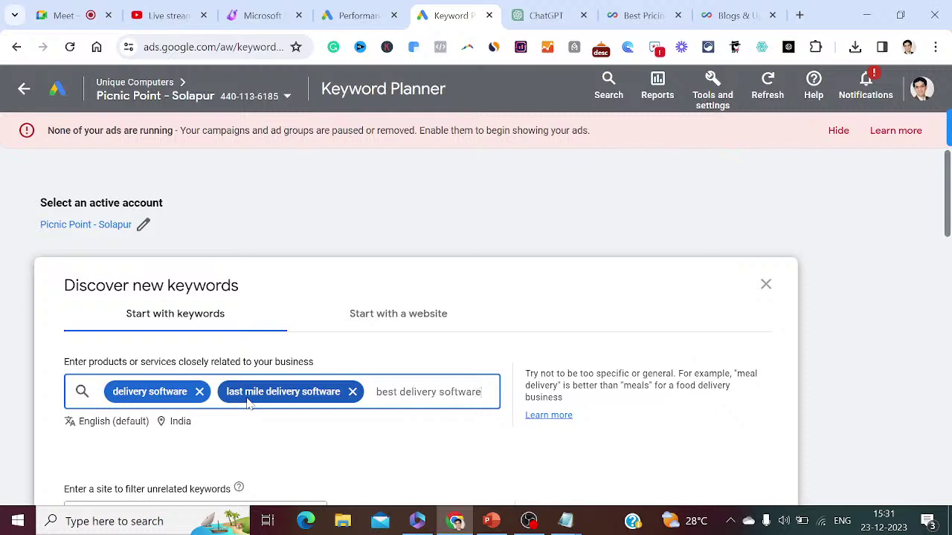
pyautogui.press('Return')
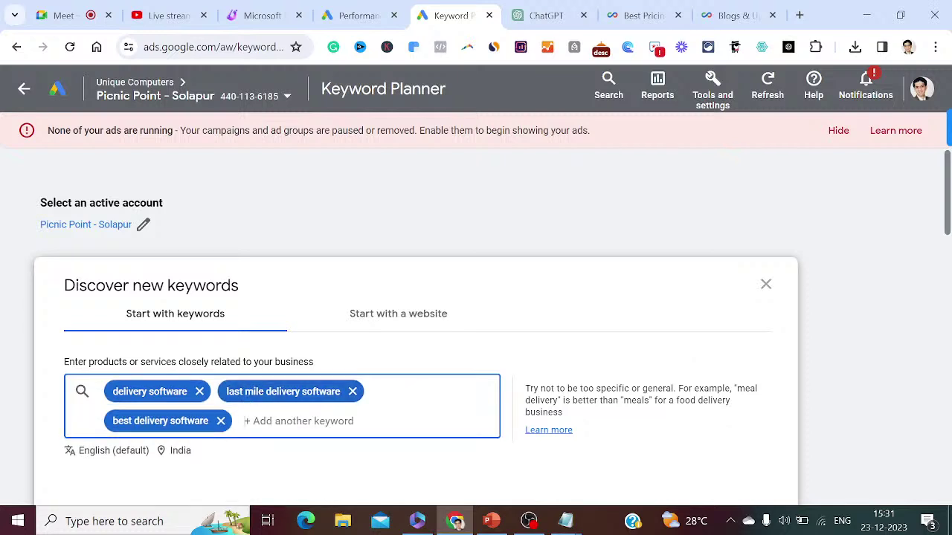
# - Add the line "Change your country to United Arab Emirates" to the Notepad notes
pyautogui.moveTo(566, 525)
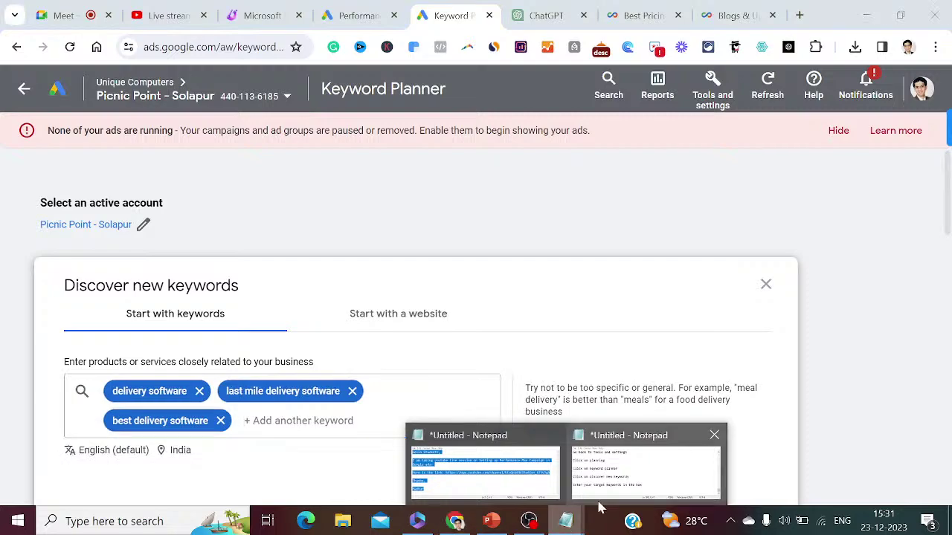
pyautogui.click(601, 510)
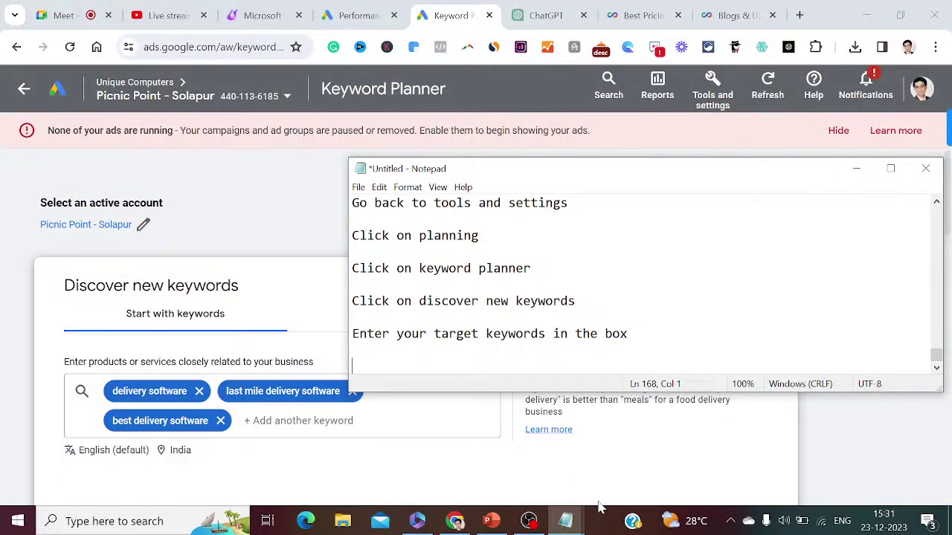
pyautogui.write('Change your')
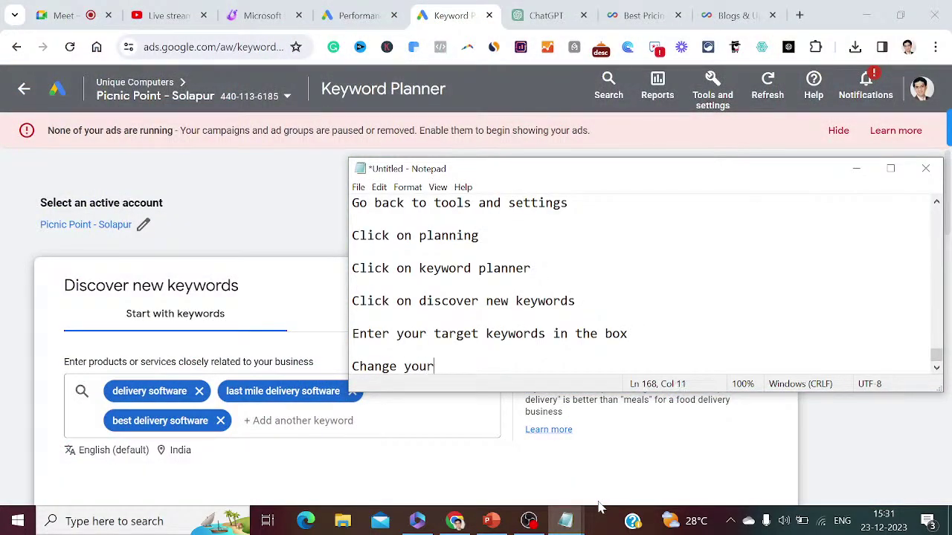
pyautogui.write(' country to Uni')
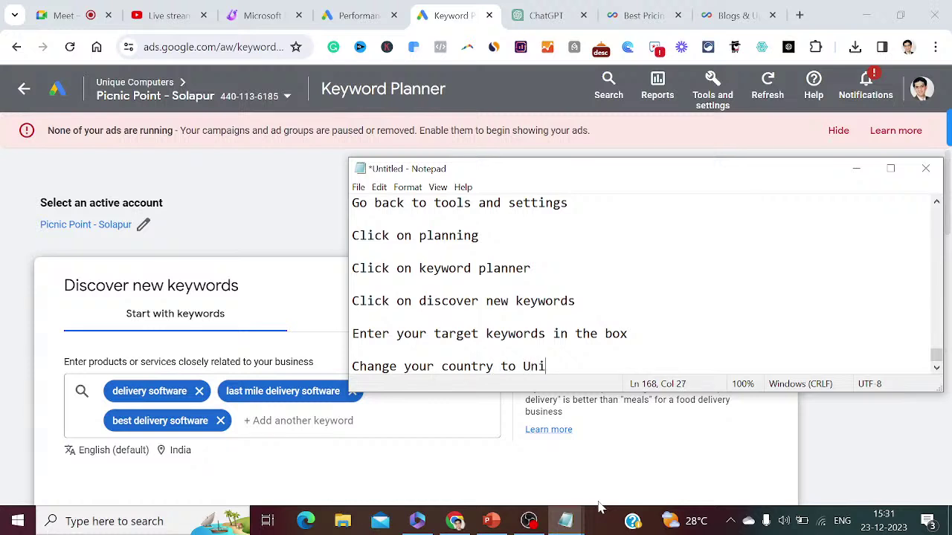
pyautogui.write('ted Arab Emirates')
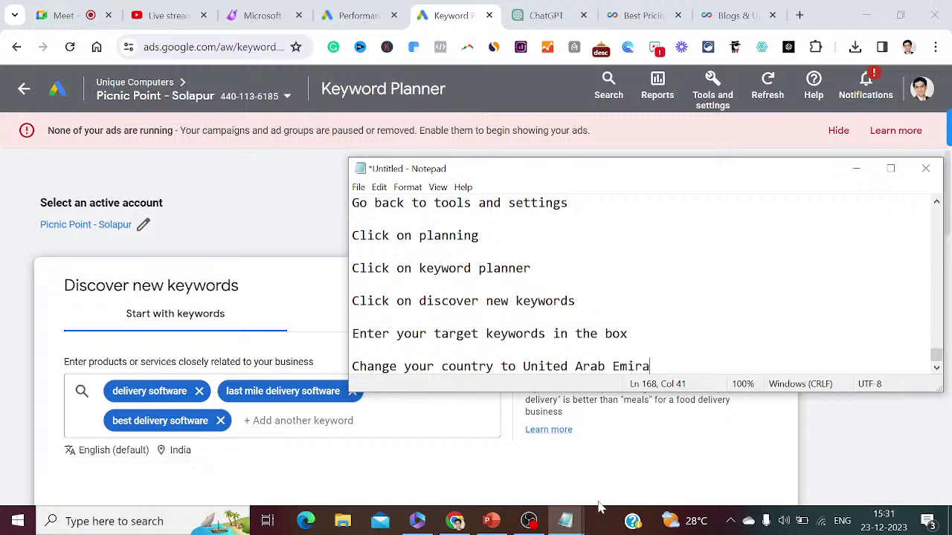
pyautogui.press('Return')
pyautogui.press('Return')
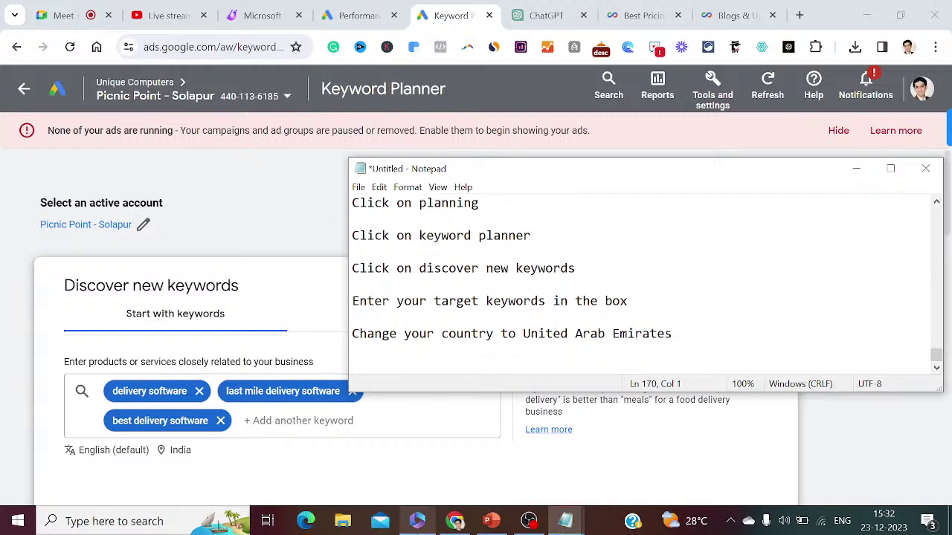
# - Replace India with the country United Arab Emirates as the targeted location in Keyword Planner and save it
pyautogui.click(177, 458)
pyautogui.click(177, 457)
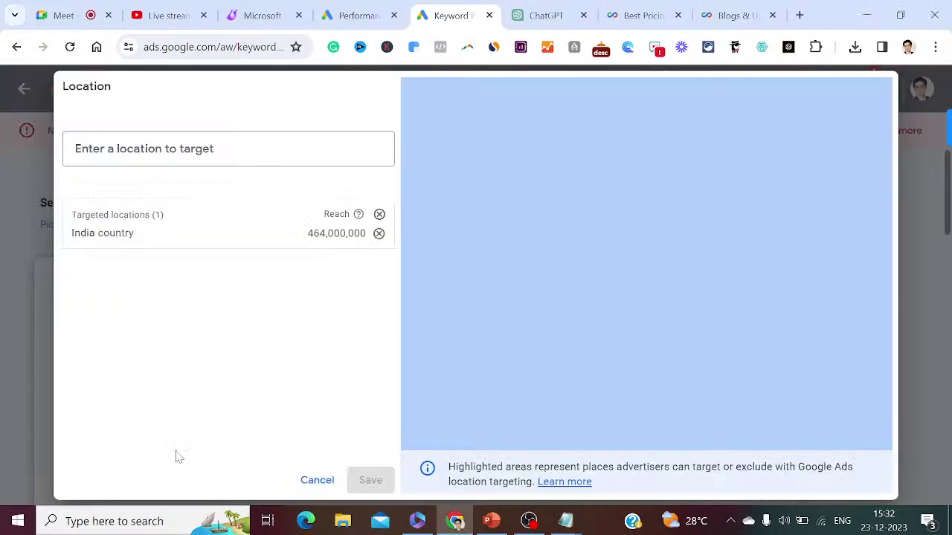
pyautogui.click(379, 234)
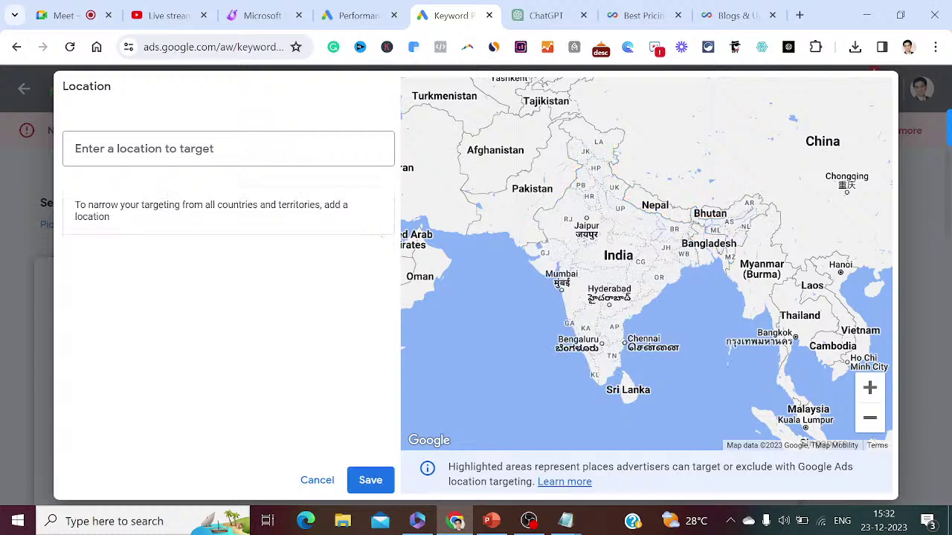
pyautogui.write('u')
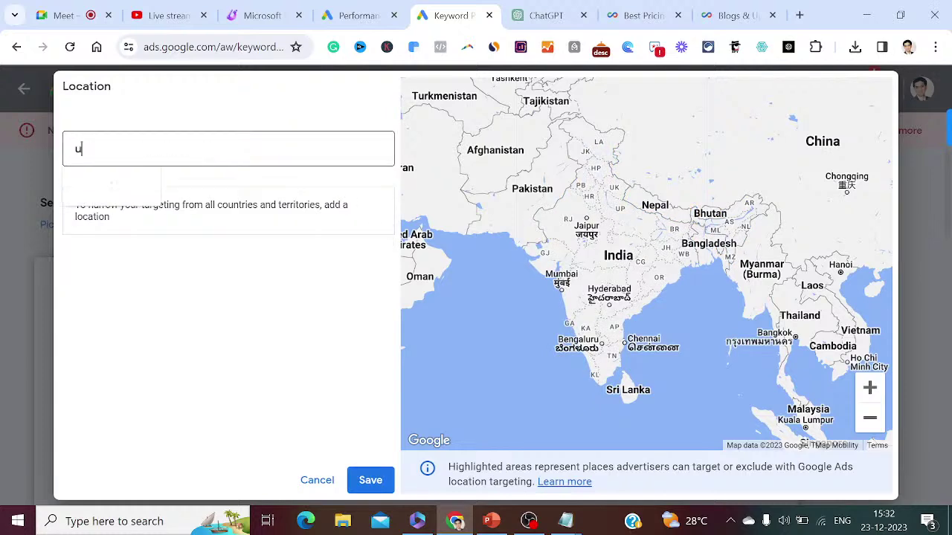
pyautogui.write('nited ar')
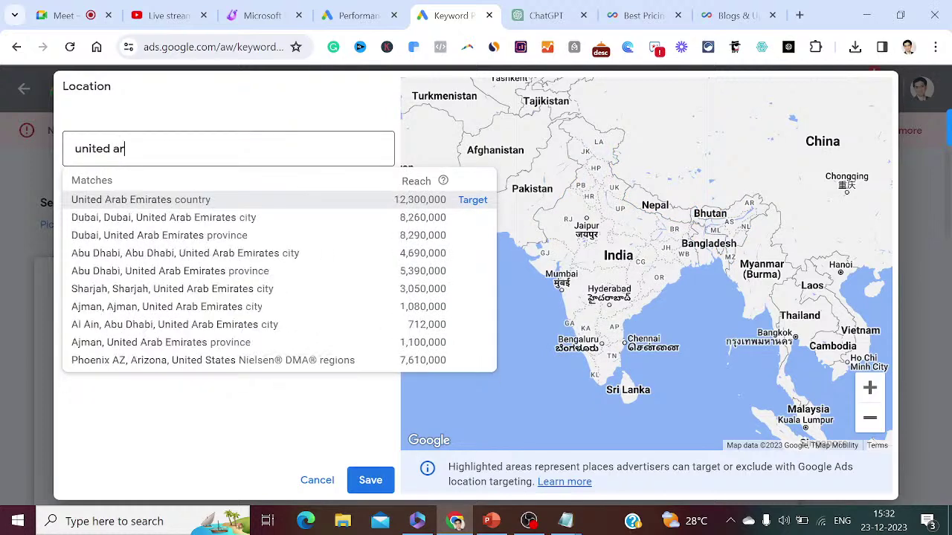
pyautogui.write('ab emi')
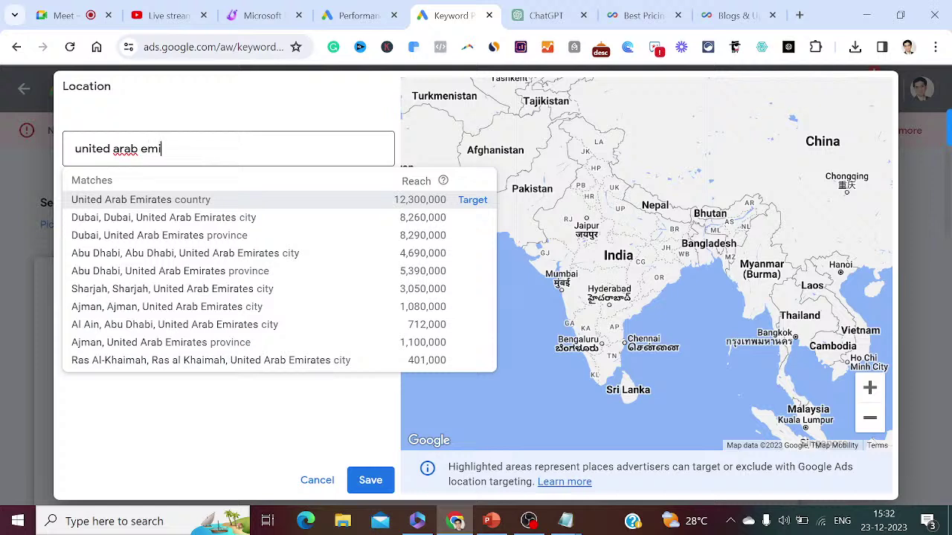
pyautogui.write('rates')
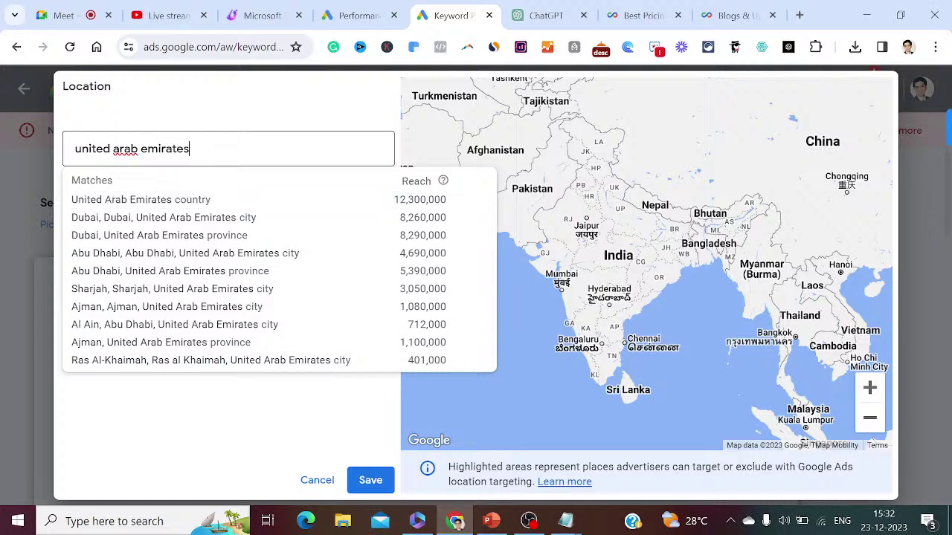
pyautogui.moveTo(268, 197)
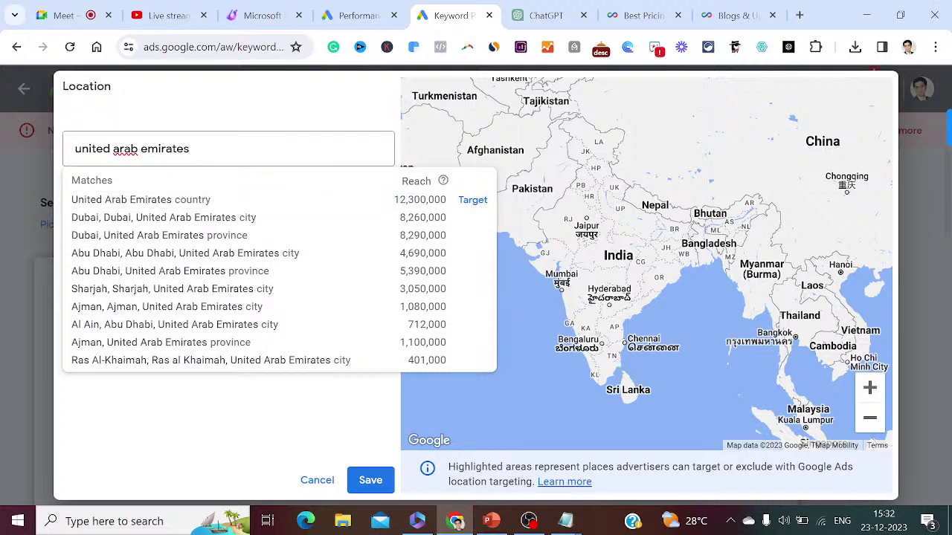
pyautogui.click(471, 200)
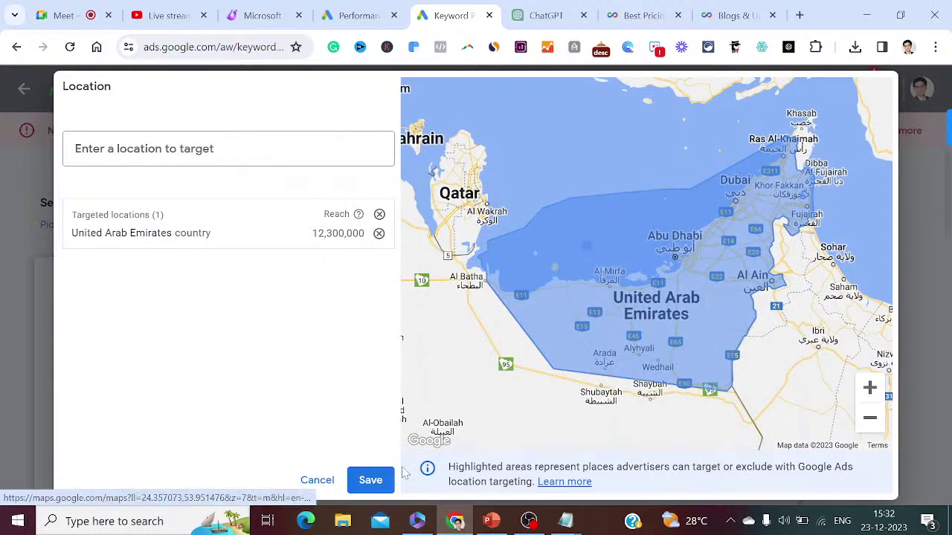
pyautogui.click(371, 482)
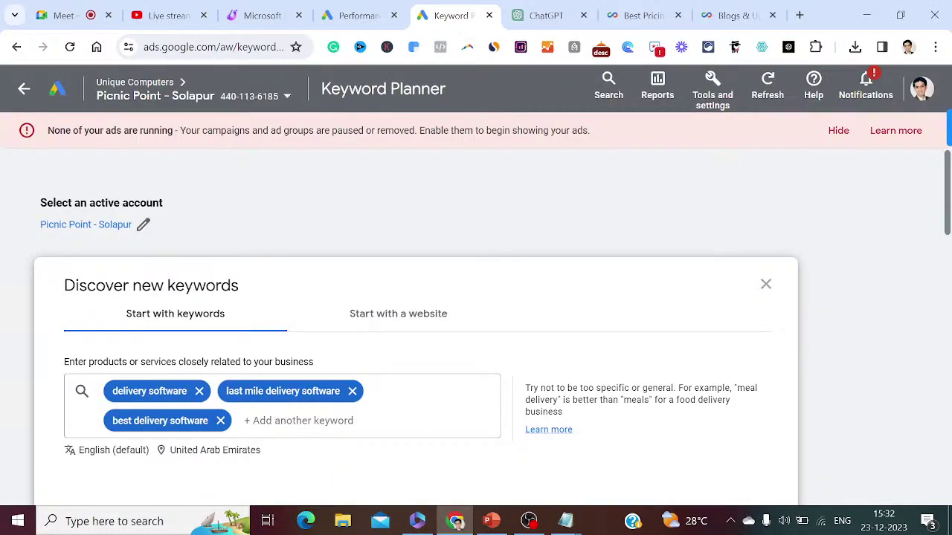
# - Add the lines "Click on target" and "Click on save" to the Notepad notes
pyautogui.scroll(-2, 927, 286)
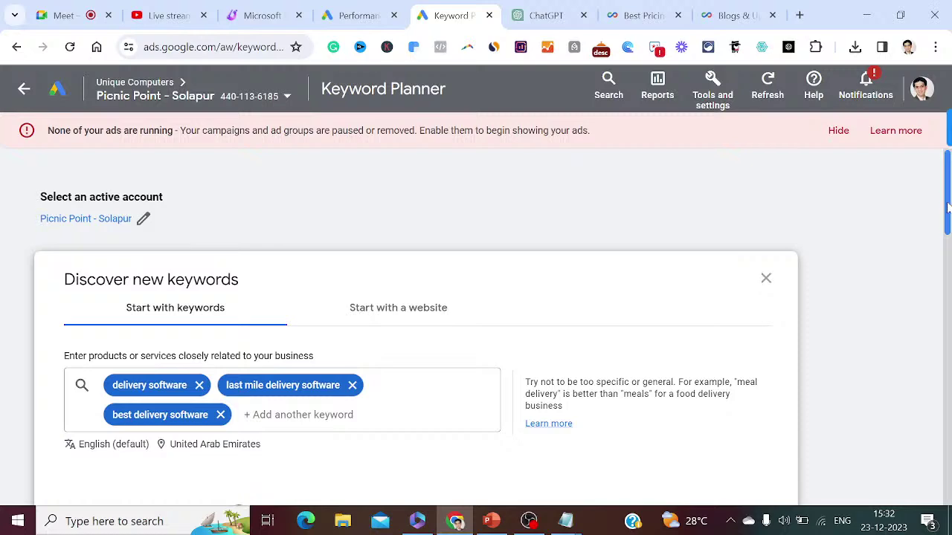
pyautogui.scroll(-2, 773, 268)
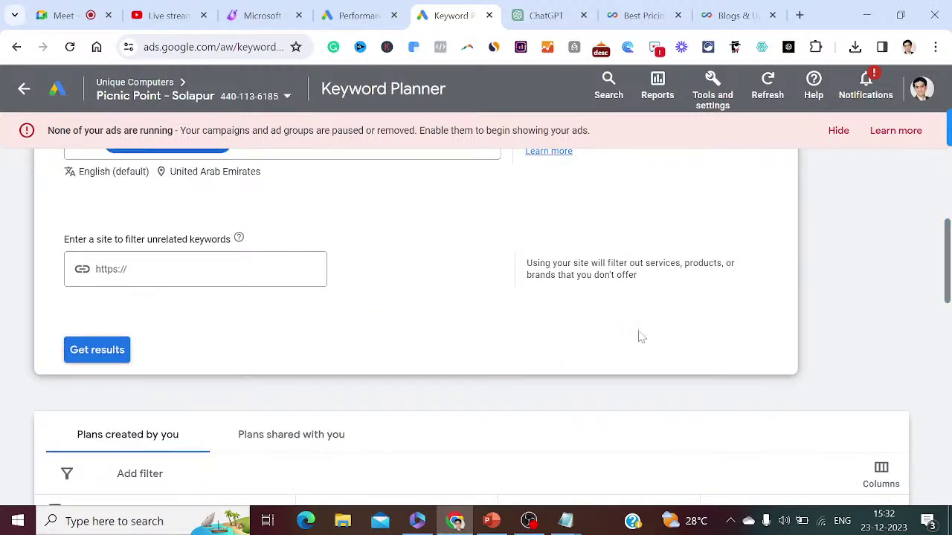
pyautogui.moveTo(566, 521)
pyautogui.click(588, 498)
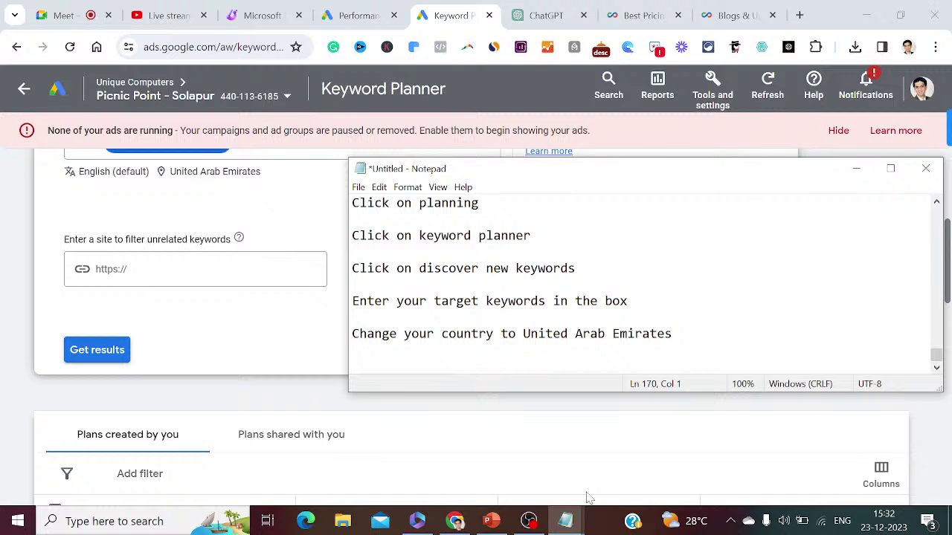
pyautogui.write('Click on target')
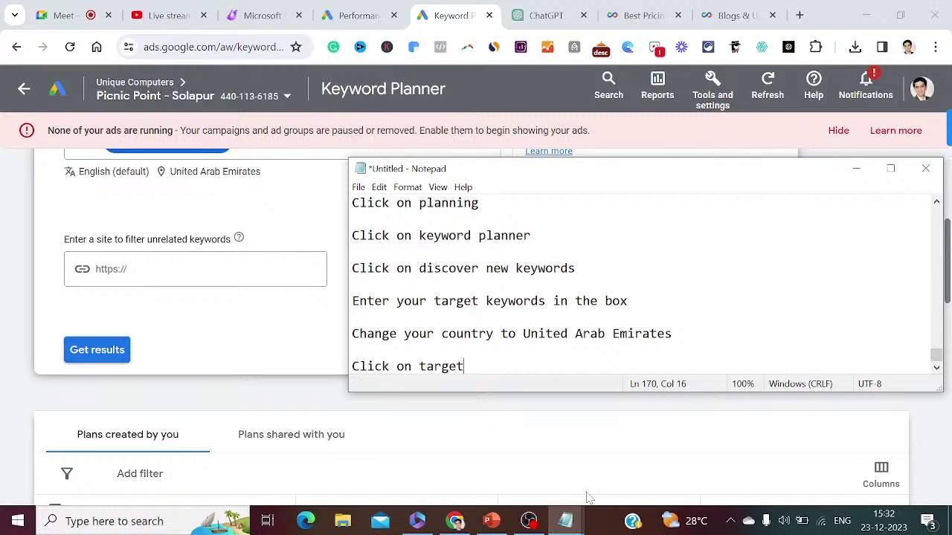
pyautogui.press('Return')
pyautogui.write('Cl')
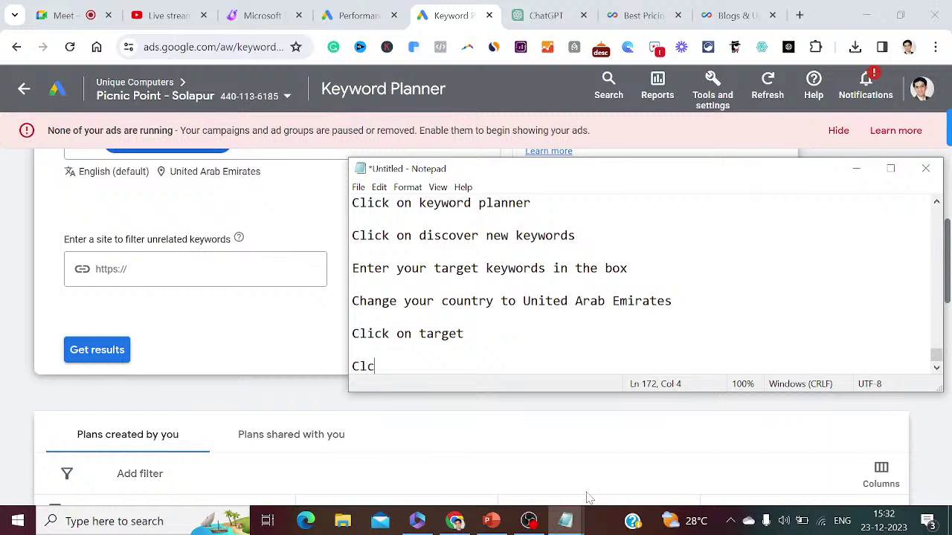
pyautogui.write('ick on save')
pyautogui.press('Return')
pyautogui.press('Return')
# - Note "Then click on get results" in Notepad and get the keyword results in Keyword Planner
pyautogui.write('T')
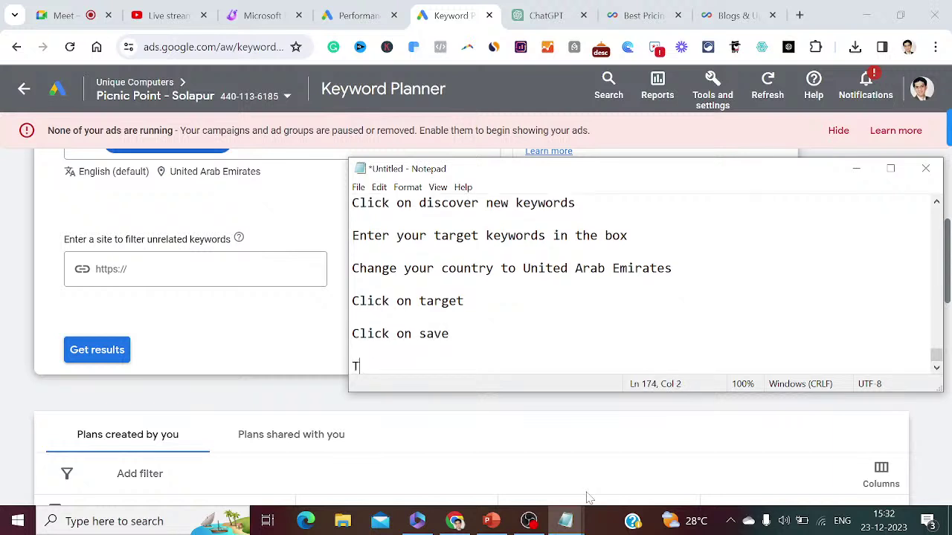
pyautogui.write('hen click on ')
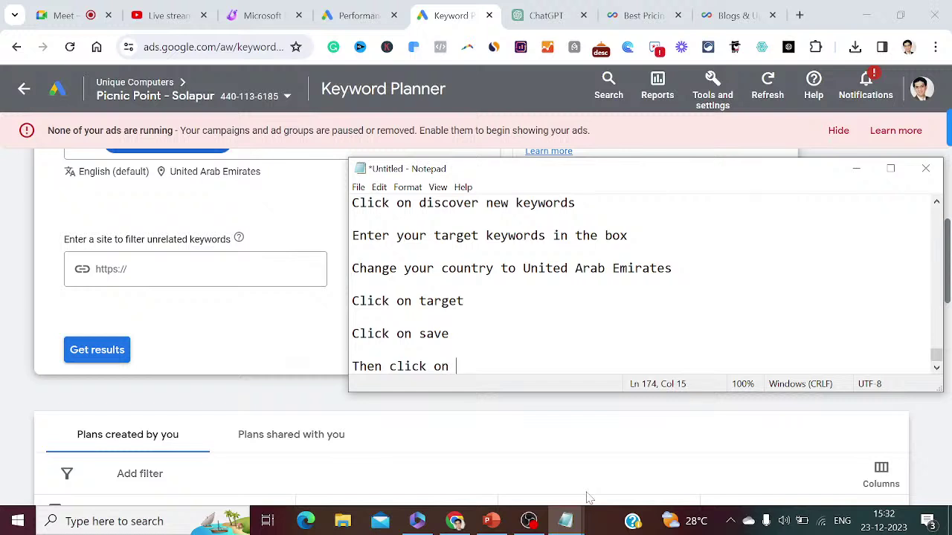
pyautogui.write('get results')
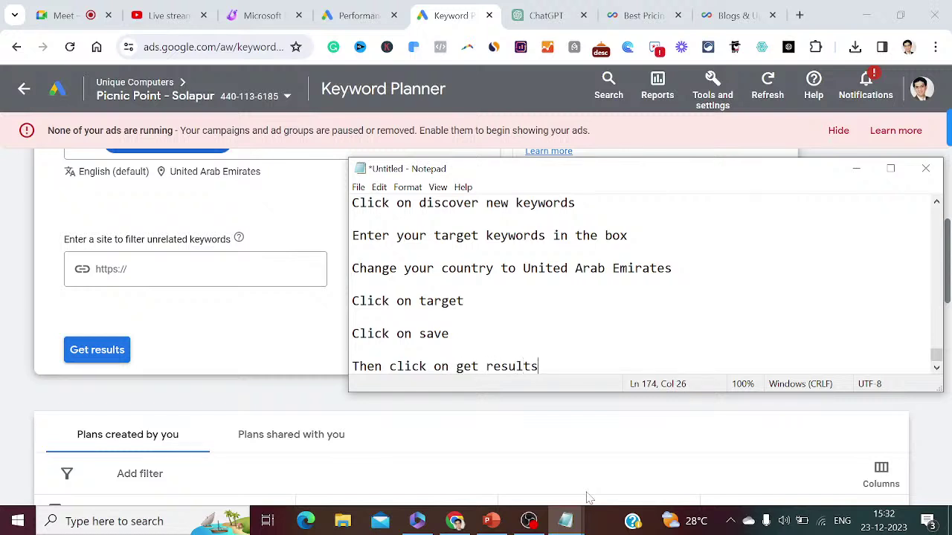
pyautogui.press('Return')
pyautogui.press('Return')
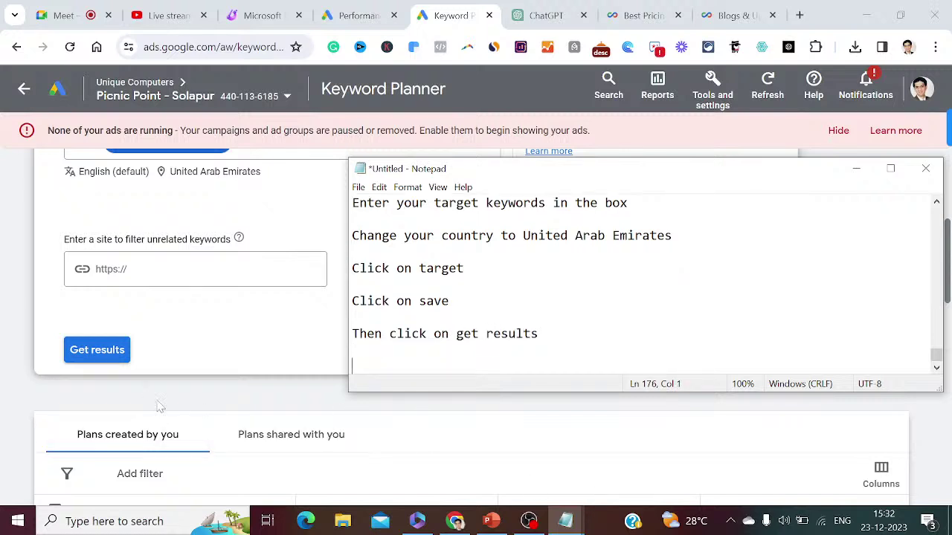
pyautogui.click(97, 354)
pyautogui.click(97, 353)
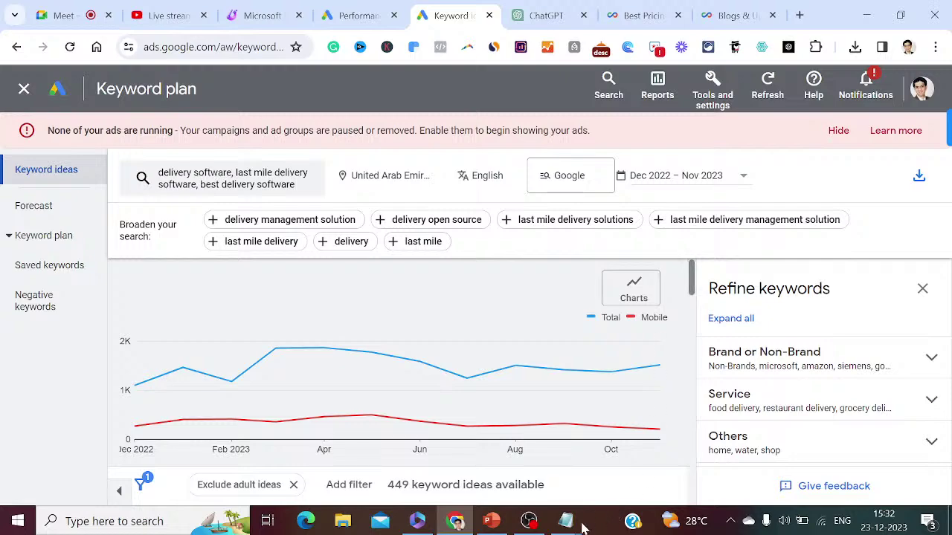
# - Add the line "Click on down arrow key and download the keywords" to the Notepad notes
pyautogui.moveTo(567, 521)
pyautogui.click(600, 503)
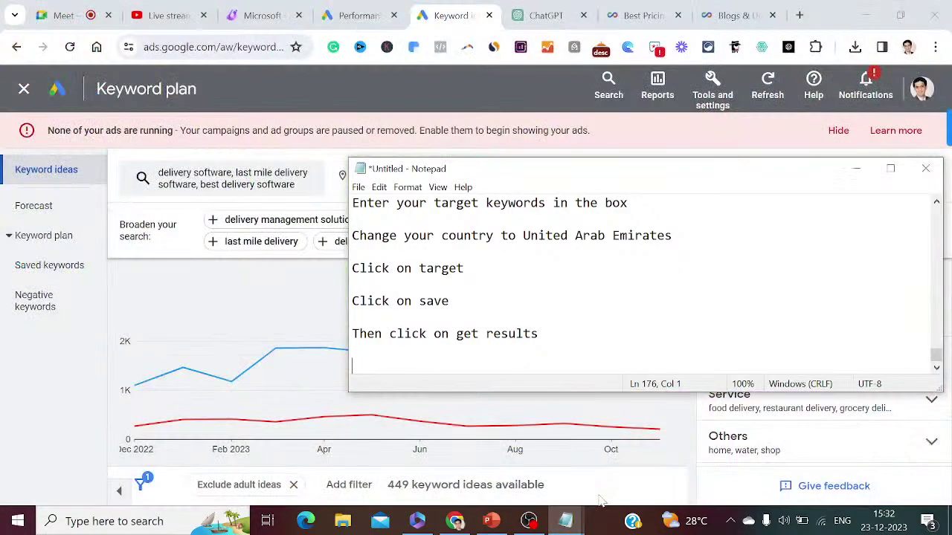
pyautogui.write('Click on down ar')
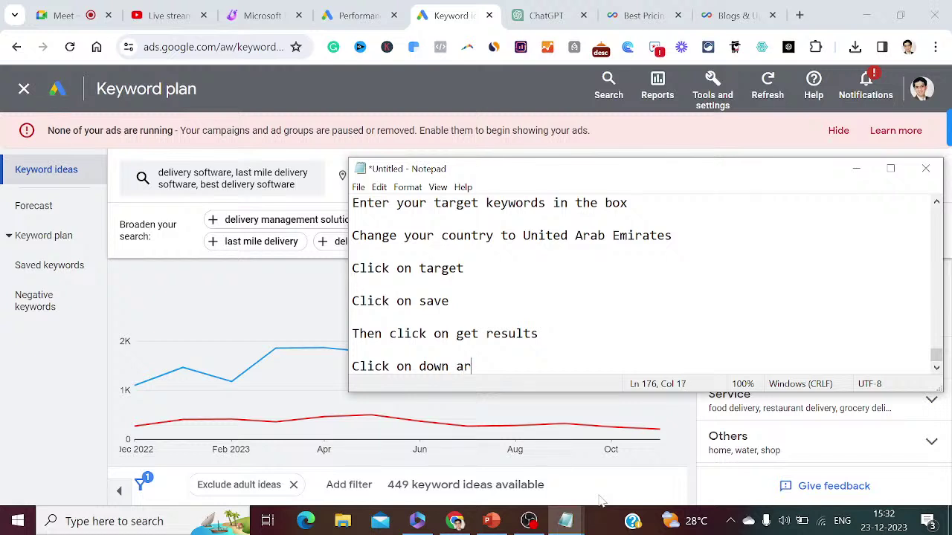
pyautogui.write('row key and download ')
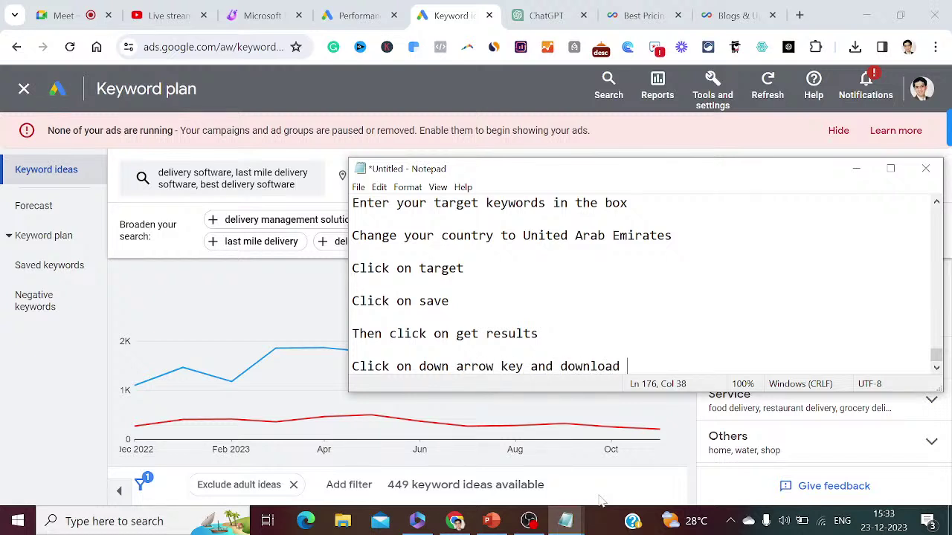
pyautogui.write('the keywords')
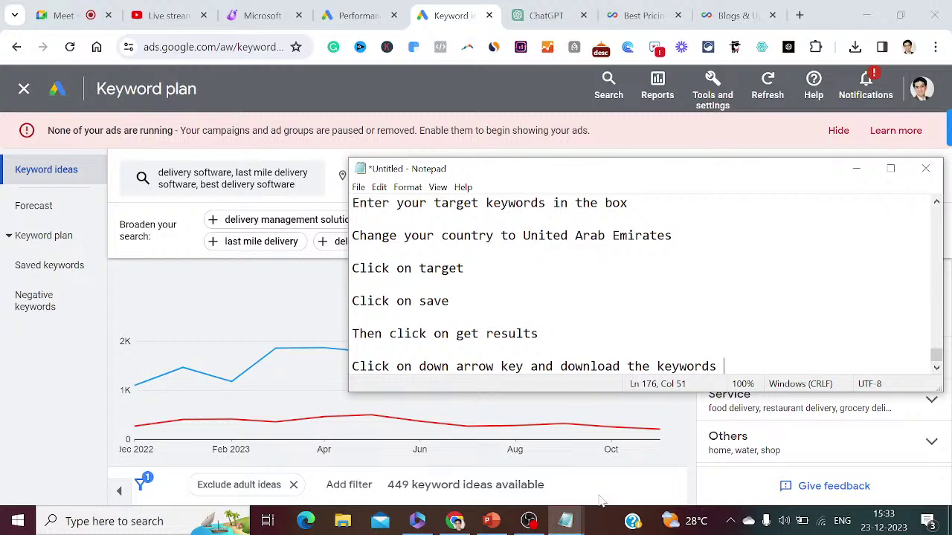
pyautogui.press('Return')
pyautogui.press('Return')
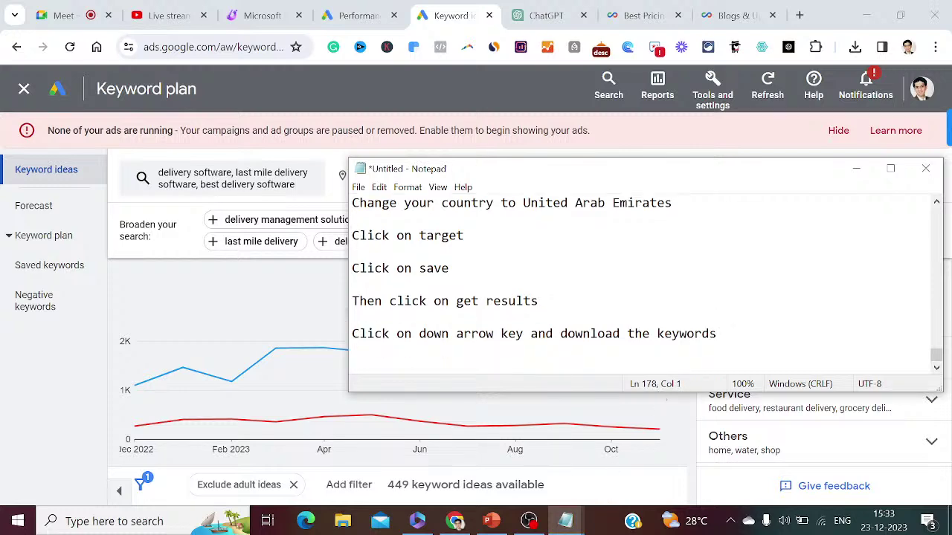
# - Download the keyword ideas as a .csv file and open the downloaded Keyword Stats file in Excel
pyautogui.click(855, 169)
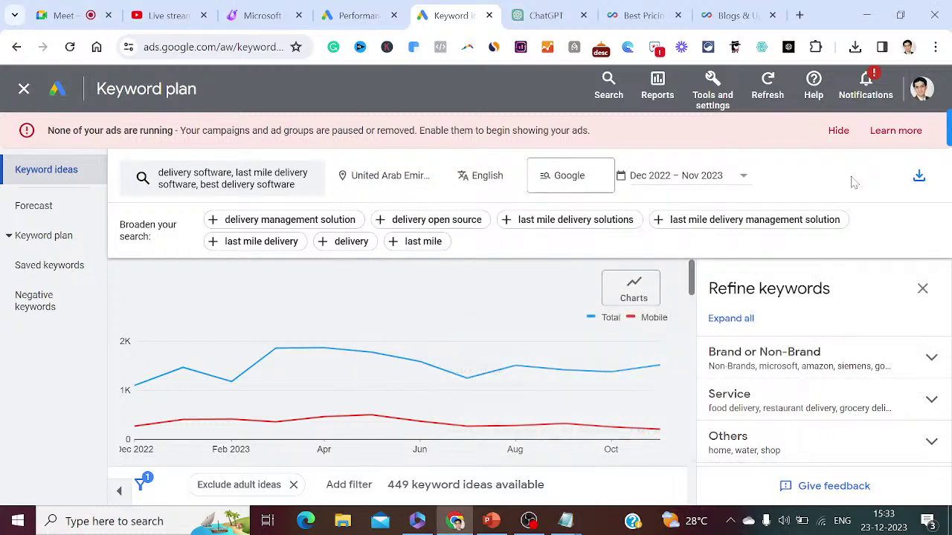
pyautogui.click(920, 178)
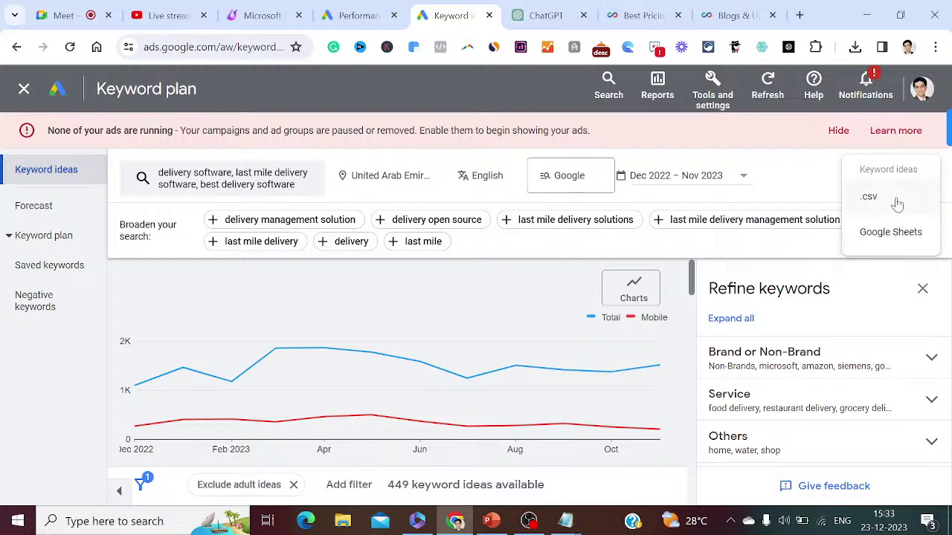
pyautogui.click(896, 201)
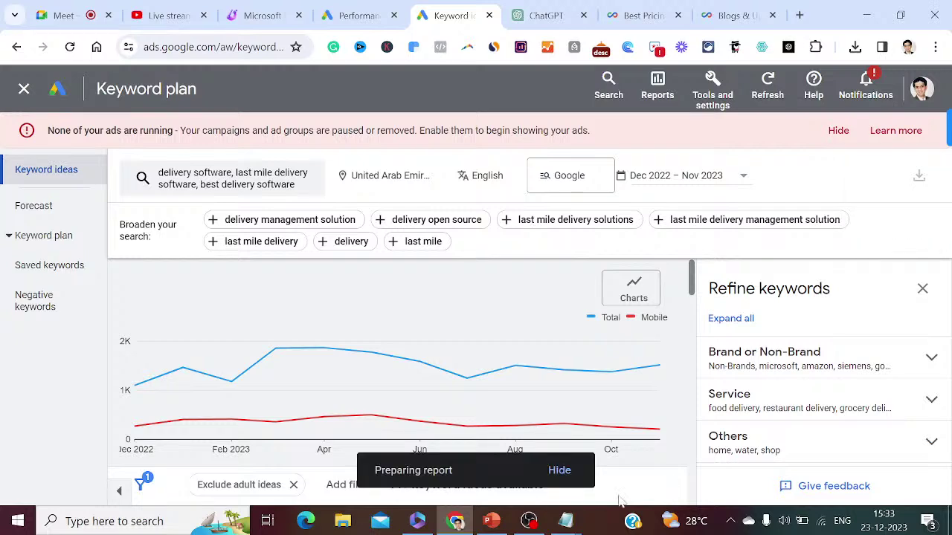
pyautogui.moveTo(564, 522)
pyautogui.click(588, 495)
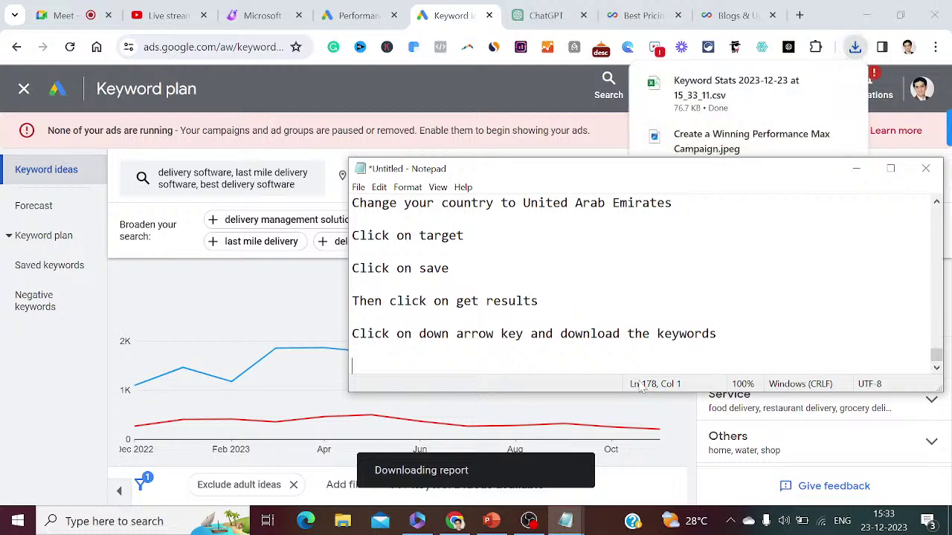
pyautogui.click(692, 90)
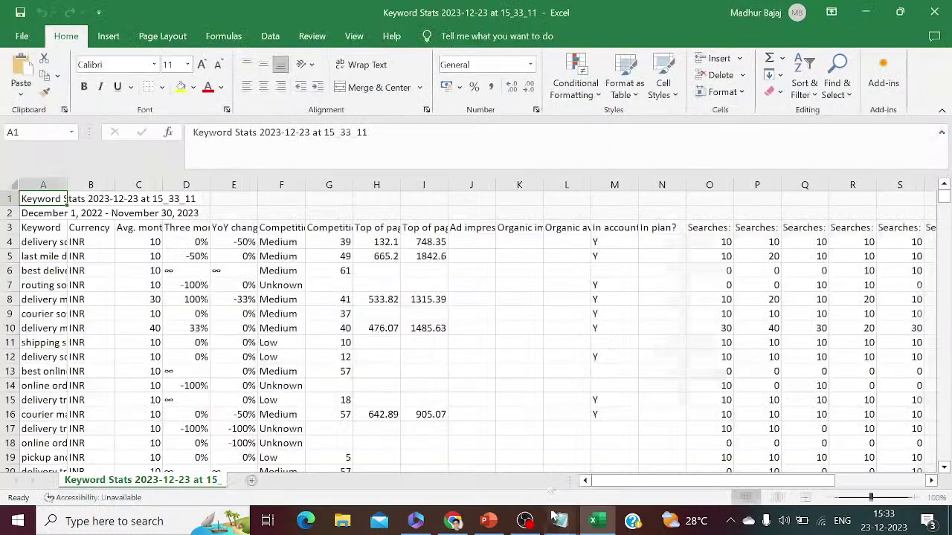
# - Add the line "Down the CSV file" to the Notepad notes
pyautogui.moveTo(560, 526)
pyautogui.click(587, 502)
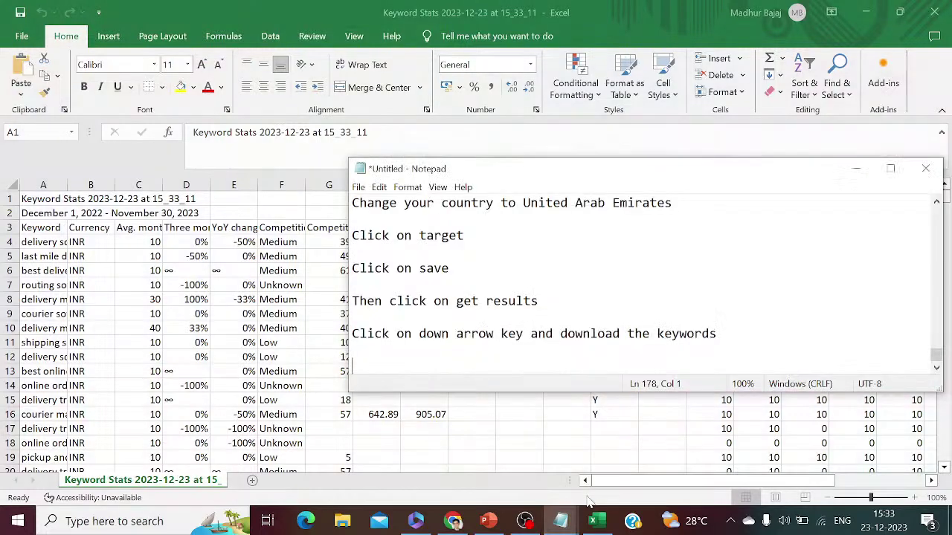
pyautogui.write('Down the CS')
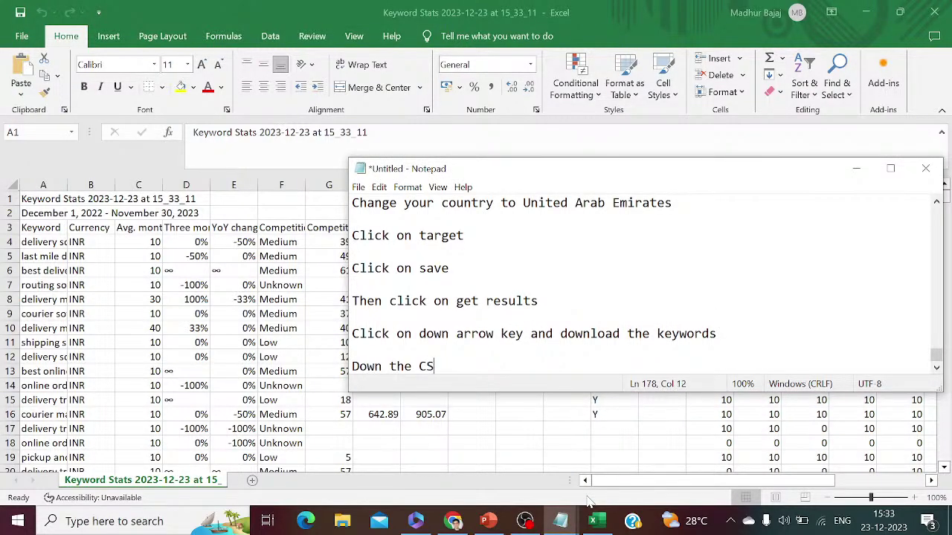
pyautogui.write('V file')
pyautogui.click(856, 168)
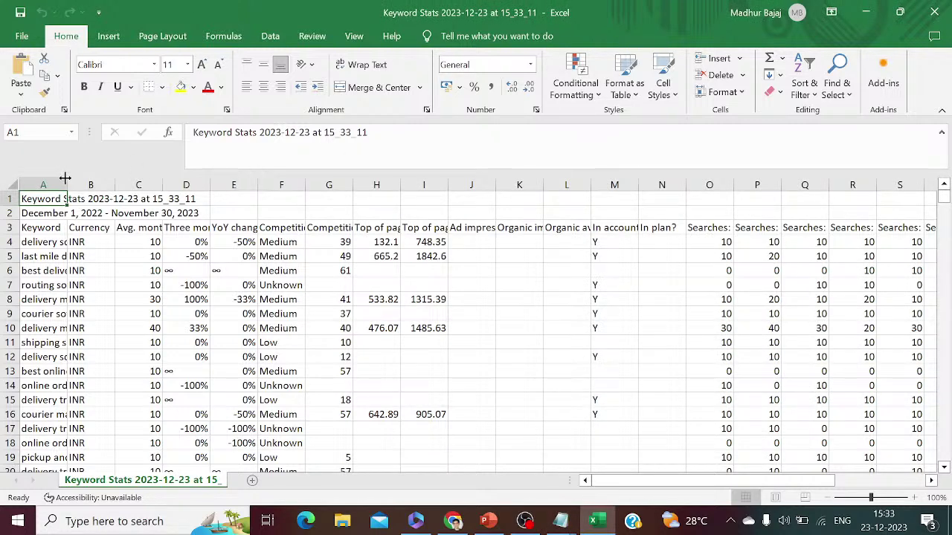
# - Widen column A in the Keyword Stats sheet and copy the keywords from "delivery software" through "best shipping software for ecommerce" (A4:A25)
pyautogui.moveTo(66, 179); pyautogui.dragTo(336, 195)
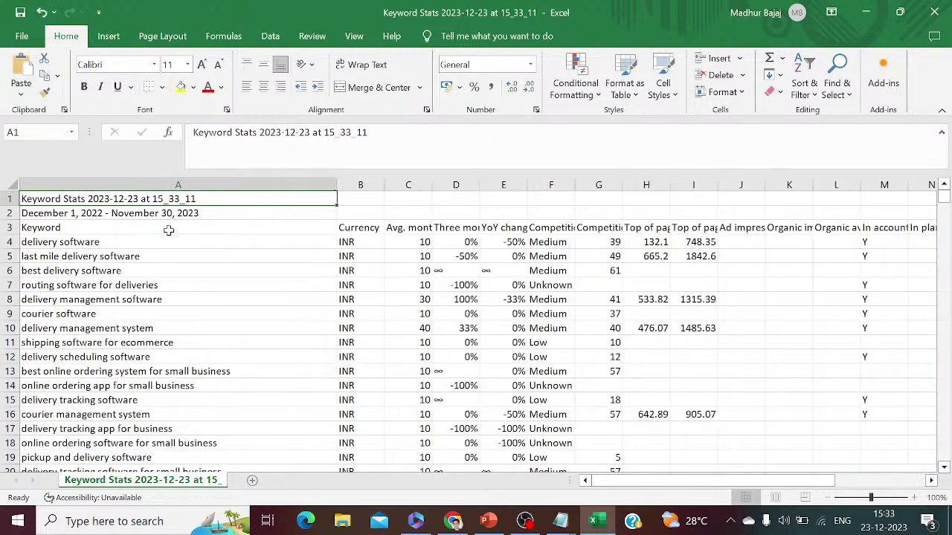
pyautogui.click(138, 252)
pyautogui.moveTo(167, 245); pyautogui.dragTo(167, 249)
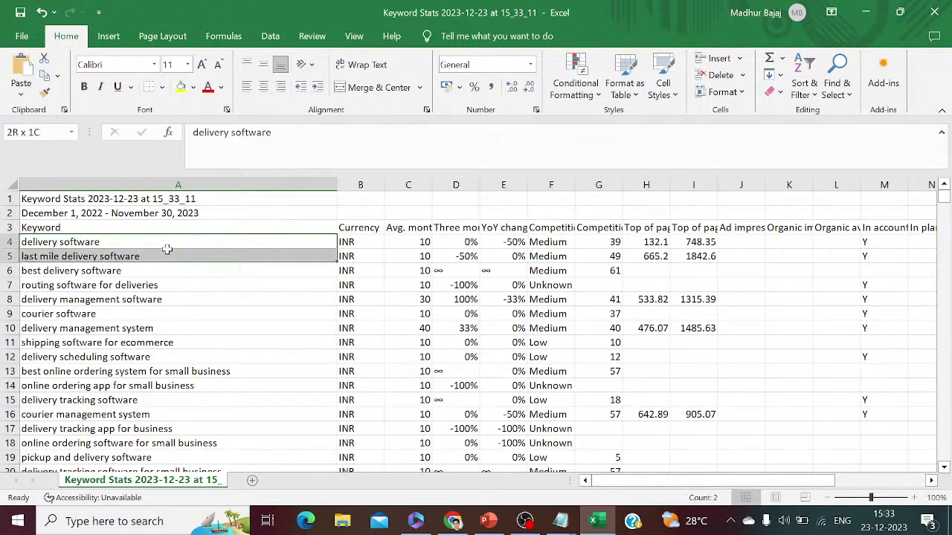
pyautogui.hotkey('shift', 'Down')
pyautogui.hotkey('shift', 'Down')
pyautogui.hotkey('shift', 'Down')
pyautogui.hotkey('shift', 'Down')
pyautogui.hotkey('shift', 'Down')
pyautogui.hotkey('shift', 'Down')
pyautogui.hotkey('shift', 'Down')
pyautogui.hotkey('shift', 'Down')
pyautogui.hotkey('shift', 'Down')
pyautogui.hotkey('shift', 'Down')
pyautogui.hotkey('shift', 'Down')
pyautogui.hotkey('shift', 'Down')
pyautogui.hotkey('shift', 'Down')
pyautogui.hotkey('shift', 'Down')
pyautogui.hotkey('shift', 'Down')
pyautogui.hotkey('shift', 'Down')
pyautogui.hotkey('shift', 'Down')
pyautogui.hotkey('shift', 'Down')
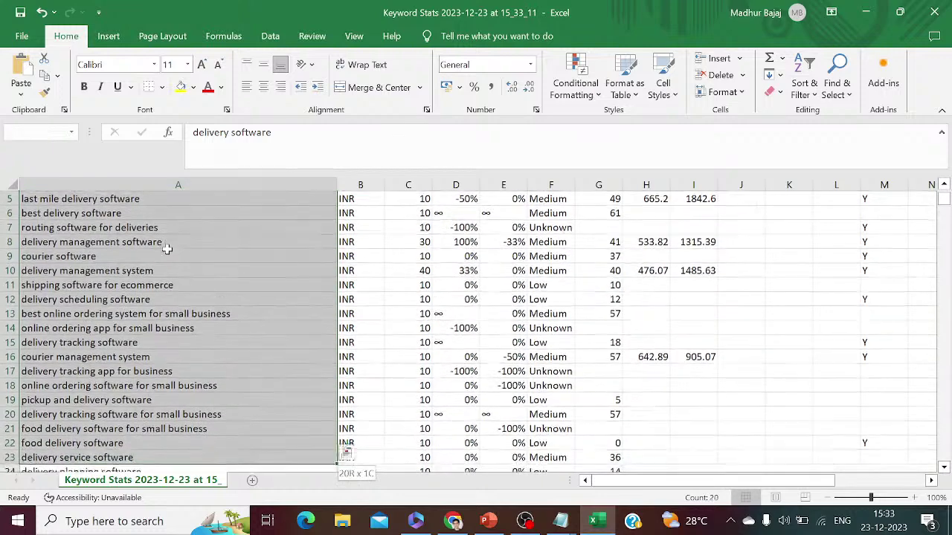
pyautogui.hotkey('shift', 'Down')
pyautogui.hotkey('shift', 'Down')
pyautogui.hotkey('shift', 'Down')
pyautogui.hotkey('shift', 'Up')
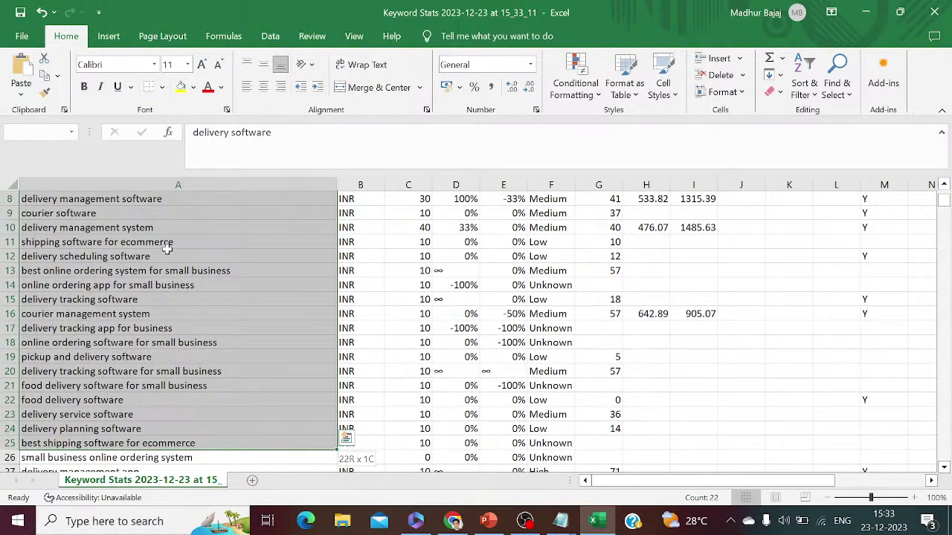
pyautogui.hotkey('ctrl', 'c')
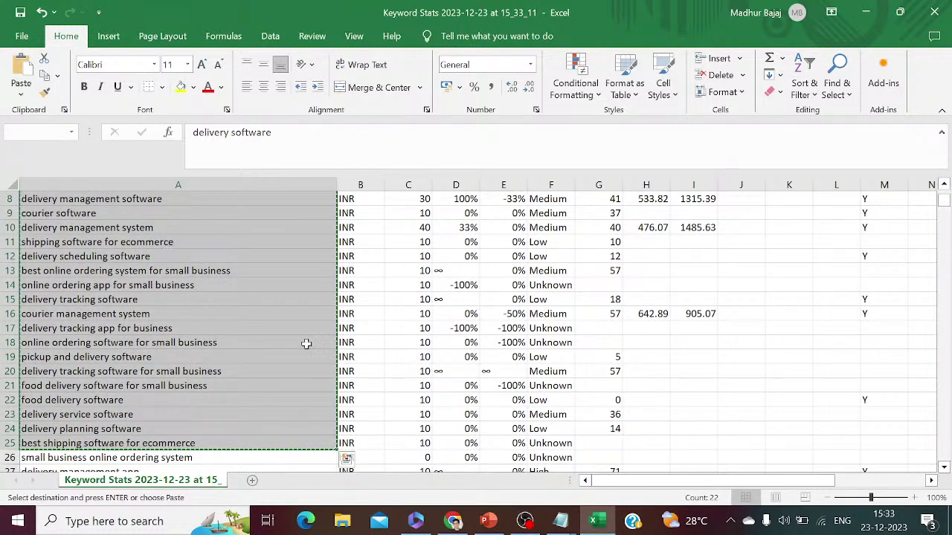
# - Paste the copied keywords as search themes in the Signals section of the Performance Max campaign in Google Ads
pyautogui.click(453, 523)
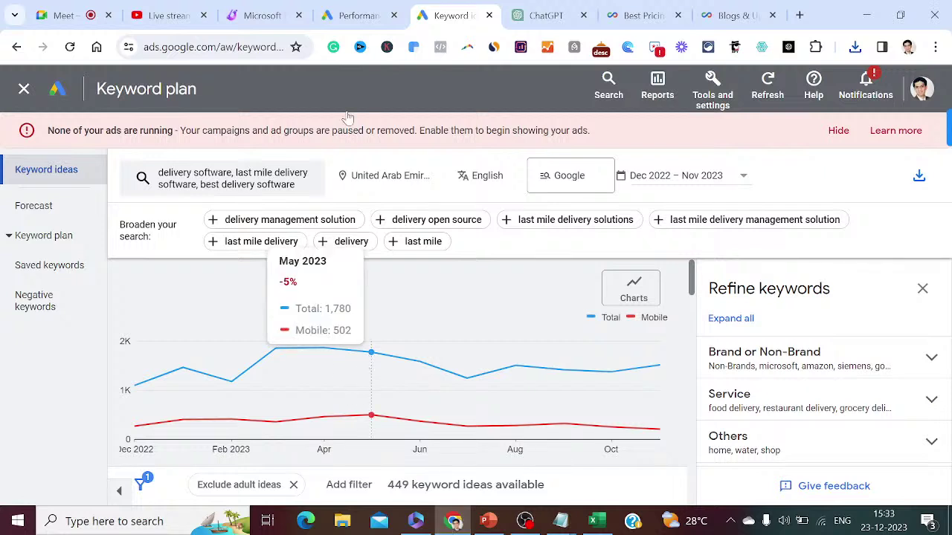
pyautogui.click(63, 12)
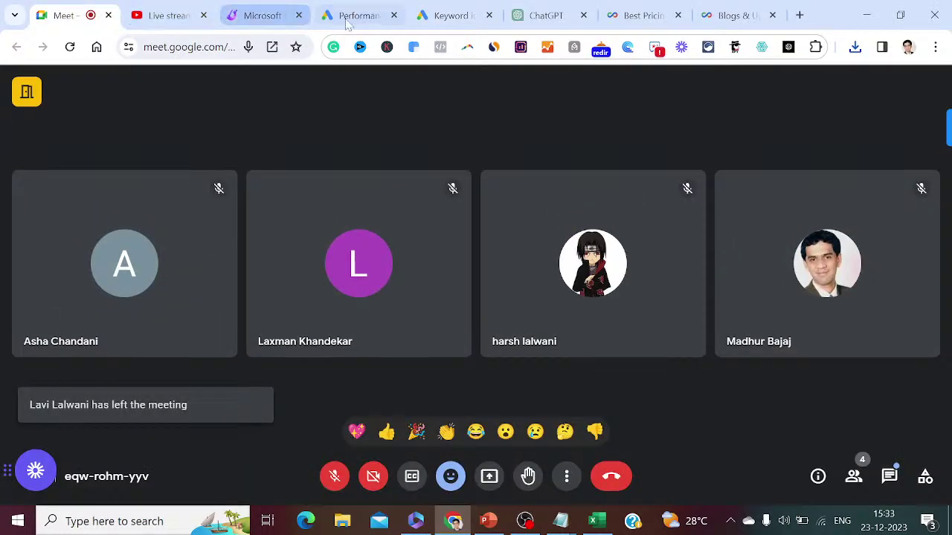
pyautogui.click(168, 15)
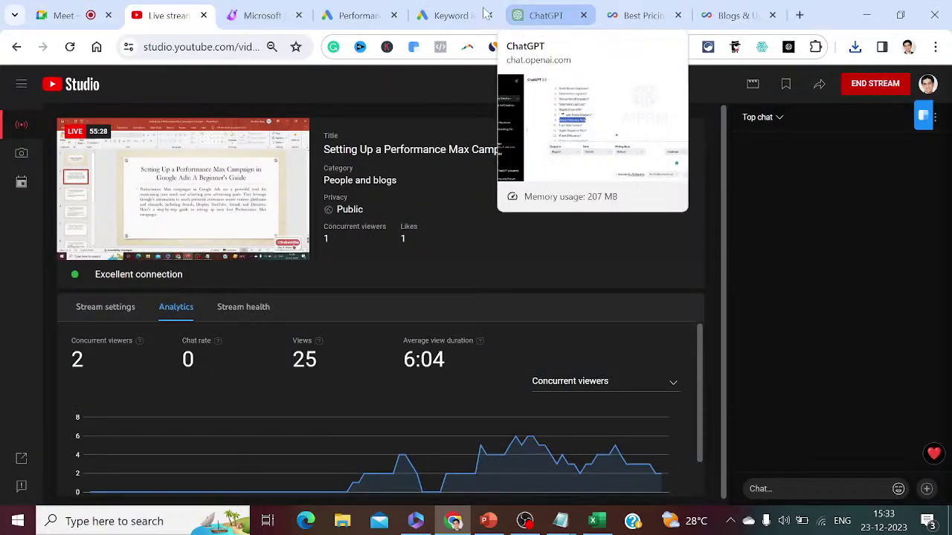
pyautogui.click(353, 15)
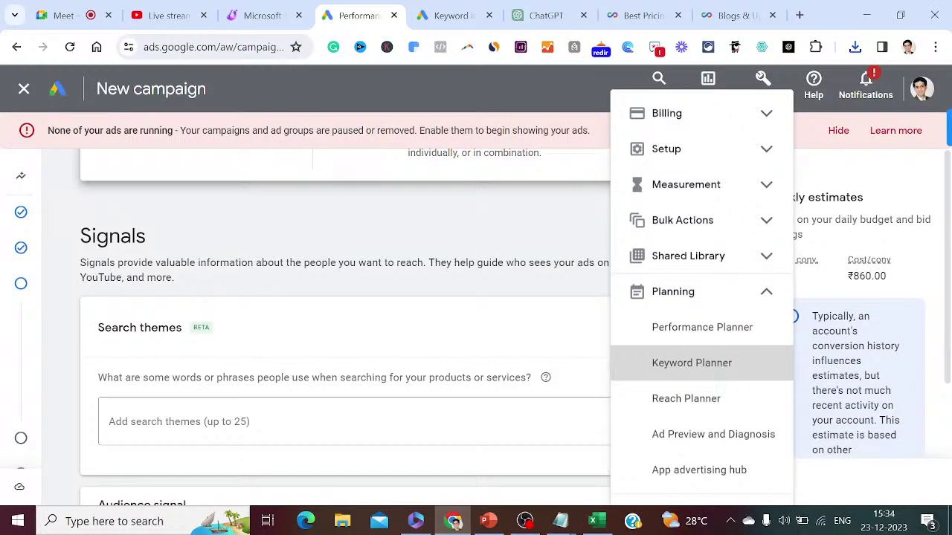
pyautogui.click(253, 422)
pyautogui.click(253, 422)
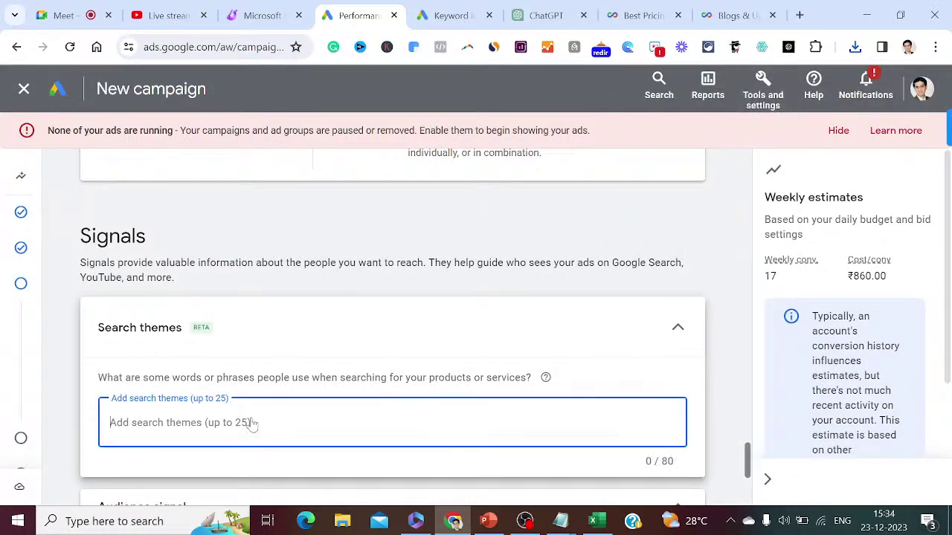
pyautogui.hotkey('ctrl', 'v')
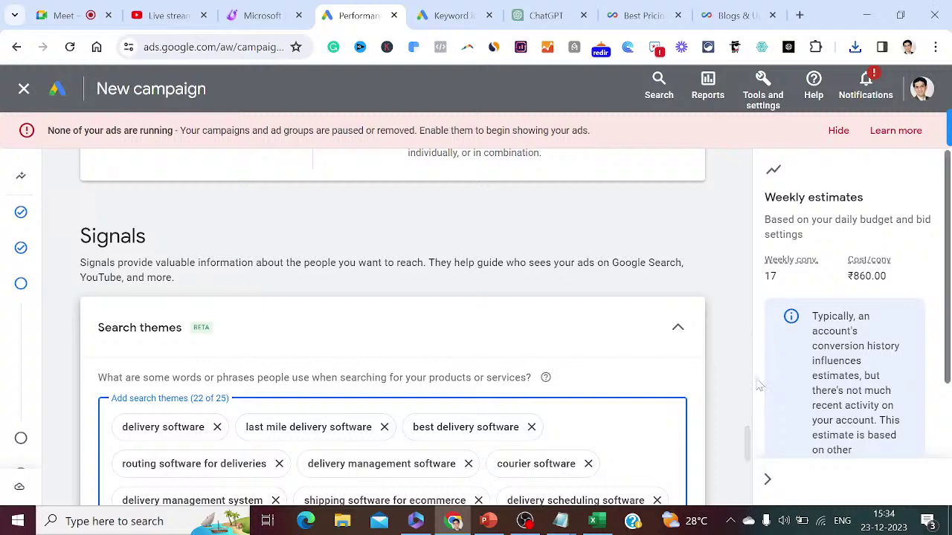
pyautogui.moveTo(748, 450); pyautogui.dragTo(748, 476)
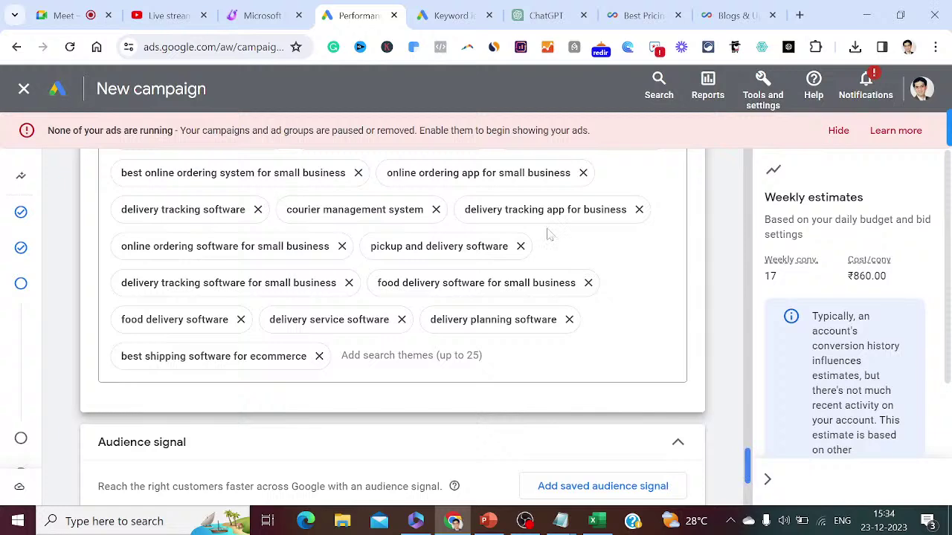
pyautogui.click(173, 20)
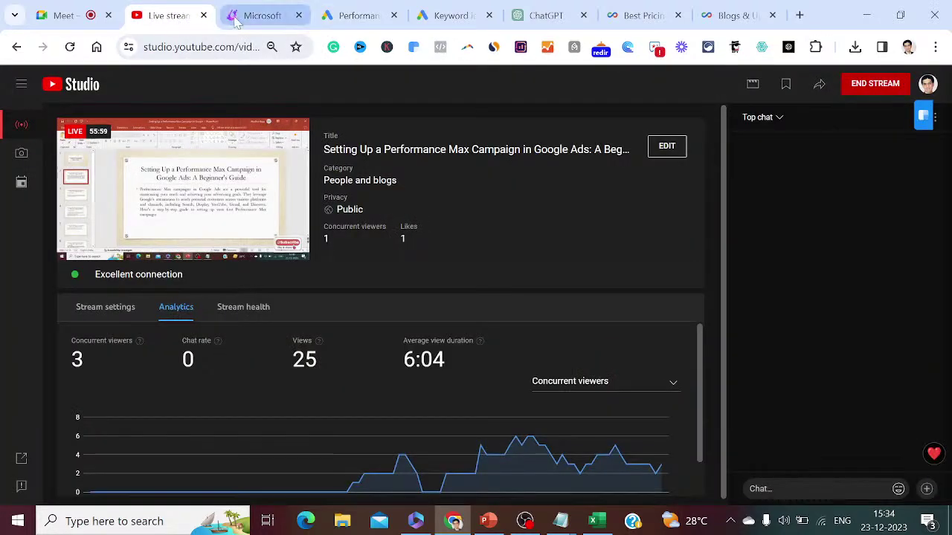
pyautogui.click(357, 18)
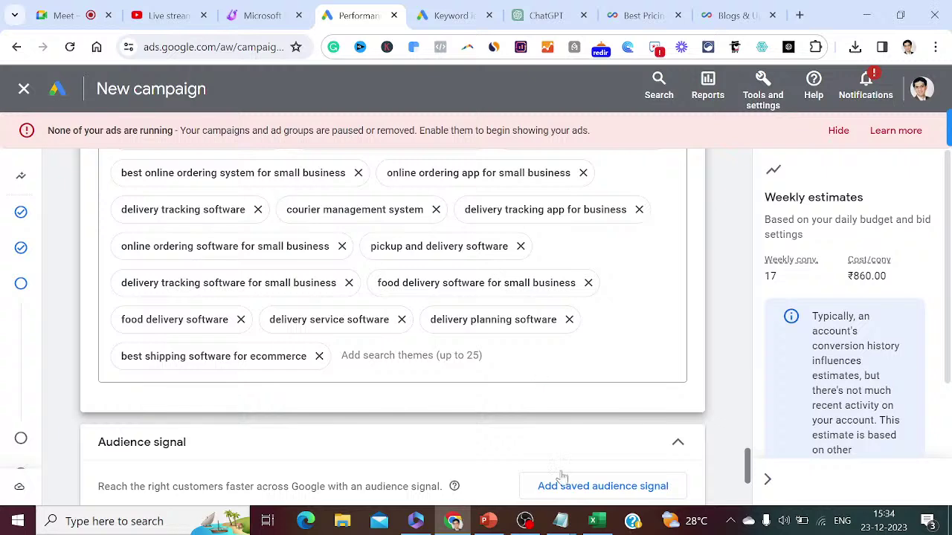
# - Add the line "Now you need to add audience signal" to the Notepad notes
pyautogui.moveTo(561, 521)
pyautogui.click(616, 497)
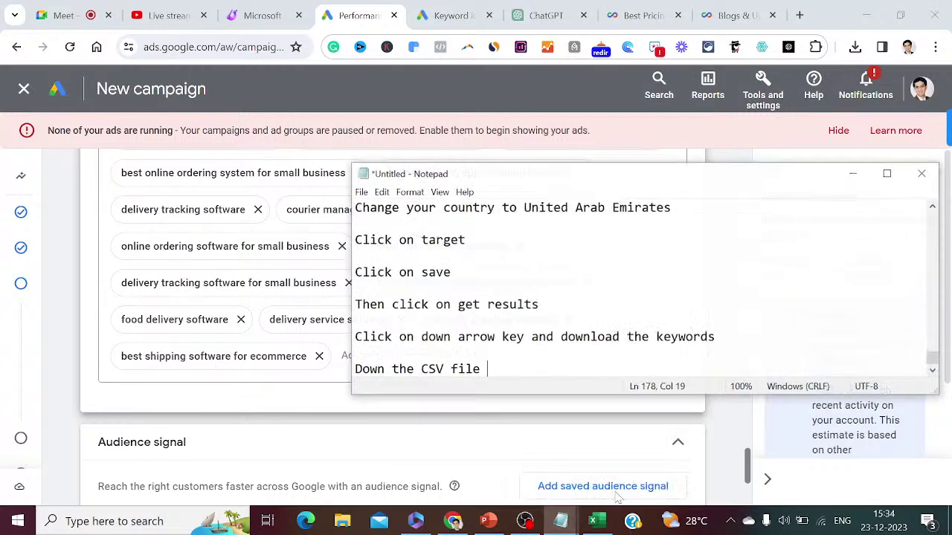
pyautogui.press('Return')
pyautogui.press('Return')
pyautogui.write('N')
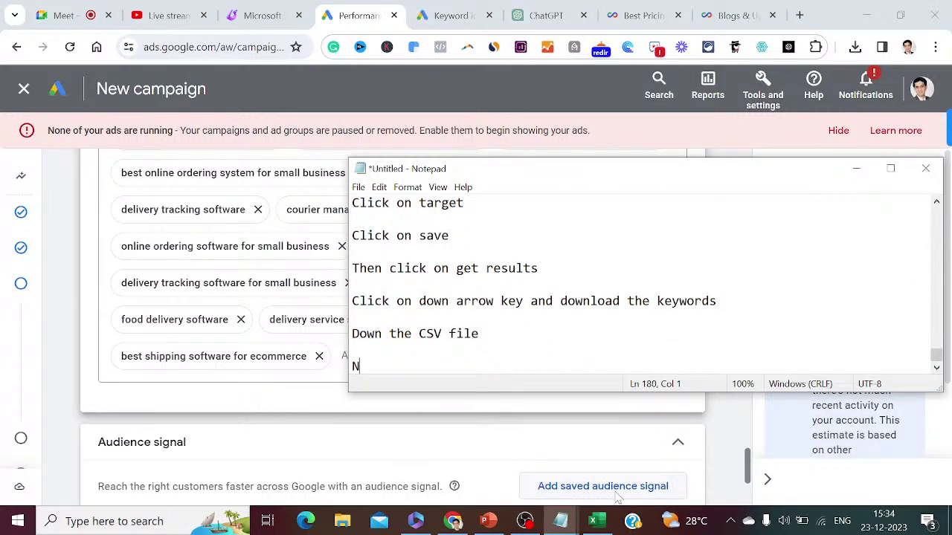
pyautogui.write('ow yo')
pyautogui.press('BackSpace')
pyautogui.write('ou need to ')
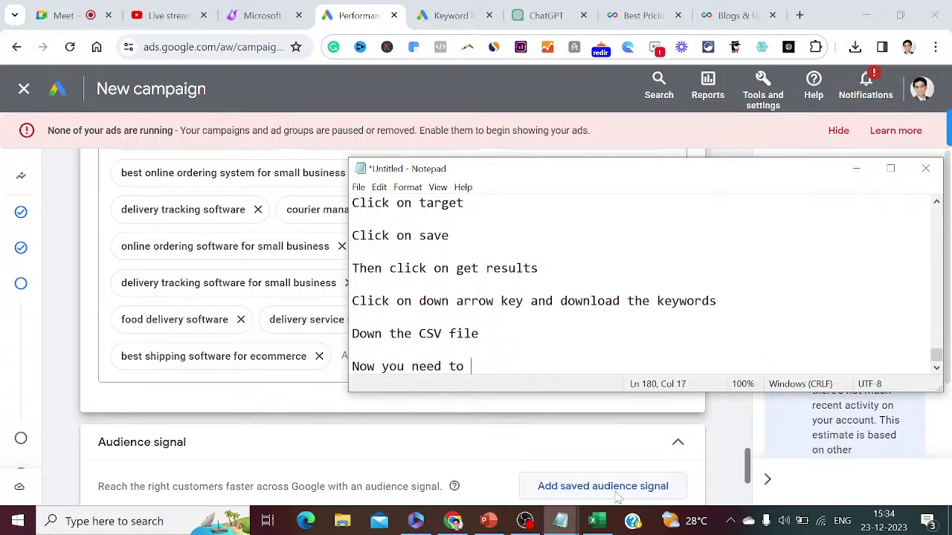
pyautogui.write('add audienc')
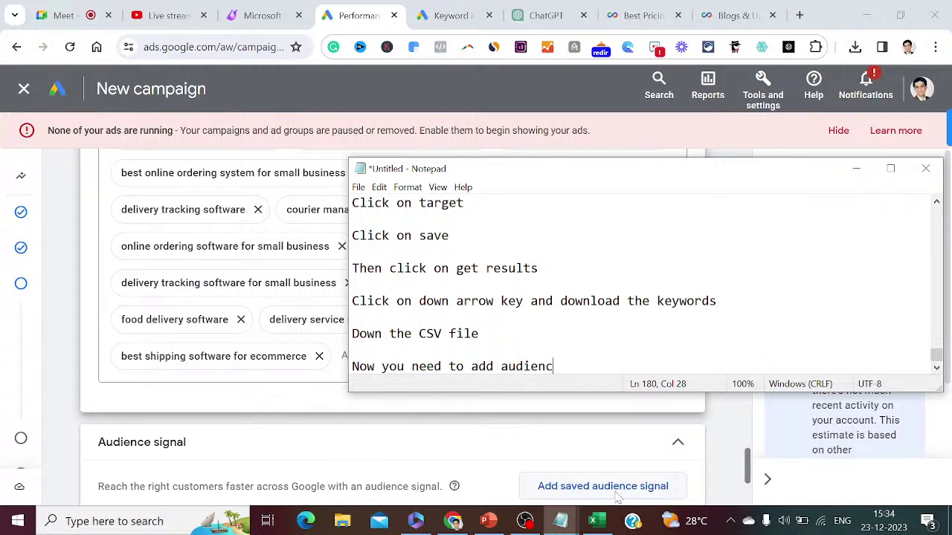
pyautogui.write('e signal')
pyautogui.press('Return')
pyautogui.press('Return')
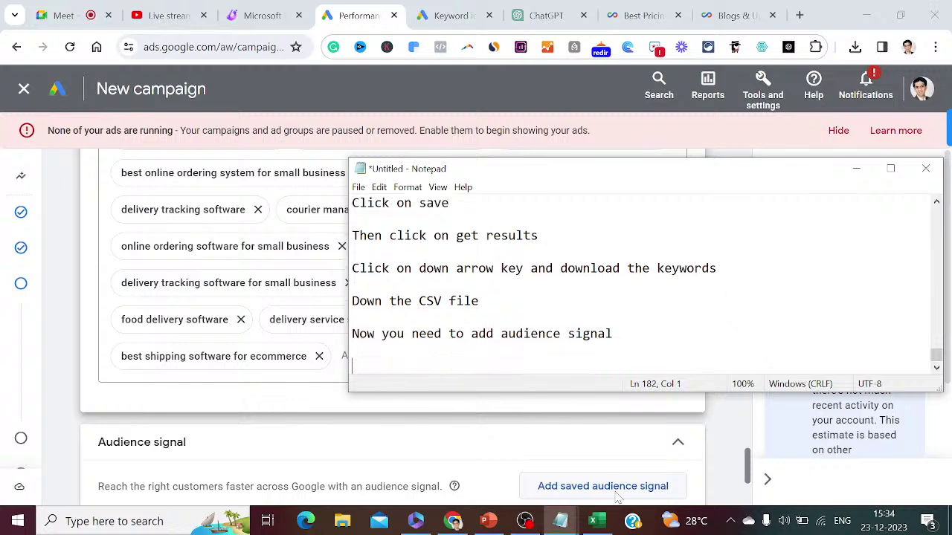
pyautogui.click(856, 169)
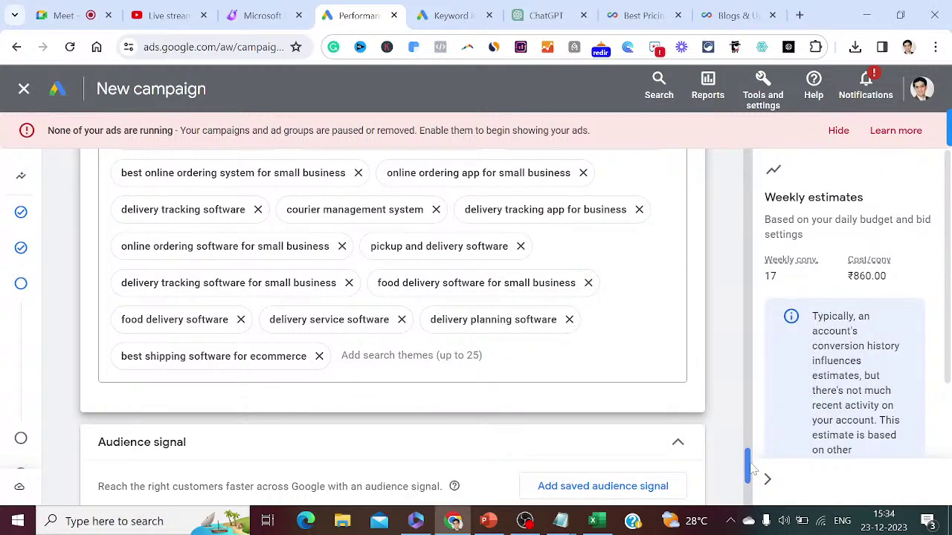
# - Search the audience signal's first-party data for "delivery software" and start creating a new segment
pyautogui.moveTo(748, 471); pyautogui.dragTo(750, 480)
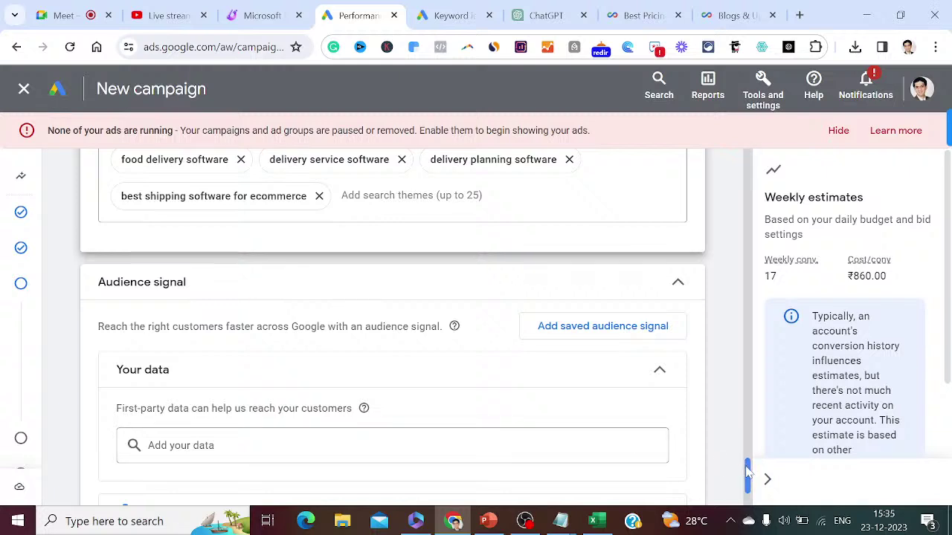
pyautogui.moveTo(747, 473); pyautogui.dragTo(748, 482)
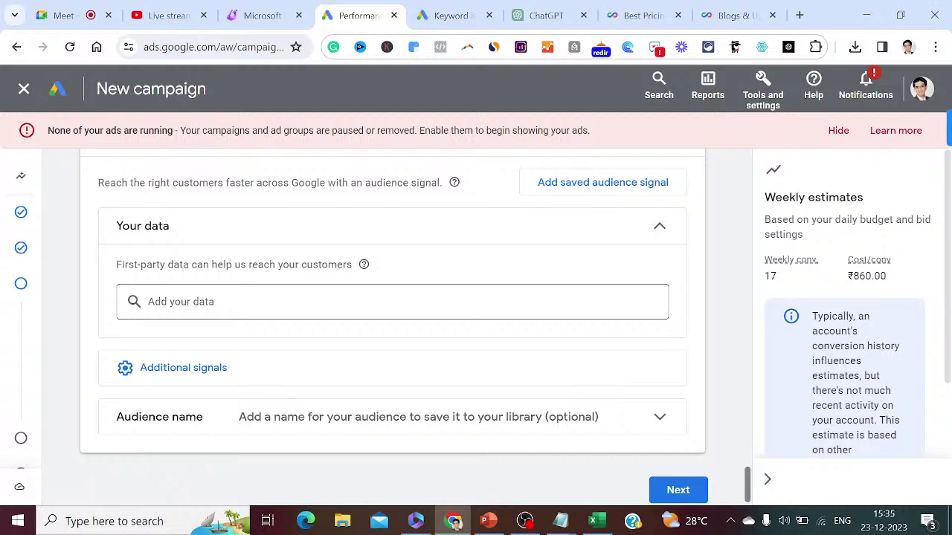
pyautogui.click(223, 304)
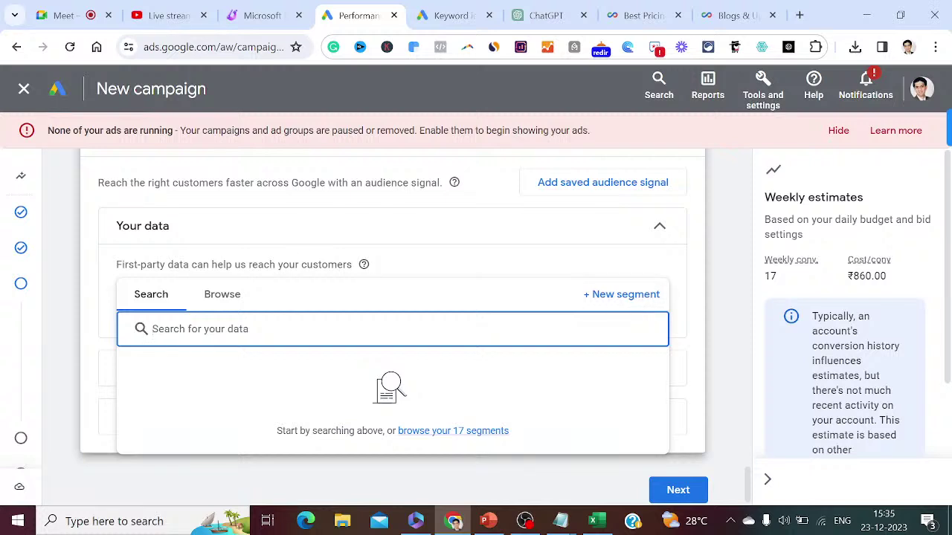
pyautogui.click(232, 295)
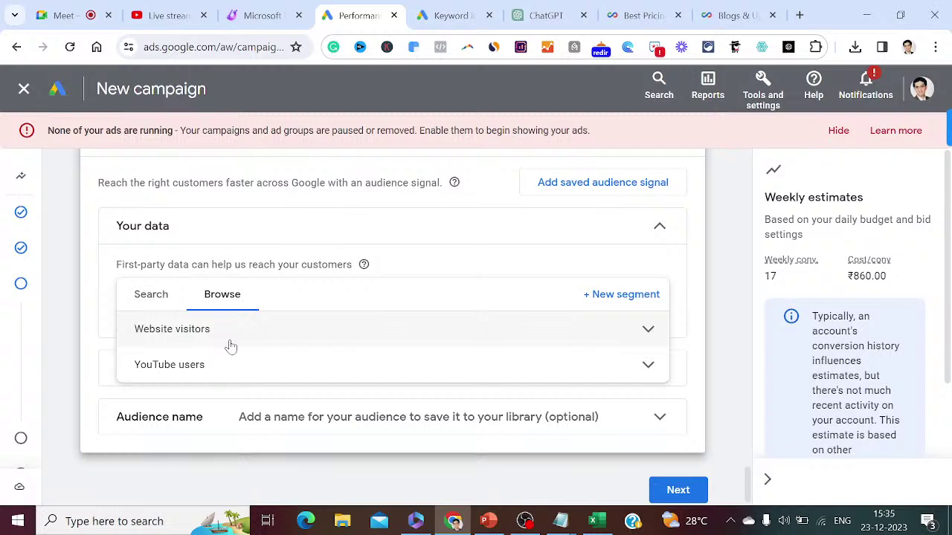
pyautogui.click(149, 297)
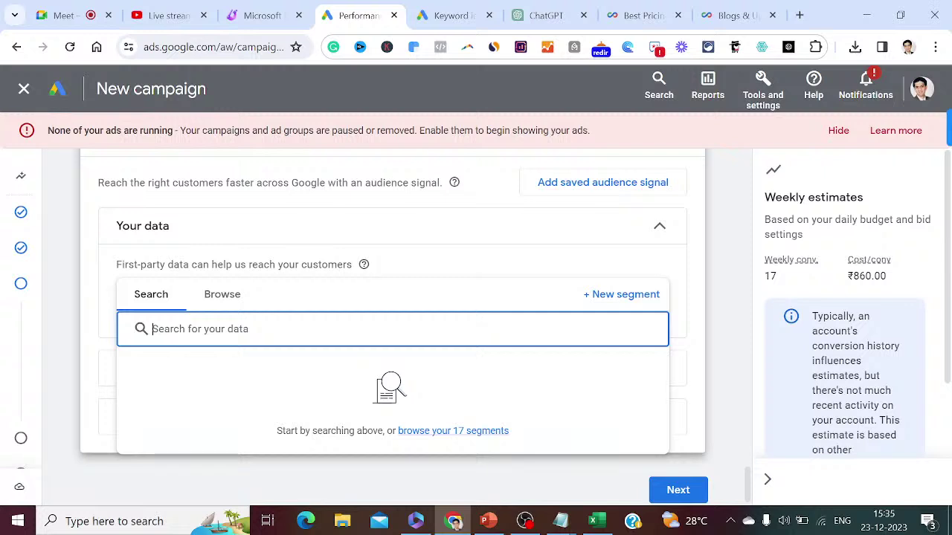
pyautogui.write('del')
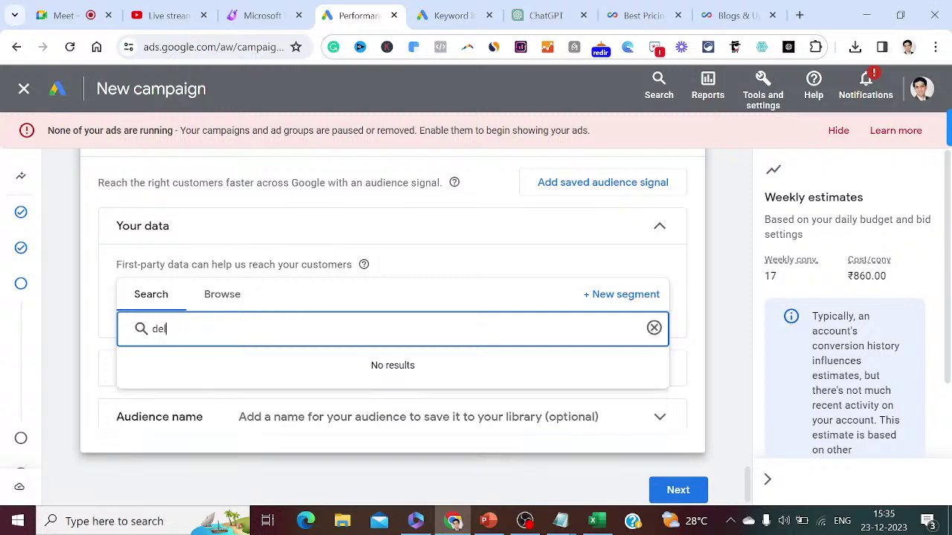
pyautogui.write('ivery ')
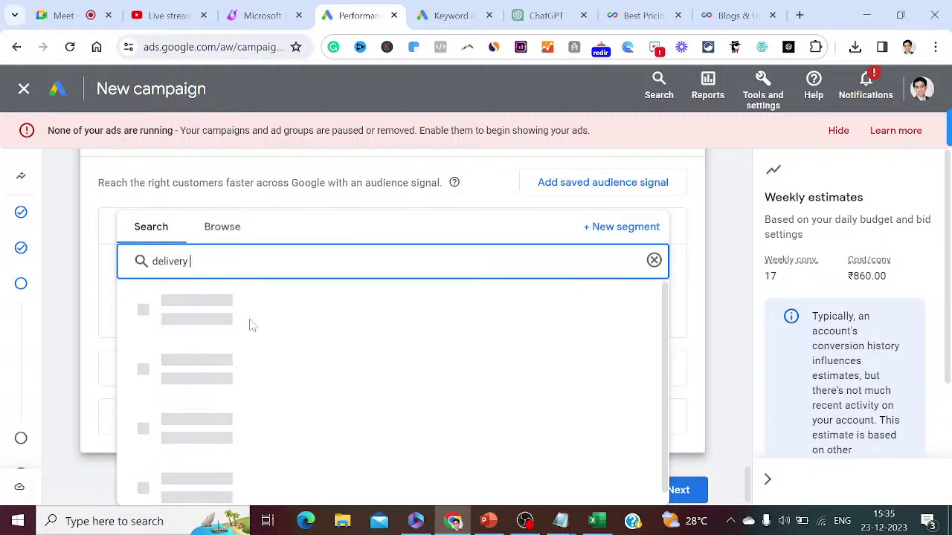
pyautogui.write('software')
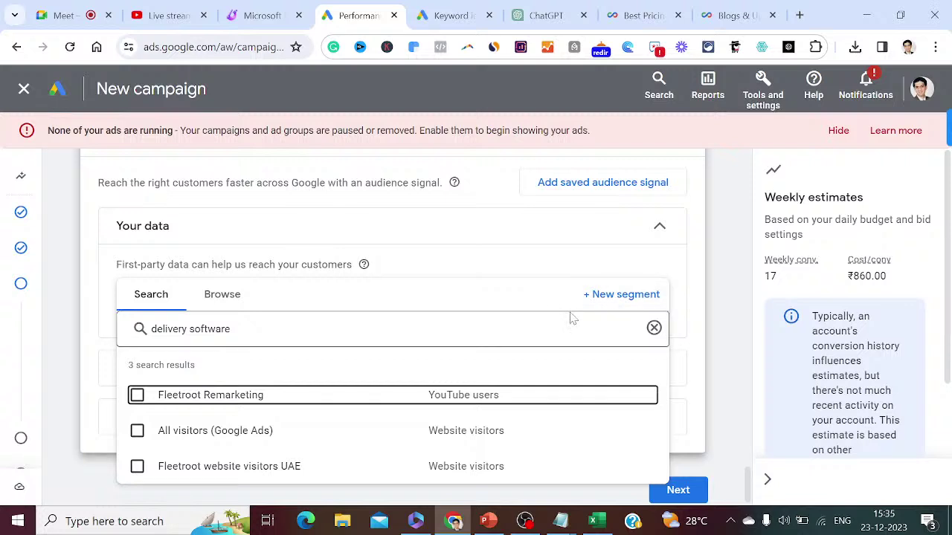
pyautogui.click(610, 299)
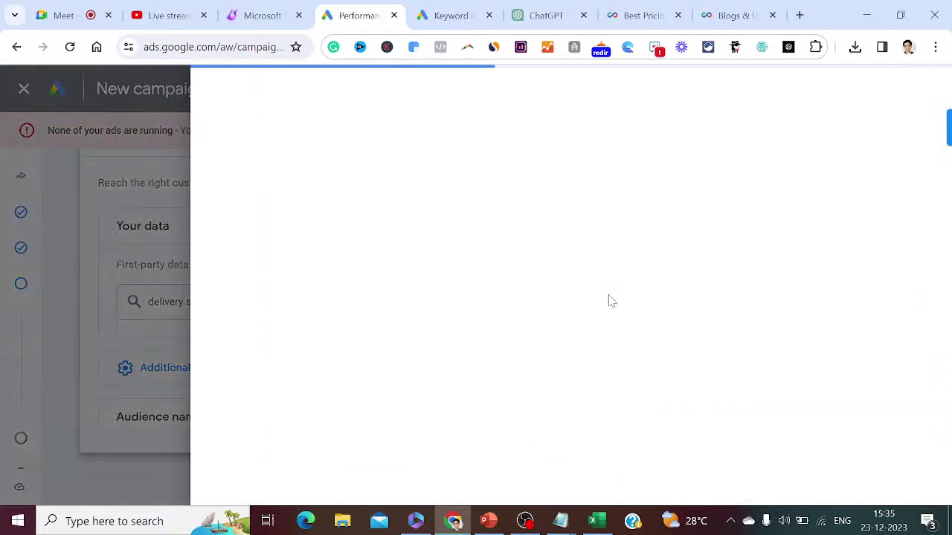
# - Add the line "Click on + New Segment" to the Notepad notes and return to the new segment form in Google Ads
pyautogui.moveTo(562, 521)
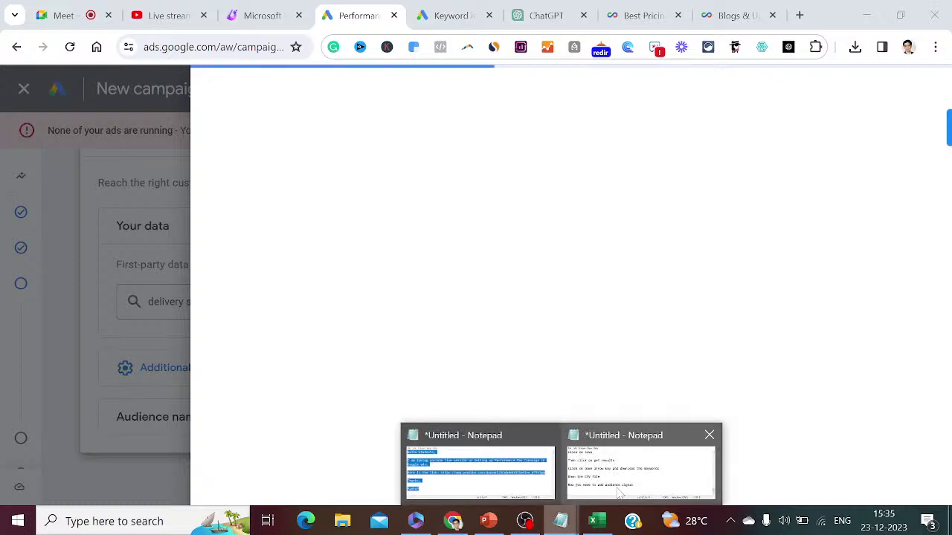
pyautogui.click(618, 493)
pyautogui.write('Clic')
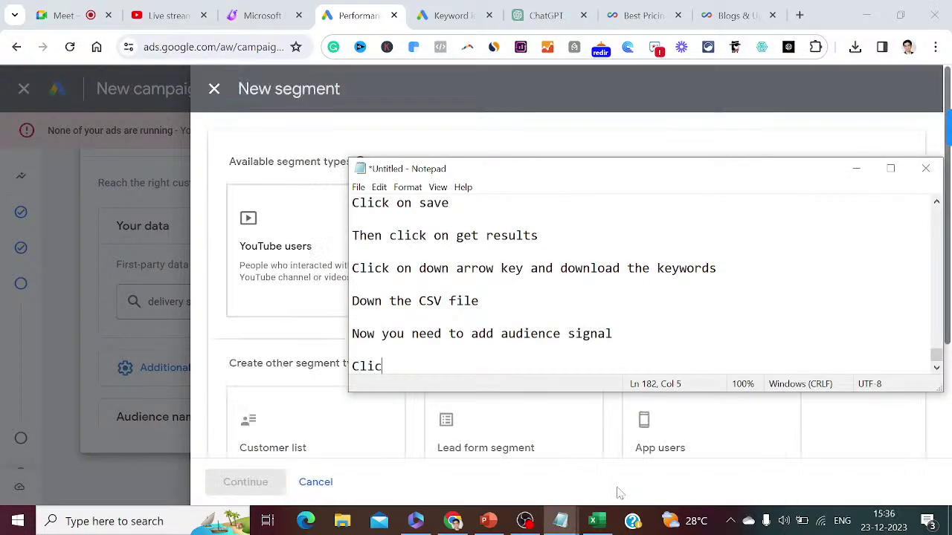
pyautogui.write('k on + New Seg')
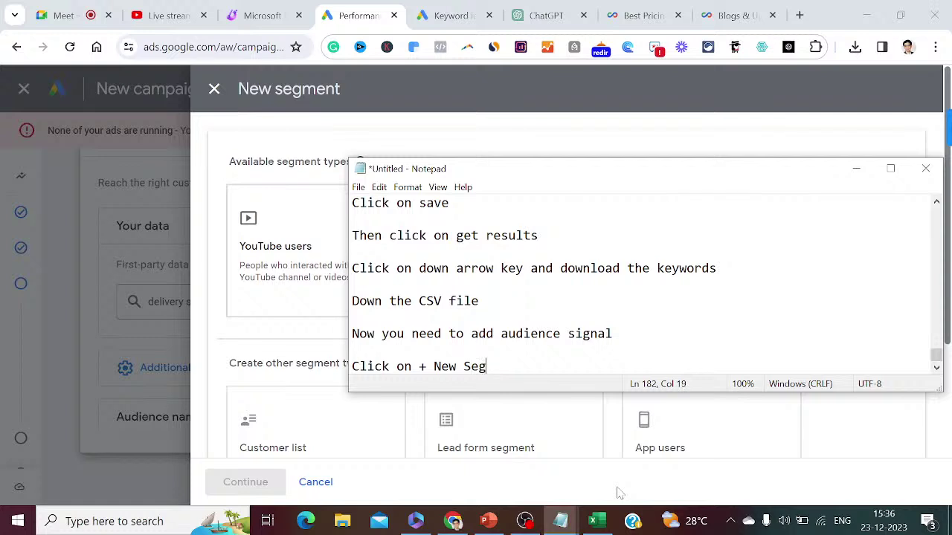
pyautogui.write('ment')
pyautogui.press('Return')
pyautogui.press('Return')
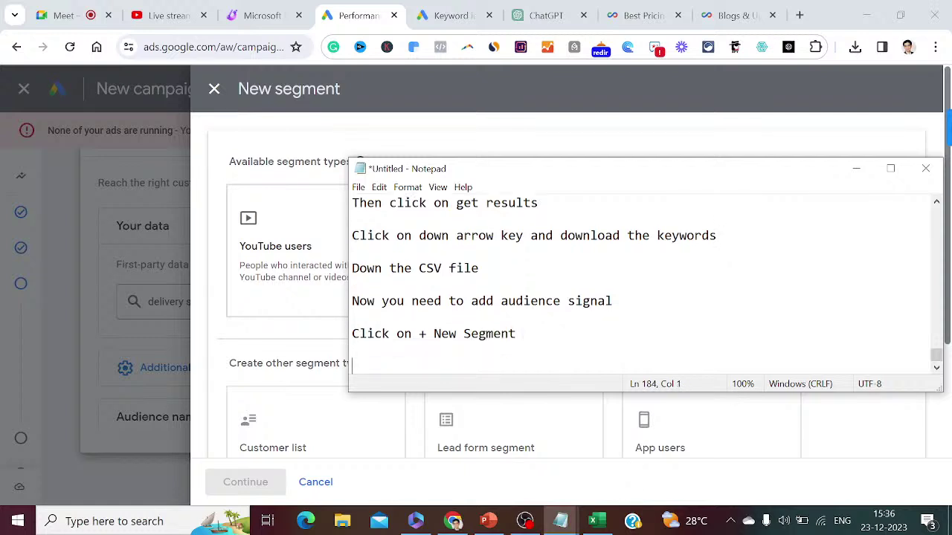
pyautogui.click(856, 168)
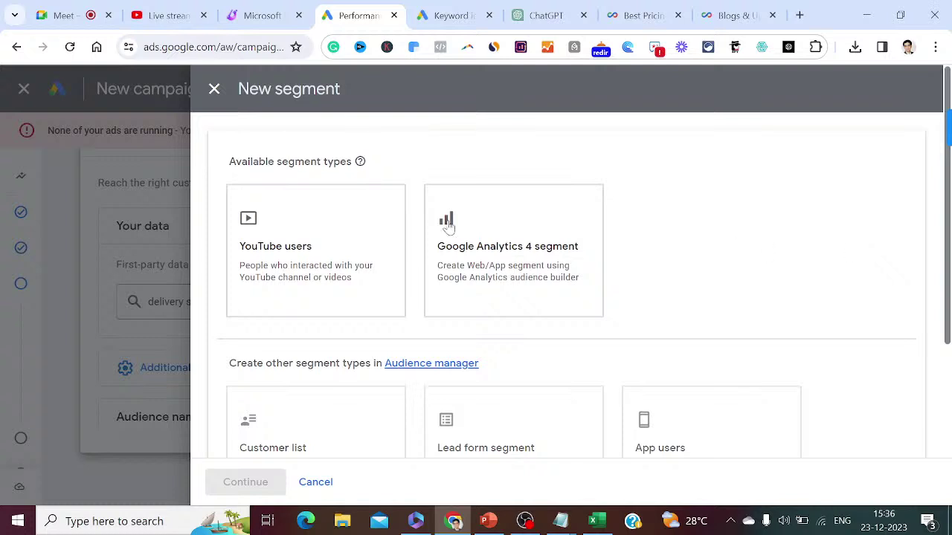
# - Choose YouTube users as the type of the new segment and continue to its settings
pyautogui.click(388, 281)
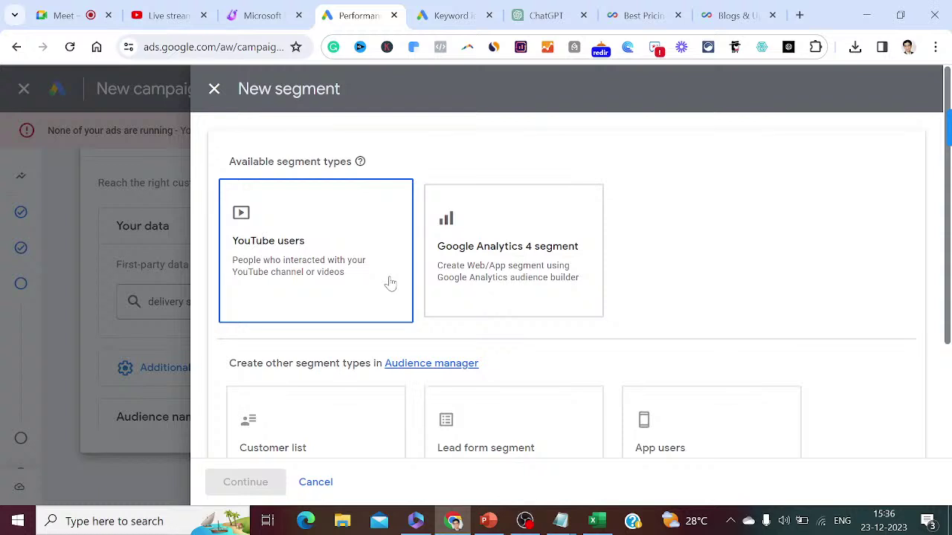
pyautogui.click(516, 253)
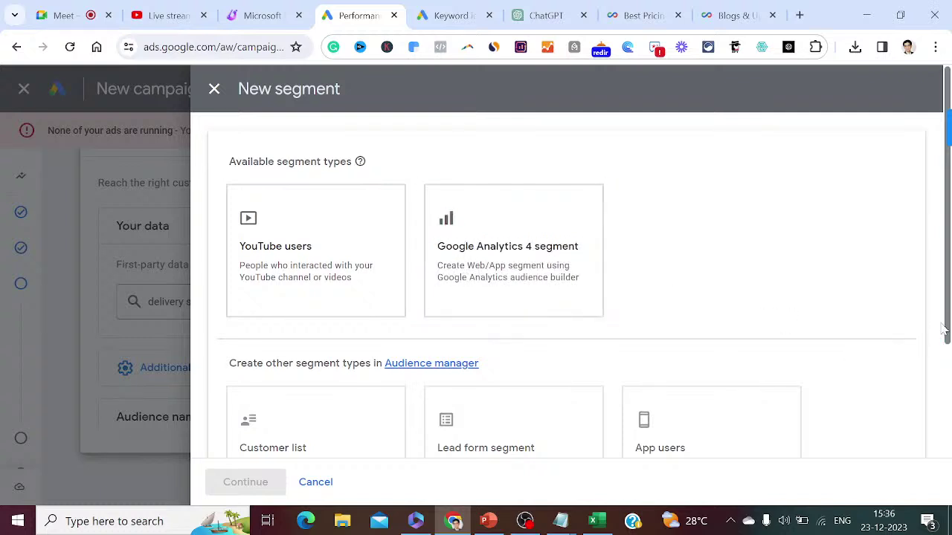
pyautogui.moveTo(943, 327); pyautogui.dragTo(950, 387)
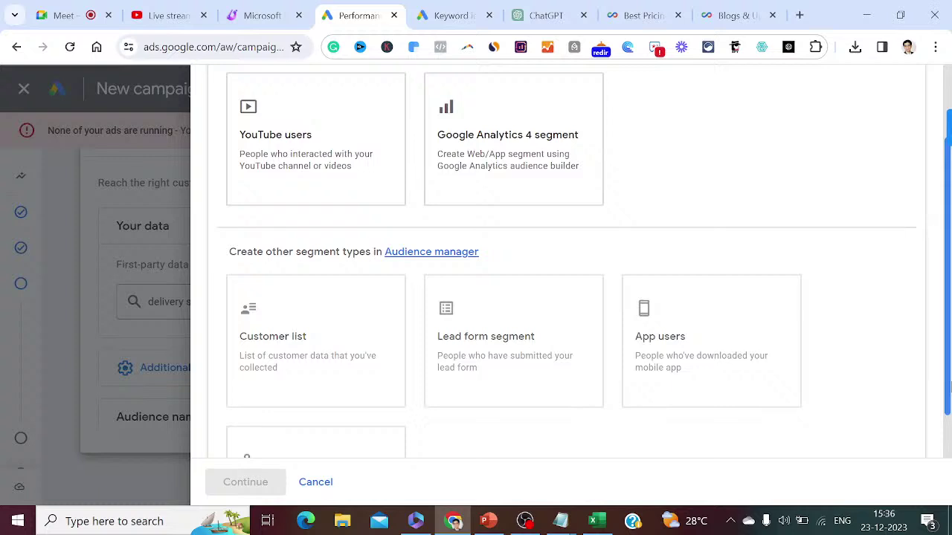
pyautogui.moveTo(950, 386); pyautogui.dragTo(950, 332)
pyautogui.click(364, 252)
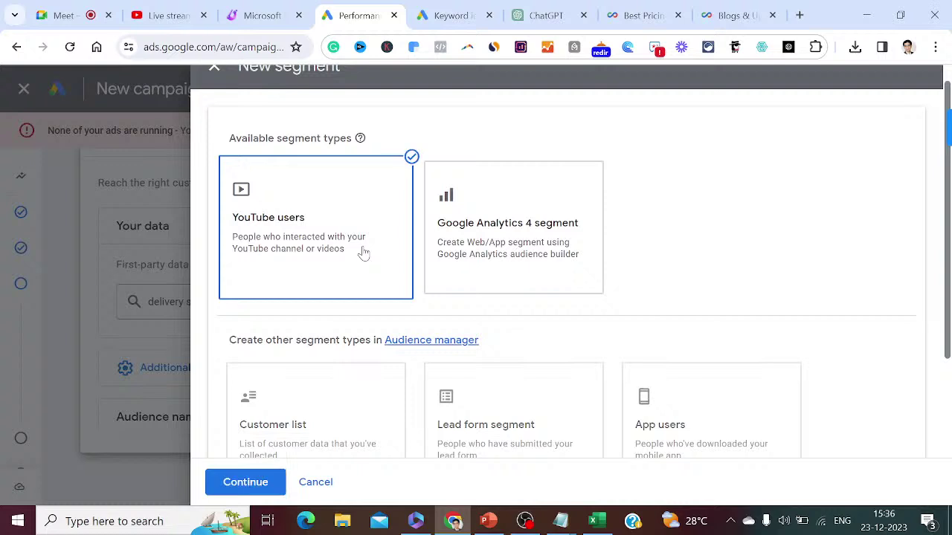
pyautogui.click(271, 482)
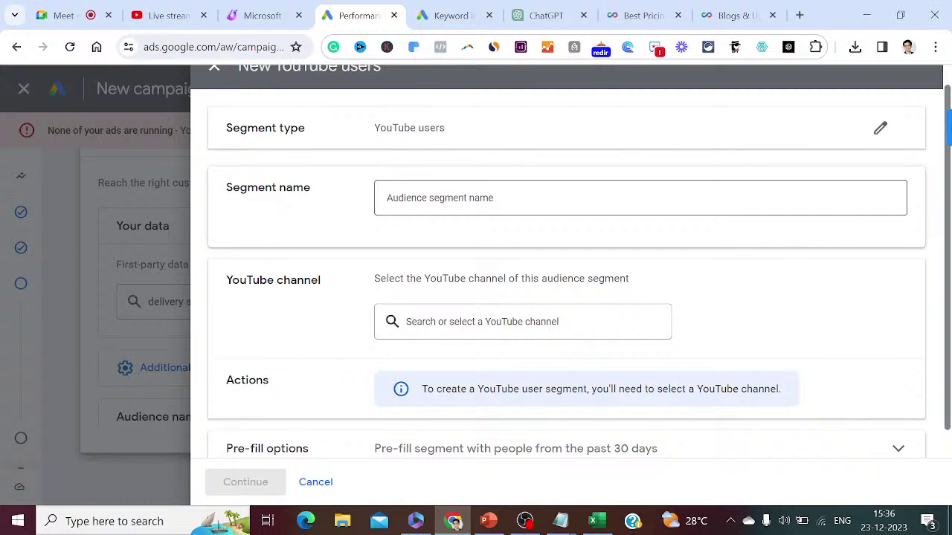
# - Name the segment "Fleetroot Youtube users" and select the linked Fleetroot channel as its YouTube channel
pyautogui.click(416, 198)
pyautogui.write('F')
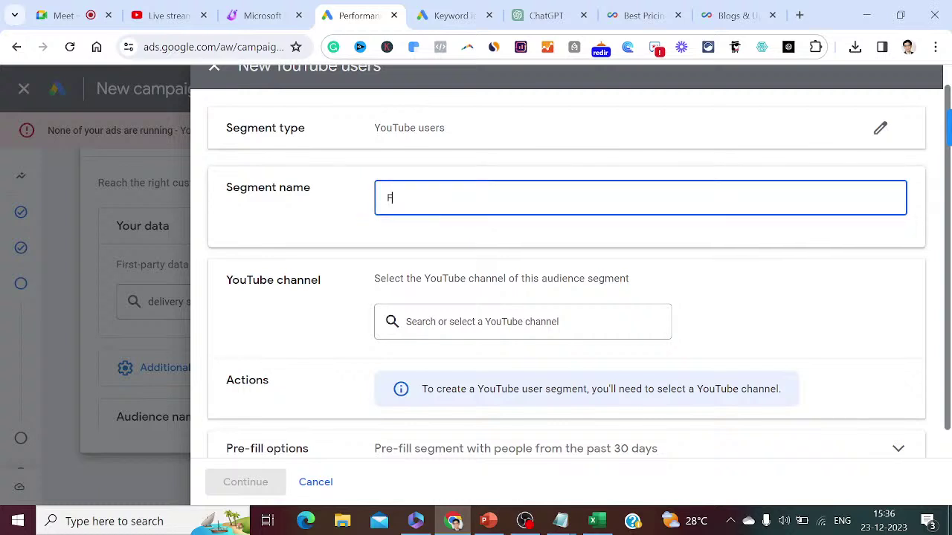
pyautogui.write('leetroot Youtube users')
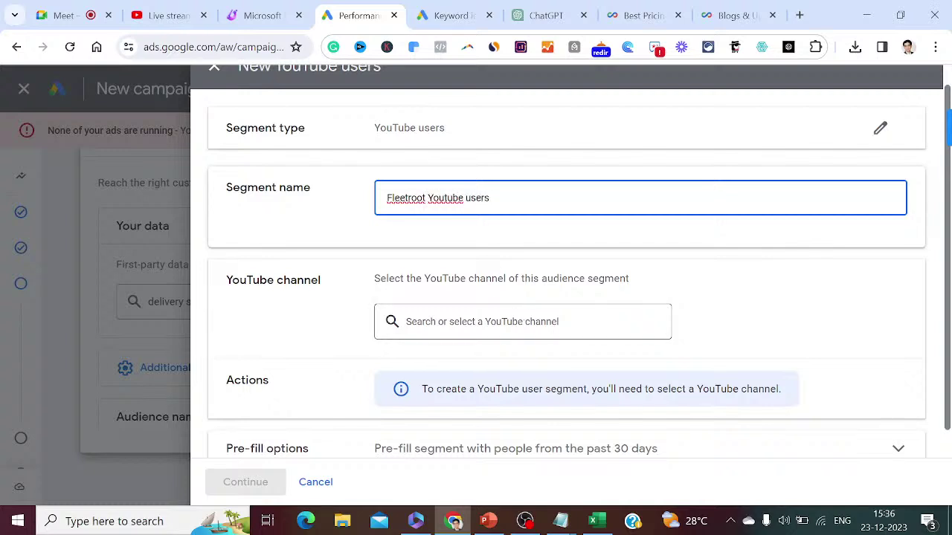
pyautogui.click(491, 321)
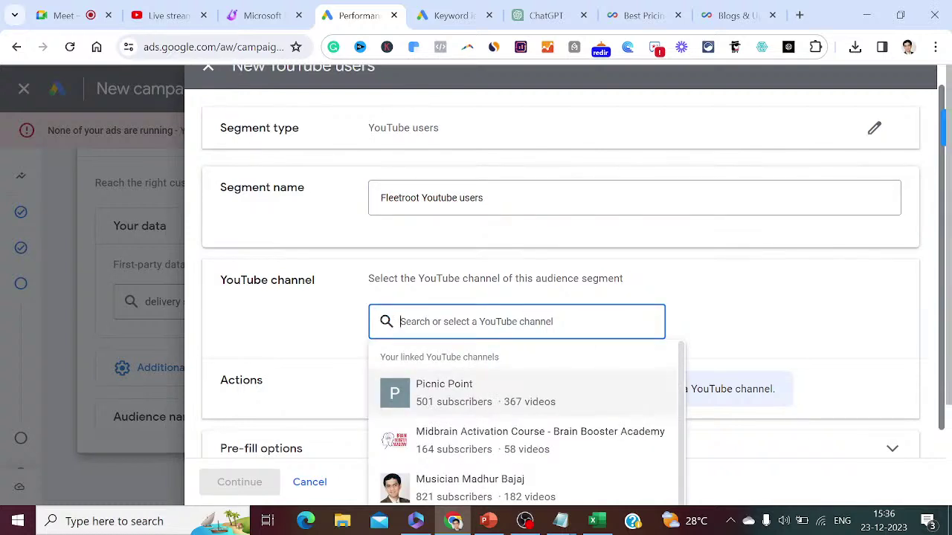
pyautogui.write('fleet')
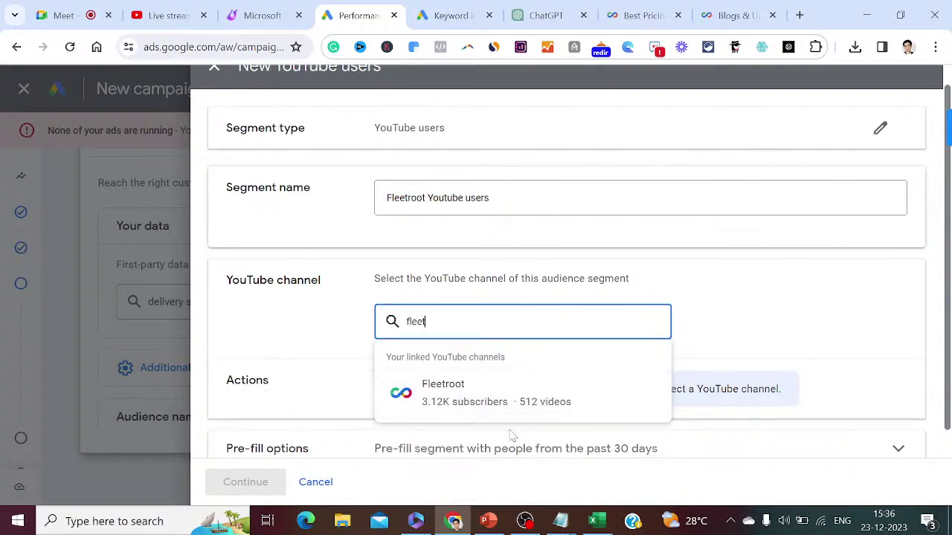
pyautogui.click(499, 409)
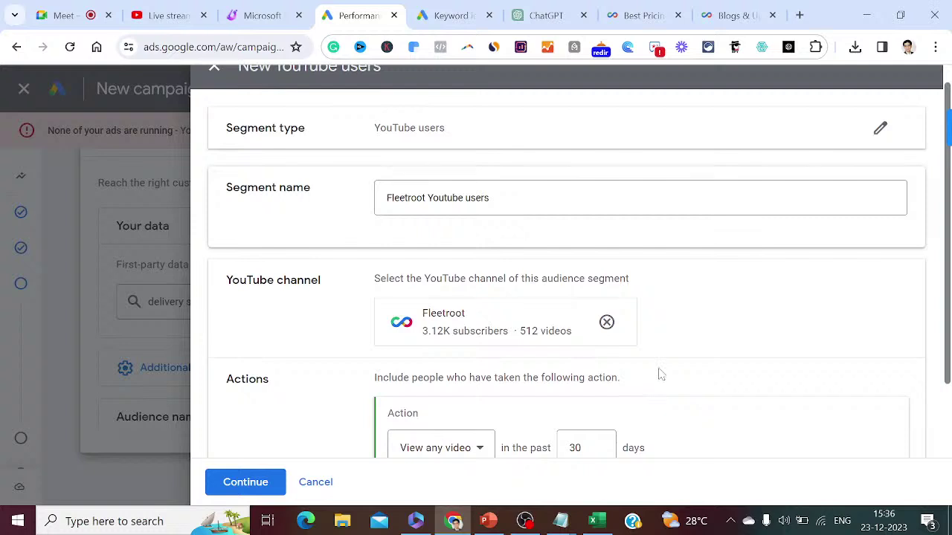
pyautogui.moveTo(950, 275); pyautogui.dragTo(950, 316)
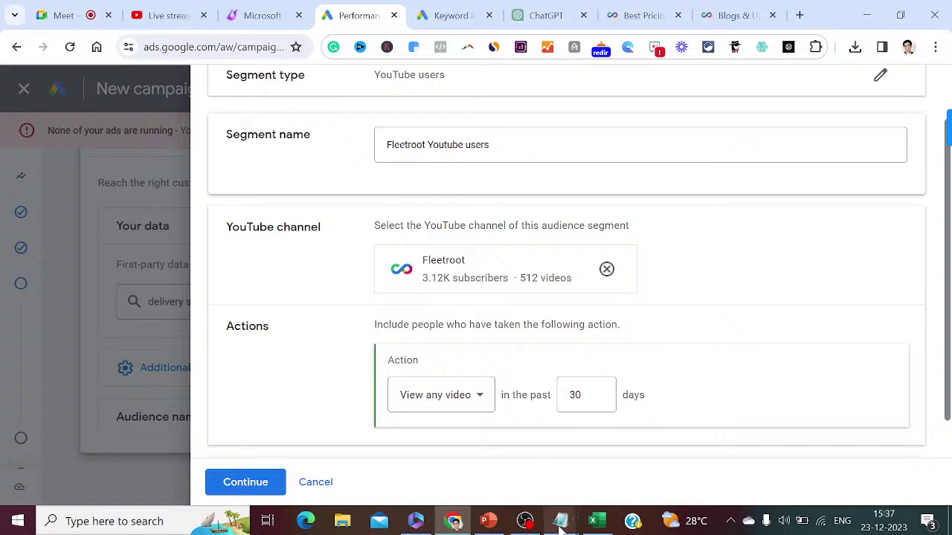
# - Add the lines "Add segment name", "Add youtube channel" and "Add actions" to the Notepad notes and return to the segment form
pyautogui.moveTo(559, 517)
pyautogui.click(599, 499)
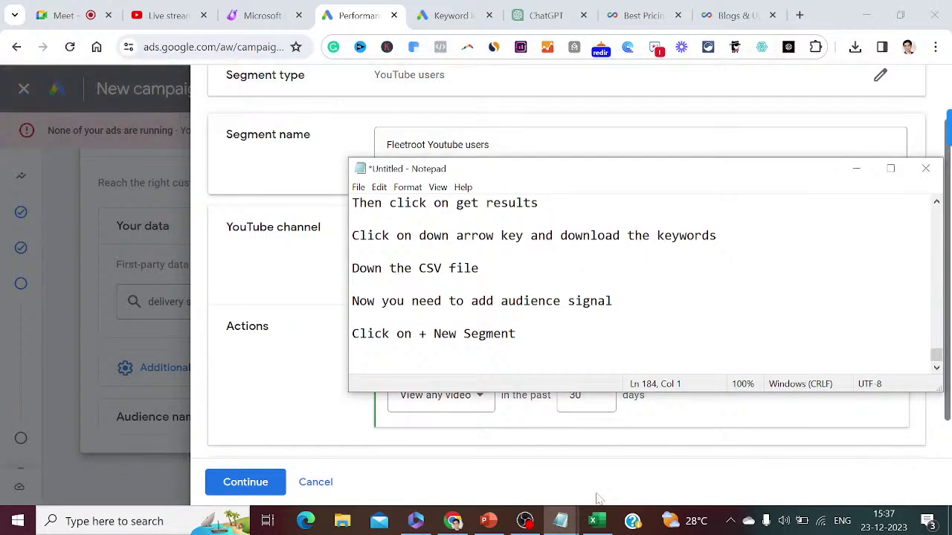
pyautogui.write('Add segment name')
pyautogui.press('Return')
pyautogui.press('Return')
pyautogui.write('Add youtu')
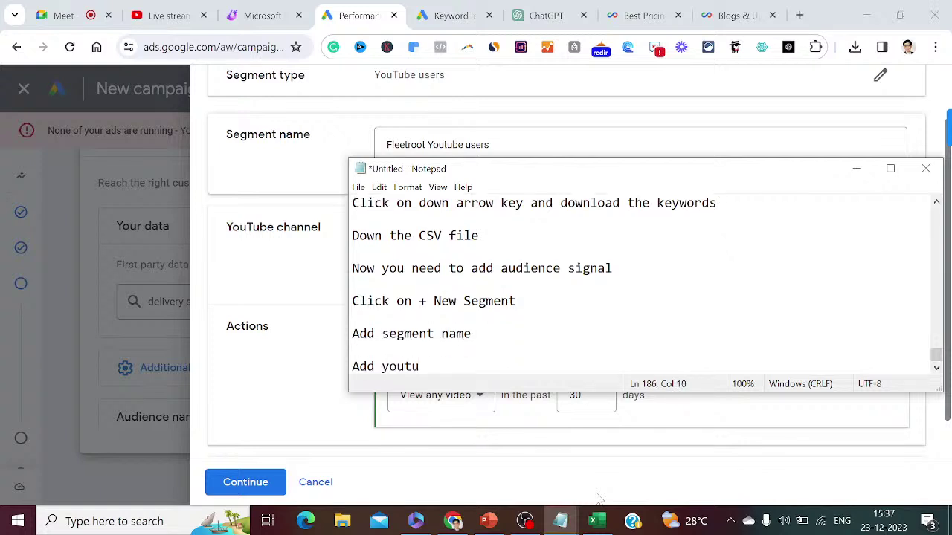
pyautogui.write('be channel')
pyautogui.press('Return')
pyautogui.press('Return')
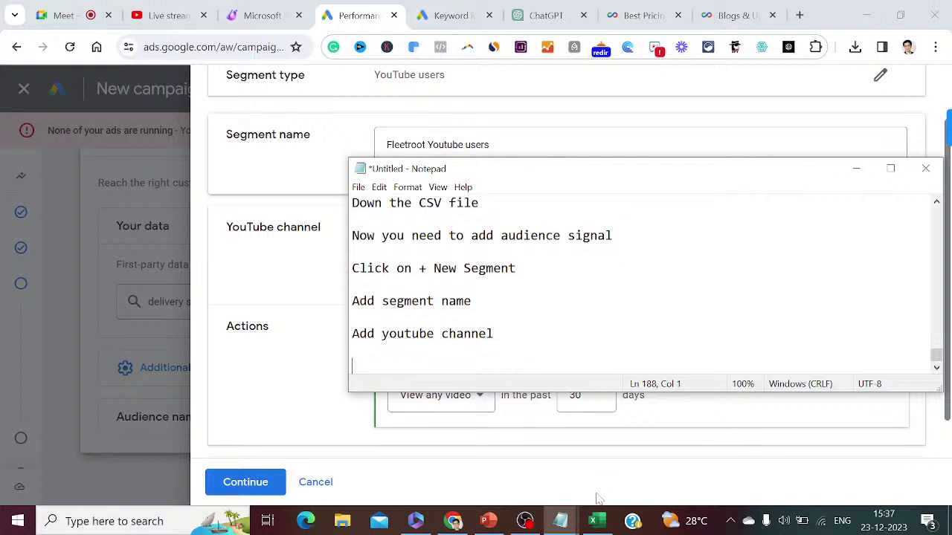
pyautogui.write('Add actions')
pyautogui.press('Return')
pyautogui.press('Return')
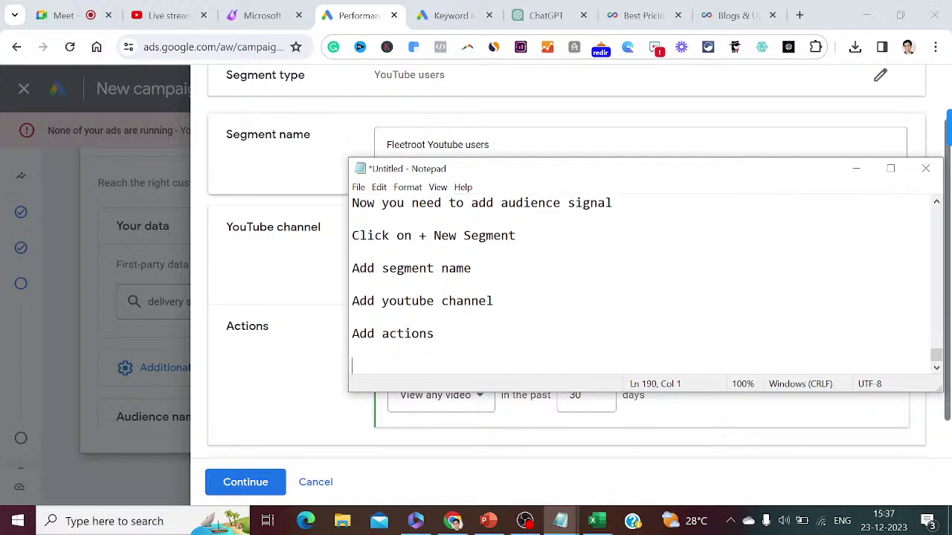
pyautogui.click(856, 168)
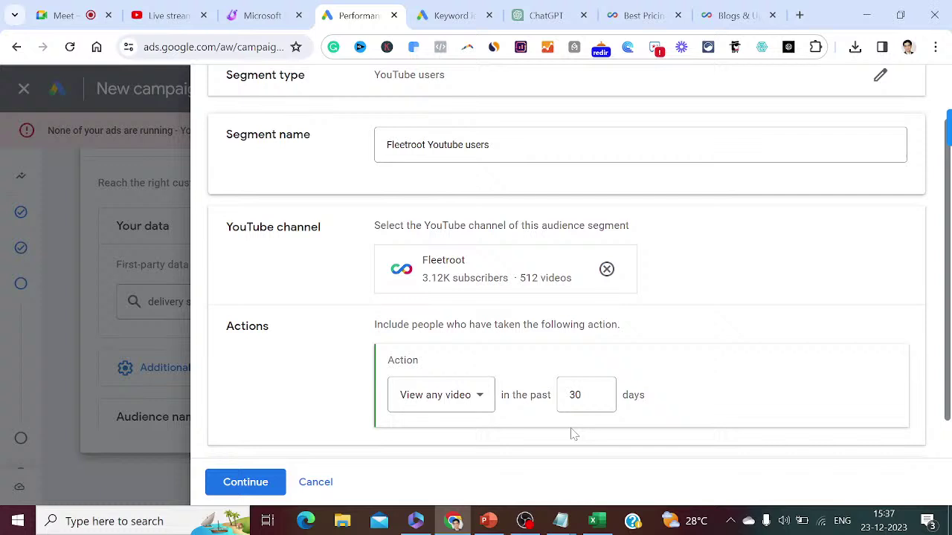
# - Try Like any video as the segment's action and set it back to View any video
pyautogui.click(484, 401)
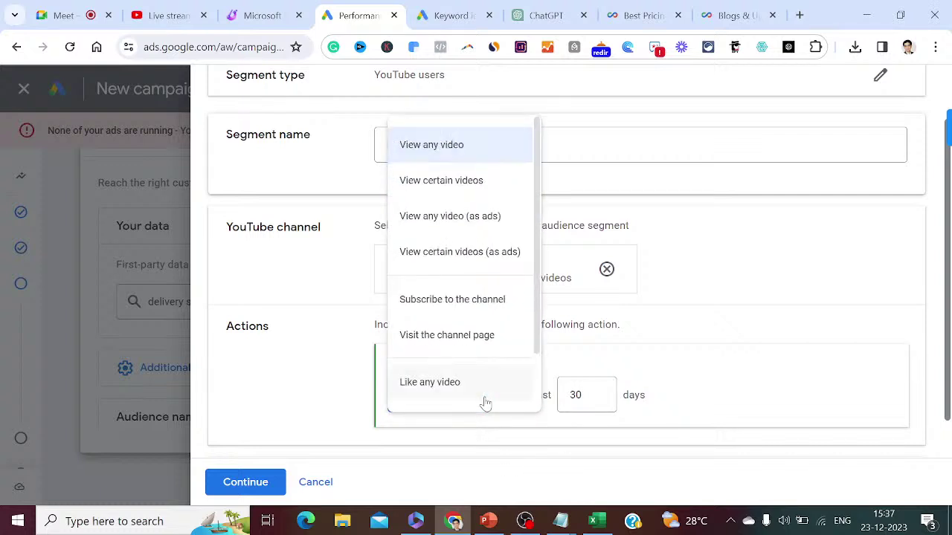
pyautogui.click(461, 382)
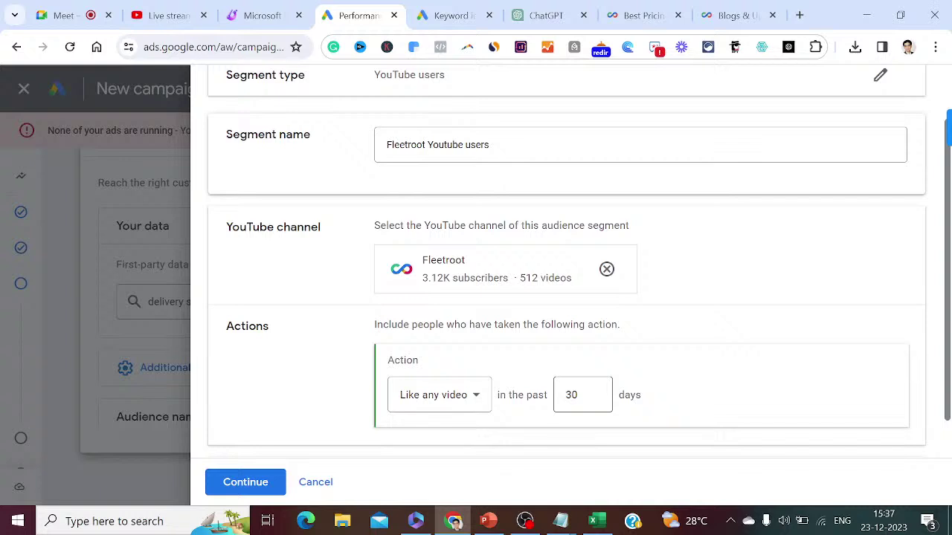
pyautogui.click(484, 401)
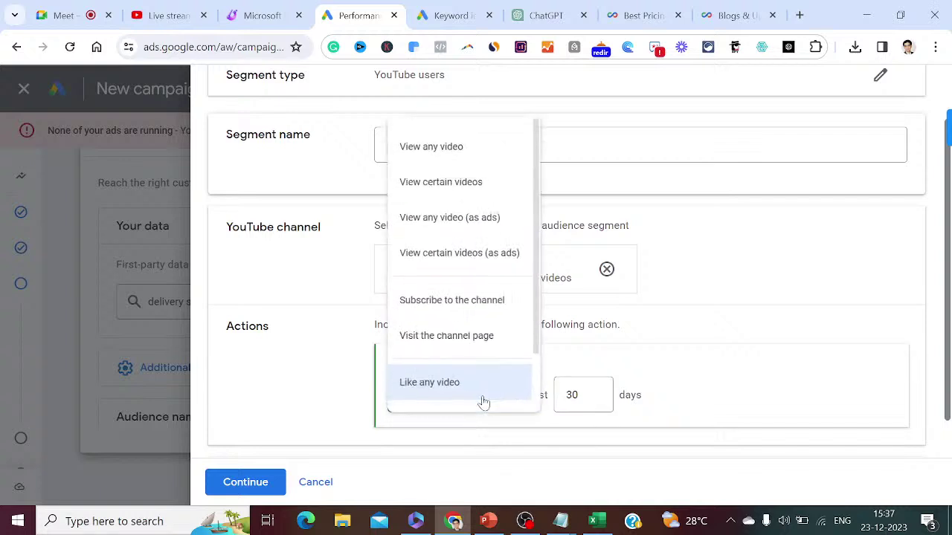
pyautogui.click(453, 148)
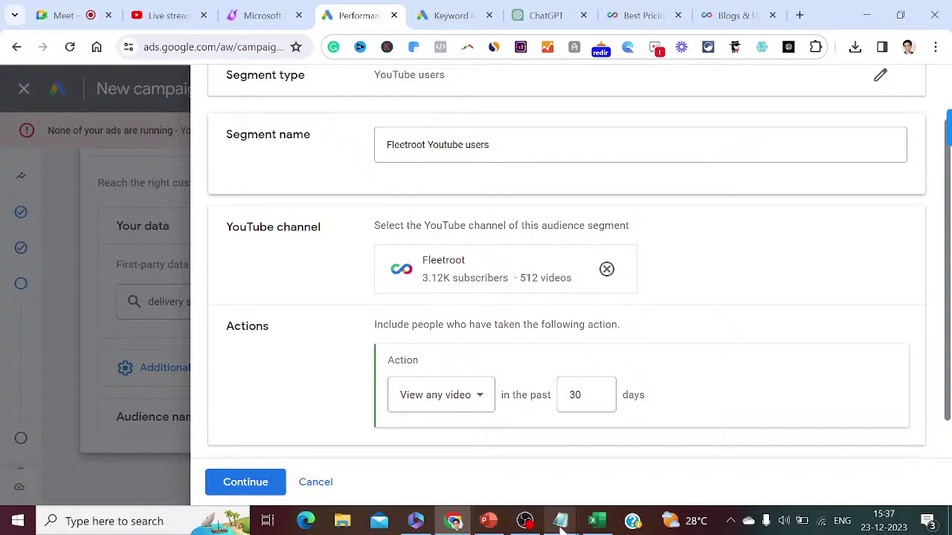
# - Add the line "Actions: View any video in past 30 days" to the Notepad notes
pyautogui.moveTo(561, 522)
pyautogui.click(621, 491)
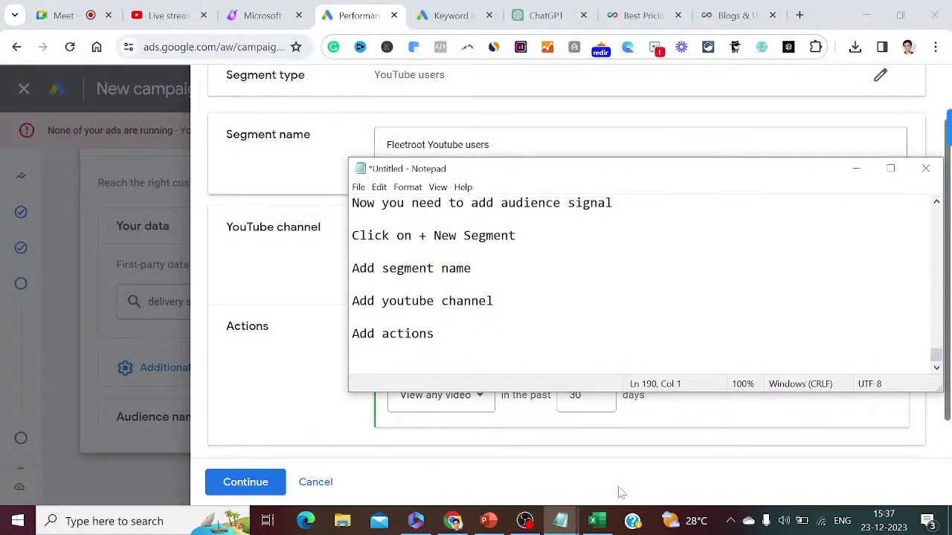
pyautogui.write('Actions: View an')
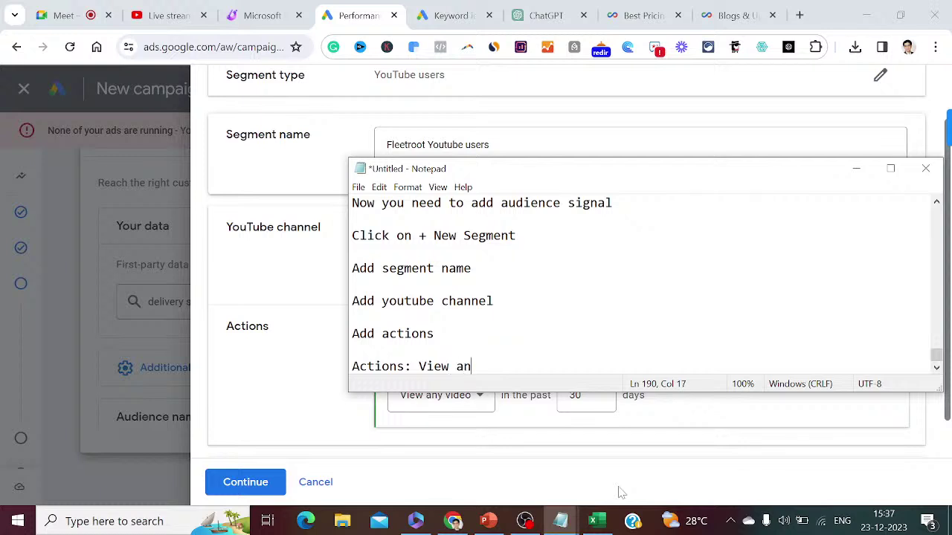
pyautogui.write('y video in ')
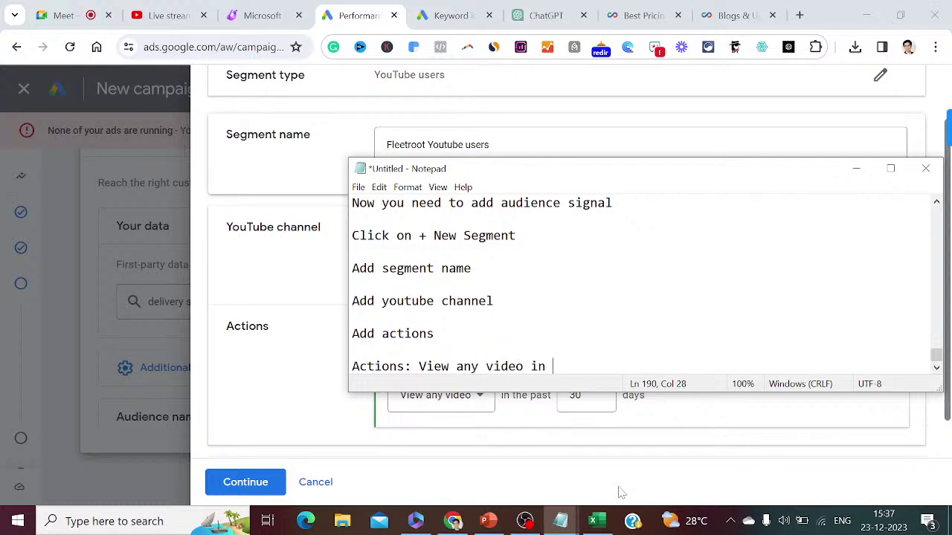
pyautogui.write('past 30 days')
pyautogui.press('Return')
pyautogui.press('Return')
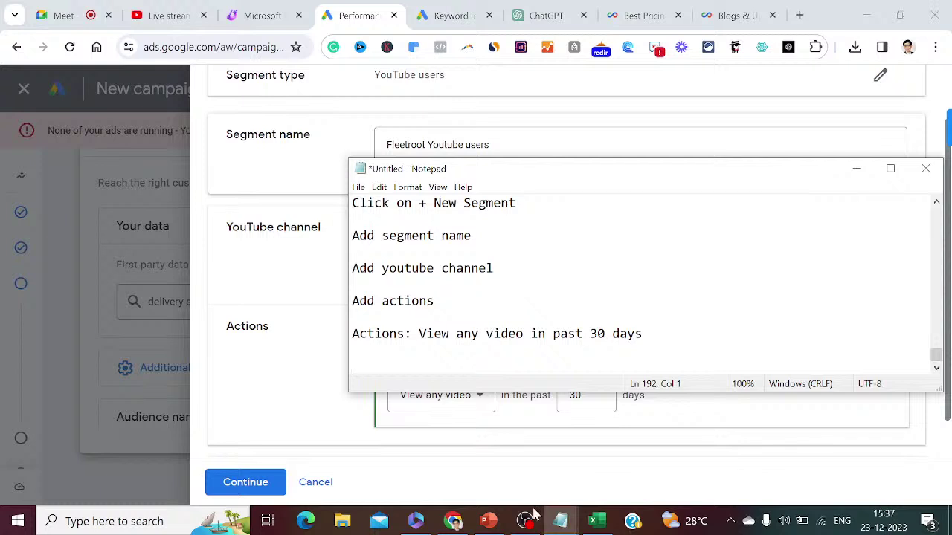
# - Create the Fleetroot Youtube users segment in Google Ads and return to the campaign's audience signal
pyautogui.click(255, 490)
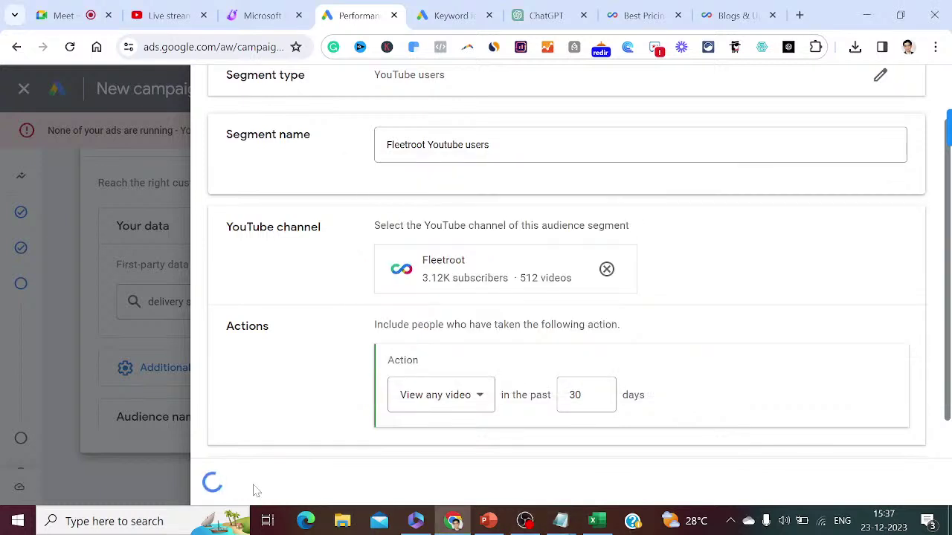
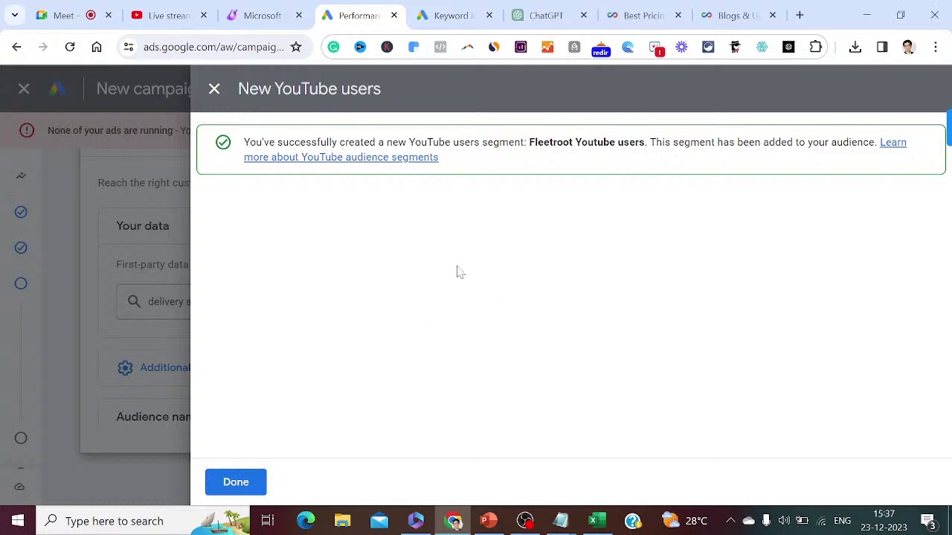
pyautogui.click(240, 487)
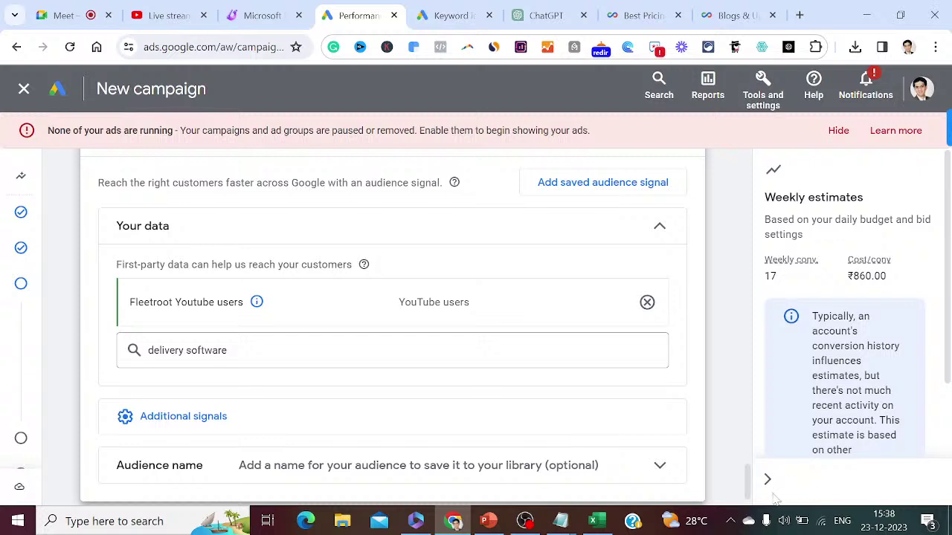
pyautogui.scroll(-1, 751, 487)
pyautogui.scroll(3, 751, 483)
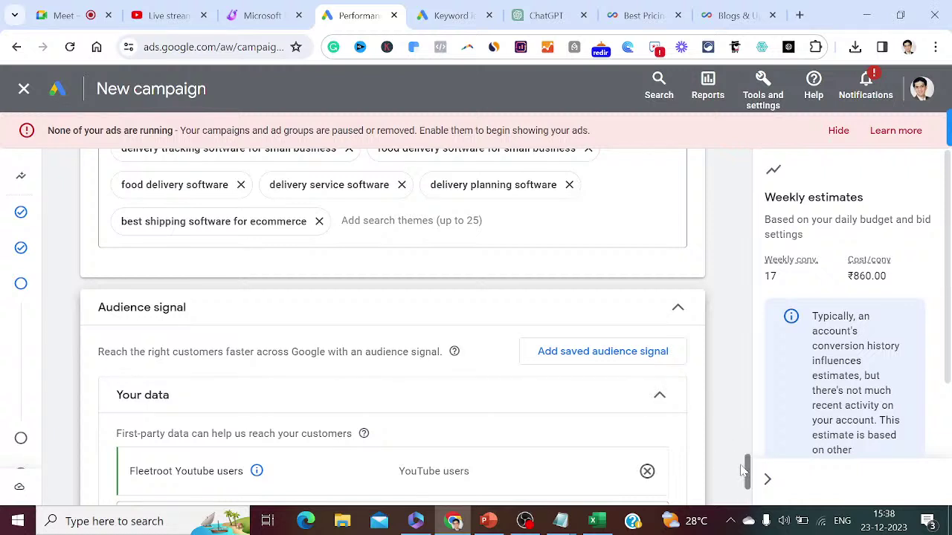
pyautogui.moveTo(747, 476); pyautogui.dragTo(747, 488)
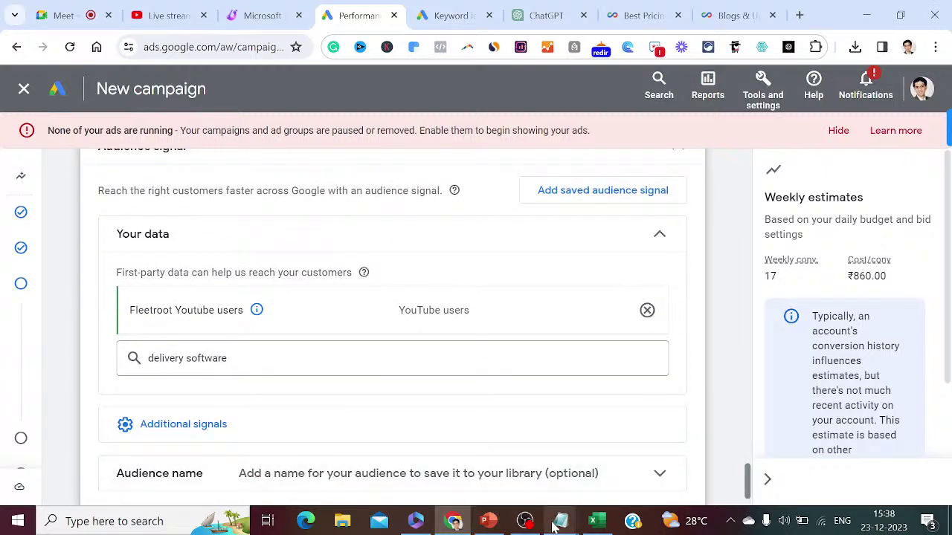
# - Add the line "Click on additional signals" to the Notepad notes
pyautogui.moveTo(561, 522)
pyautogui.click(621, 485)
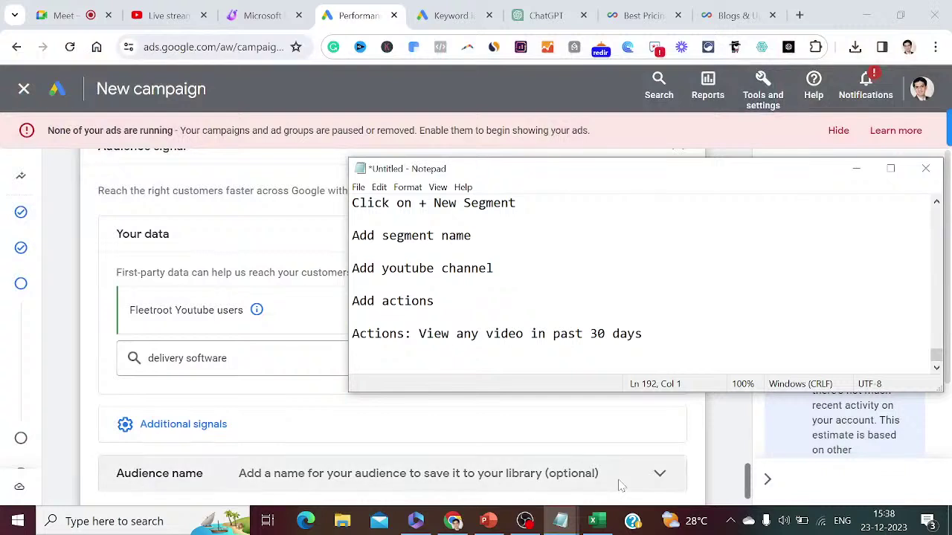
pyautogui.write('Click on addtion')
pyautogui.press('BackSpace')
pyautogui.press('BackSpace')
pyautogui.press('BackSpace')
pyautogui.press('BackSpace')
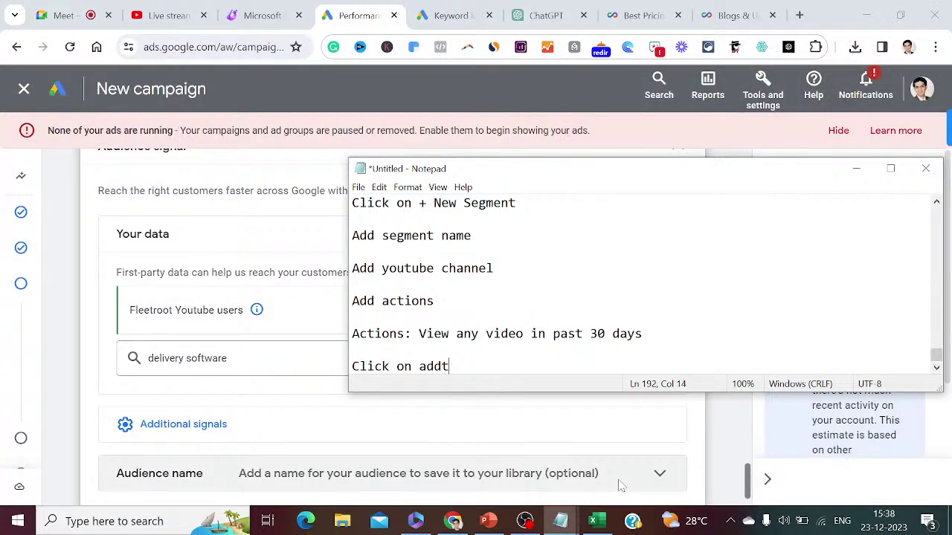
pyautogui.write('itional signals')
pyautogui.press('Return')
pyautogui.press('Return')
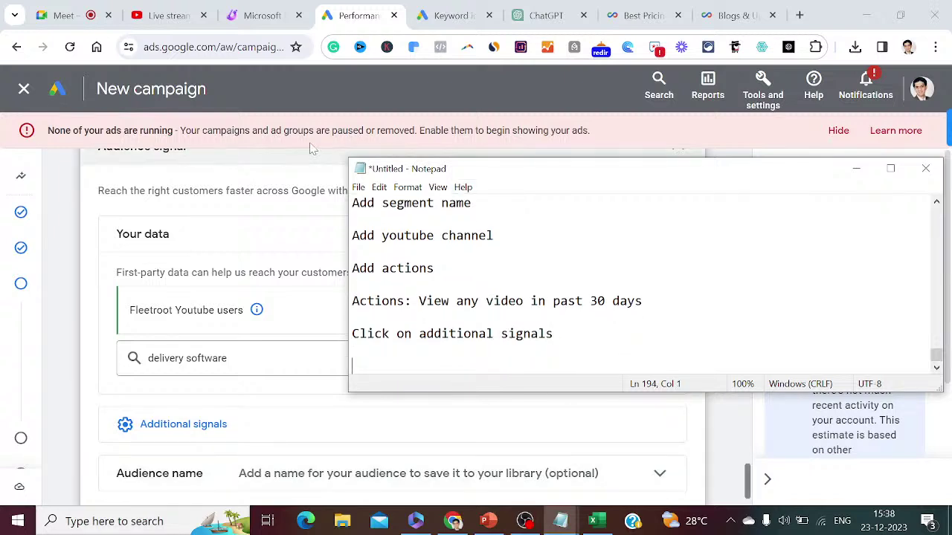
# - Check the Google Meet call and the YouTube live stream, and return to the Google Ads campaign
pyautogui.click(74, 14)
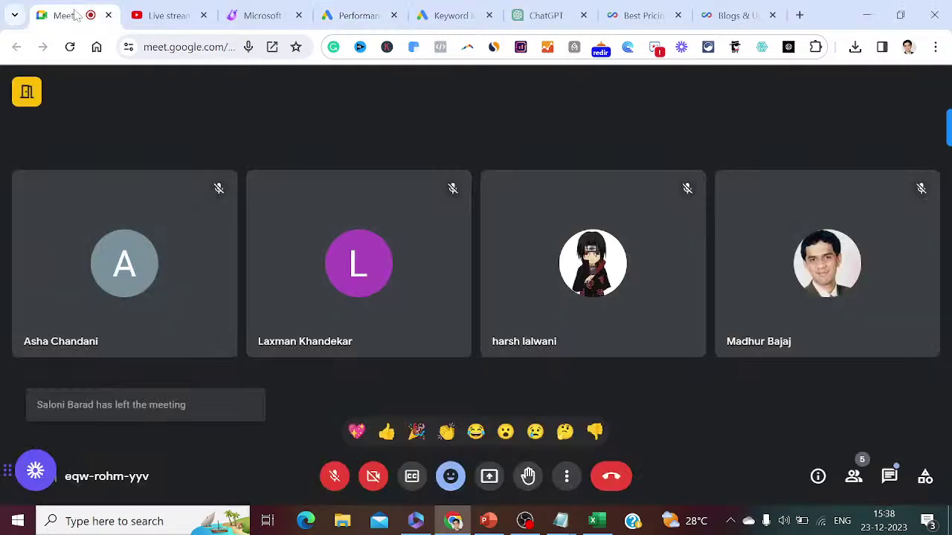
pyautogui.click(153, 17)
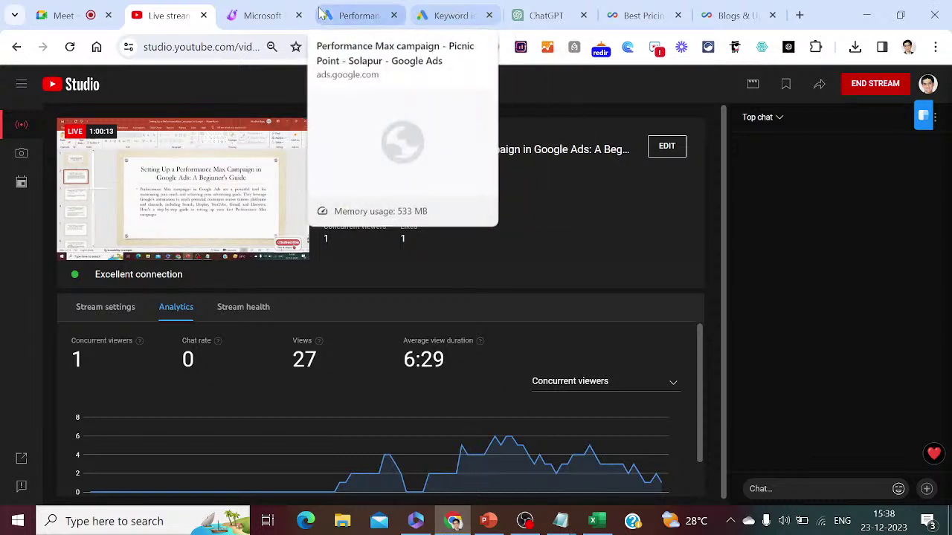
pyautogui.click(366, 15)
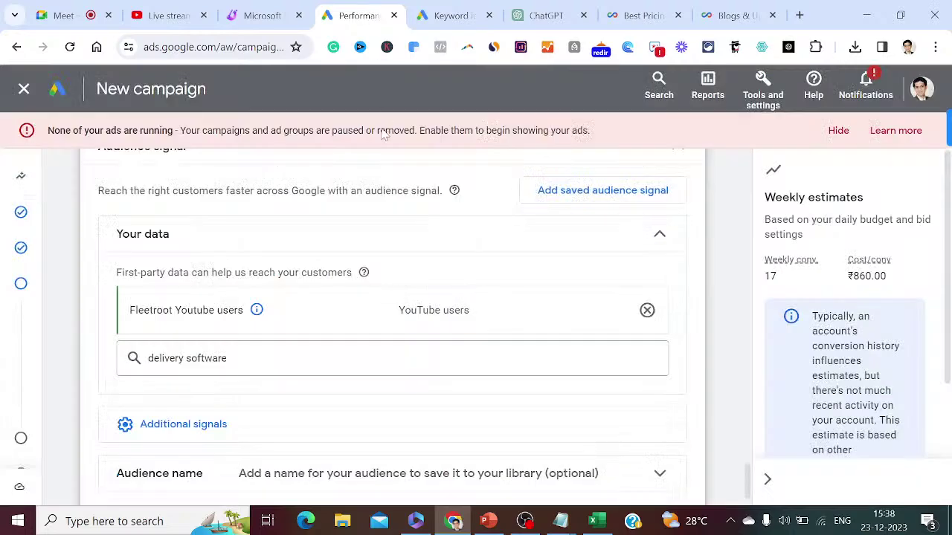
# - Expand the additional signals and add "In additional signals you will find interests and detailed demographics" to the Notepad notes
pyautogui.click(181, 435)
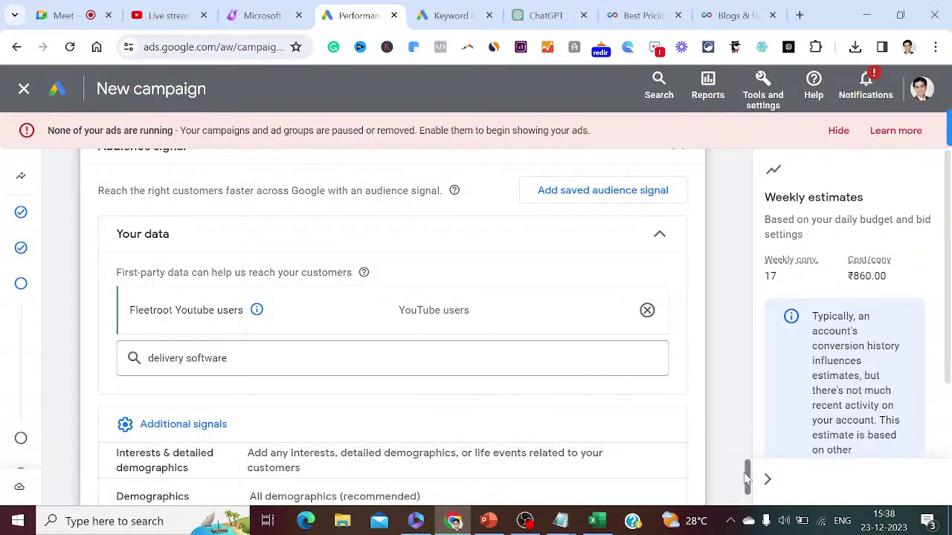
pyautogui.moveTo(746, 479); pyautogui.dragTo(748, 491)
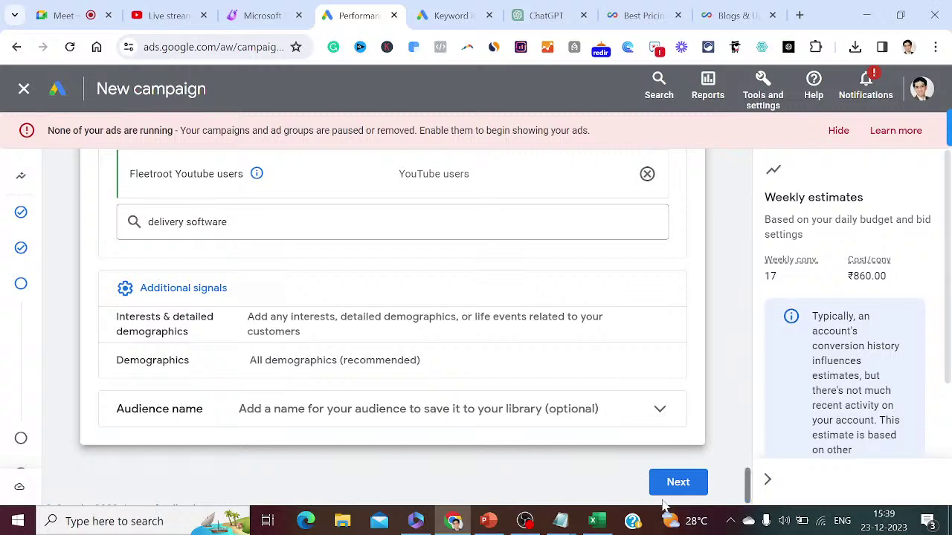
pyautogui.moveTo(571, 521)
pyautogui.click(606, 496)
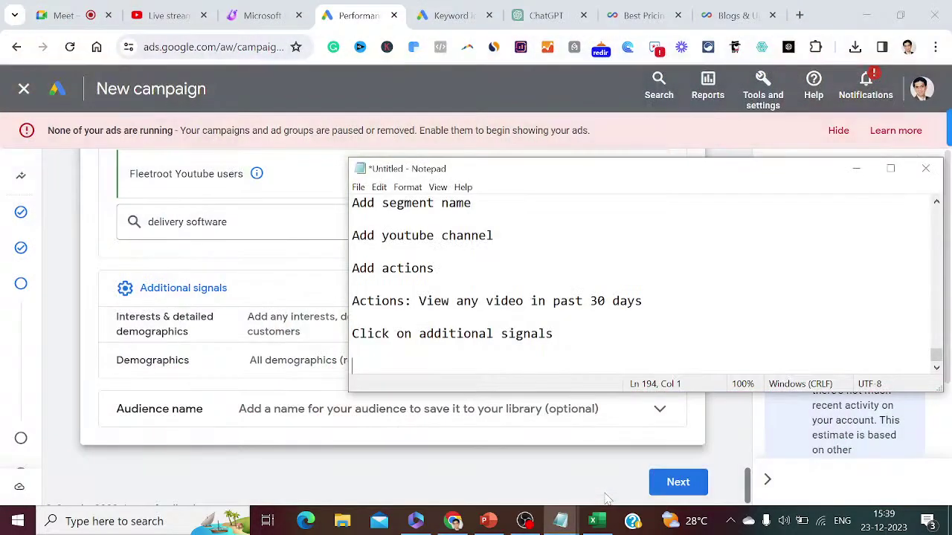
pyautogui.write('In additiona k')
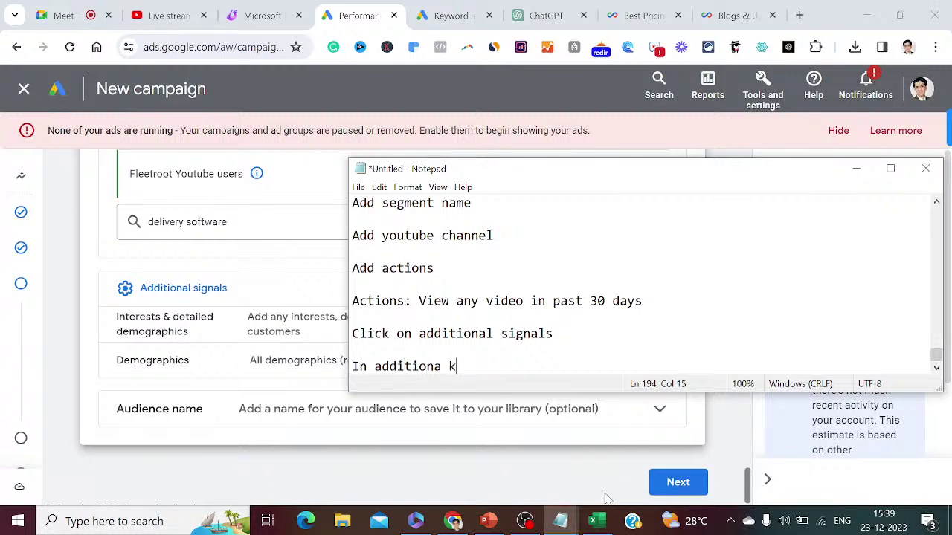
pyautogui.press('BackSpace')
pyautogui.press('BackSpace')
pyautogui.write('l signals yo')
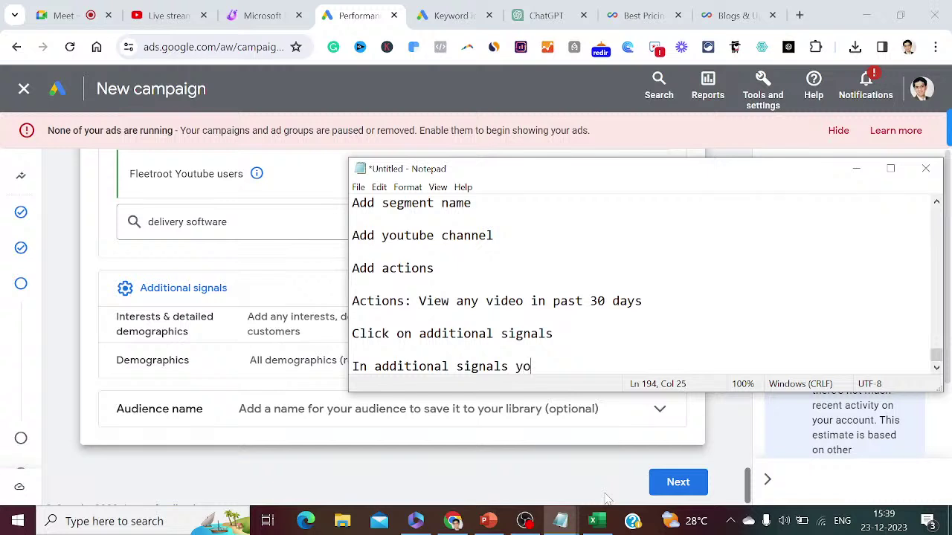
pyautogui.write('u will find')
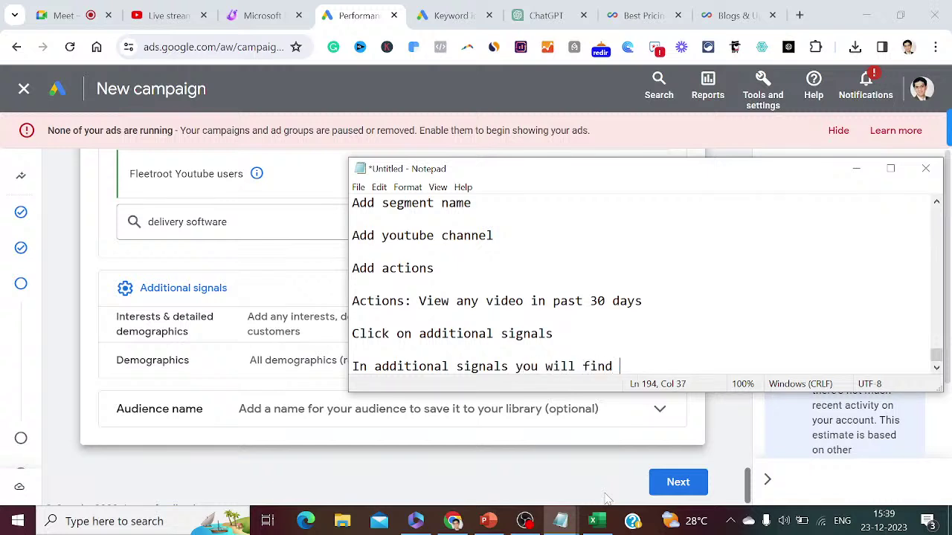
pyautogui.write(' interests and')
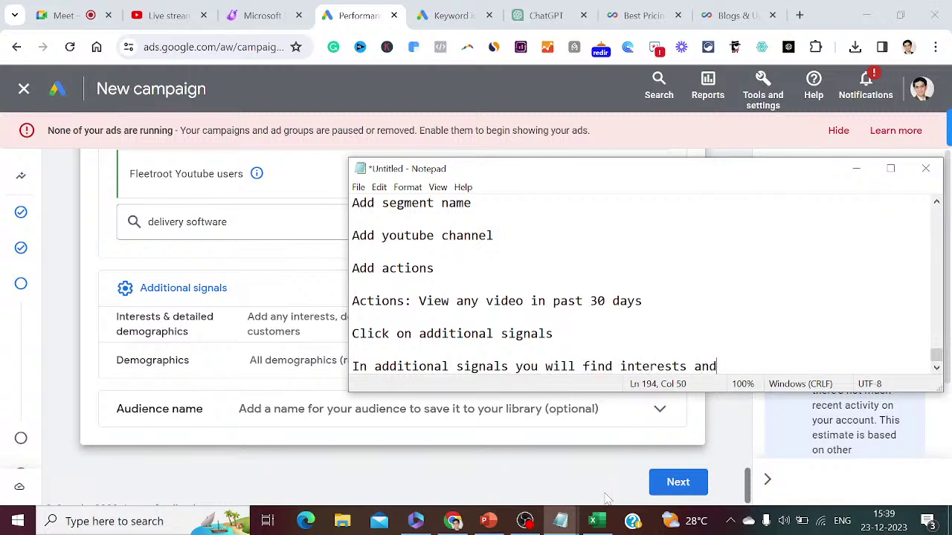
pyautogui.write(' detailed d')
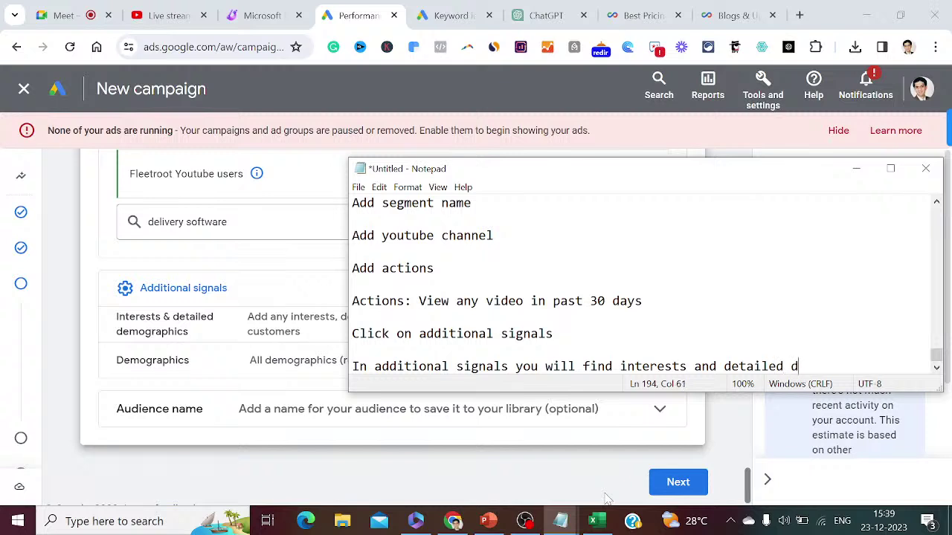
pyautogui.write('emographic')
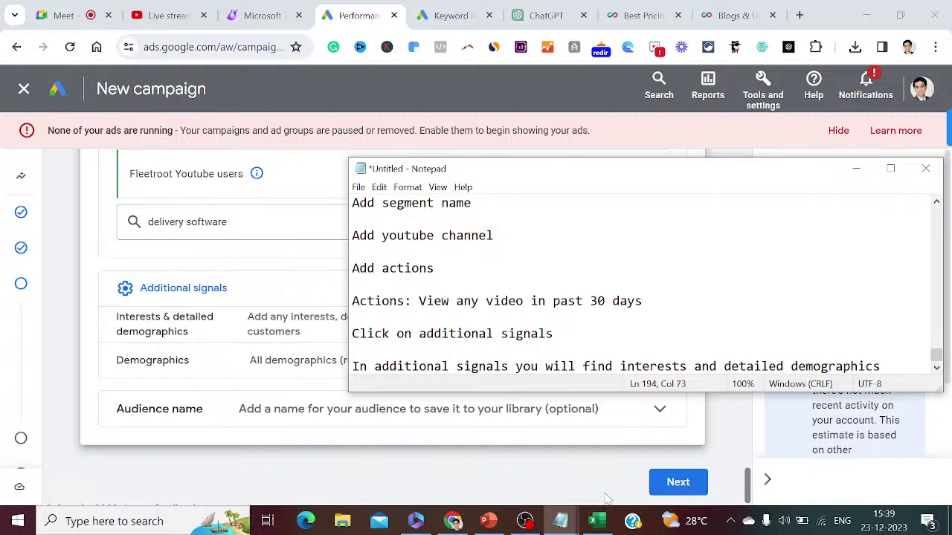
pyautogui.write('s')
pyautogui.press('Return')
pyautogui.press('Return')
# - Add the line "or Demographics" to the notes and open Interests & detailed demographics in the campaign's audience signal
pyautogui.write('or ')
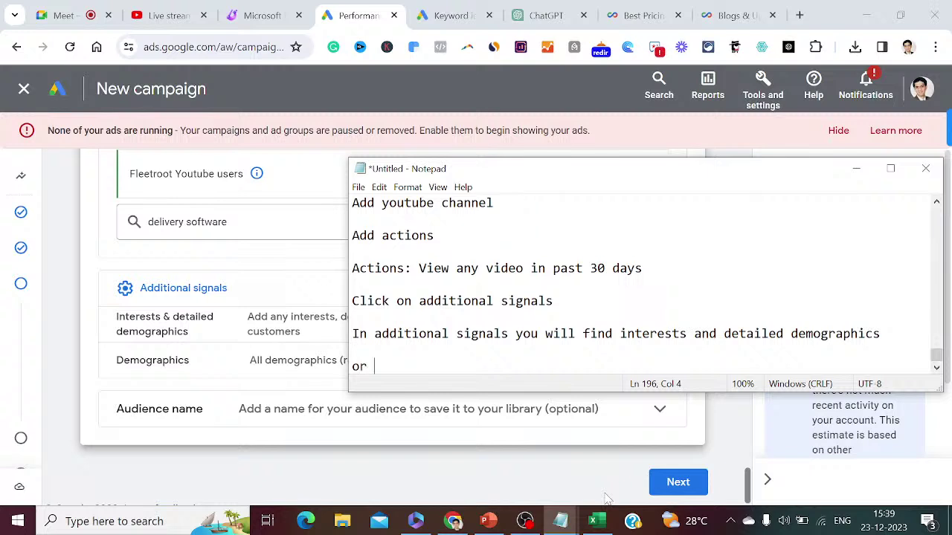
pyautogui.write('Demographics')
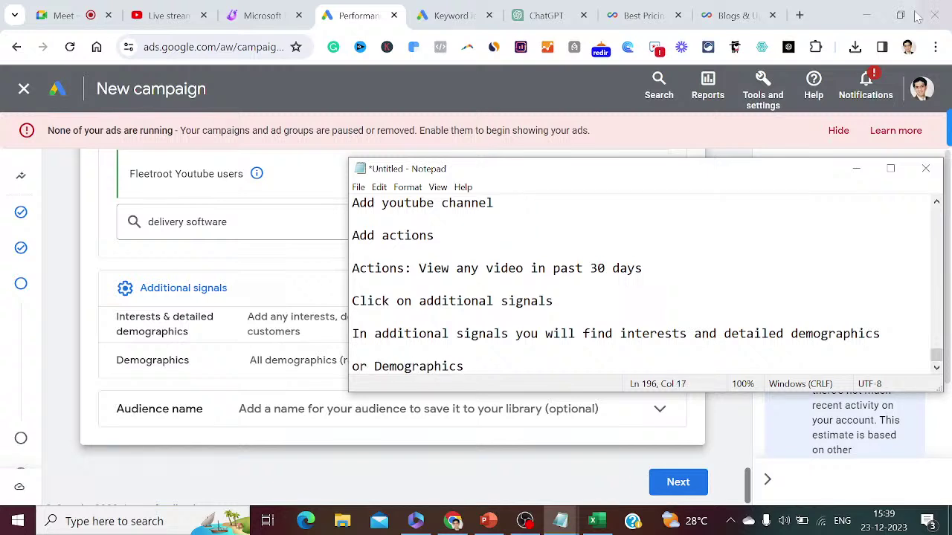
pyautogui.click(855, 169)
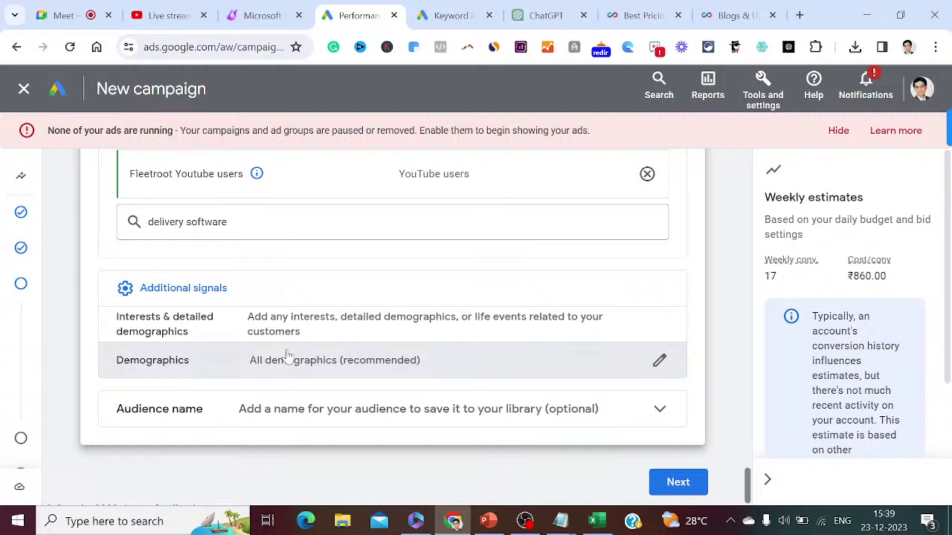
pyautogui.click(294, 327)
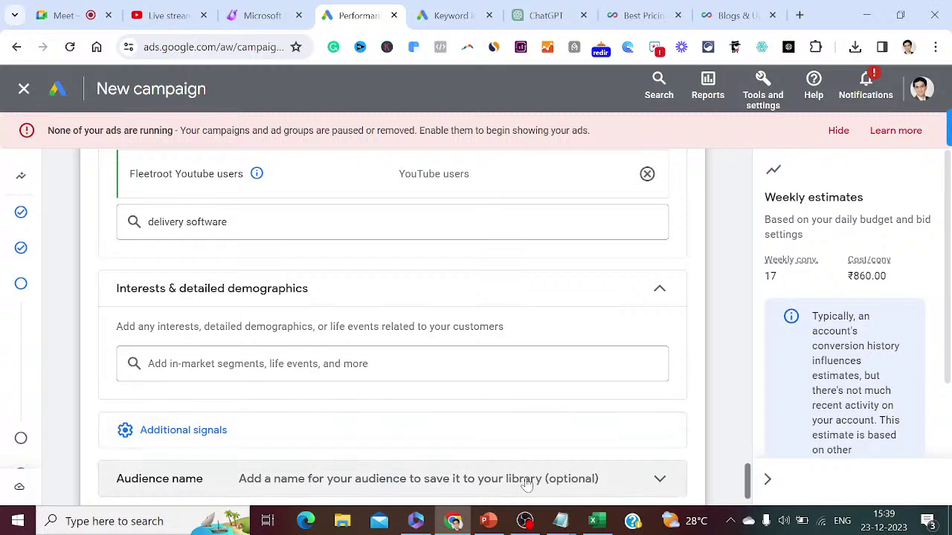
# - Add "Add inmarket segments in interests and detailed demographics" to the Notepad notes and open the campaign's in-market segment search
pyautogui.moveTo(559, 523)
pyautogui.click(595, 500)
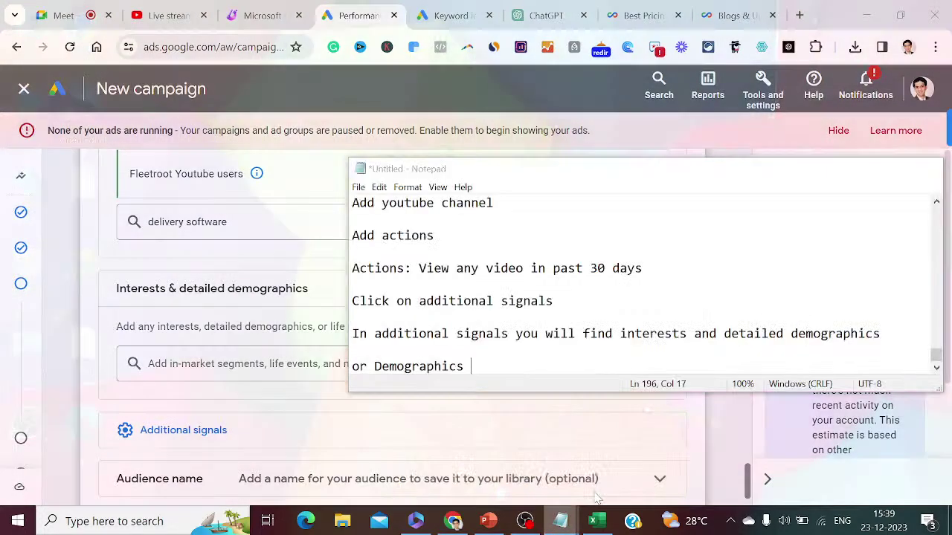
pyautogui.press('Return')
pyautogui.press('Return')
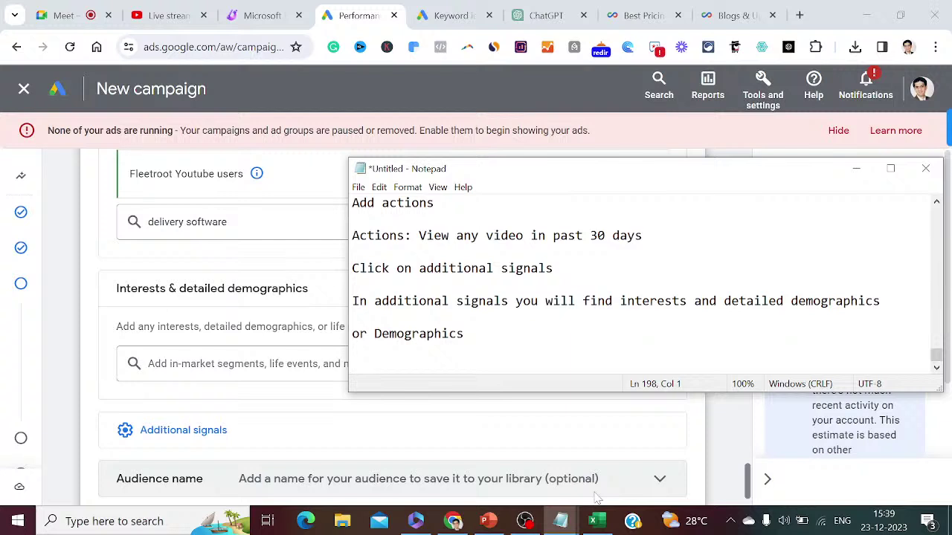
pyautogui.write('Add inmarket des')
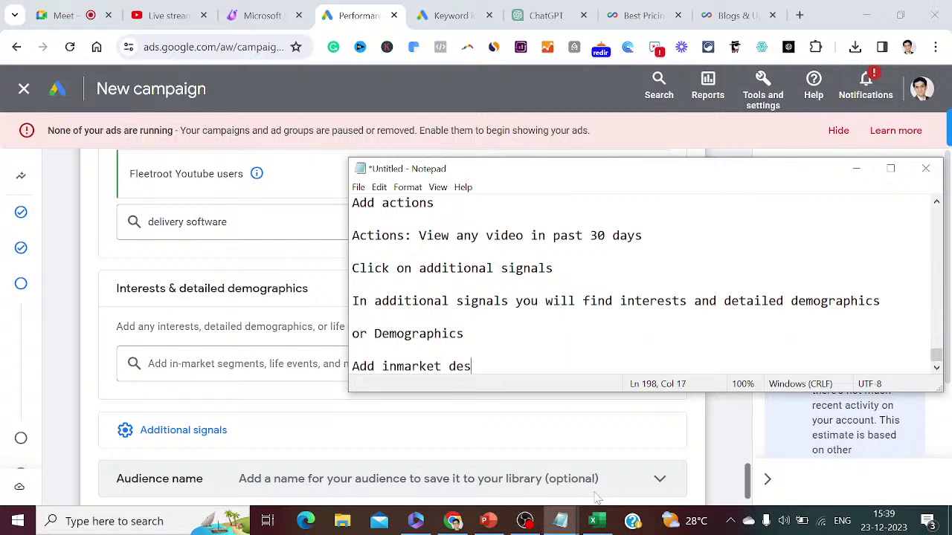
pyautogui.write('gment')
pyautogui.press('BackSpace')
pyautogui.press('BackSpace')
pyautogui.press('BackSpace')
pyautogui.press('BackSpace')
pyautogui.press('BackSpace')
pyautogui.press('BackSpace')
pyautogui.press('BackSpace')
pyautogui.press('BackSpace')
pyautogui.write('segments in interests a')
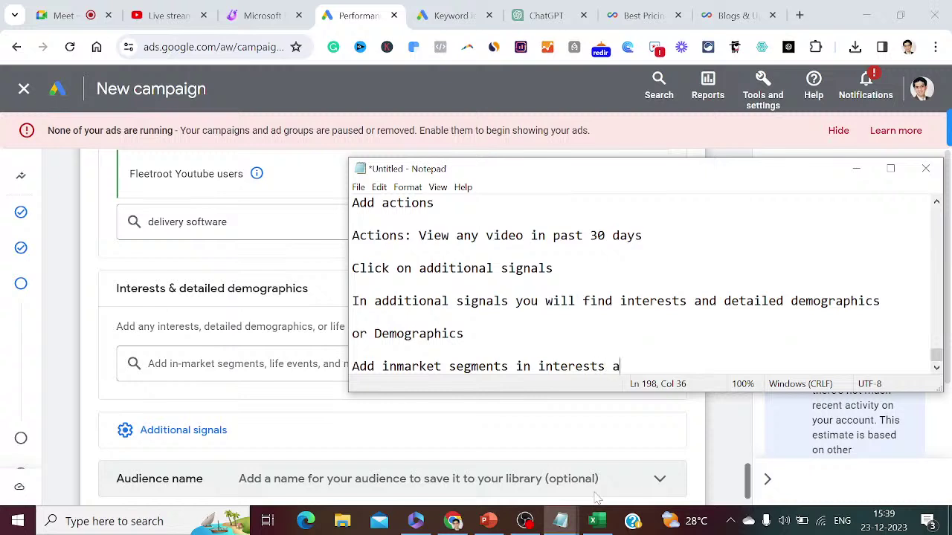
pyautogui.write('nd detailed d')
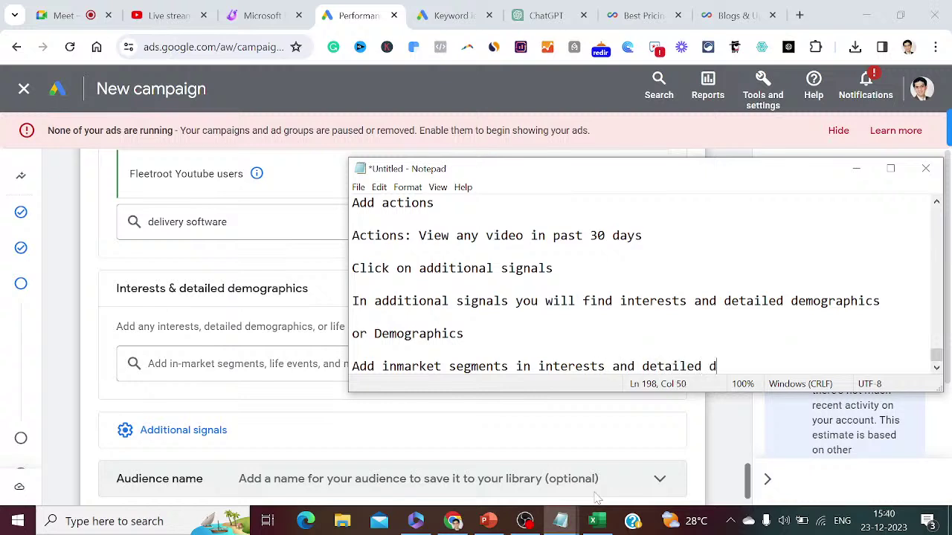
pyautogui.write('emograph')
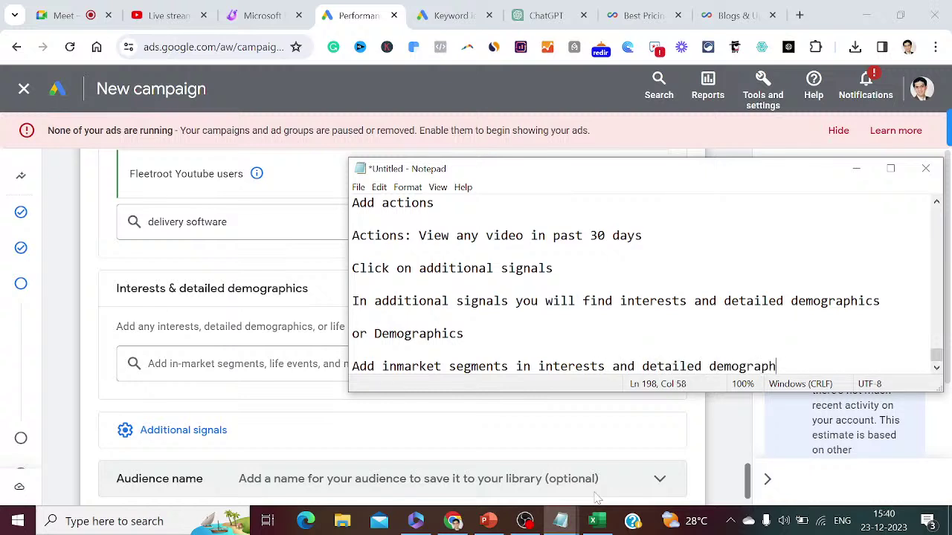
pyautogui.write('ics')
pyautogui.press('Return')
pyautogui.press('Return')
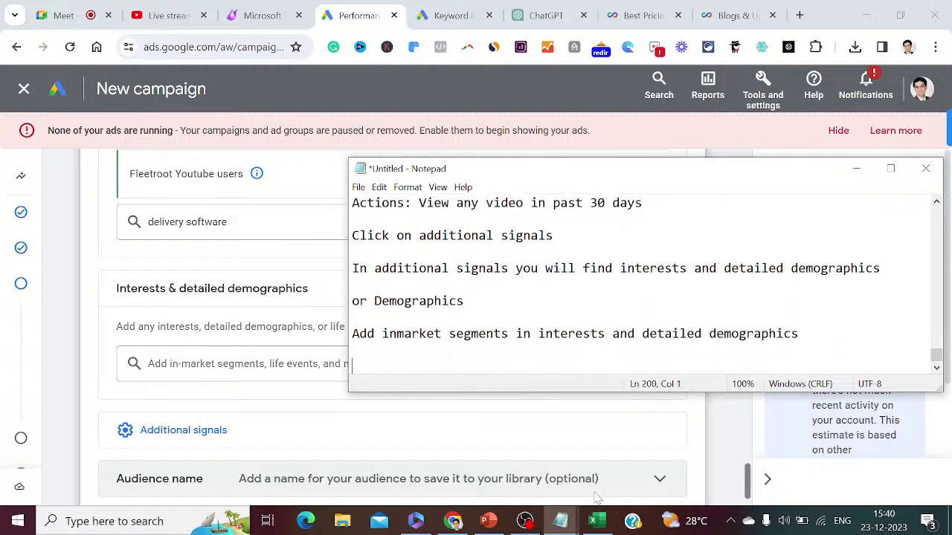
pyautogui.click(856, 168)
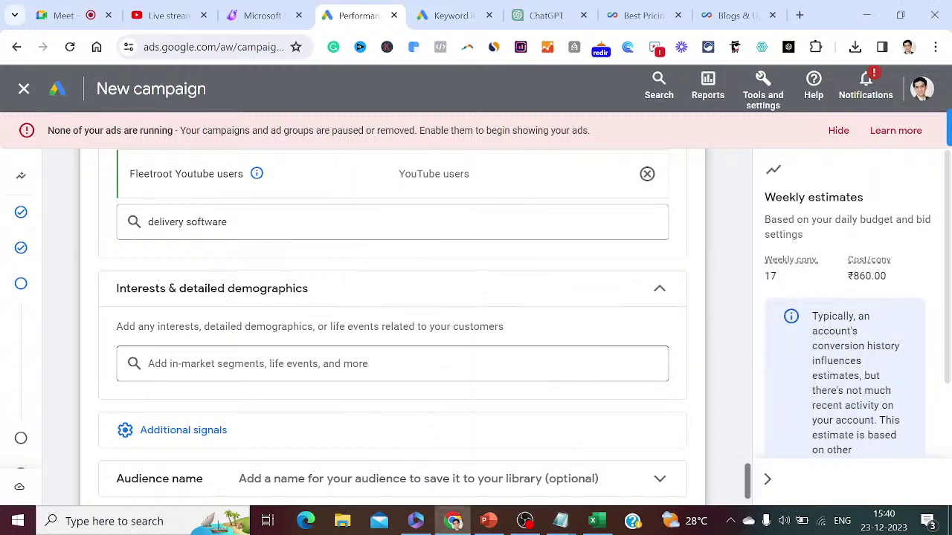
pyautogui.click(258, 364)
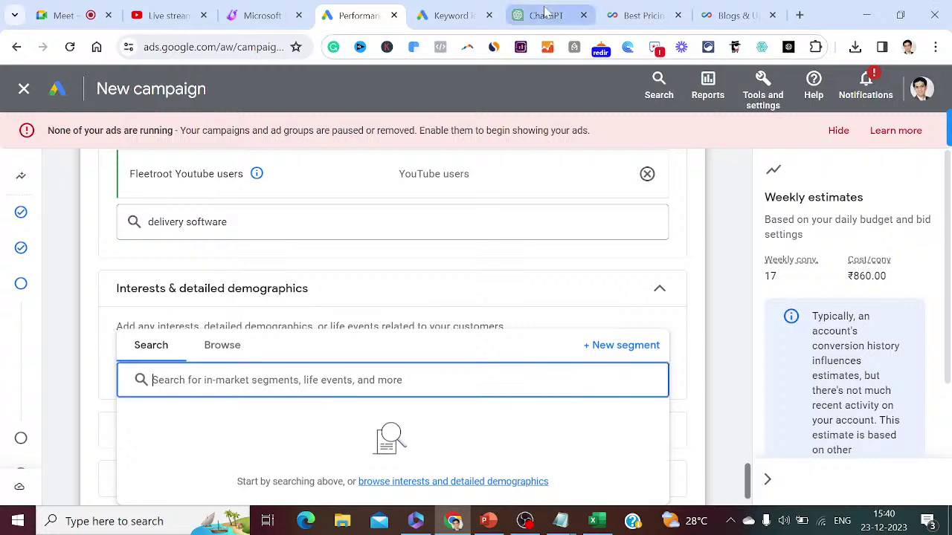
# - Ask ChatGPT in a new chat "Tell me who are the target customers for fleetroot delivery software" and look through the reply
pyautogui.click(545, 14)
pyautogui.click(208, 47)
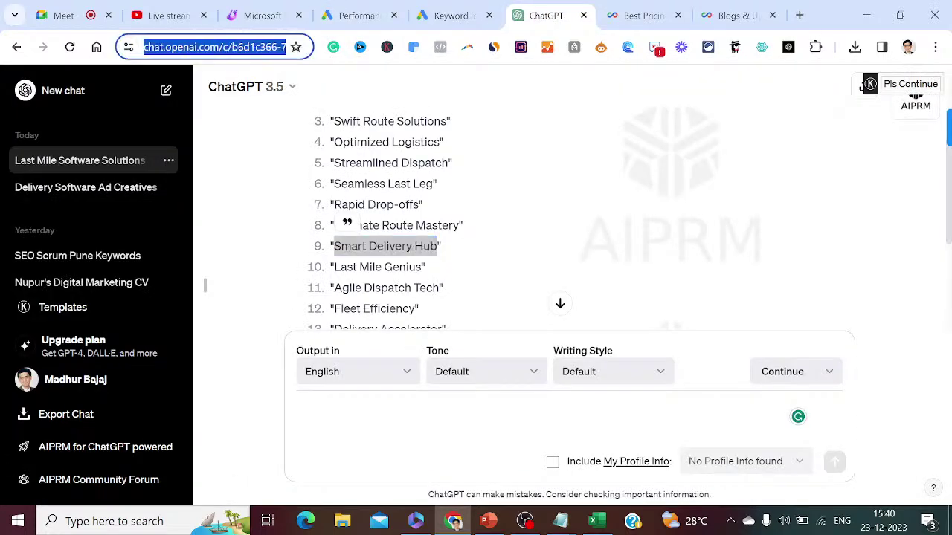
pyautogui.write('cha')
pyautogui.press('Return')
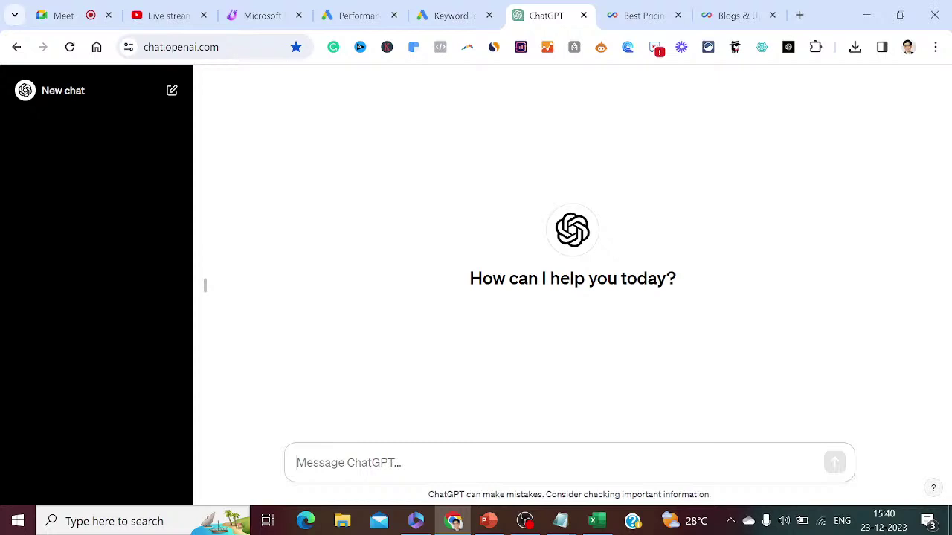
pyautogui.write('Tell m')
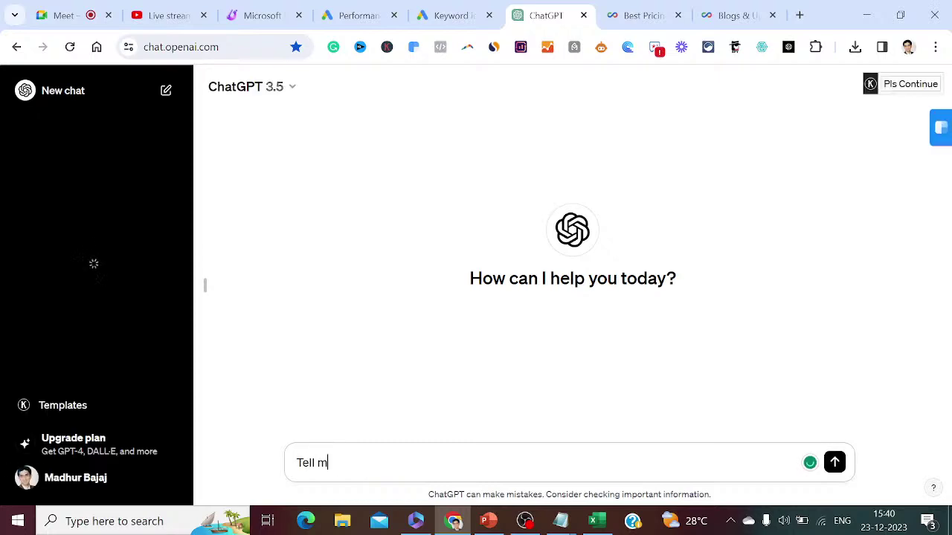
pyautogui.write('e who are the ')
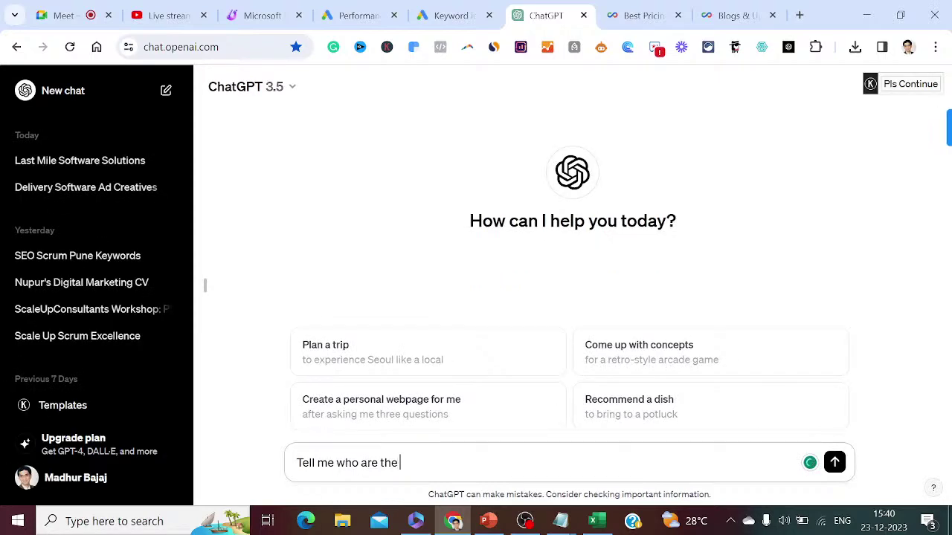
pyautogui.write('target custo')
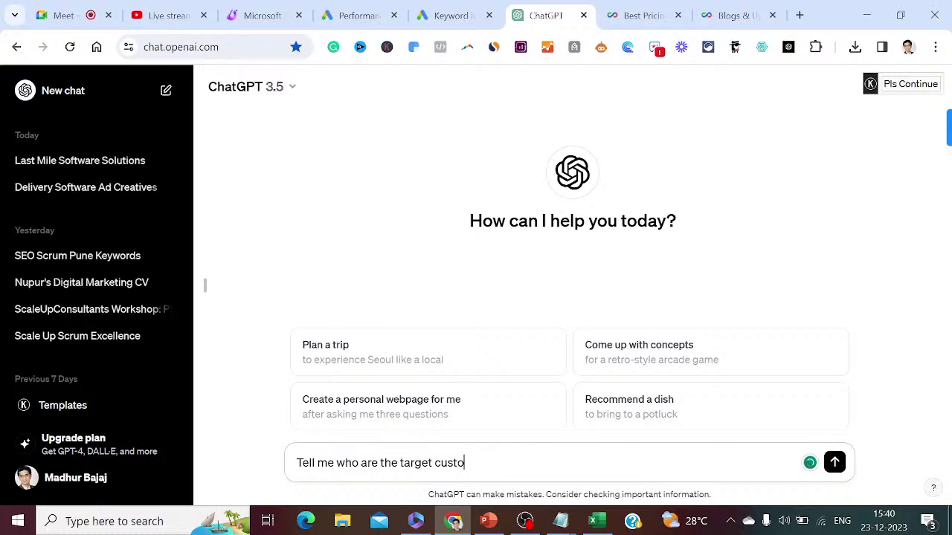
pyautogui.write('mers for fle')
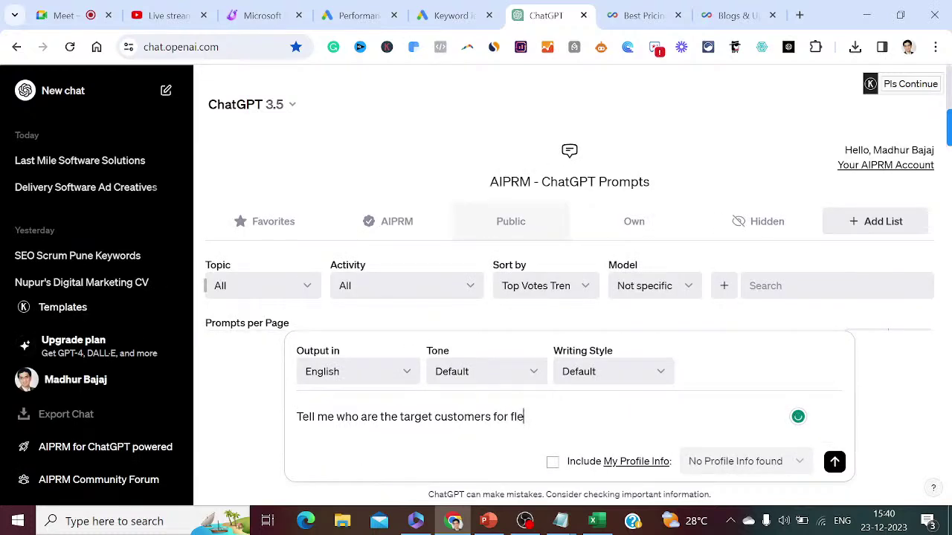
pyautogui.write('etroot delive')
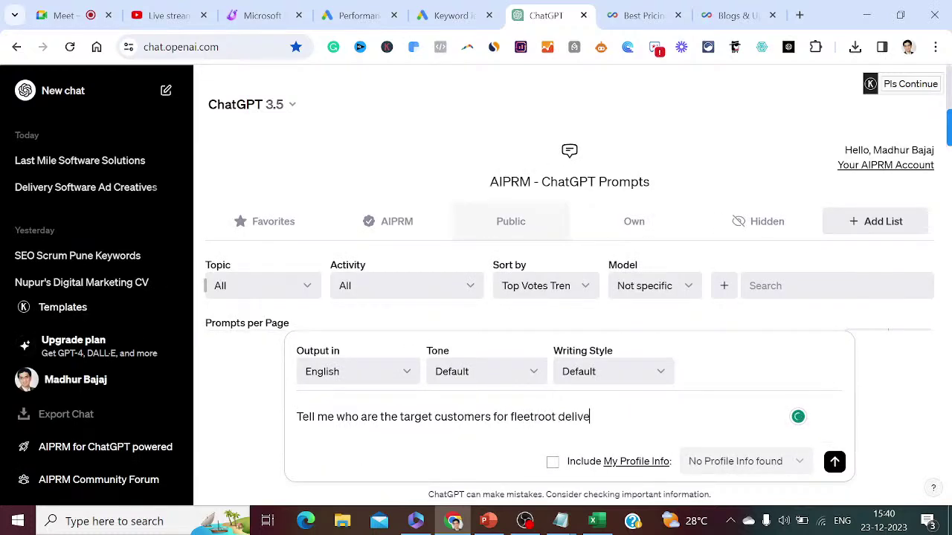
pyautogui.write('ry software')
pyautogui.press('Return')
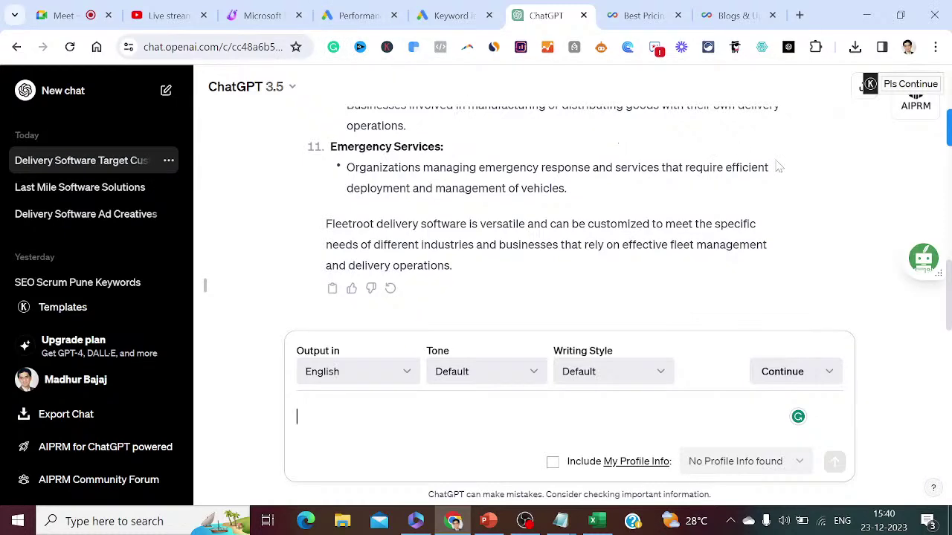
pyautogui.moveTo(949, 307); pyautogui.dragTo(948, 170)
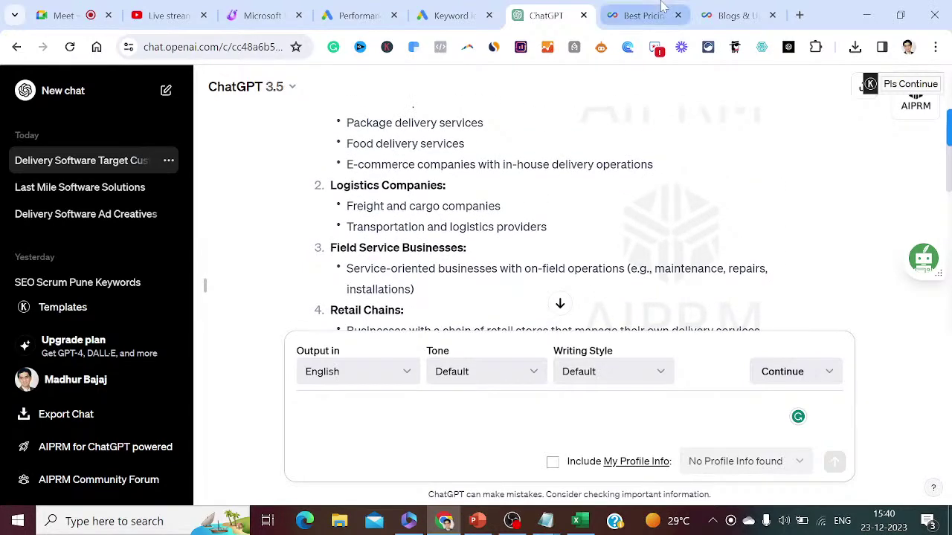
# - Return to the Google Ads campaign and search the interests and detailed demographics segments for "logistics companies"
pyautogui.click(353, 15)
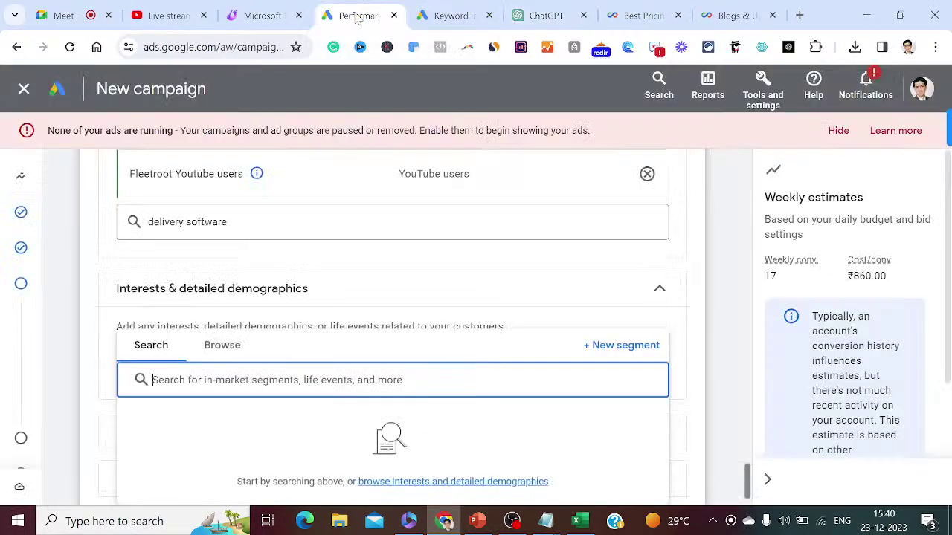
pyautogui.write('logis')
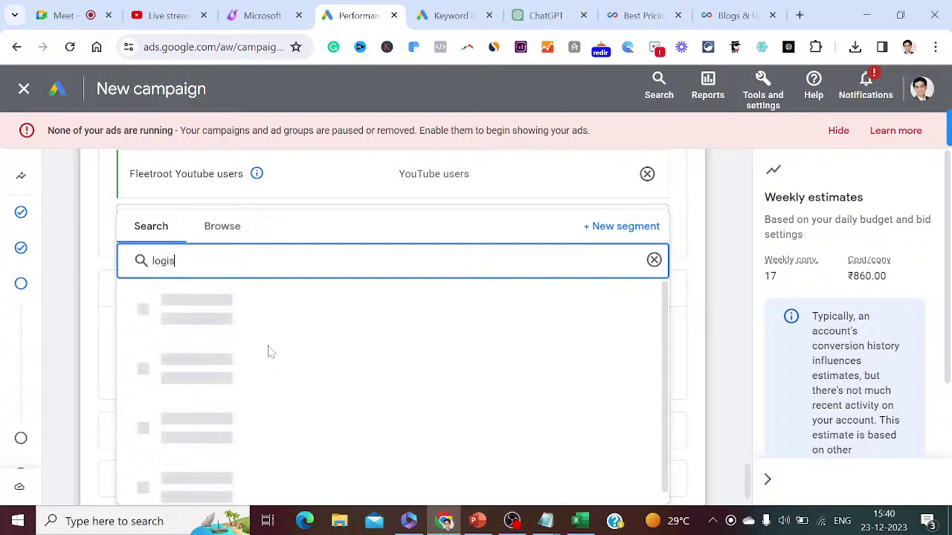
pyautogui.write('tics compan')
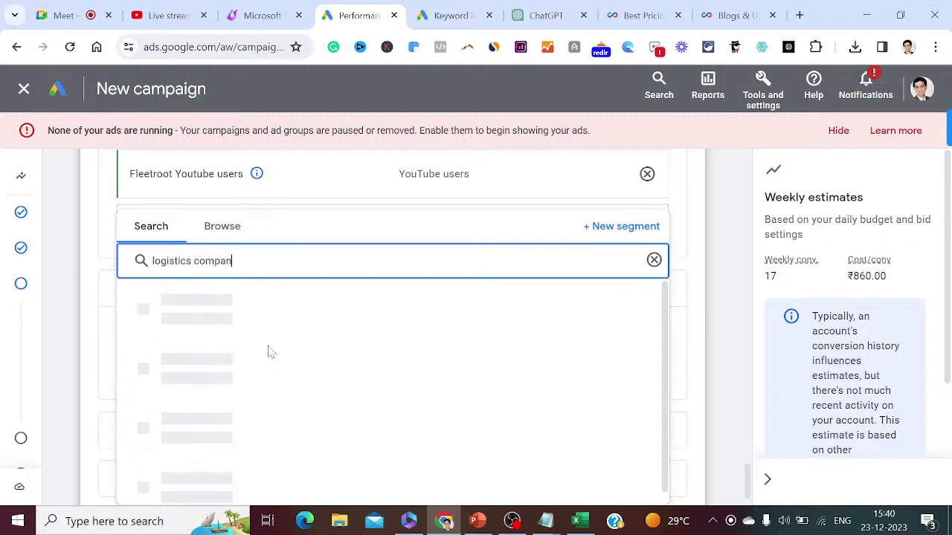
pyautogui.write('ies')
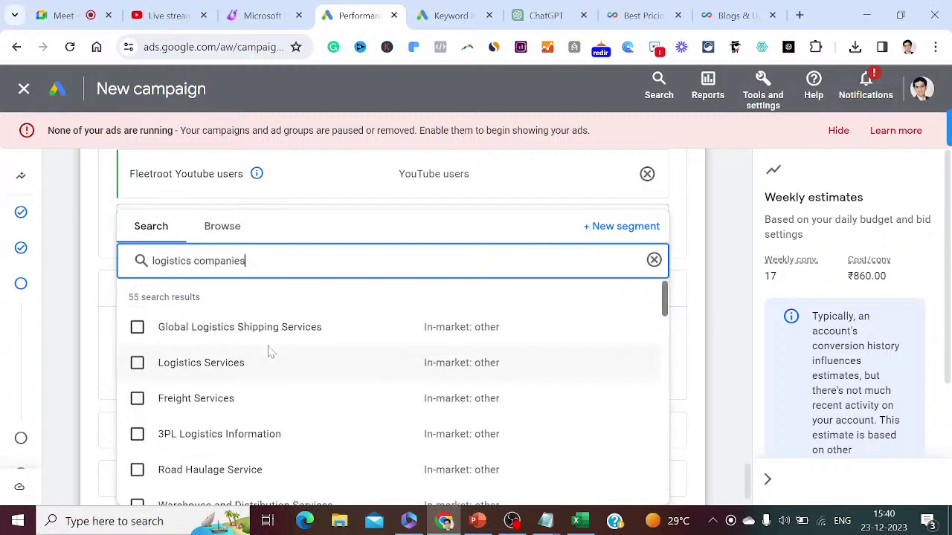
# - Add Global Logistics Shipping Services, Logistics Services, Freight Services, 3PL Logistics Information, Road Haulage Service, and Warehouse and Distribution Services as in-market segments
pyautogui.click(137, 328)
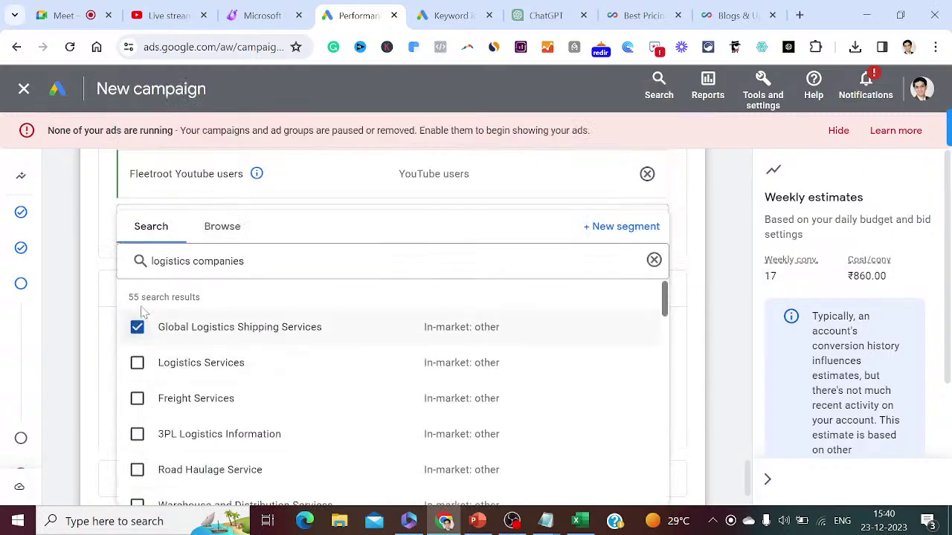
pyautogui.click(137, 363)
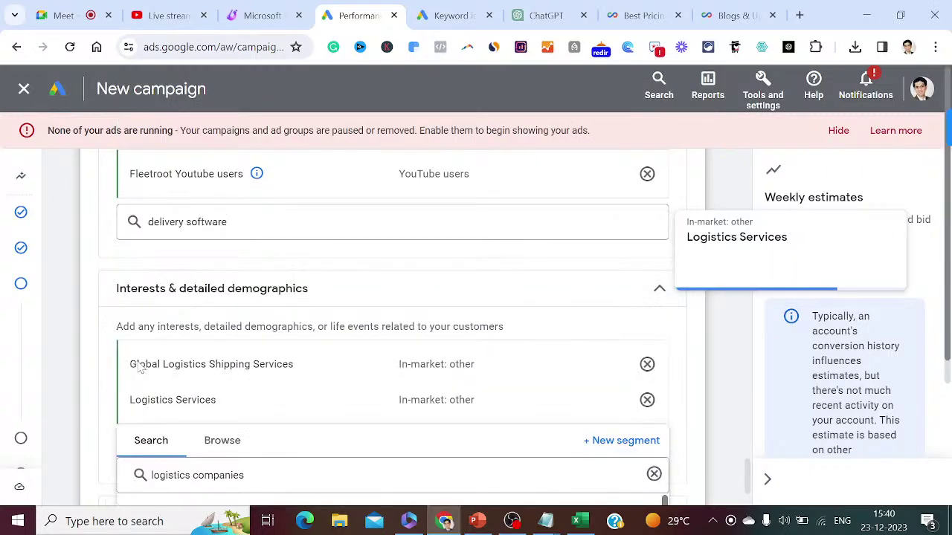
pyautogui.click(138, 399)
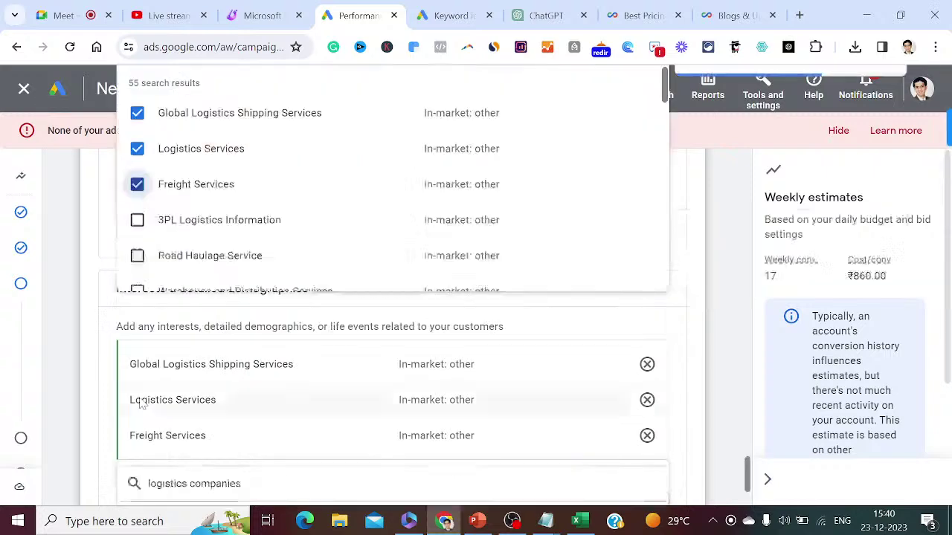
pyautogui.click(138, 435)
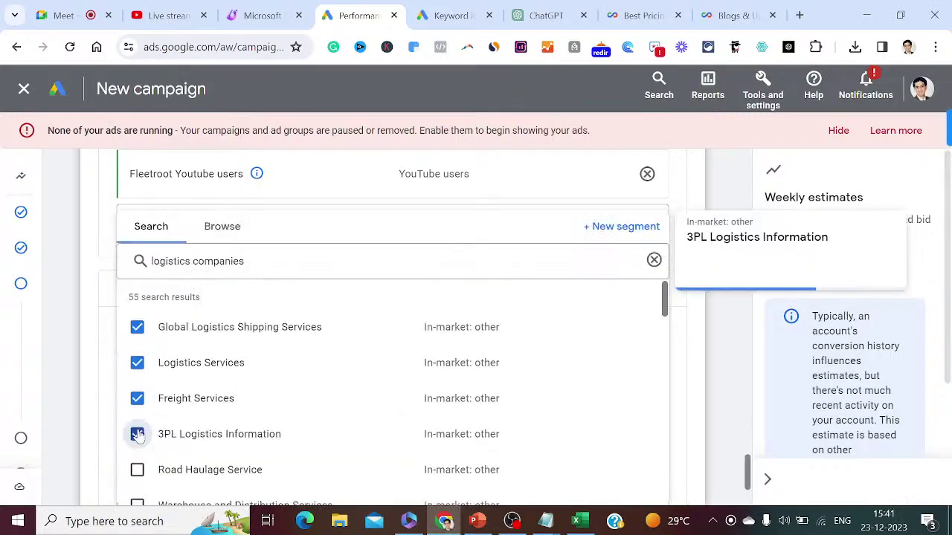
pyautogui.click(137, 470)
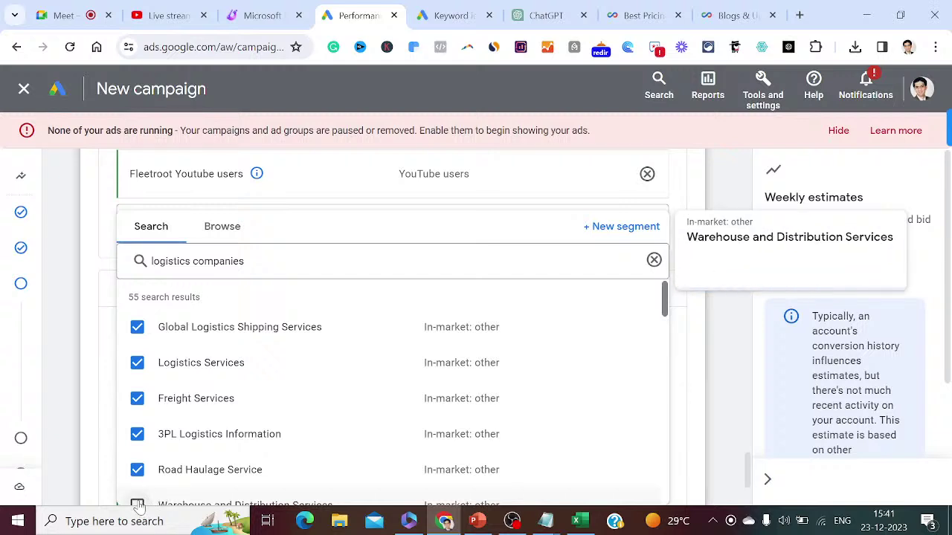
pyautogui.click(137, 505)
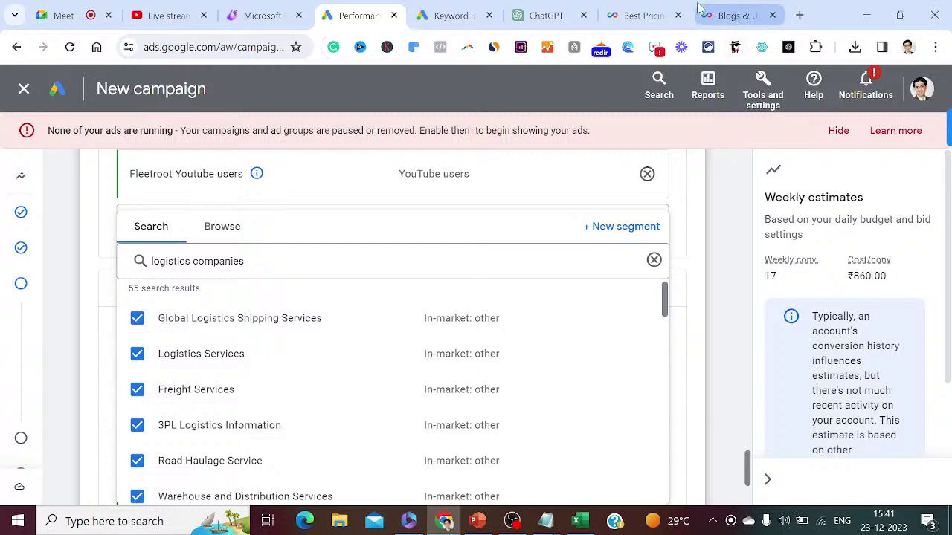
# - Check the first target customer groups in the ChatGPT answer for another segment search term
pyautogui.click(543, 18)
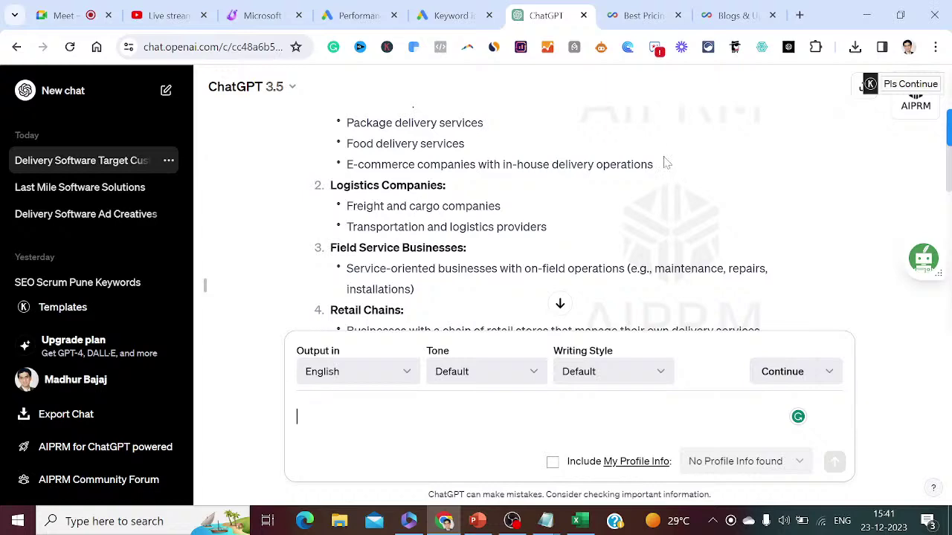
pyautogui.scroll(1, 797, 227)
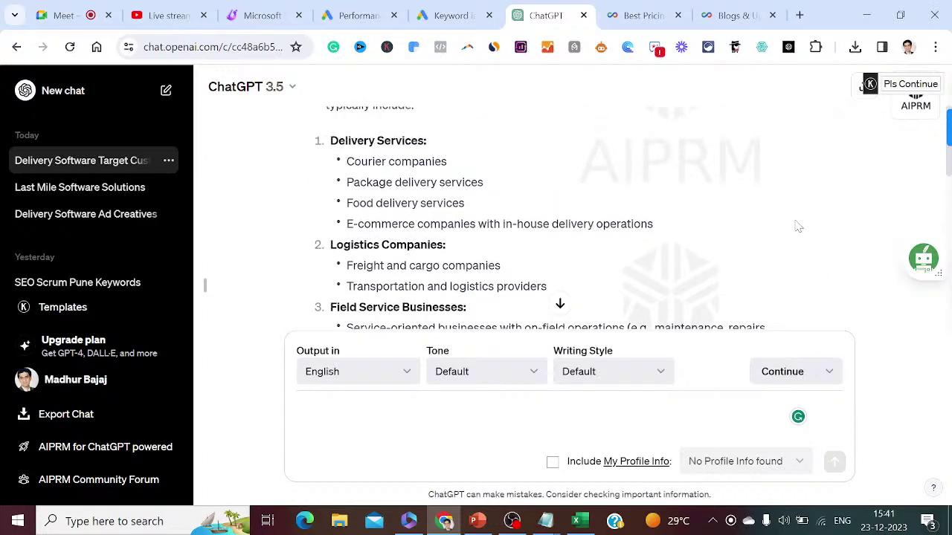
pyautogui.scroll(1, 797, 227)
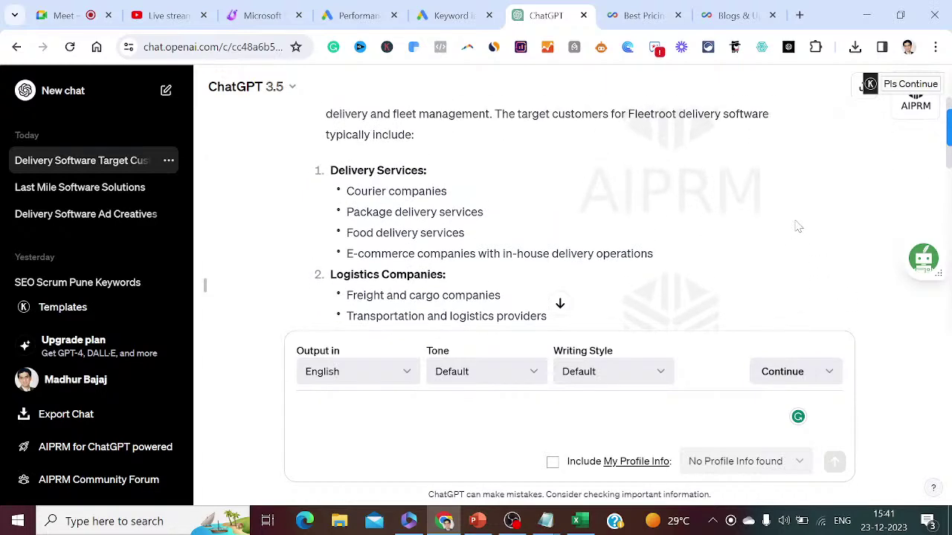
# - Return to the Google Ads campaign and replace the in-market segment search with "delivery services"
pyautogui.click(377, 8)
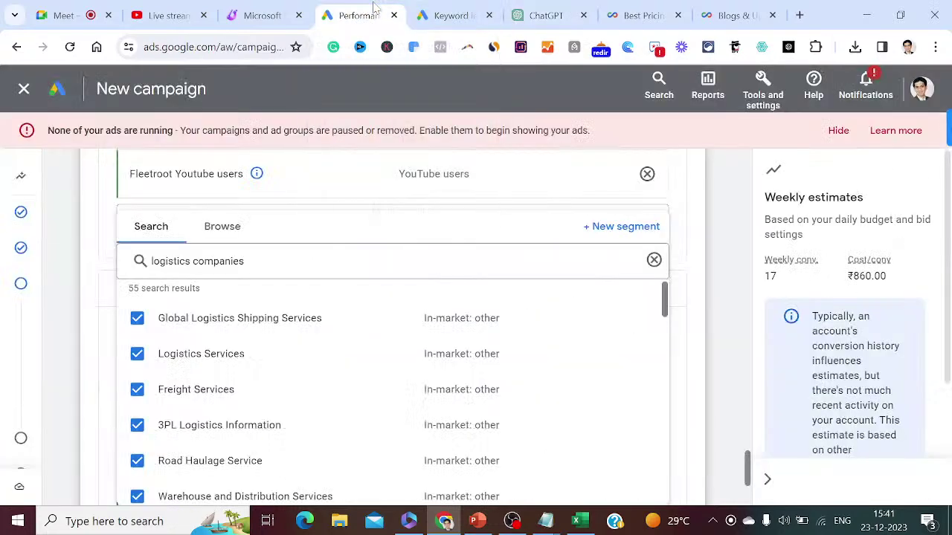
pyautogui.click(302, 260)
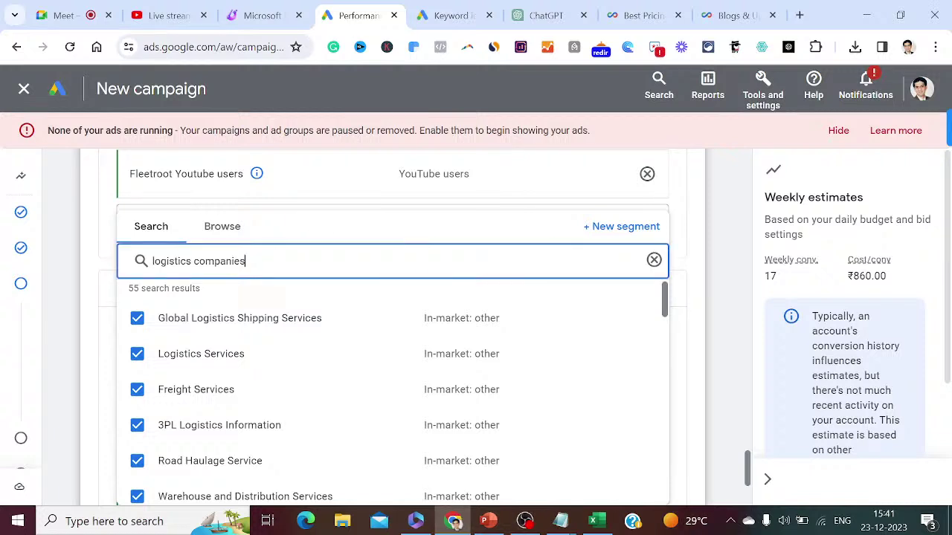
pyautogui.press('Escape')
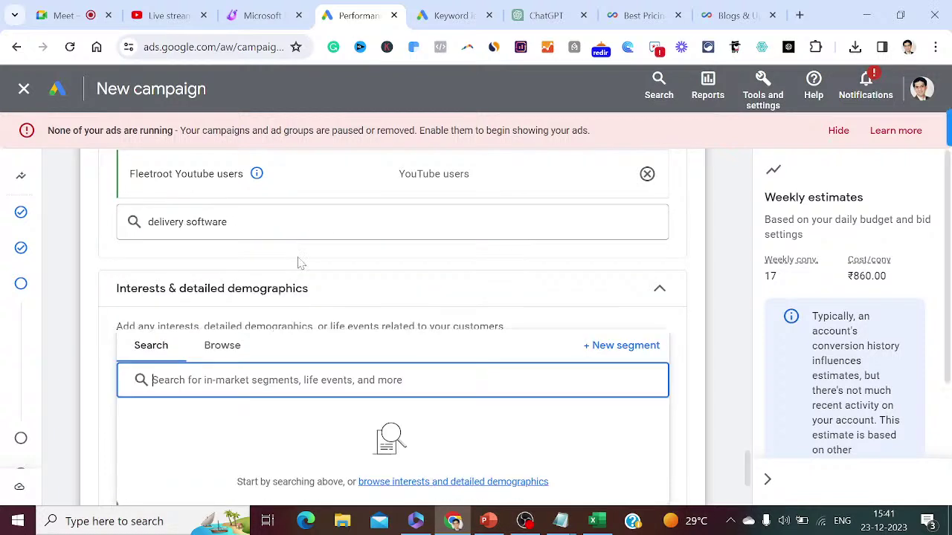
pyautogui.write('de')
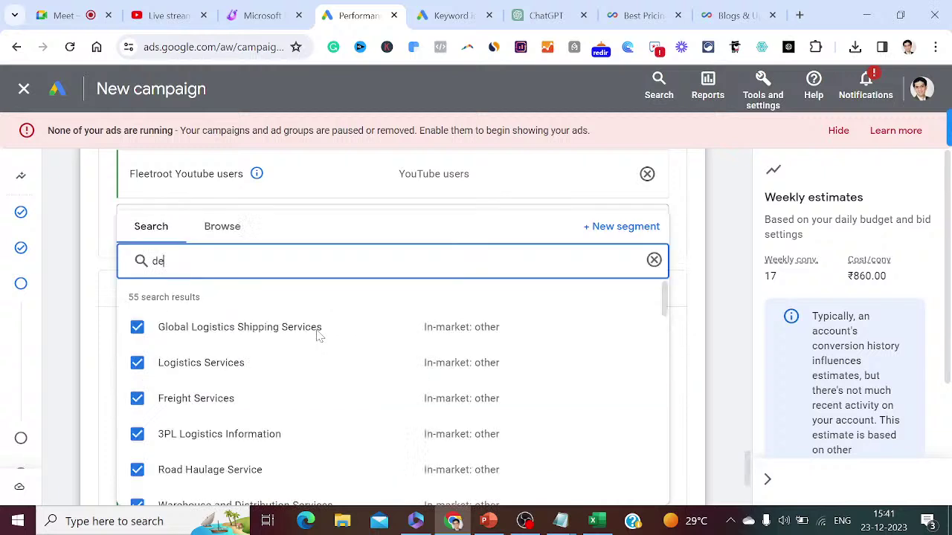
pyautogui.write('livery ser')
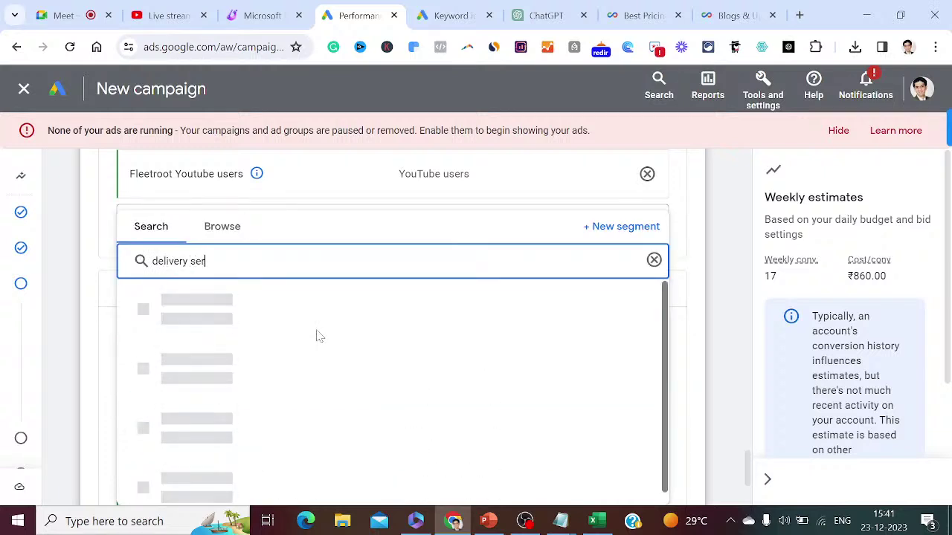
pyautogui.write('vic')
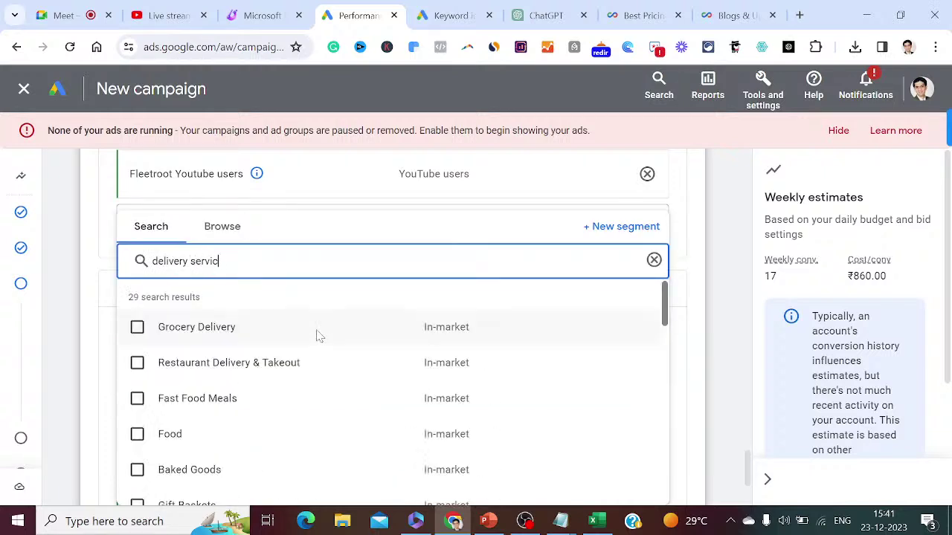
pyautogui.write('es')
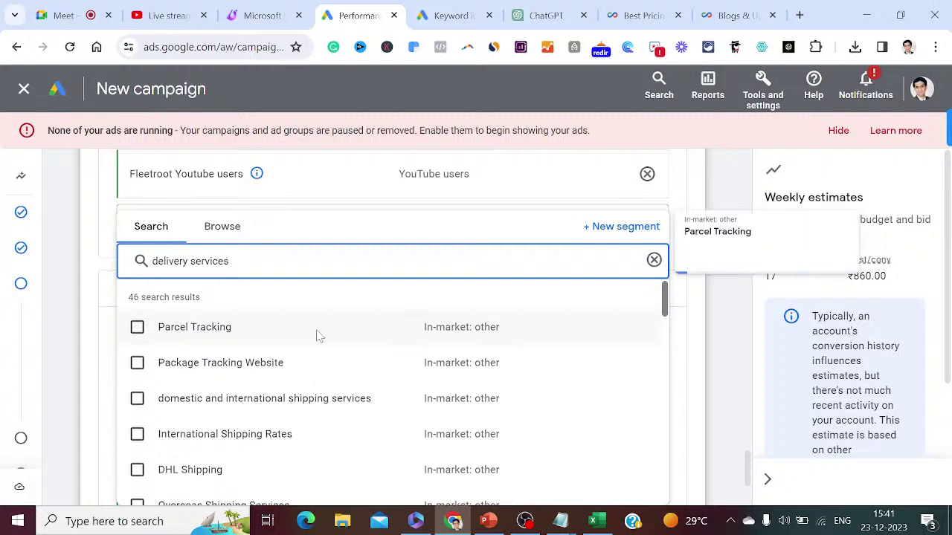
# - Add Parcel Tracking, Package Tracking Website, domestic and international shipping services, International Shipping Rates, DHL Shipping, and Overseas Shipping Services as in-market segments
pyautogui.click(136, 327)
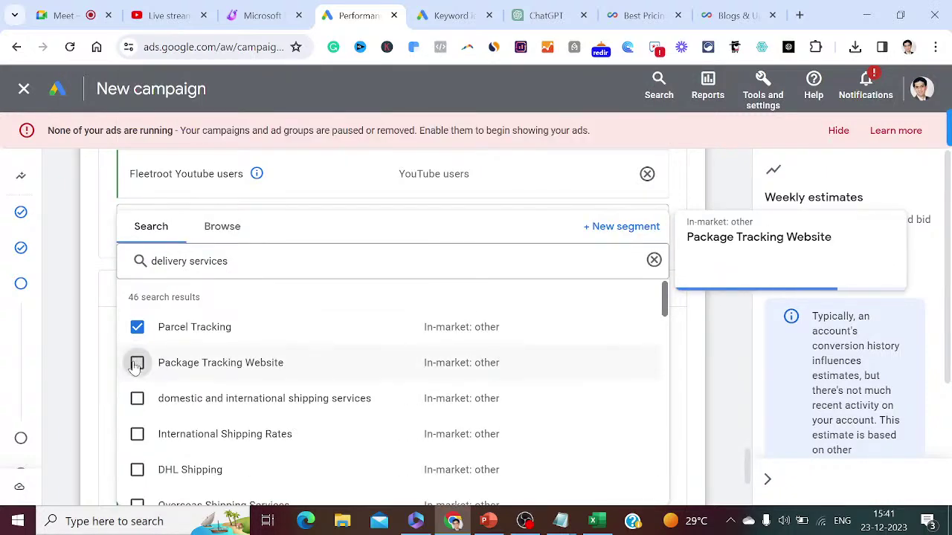
pyautogui.click(137, 363)
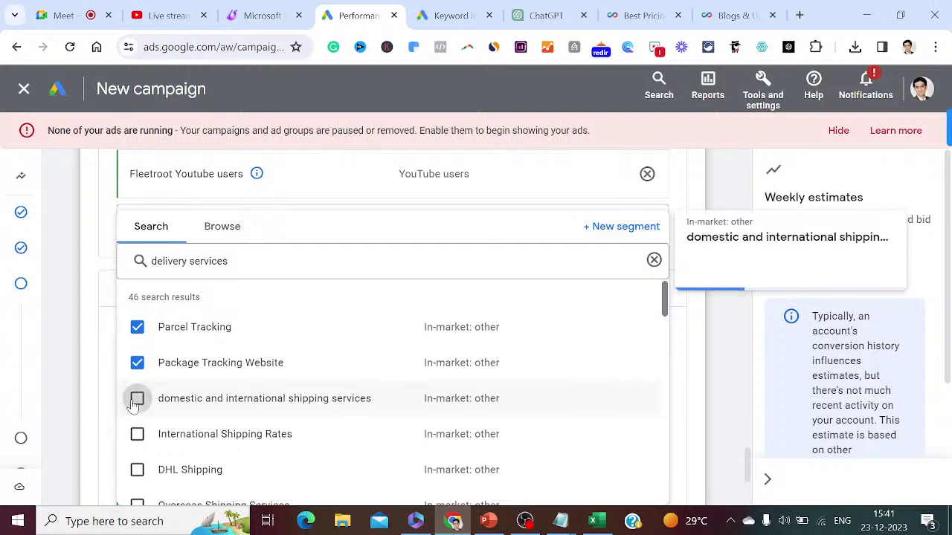
pyautogui.click(137, 398)
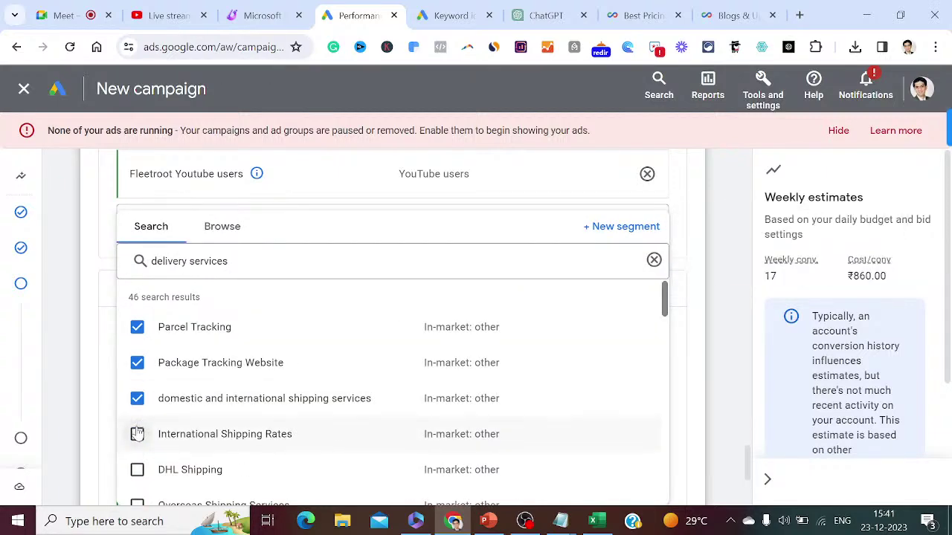
pyautogui.click(137, 434)
pyautogui.click(137, 470)
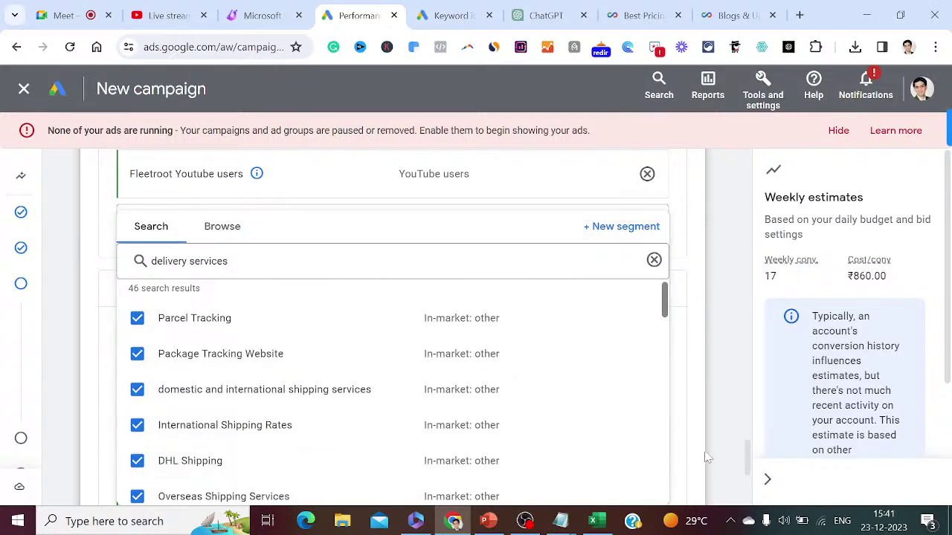
# - Add "Click on Next" to the Notepad steps and advance the campaign from audience signals to the budget page
pyautogui.moveTo(747, 463); pyautogui.dragTo(747, 499)
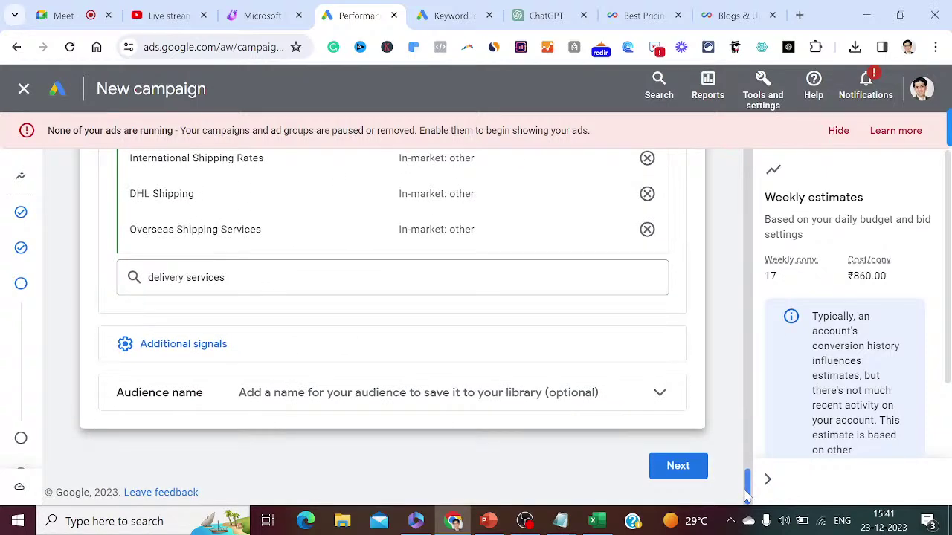
pyautogui.moveTo(562, 520)
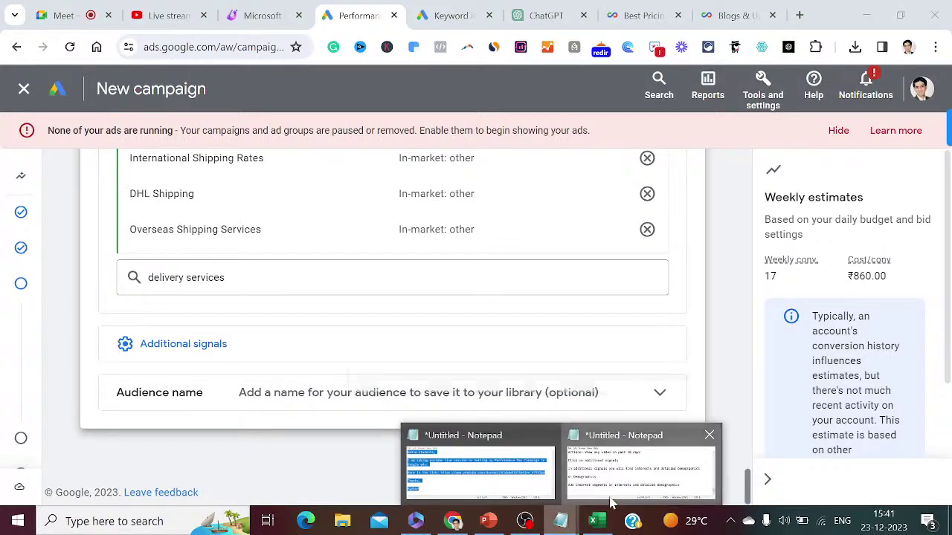
pyautogui.click(610, 504)
pyautogui.write('Click')
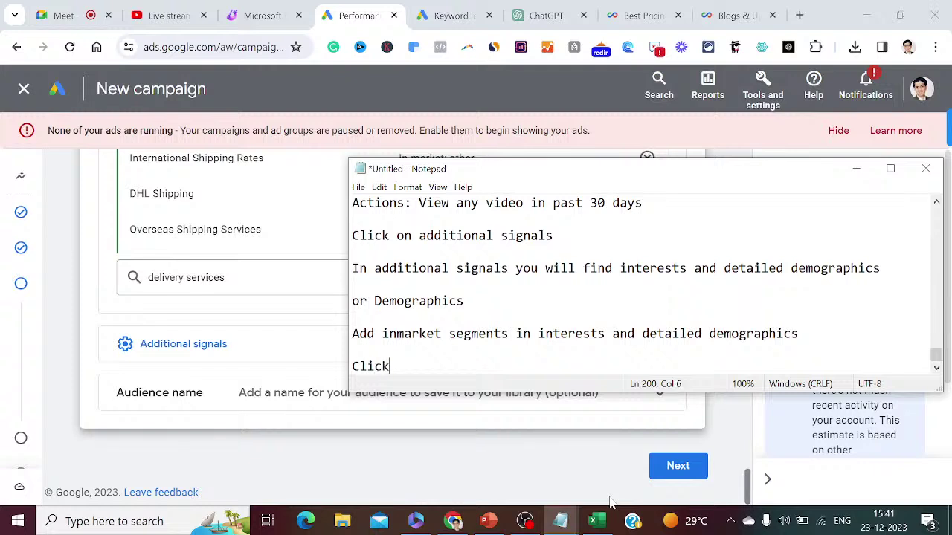
pyautogui.write(' on Next')
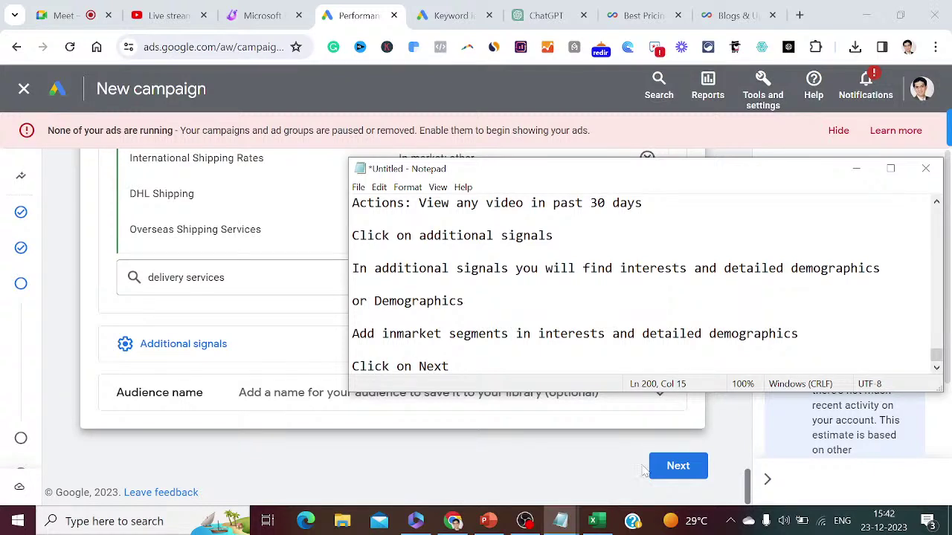
pyautogui.click(673, 468)
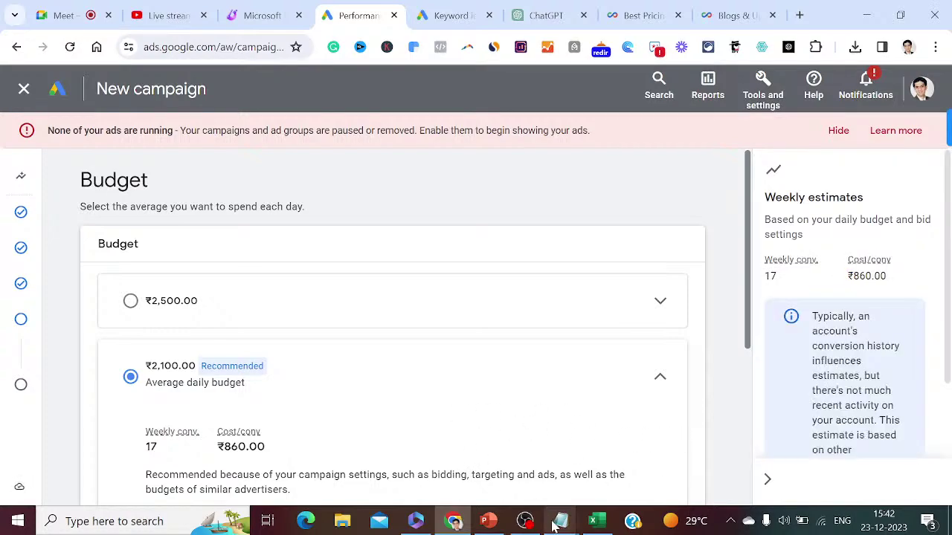
# - Add the line "Define your budget ( which is recommended)" to the Notepad steps
pyautogui.moveTo(558, 521)
pyautogui.click(615, 504)
pyautogui.press('Return')
pyautogui.press('Return')
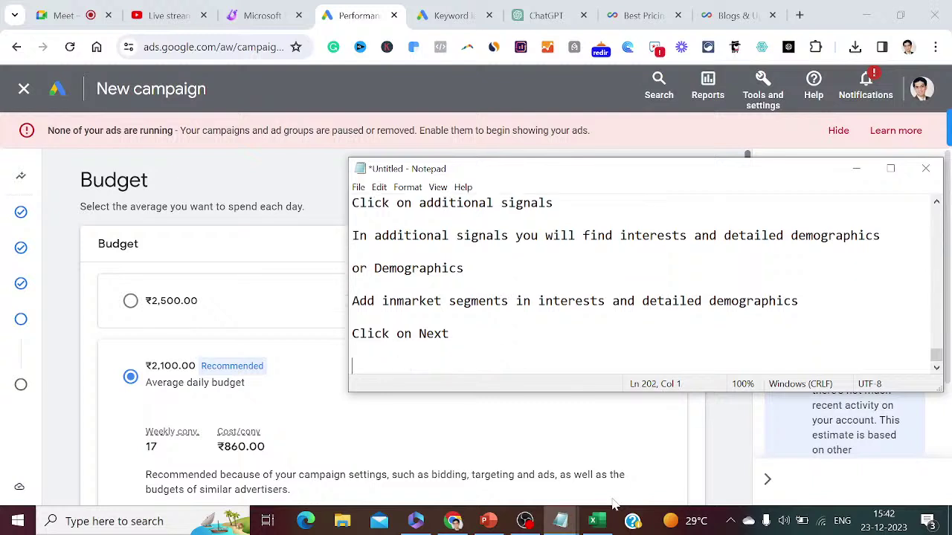
pyautogui.write('Define your budget')
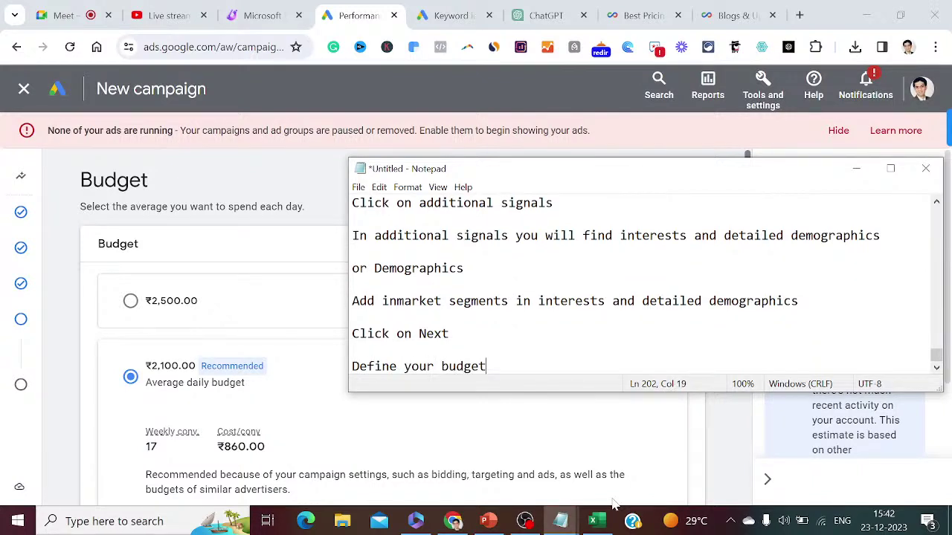
pyautogui.write(' ( which is recommend')
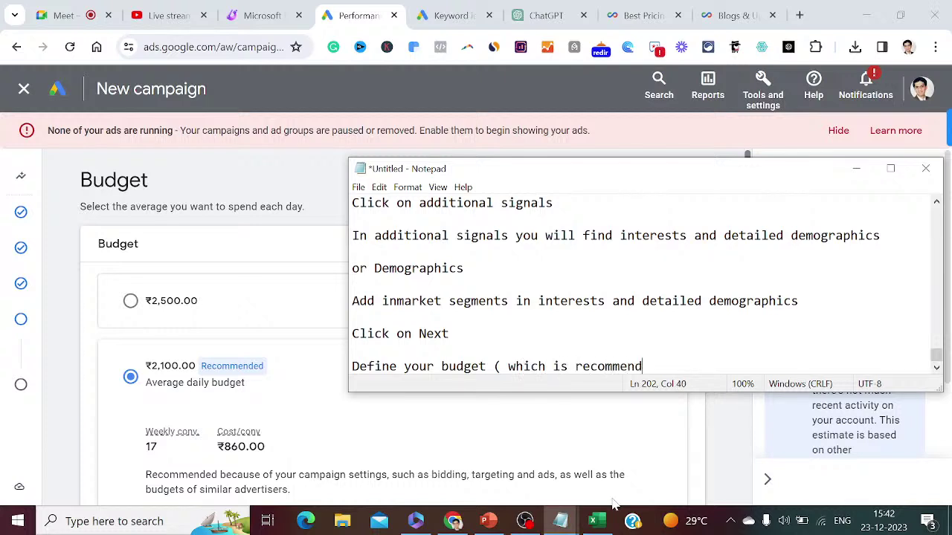
pyautogui.press('Return')
pyautogui.press('Return')
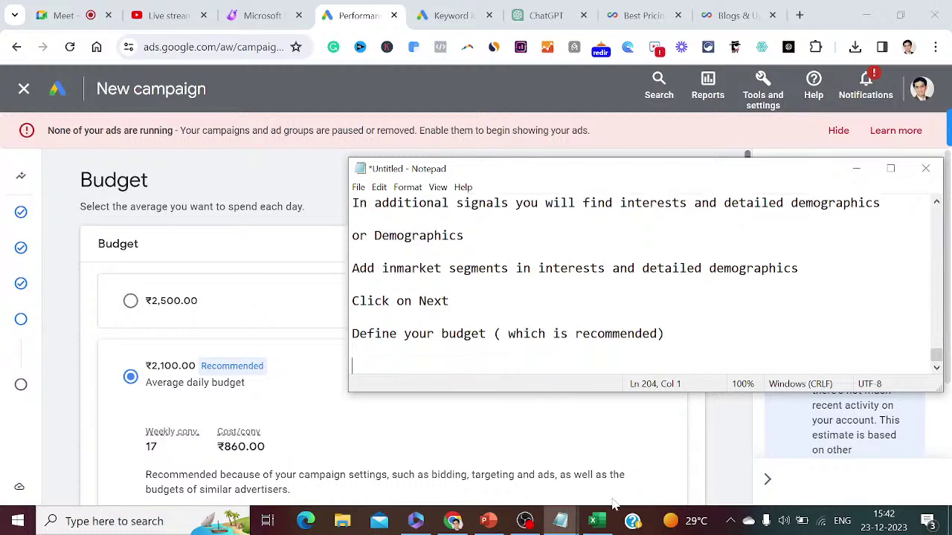
pyautogui.click(853, 169)
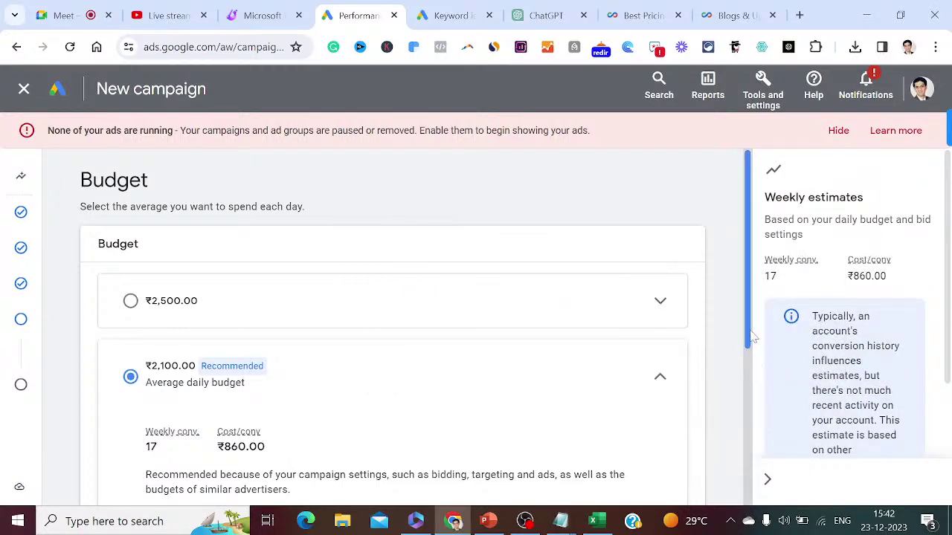
# - Advance to the campaign review with the recommended ₹2,100.00 daily budget, and add another "Click on Next" line to the Notepad steps
pyautogui.moveTo(753, 340); pyautogui.dragTo(757, 492)
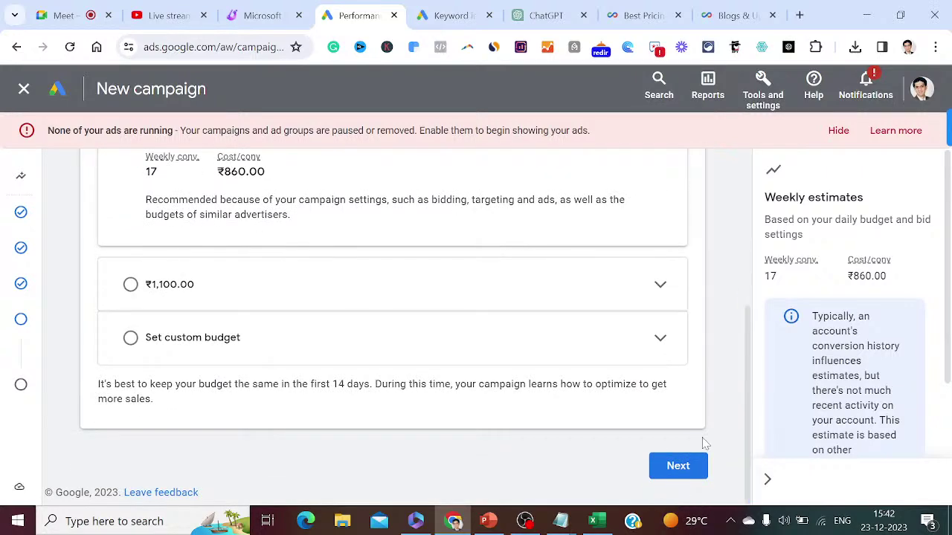
pyautogui.click(685, 466)
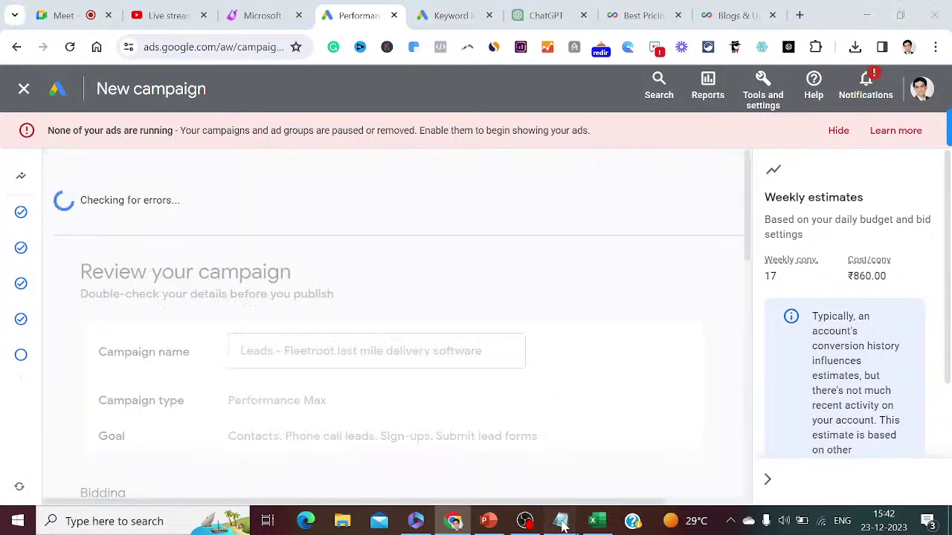
pyautogui.click(602, 499)
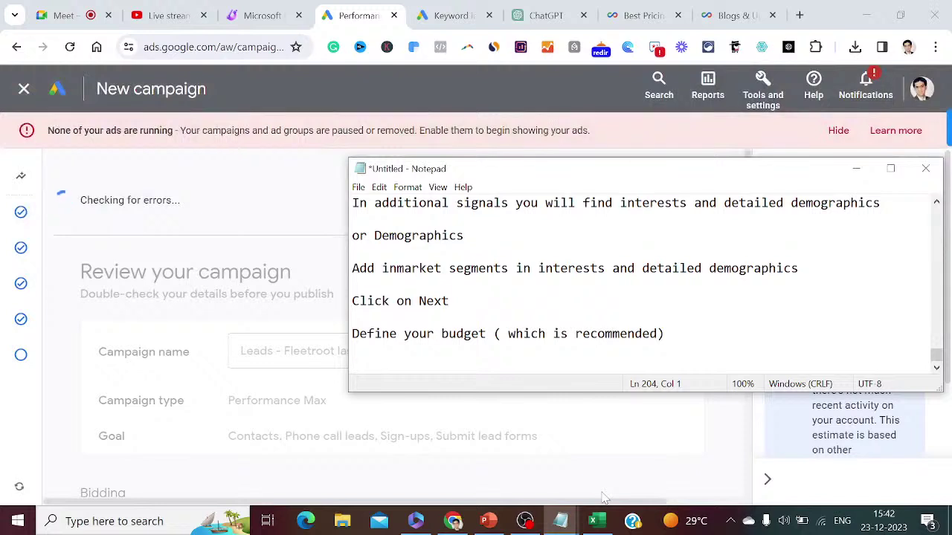
pyautogui.write('Click on Next')
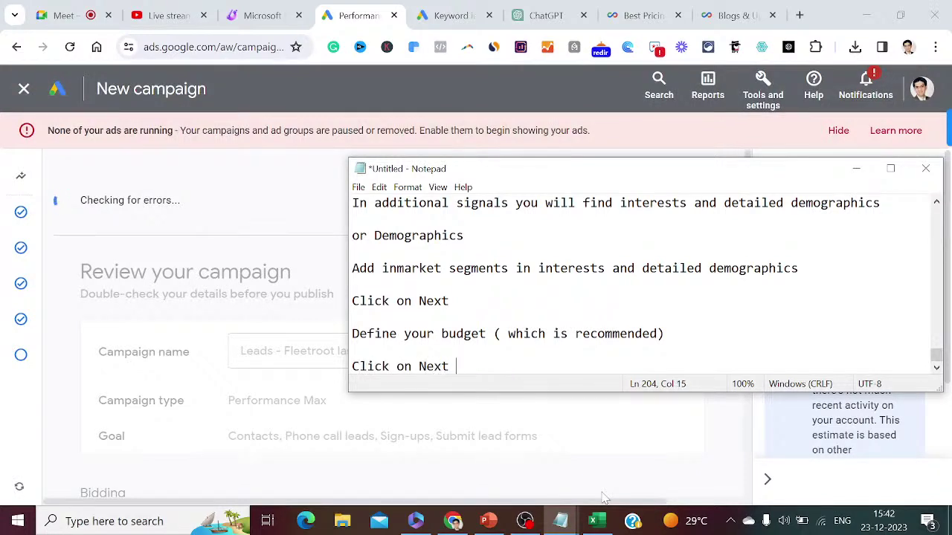
pyautogui.press('Return')
pyautogui.press('Return')
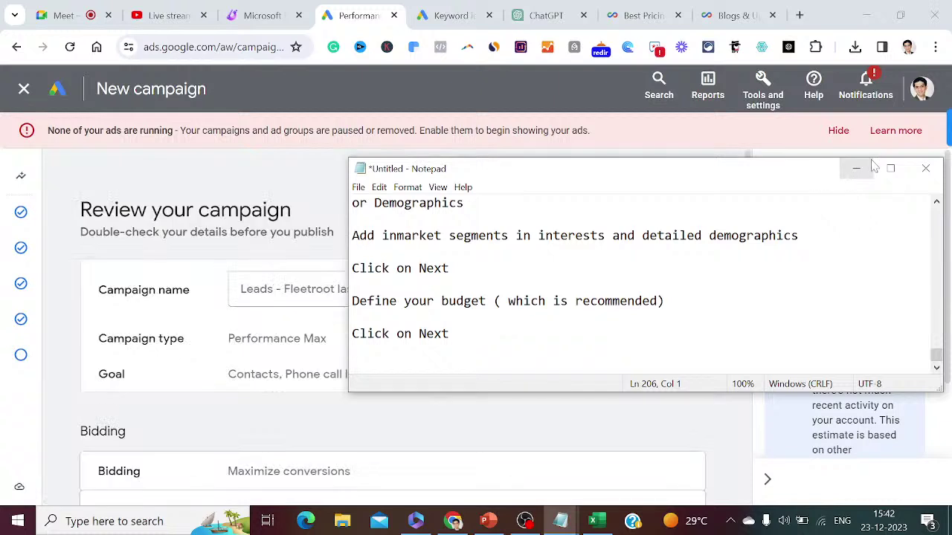
pyautogui.click(865, 173)
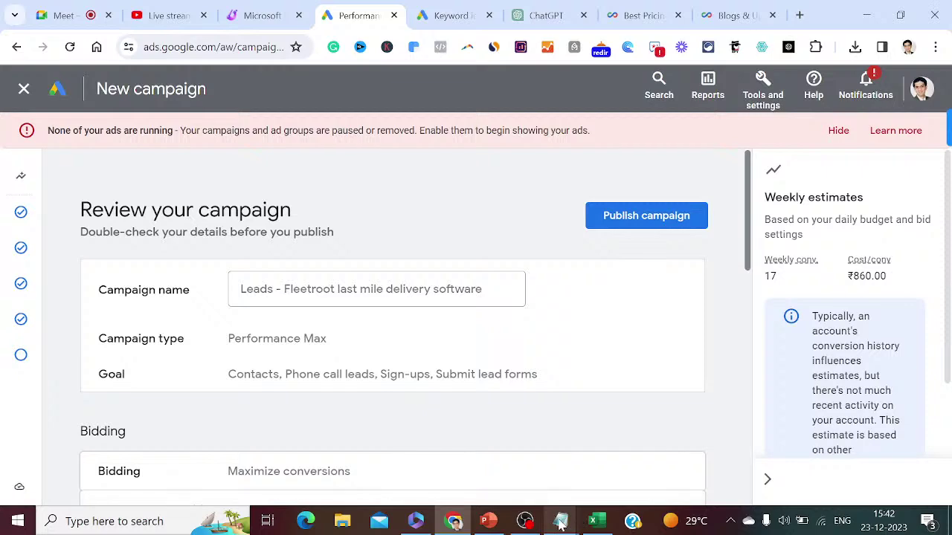
# - Add the line "Click on Publish Campaign" to the Notepad steps
pyautogui.moveTo(561, 524)
pyautogui.click(614, 495)
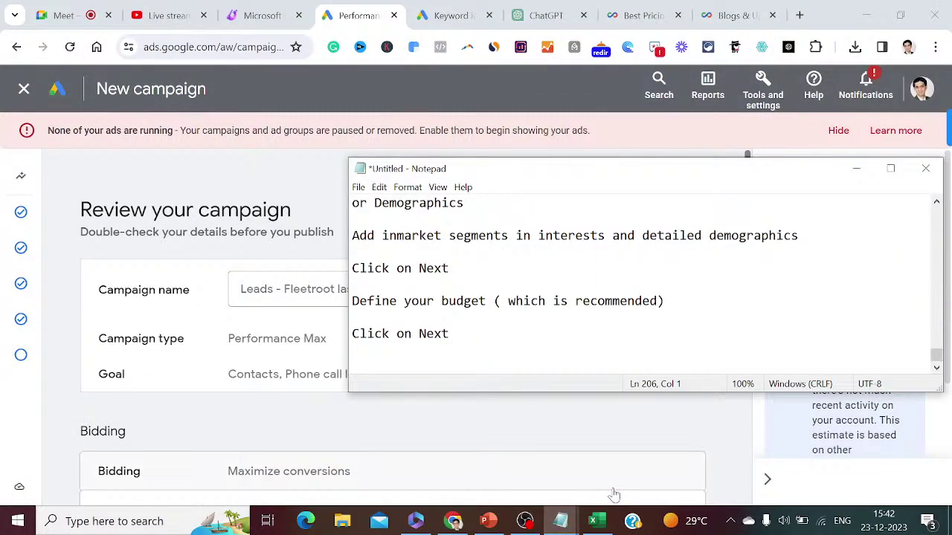
pyautogui.write('Click on Pblish')
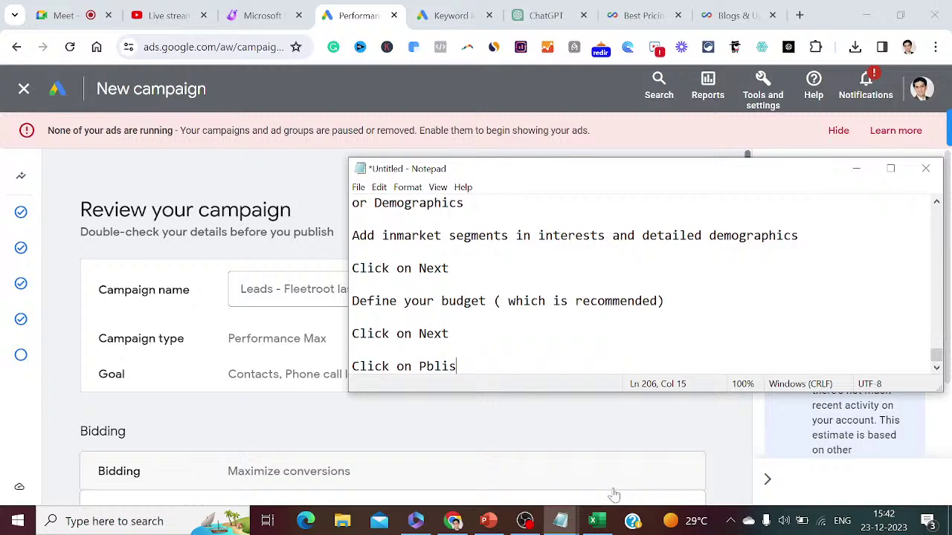
pyautogui.press('BackSpace')
pyautogui.press('BackSpace')
pyautogui.press('BackSpace')
pyautogui.write('blish Campaiogn')
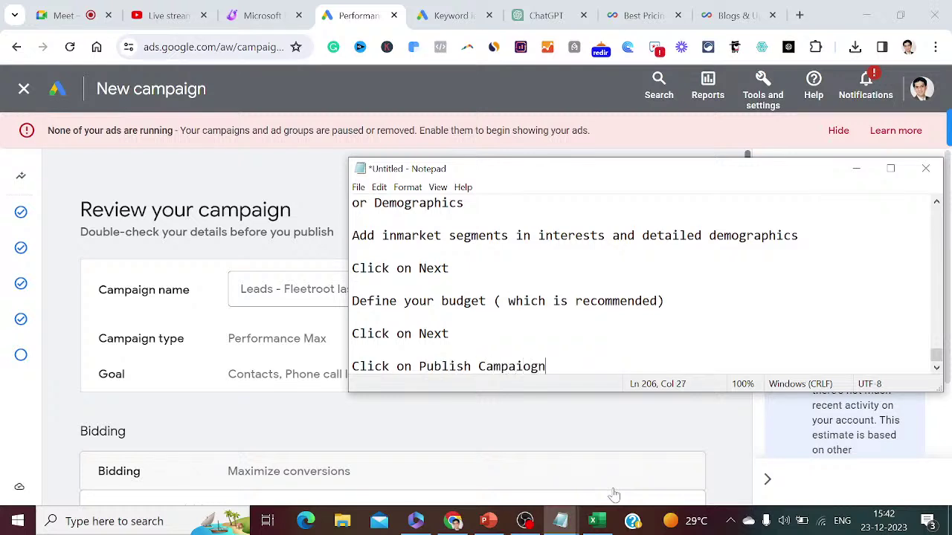
pyautogui.press('BackSpace')
pyautogui.press('BackSpace')
pyautogui.press('BackSpace')
pyautogui.write('gn')
pyautogui.press('Return')
pyautogui.press('Return')
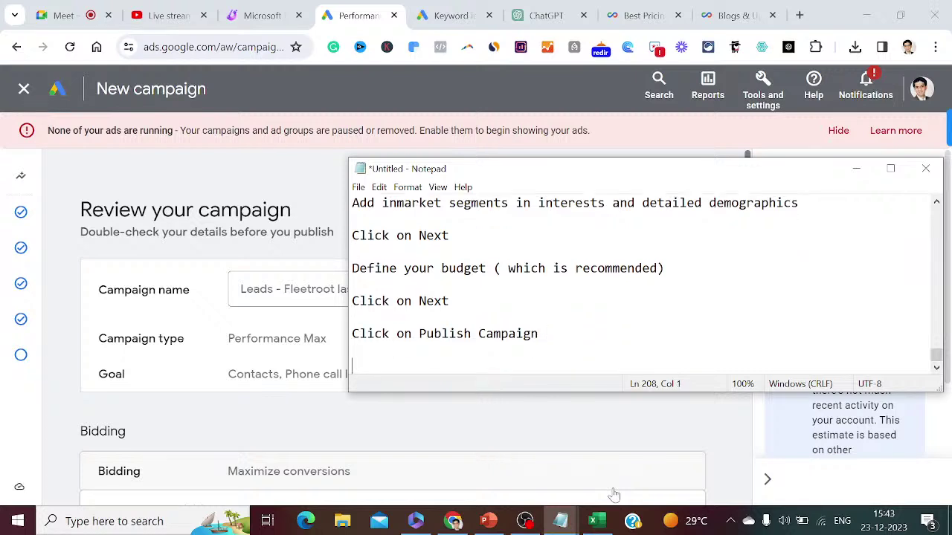
# - Publish the Performance Max campaign from its review page and look over the campaign overview
pyautogui.click(856, 169)
pyautogui.click(664, 216)
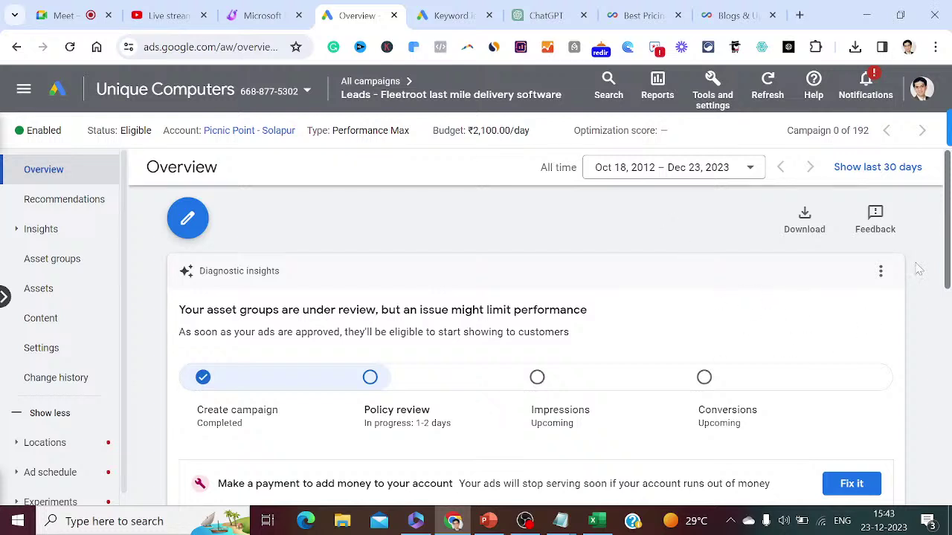
pyautogui.moveTo(947, 256)
pyautogui.mouseDown()
pyautogui.moveTo(949, 351)
pyautogui.moveTo(949, 267)
pyautogui.mouseUp()
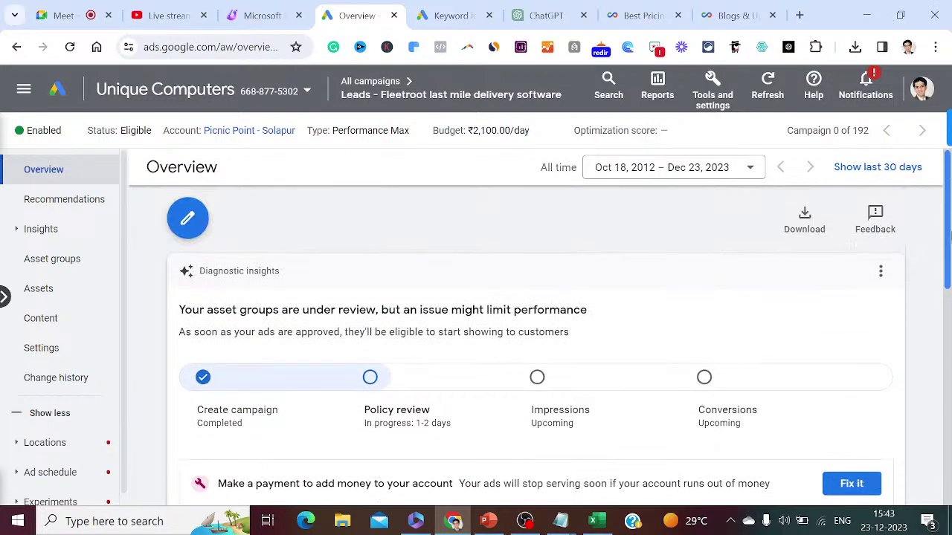
# - Open the billing summary in a new browser tab and dismiss the account alerts there
pyautogui.click(731, 110)
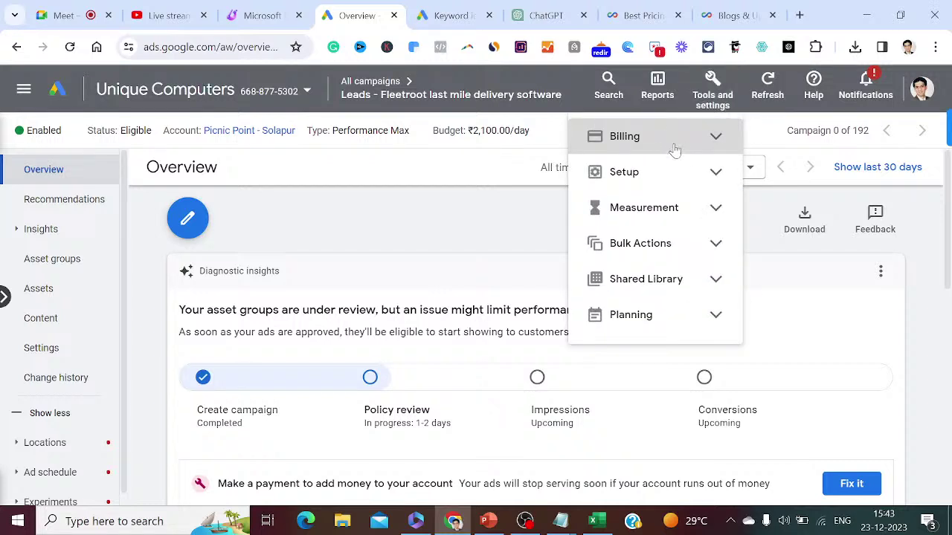
pyautogui.click(717, 137)
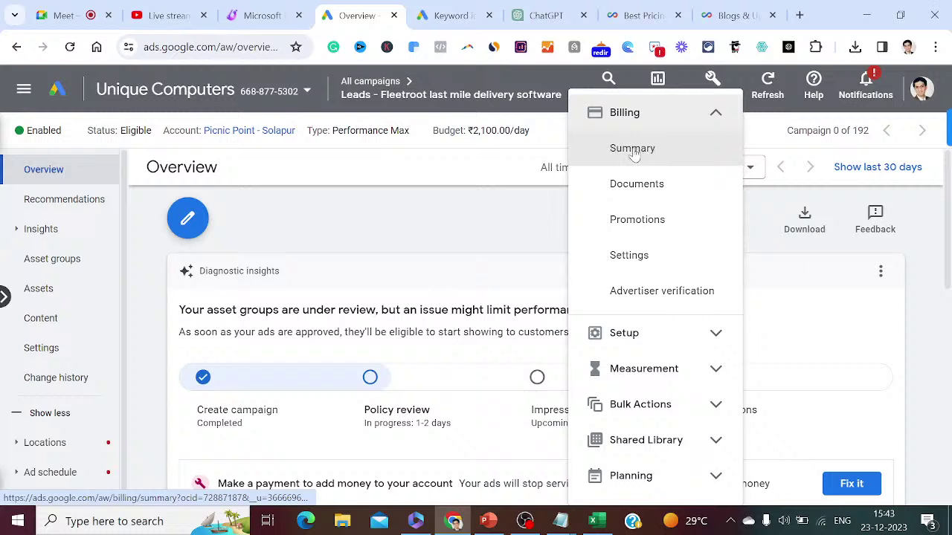
pyautogui.rightClick(634, 151)
pyautogui.click(644, 165)
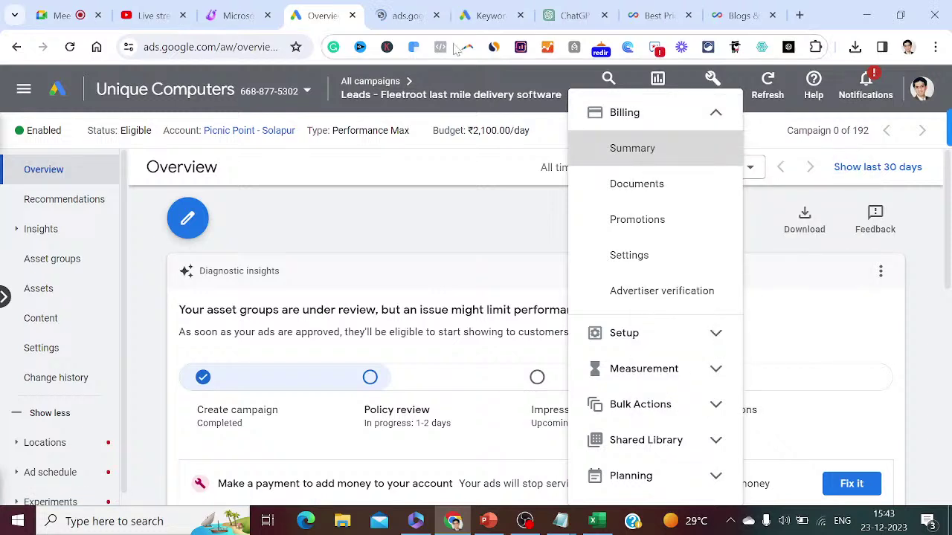
pyautogui.click(406, 15)
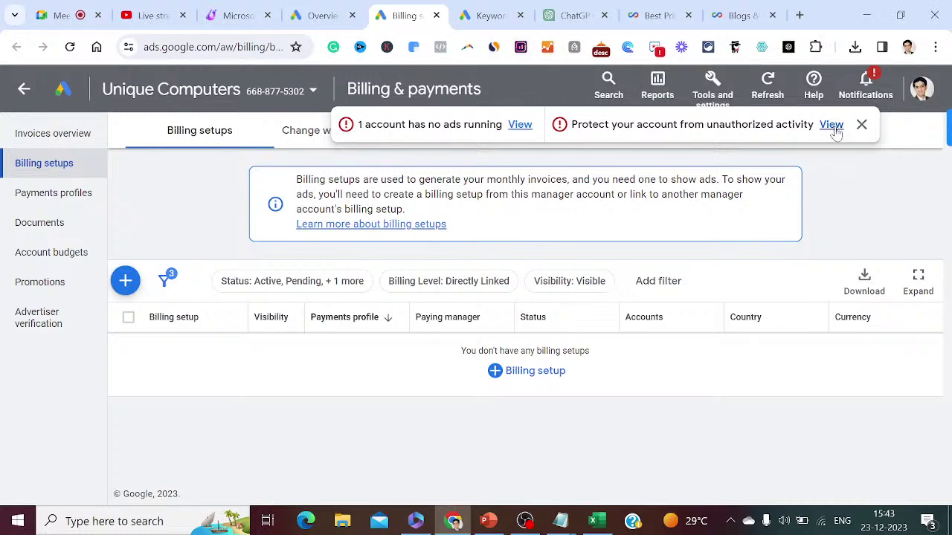
pyautogui.click(860, 126)
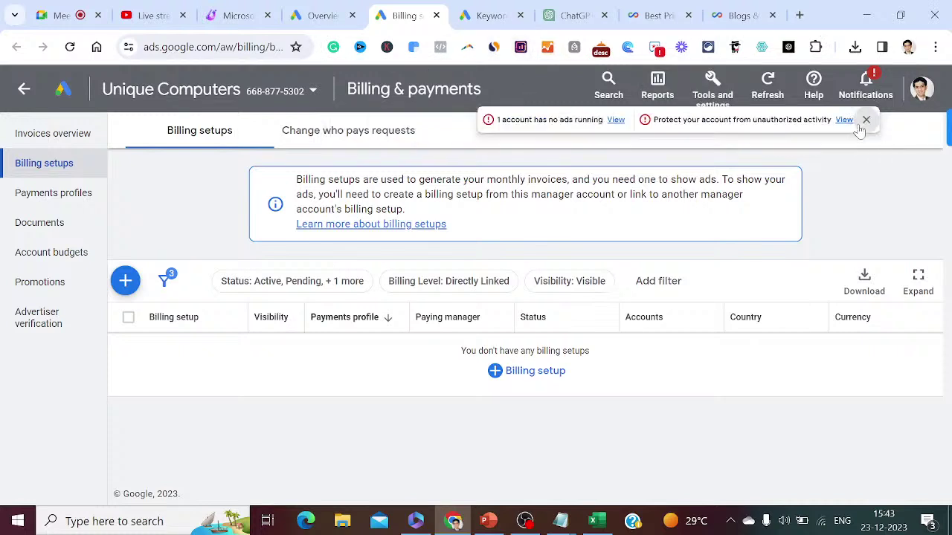
pyautogui.click(718, 100)
pyautogui.click(714, 136)
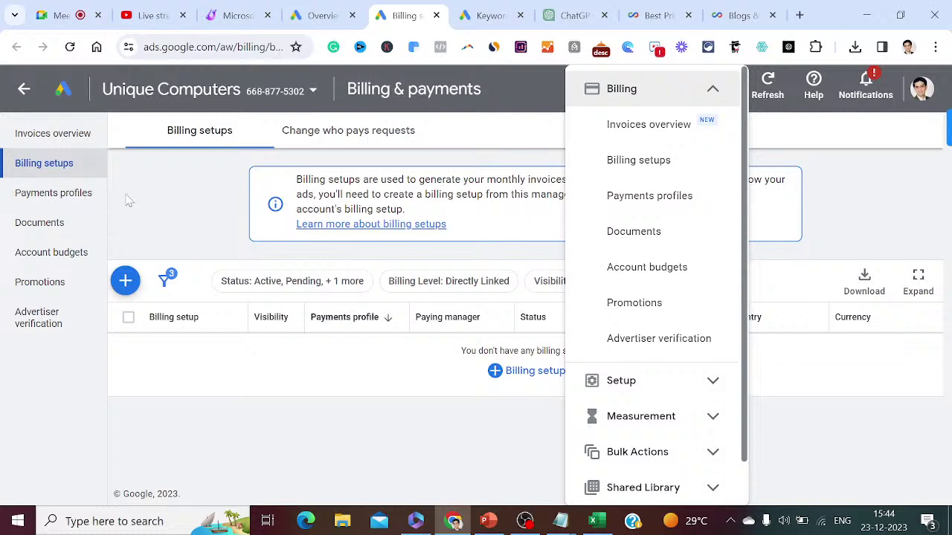
pyautogui.click(169, 198)
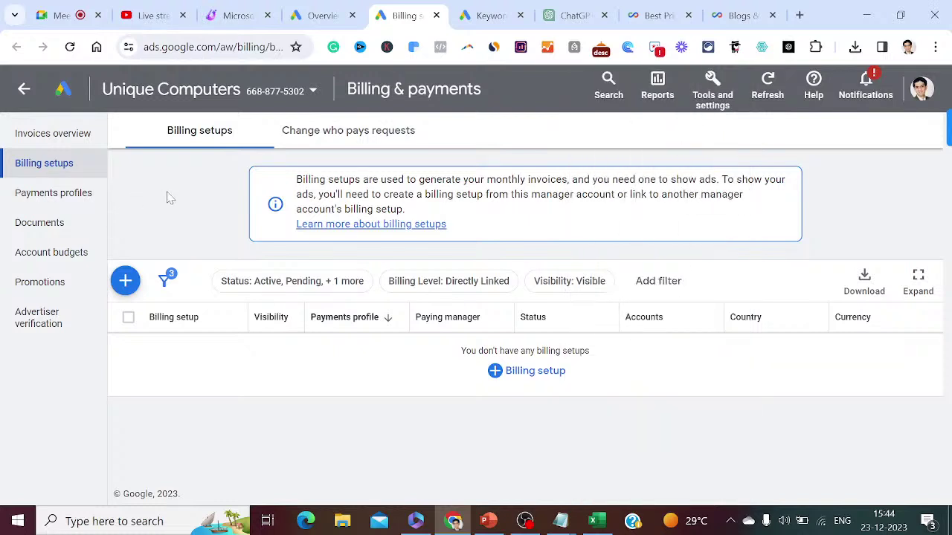
pyautogui.click(715, 106)
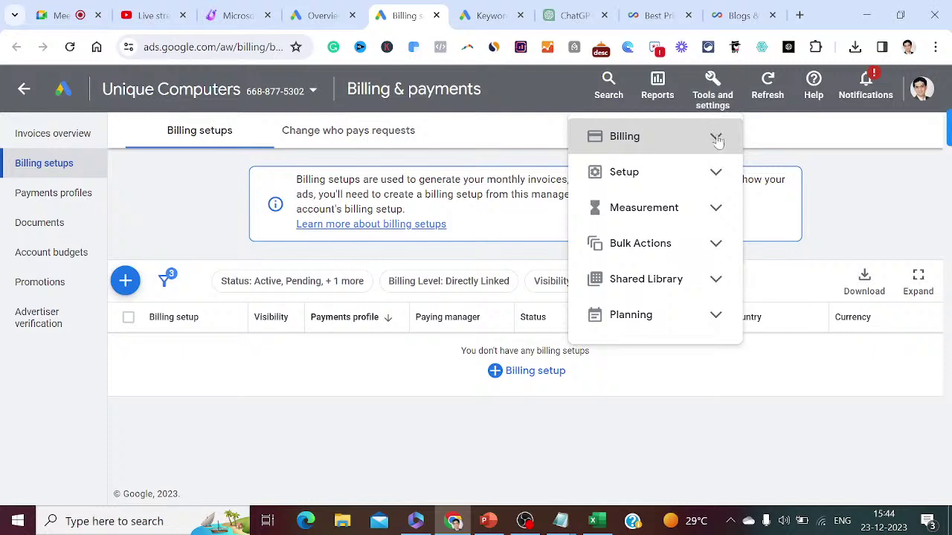
pyautogui.click(716, 138)
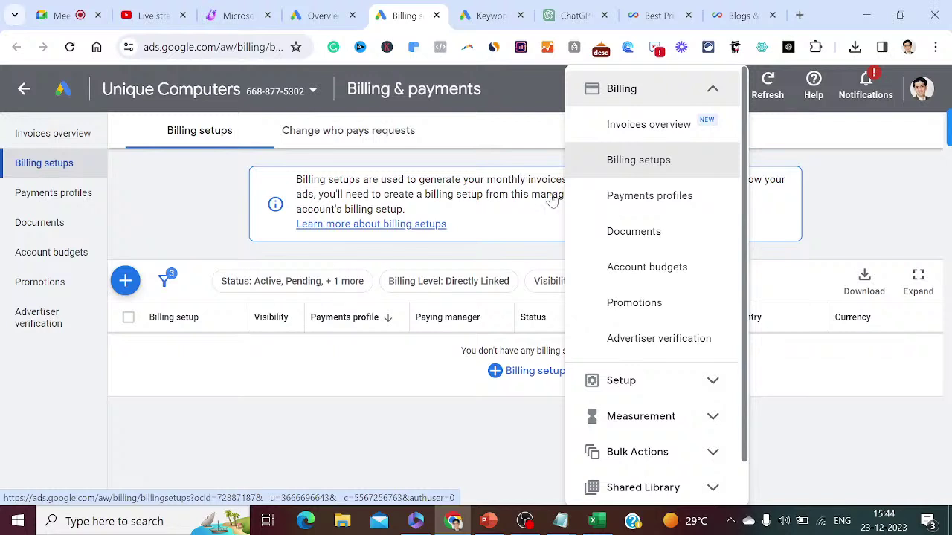
pyautogui.click(303, 392)
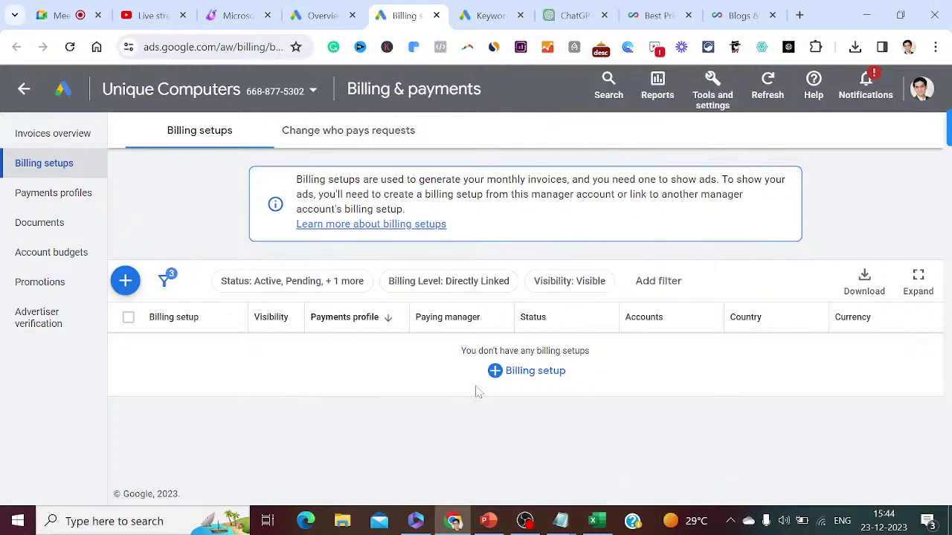
# - Try to create a billing setup for the manager account and close the payments profile notice
pyautogui.click(525, 371)
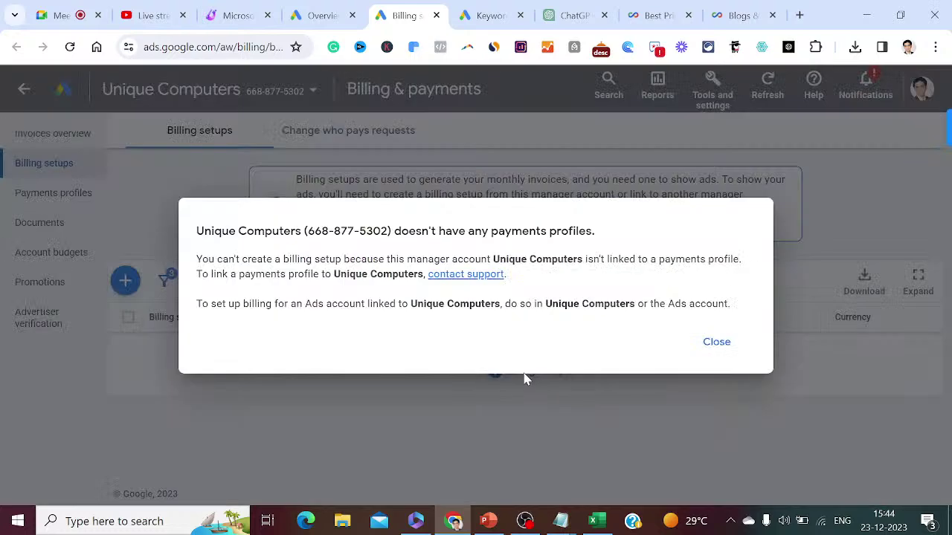
pyautogui.click(716, 342)
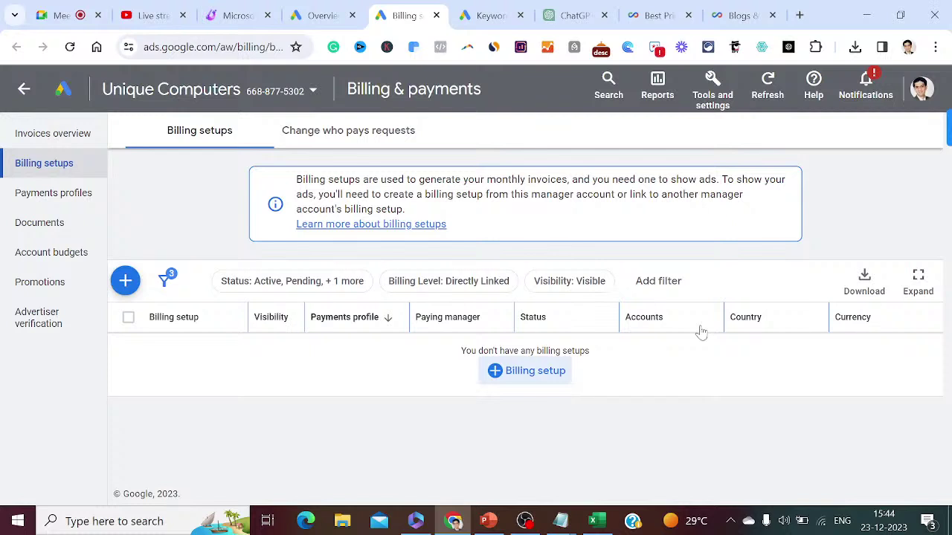
# - Check the manager account's billing options and switch to the Picnic Point - Solapur account
pyautogui.click(712, 89)
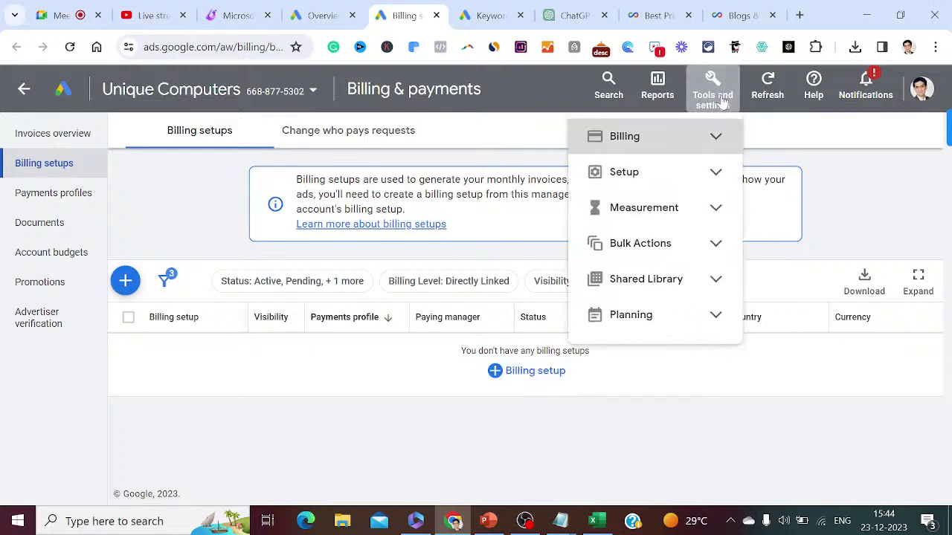
pyautogui.click(715, 137)
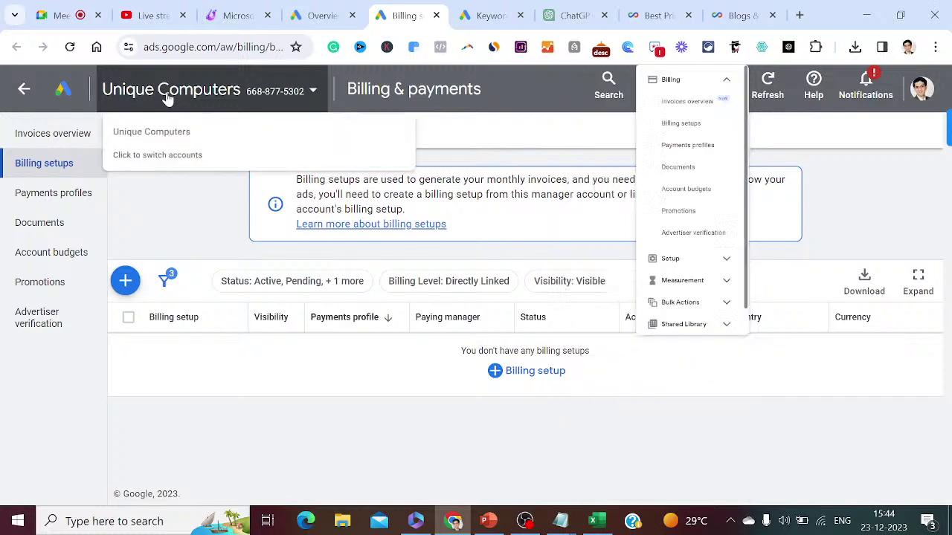
pyautogui.click(168, 99)
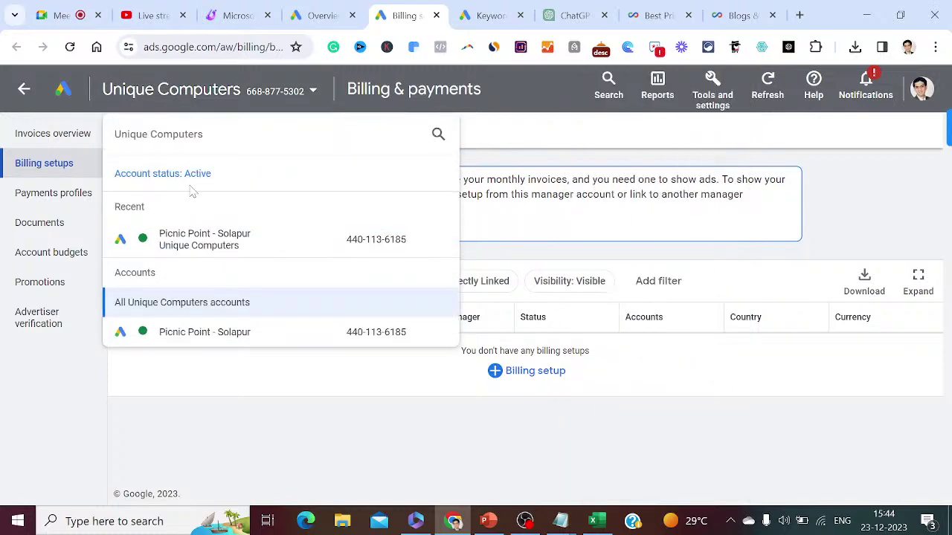
pyautogui.click(191, 242)
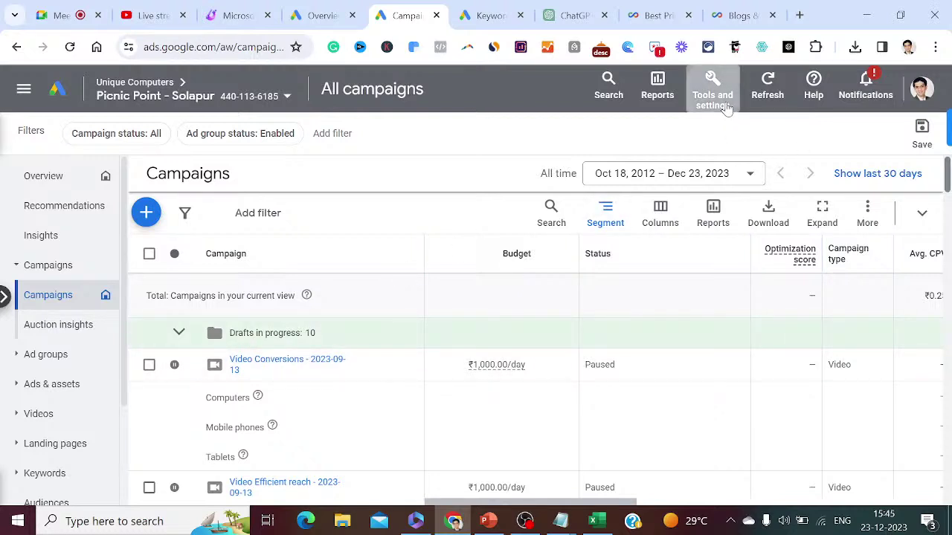
# - Open the Picnic Point - Solapur account's billing summary in a new browser tab and view it
pyautogui.click(728, 108)
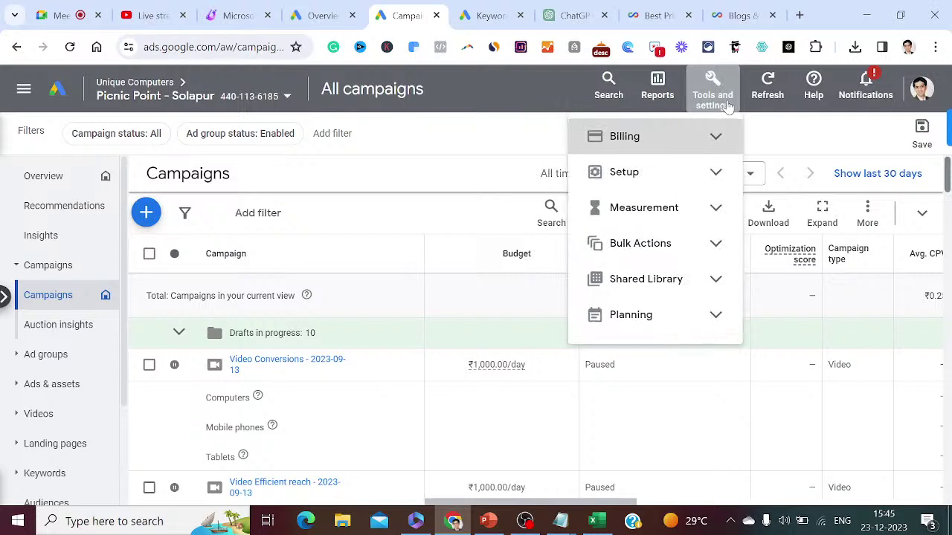
pyautogui.click(715, 137)
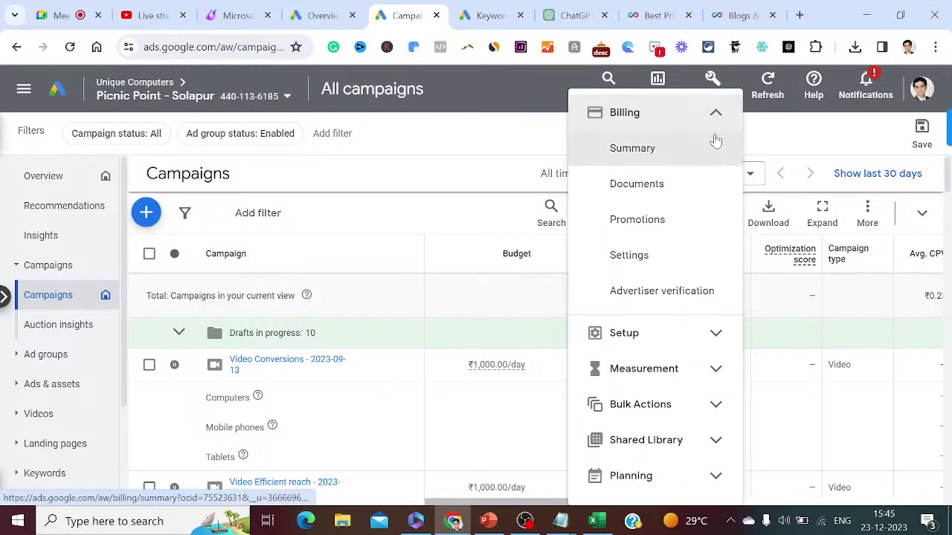
pyautogui.rightClick(626, 151)
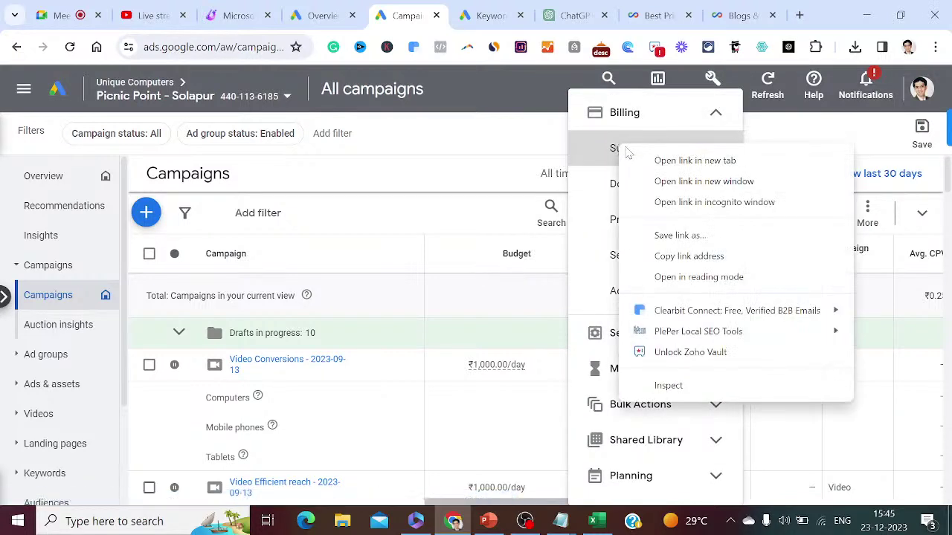
pyautogui.click(636, 160)
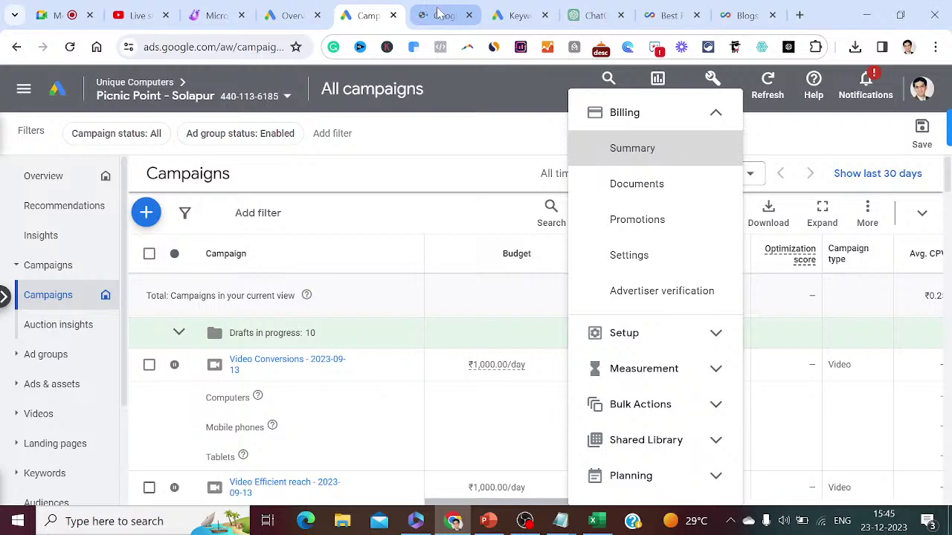
pyautogui.click(438, 13)
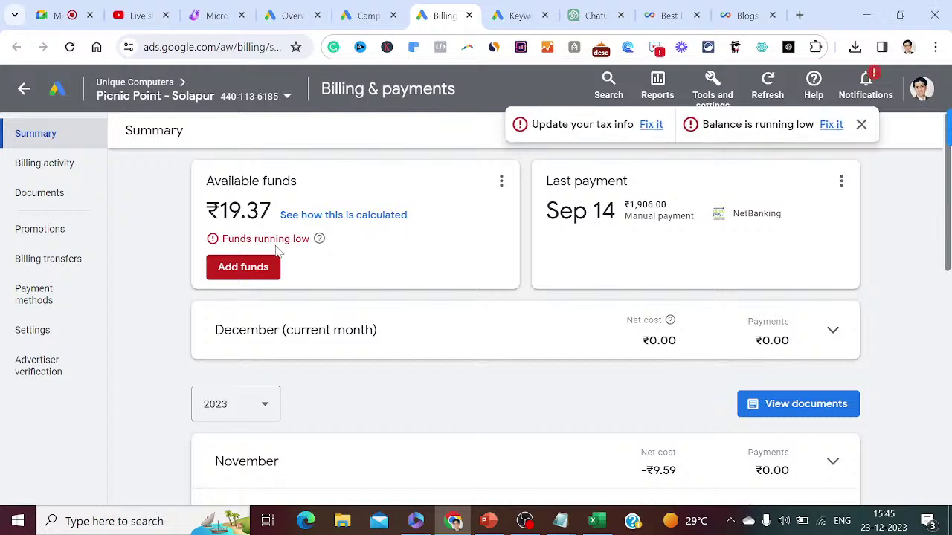
# - Open the Add funds form to review the payment method and amount options, and switch to the YouTube Studio live stream page
pyautogui.click(246, 267)
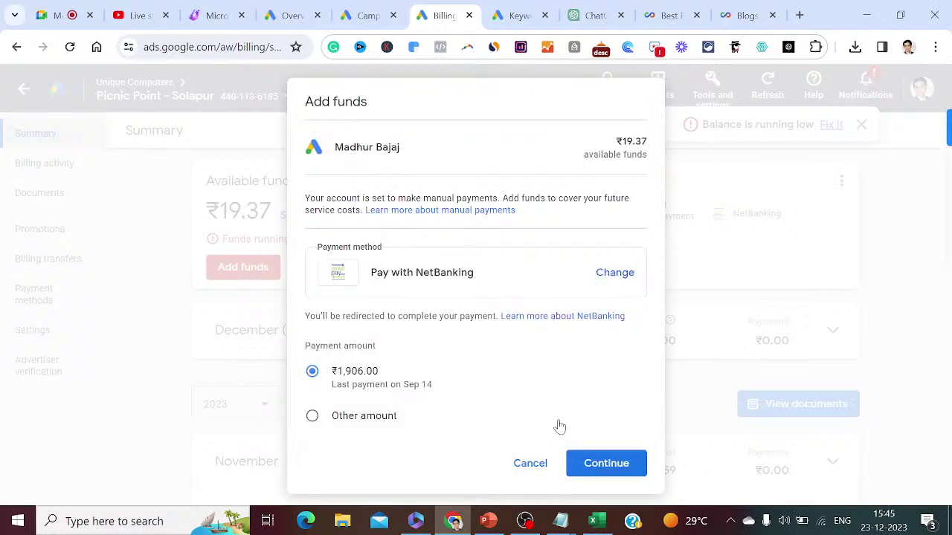
pyautogui.click(142, 16)
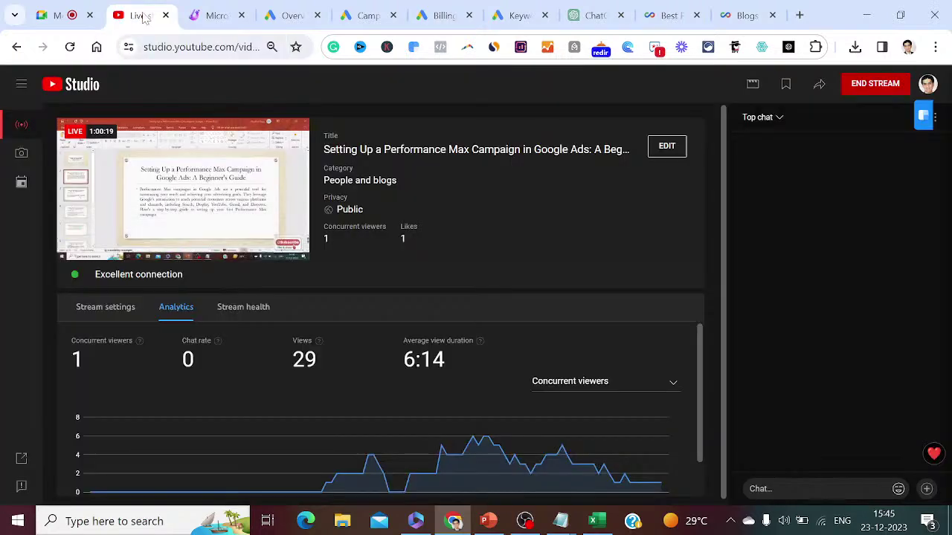